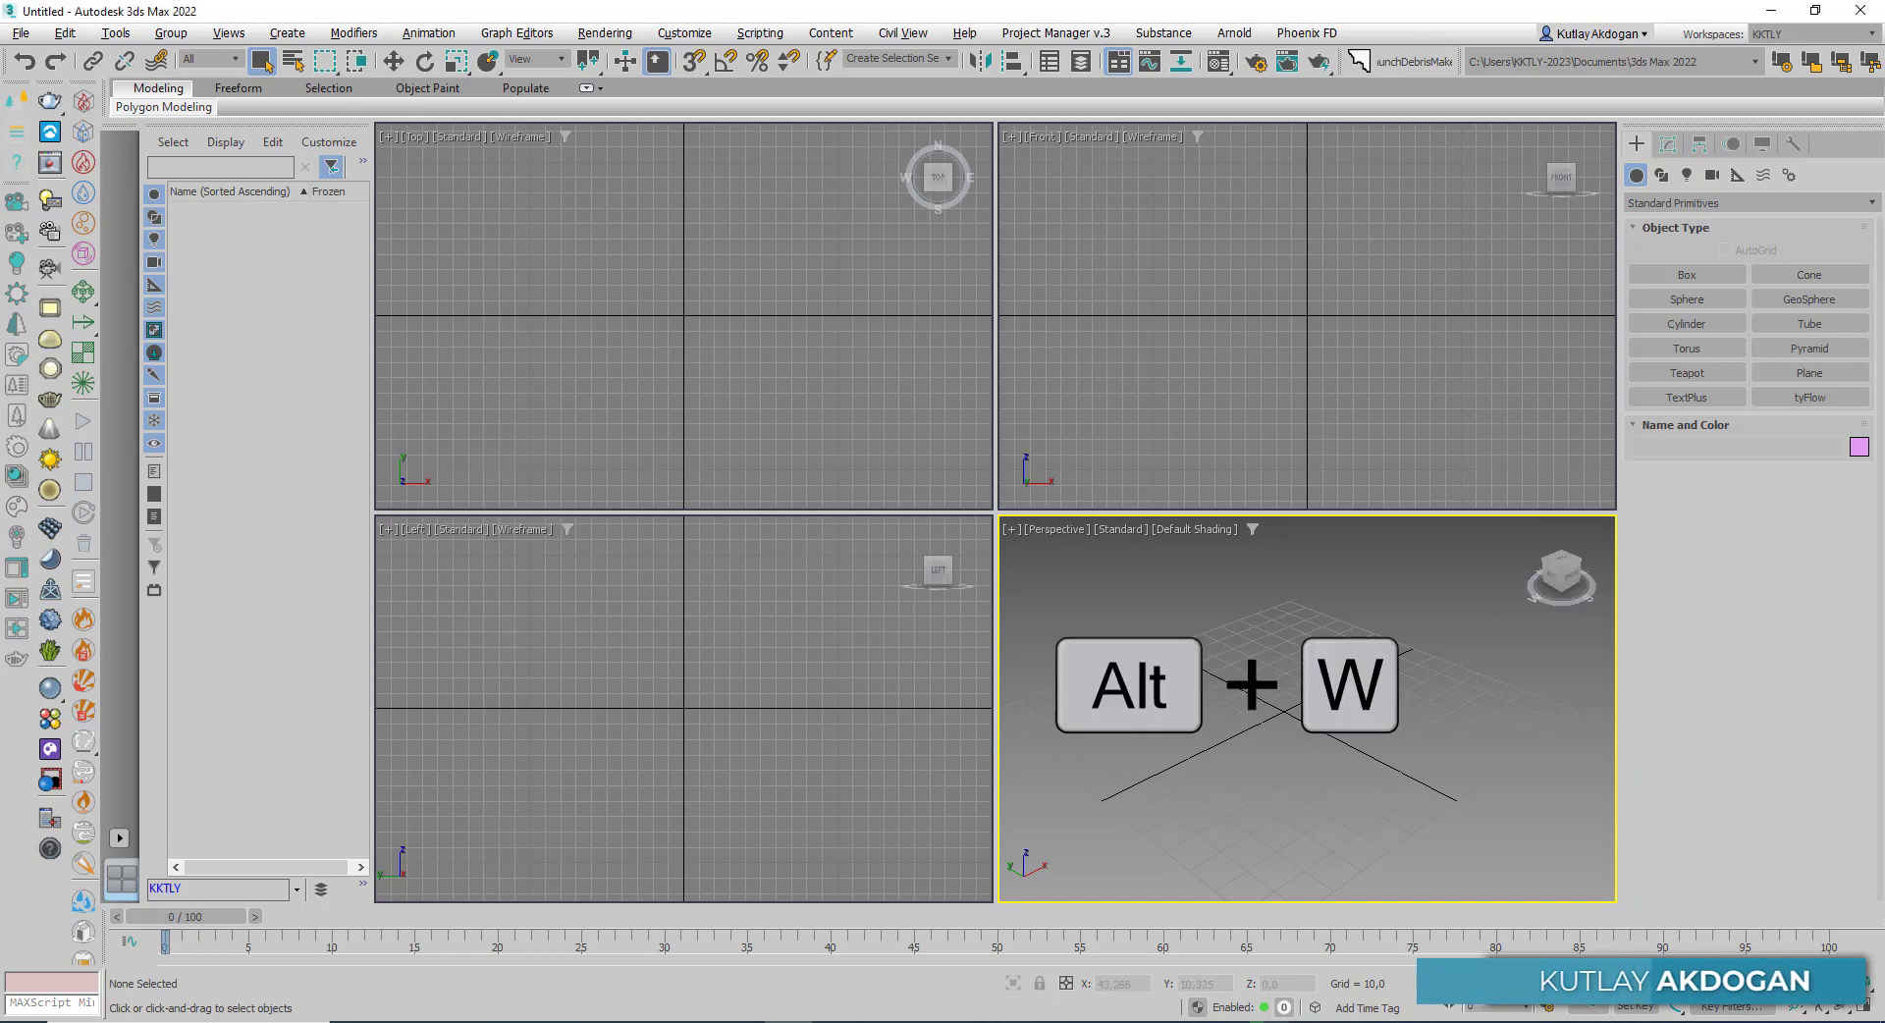
Maximize the Perspective viewport with High Quality Clay shading and start Teapot creation.
key("alt+w")
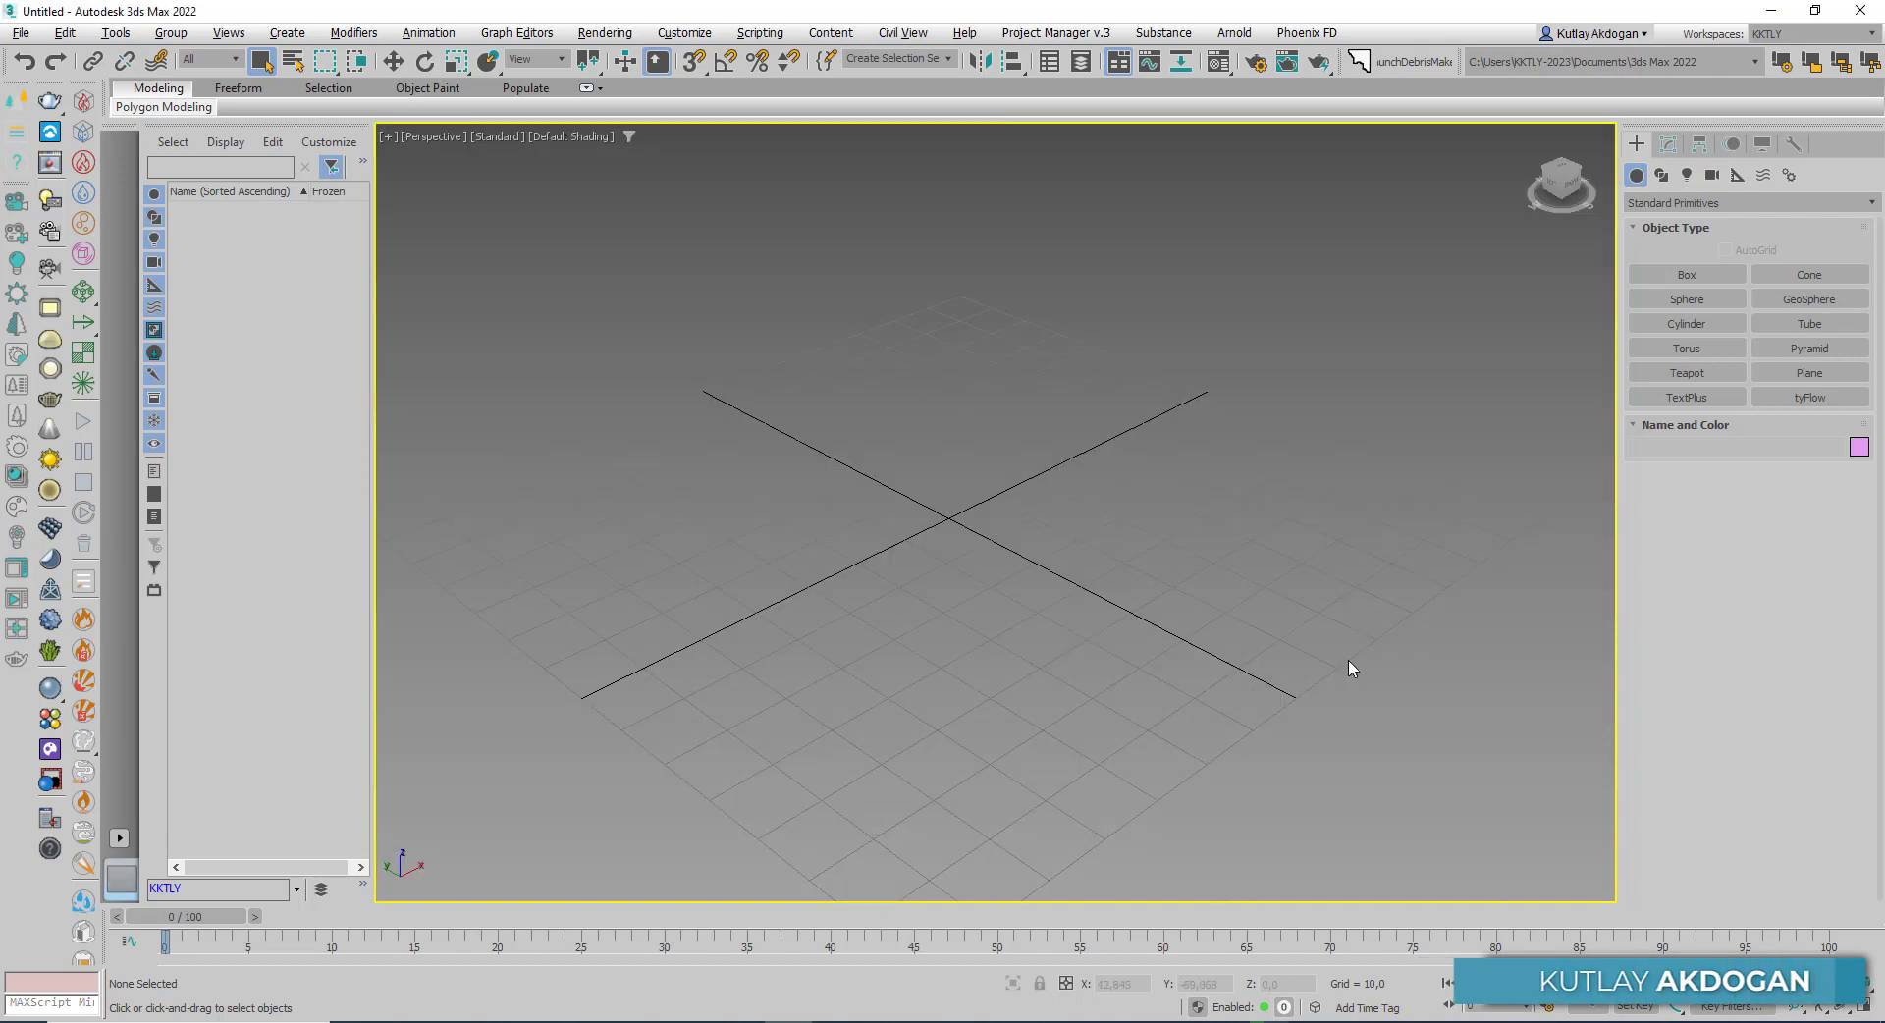
left_click(555, 136)
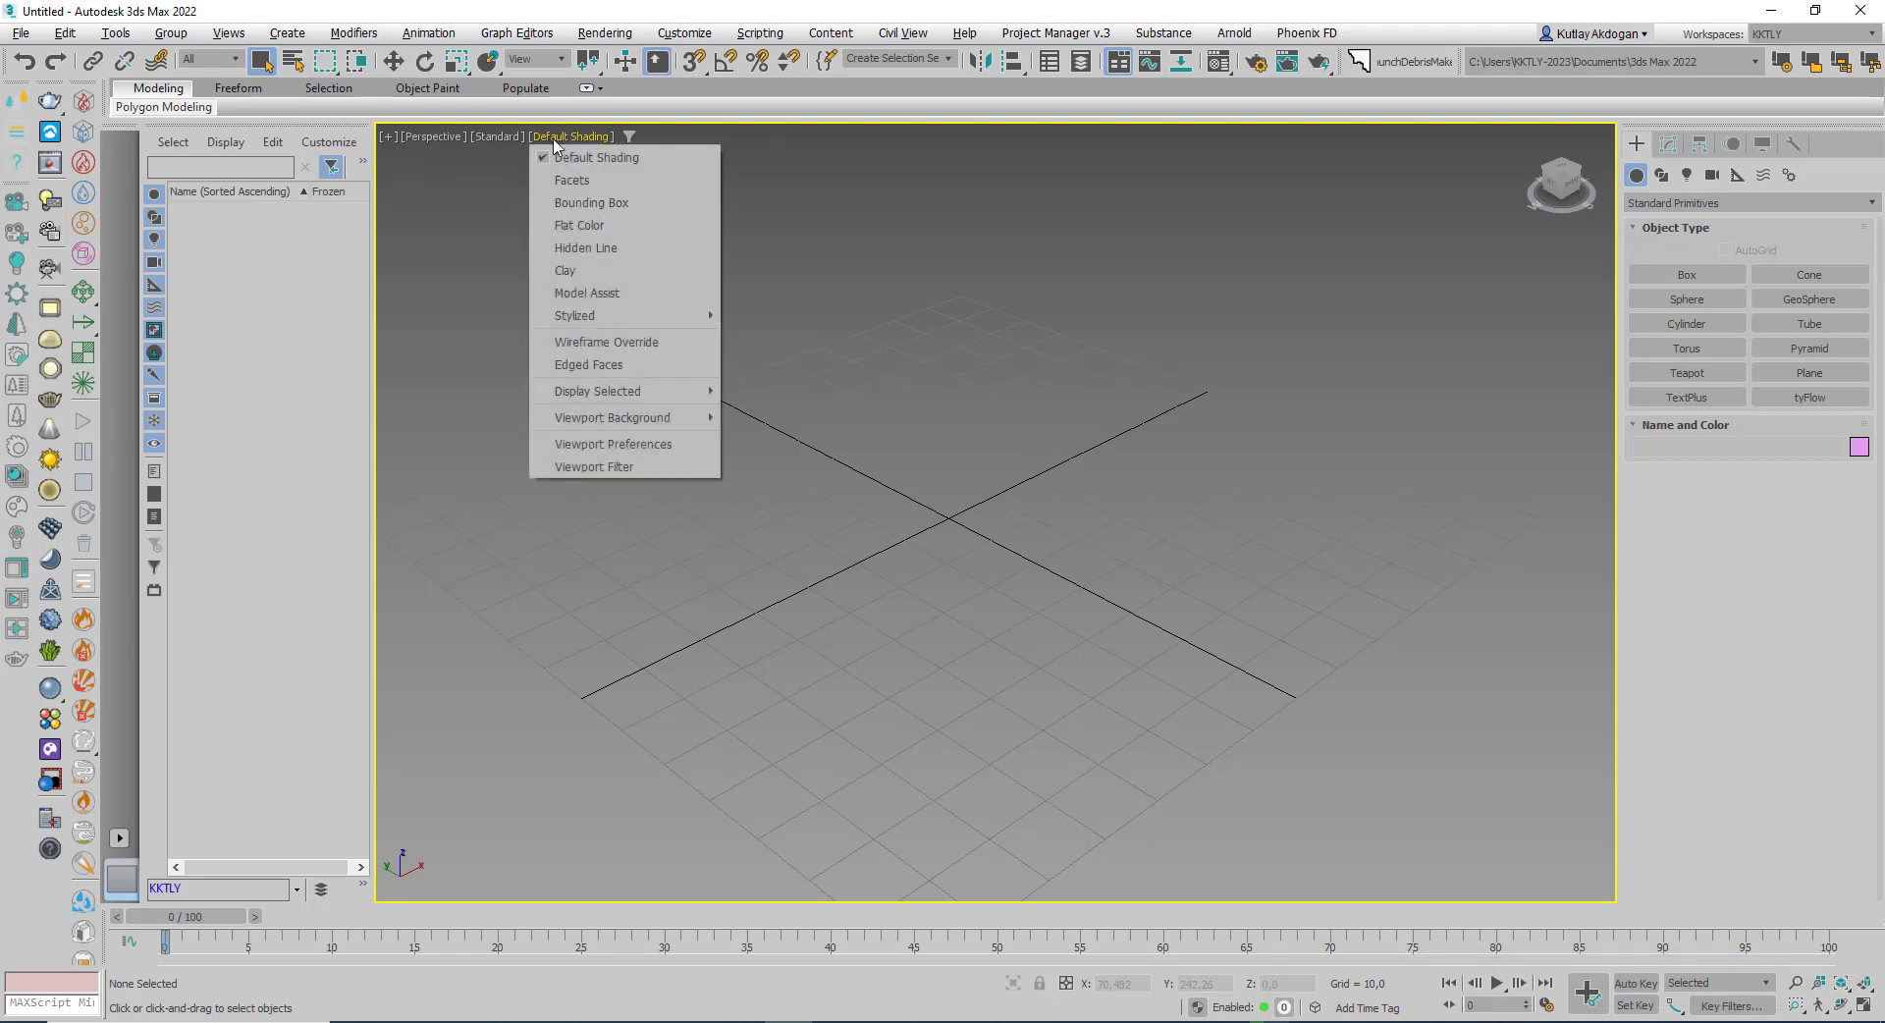
left_click(611, 271)
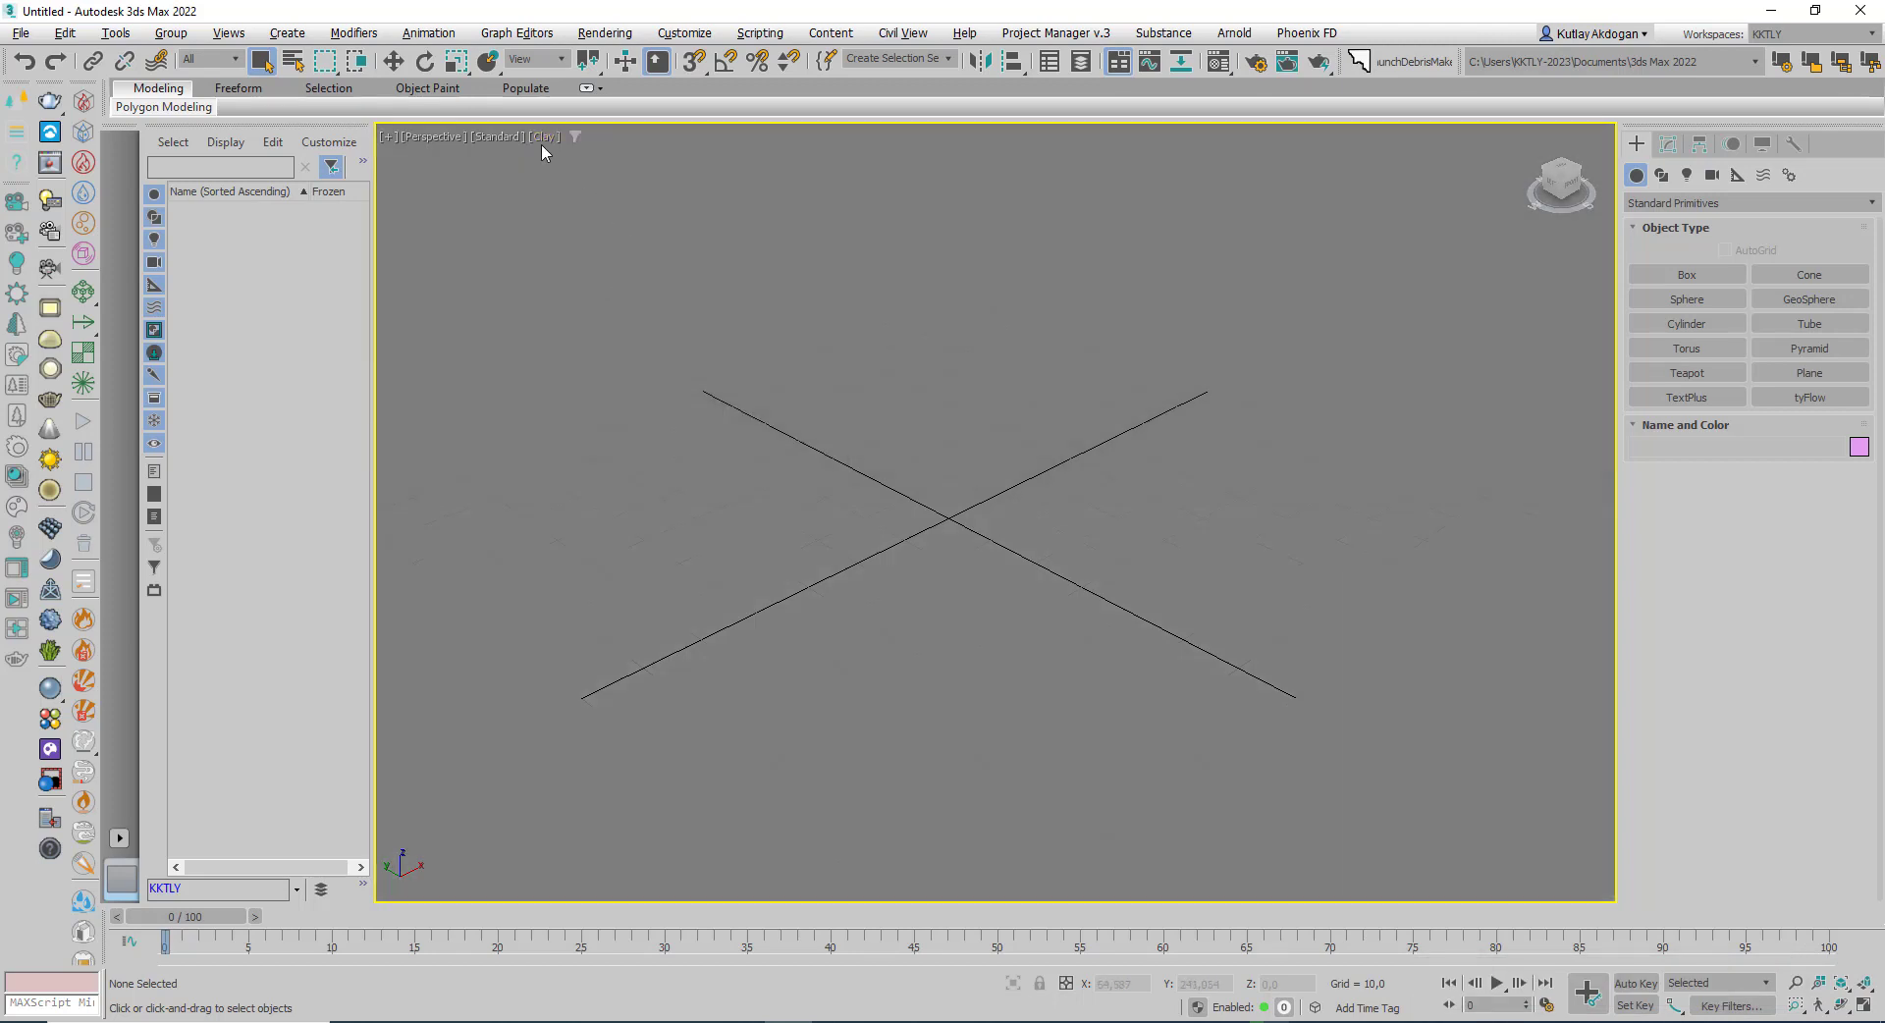
left_click(498, 137)
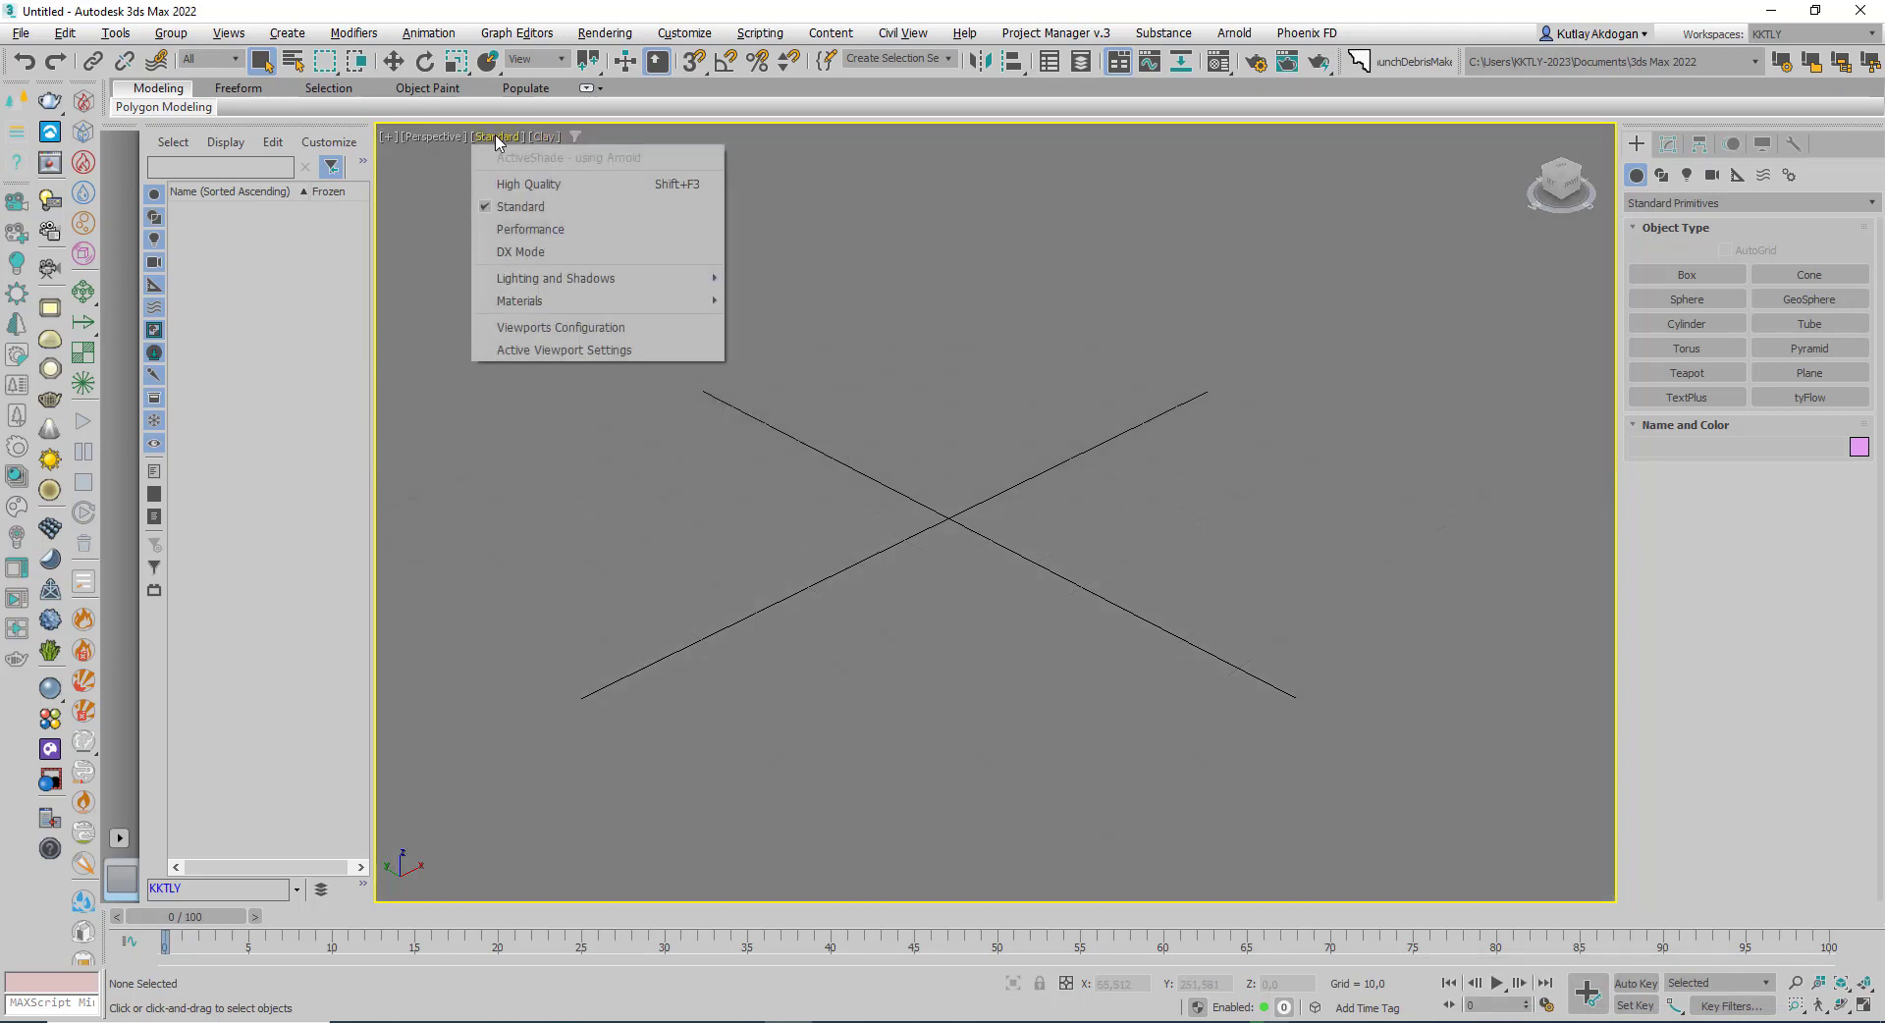
left_click(544, 186)
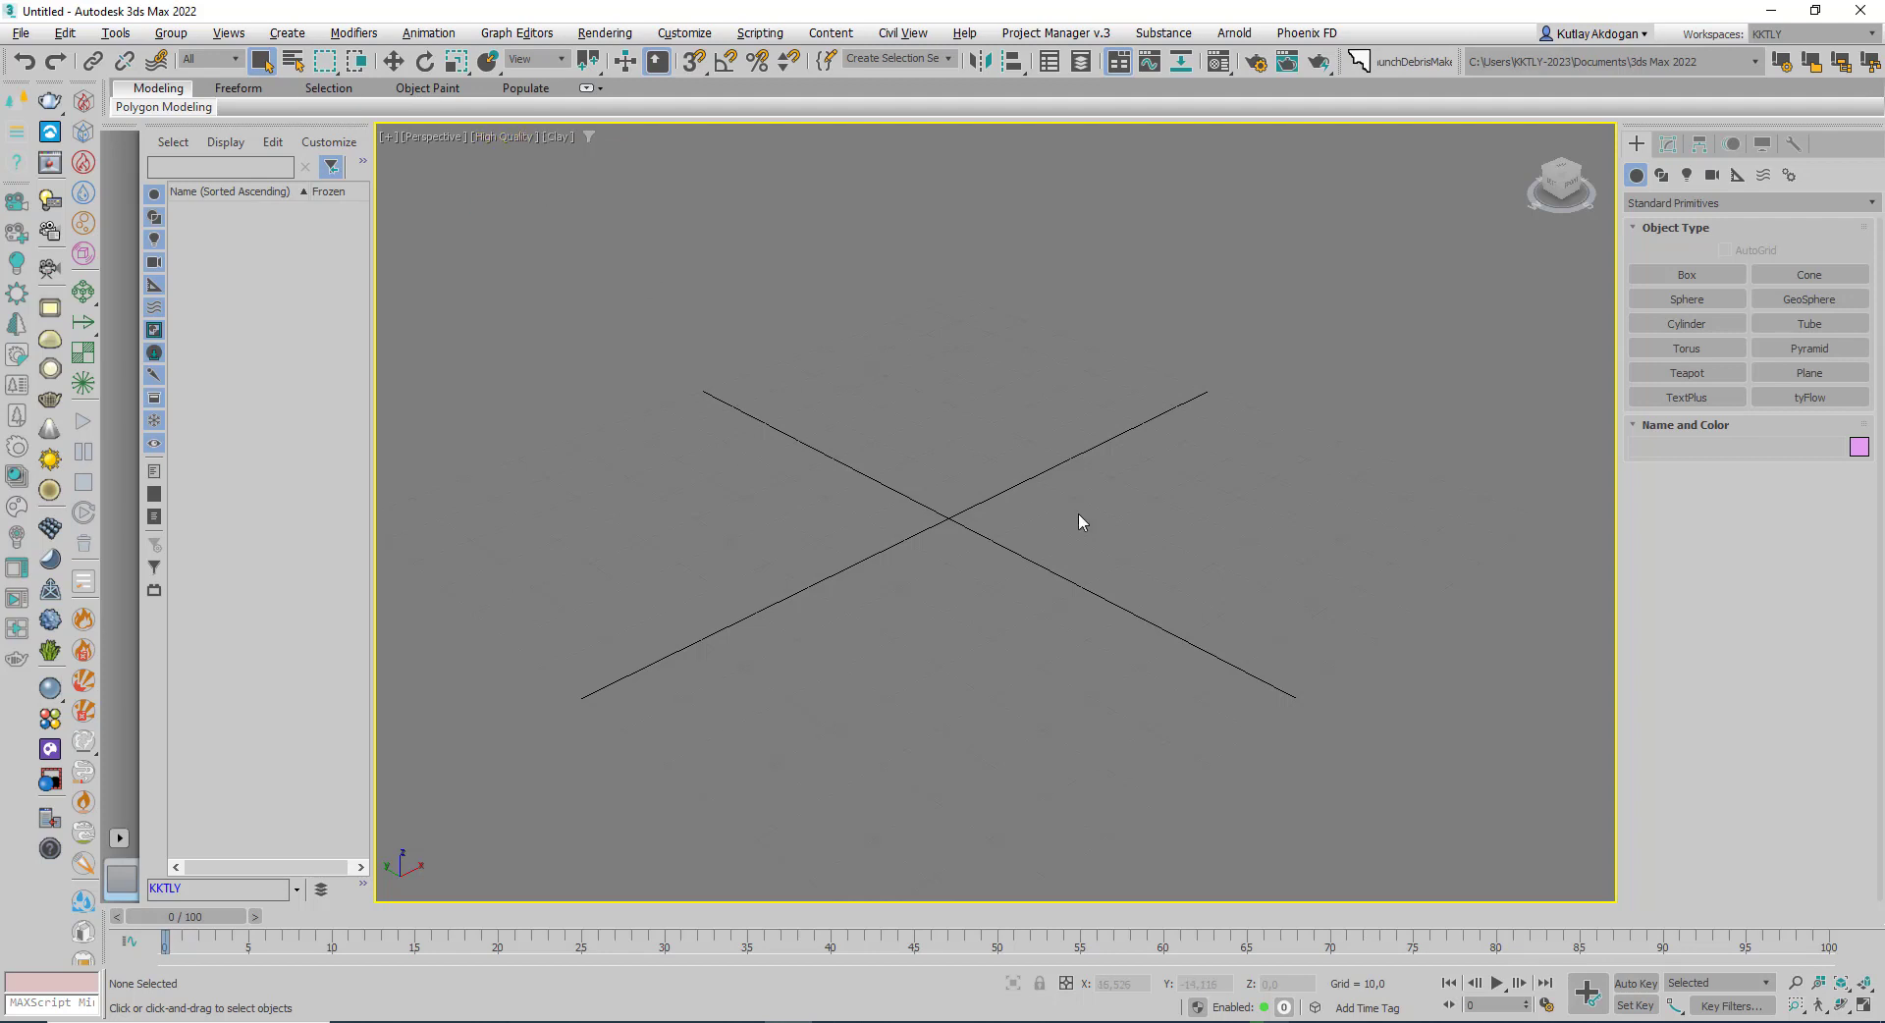
left_click(1685, 375)
left_click(1681, 374)
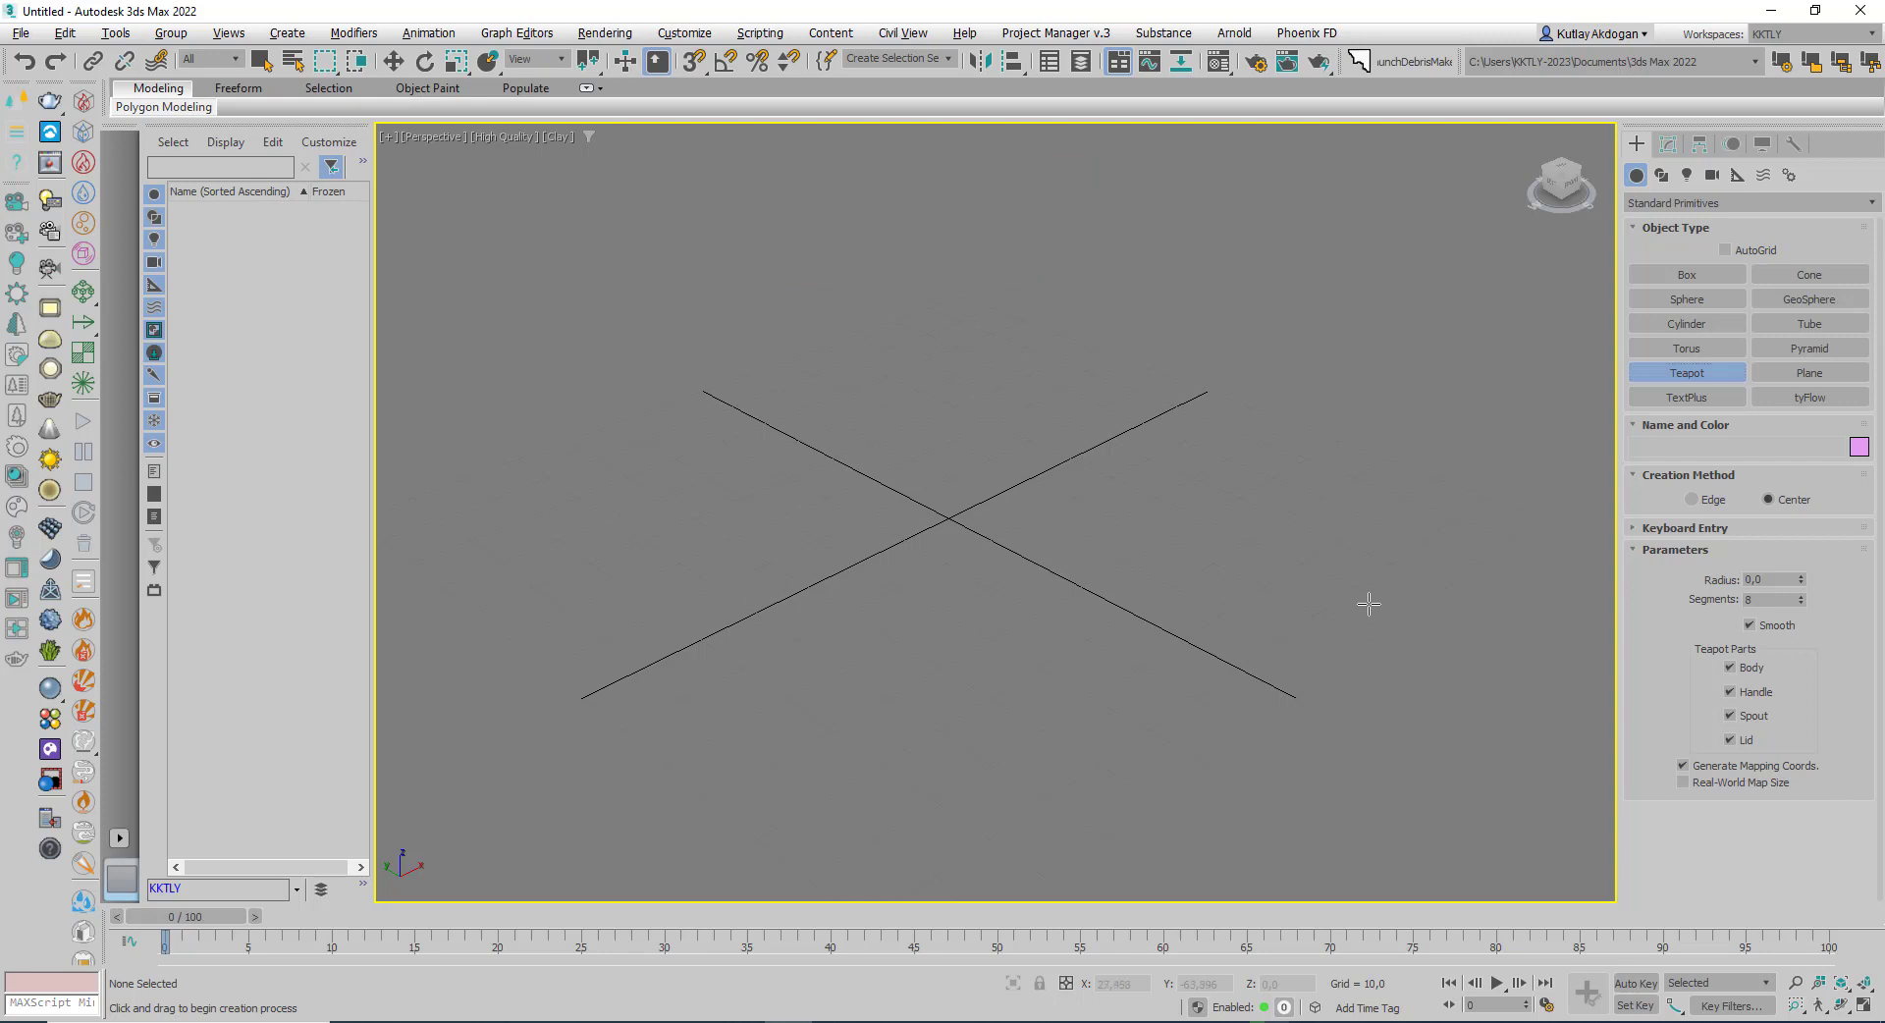
Drag out a red teapot of radius 21,868 right of the grid centre, then exit creation.
middle_click_drag(1370, 604, 1314, 609)
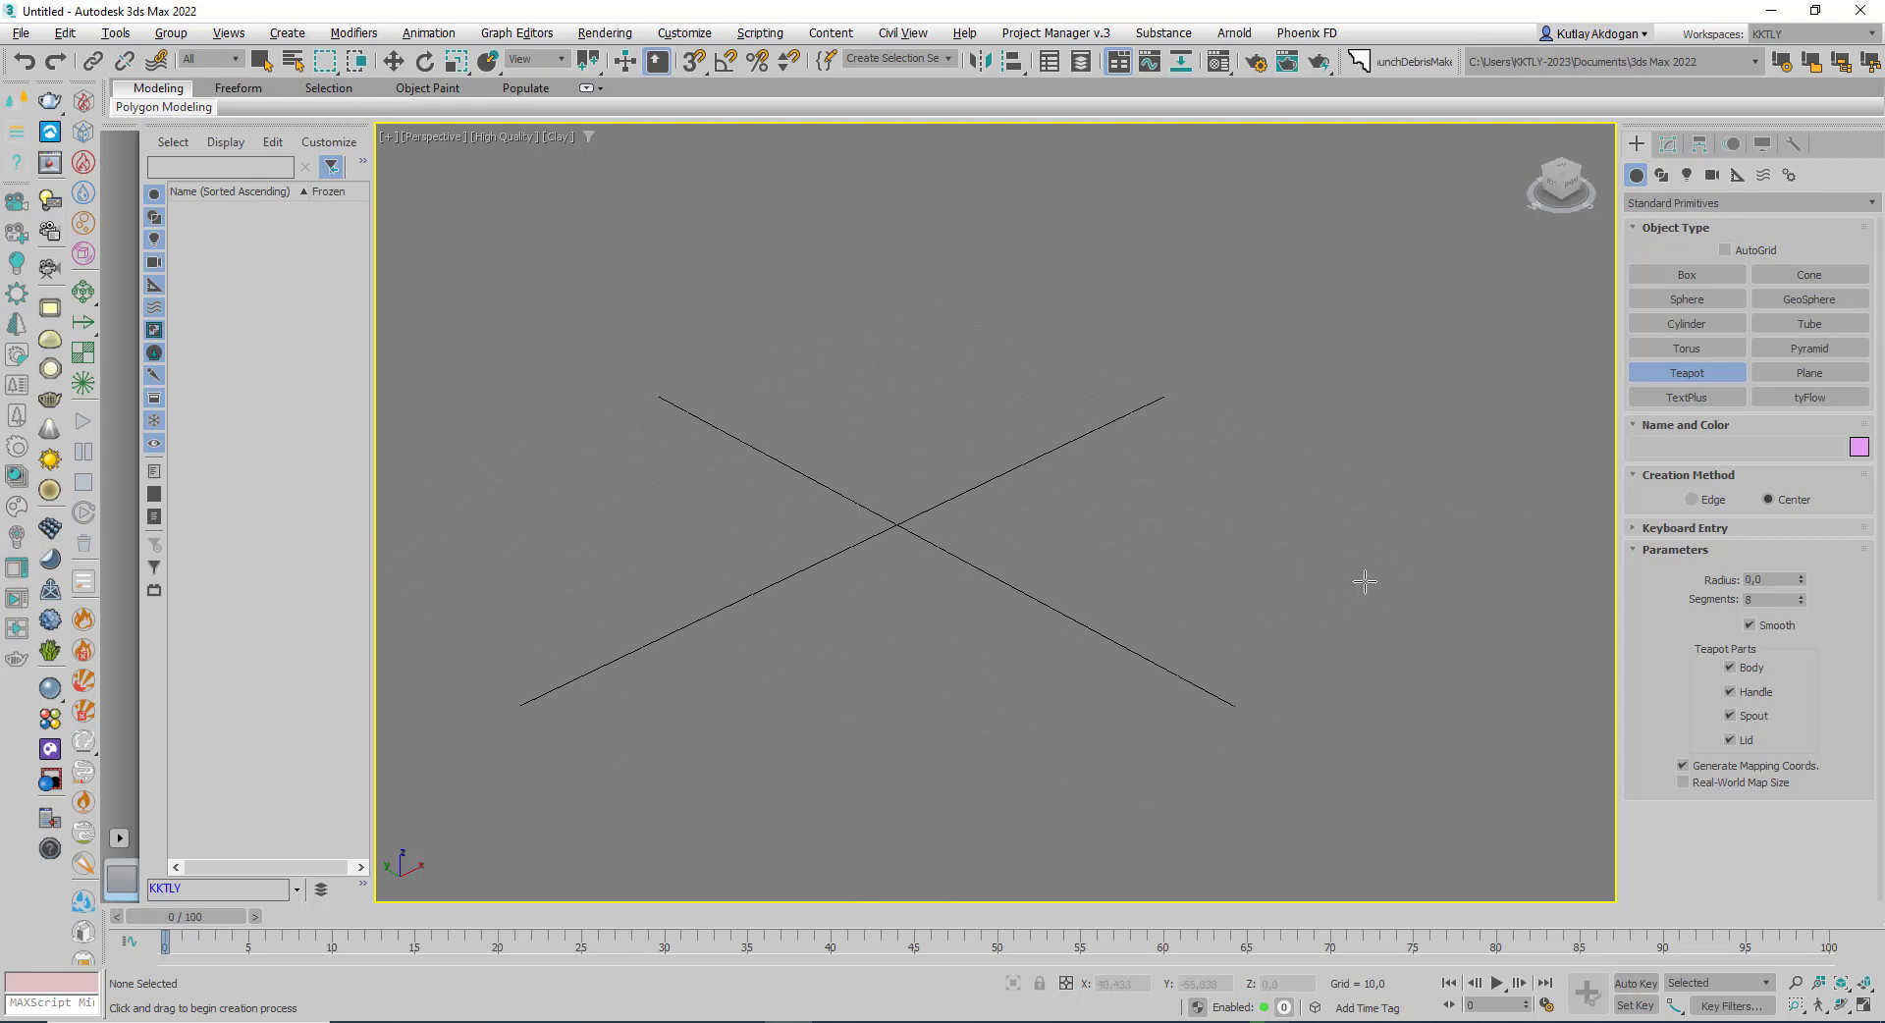
left_click_drag(1369, 590, 1371, 668)
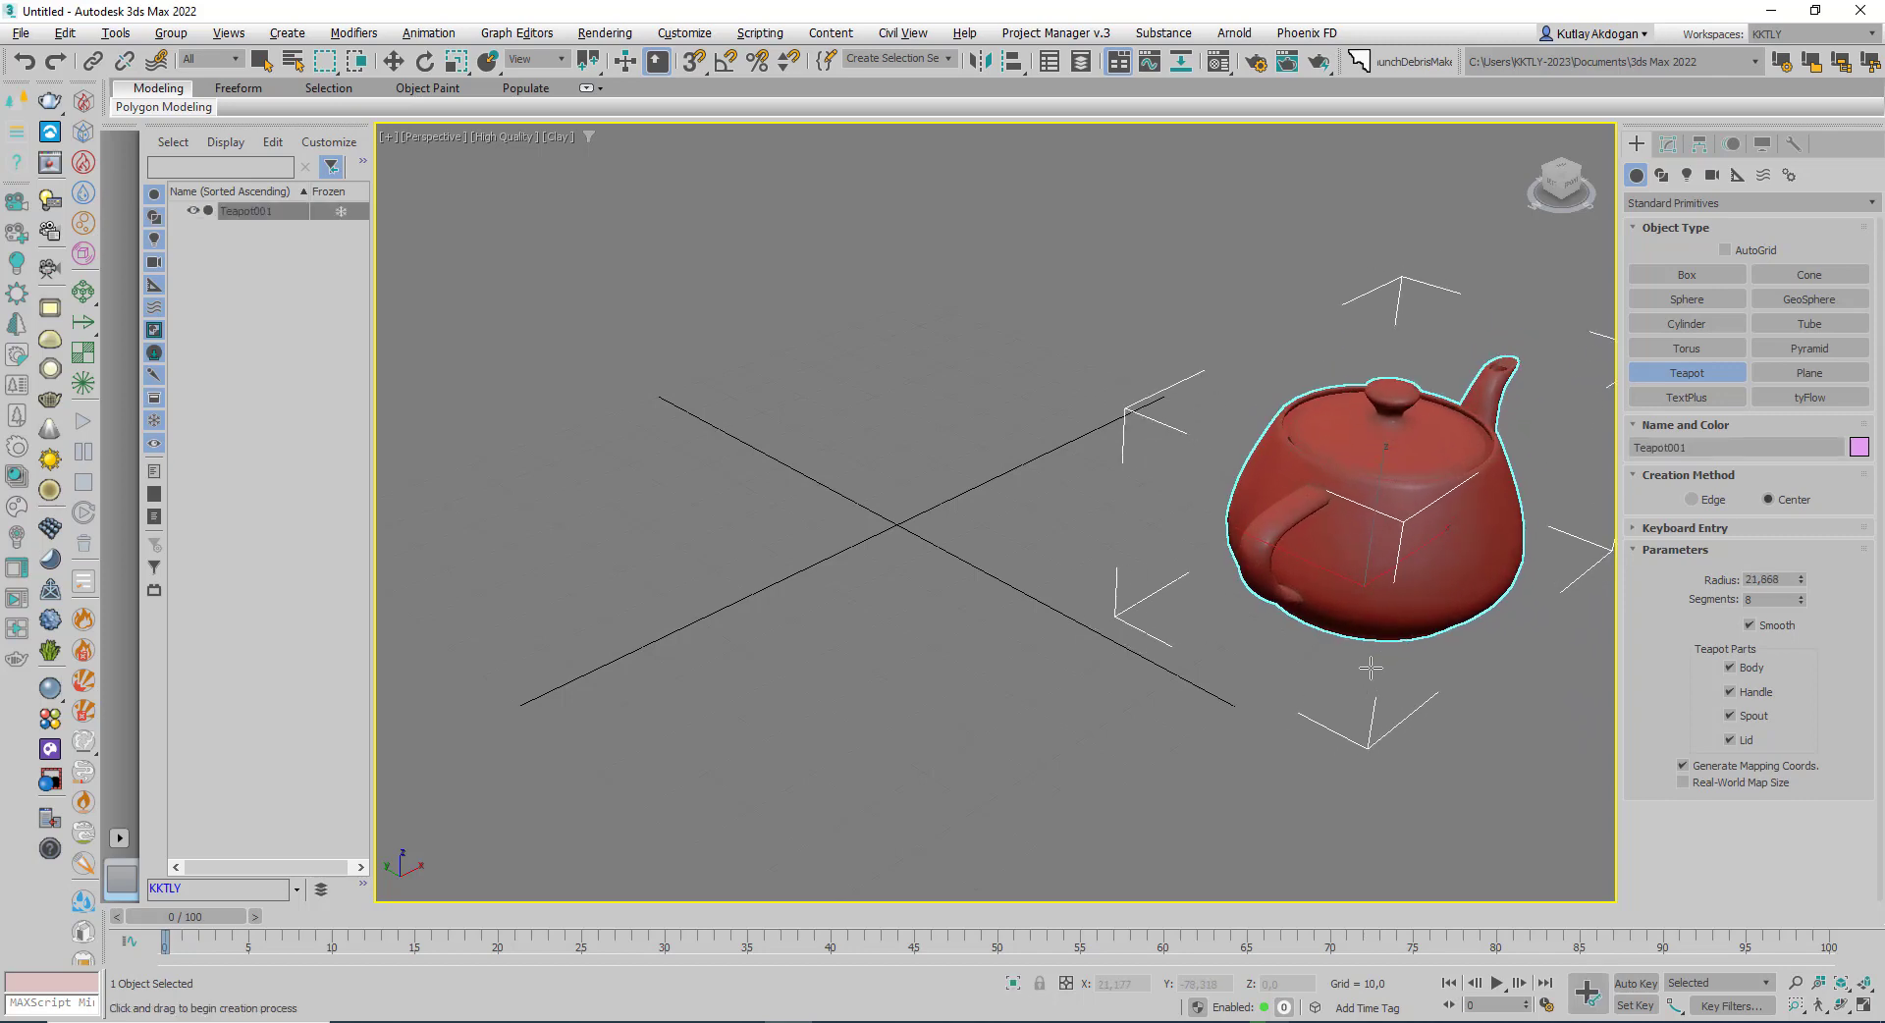
middle_click_drag(1372, 667, 1286, 708)
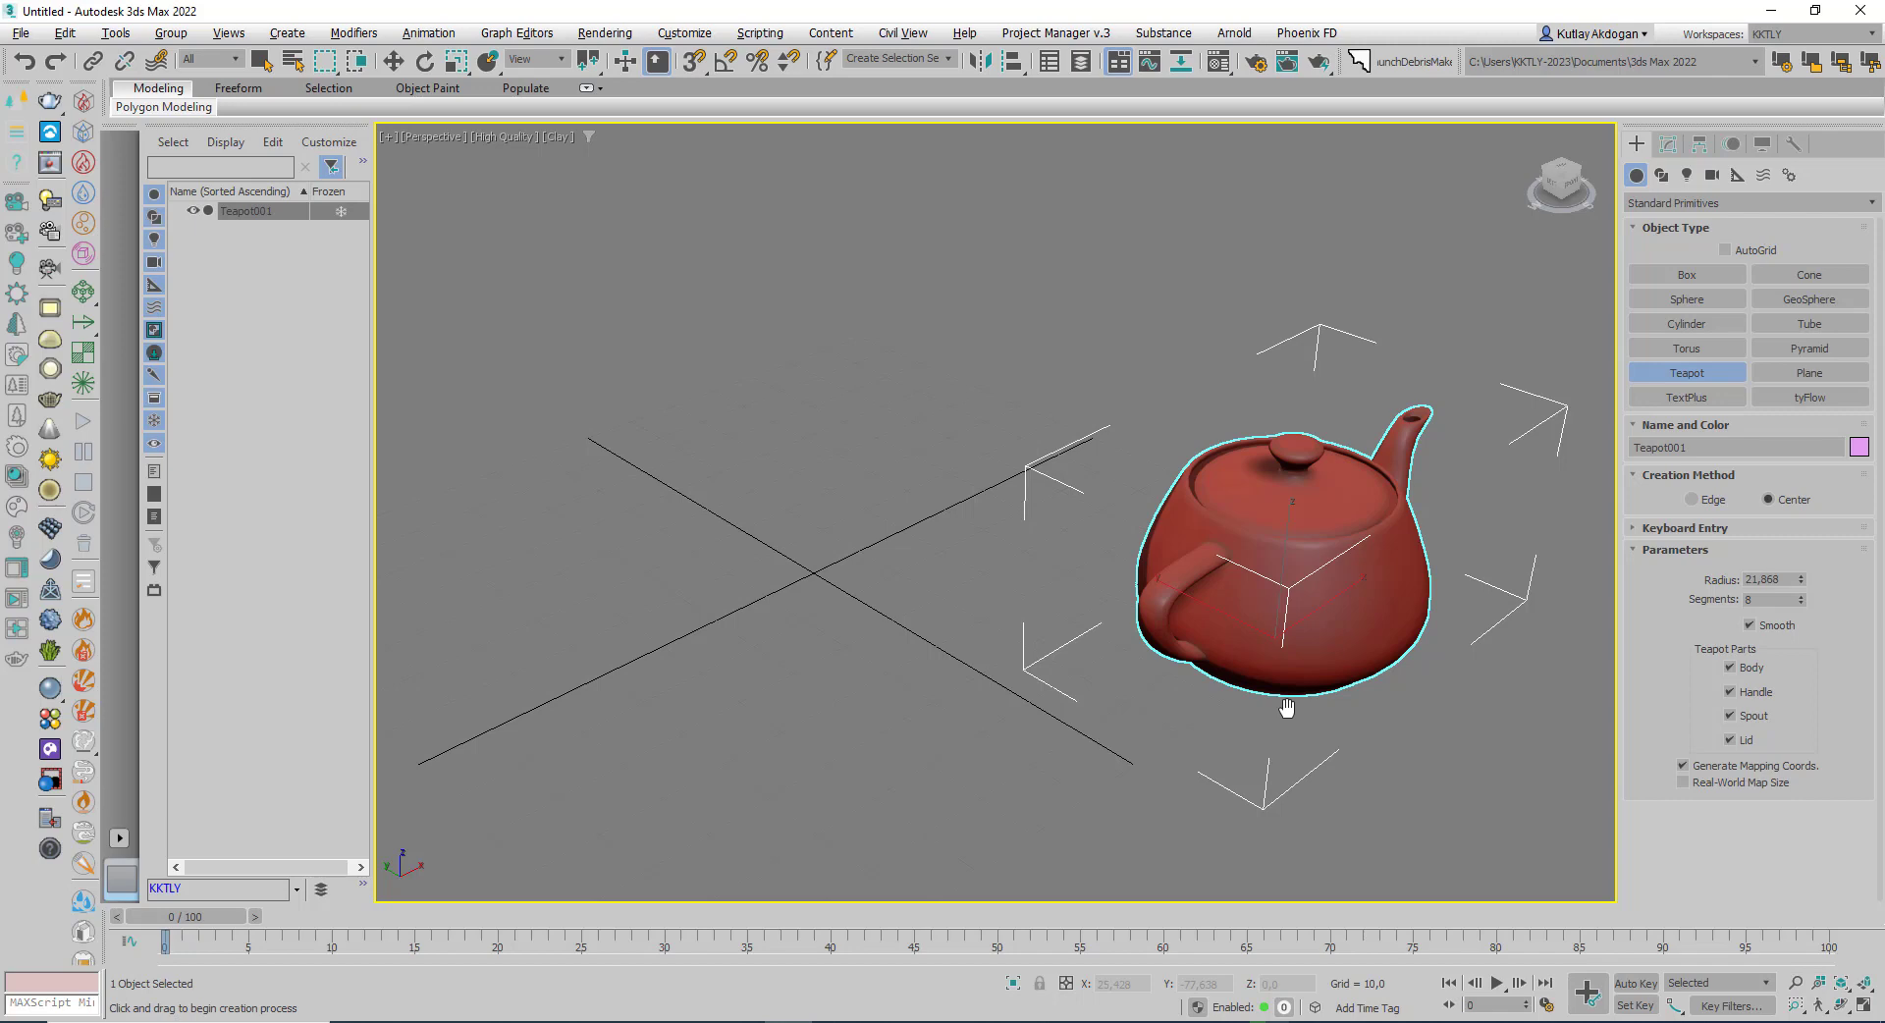
right_click(1050, 547)
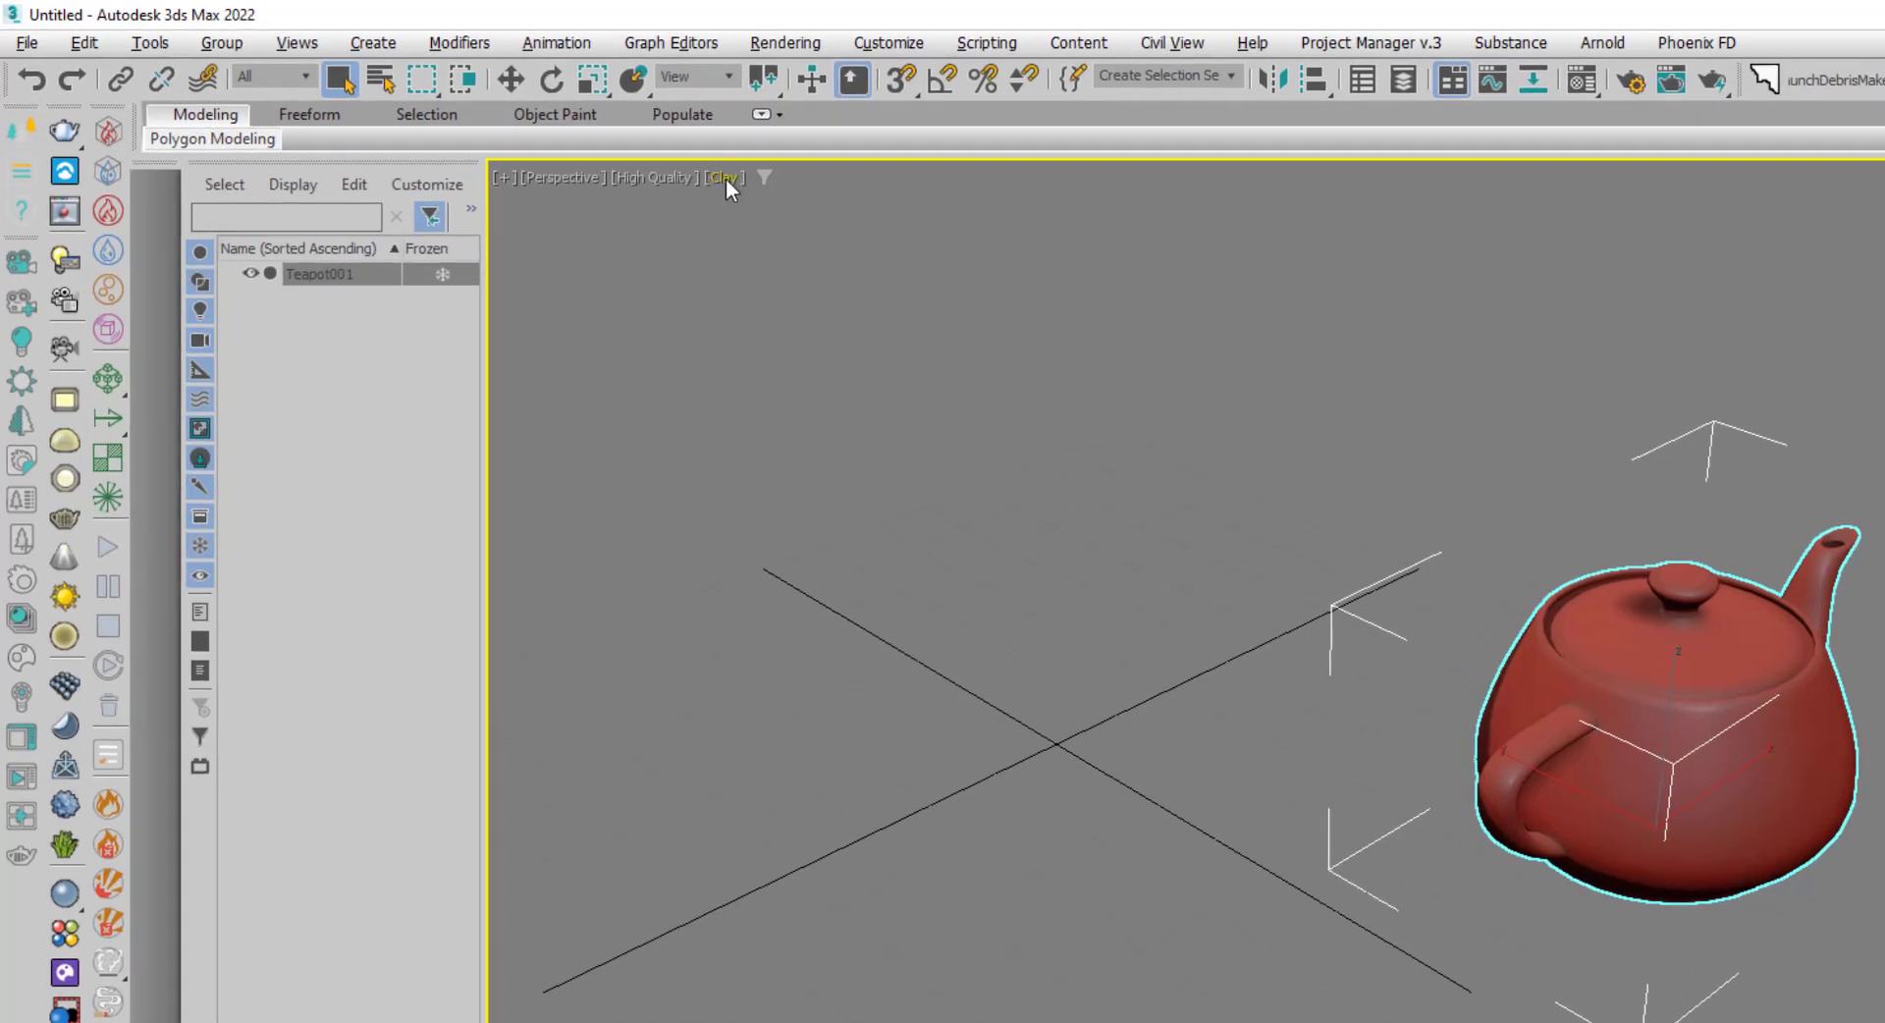
Switch to Clay with Edged Faces shading, zoom in, and show the teapot's Modify parameters.
left_click(727, 178)
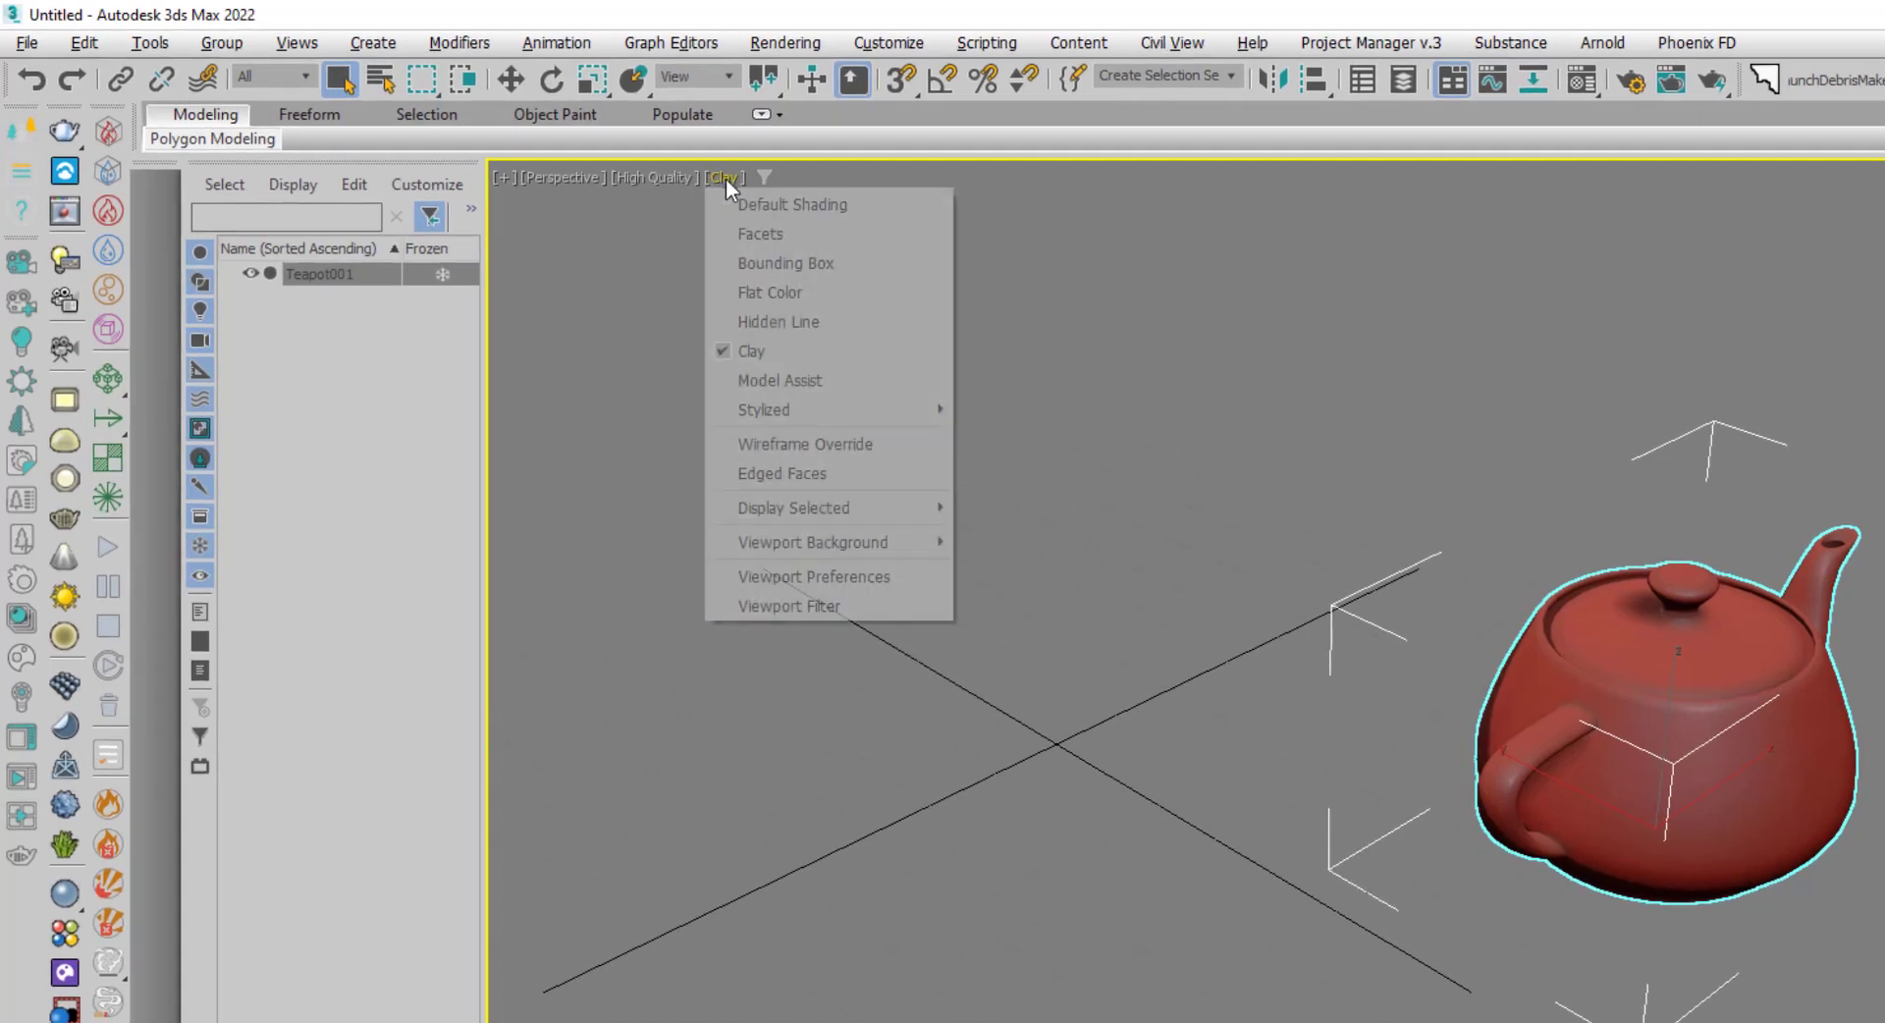
key("F4")
left_click(839, 467)
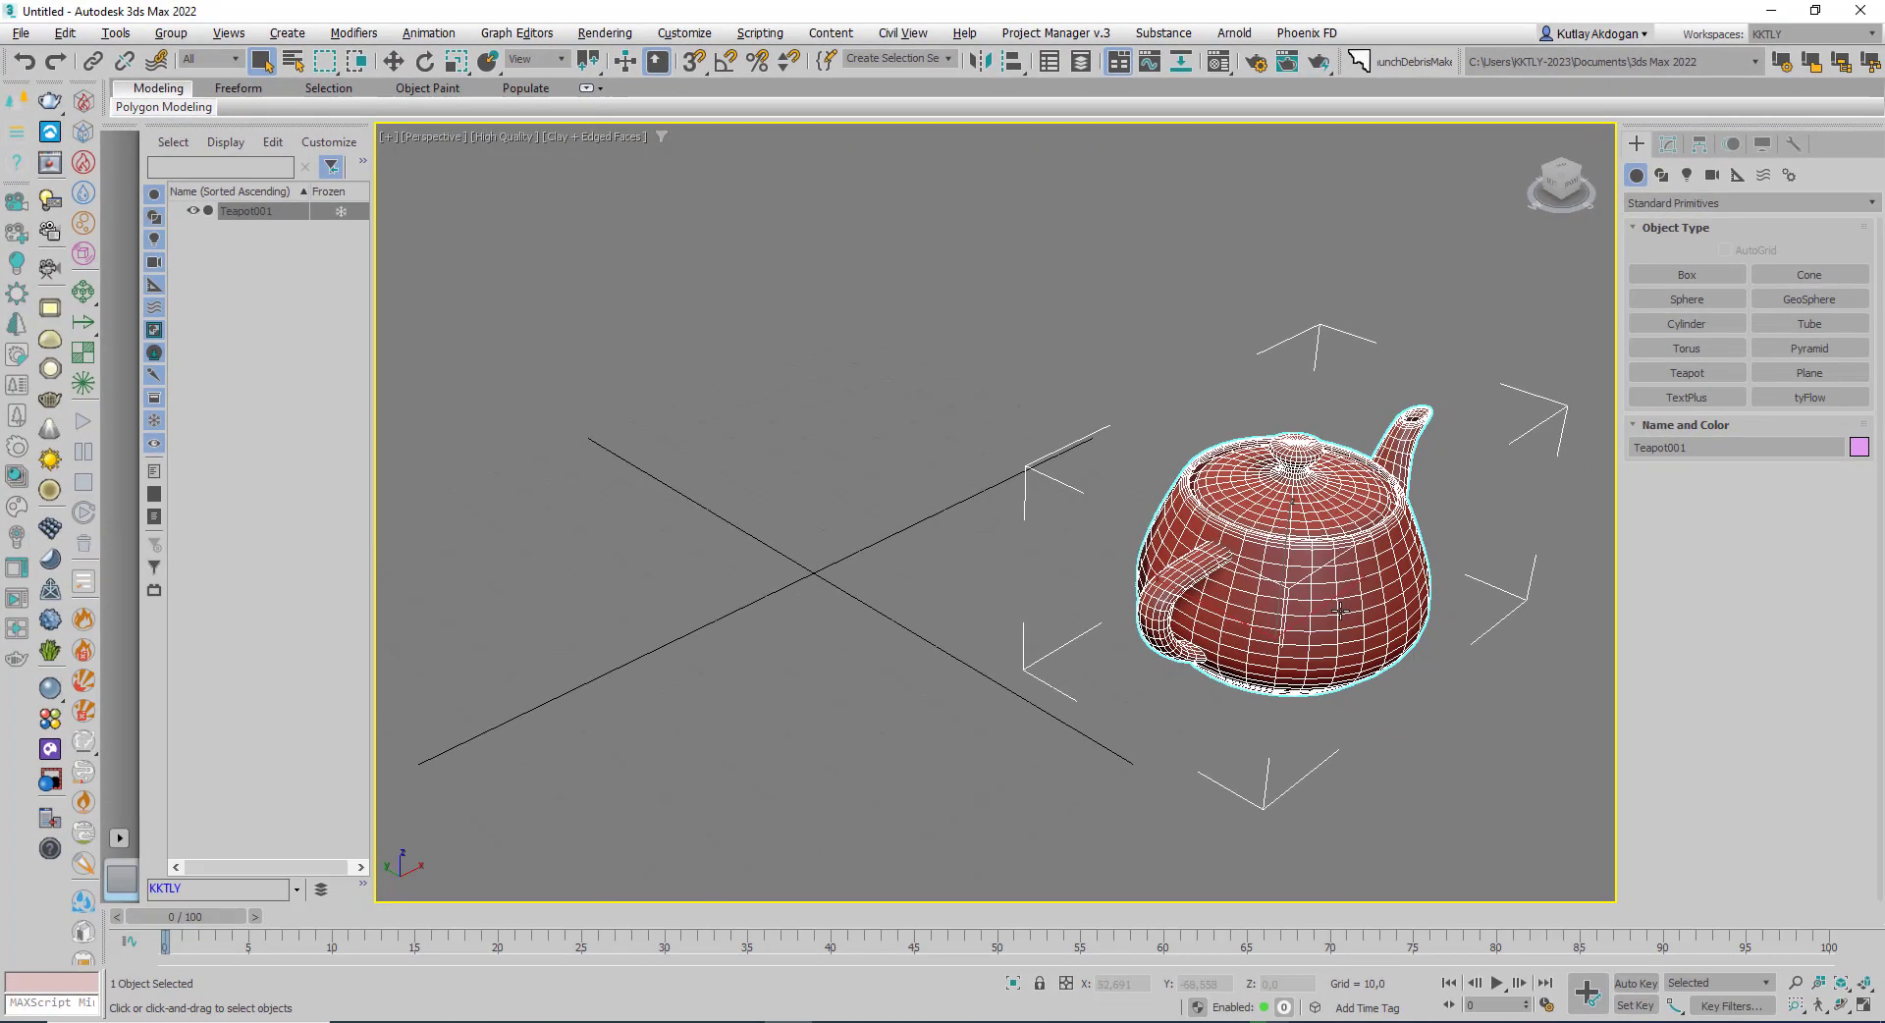
scroll(1243, 628, "up", 3)
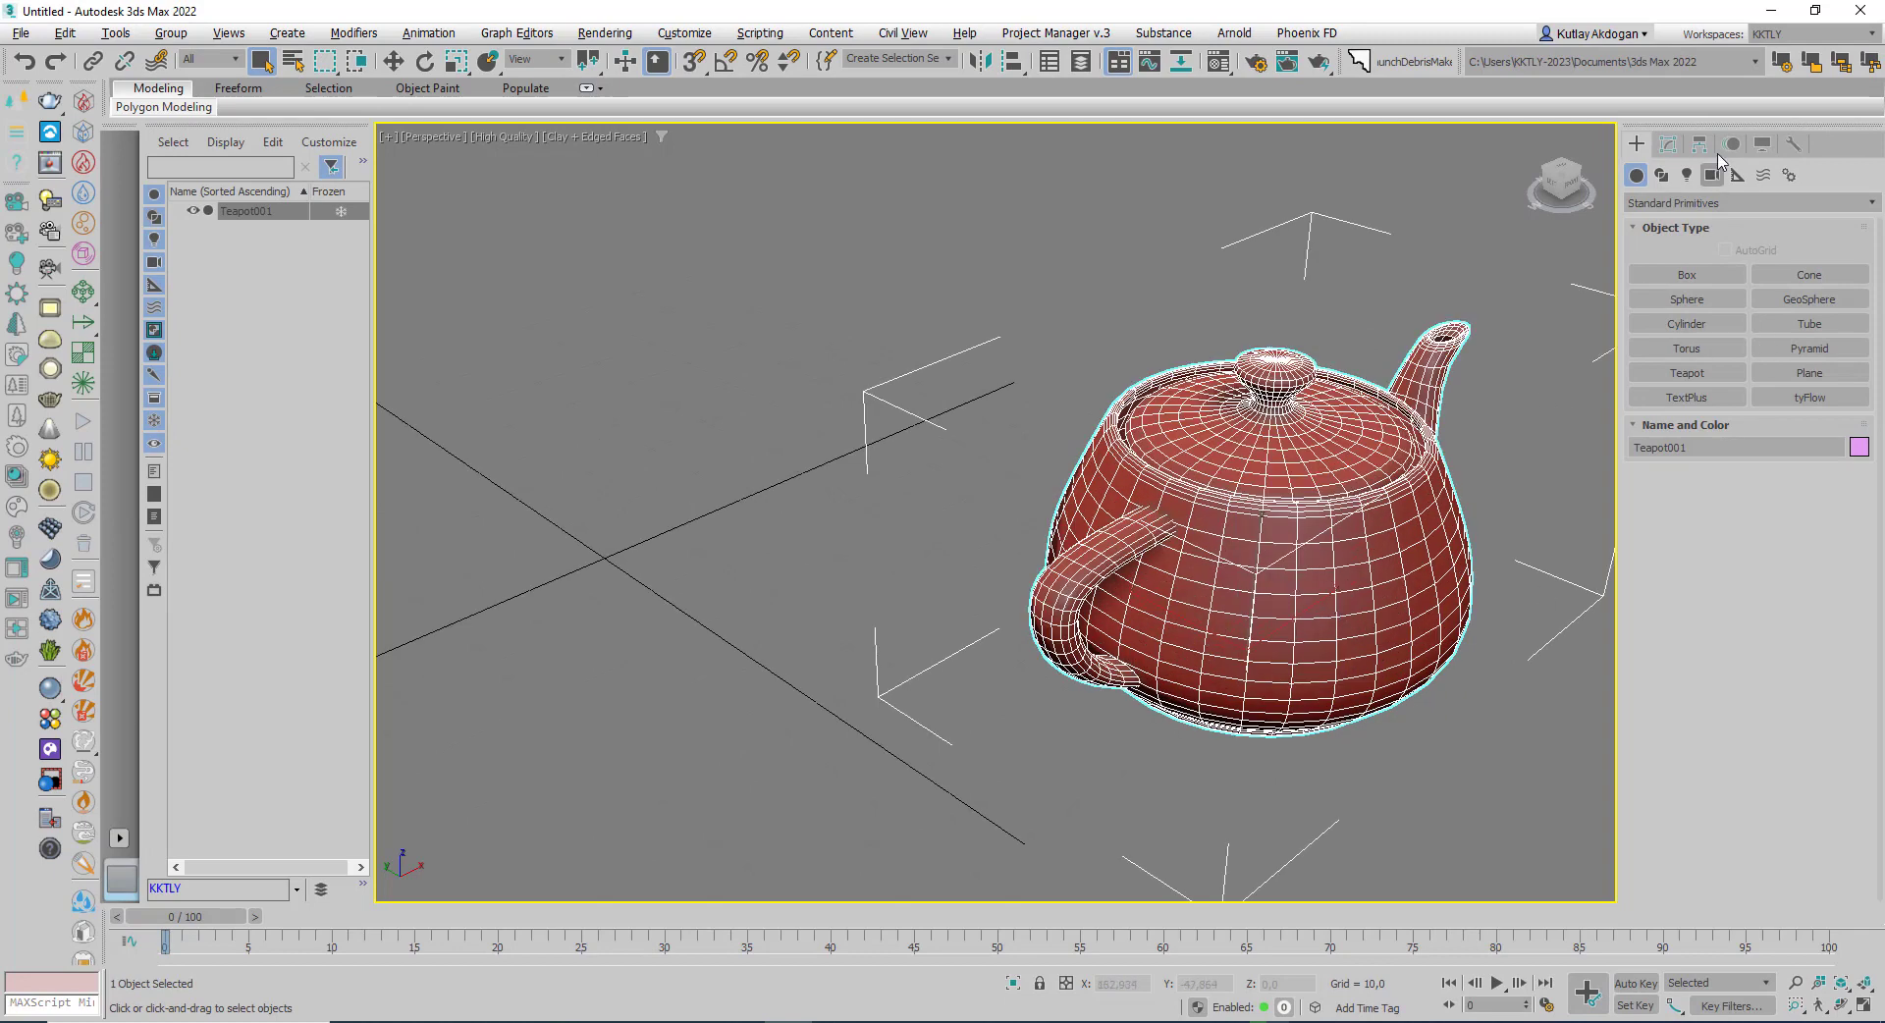
left_click(1669, 144)
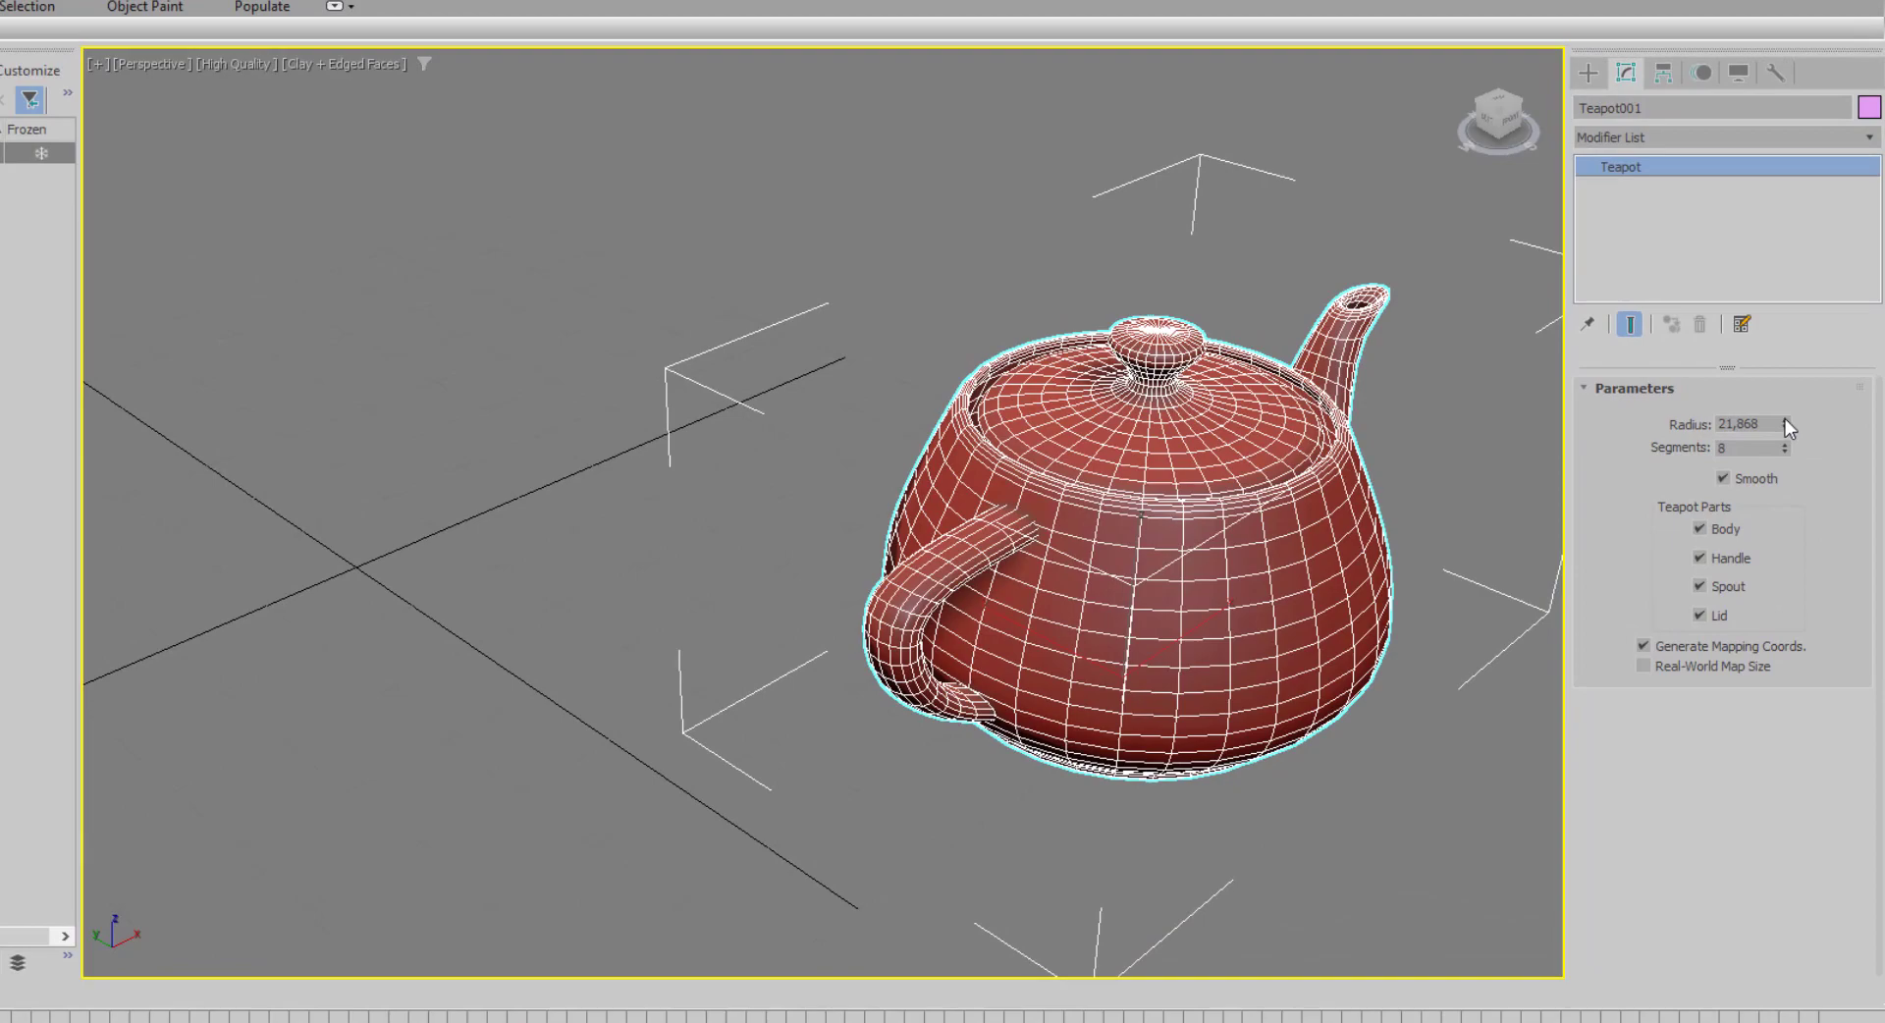
Set the teapot to radius 22,524 and 11 segments, toggling Body, Handle, Spout and Lid off and on.
mouse_move(1785, 418)
left_mouse_down()
mouse_move(1784, 481)
mouse_move(1784, 448)
left_mouse_up()
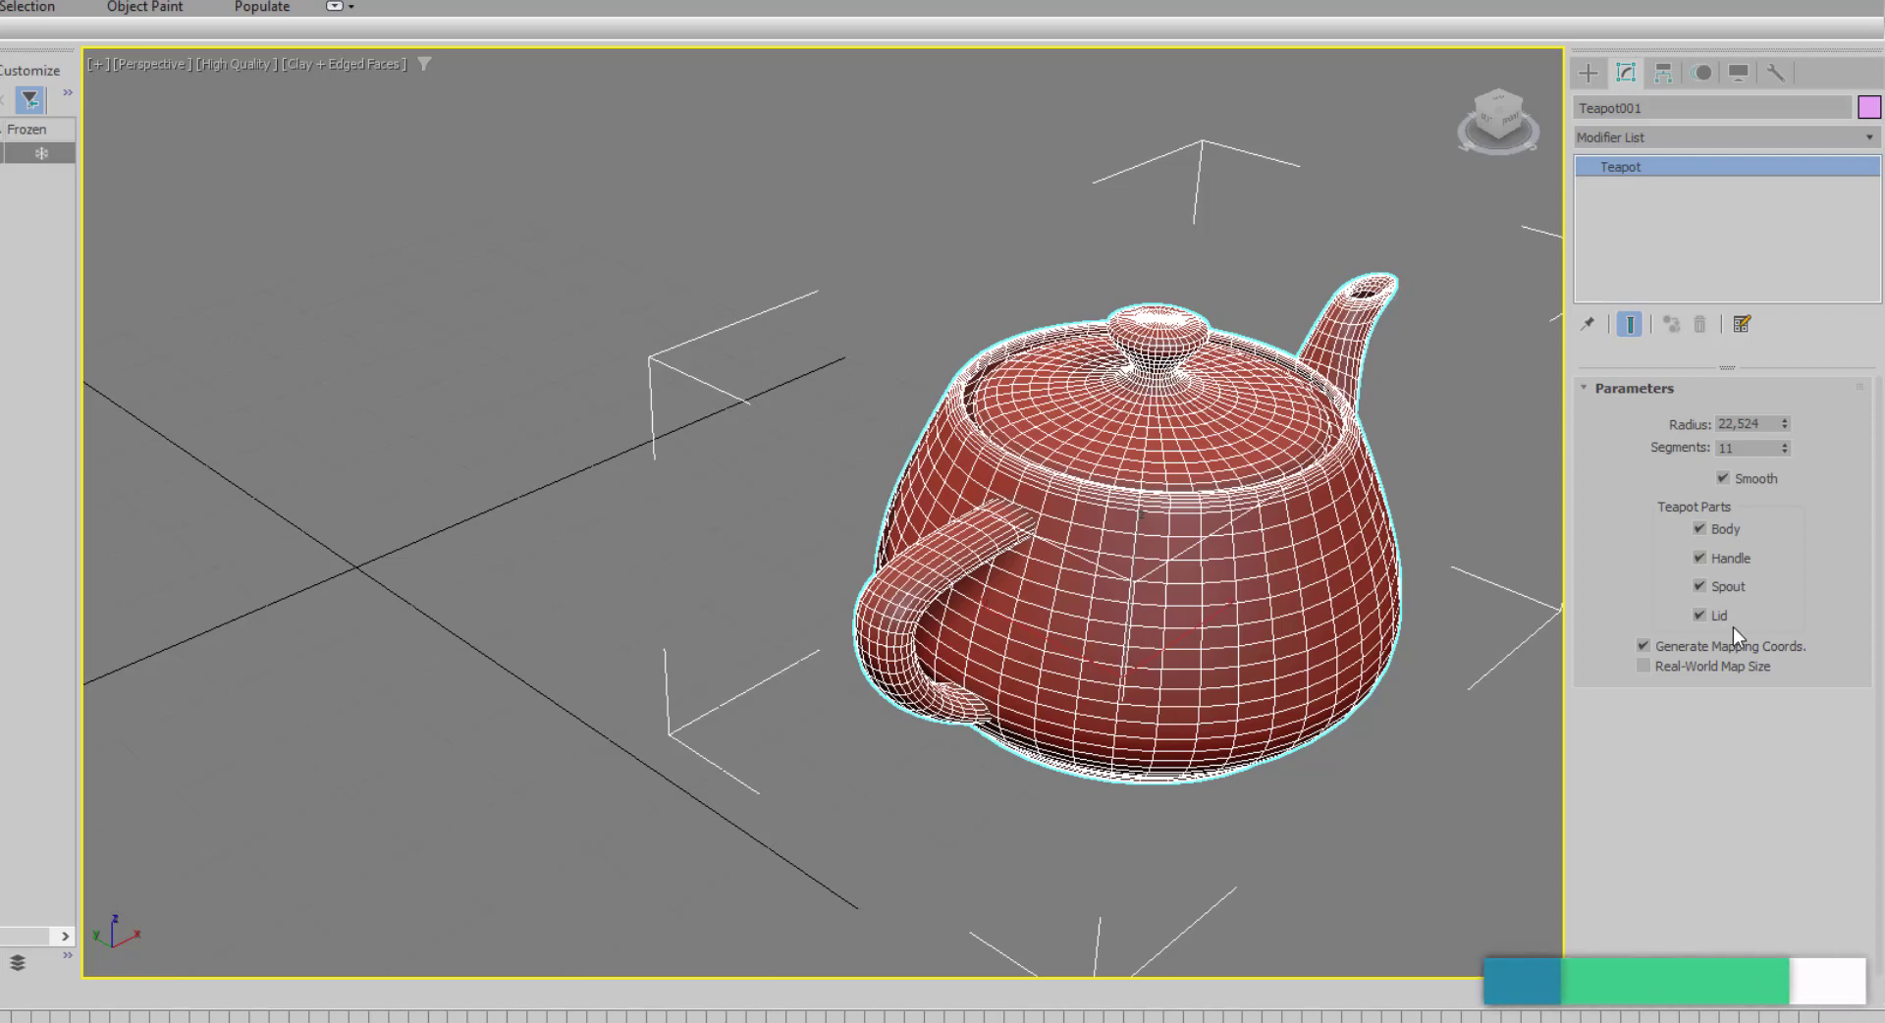
left_click(1700, 529)
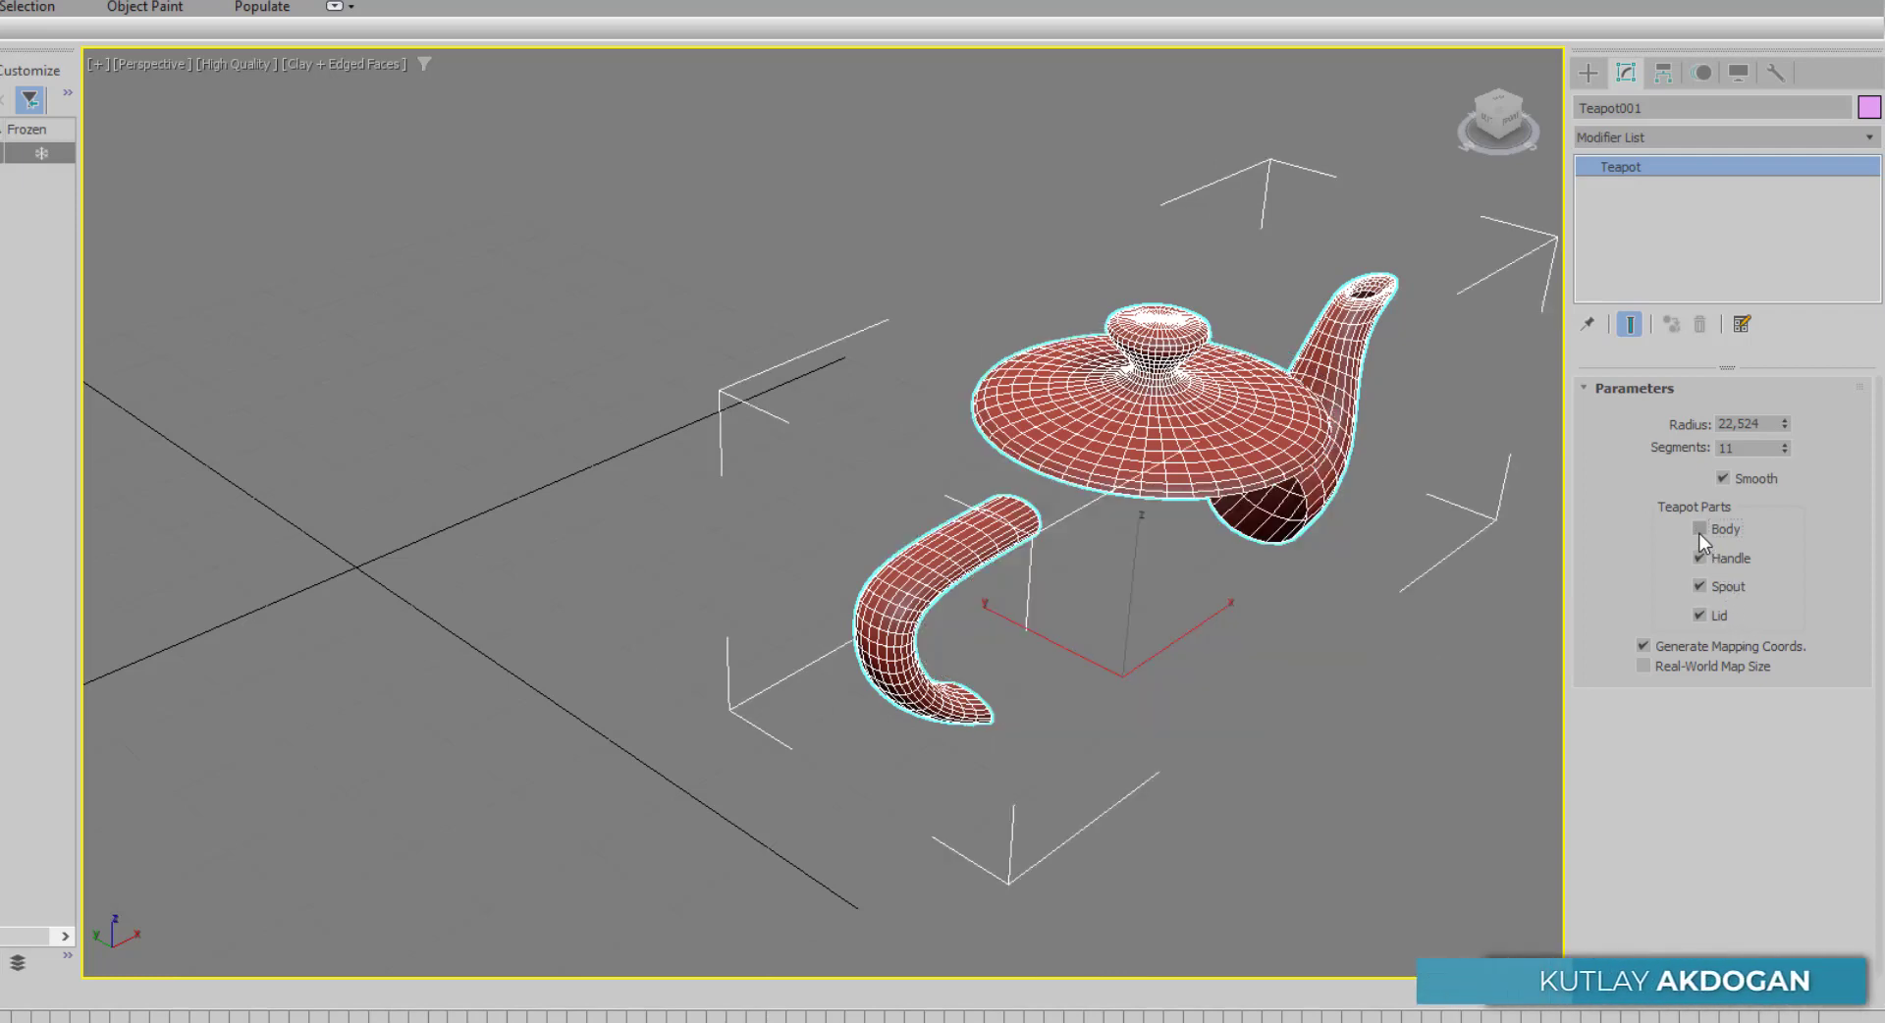
left_click(1700, 531)
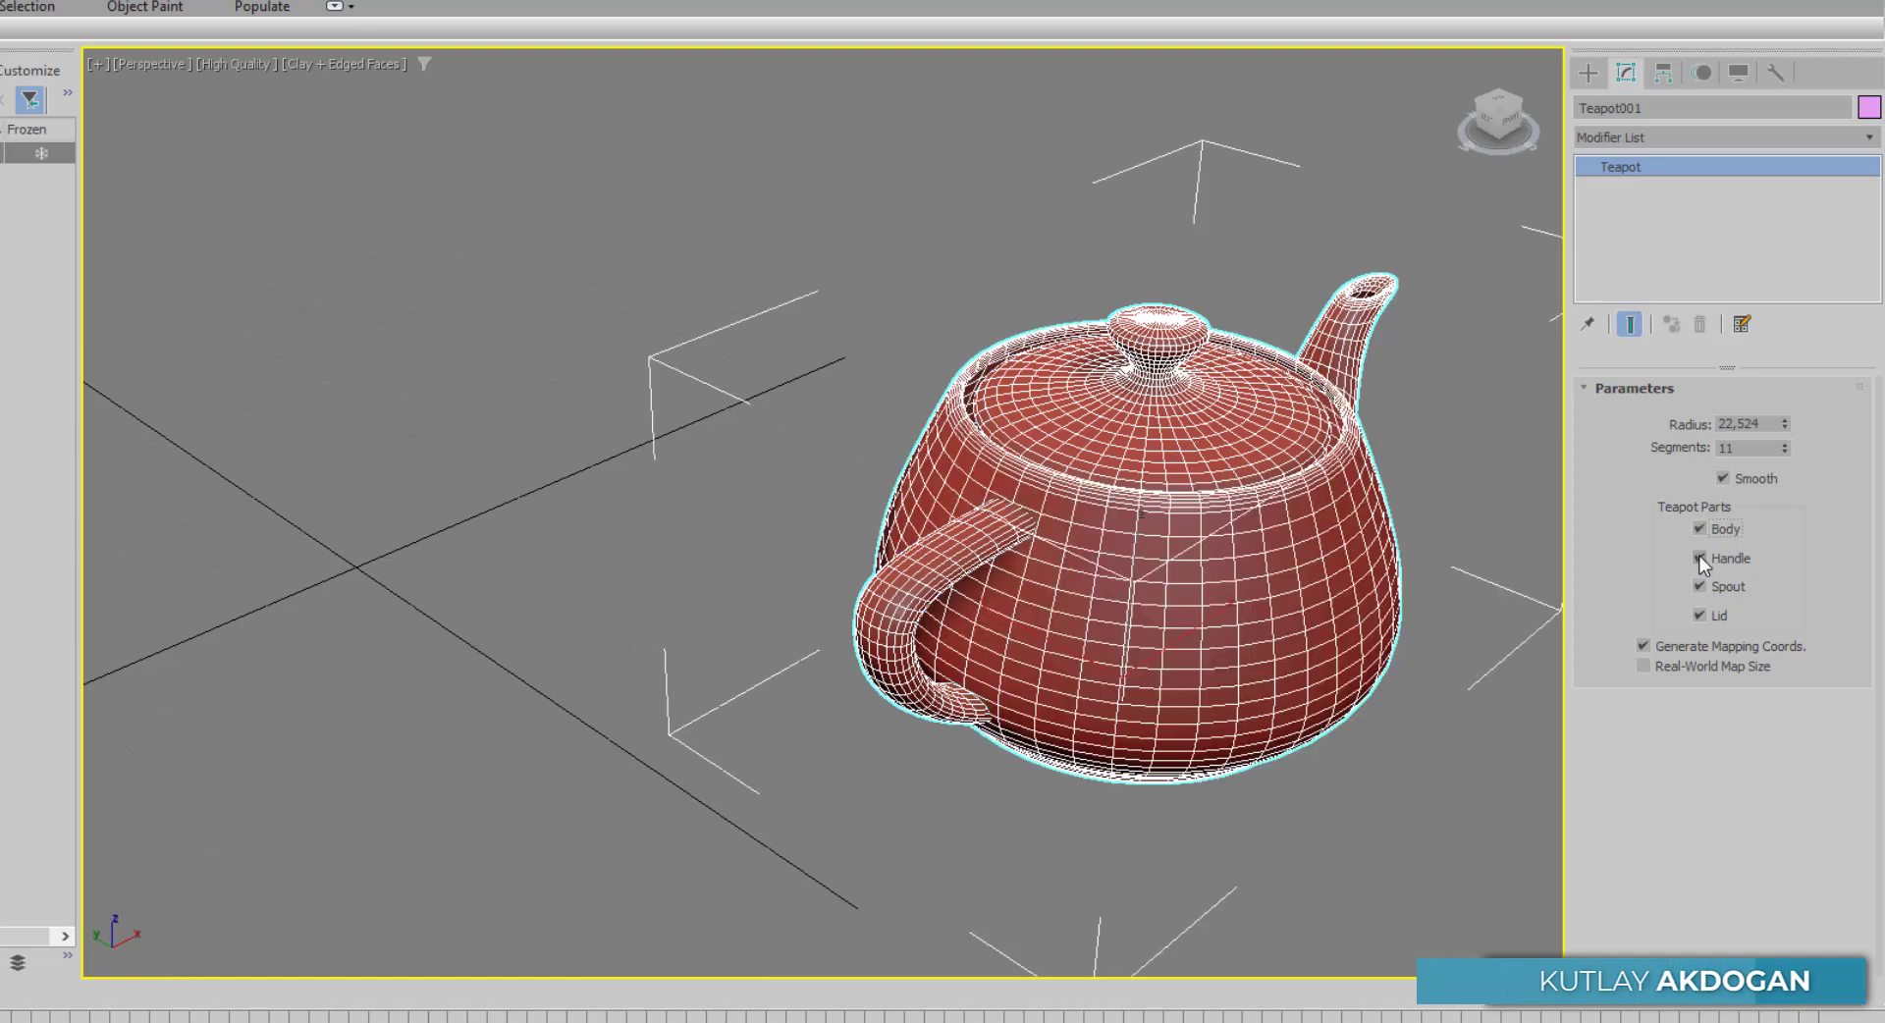
left_click(1700, 557)
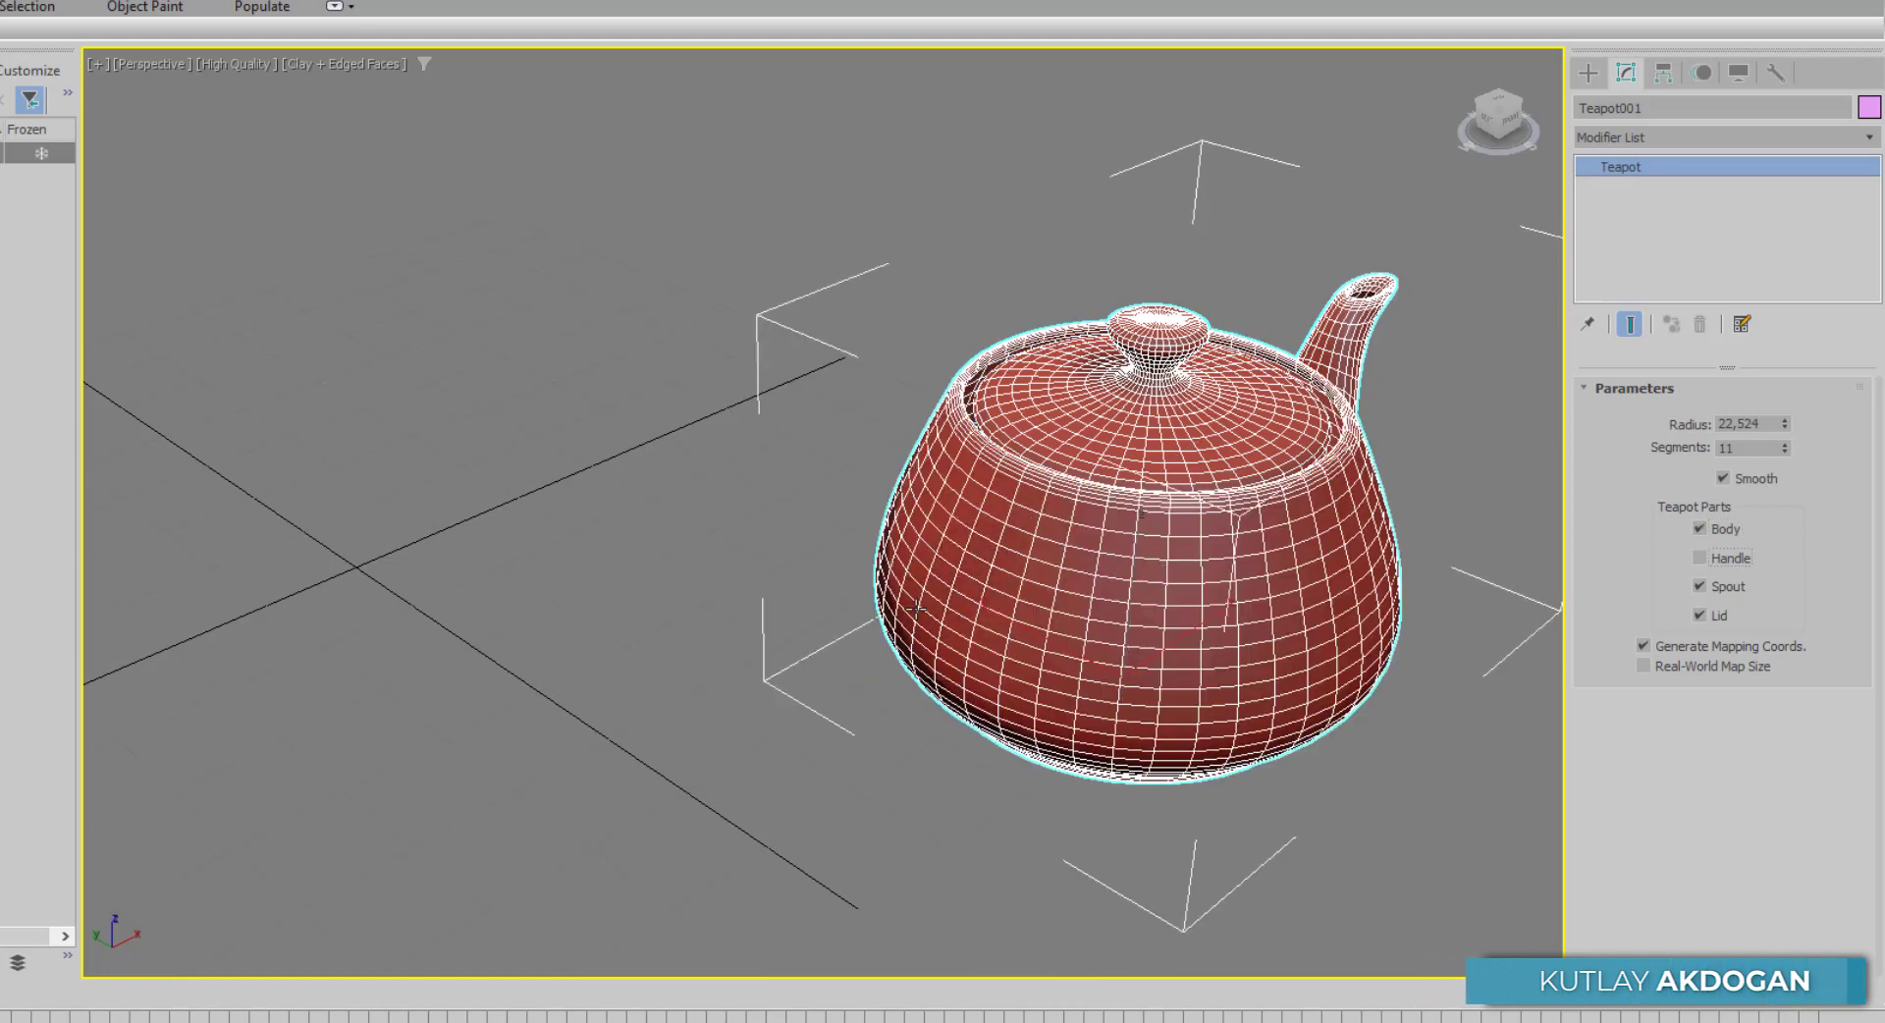
left_click(1700, 557)
left_click(1700, 587)
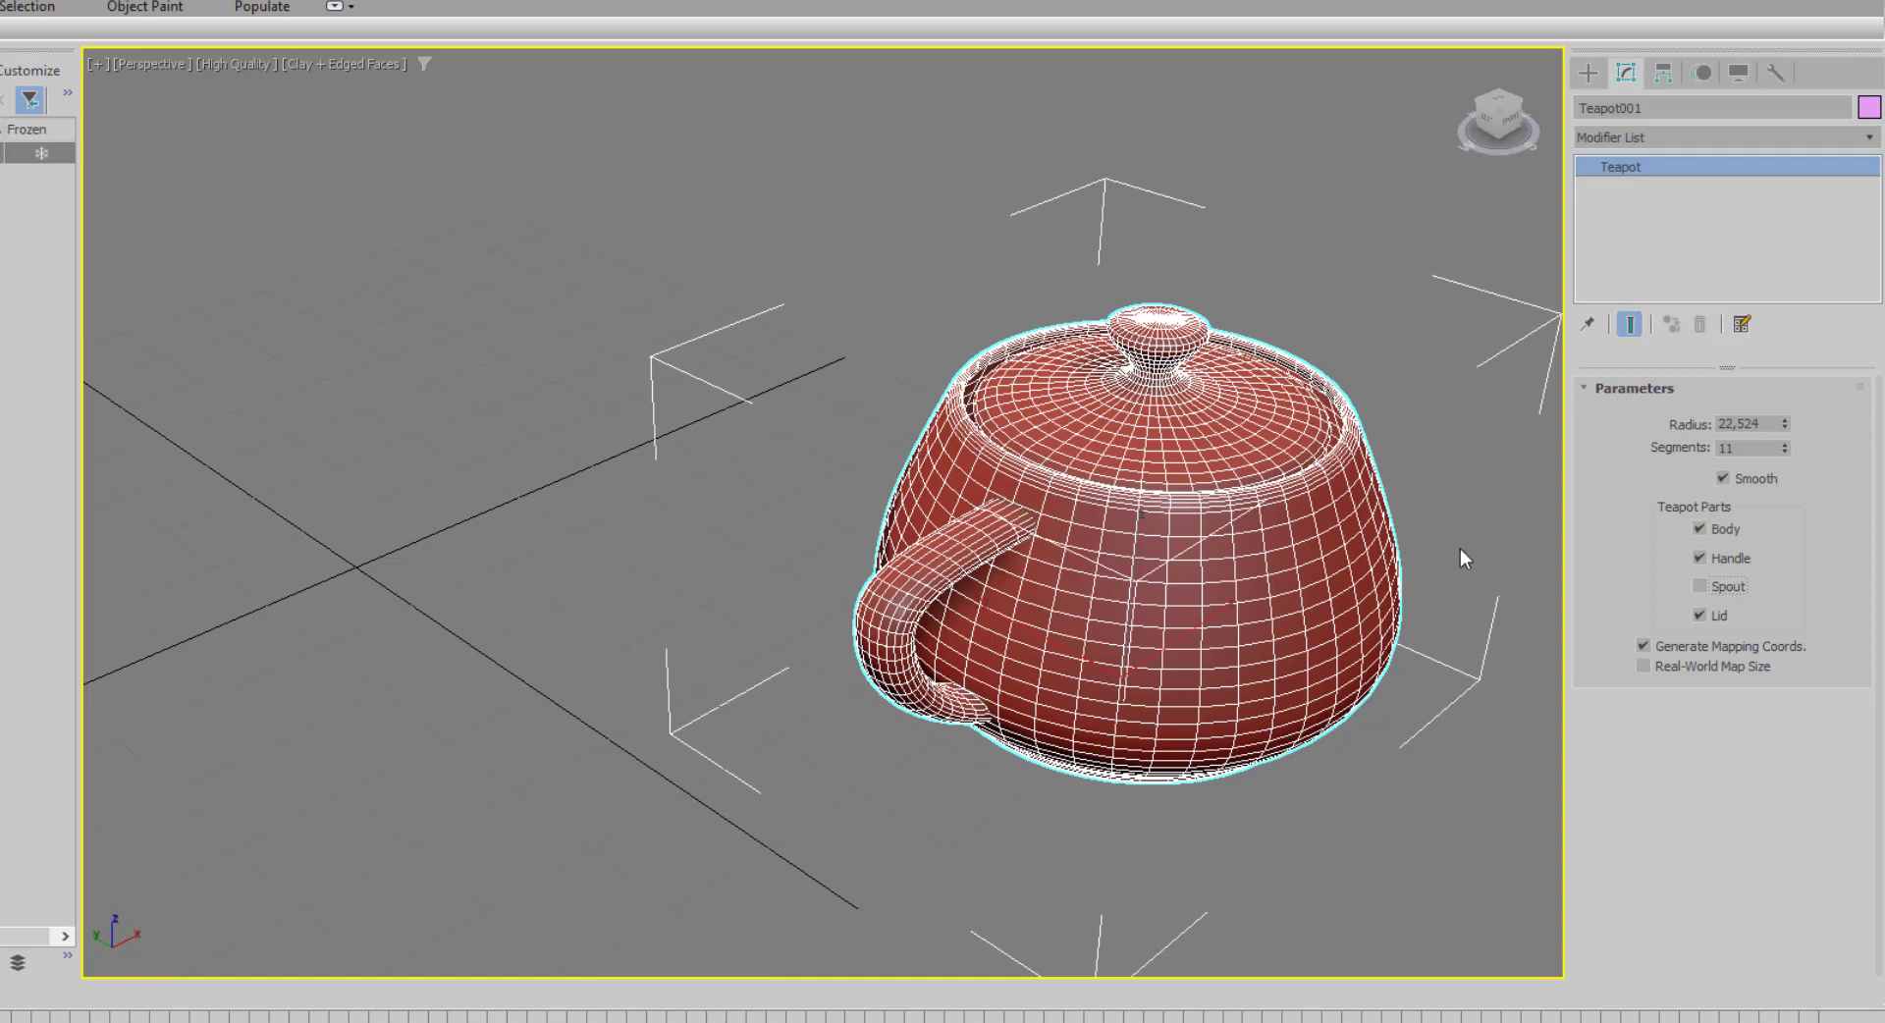
left_click(1700, 587)
left_click(1699, 615)
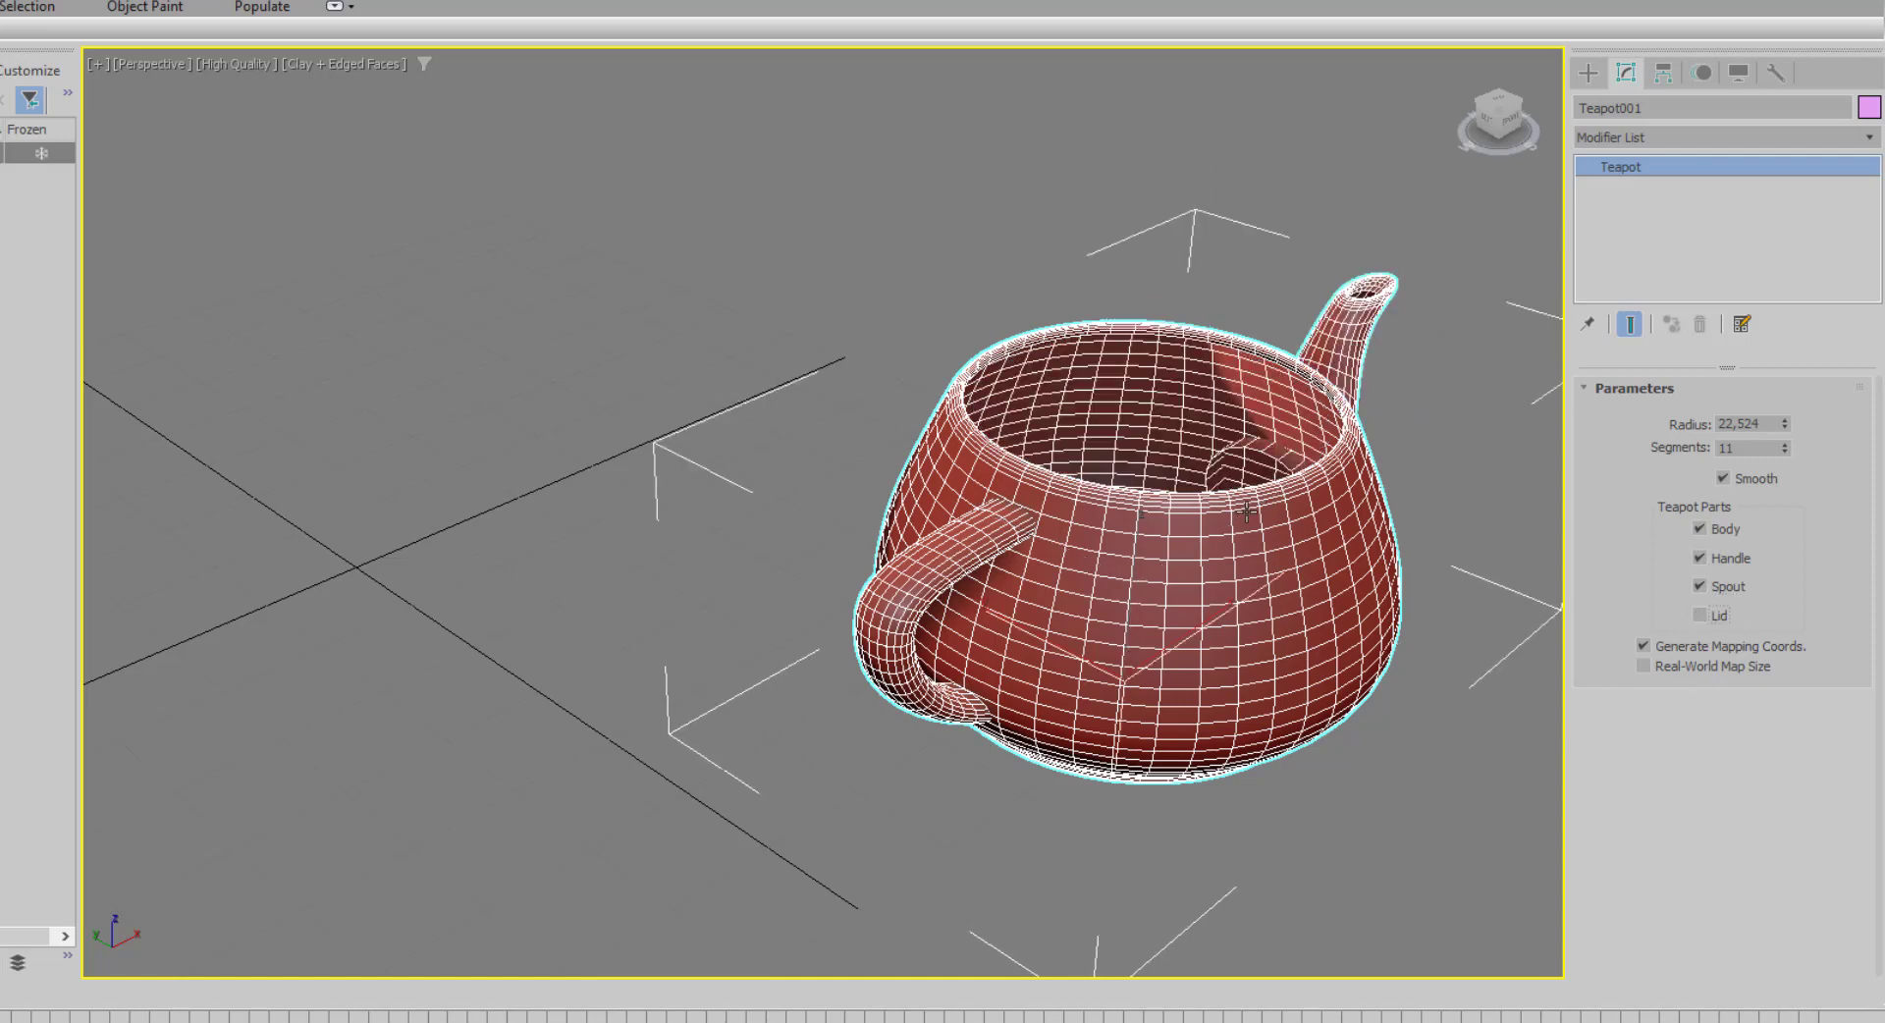
left_click(1700, 616)
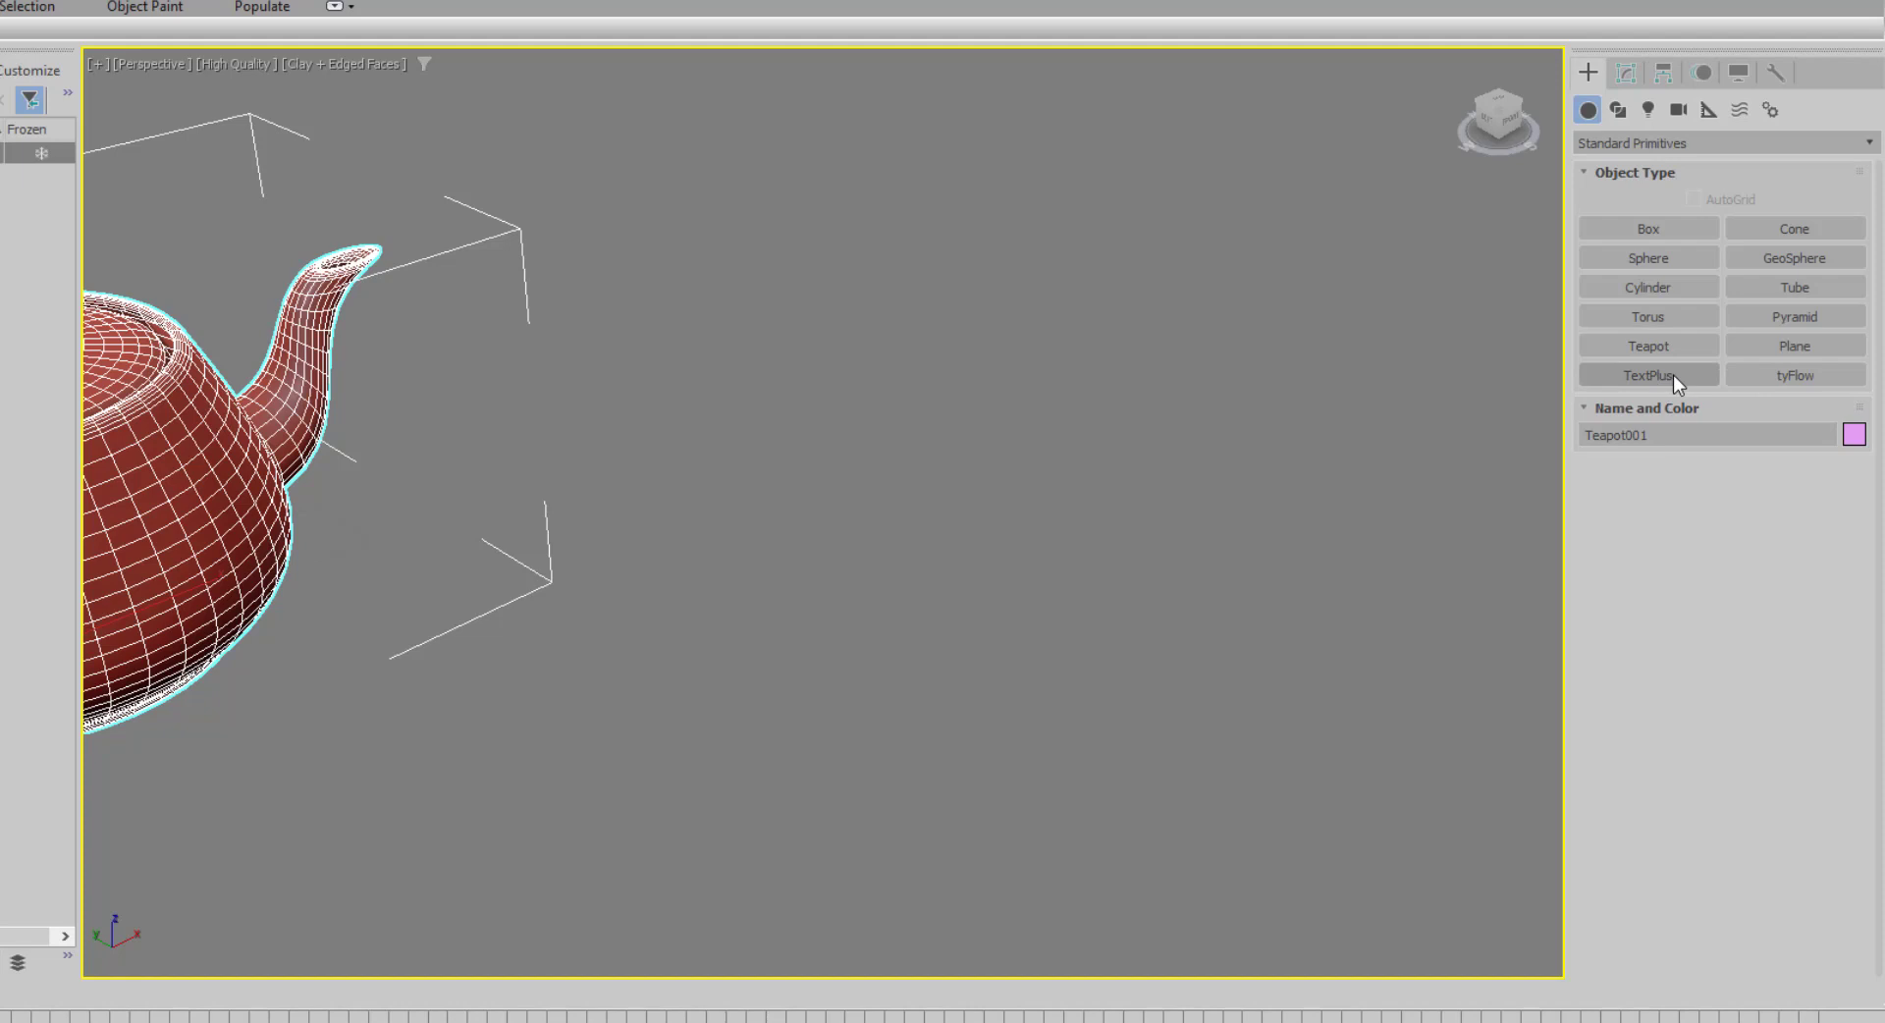
Drag out a cone's base and height right of the teapot.
left_click(1822, 232)
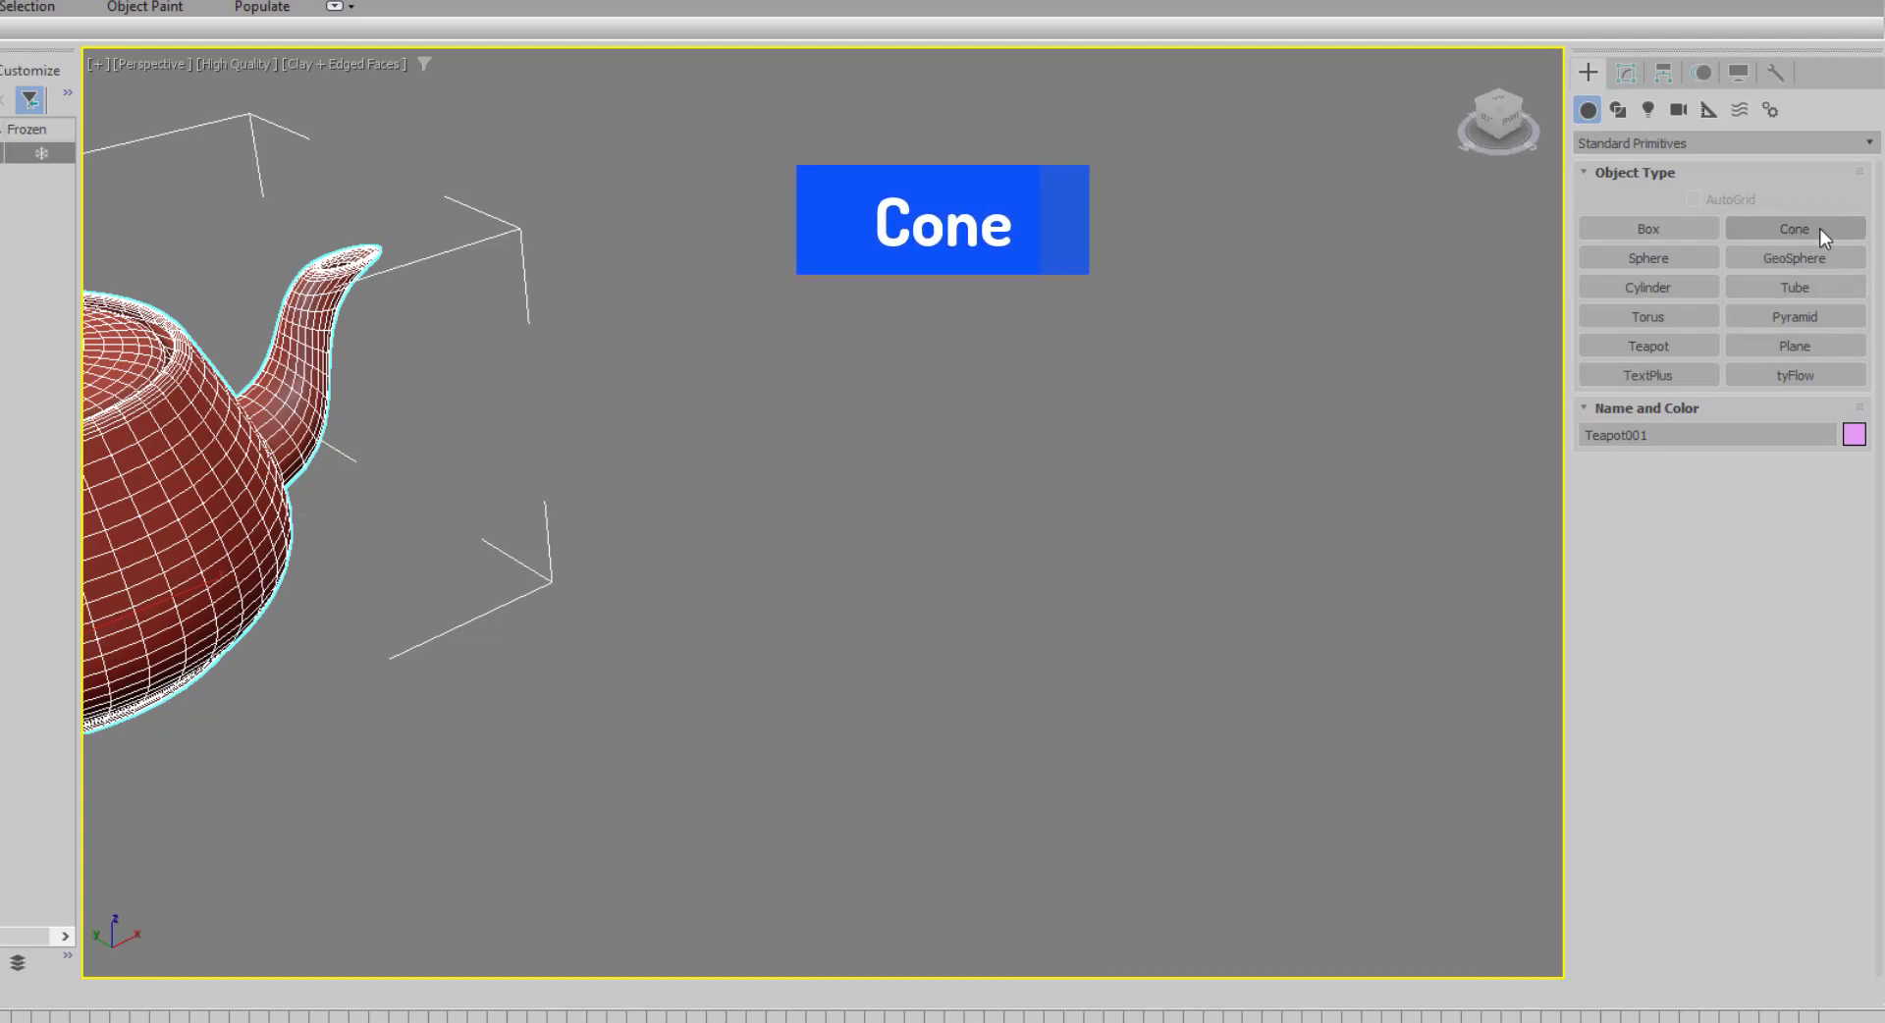
left_click(1821, 228)
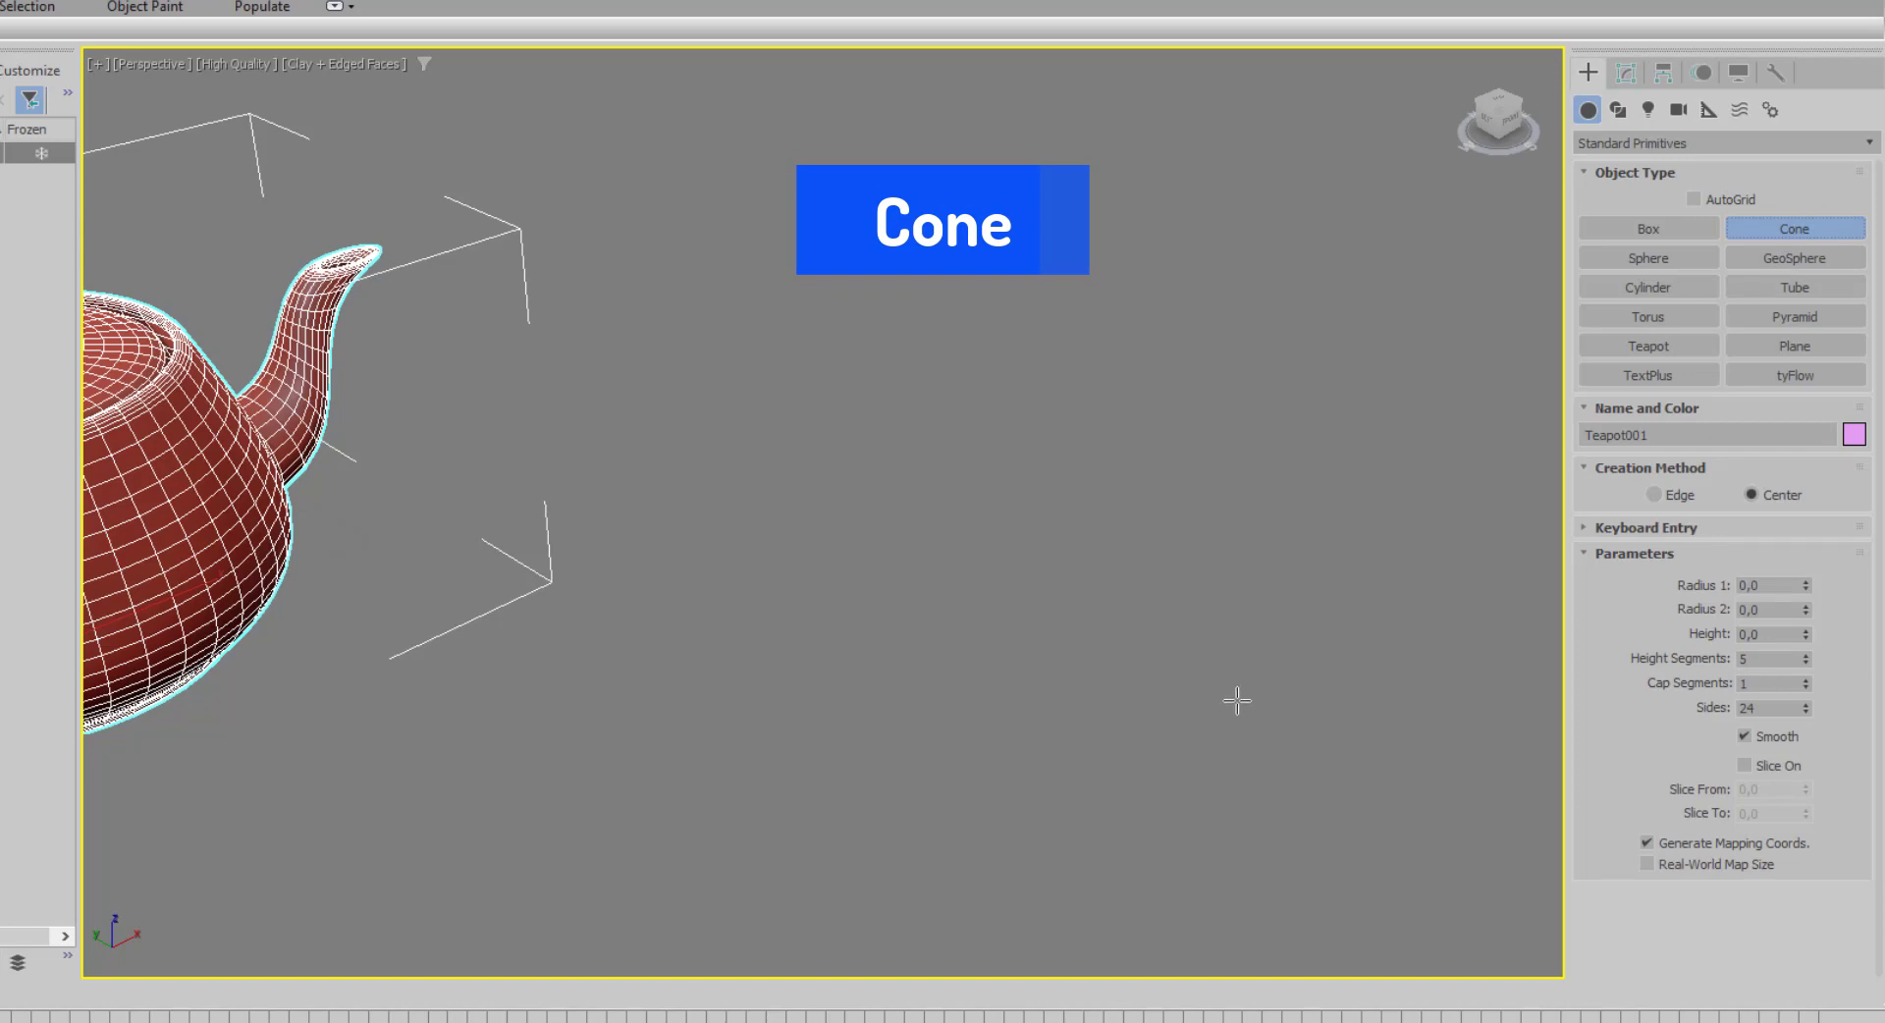
left_click_drag(1189, 694, 1238, 813)
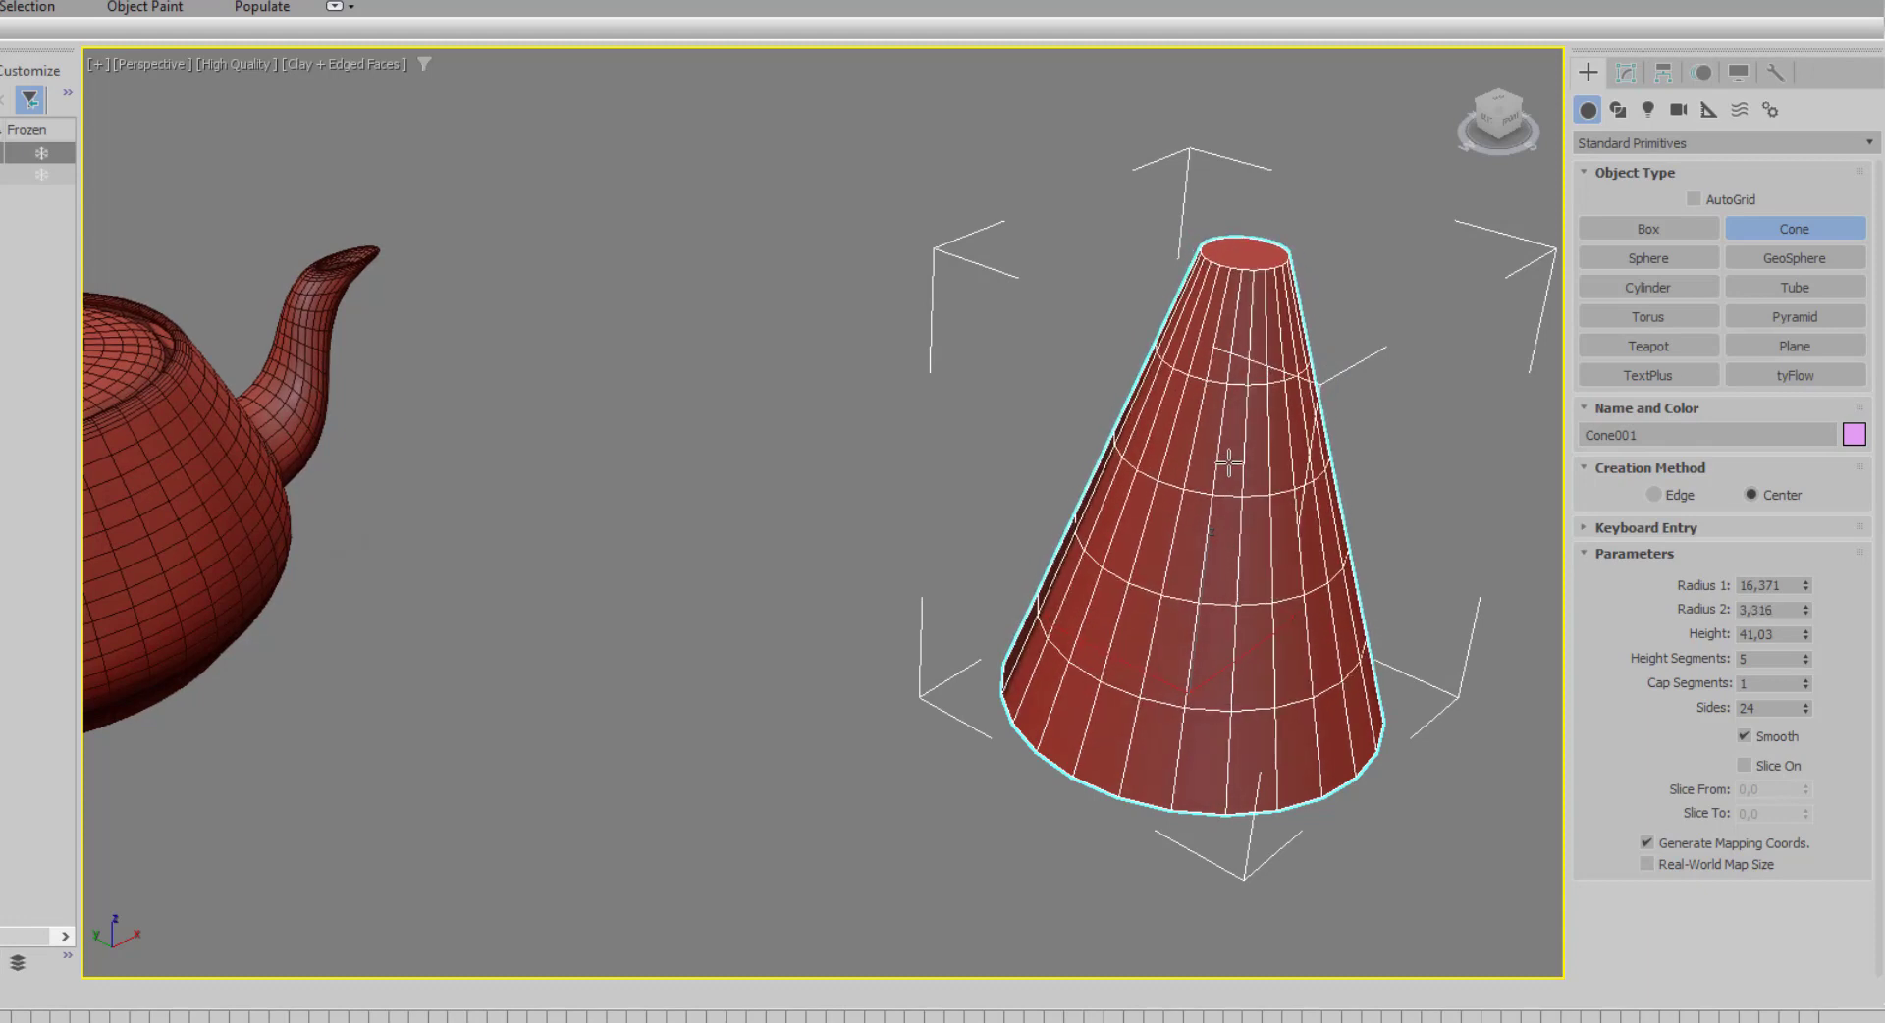
Finish the cone's top radius, then widen its base radius to 16,534 in the Modify panel.
left_click(1229, 461)
left_click(1620, 79)
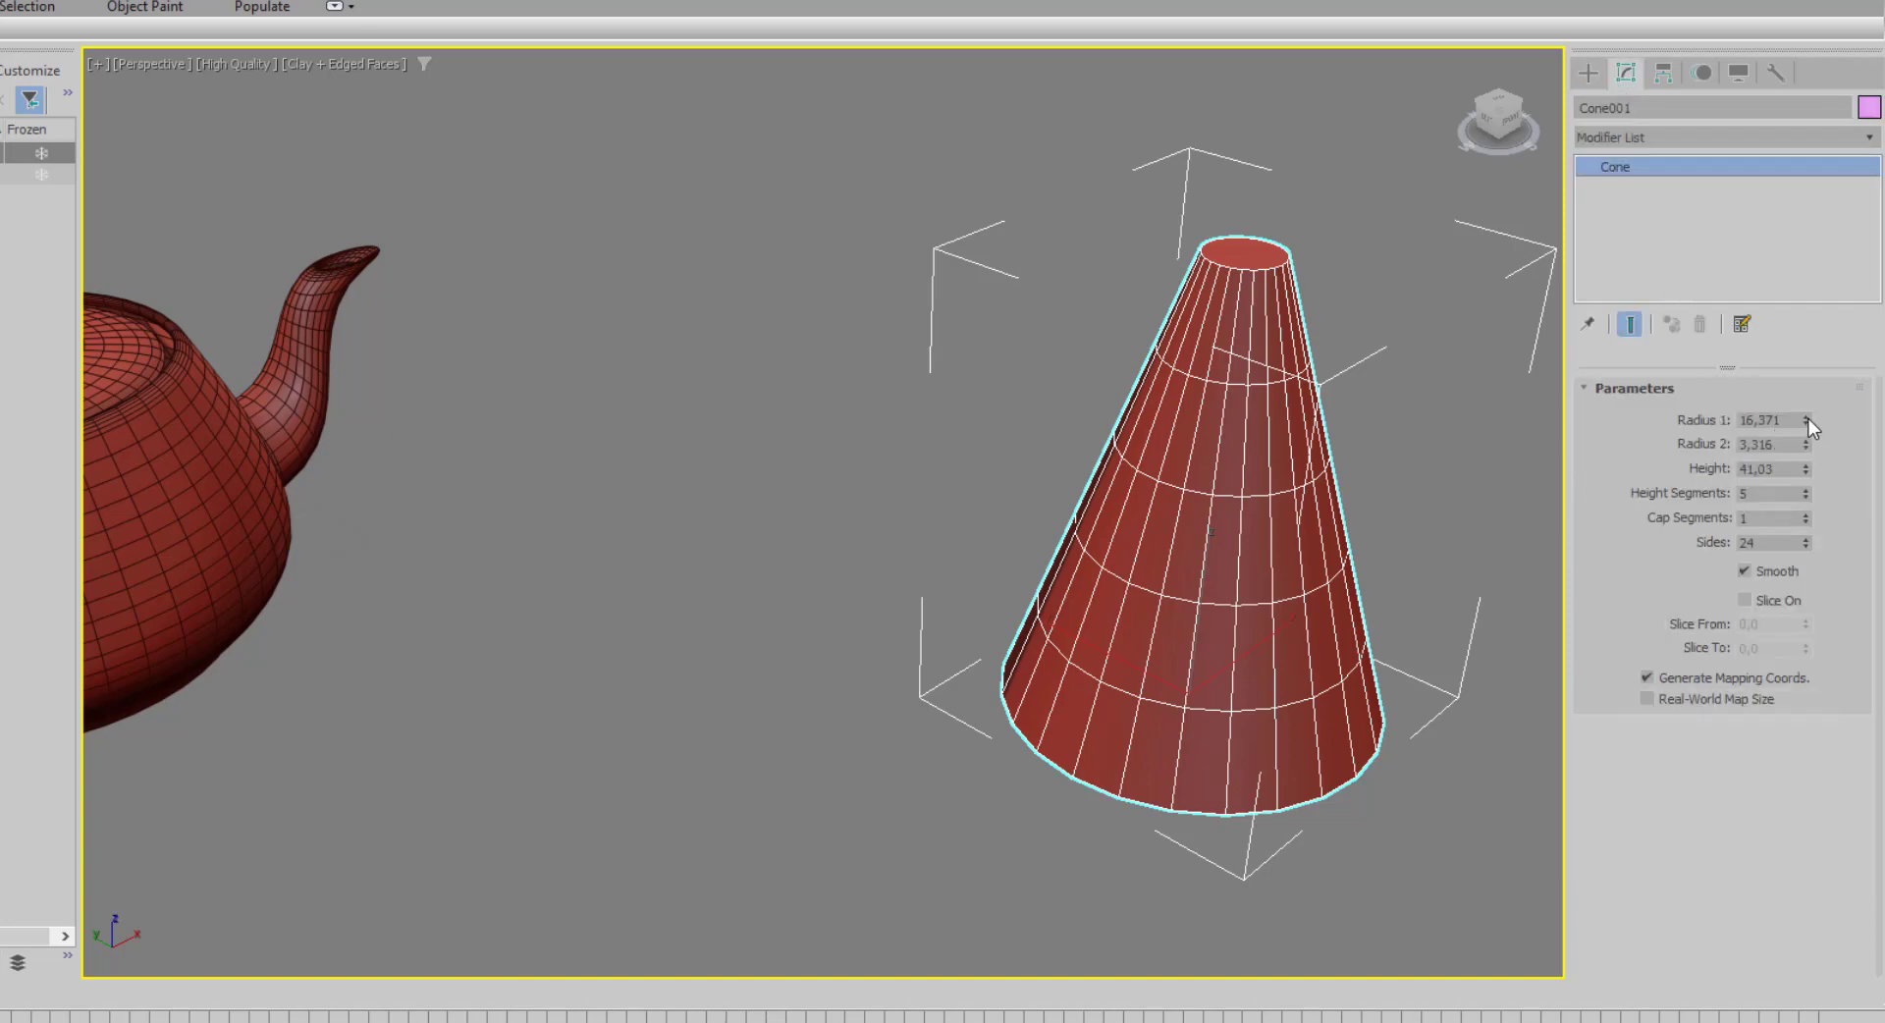
left_click_drag(1807, 420, 1799, 487)
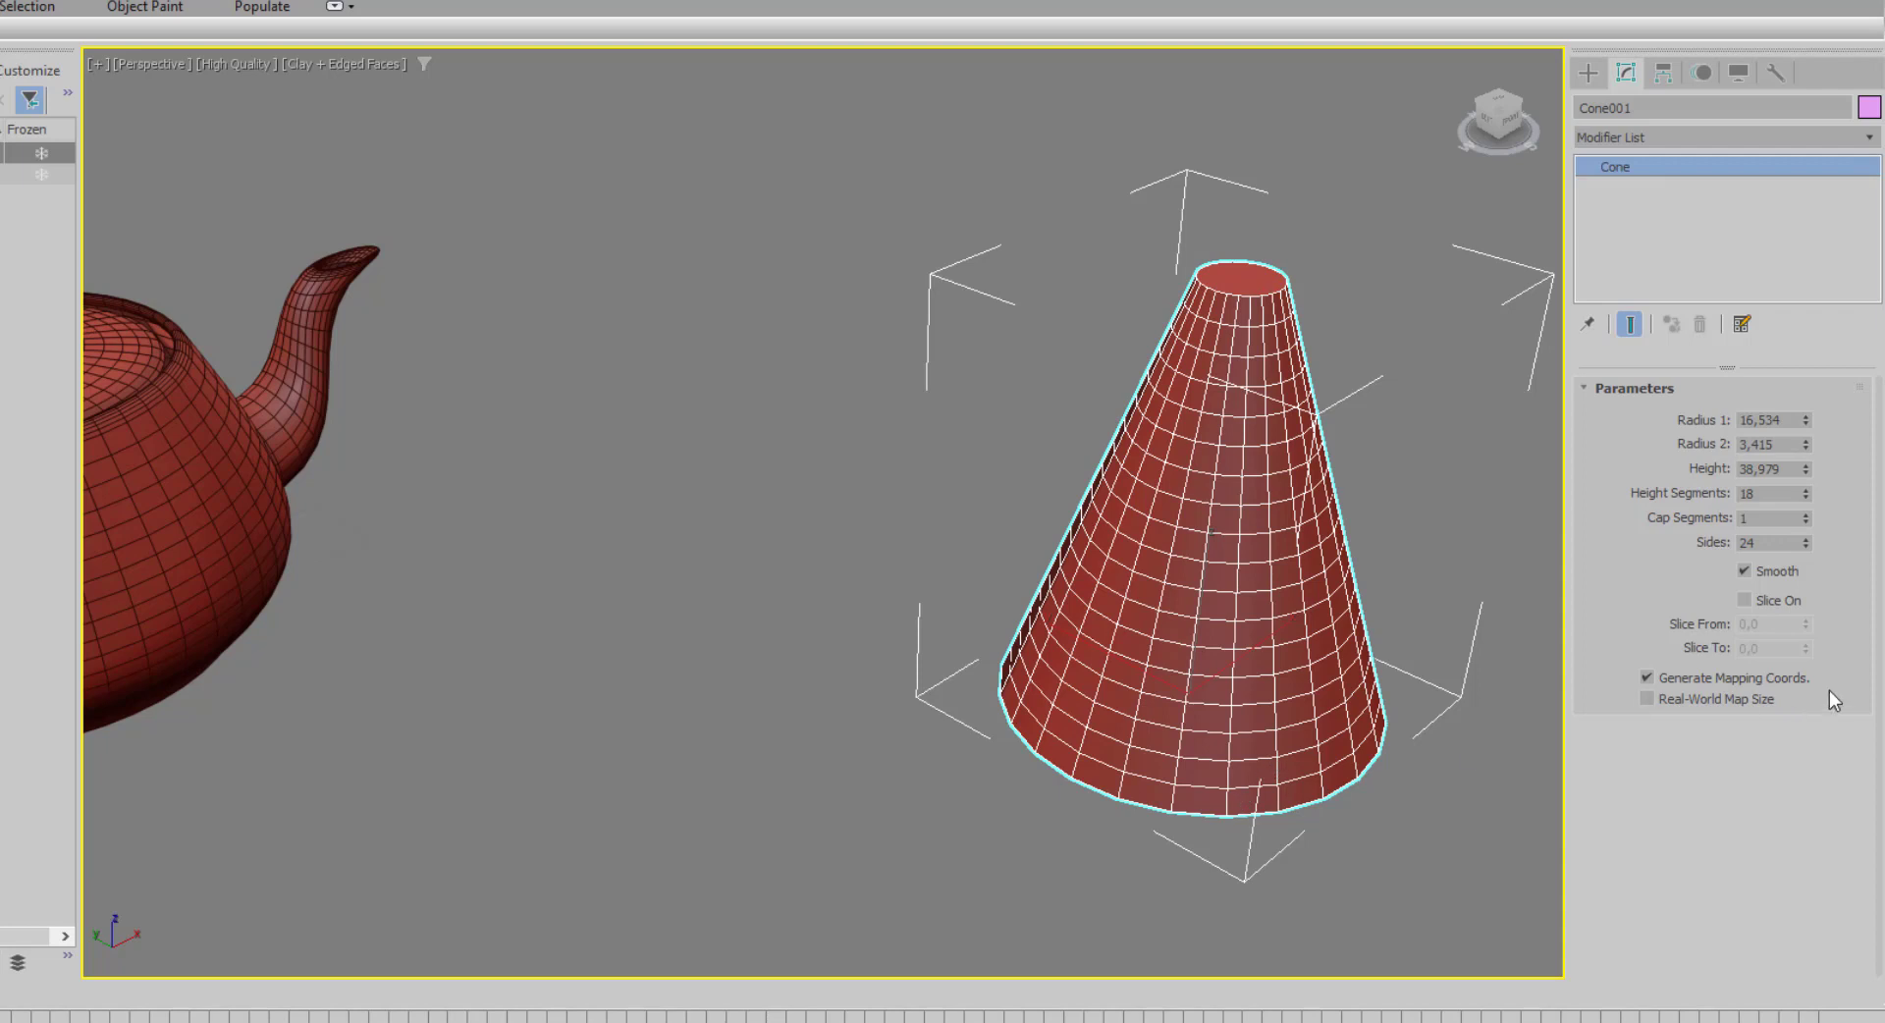
Try two cap segments then revert to one, set 28 sides, and turn on Slice.
left_click(1807, 514)
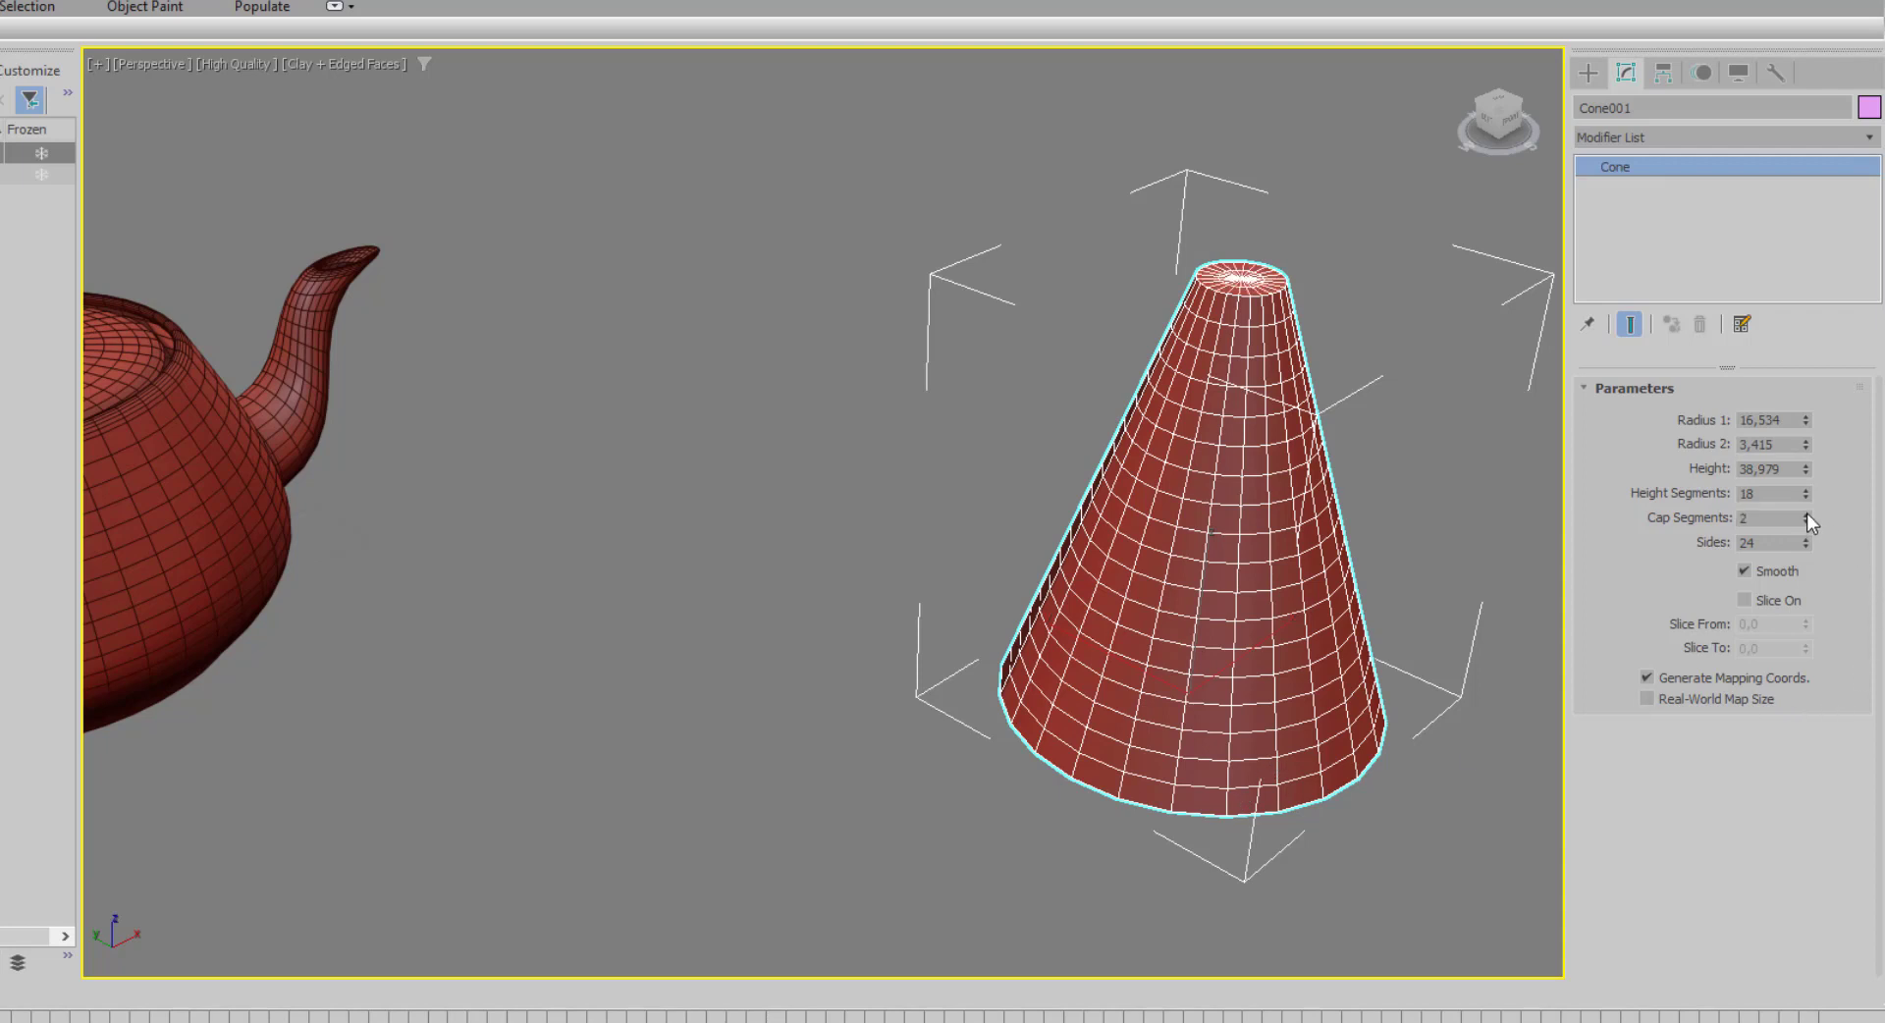
left_click(1807, 523)
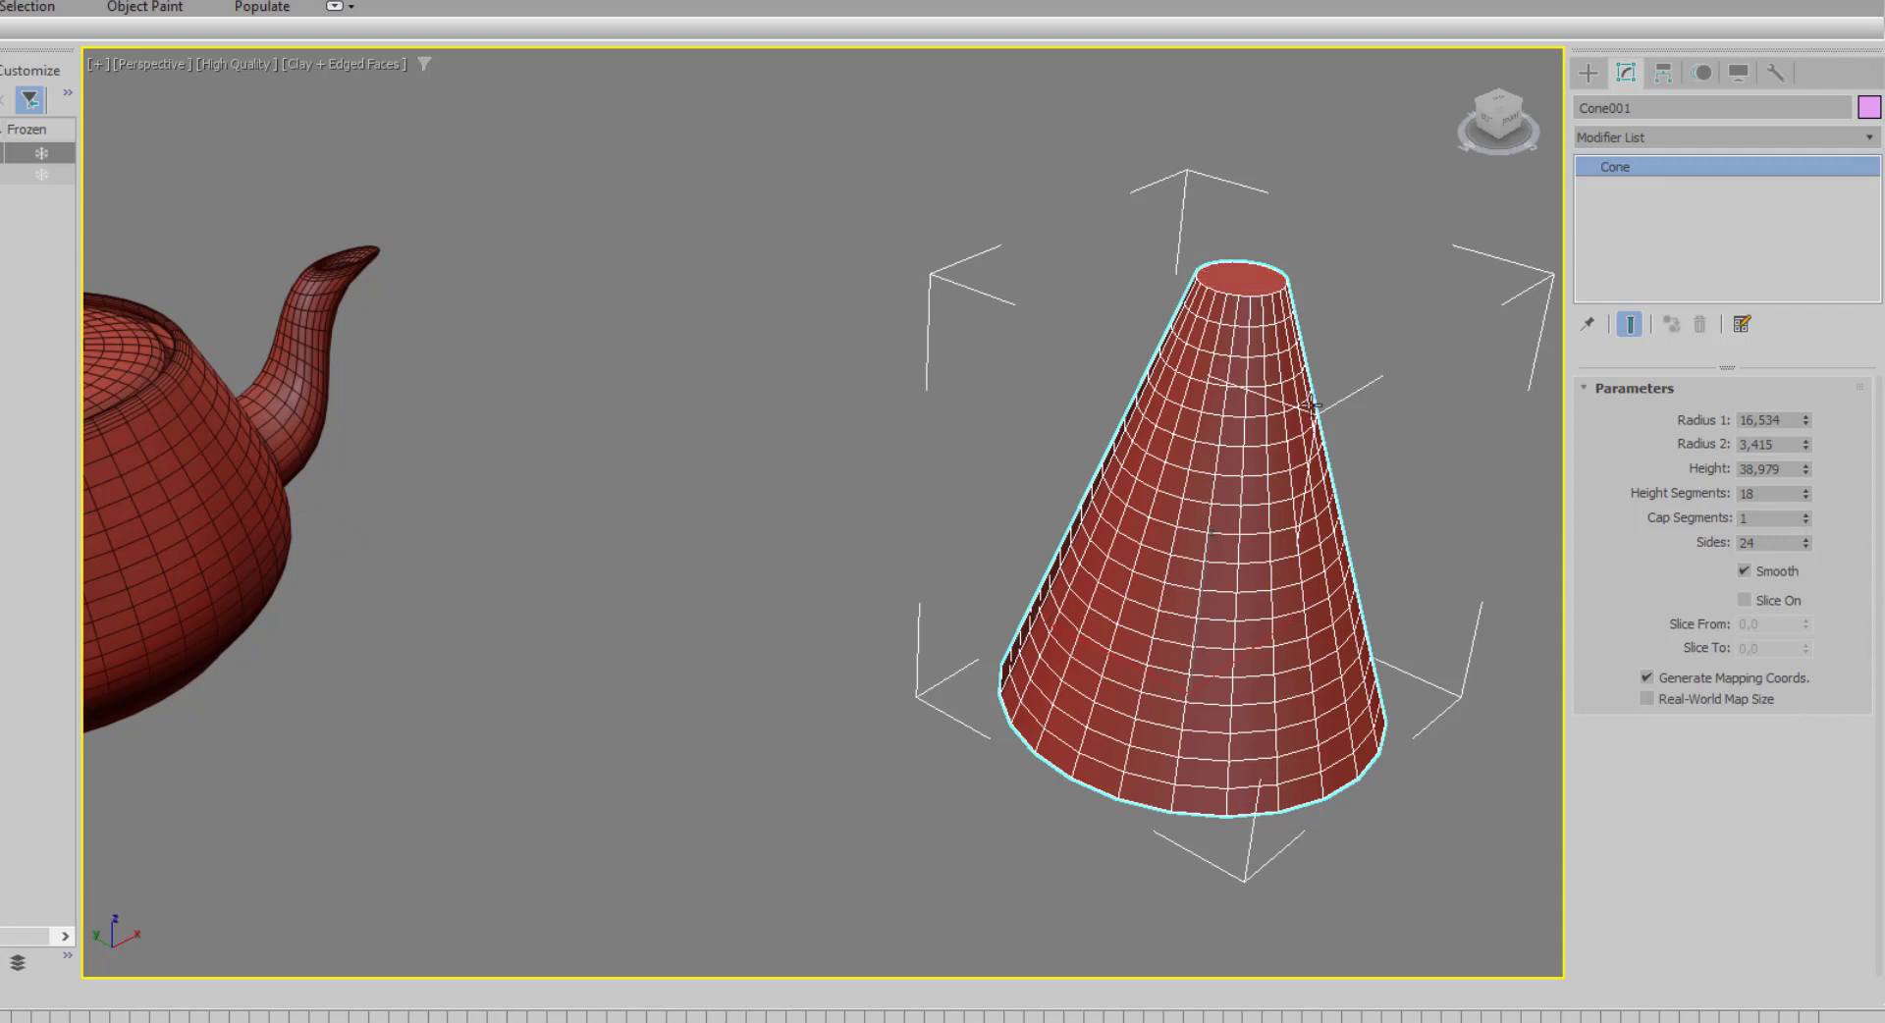
left_click(1805, 540)
left_click(1805, 540)
left_click(1804, 540)
left_click(1805, 541)
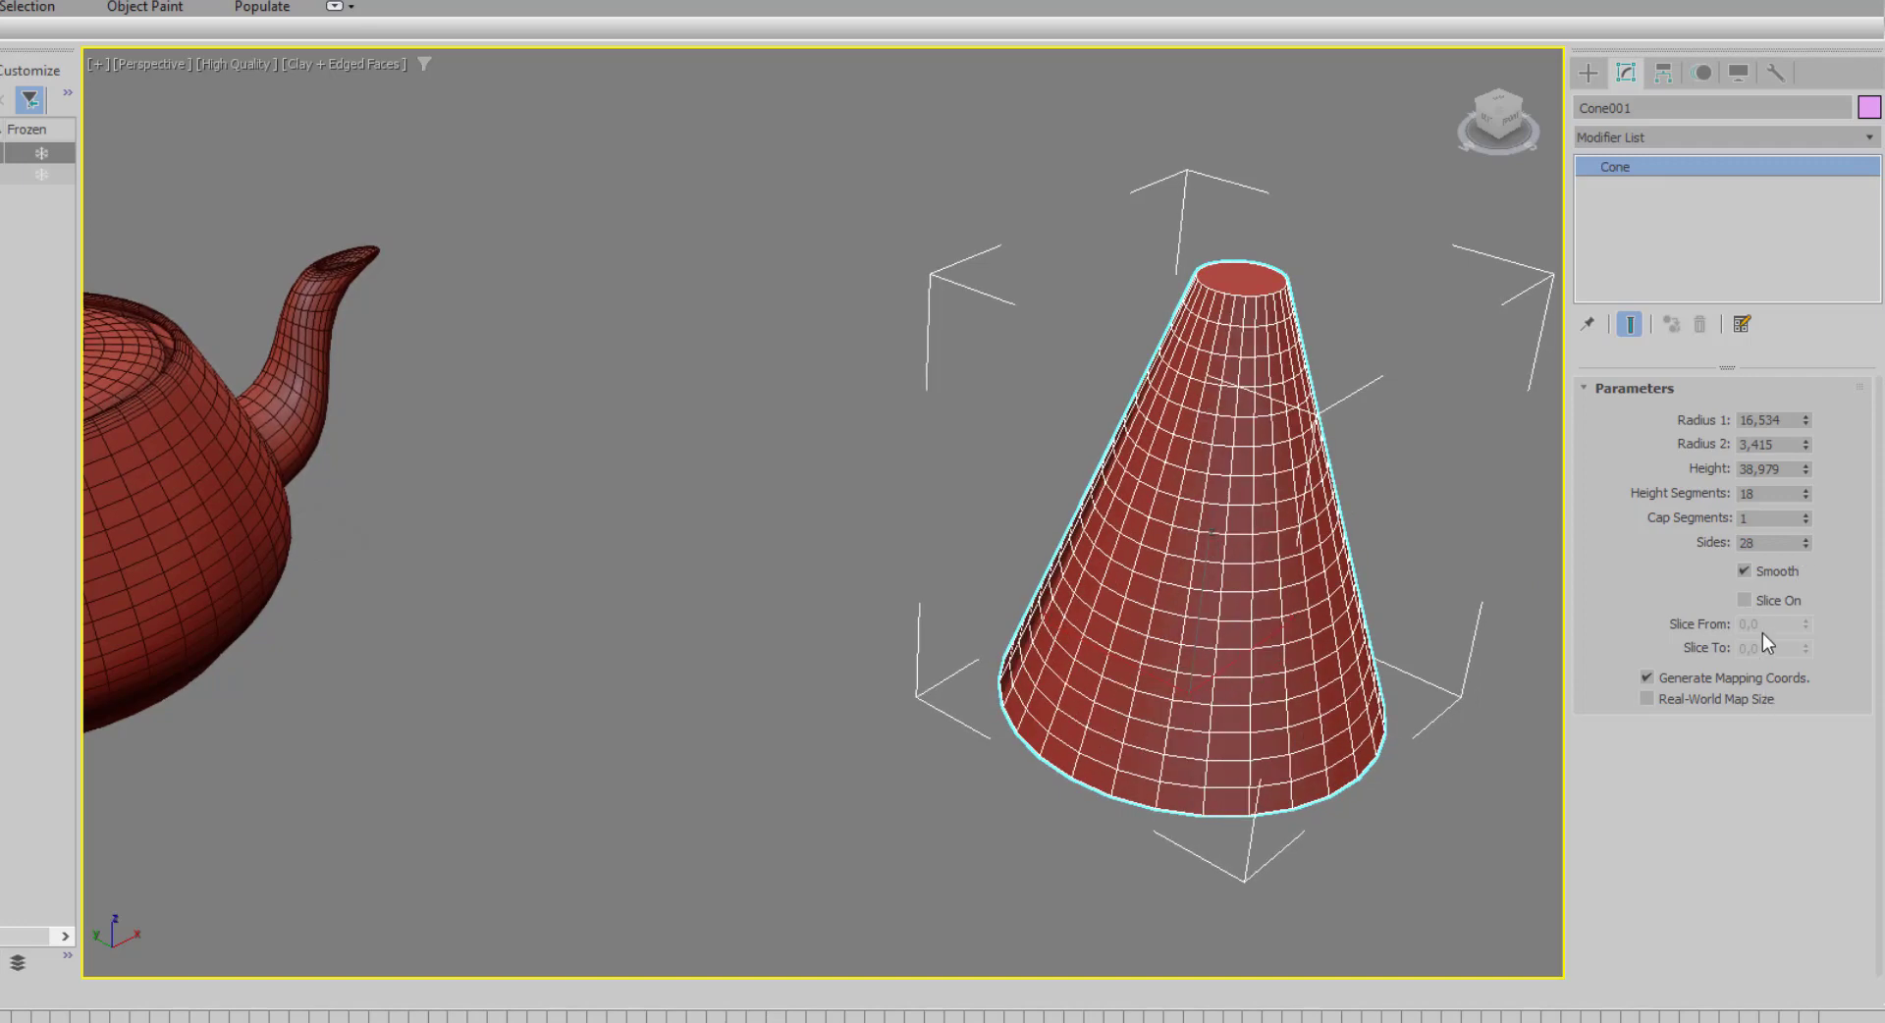
left_click(1745, 600)
Test positive and negative Slice From values, reset it to 0 so the cone is whole, and reframe the view.
mouse_move(1806, 622)
left_mouse_down()
mouse_move(1778, 110)
mouse_move(1779, 432)
left_mouse_up()
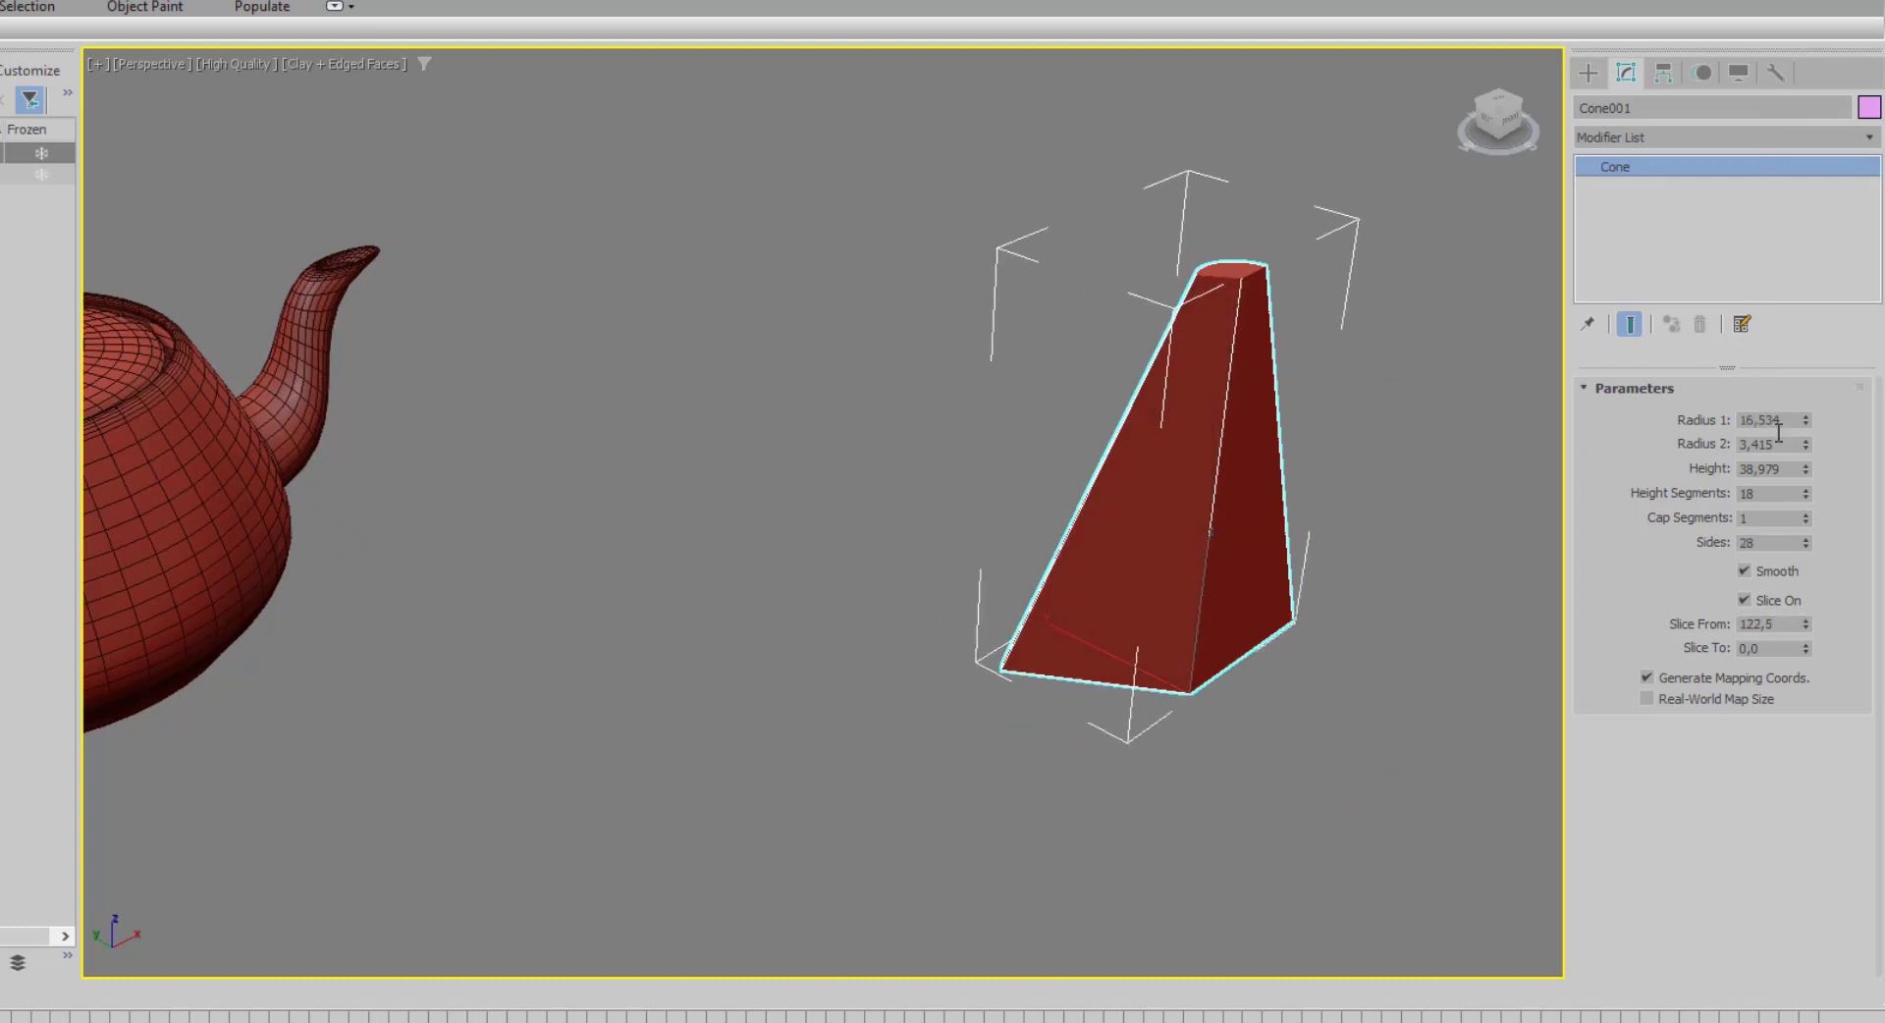
right_click(1806, 621)
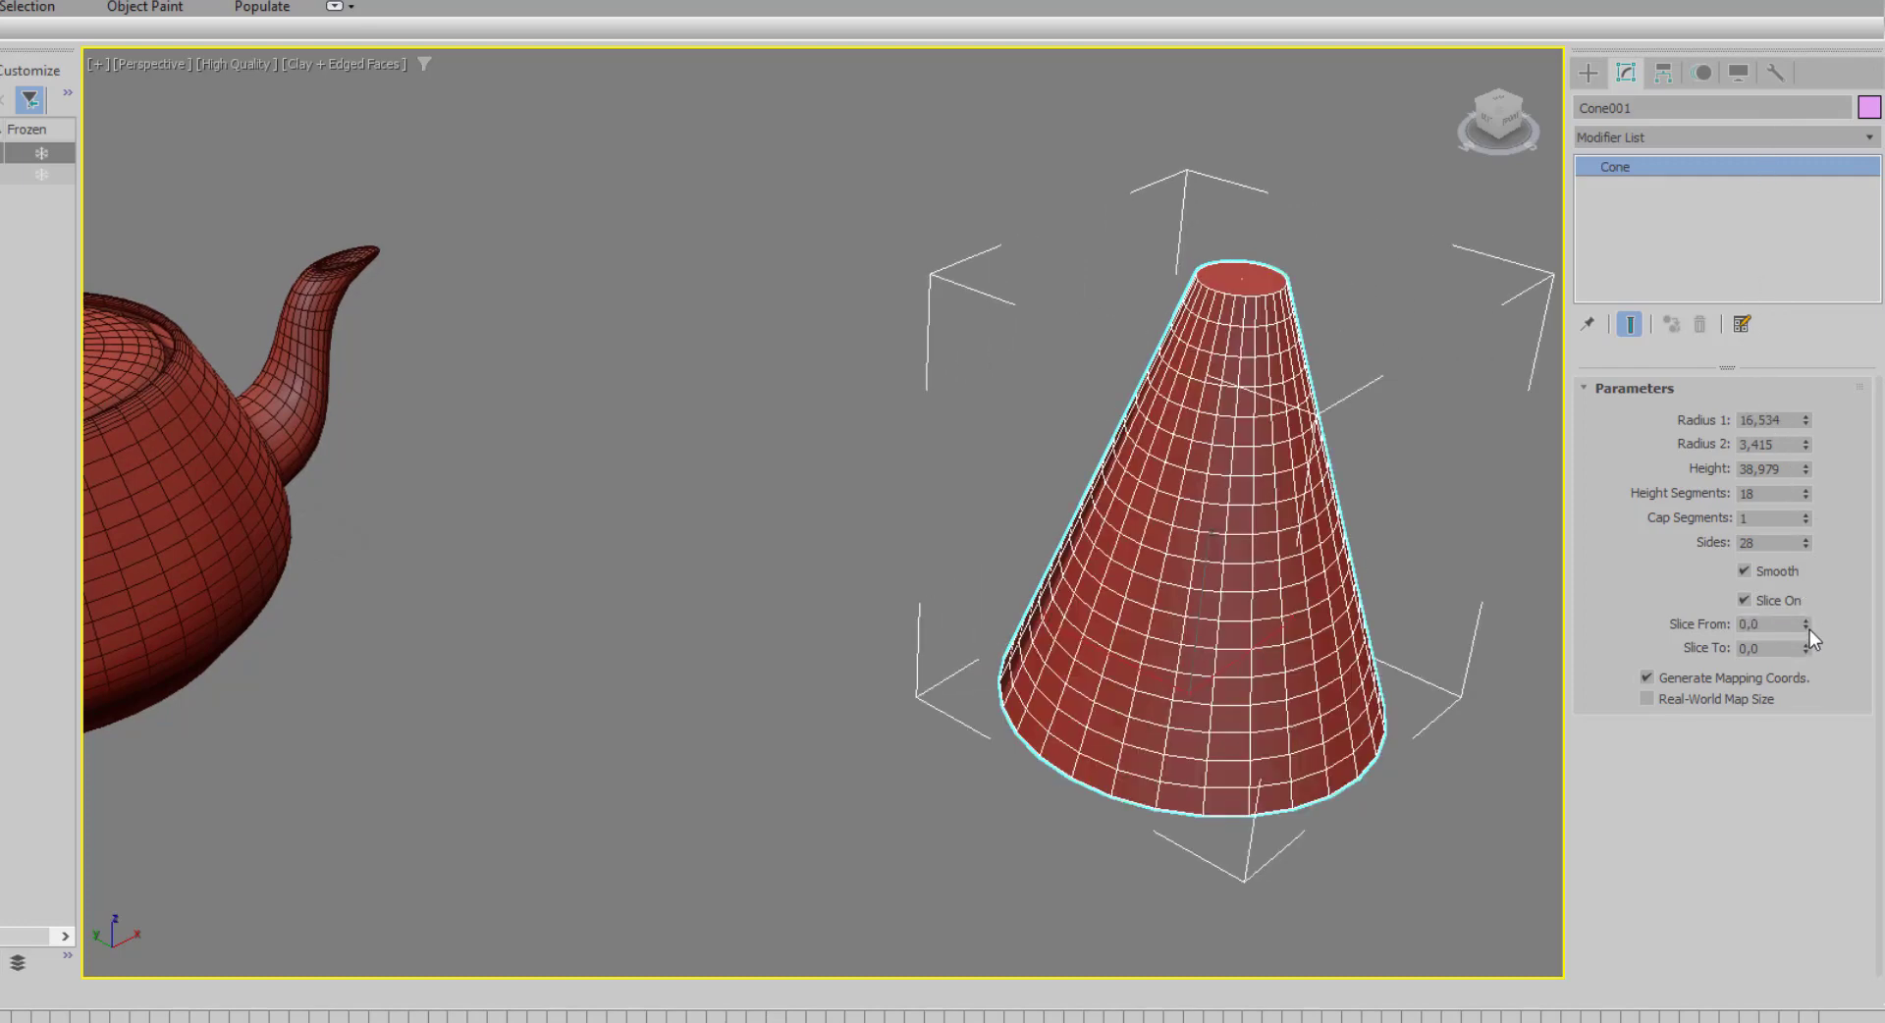
mouse_move(1806, 625)
left_mouse_down()
mouse_move(1724, 972)
mouse_move(1751, 739)
left_mouse_up()
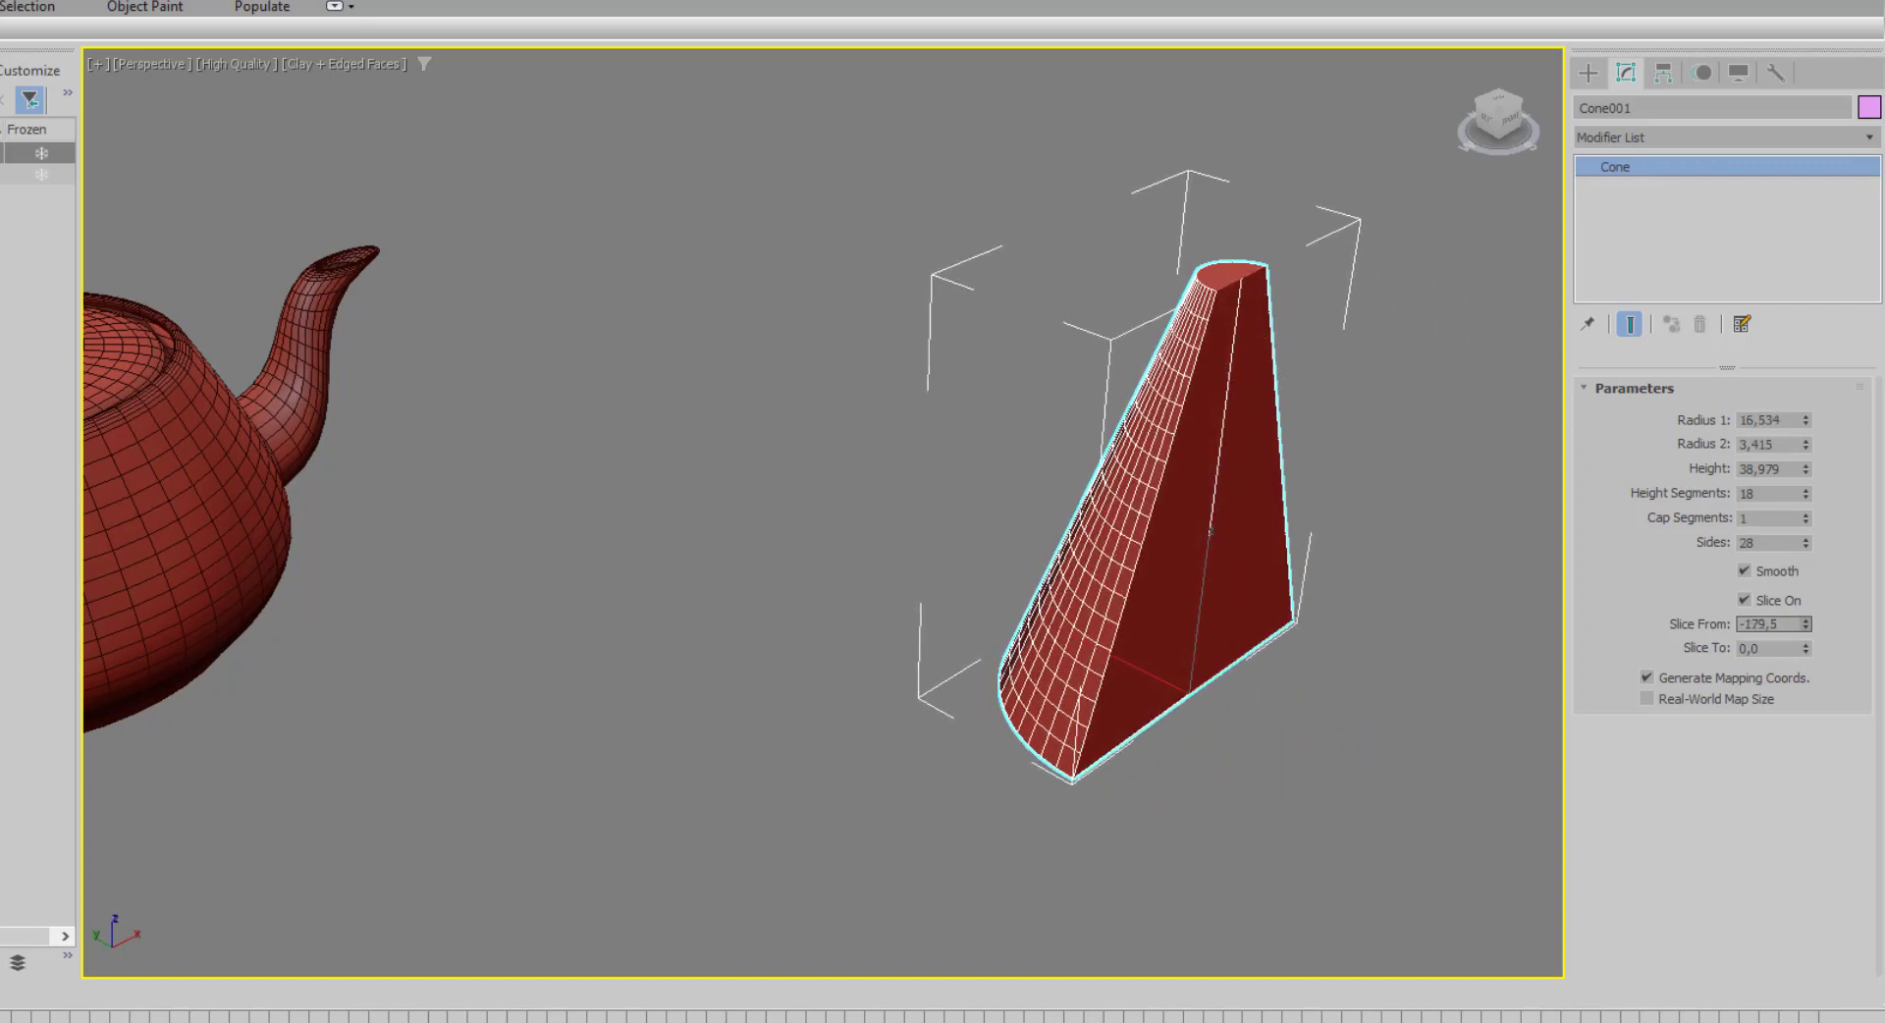
right_click(1806, 623)
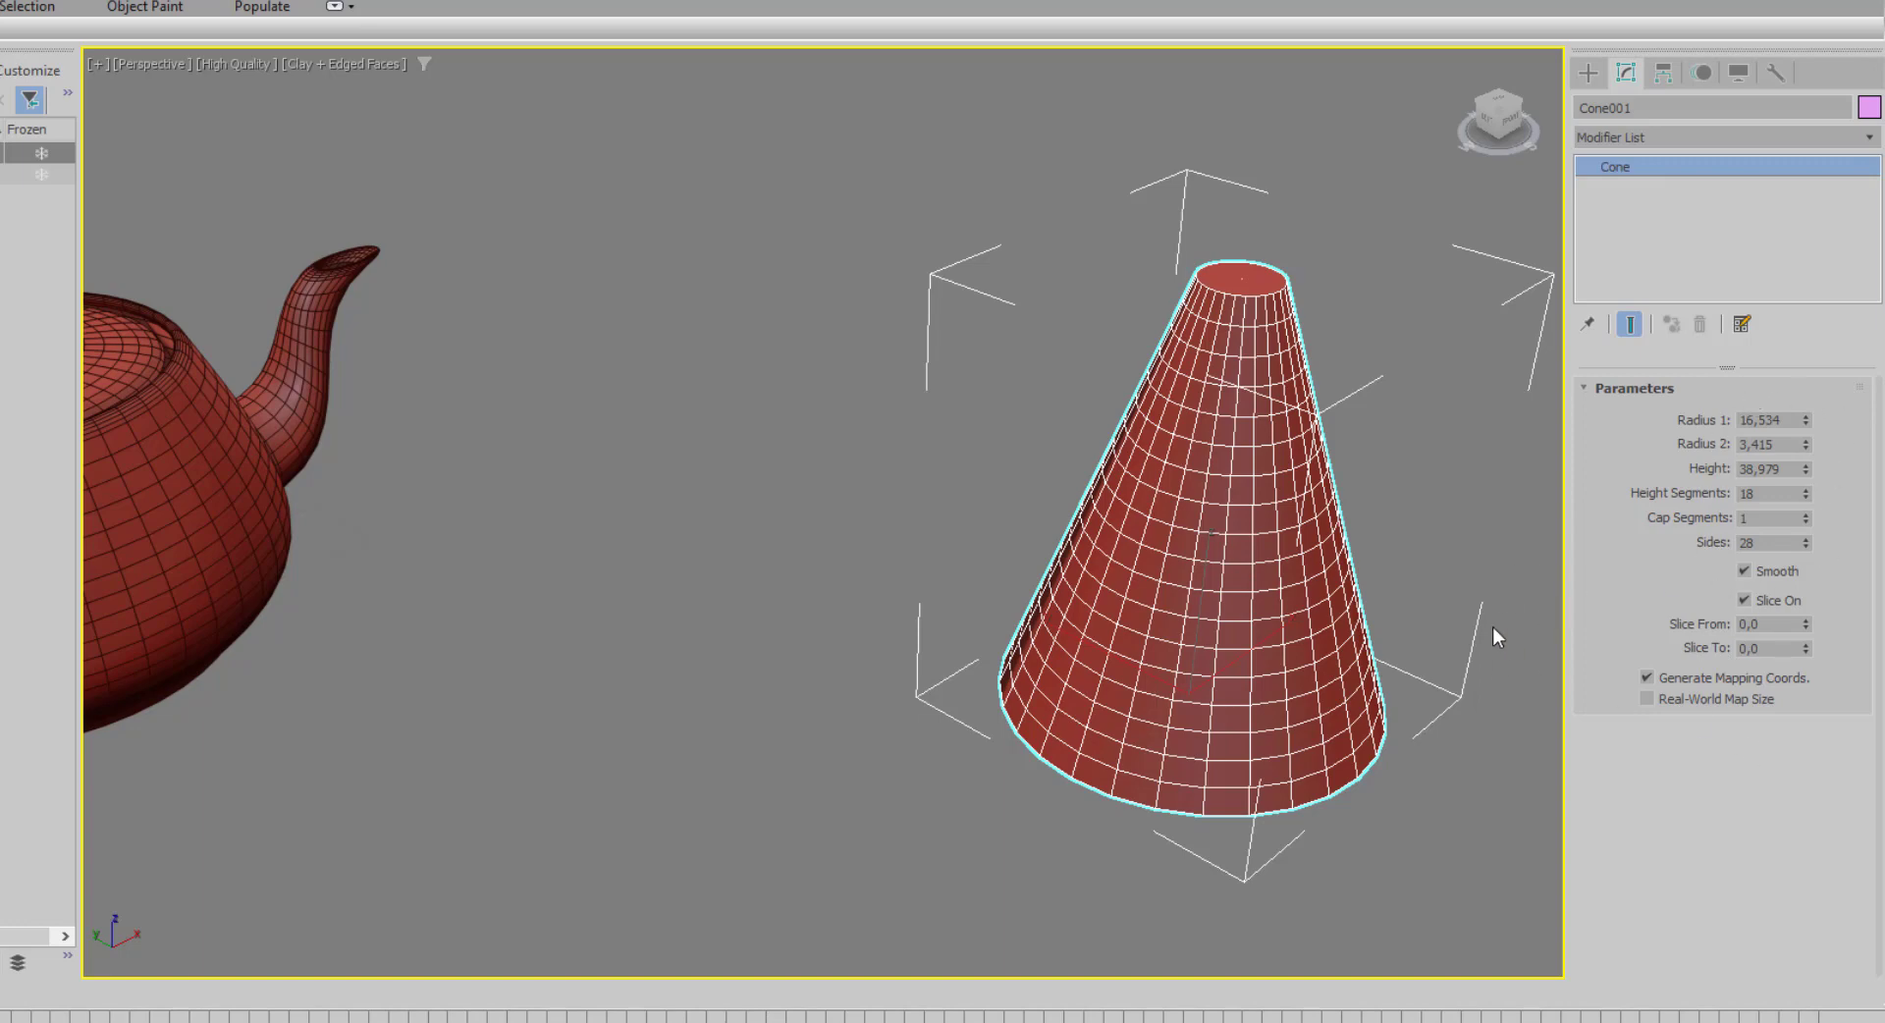
middle_click_drag(1493, 628, 904, 606)
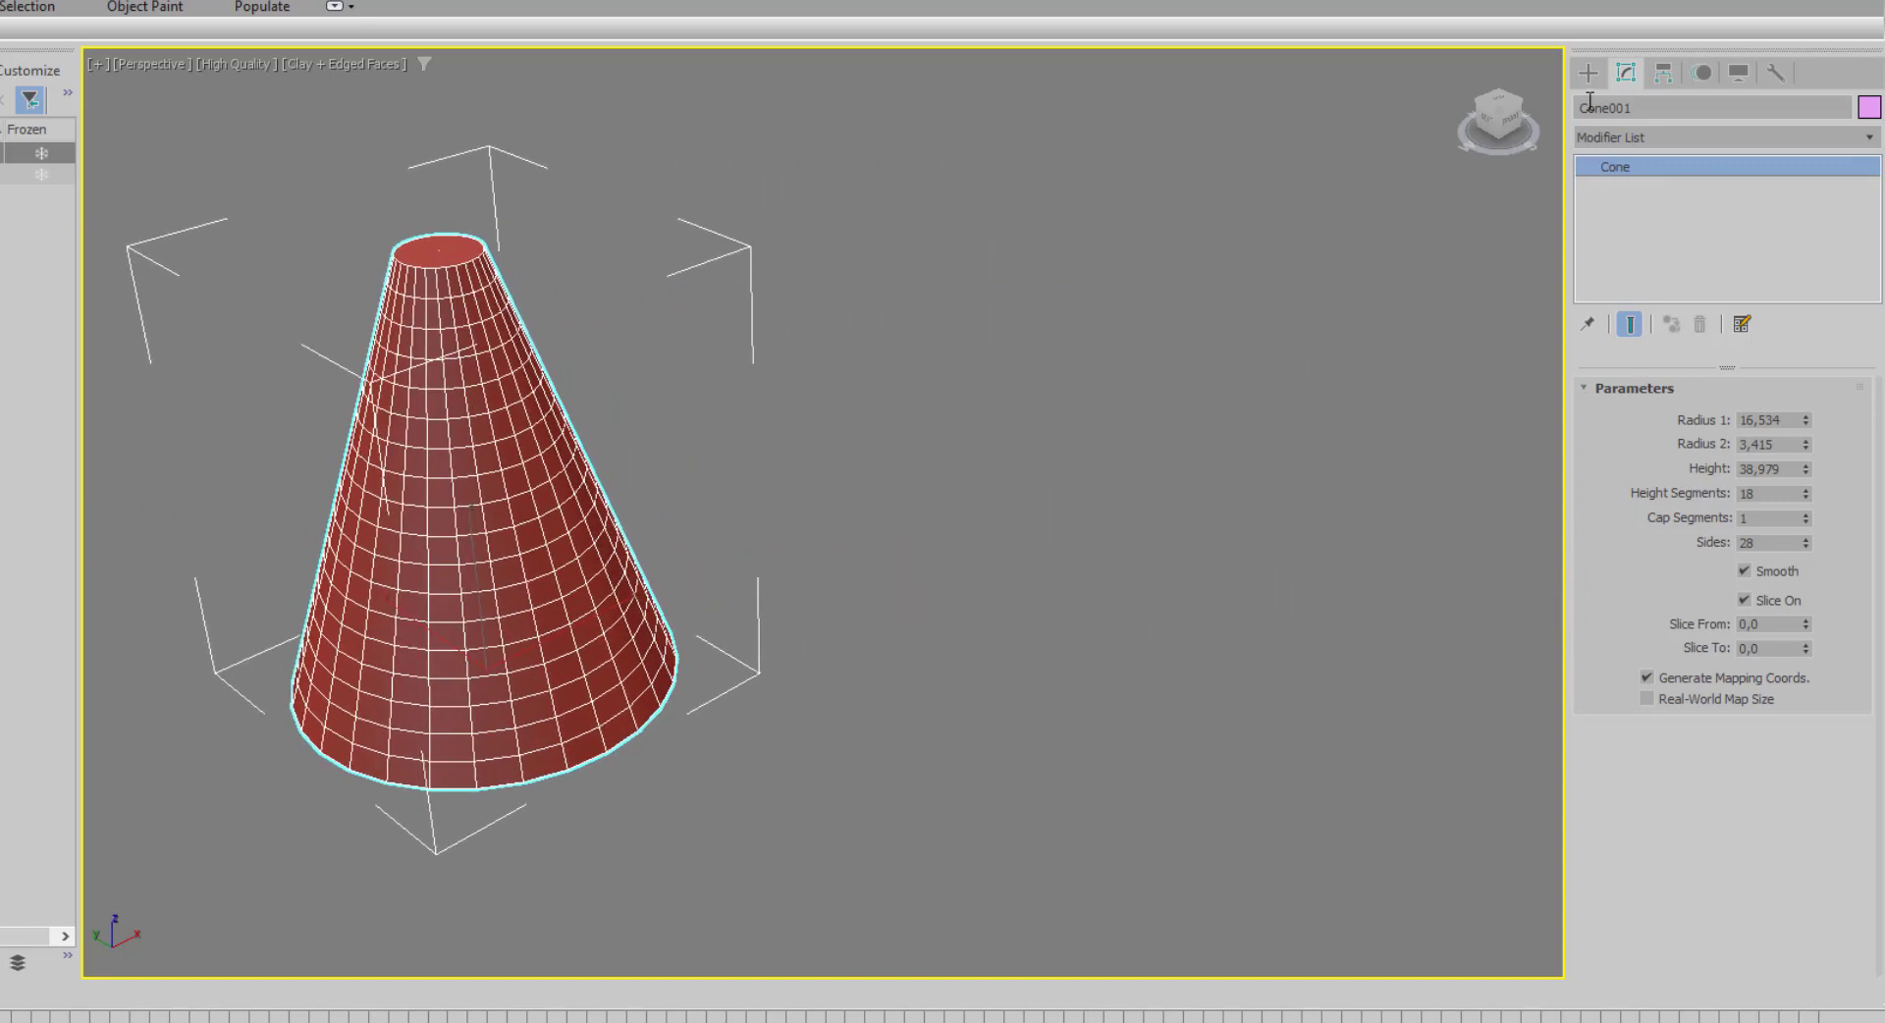
left_click(1588, 72)
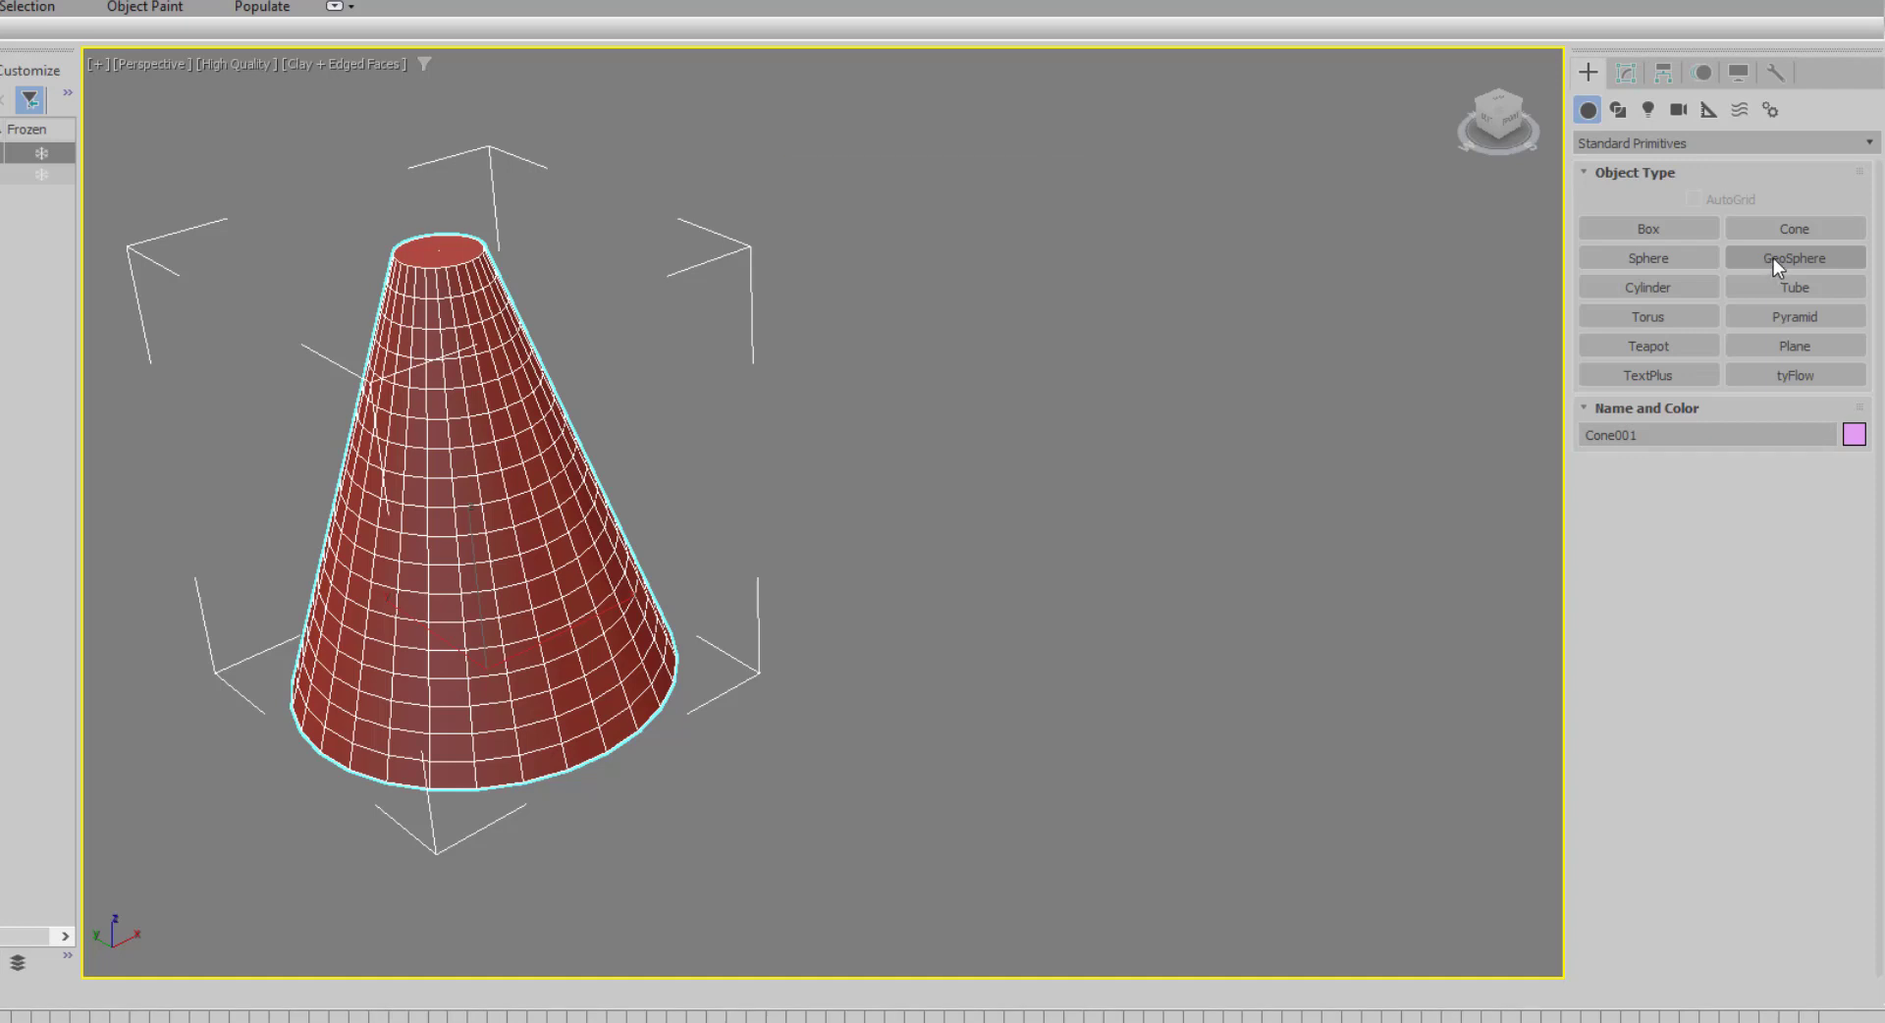
Create a GeoSphere beside the cone and set its radius to 20,872.
left_click(1774, 258)
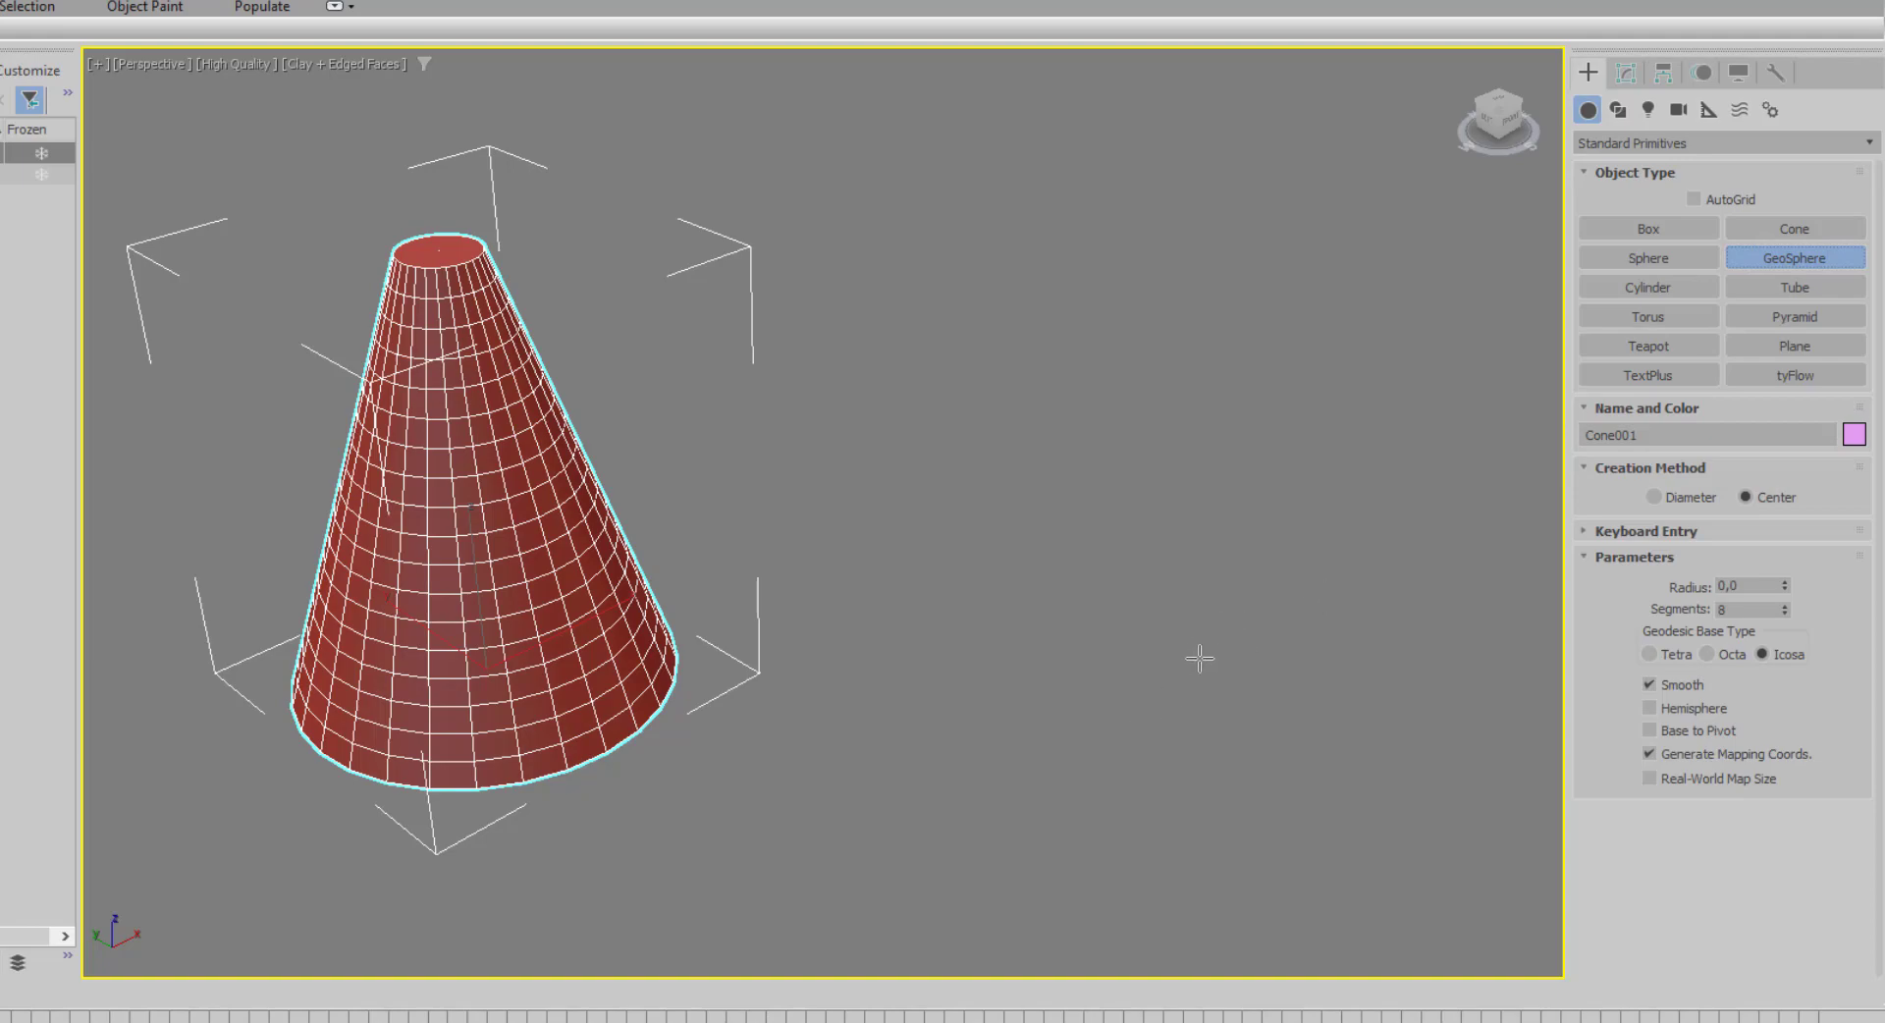
left_click_drag(1225, 545, 1217, 652)
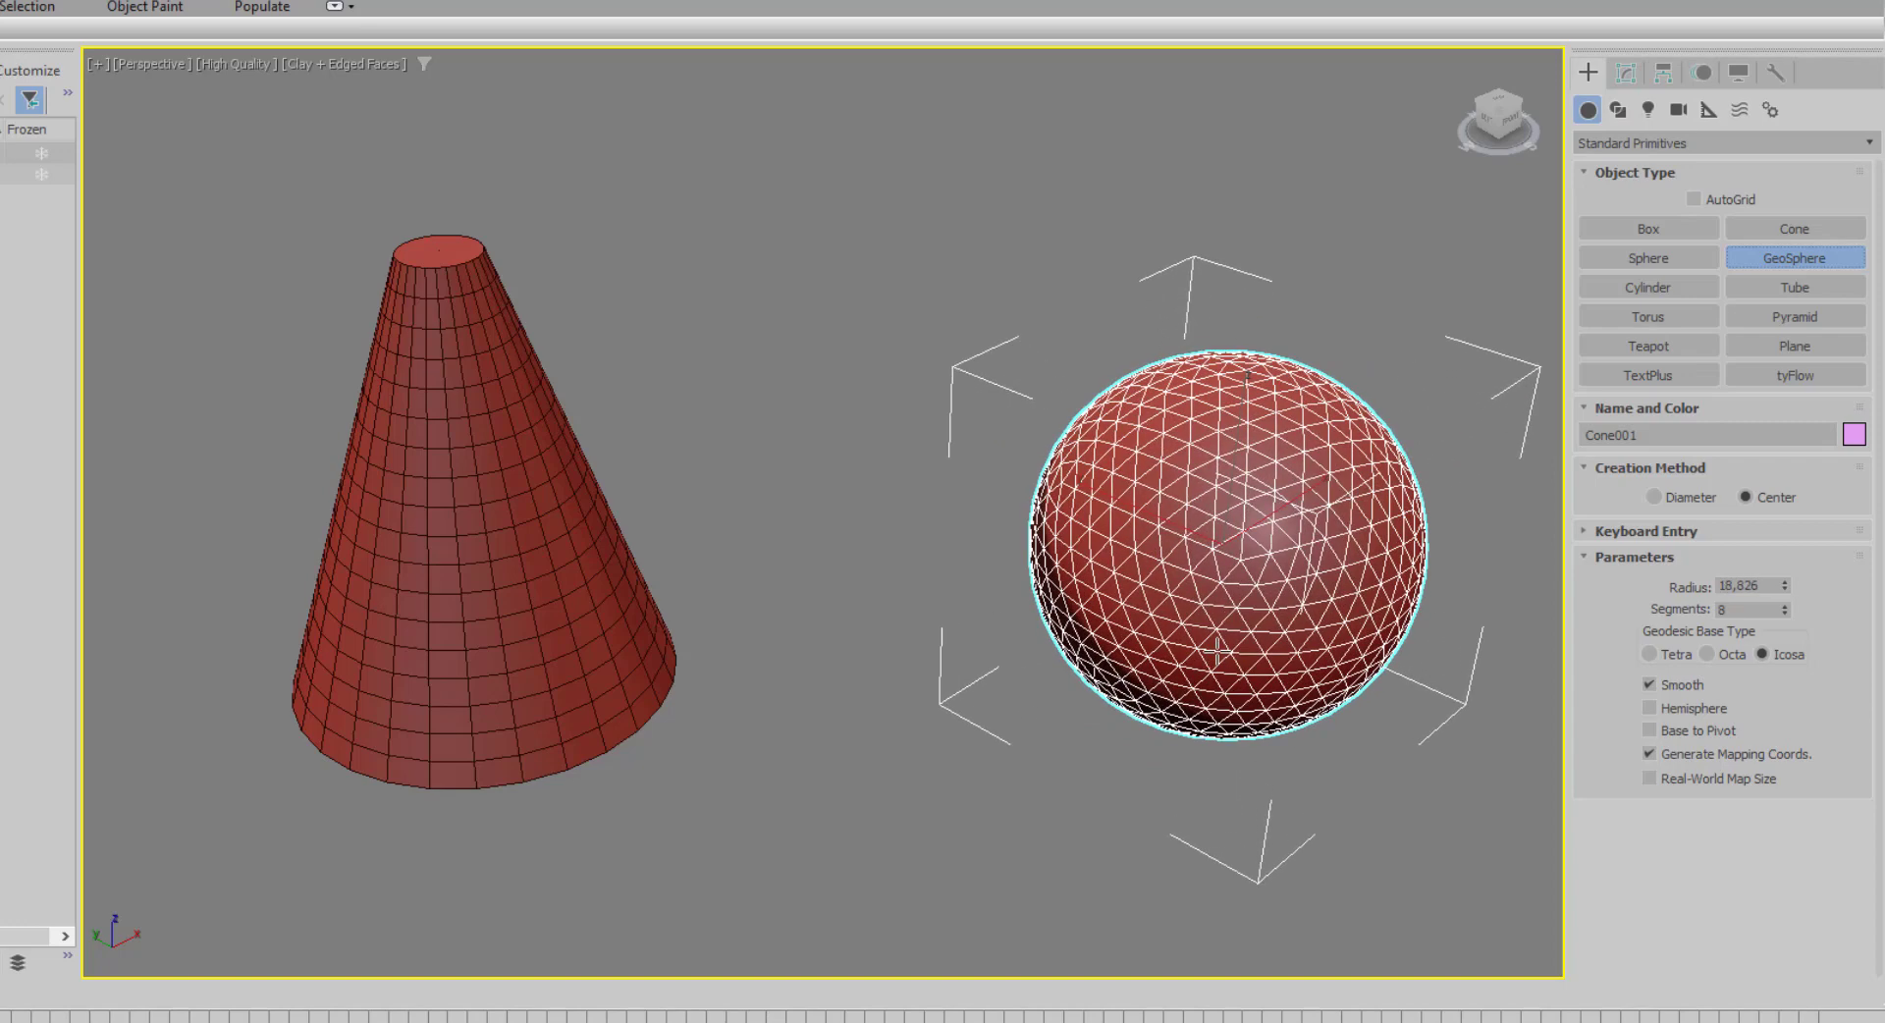
left_click_drag(1217, 651, 1218, 651)
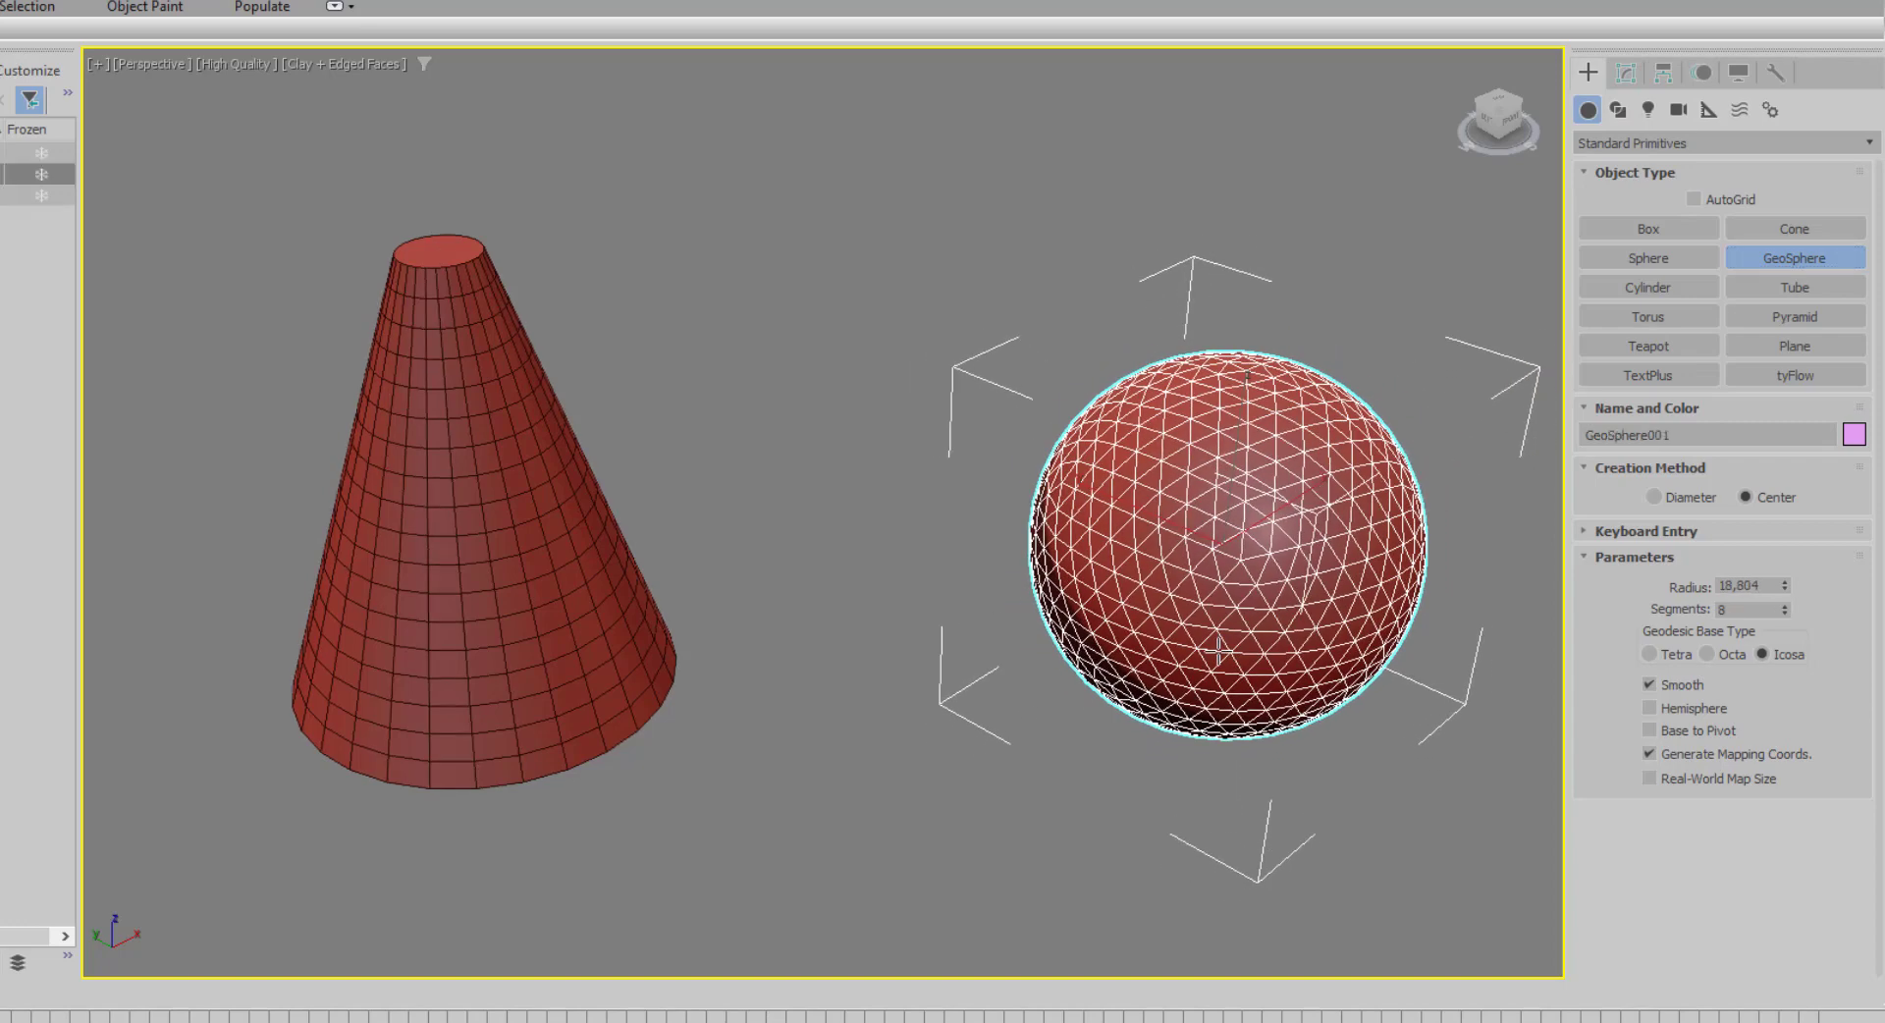
right_click(1219, 651)
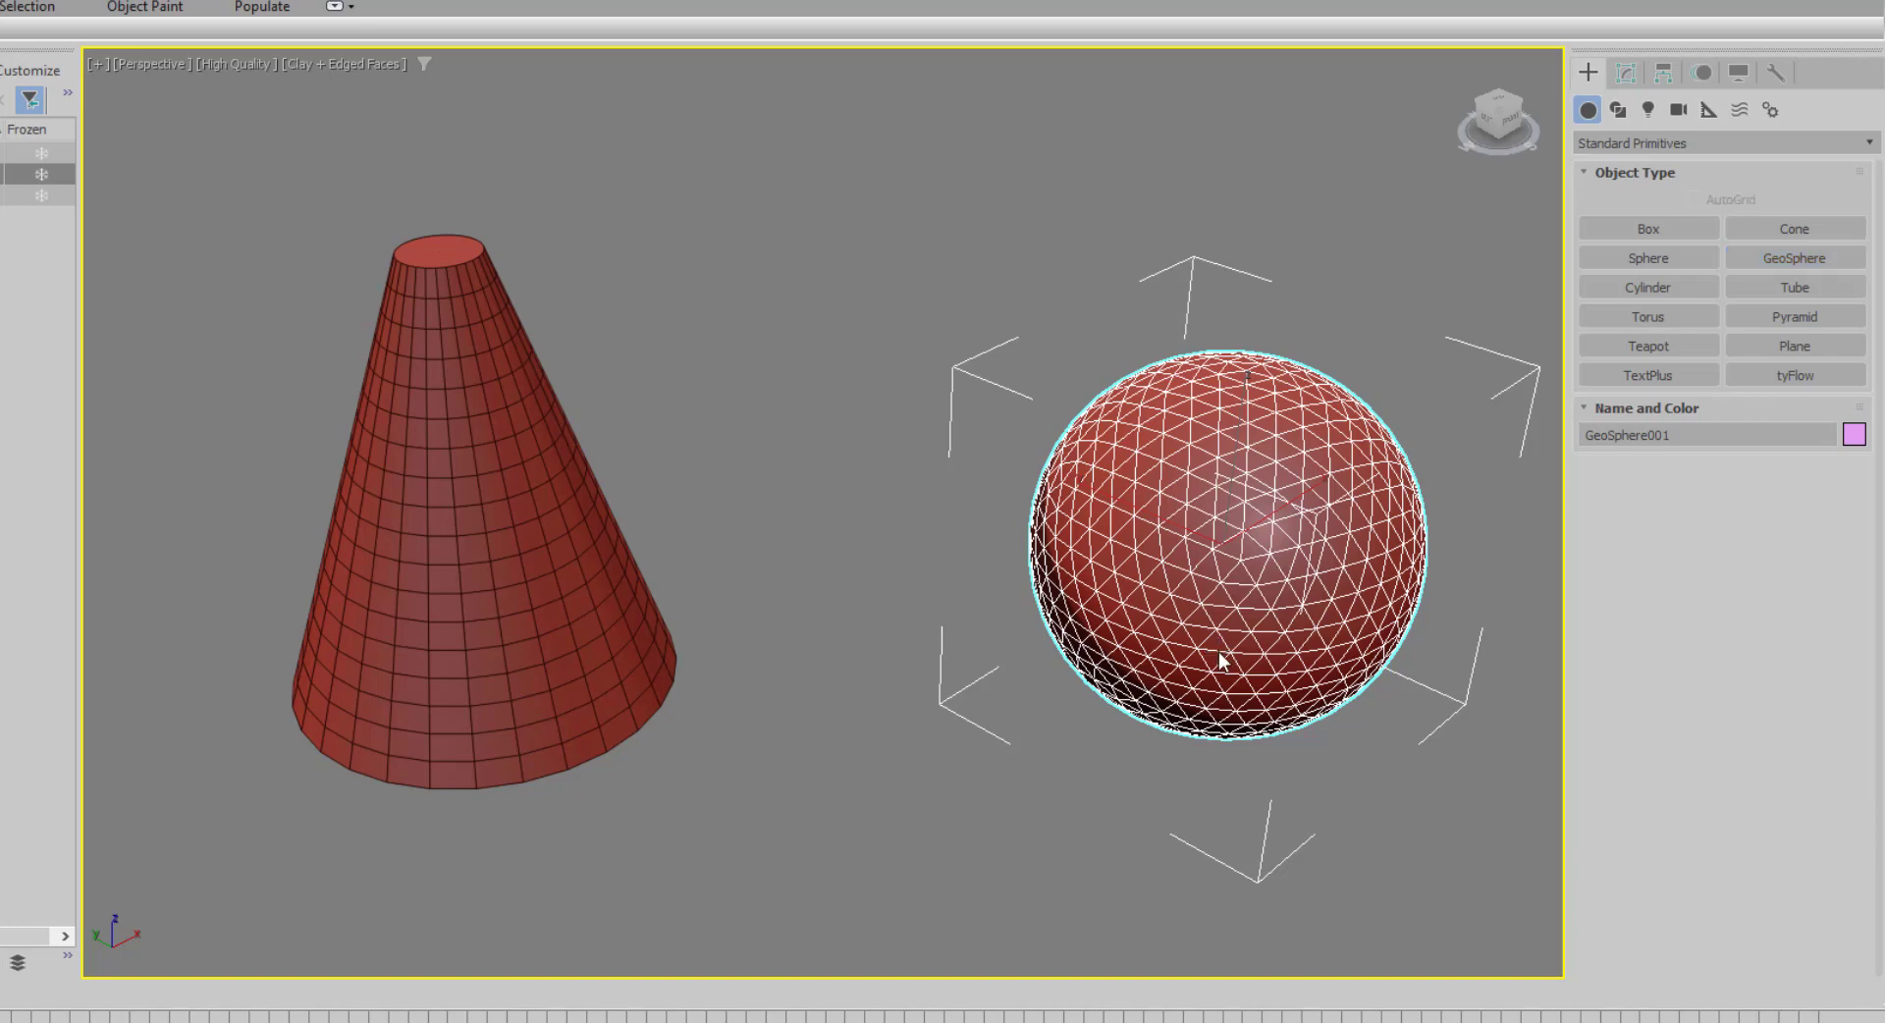
left_click(1626, 72)
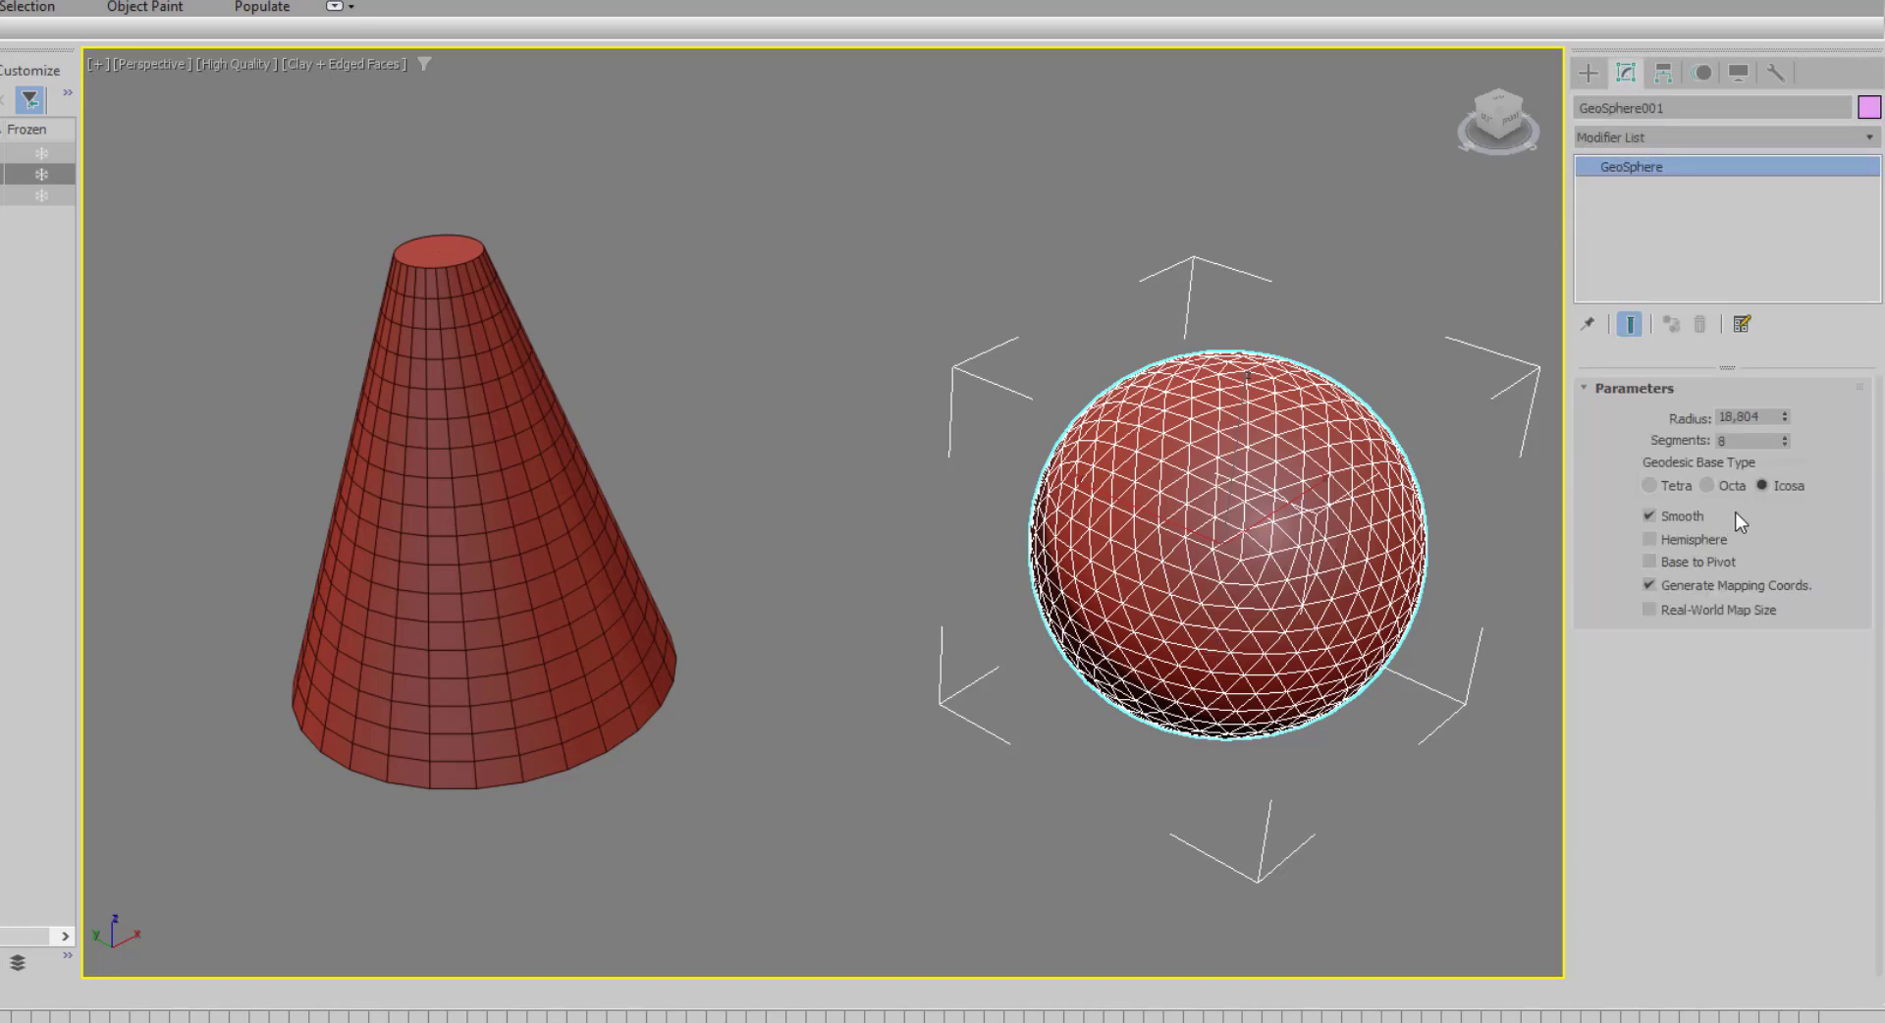
mouse_move(1785, 418)
left_mouse_down()
mouse_move(1785, 399)
mouse_move(1783, 438)
left_mouse_up()
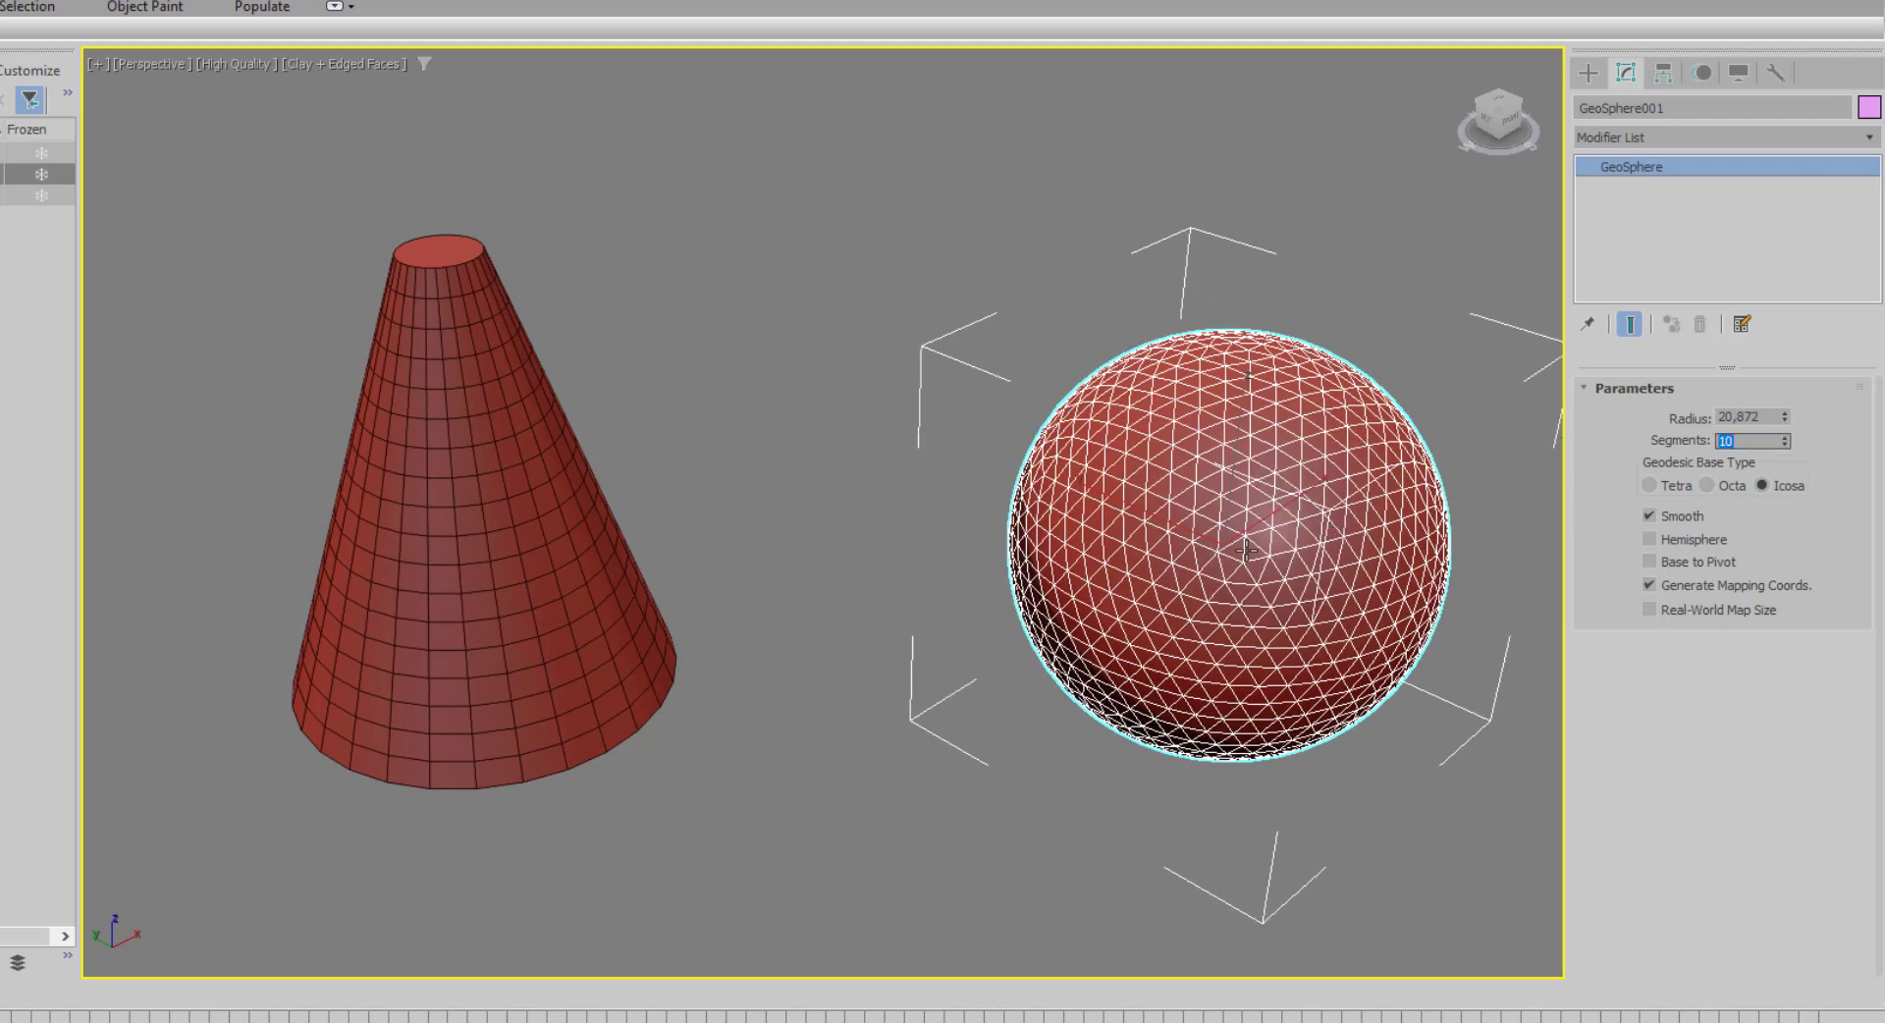
Centre the GeoSphere in the view and start creating a standard Sphere.
mouse_move(863, 615)
middle_mouse_down()
mouse_move(836, 645)
mouse_move(764, 648)
middle_mouse_up()
middle_click_drag(1330, 644, 884, 652)
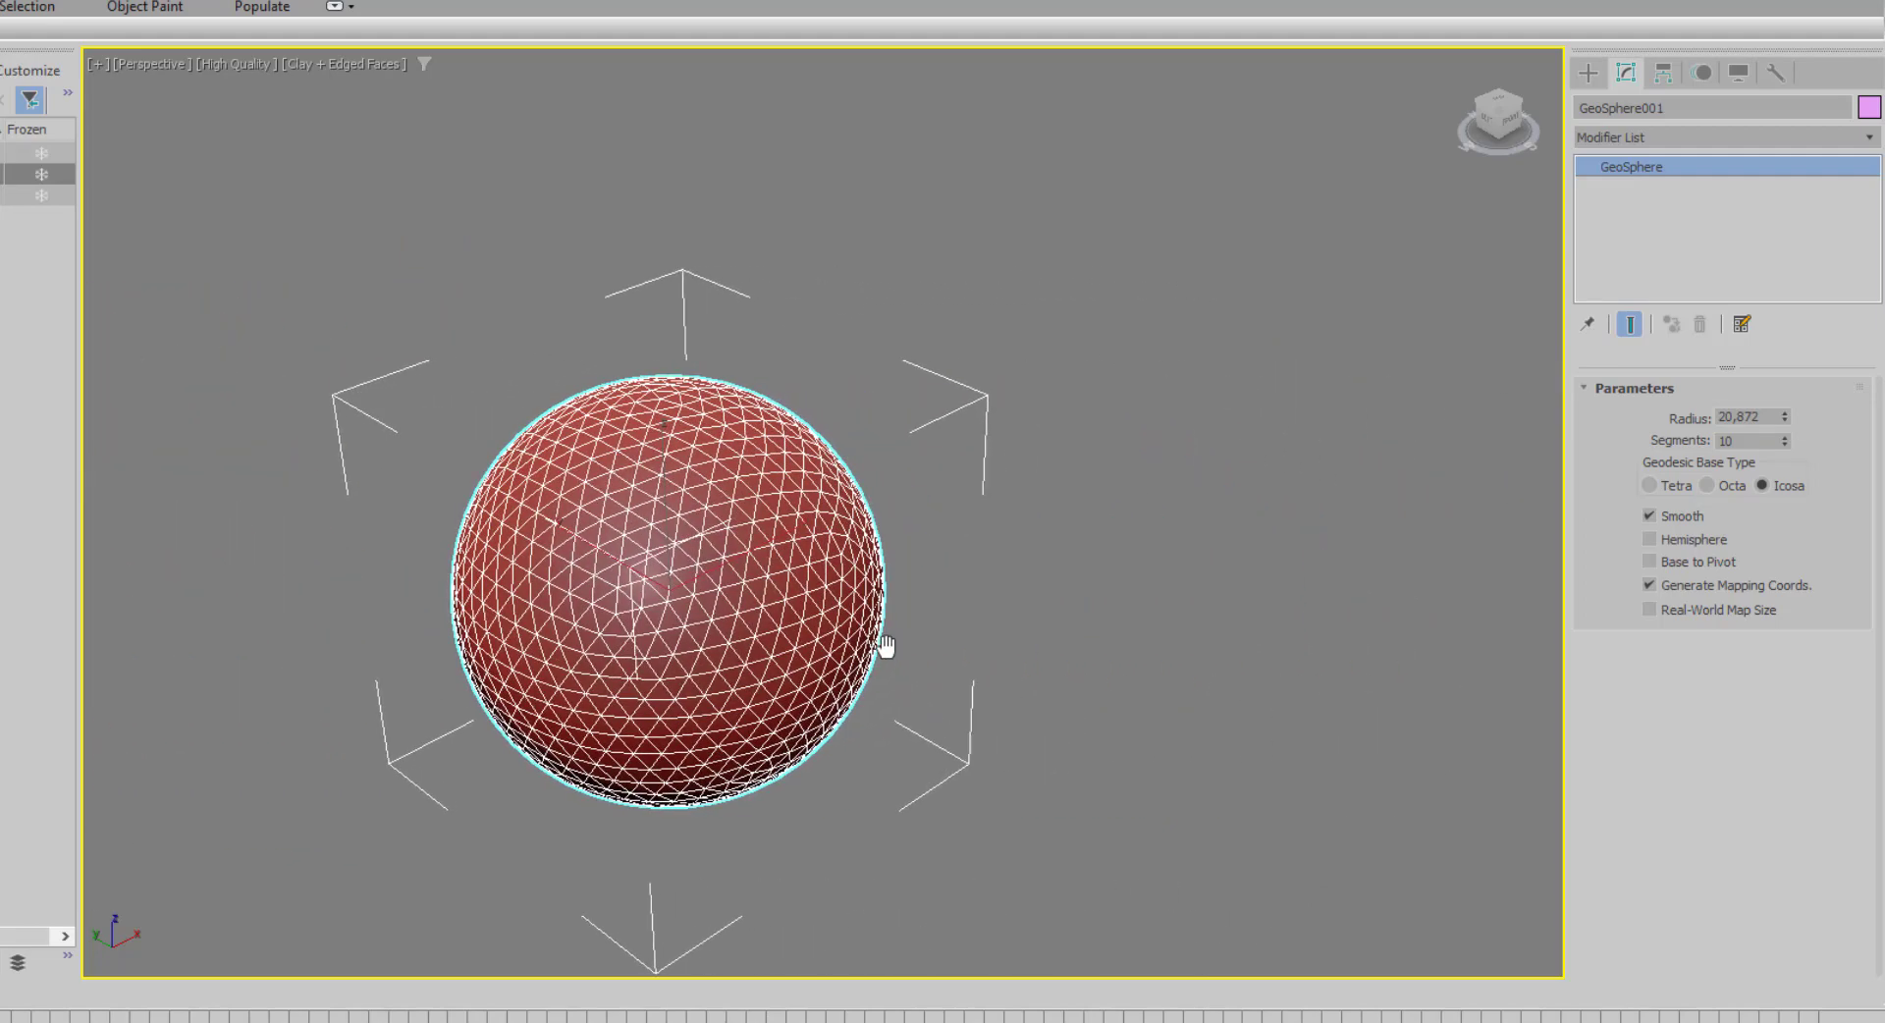
left_click(1585, 74)
left_click(1685, 261)
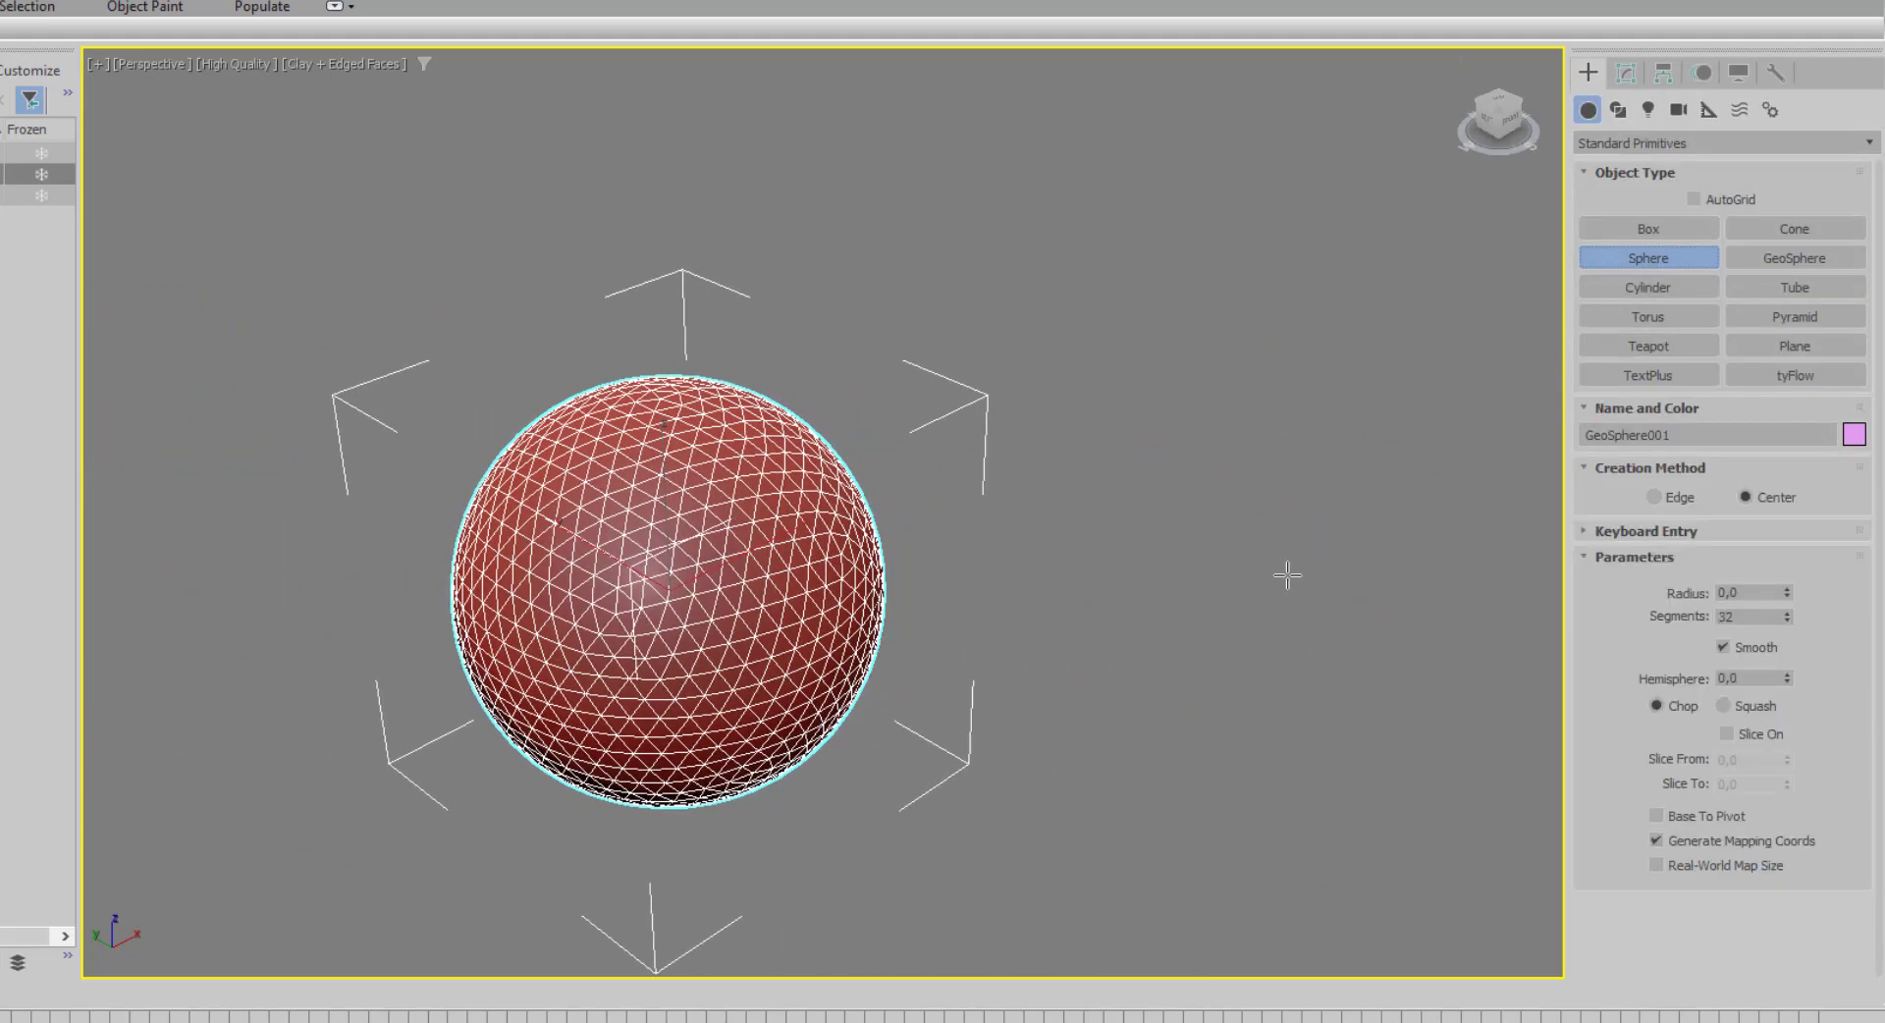
mouse_move(1287, 572)
left_mouse_down()
mouse_move(1279, 695)
mouse_move(1215, 646)
left_mouse_up()
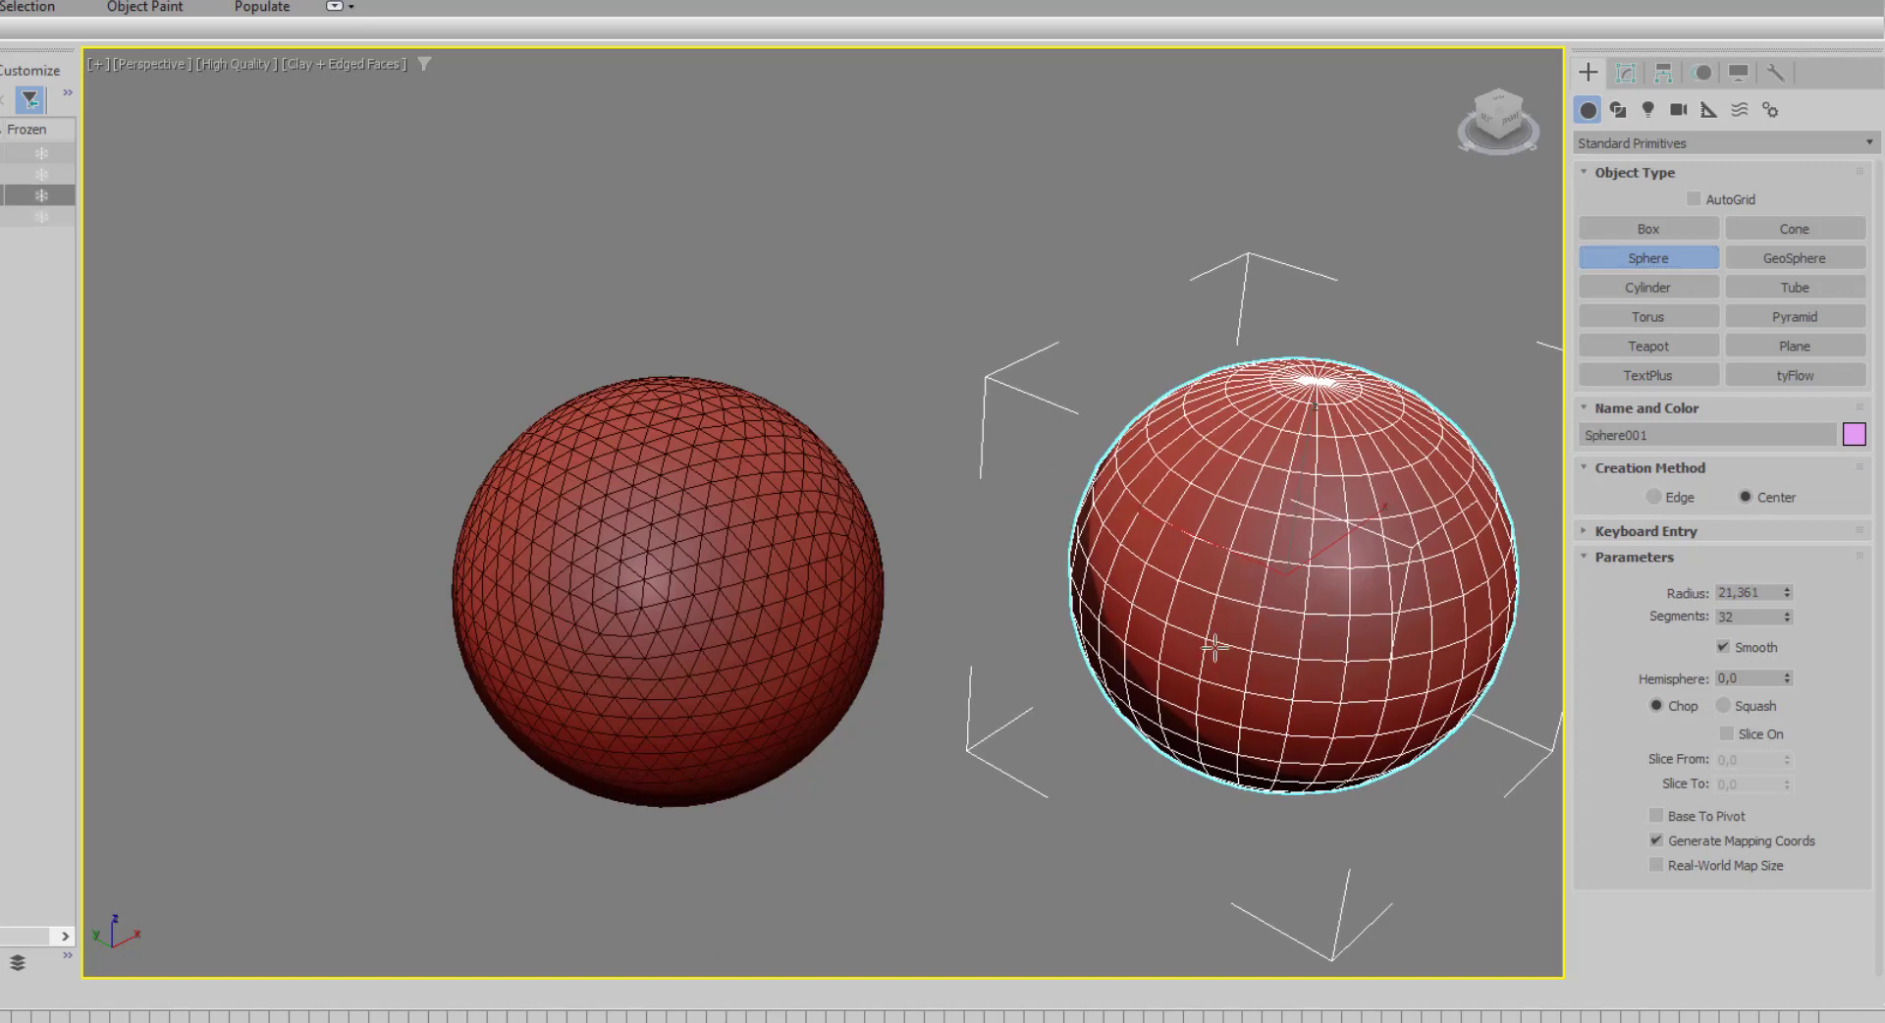
right_click(916, 286)
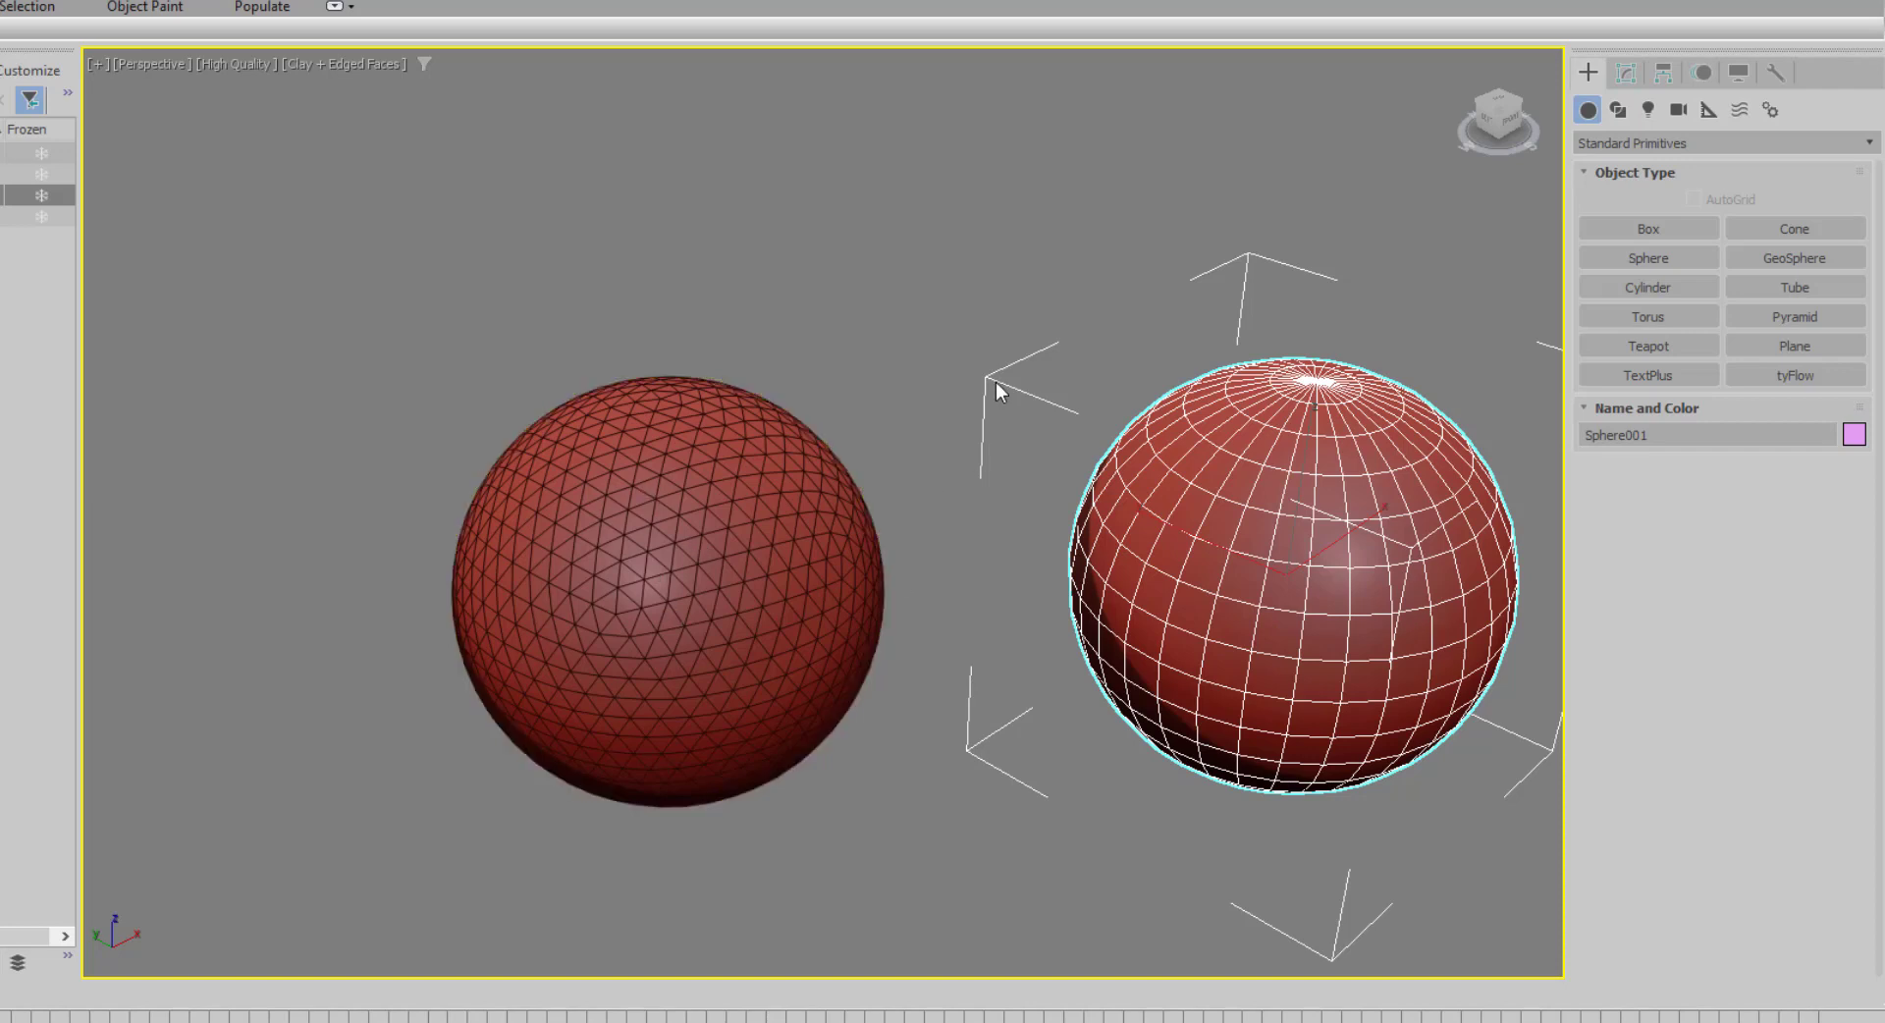
key("Delete")
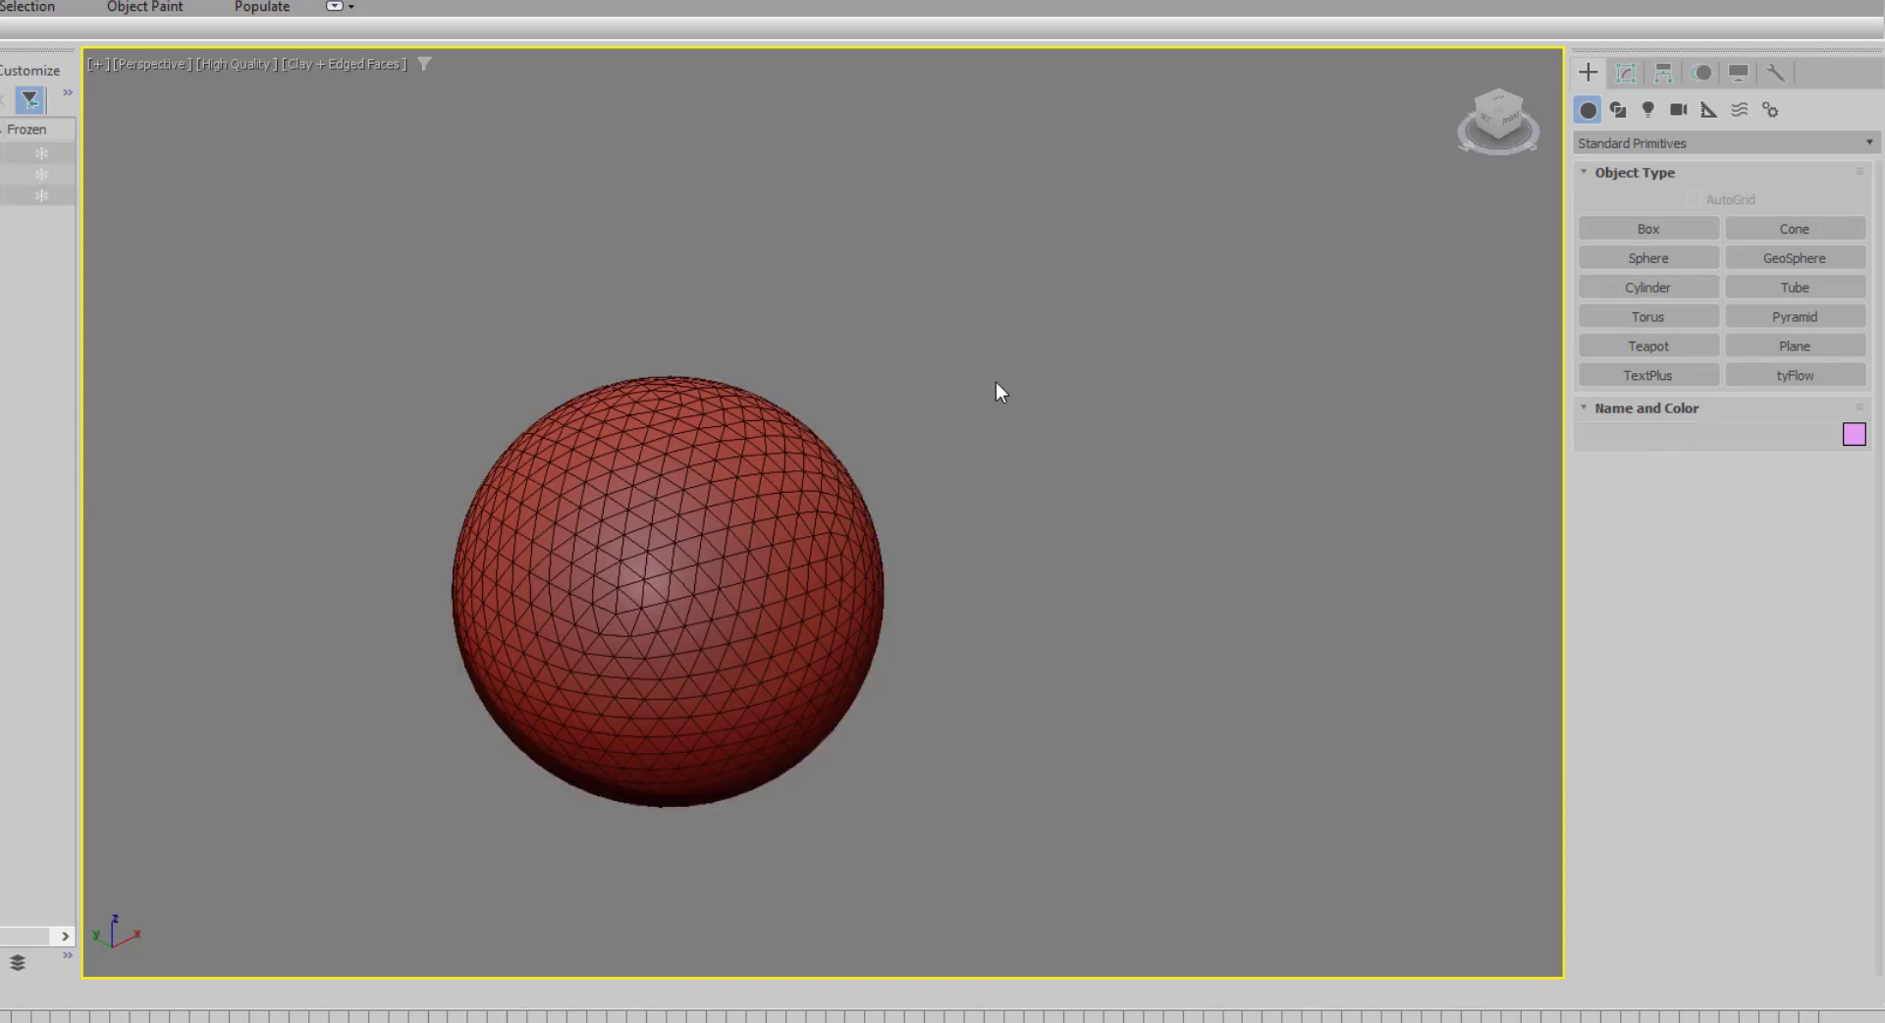
middle_click_drag(864, 550, 1297, 536)
Select the GeoSphere and set Radius 20 and 1 segment, orbiting to view the icosahedron.
left_click(1179, 621)
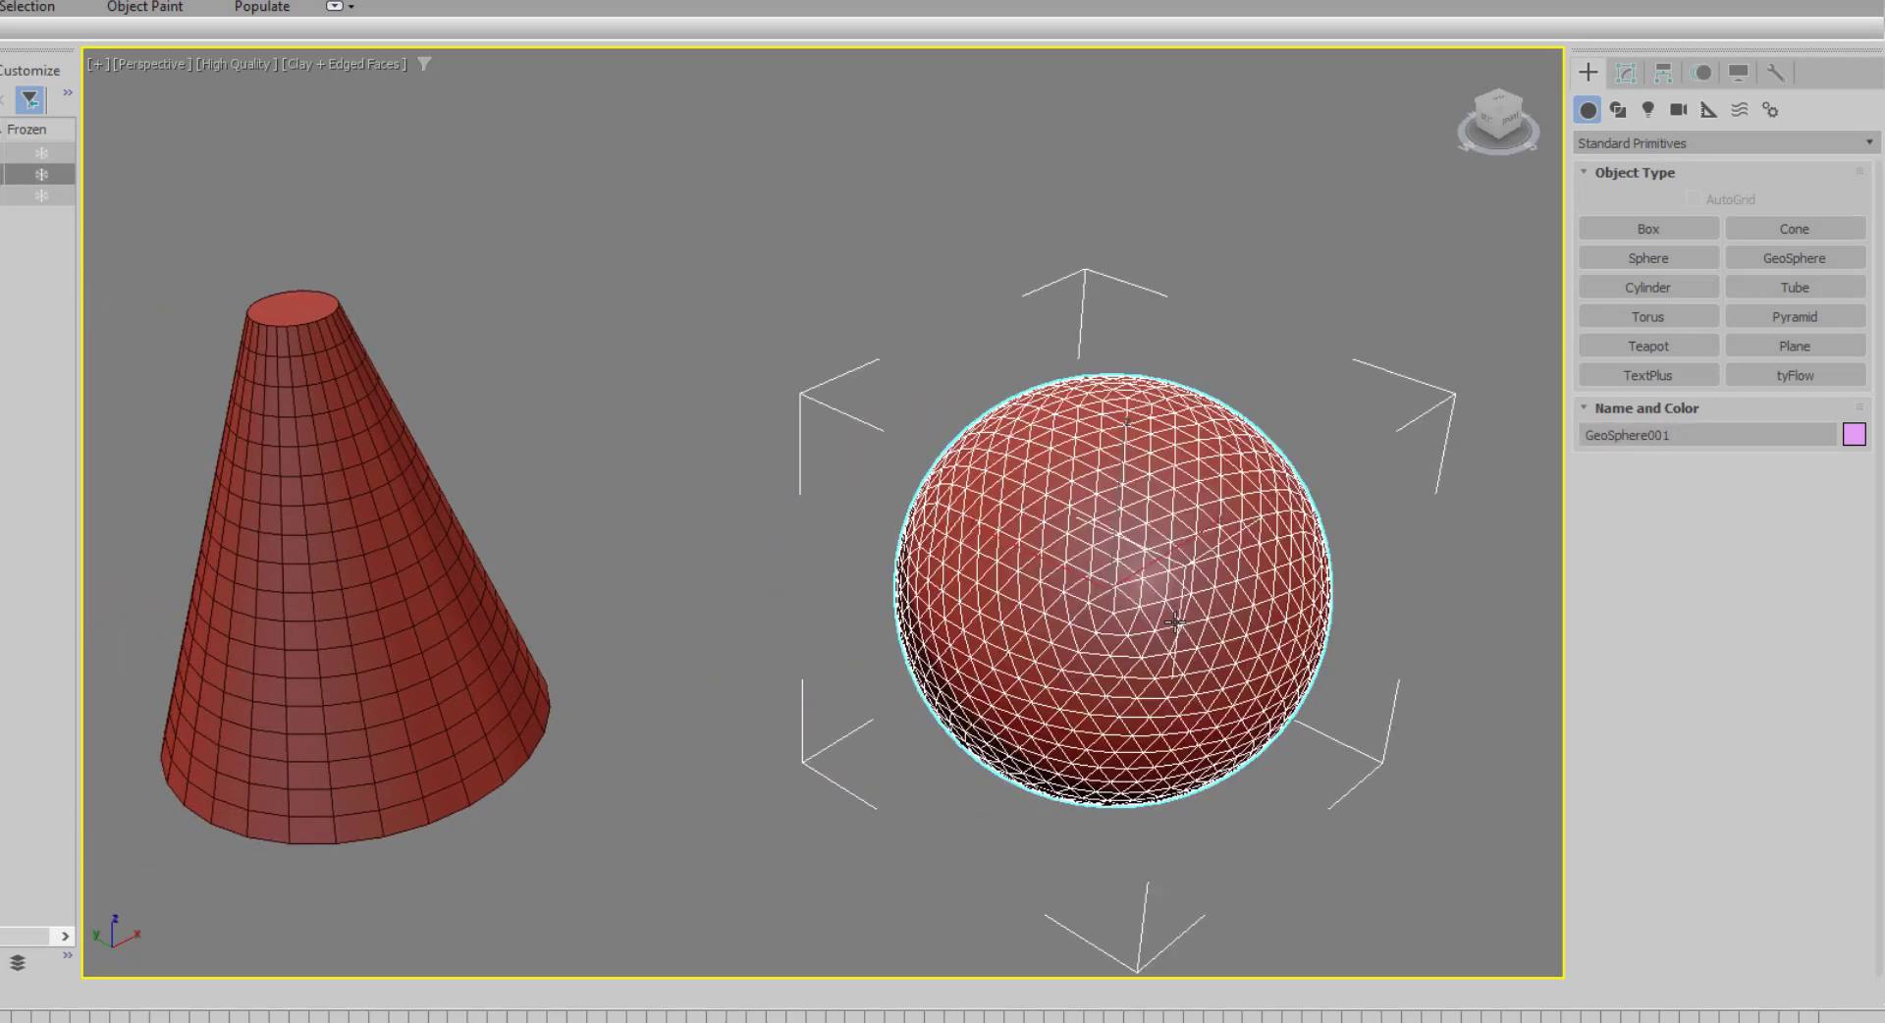
left_click(1626, 75)
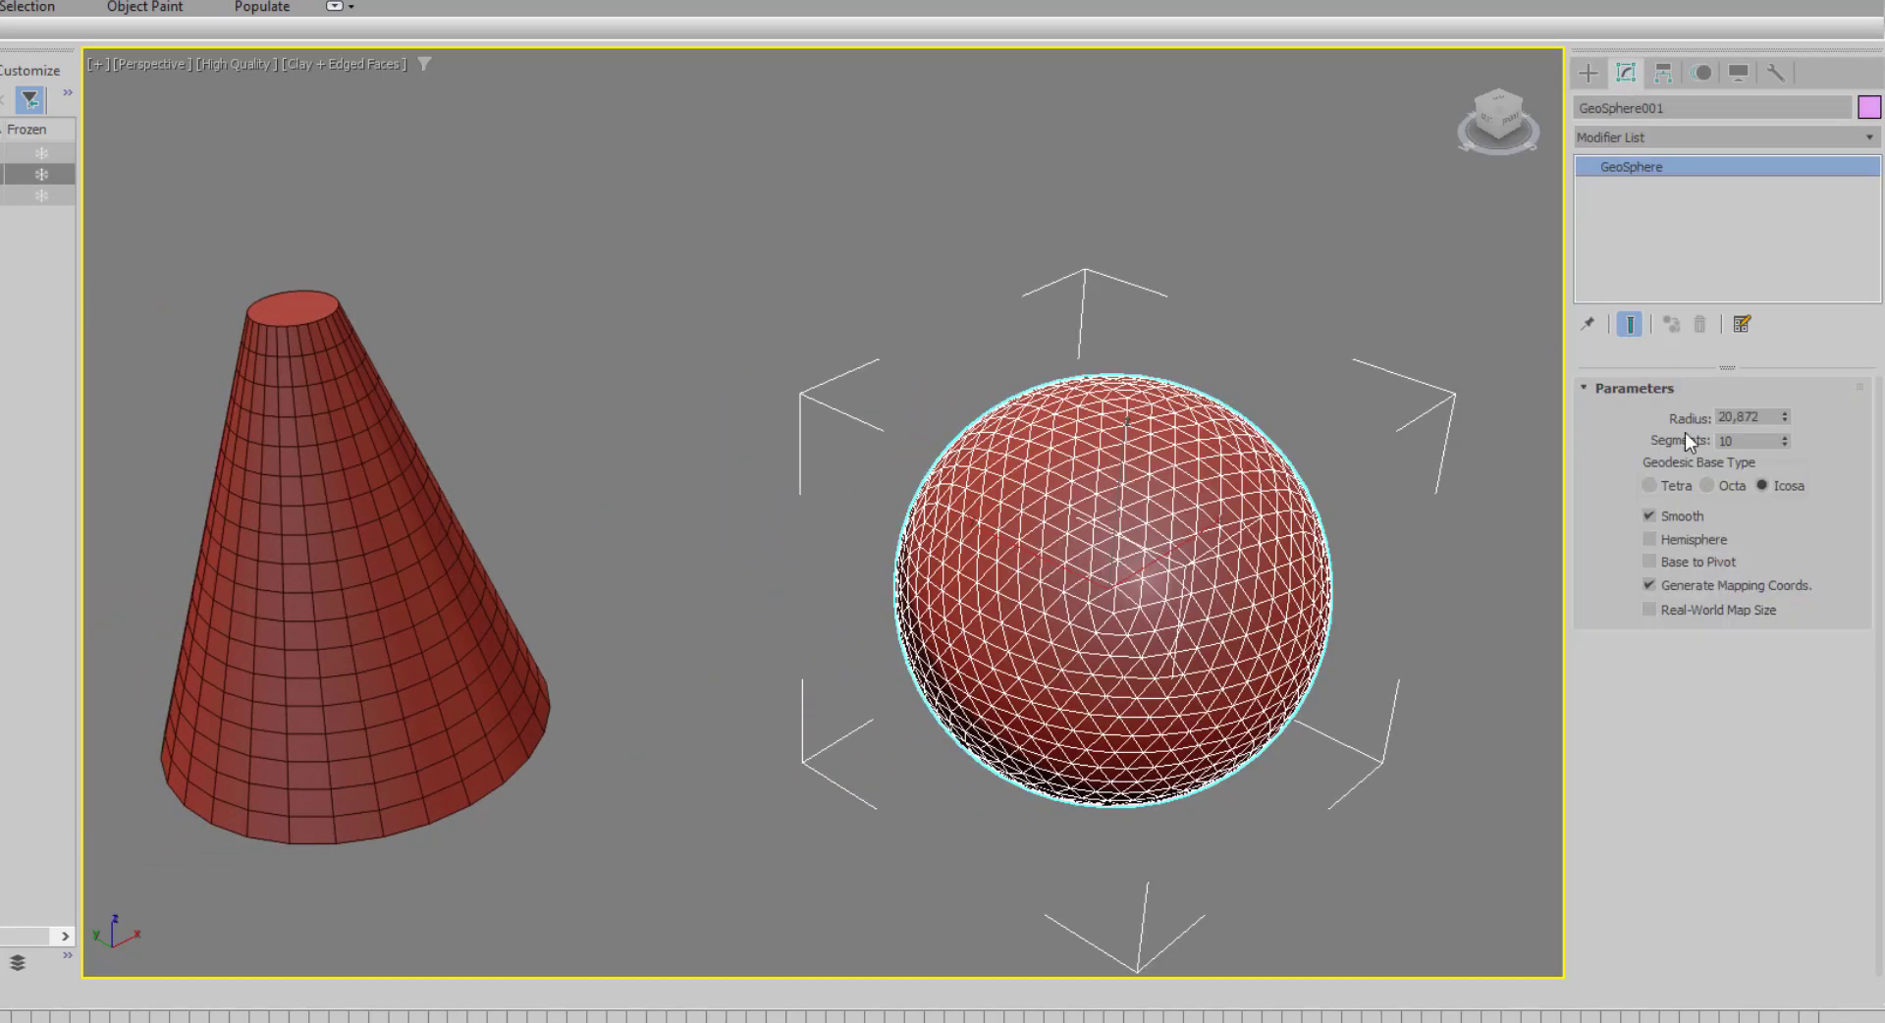
double_click(1762, 416)
type("20")
key("Return")
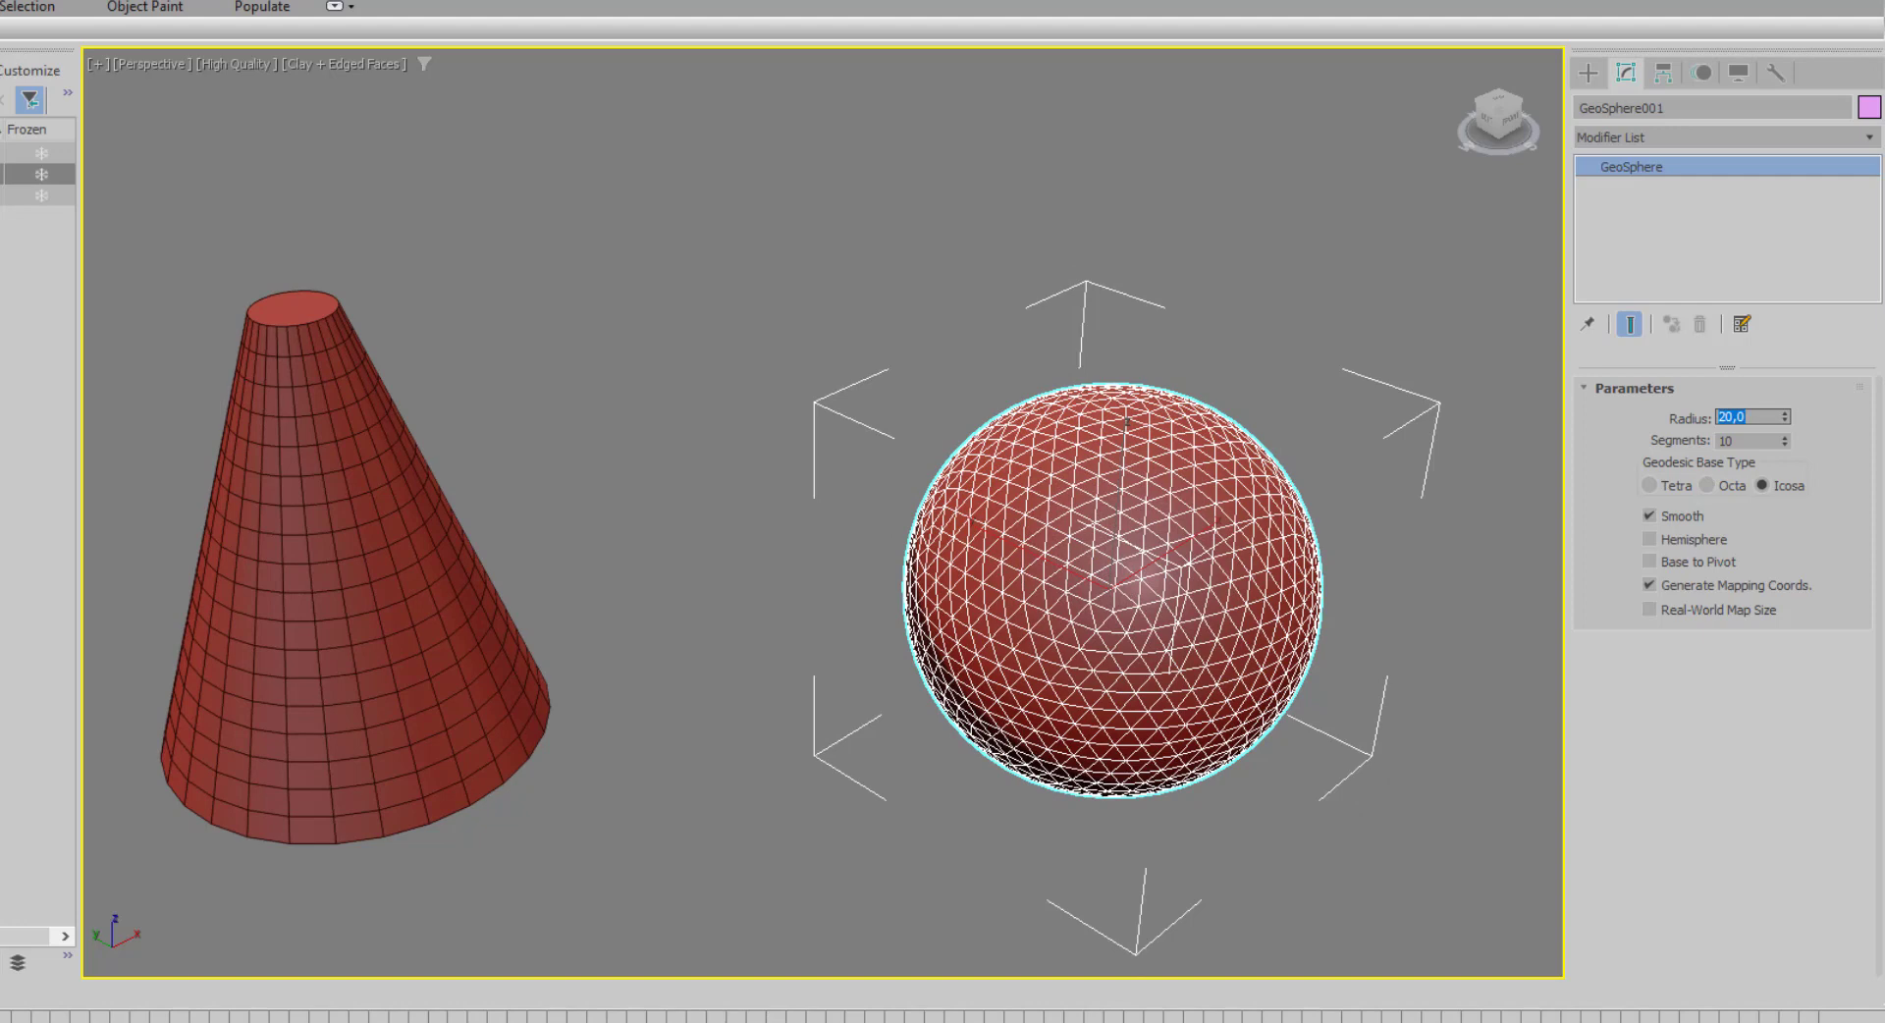
right_click(1782, 443)
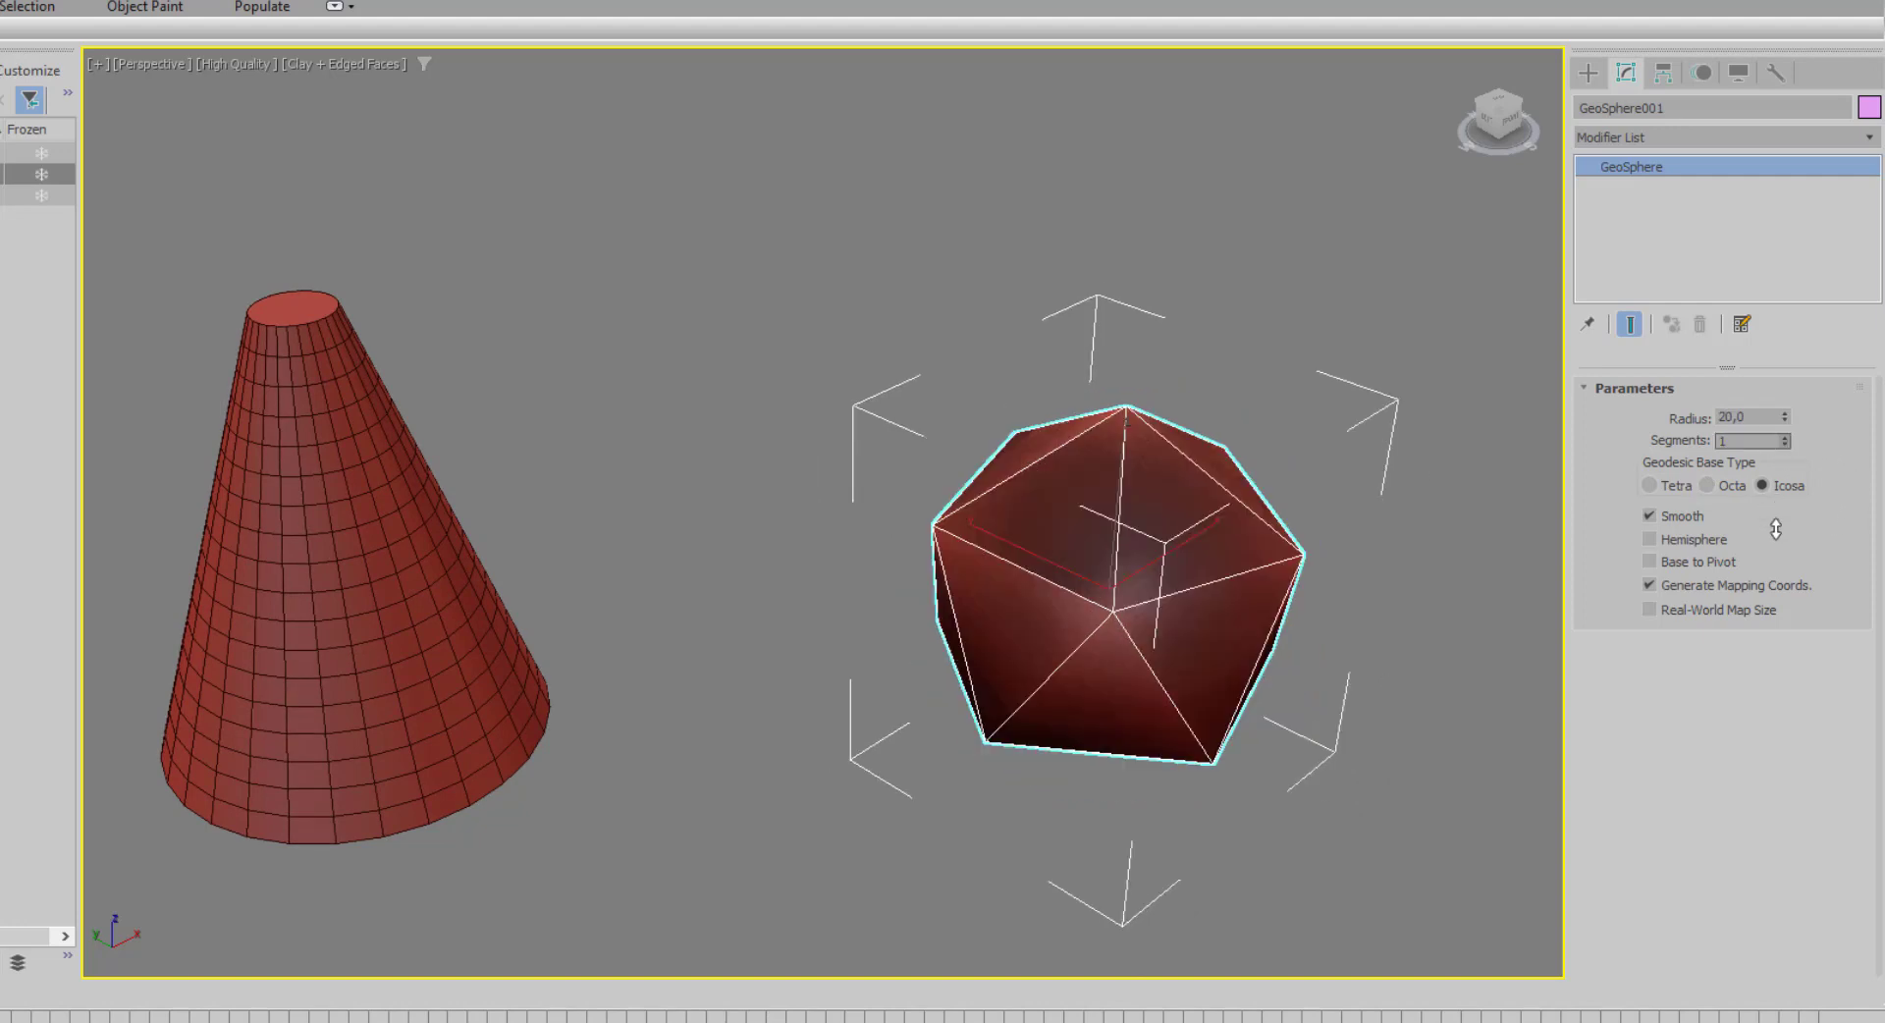
double_click(1745, 440)
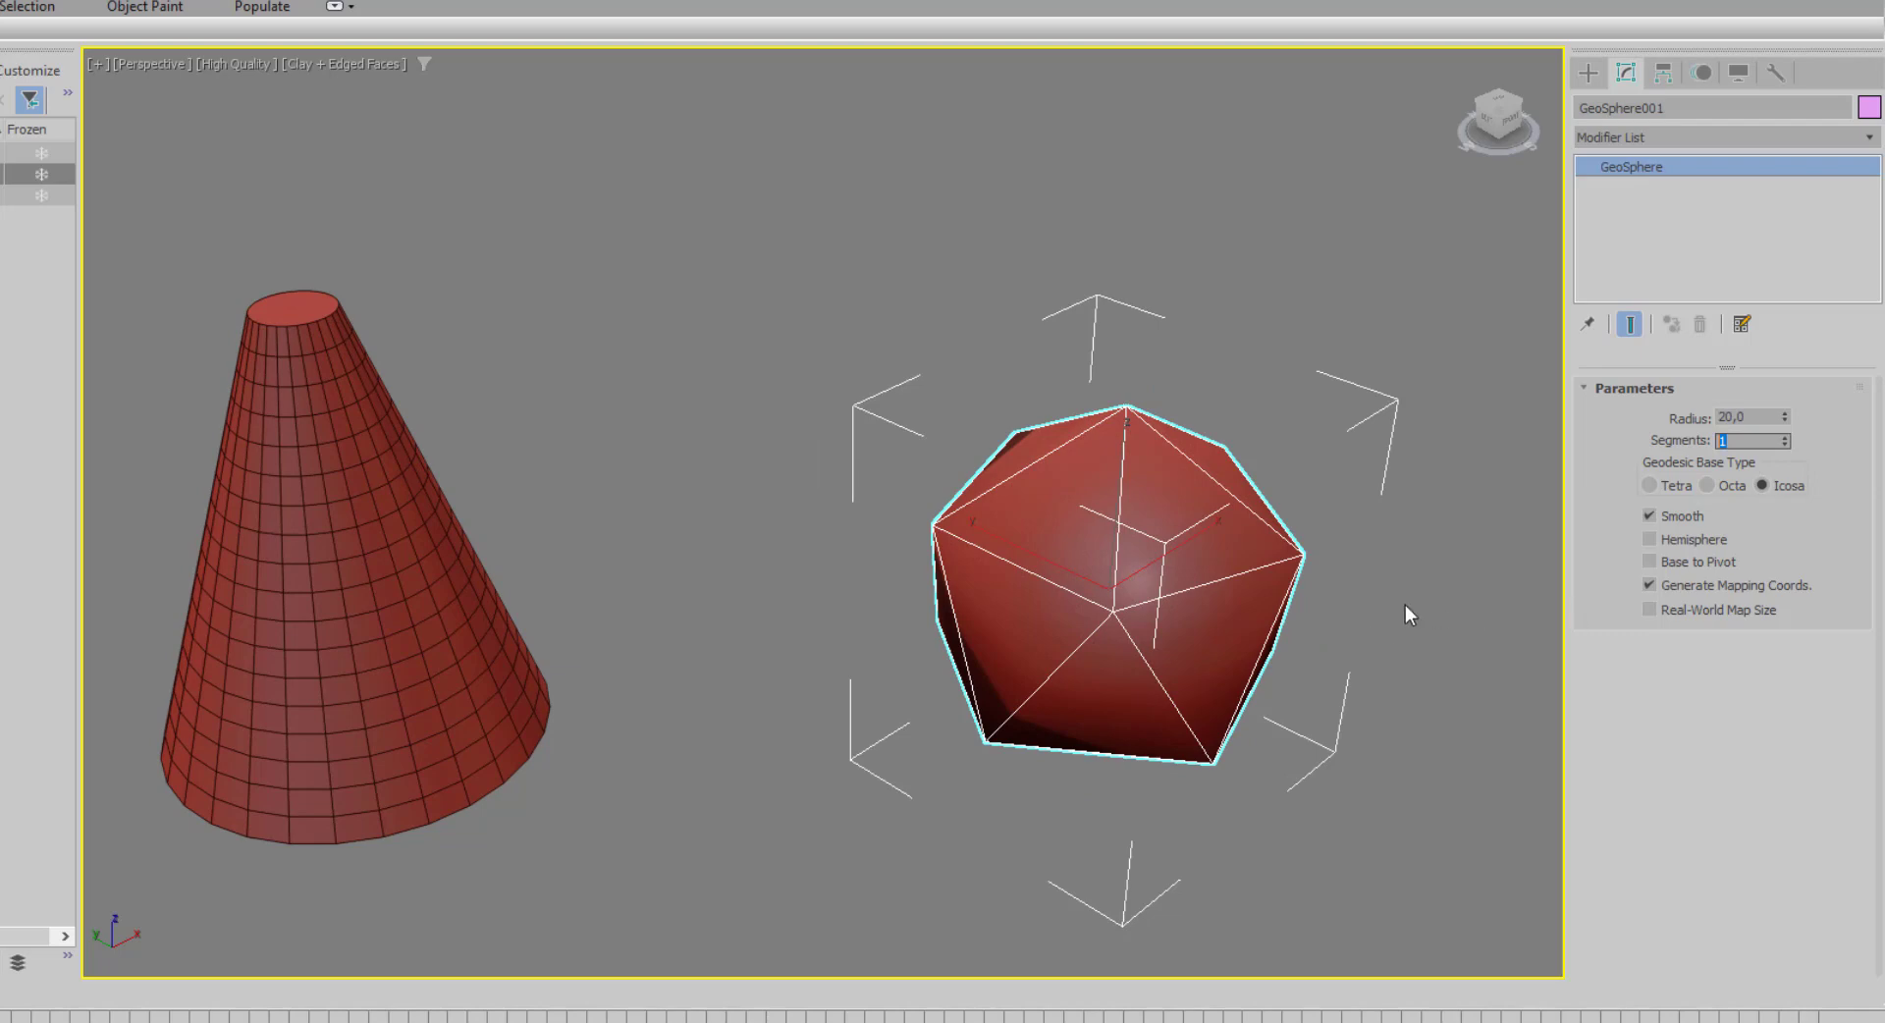
mouse_move(1405, 605)
middle_mouse_down("alt")
mouse_move(1092, 557)
mouse_move(1273, 628)
mouse_move(1333, 628)
mouse_move(1357, 605)
middle_mouse_up("alt")
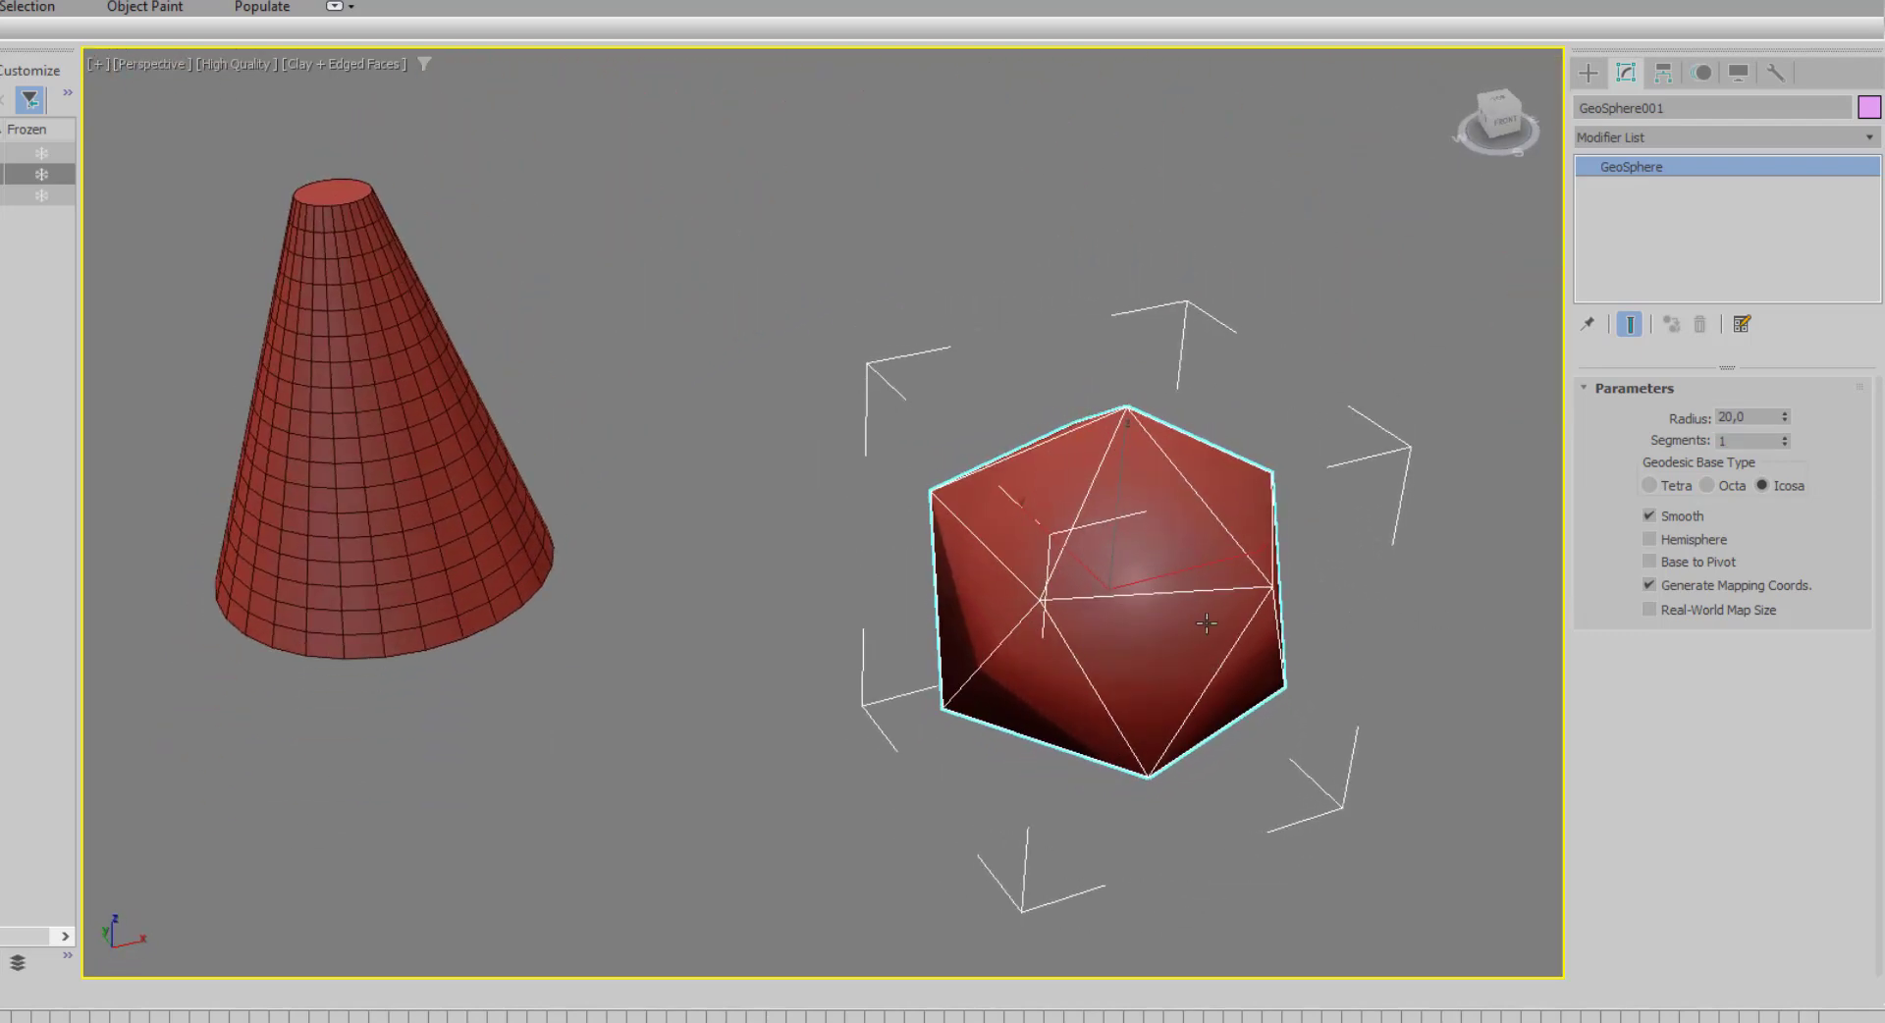
scroll(1134, 653, "up", 3)
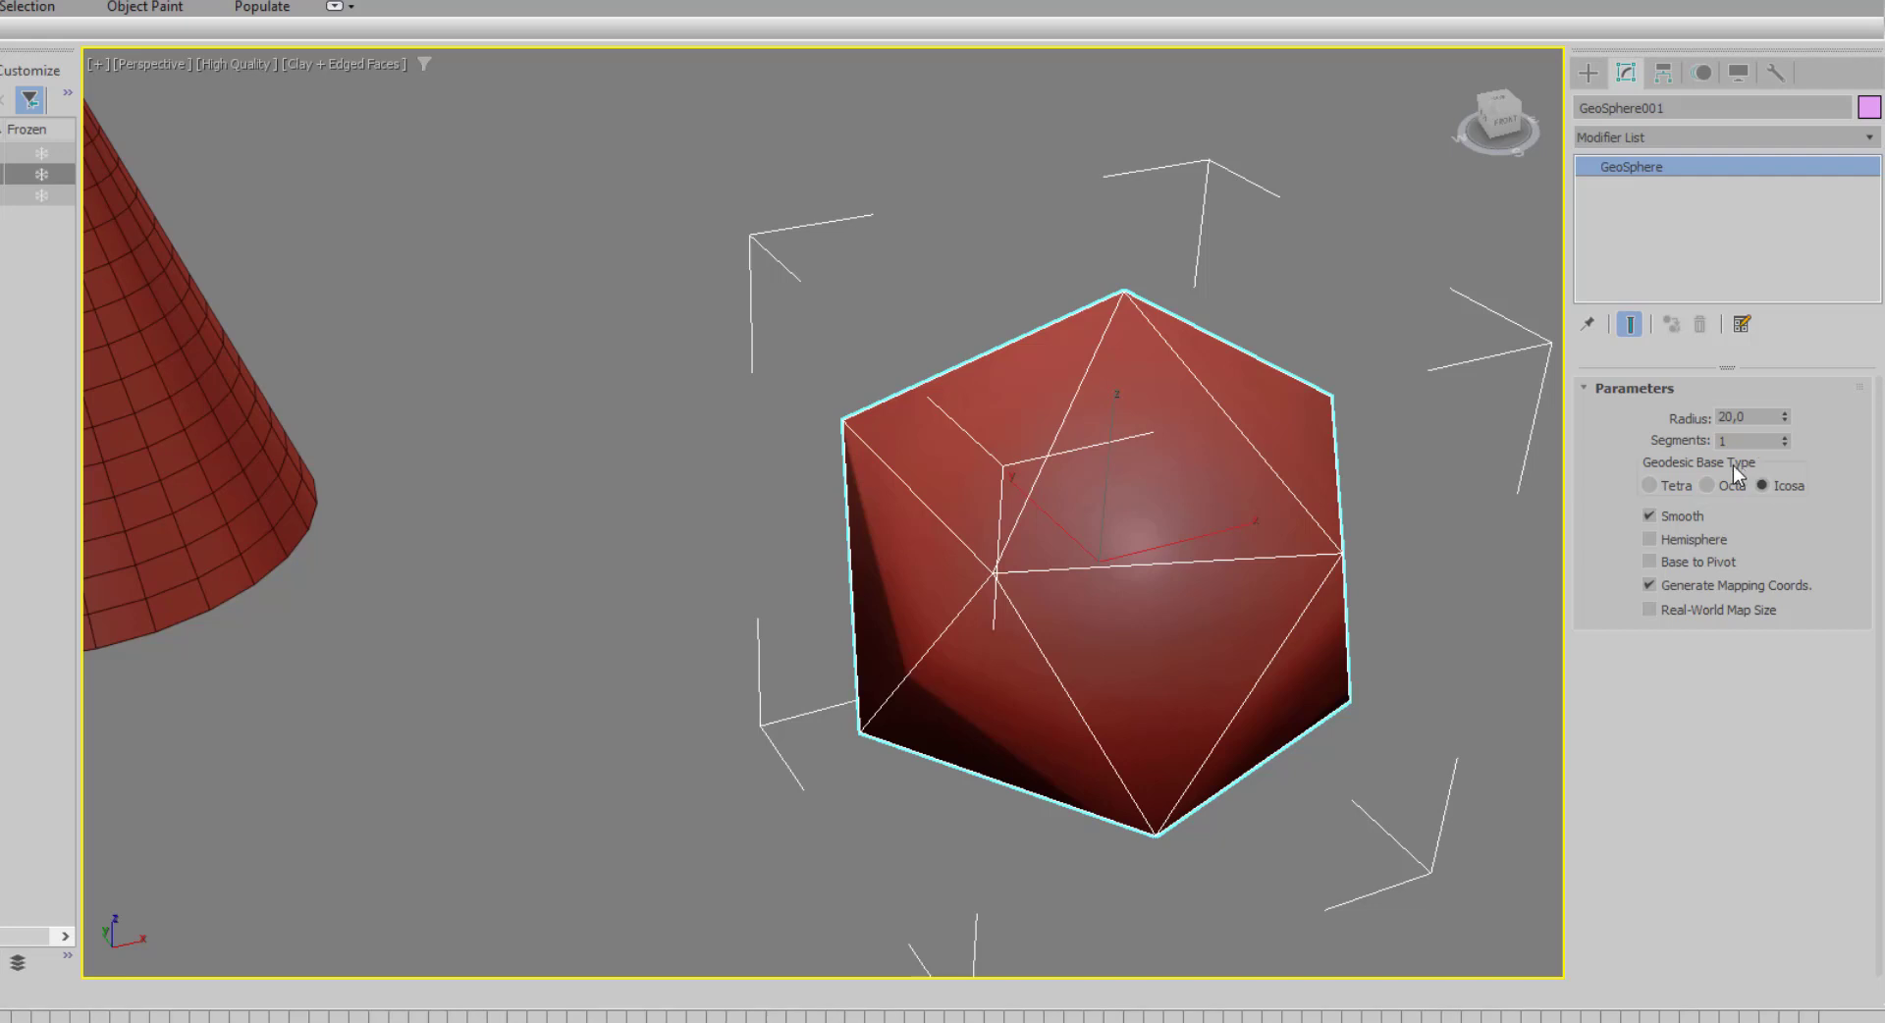
left_click(1651, 487)
middle_click_drag(1343, 569, 1200, 546, "alt")
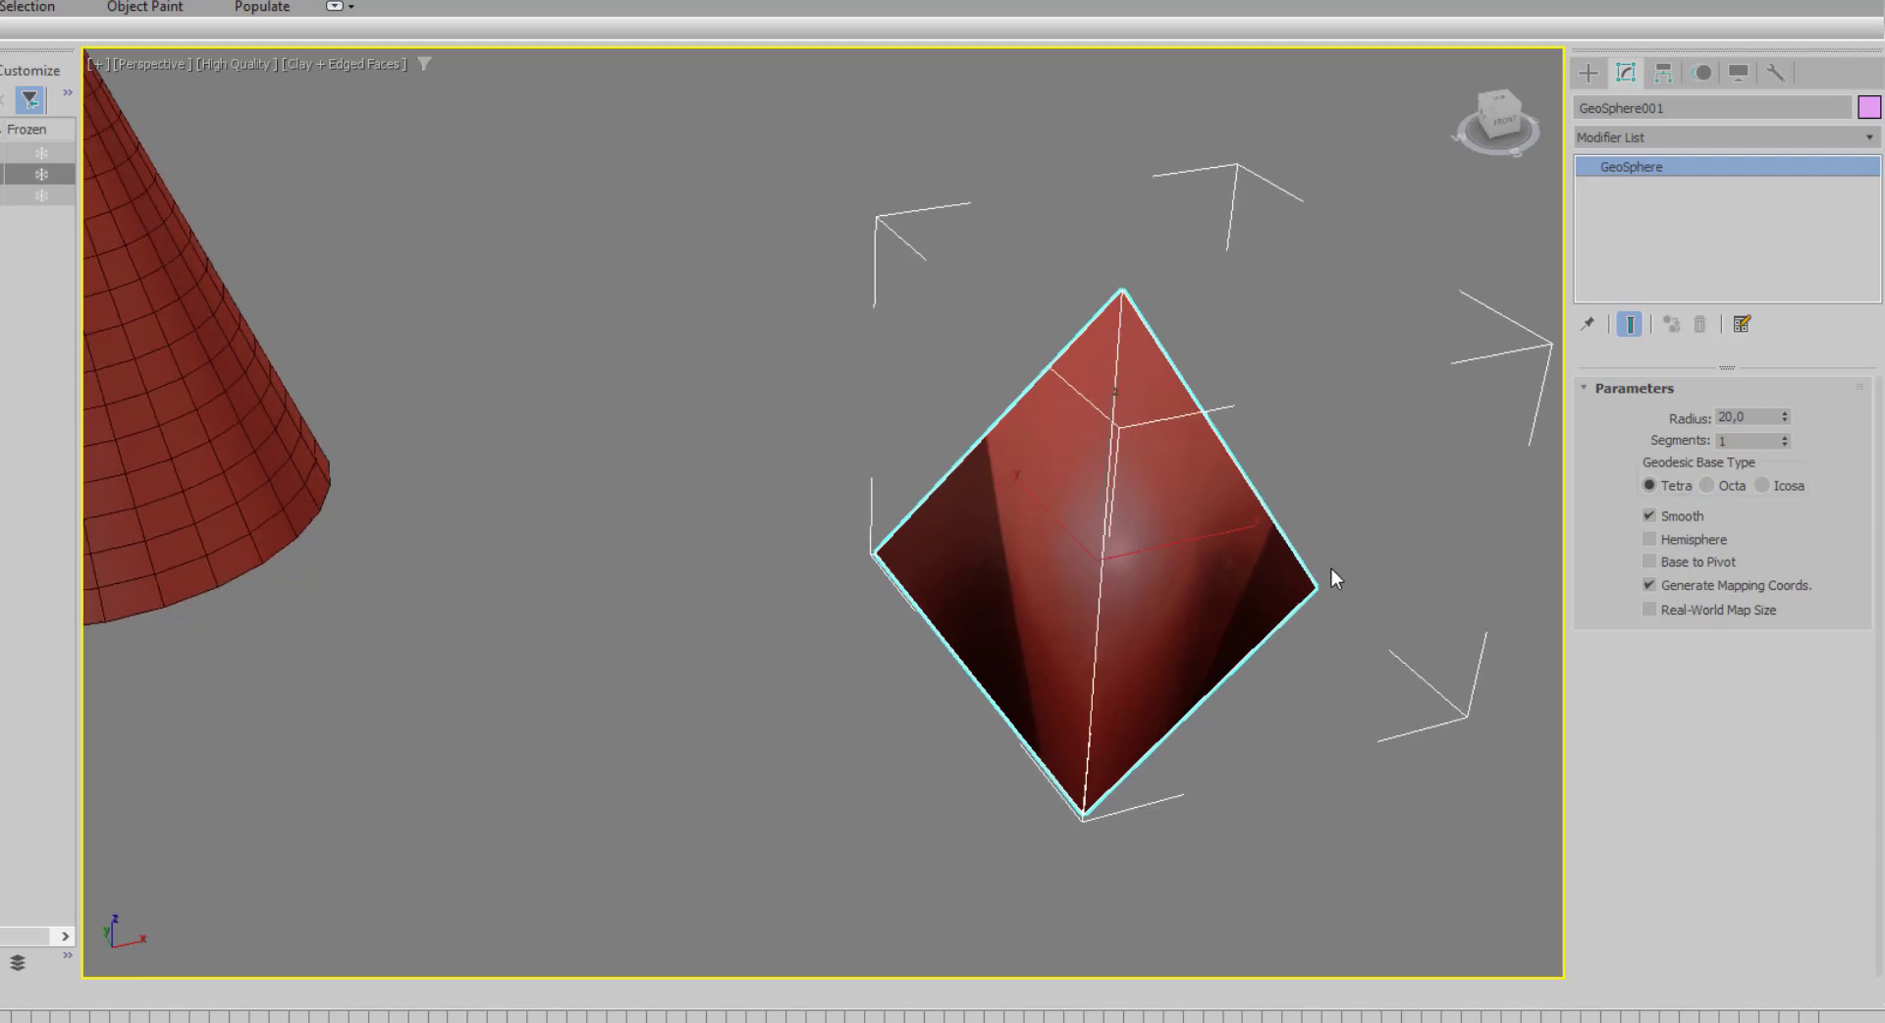
mouse_move(1453, 590)
middle_mouse_down("alt")
mouse_move(1320, 665)
mouse_move(1249, 652)
middle_mouse_up("alt")
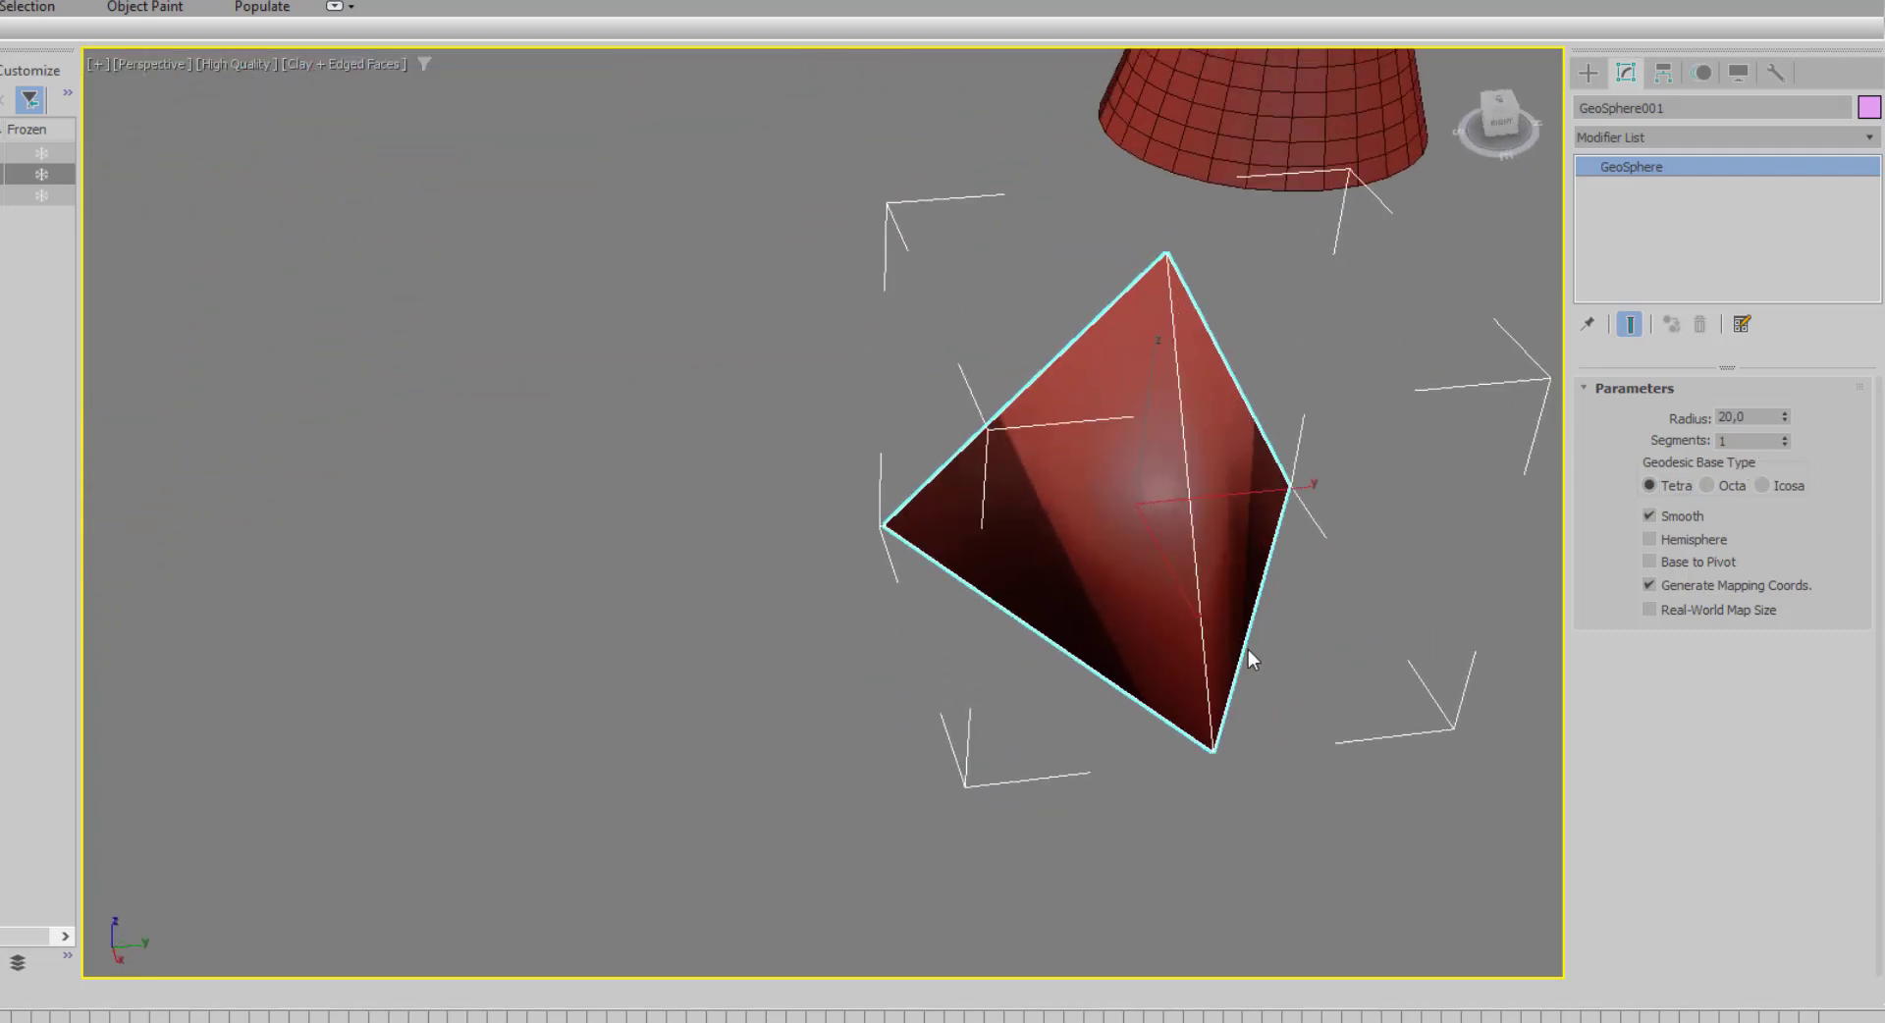
left_click(1707, 485)
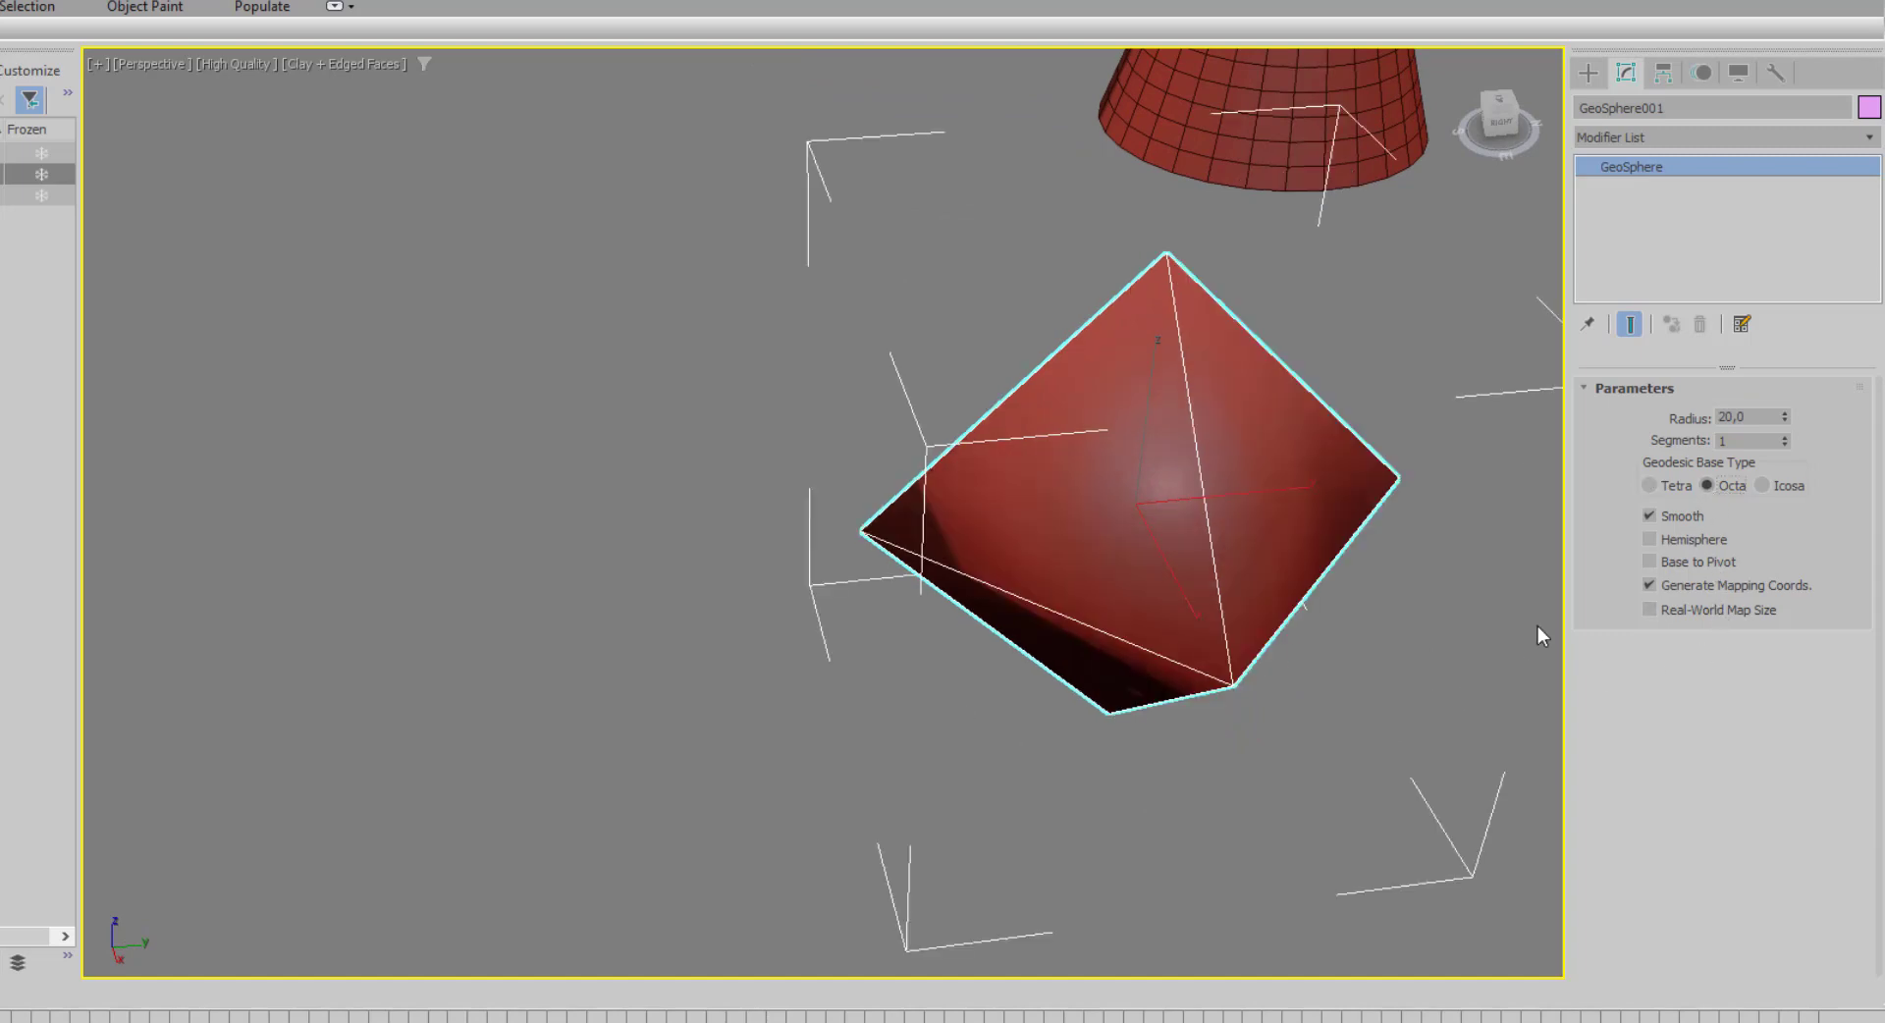
mouse_move(1430, 698)
middle_mouse_down("alt")
mouse_move(1405, 616)
mouse_move(1538, 650)
mouse_move(1553, 674)
mouse_move(1364, 661)
mouse_move(1364, 631)
mouse_move(1545, 694)
mouse_move(1368, 722)
mouse_move(1543, 676)
mouse_move(1368, 714)
mouse_move(1457, 620)
mouse_move(1528, 681)
mouse_move(1494, 678)
middle_mouse_up("alt")
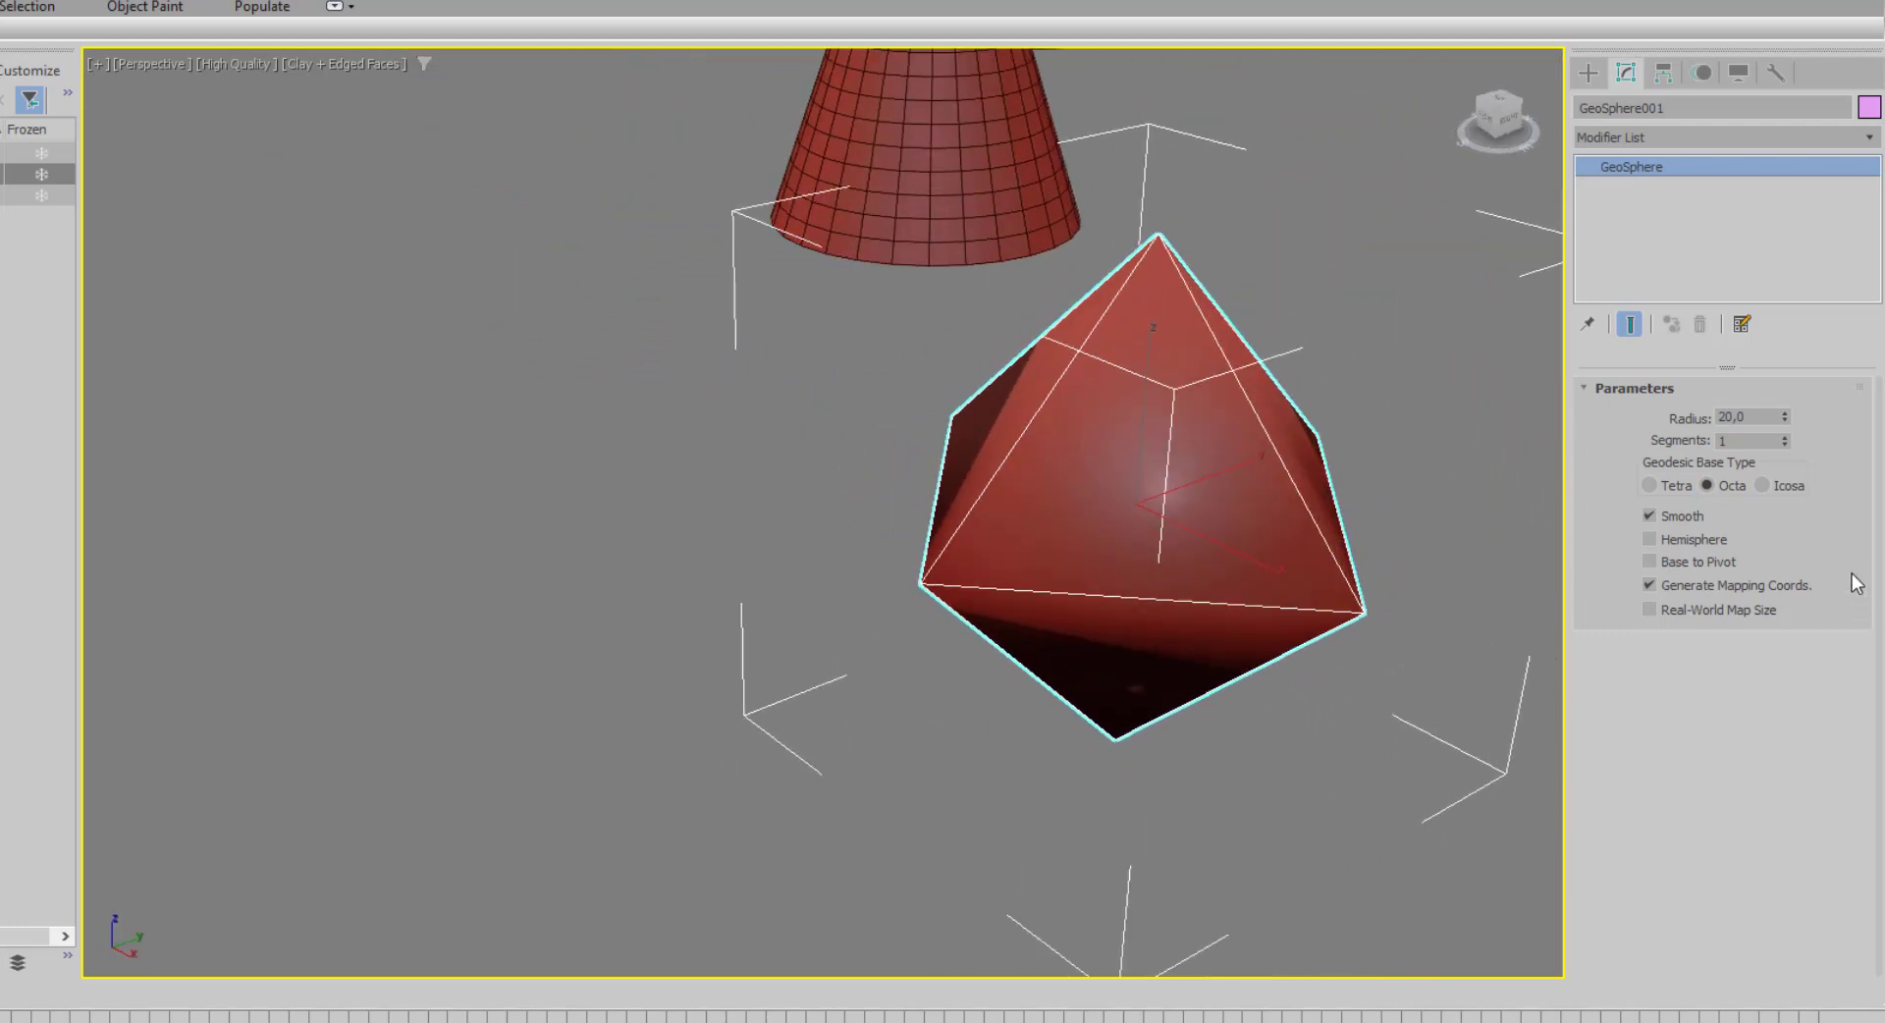
left_click(1763, 486)
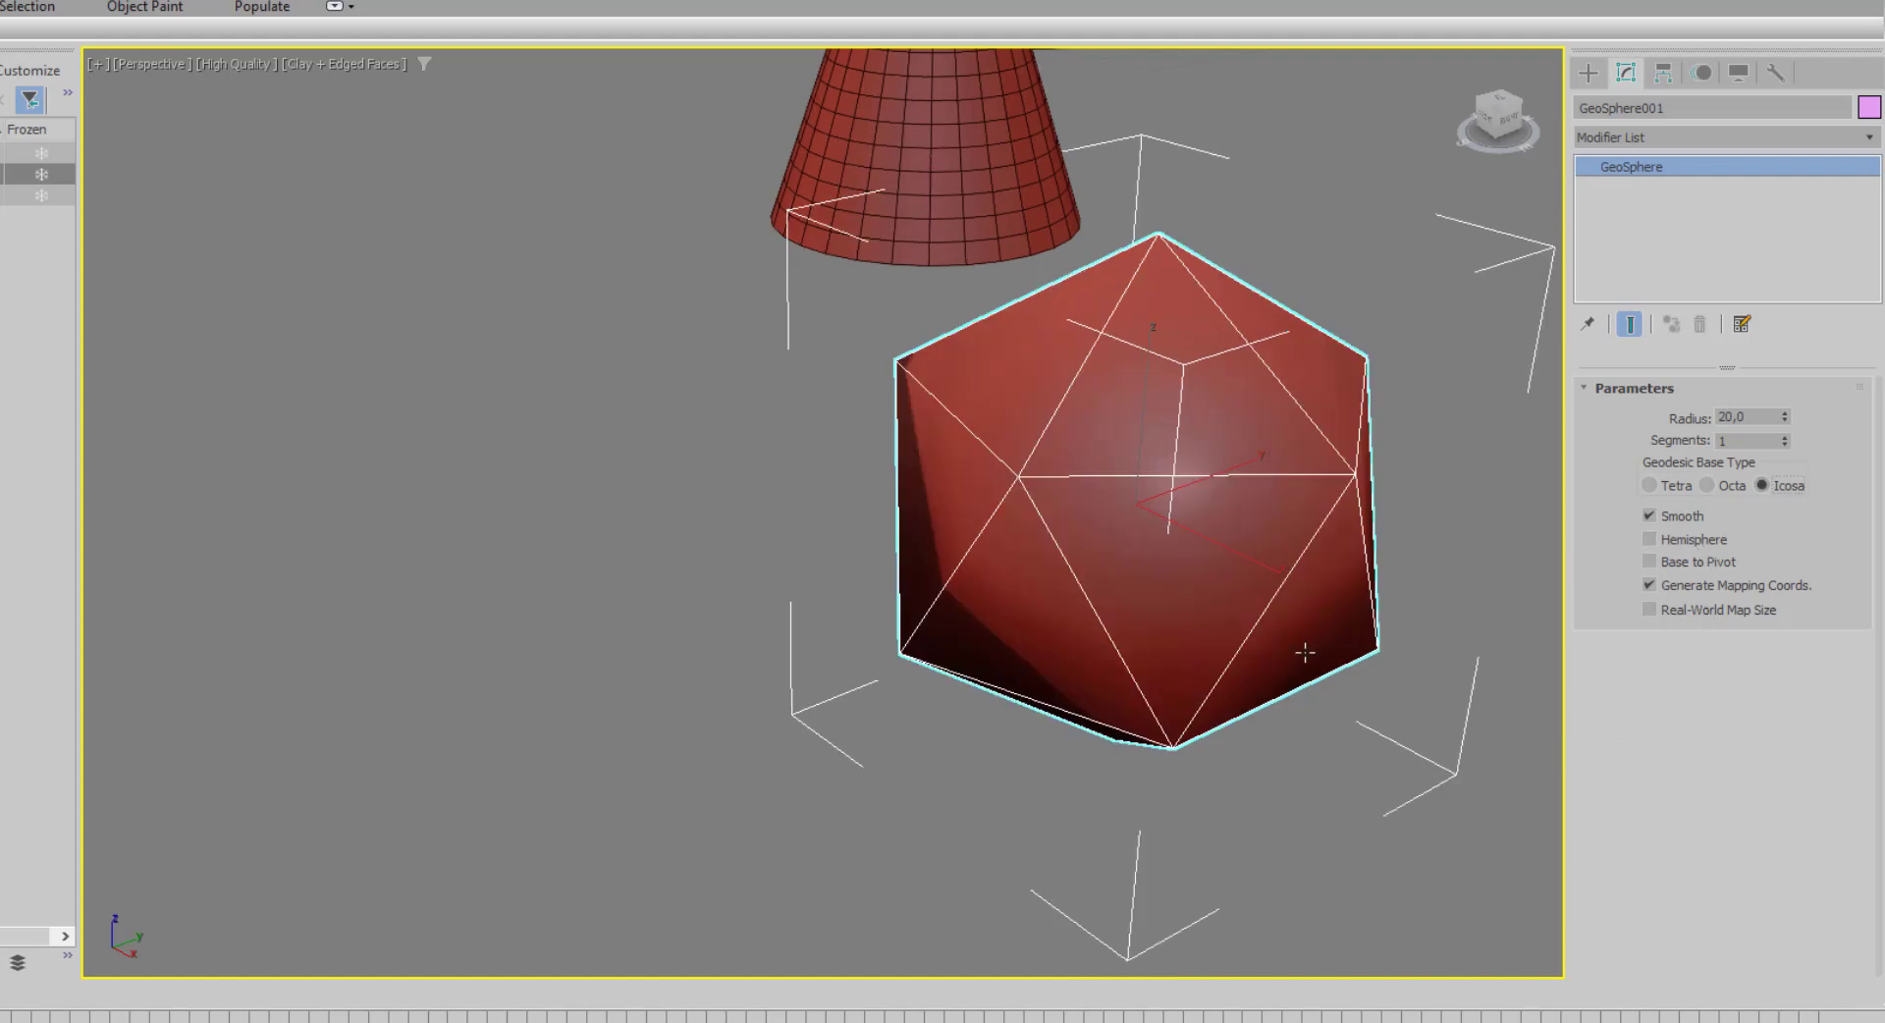
Raise the GeoSphere's segment count to 5 and orbit around the refined sphere.
double_click(1750, 441)
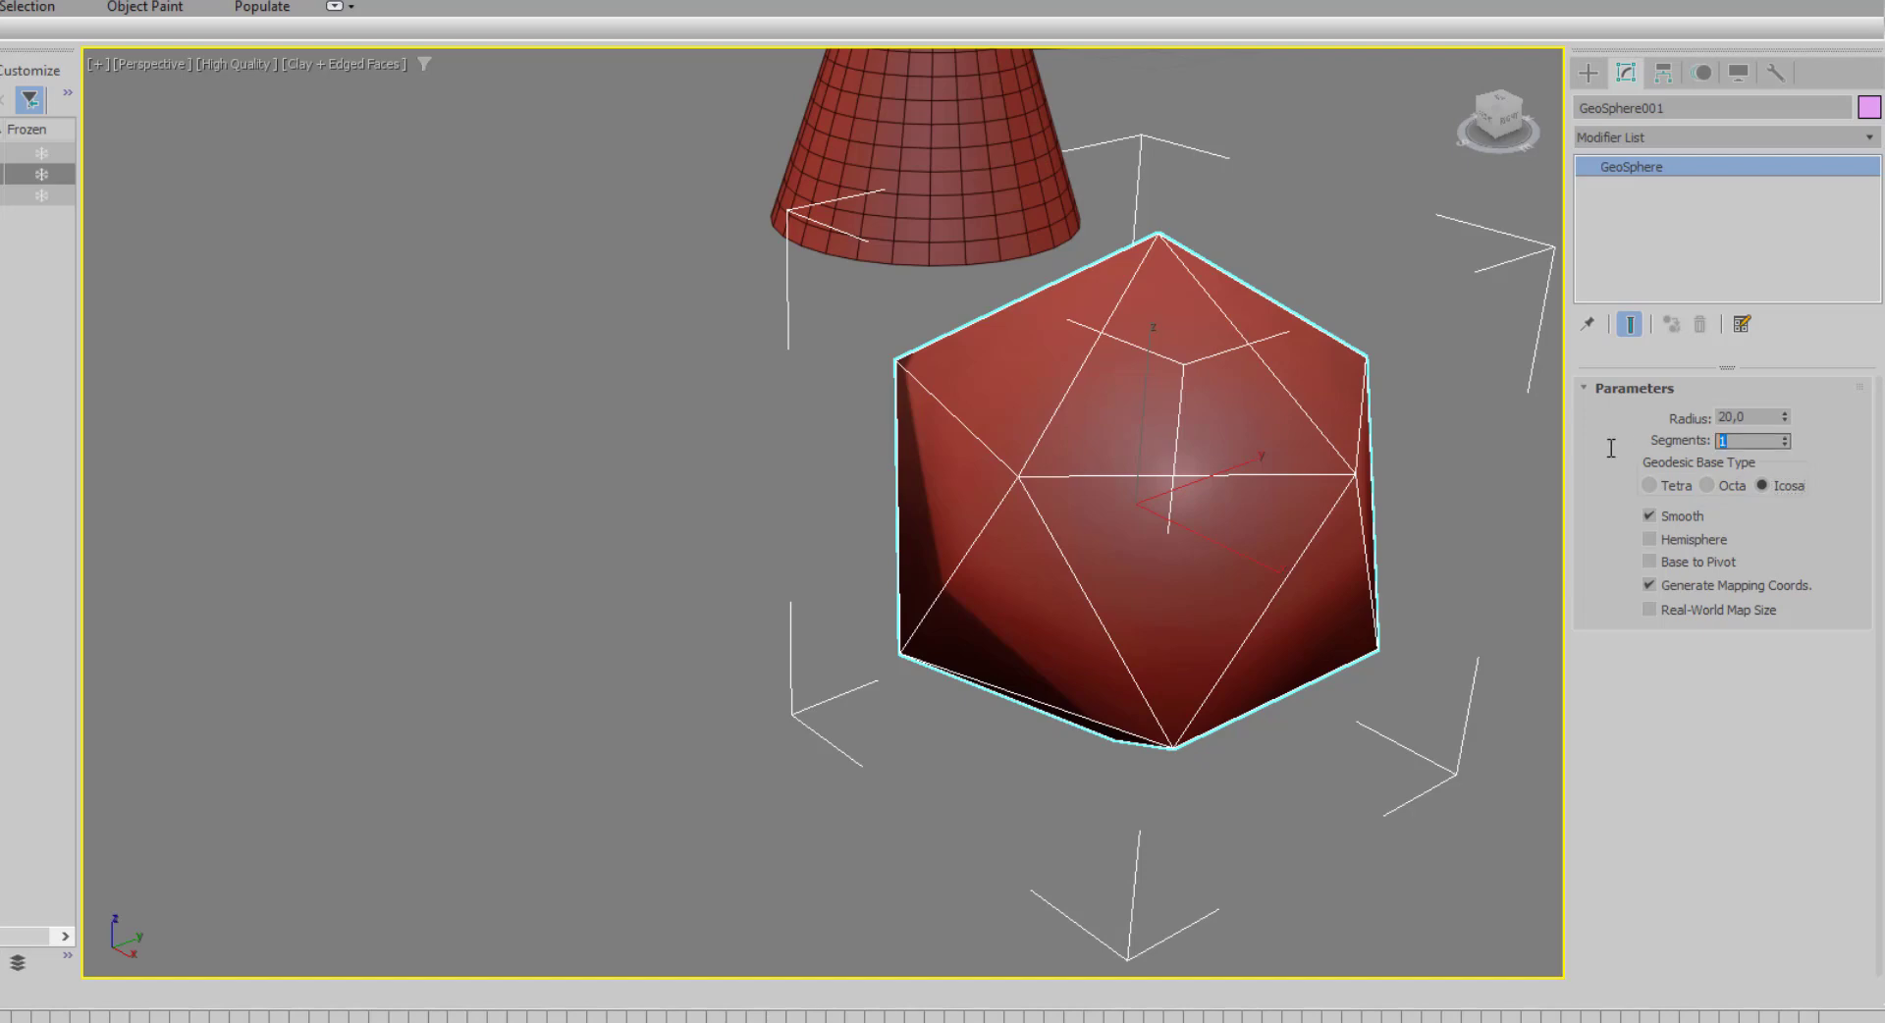
left_click(1786, 437)
left_click(1785, 437)
left_click(1785, 437)
left_click(1785, 437)
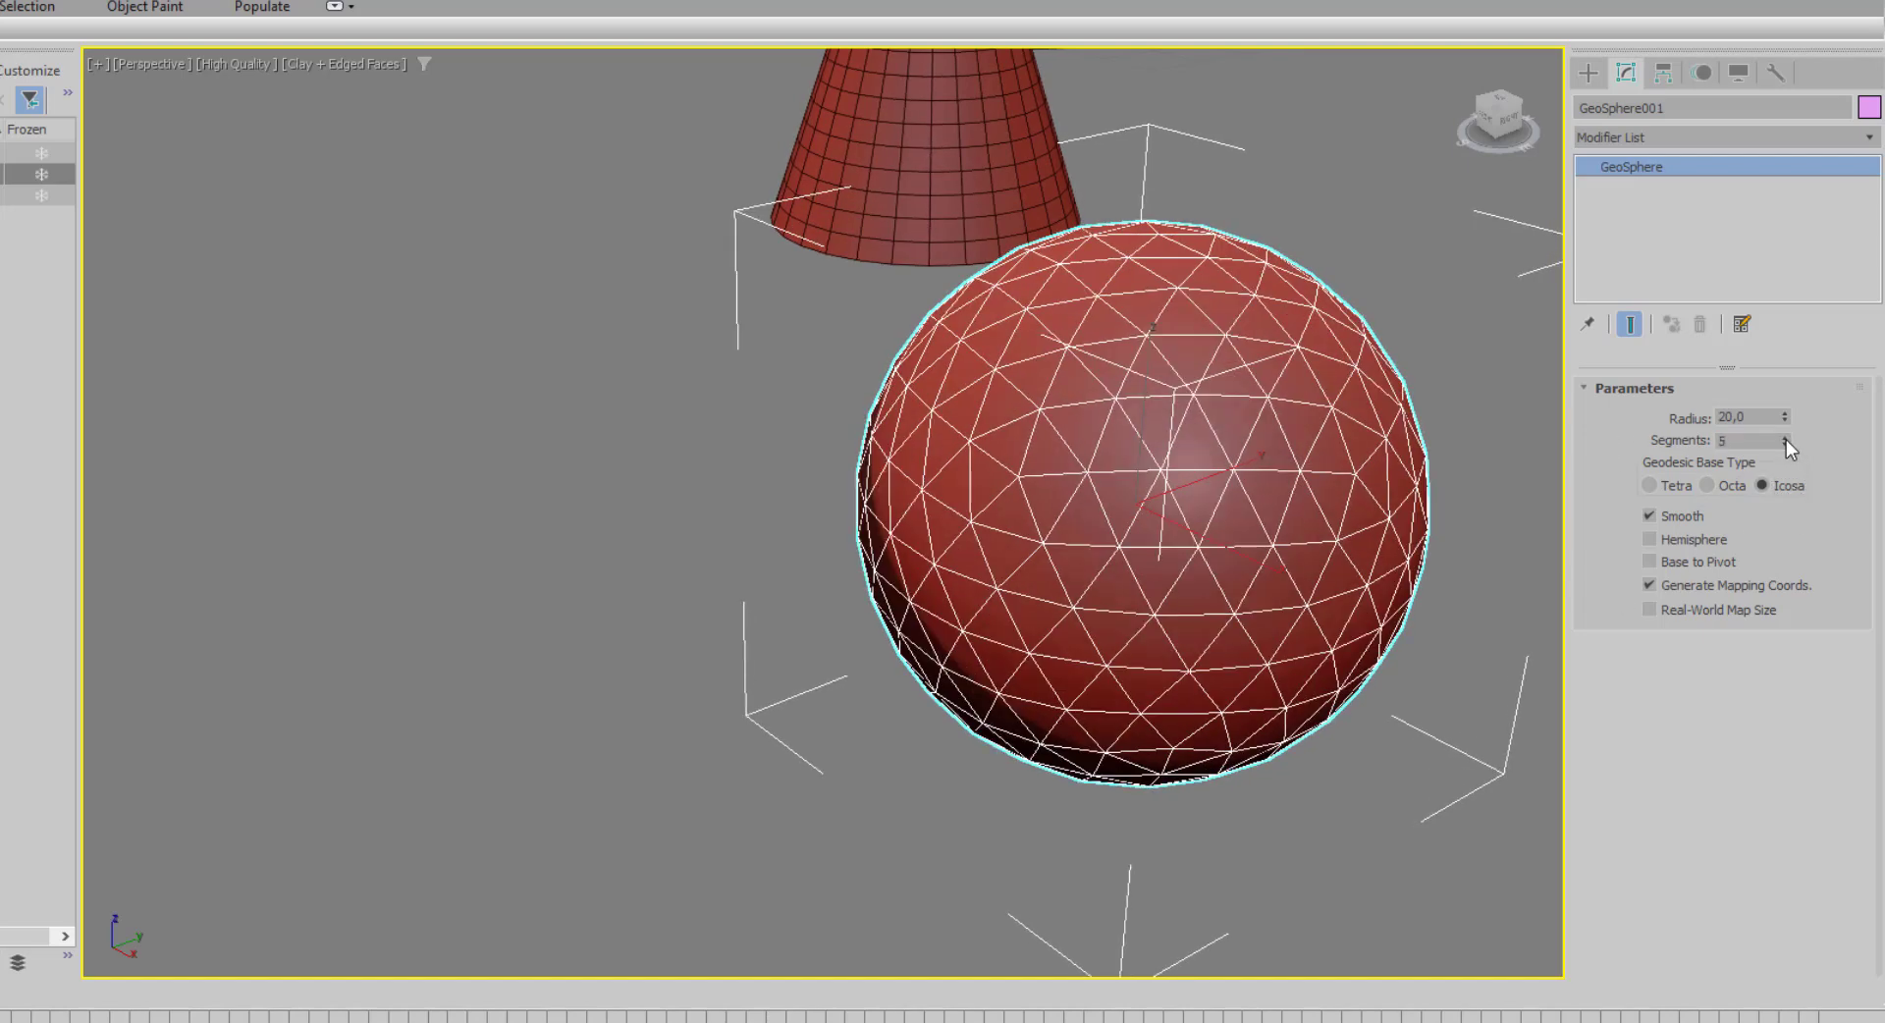
middle_click_drag(1341, 663, 1398, 668, "alt")
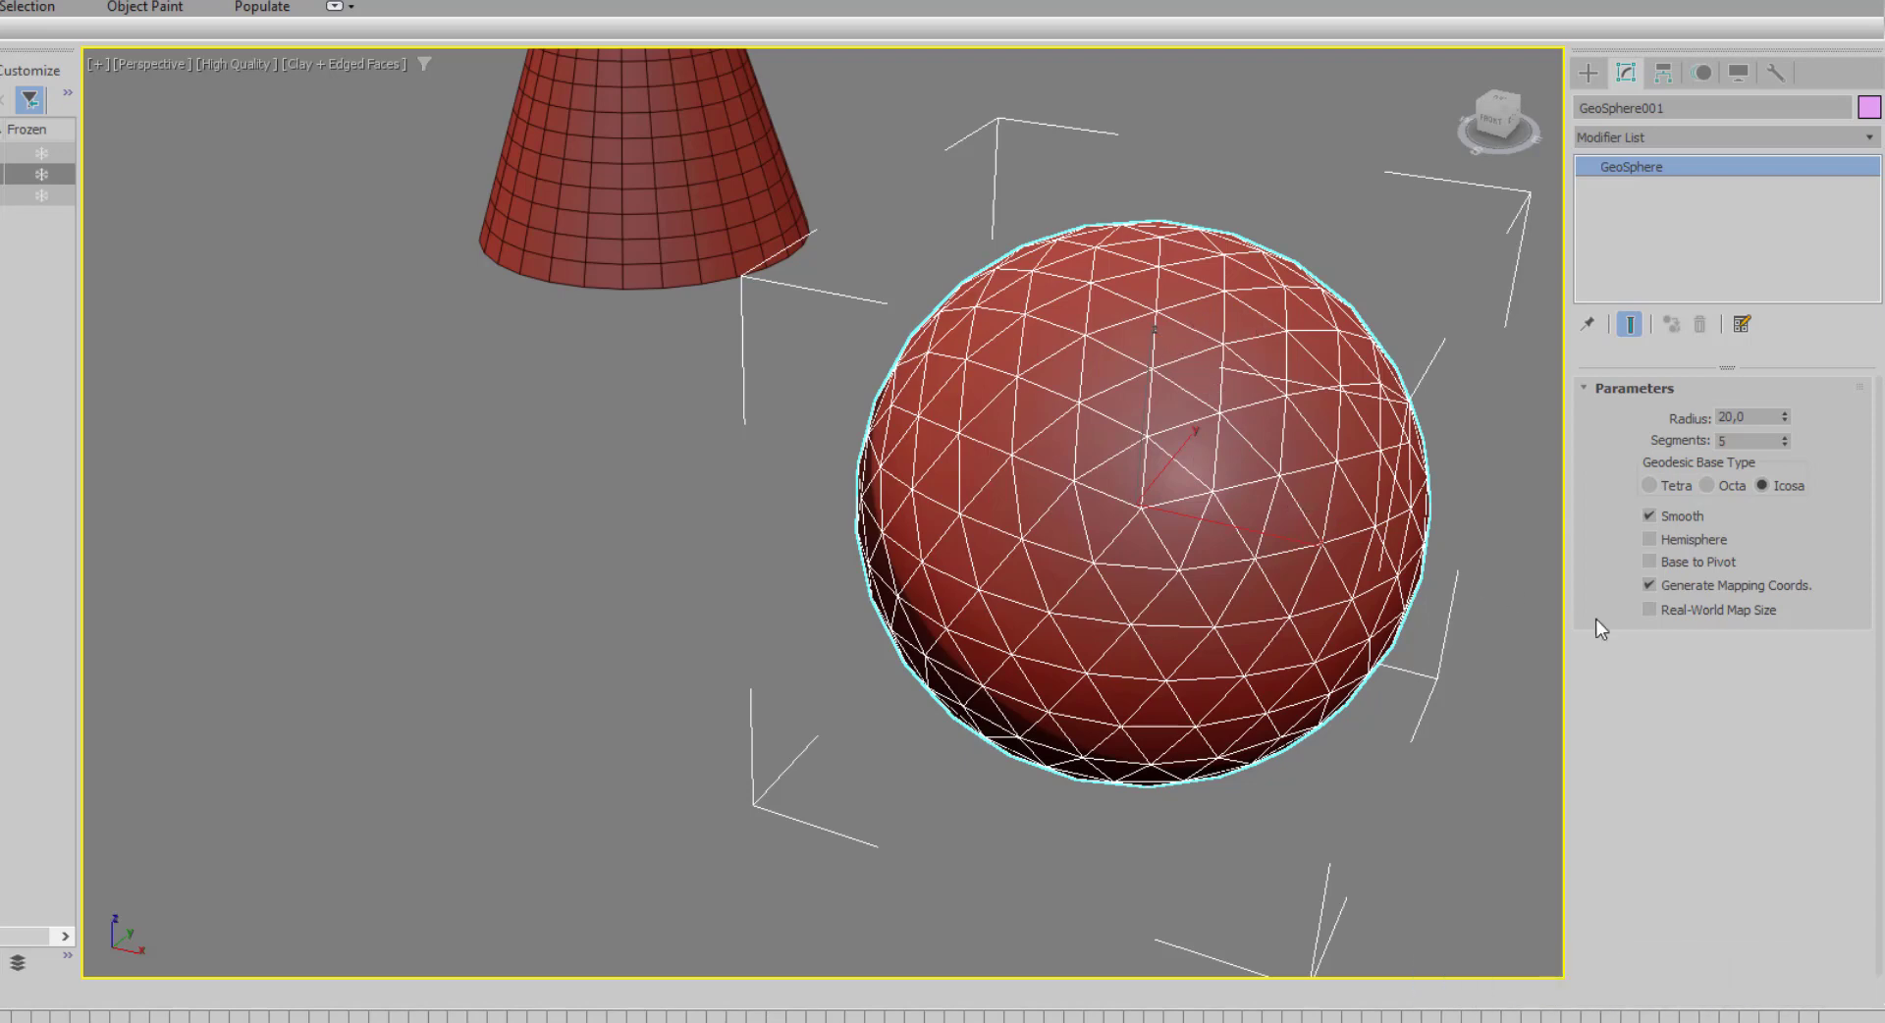
Turn Hemisphere on to inspect the half-sphere, then turn it off again.
middle_click_drag(1320, 627, 1261, 627)
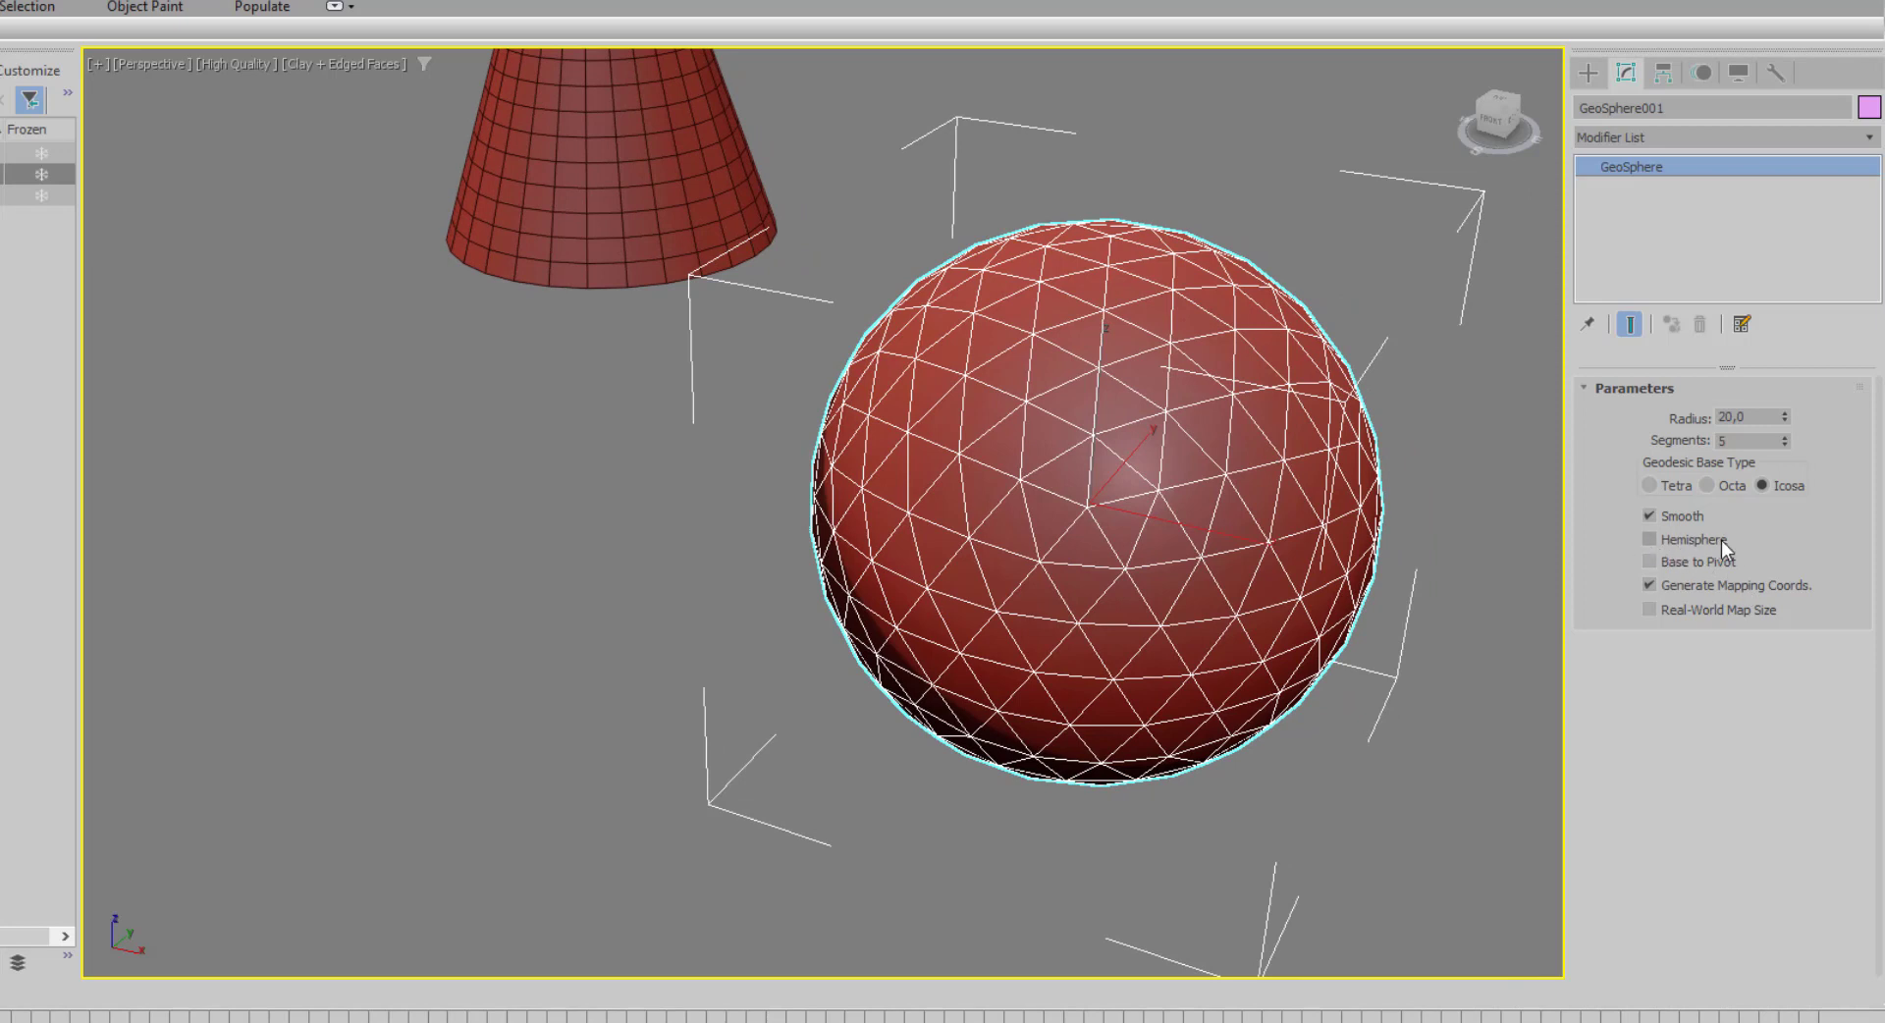
left_click(1649, 539)
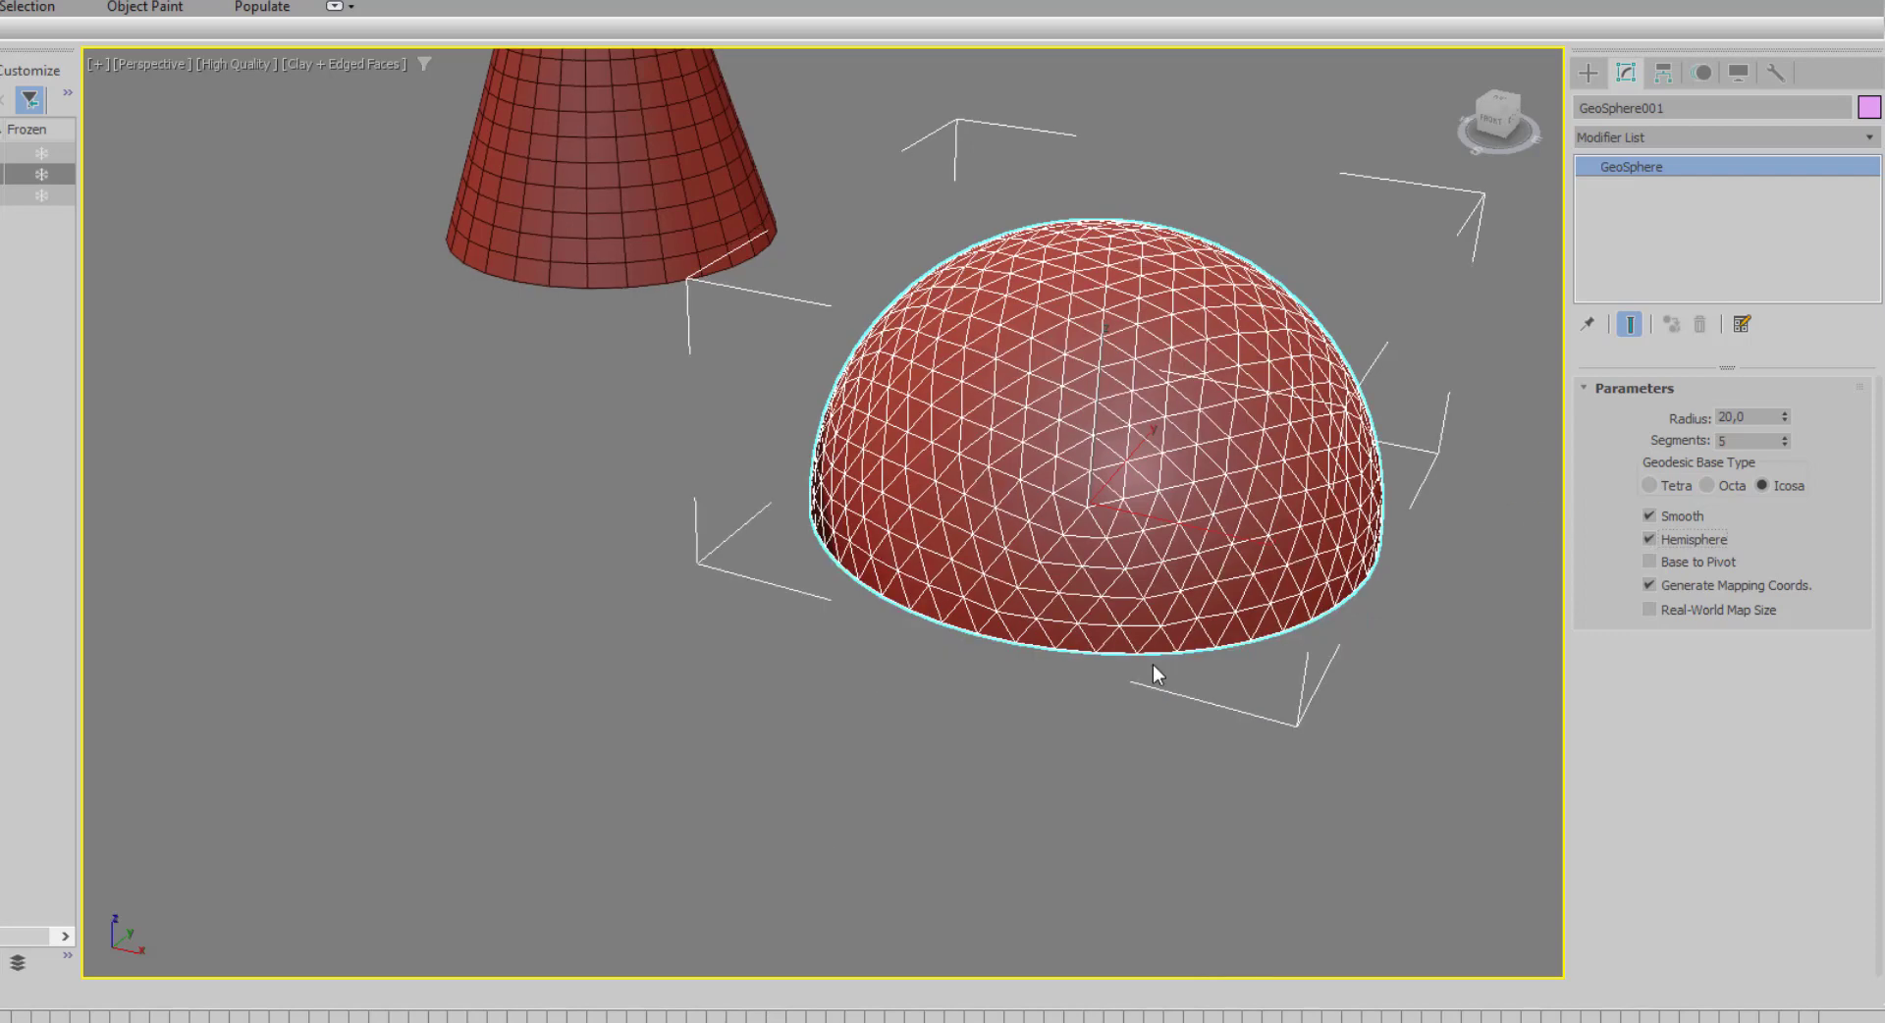
mouse_move(1170, 661)
middle_mouse_down("alt")
mouse_move(1129, 670)
mouse_move(1247, 692)
middle_mouse_up("alt")
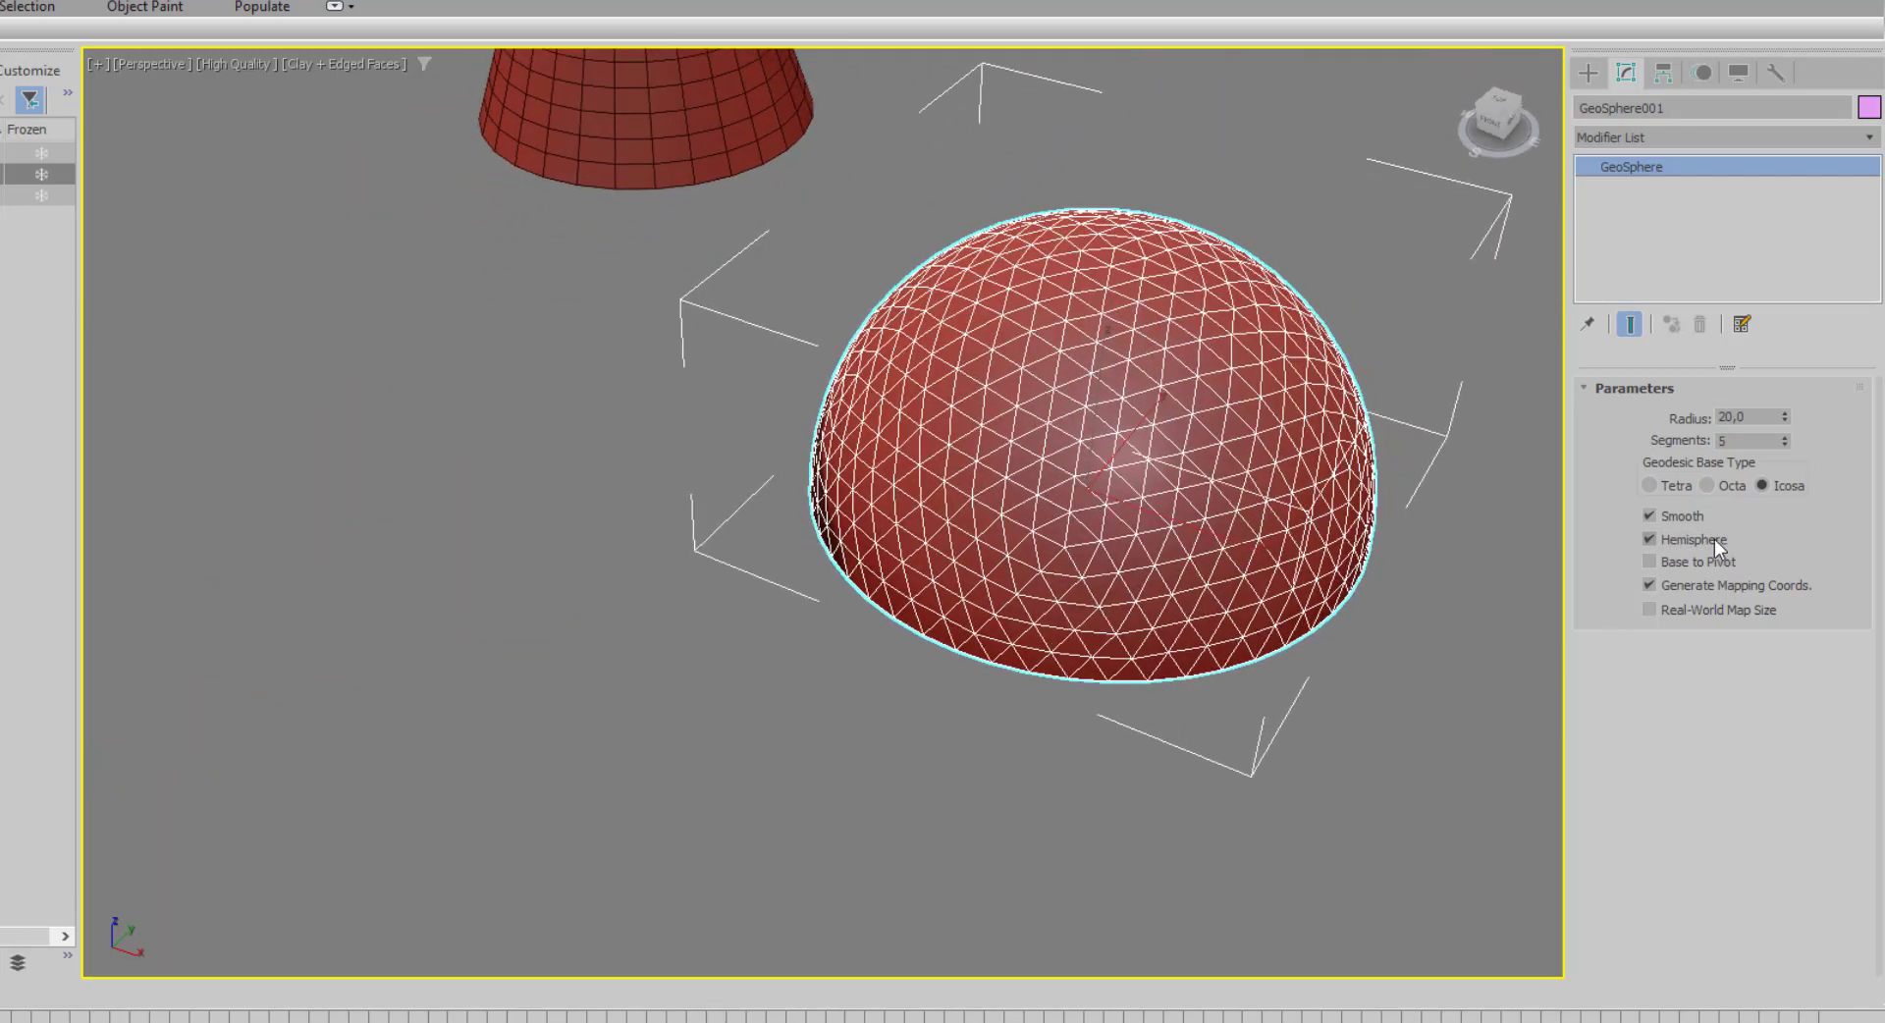
left_click(1649, 538)
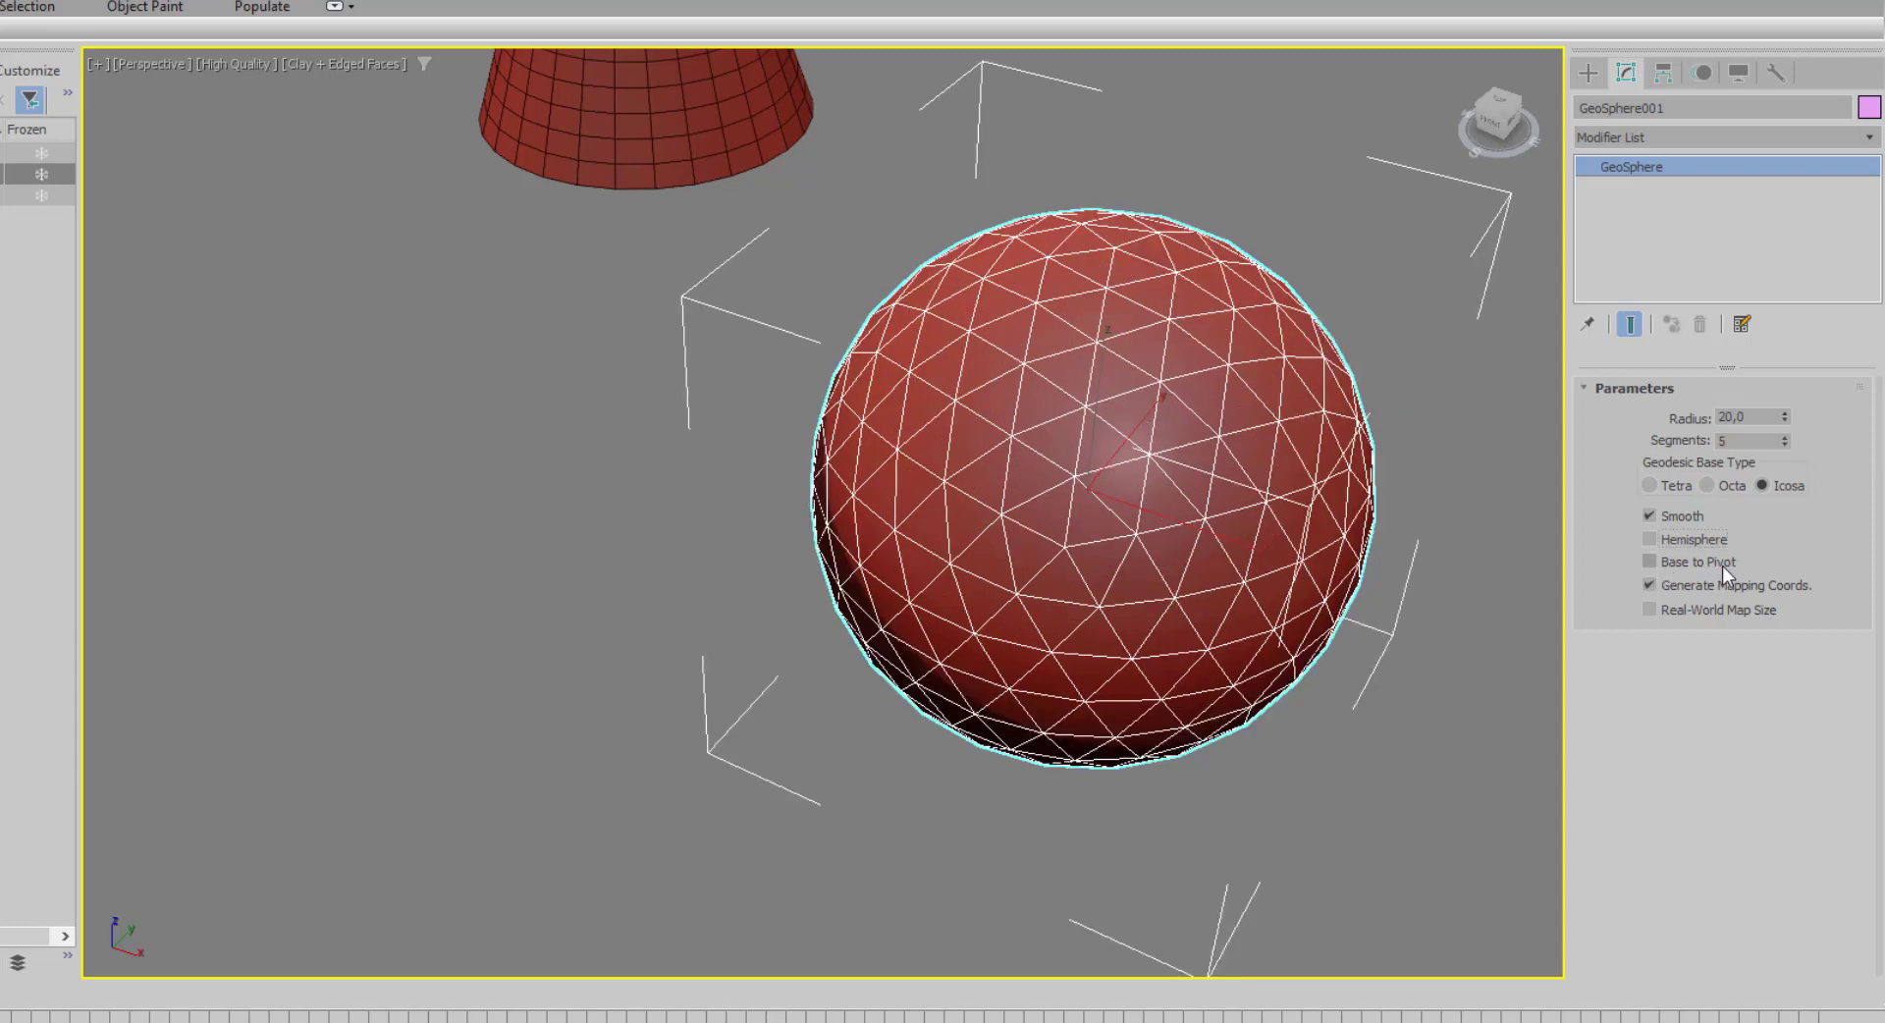
key("f")
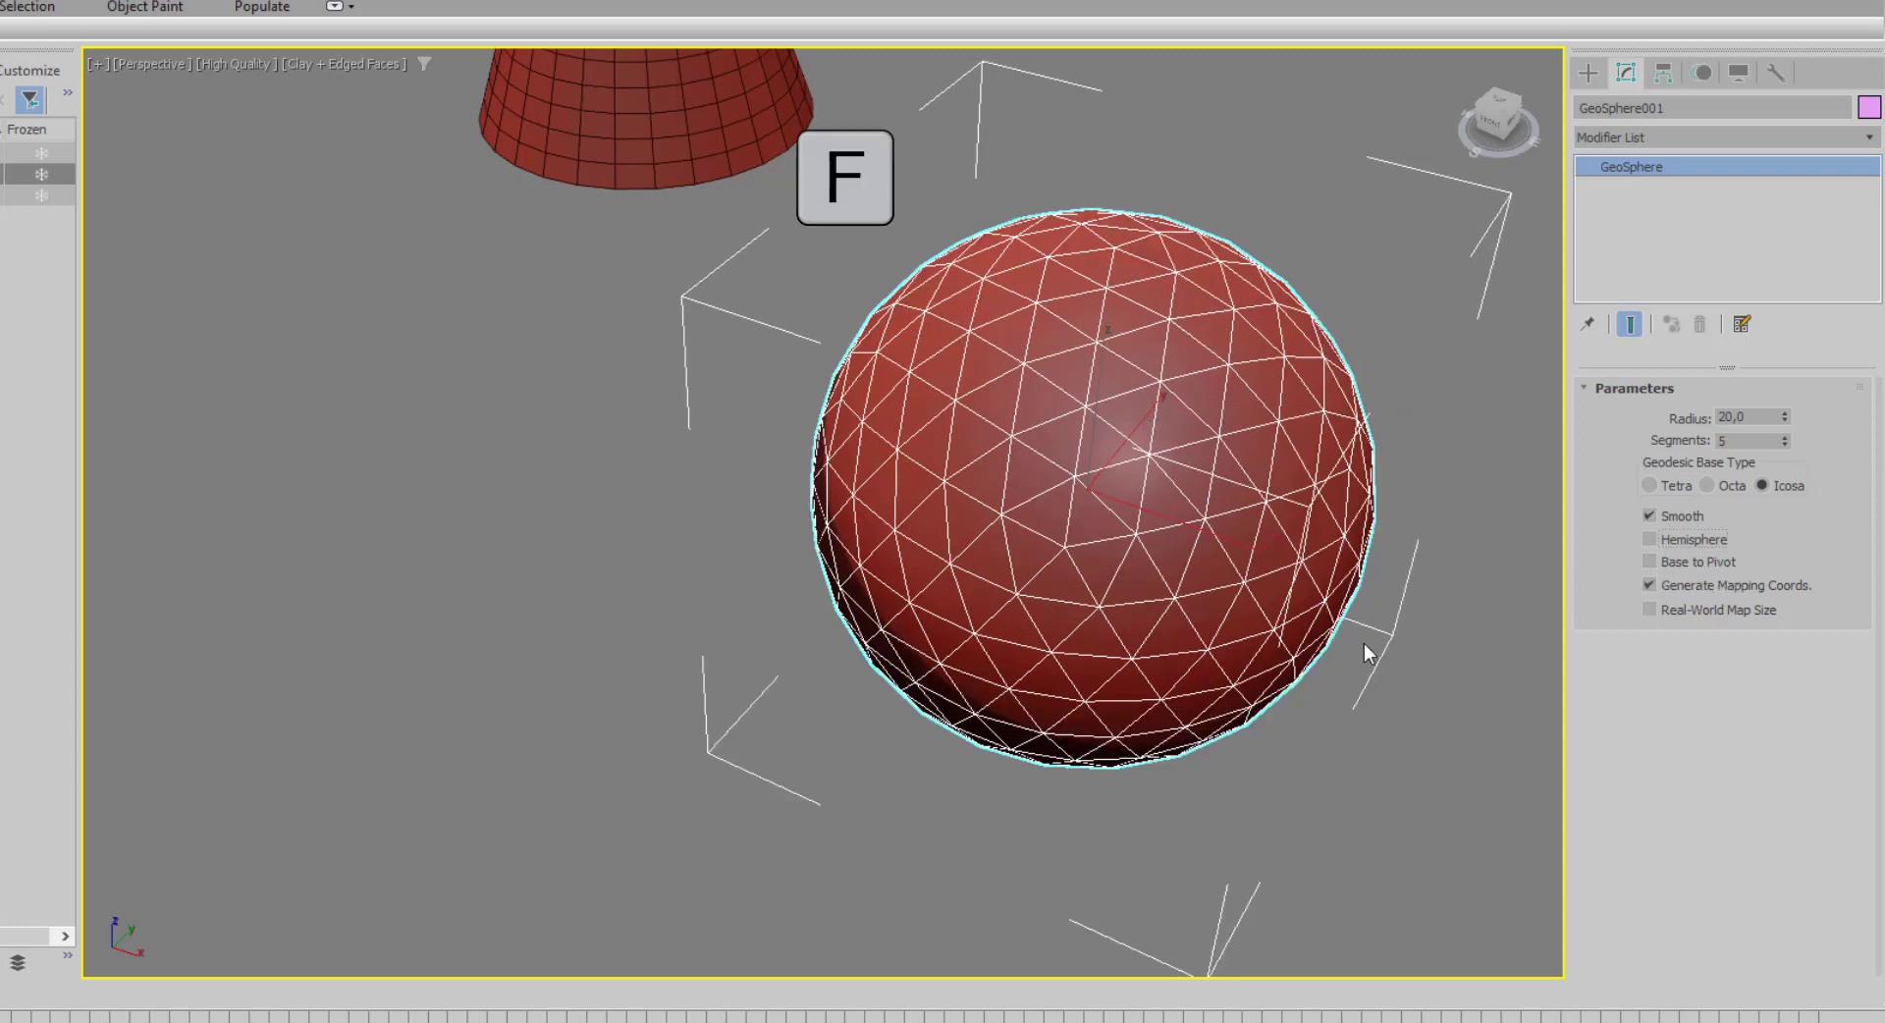
middle_click_drag(1162, 650, 805, 651)
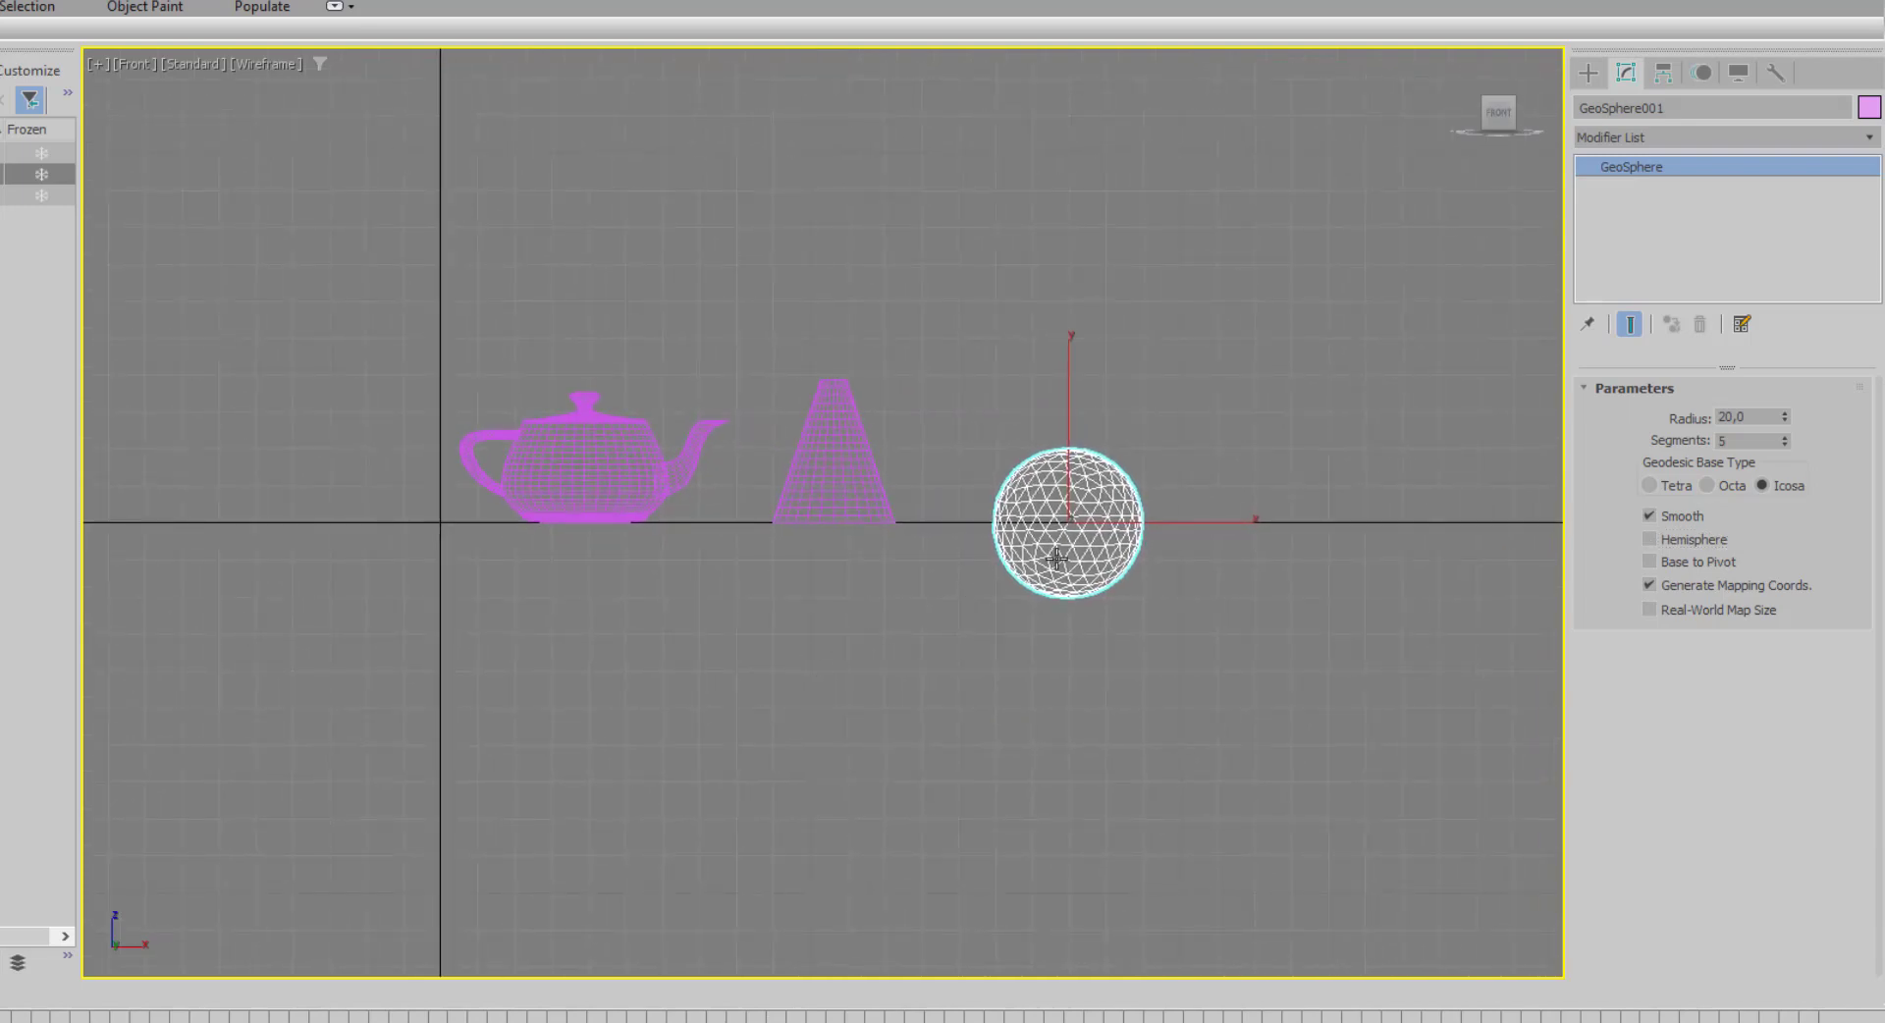
scroll(1058, 558, "up", 5)
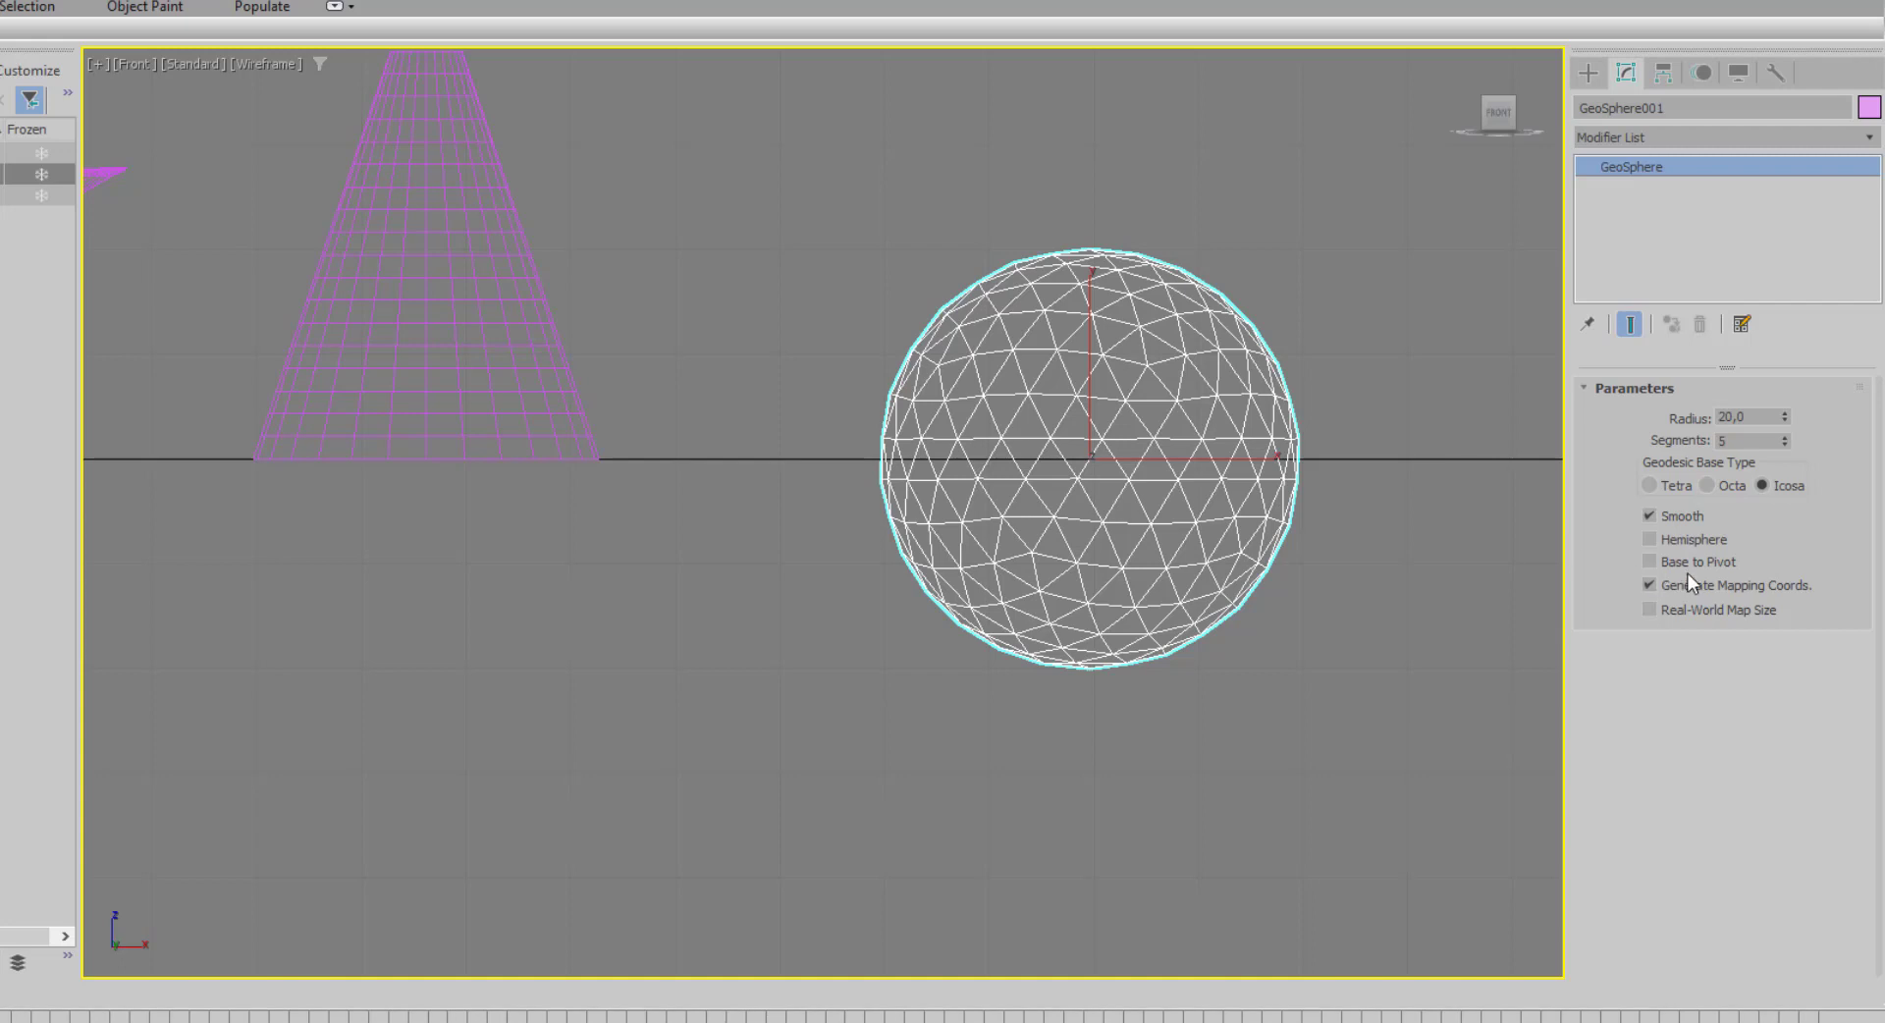
left_click(1650, 562)
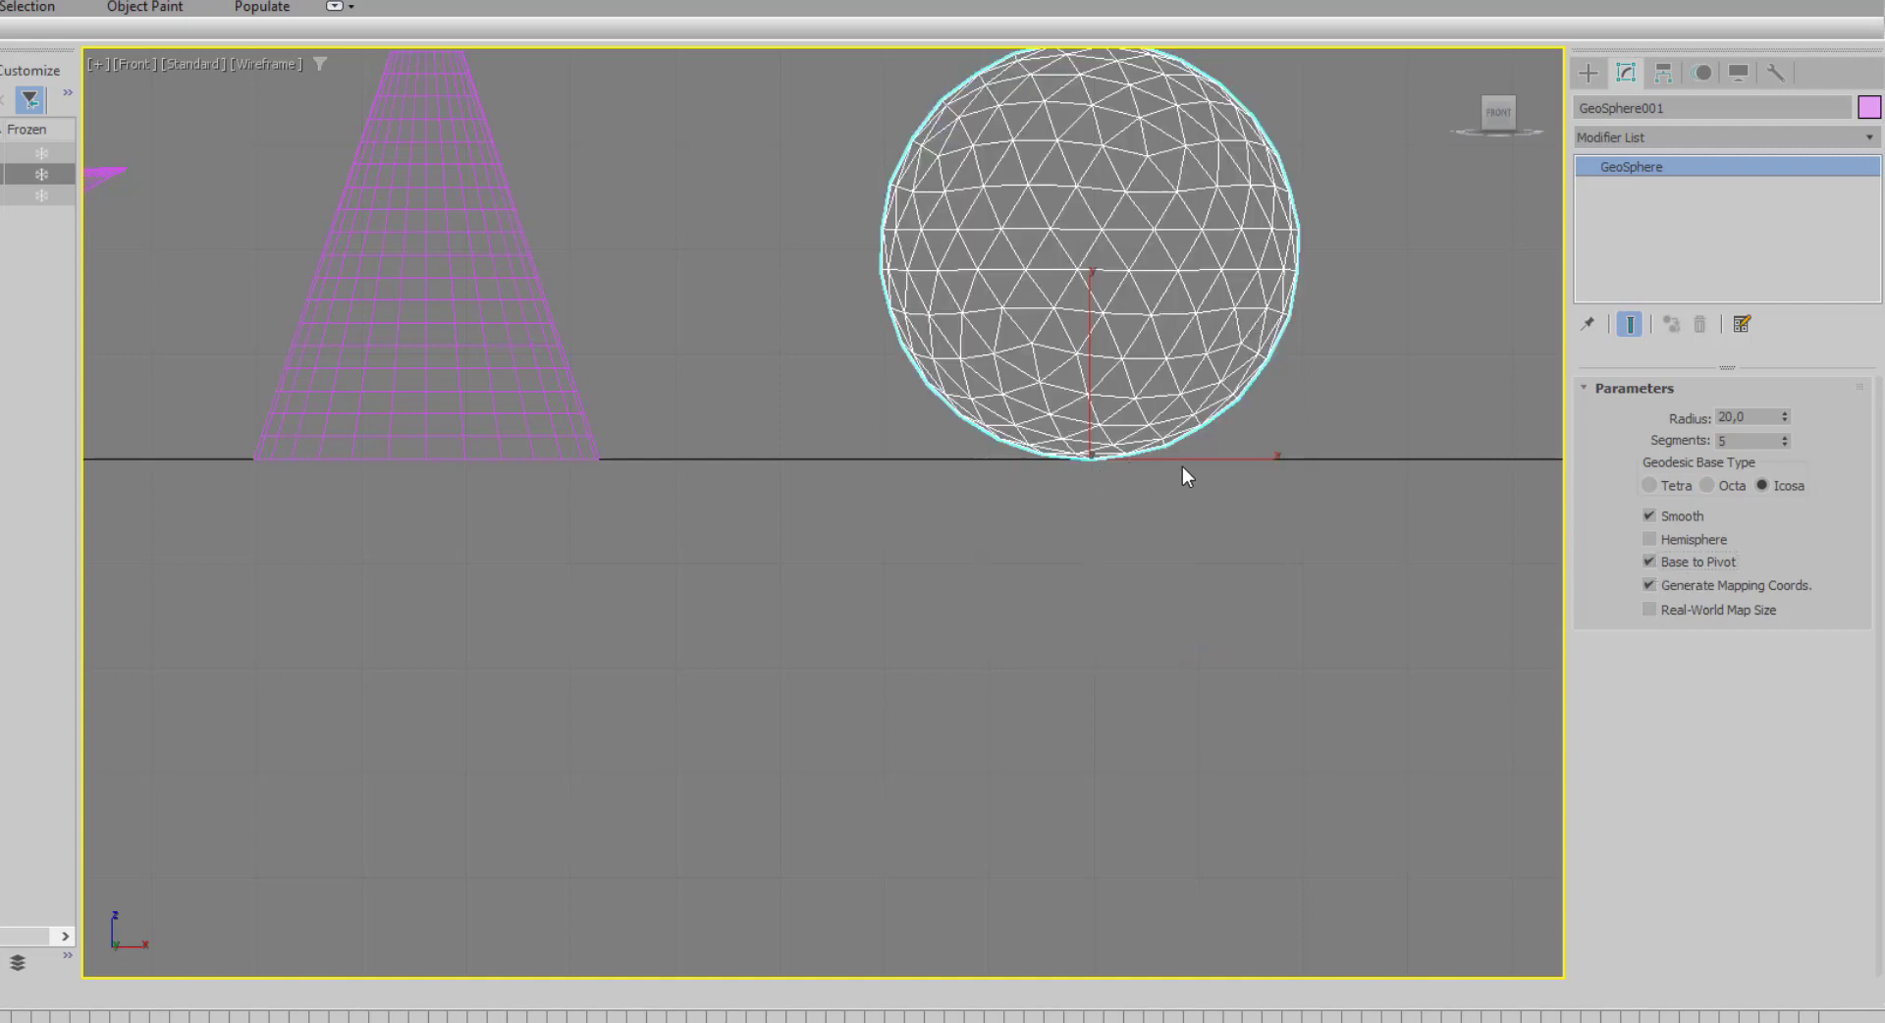
left_click(1650, 560)
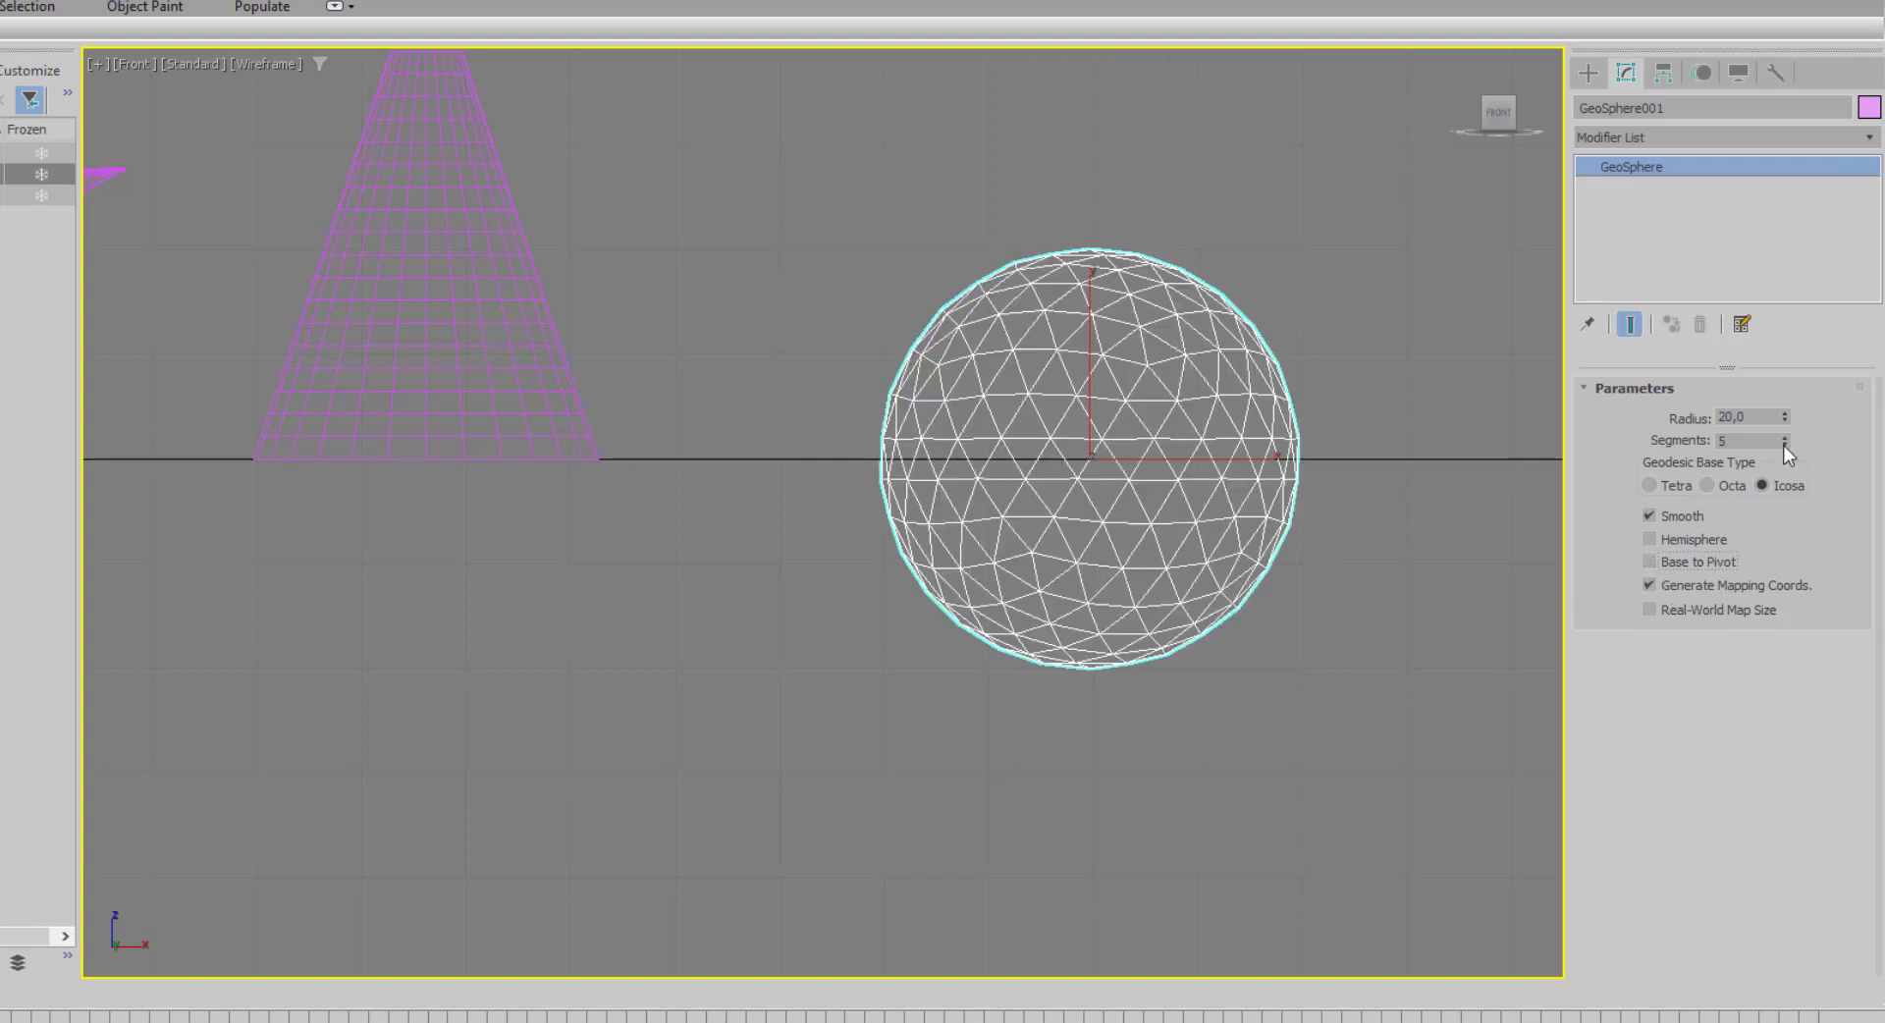
Create Tube001 right of the geosphere with outer radius 12,558, inner radius 7,039 and height 17,927.
key("p")
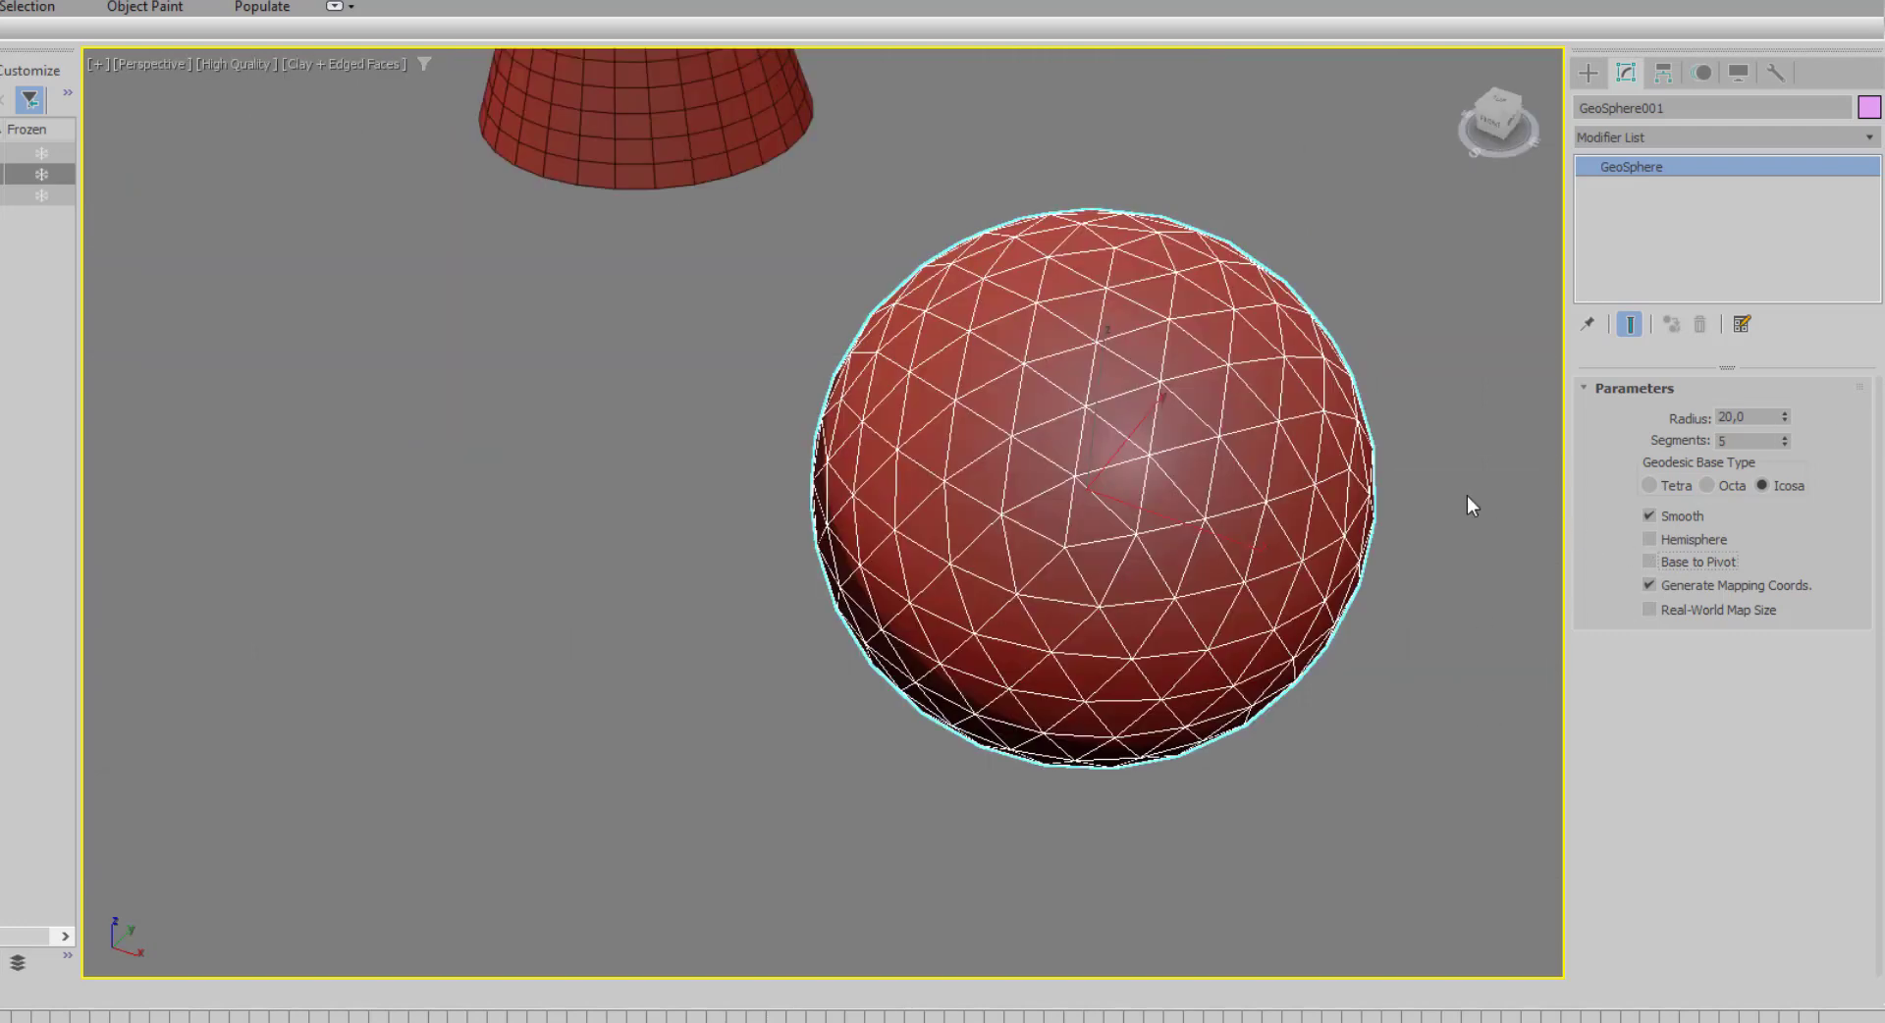
middle_click_drag(1223, 631, 1090, 631)
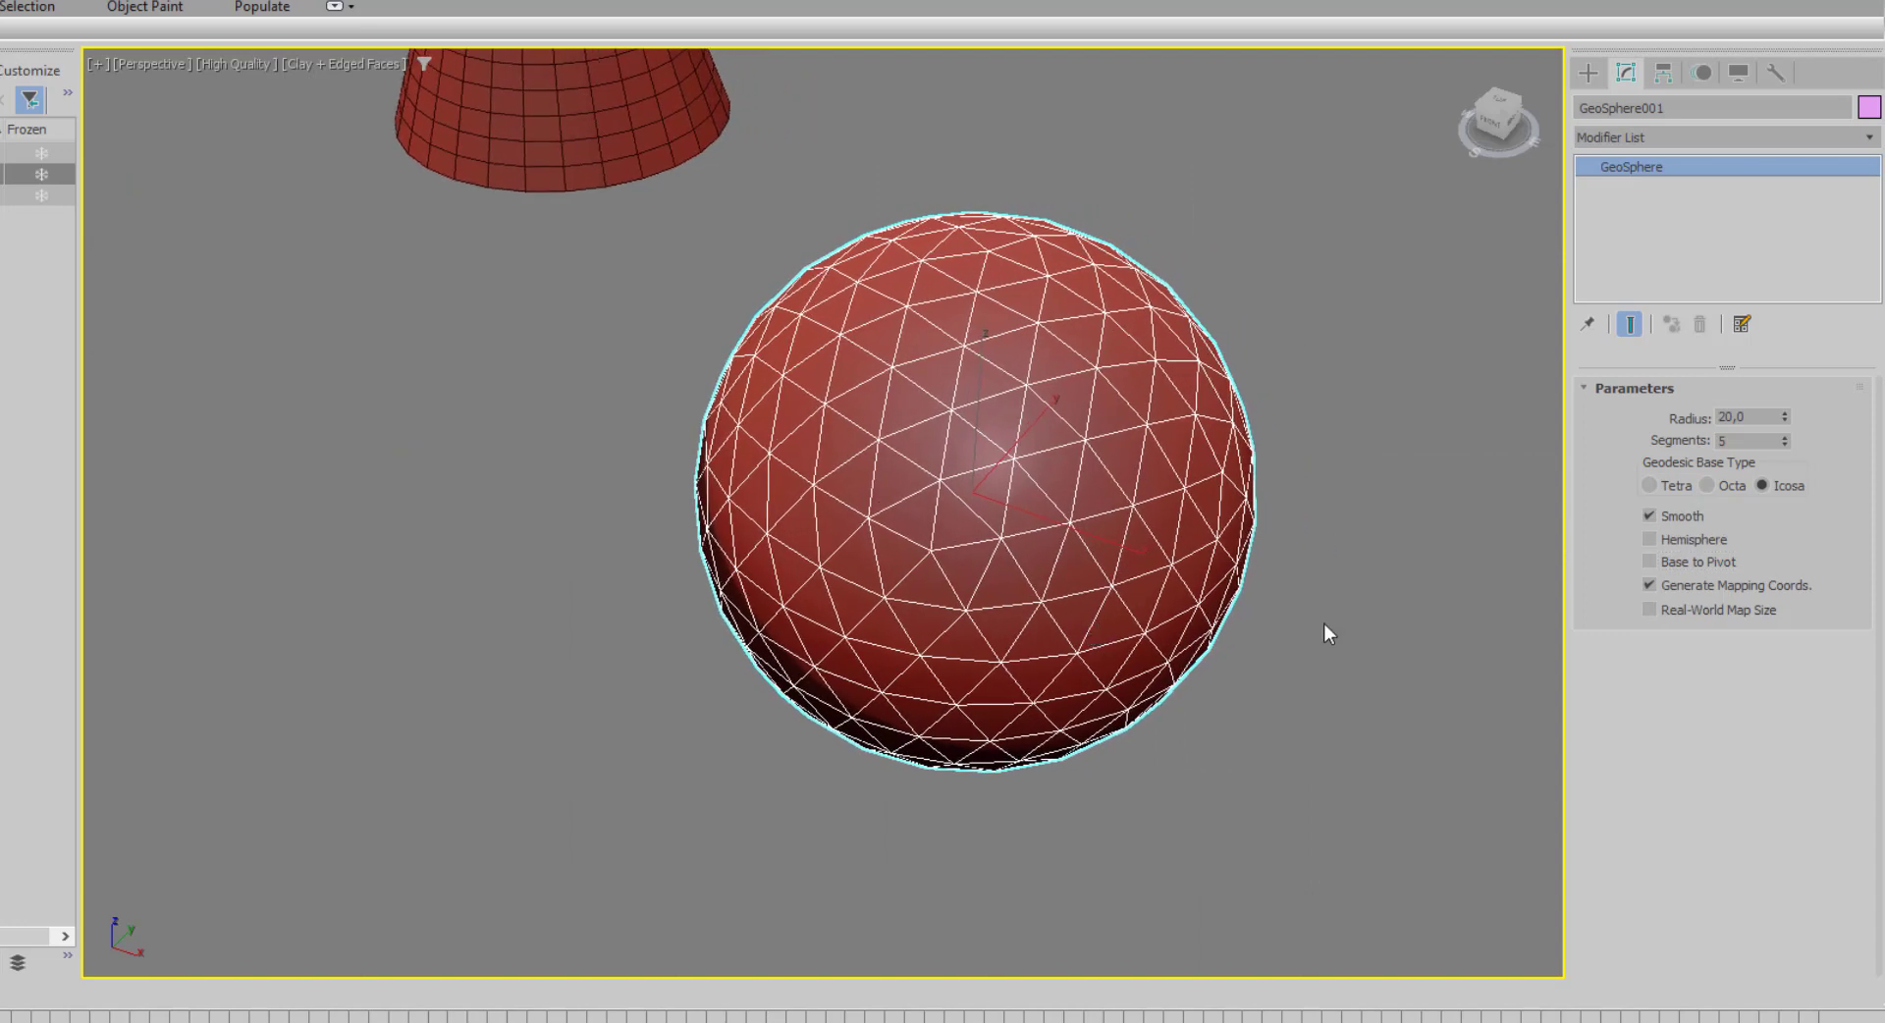
middle_click_drag(1323, 621, 1018, 624)
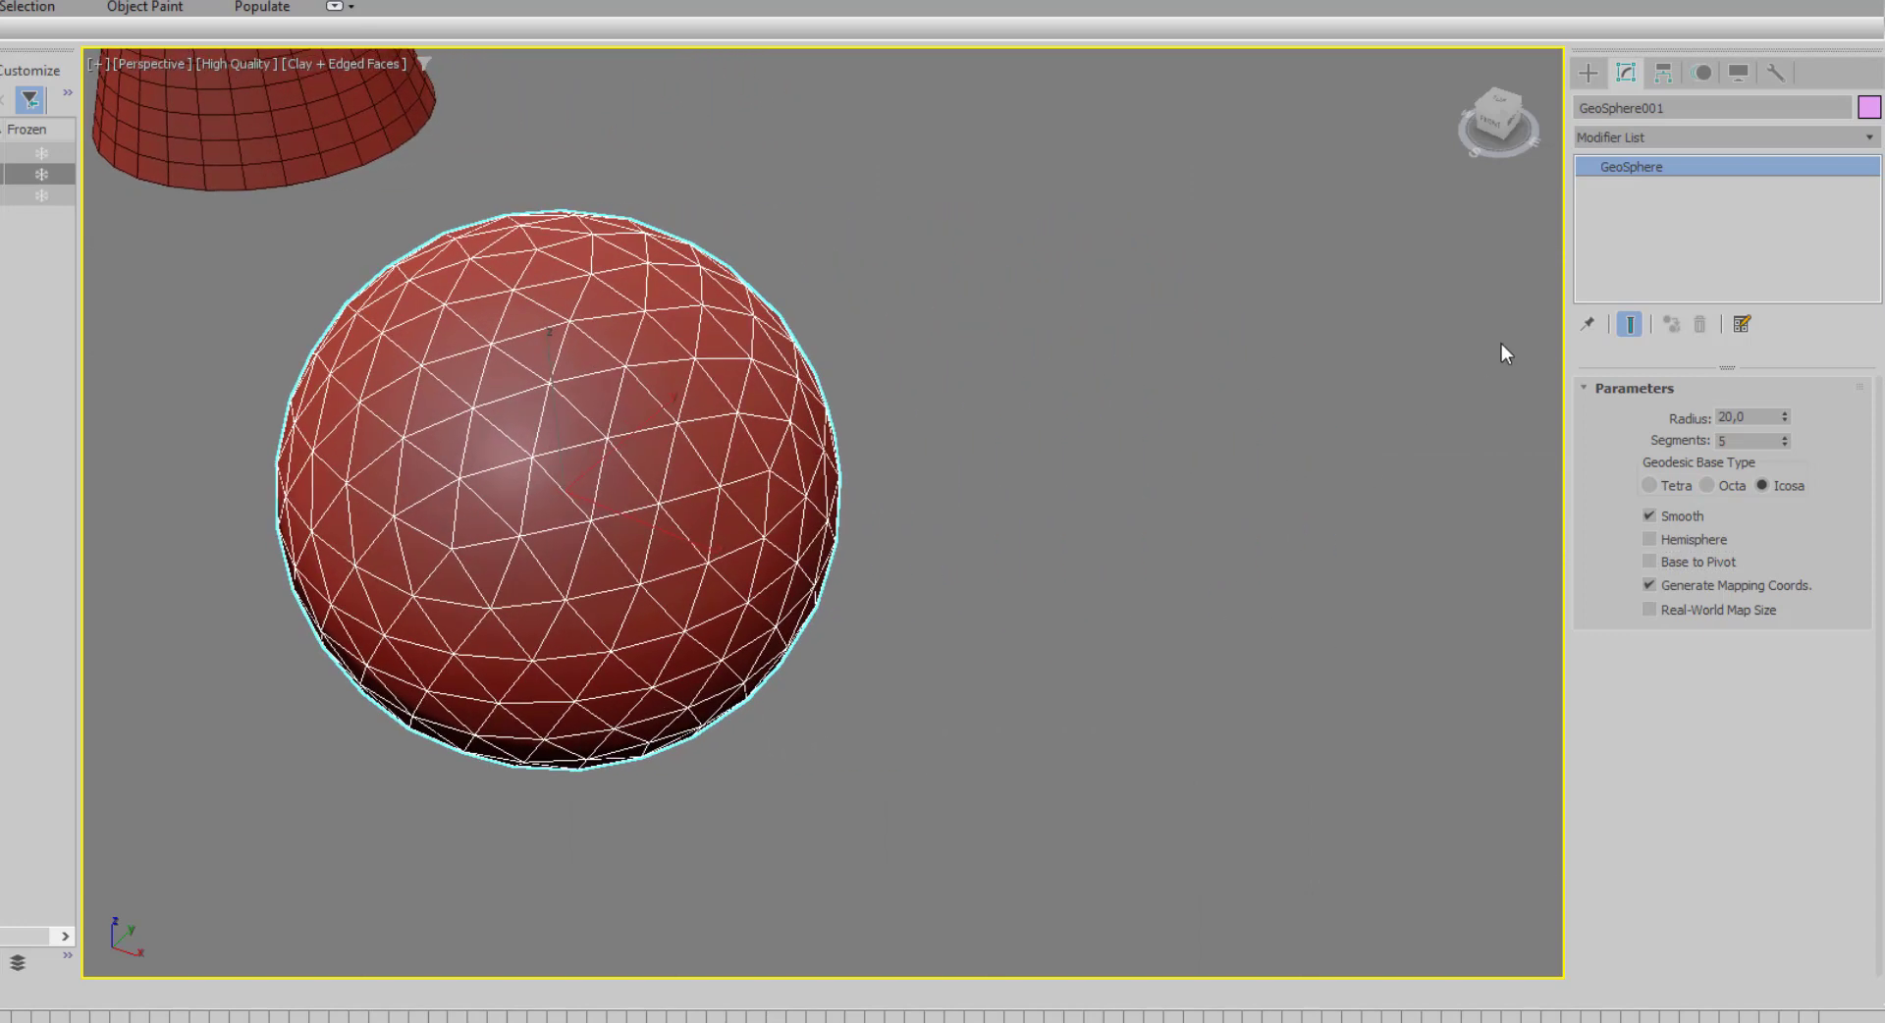
left_click(1589, 75)
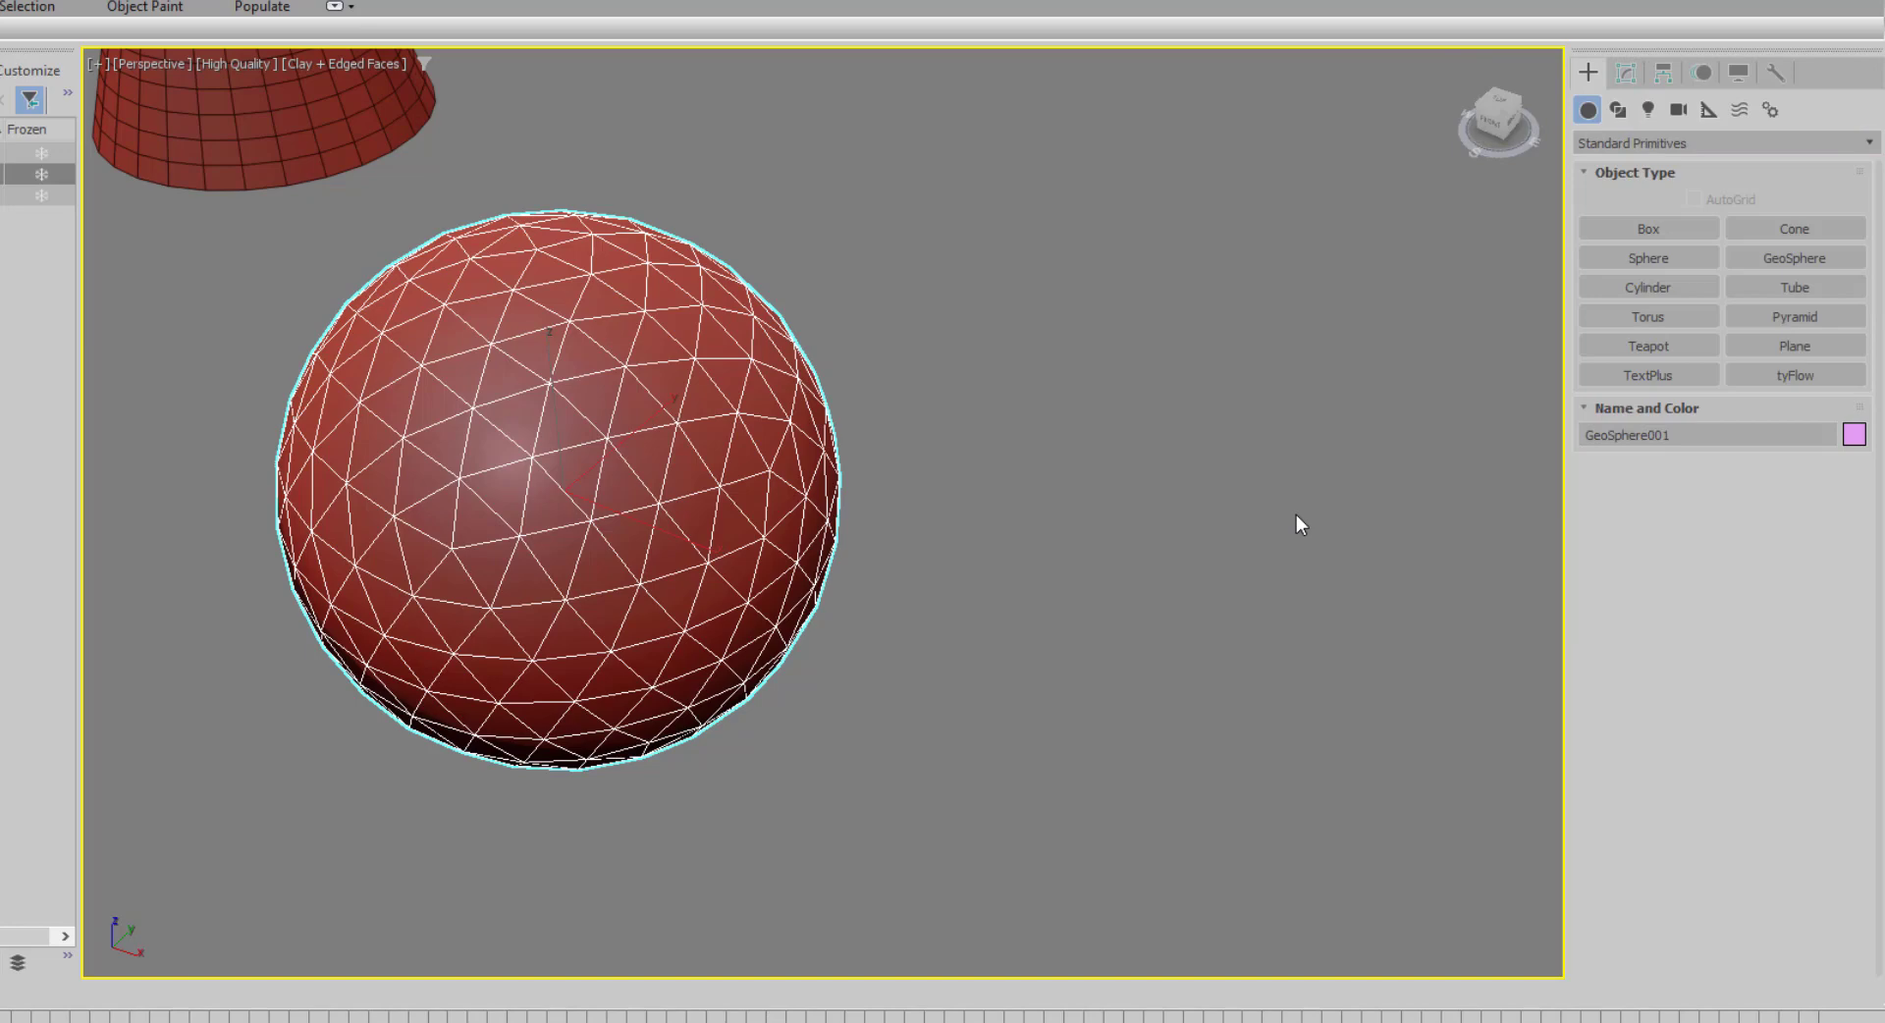
left_click(1794, 258)
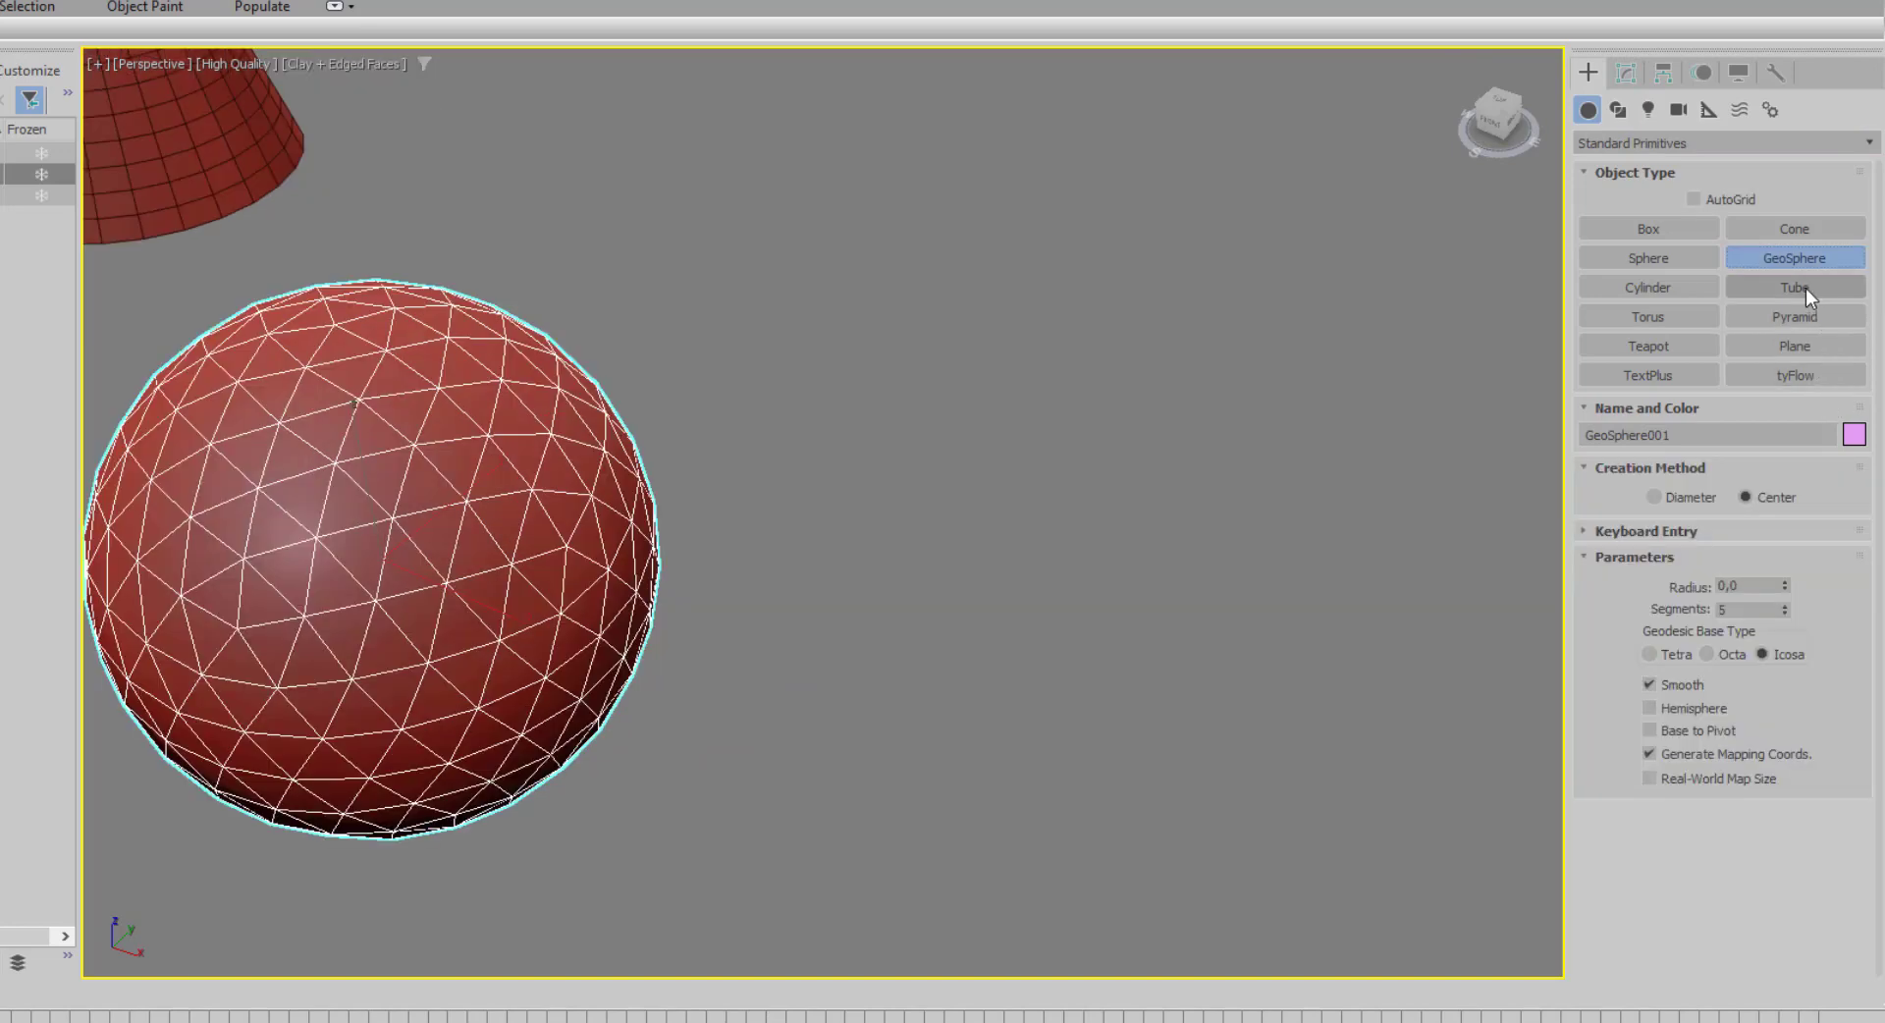
left_click(1806, 287)
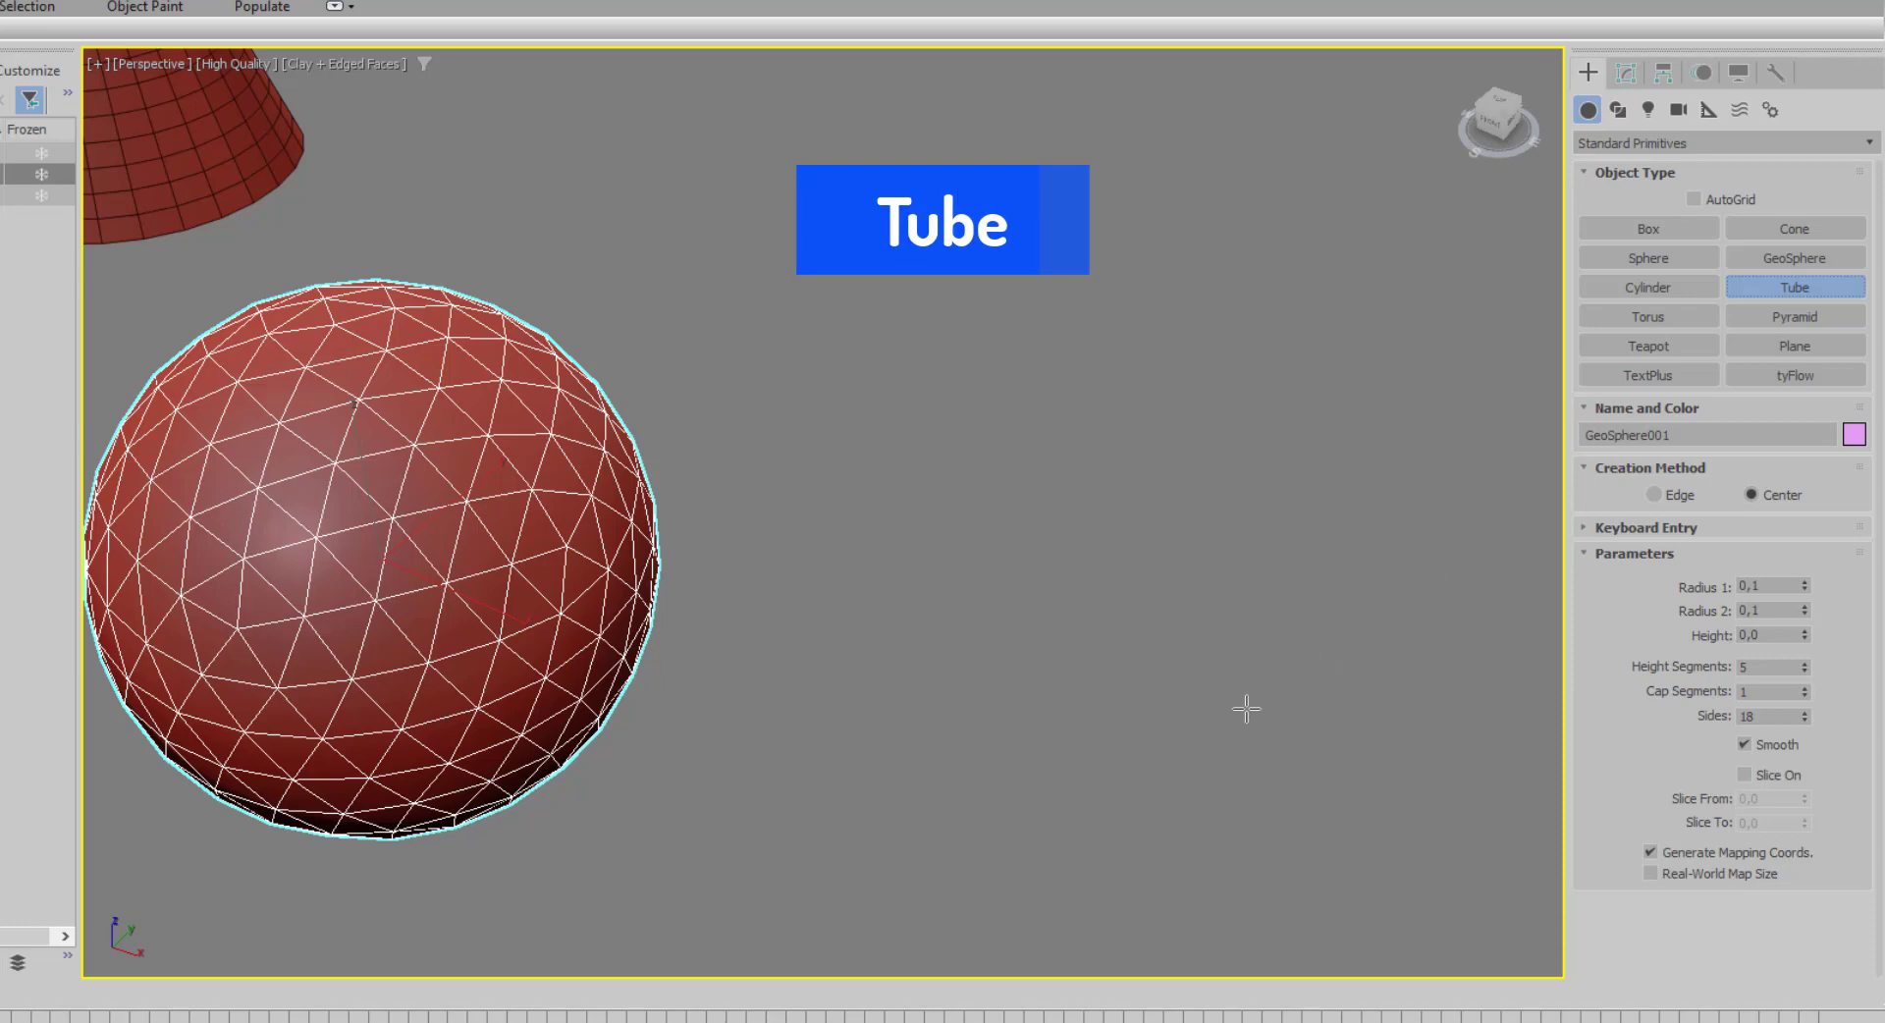
left_click_drag(1247, 709, 1292, 855)
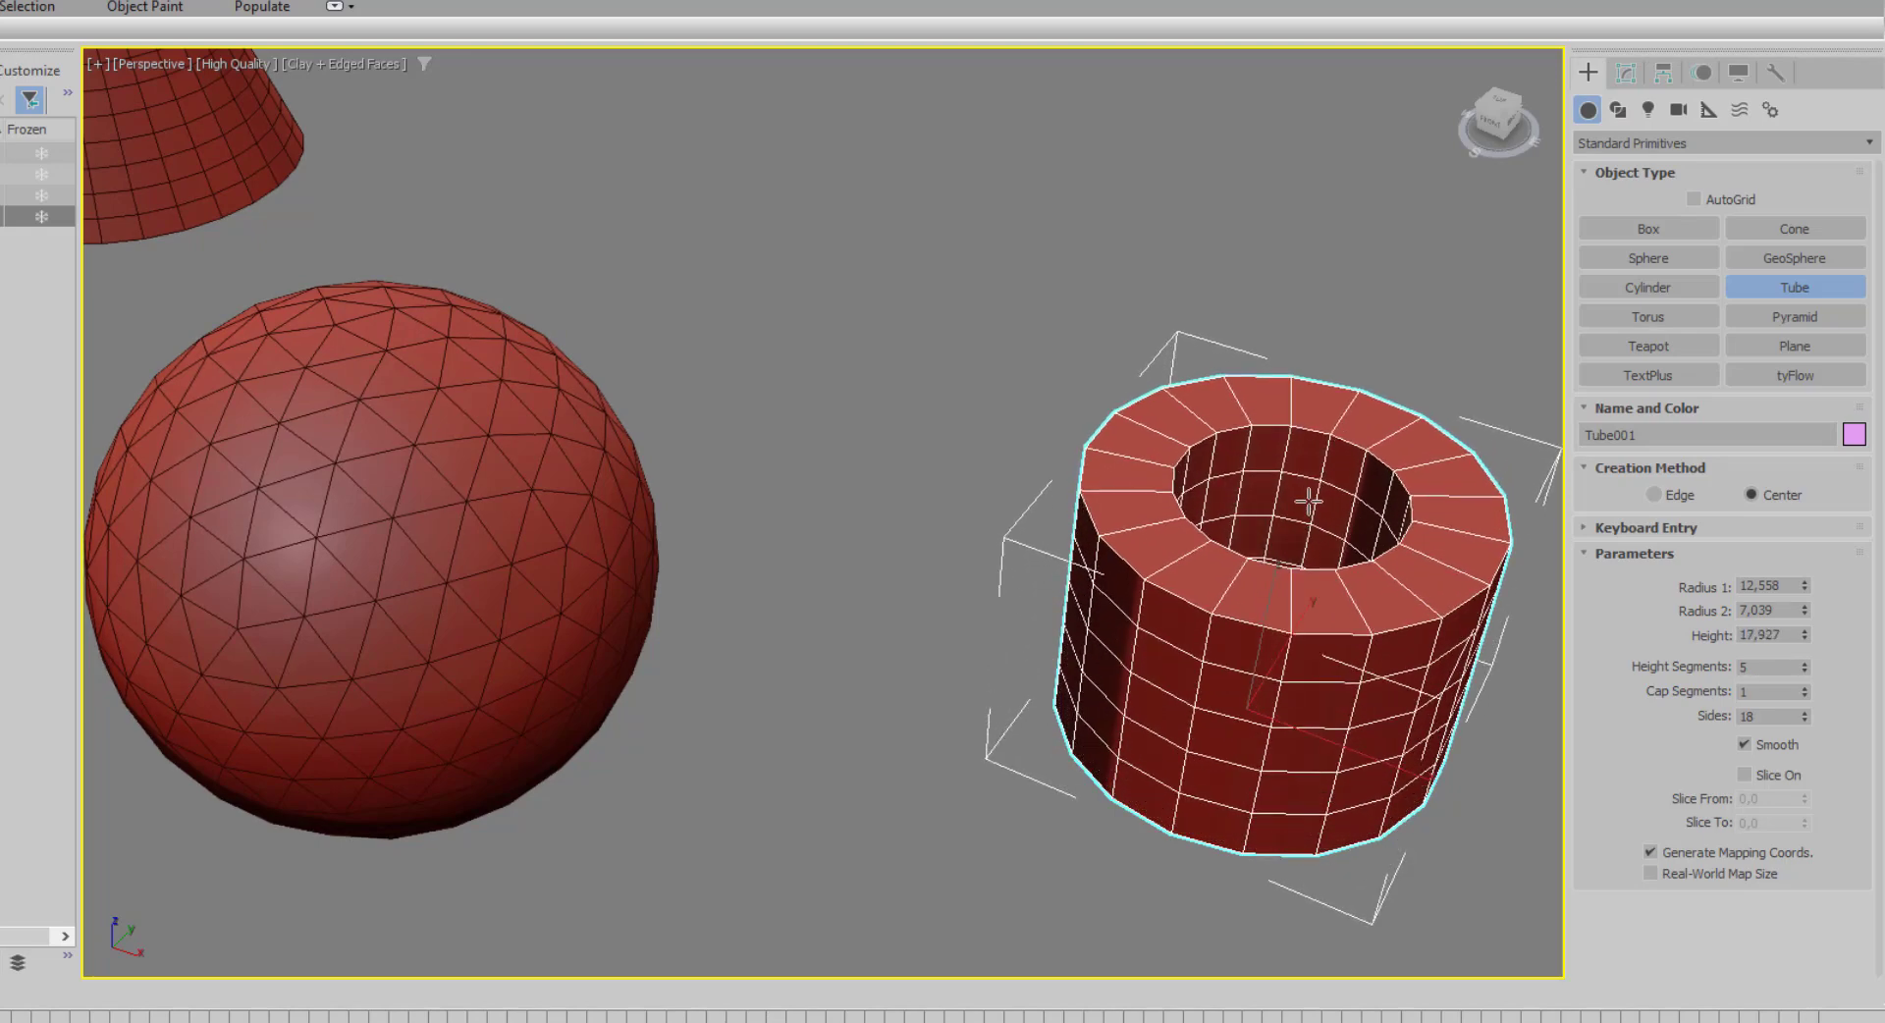
left_click(1309, 500)
right_click(1309, 501)
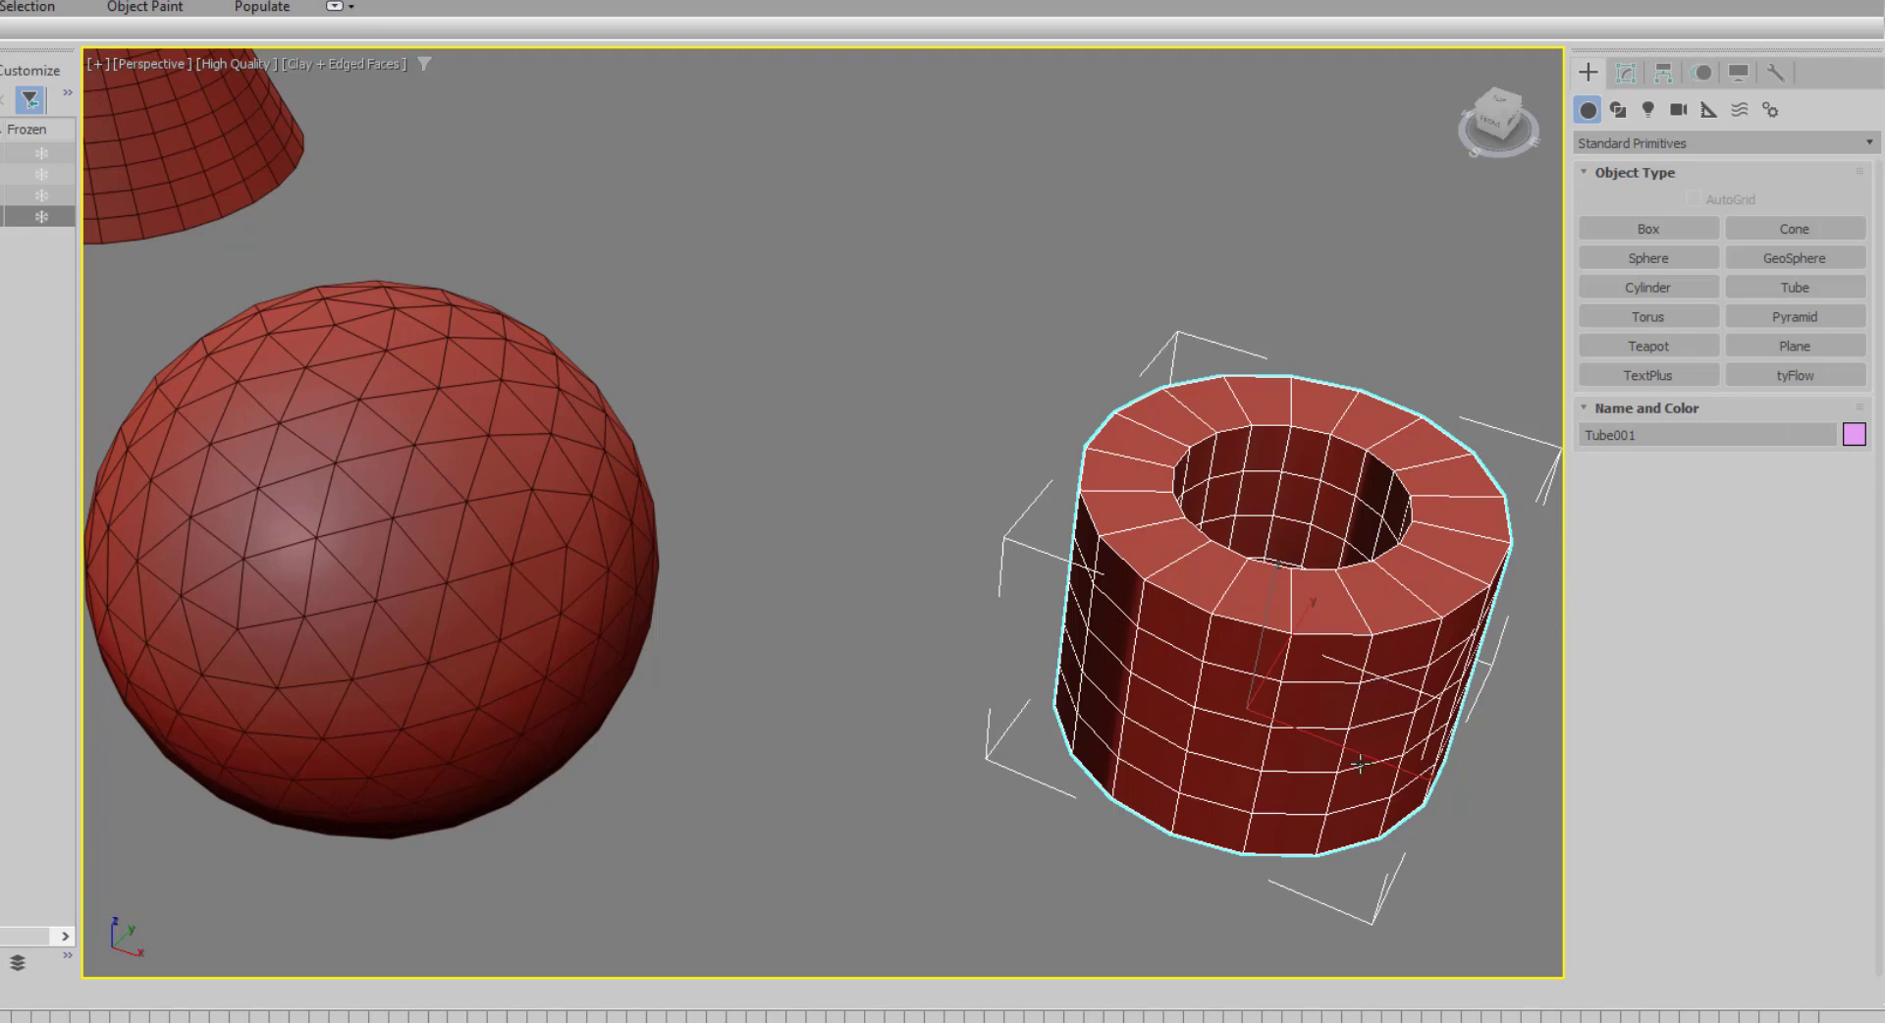
Set the tube's radius 1 to 12,306 and radius 2 to 7,321, with 8 height and 2 cap segments.
middle_click_drag(1353, 763, 1319, 752)
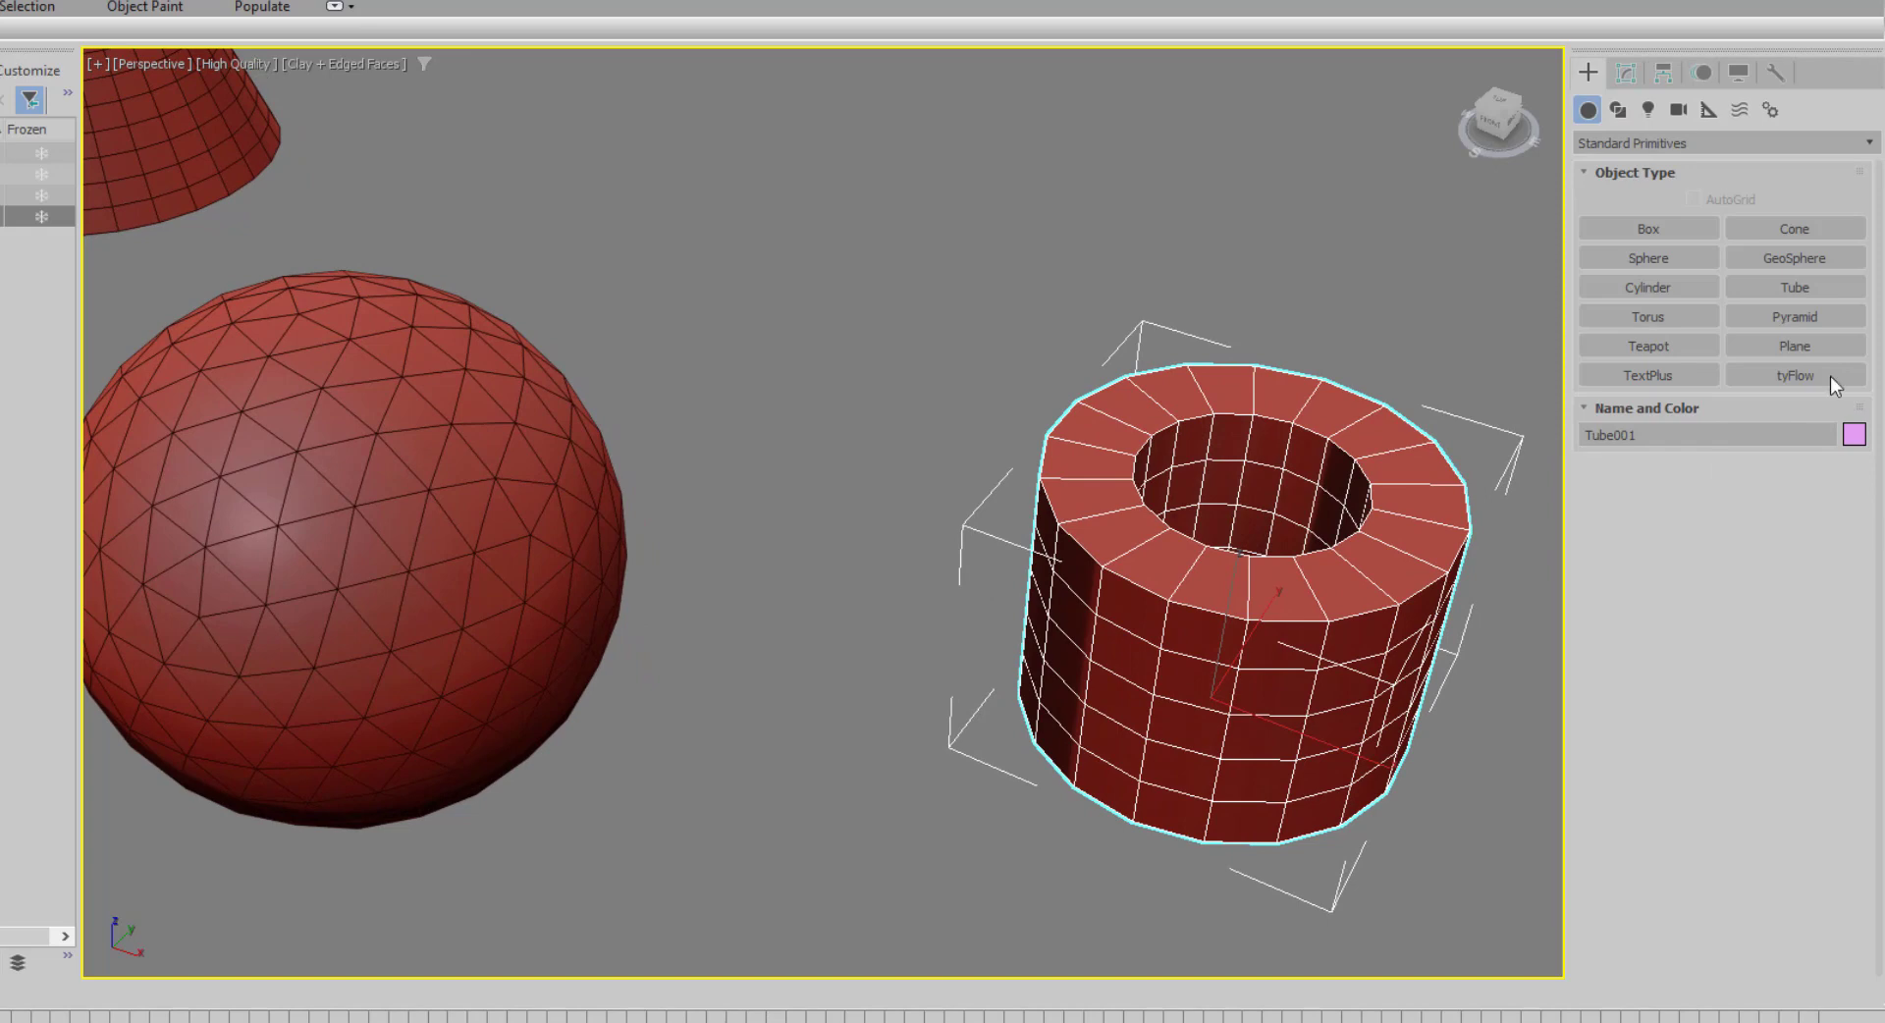
left_click(1627, 74)
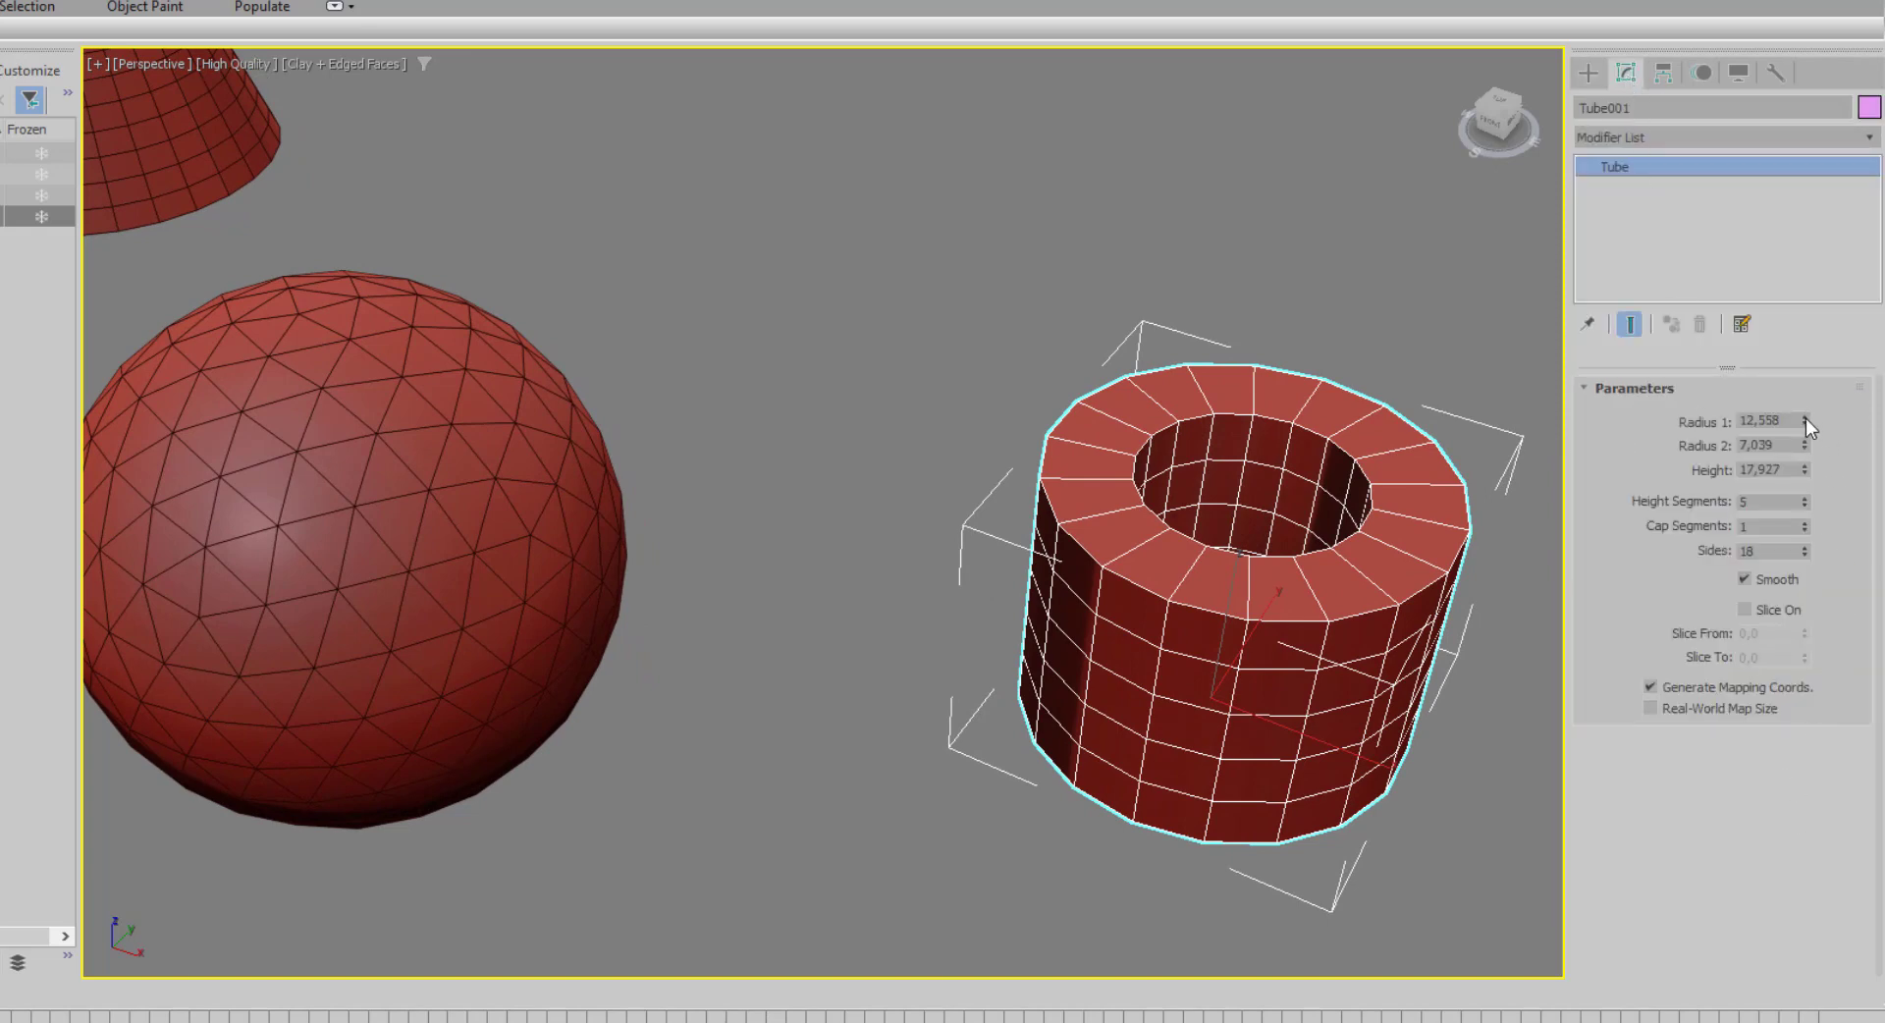
left_click_drag(1806, 422, 1796, 423)
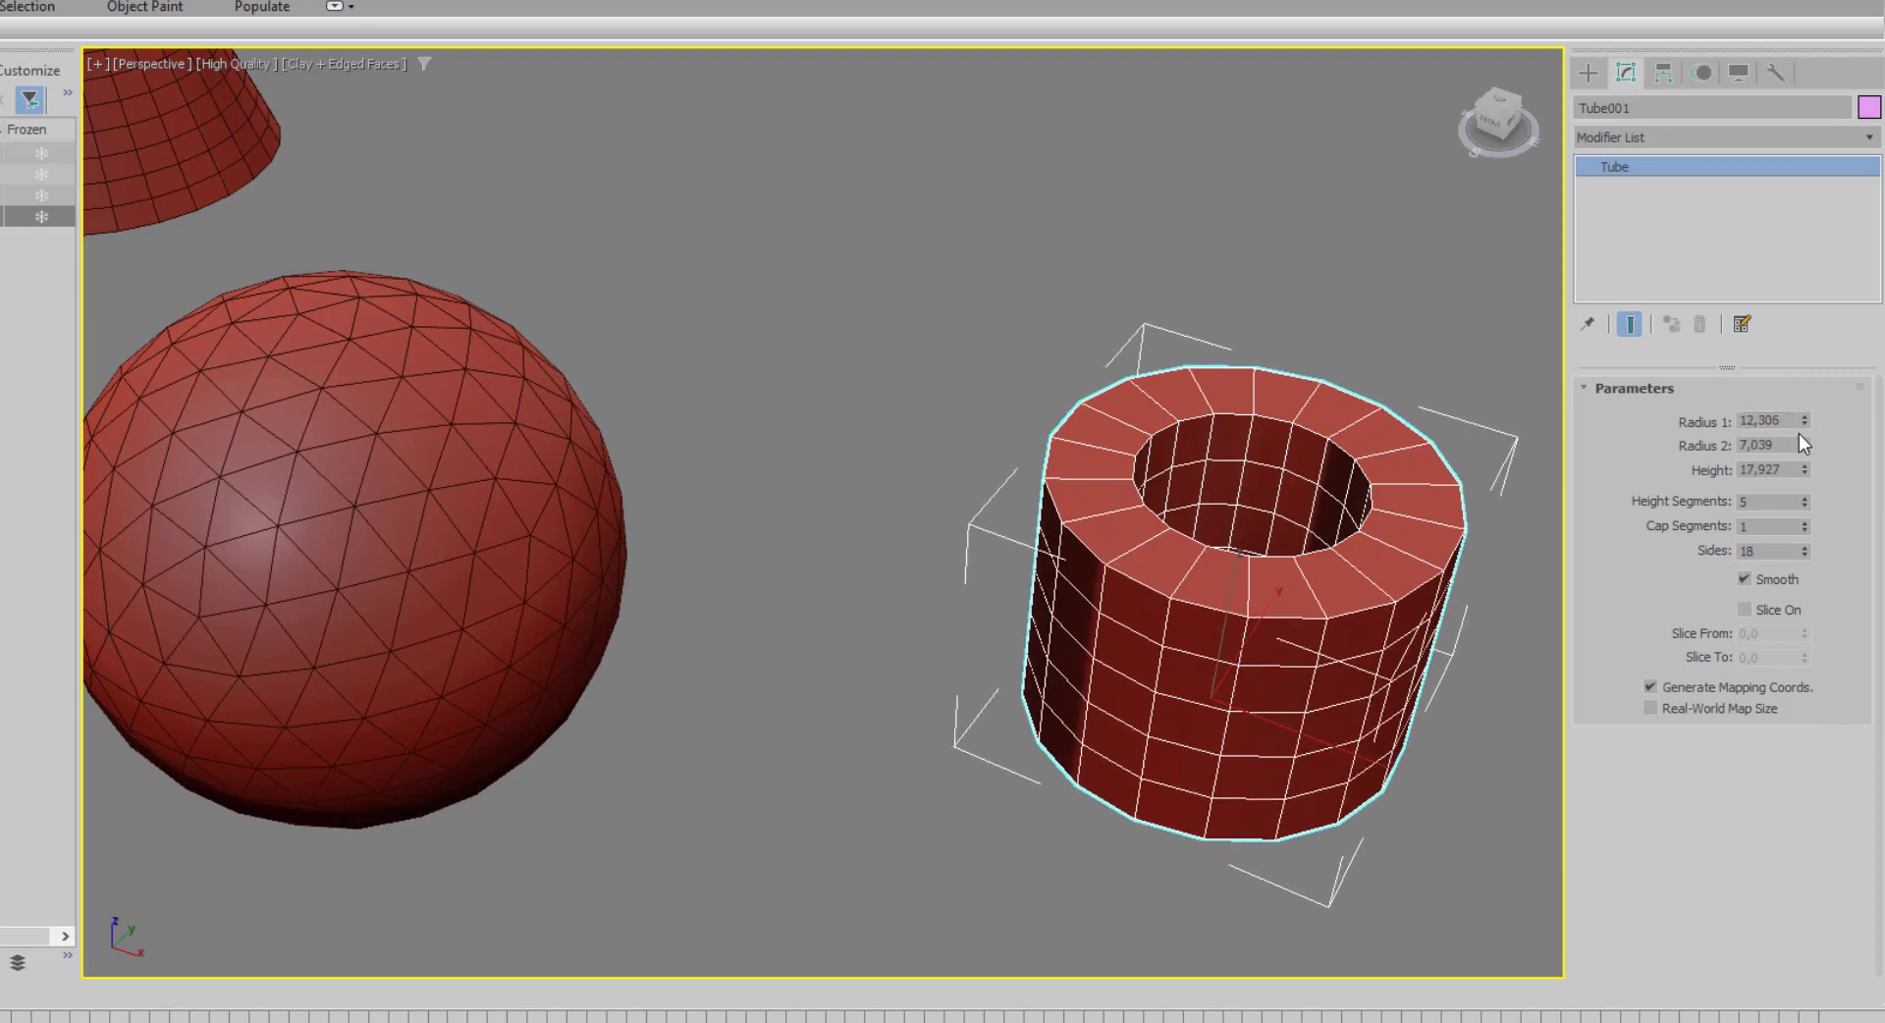
left_click_drag(1805, 442, 1805, 471)
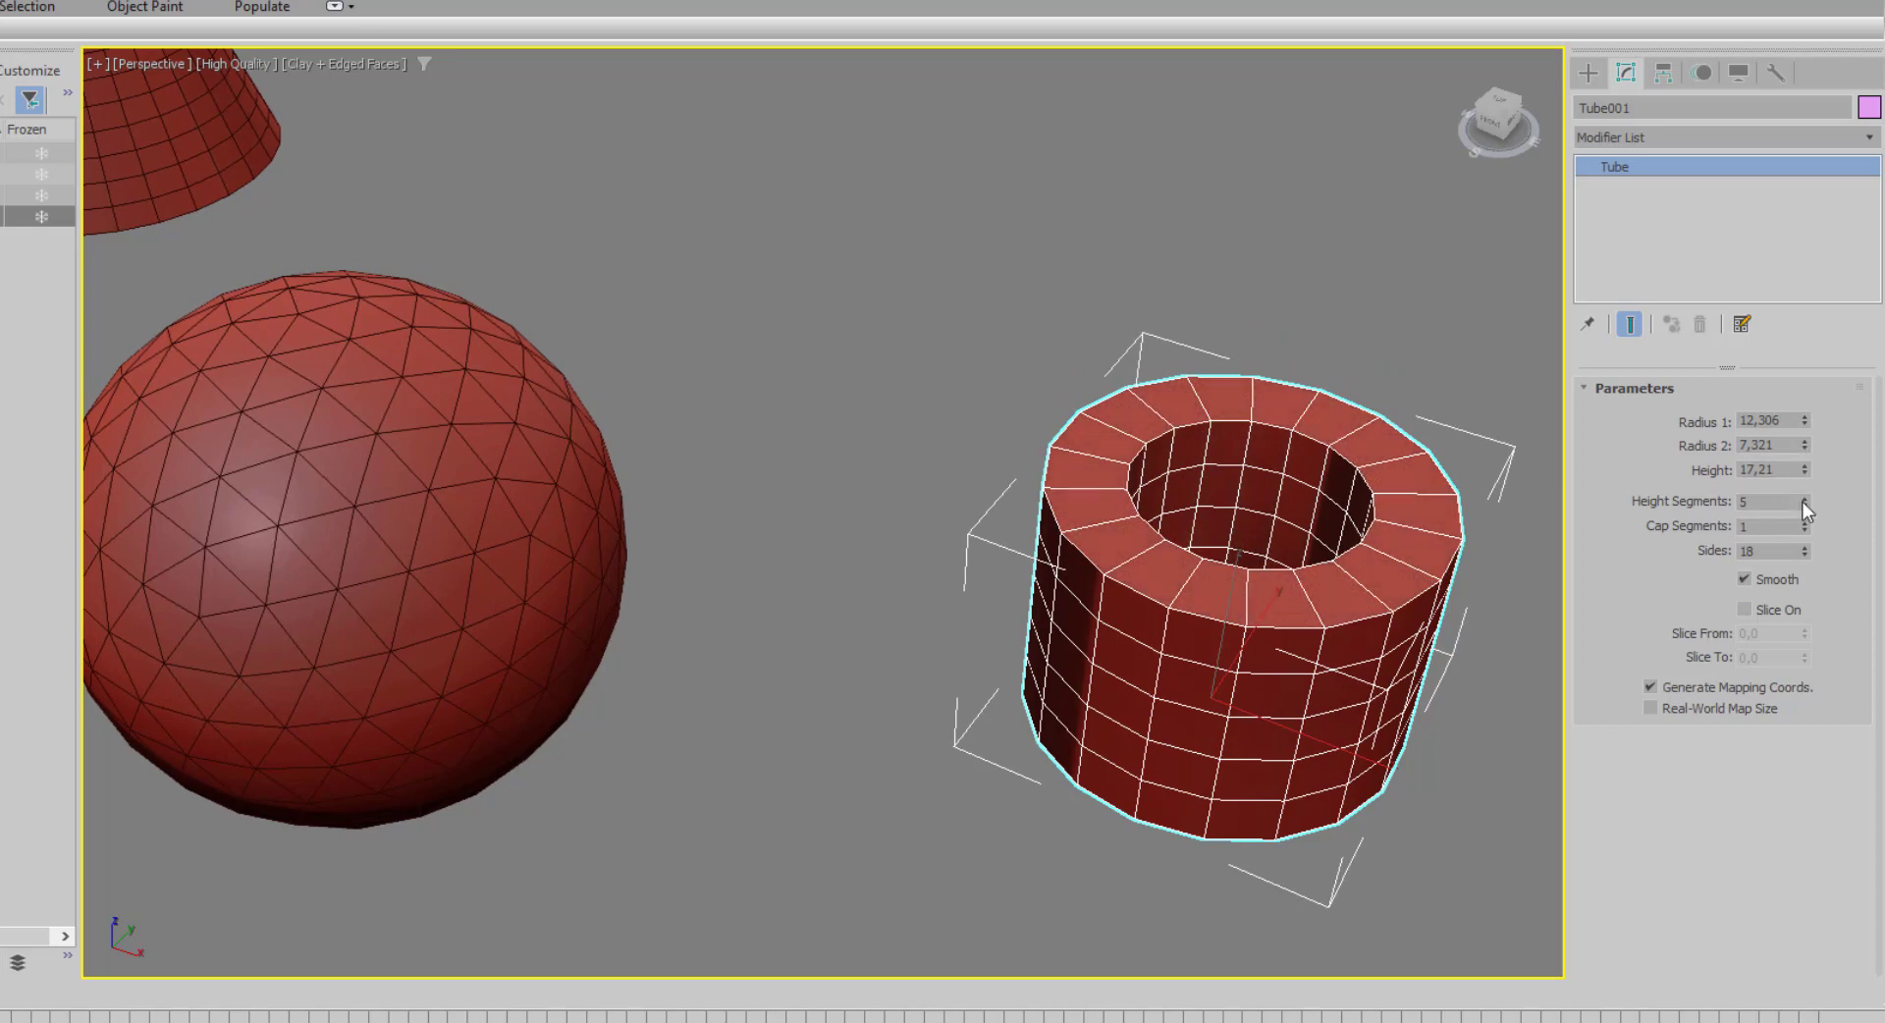
left_click_drag(1805, 503, 1805, 546)
left_click(1805, 526)
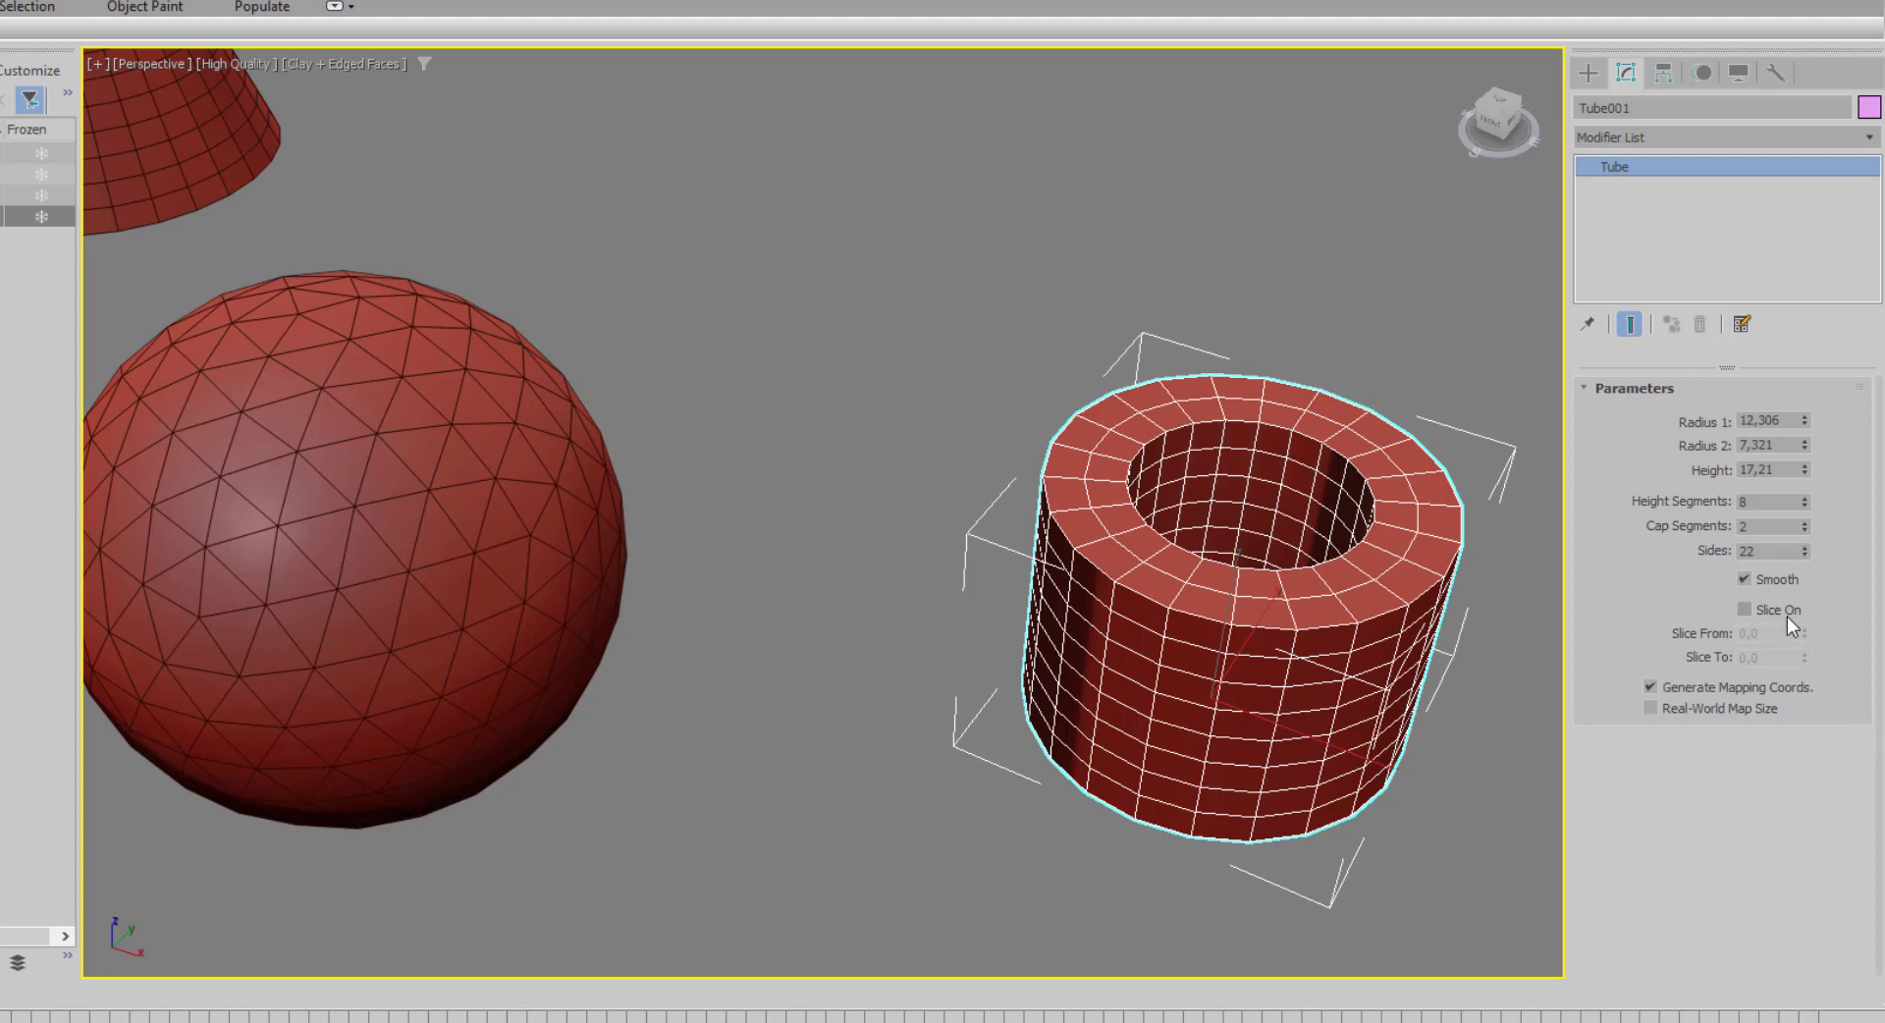
Enable Slice On and set Slice From to -118,5 so the tube forms a C shape.
left_click(1743, 610)
mouse_move(1805, 632)
left_mouse_down()
mouse_move(1754, 201)
mouse_move(1635, 321)
mouse_move(1593, 22)
left_mouse_up()
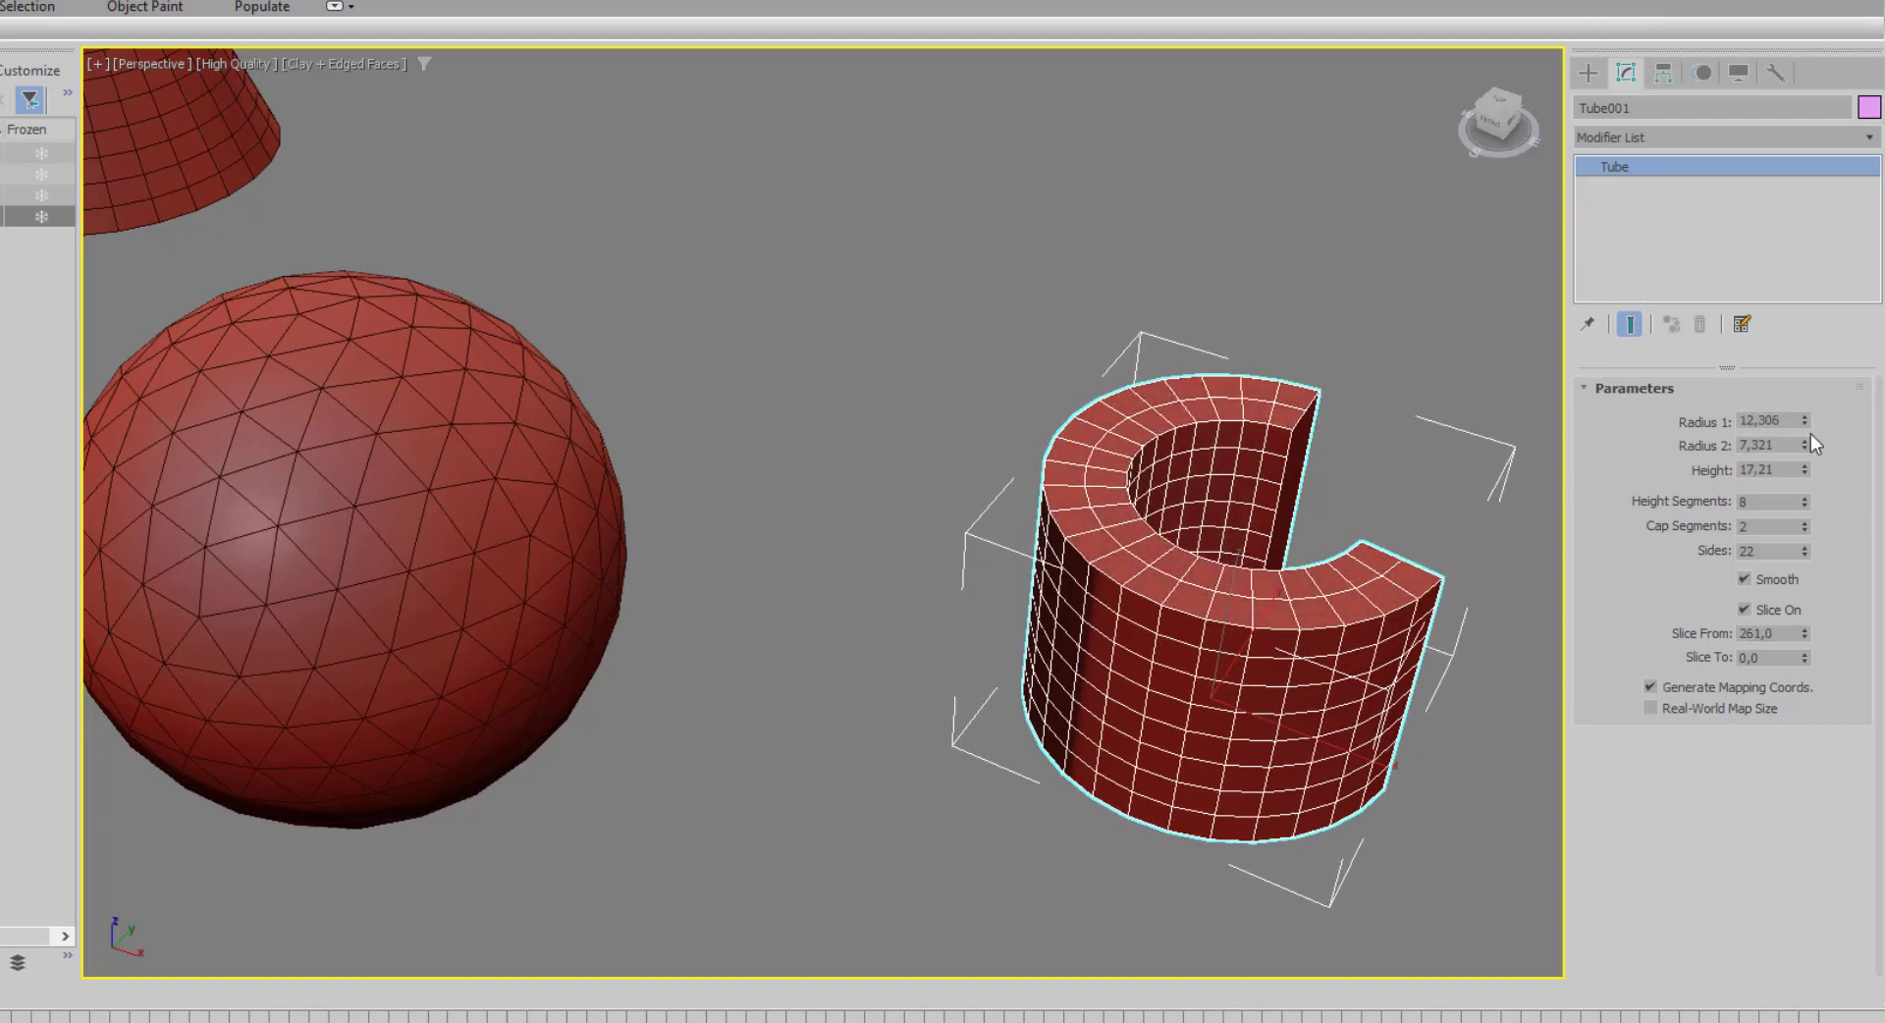
left_click_drag(1803, 639, 1803, 884)
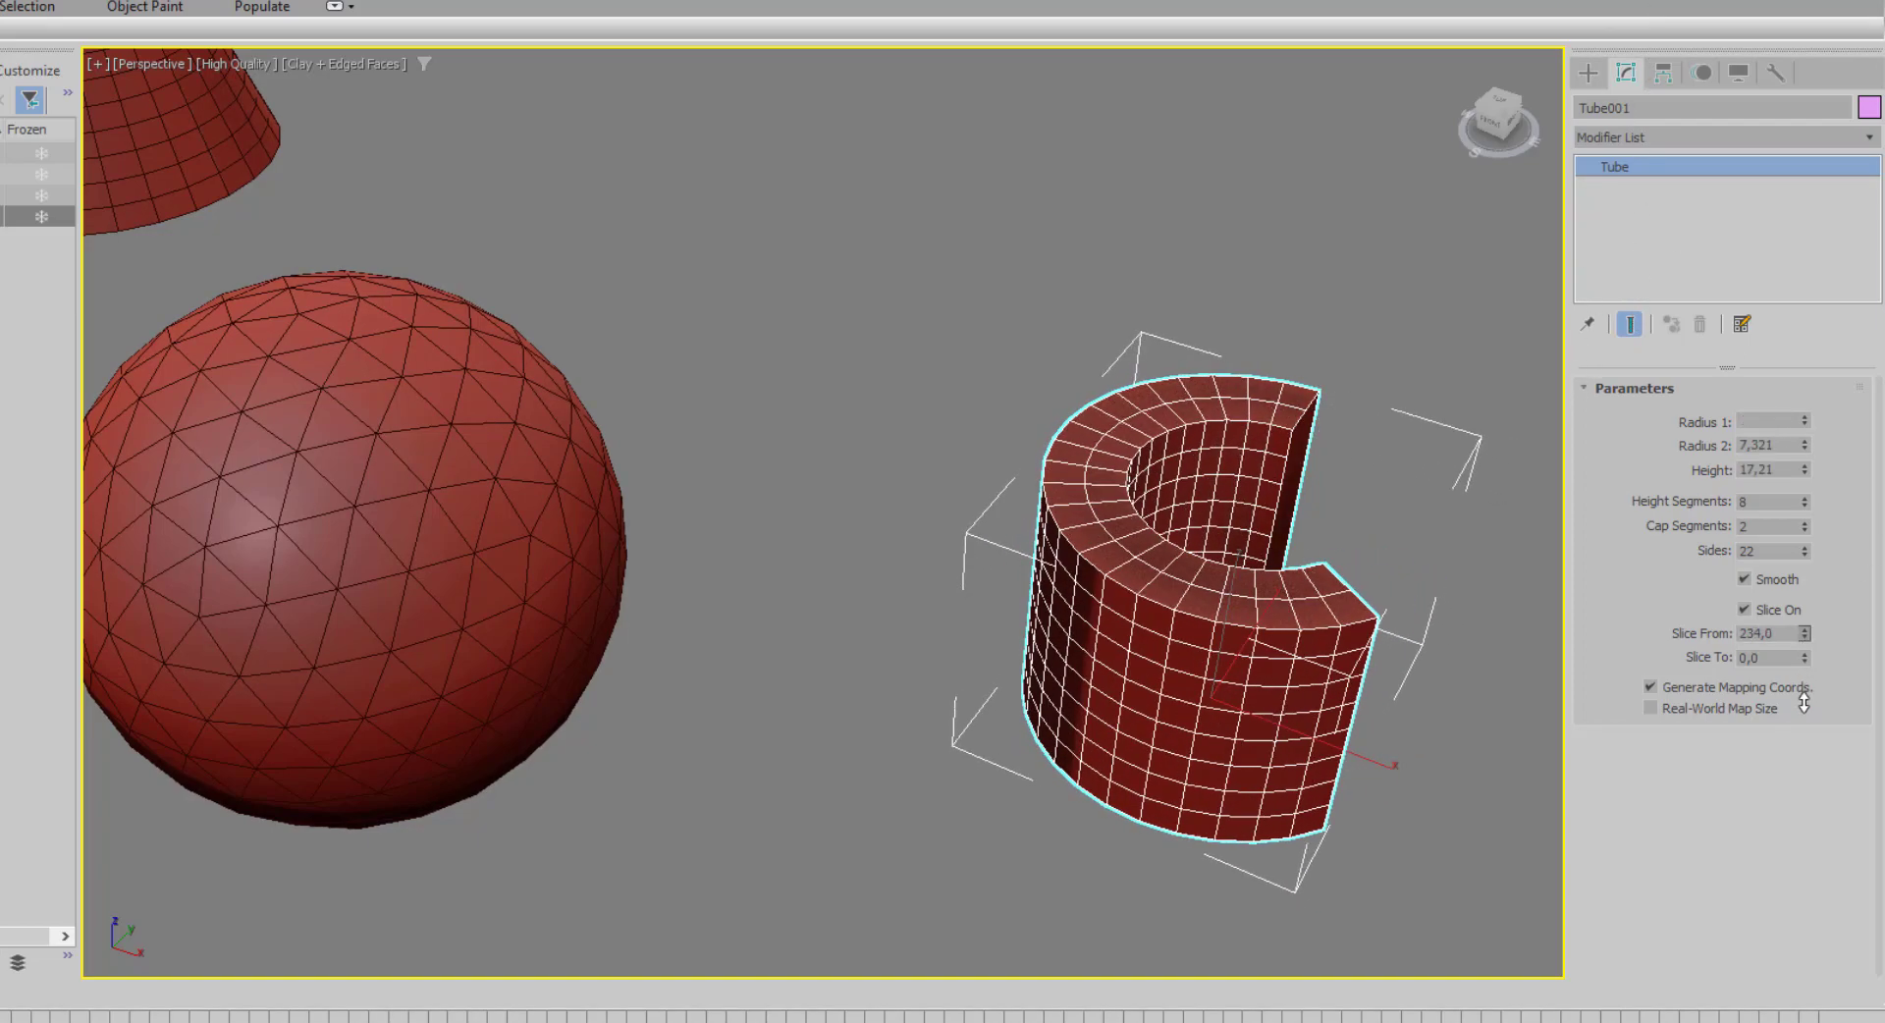
mouse_move(1805, 633)
left_mouse_down()
mouse_move(1550, 282)
mouse_move(1551, 300)
left_mouse_up()
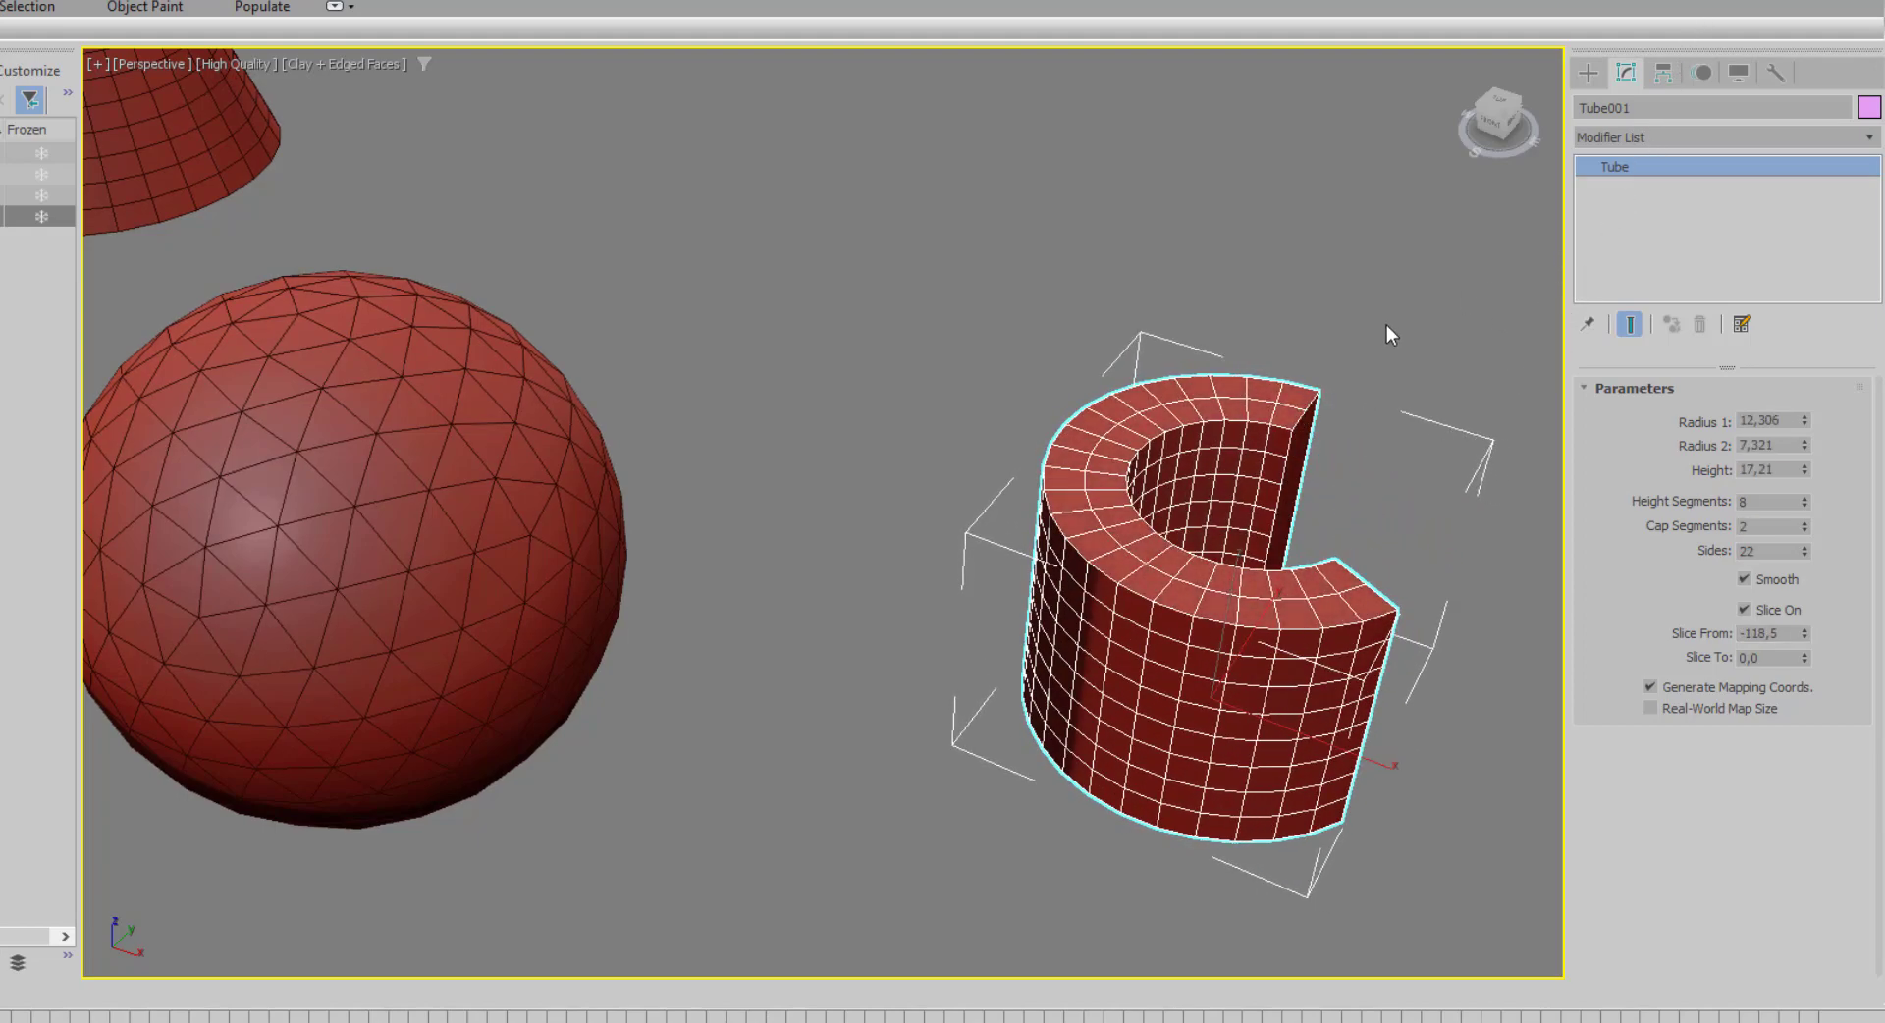
middle_click_drag(1377, 320, 867, 303)
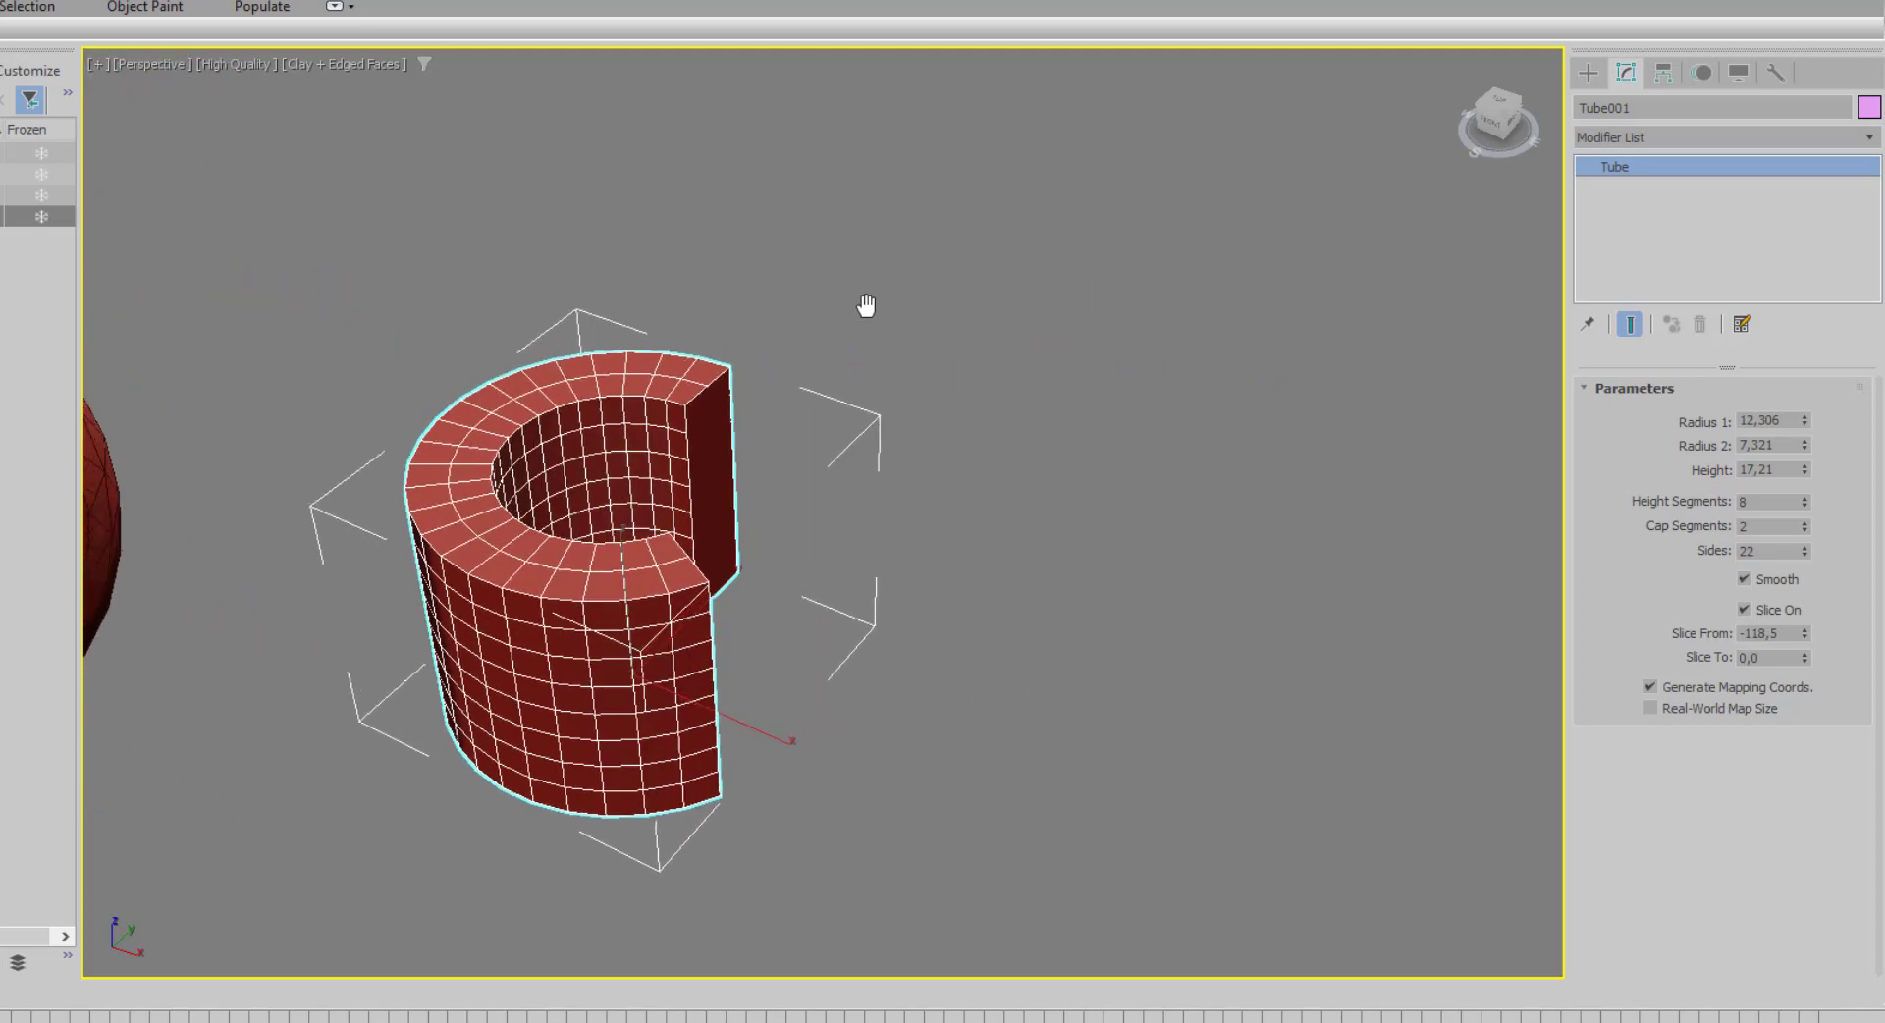
Create Pyramid001 beside the tube: width 12,92, depth 15,023, height 22,946.
left_click(1589, 76)
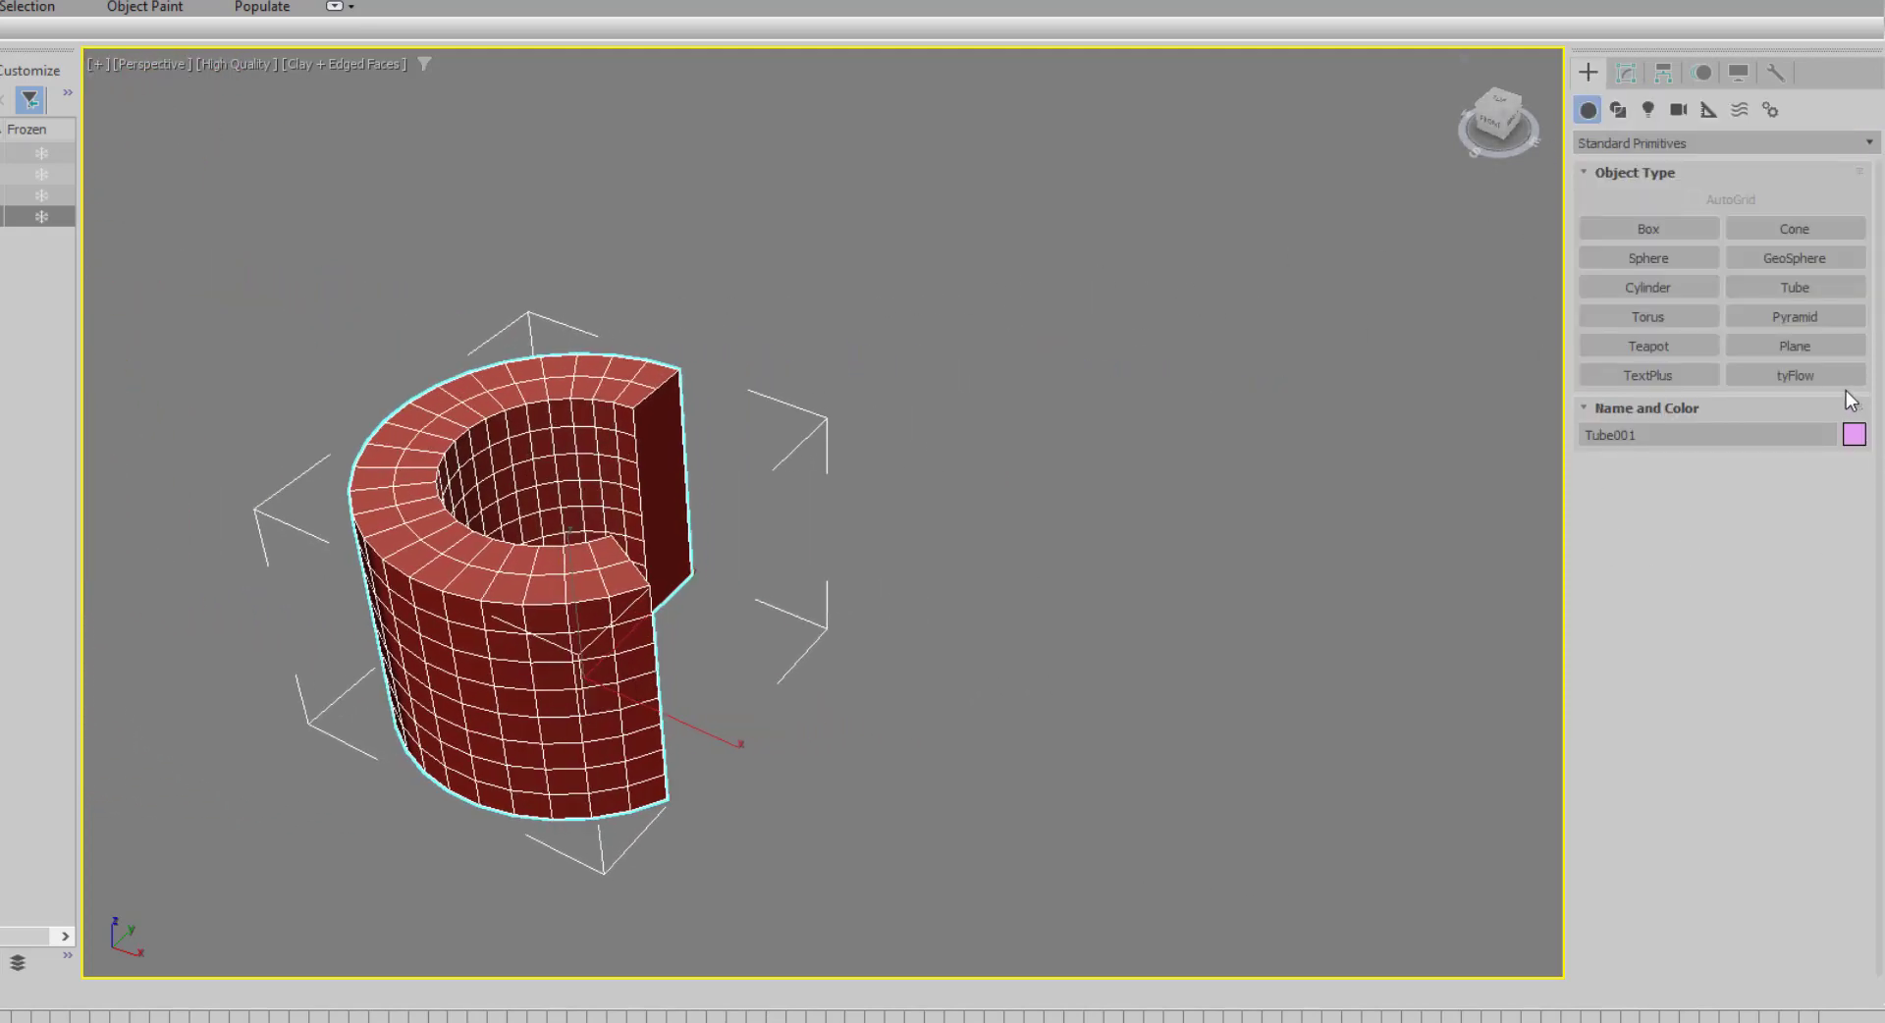
left_click(1797, 317)
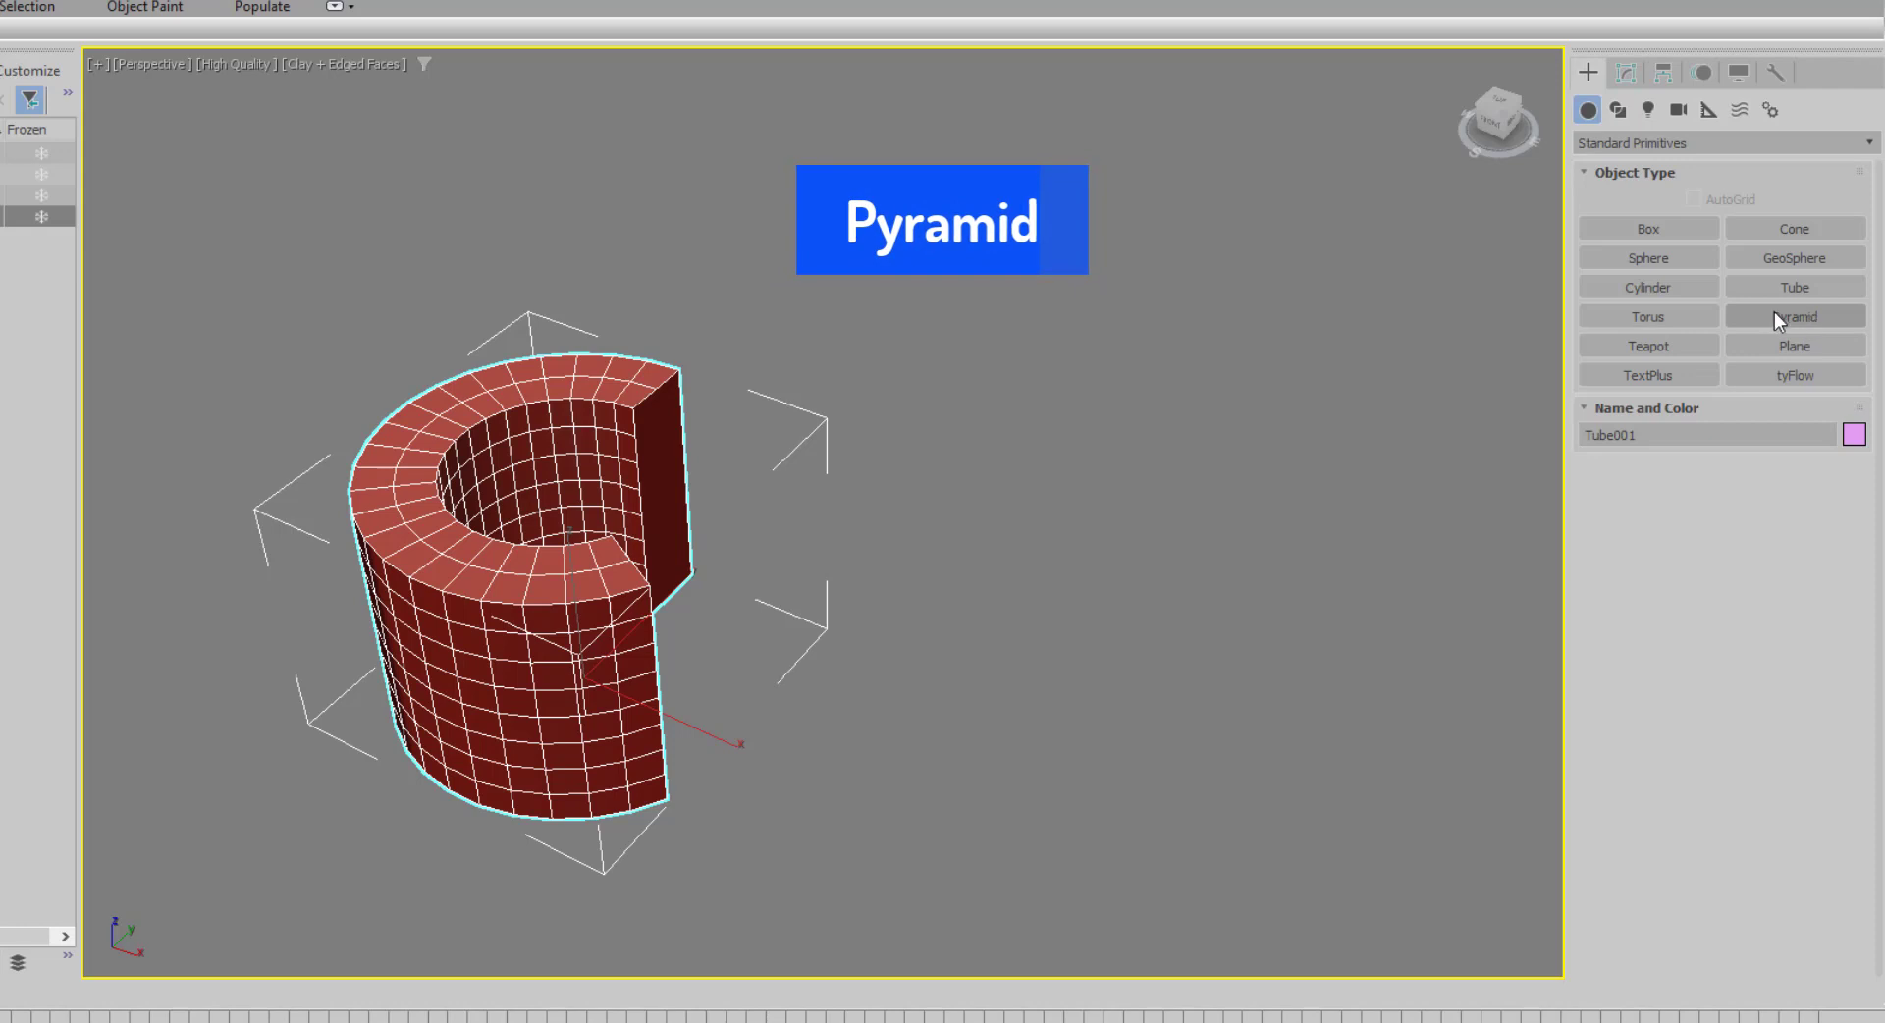
left_click(1795, 316)
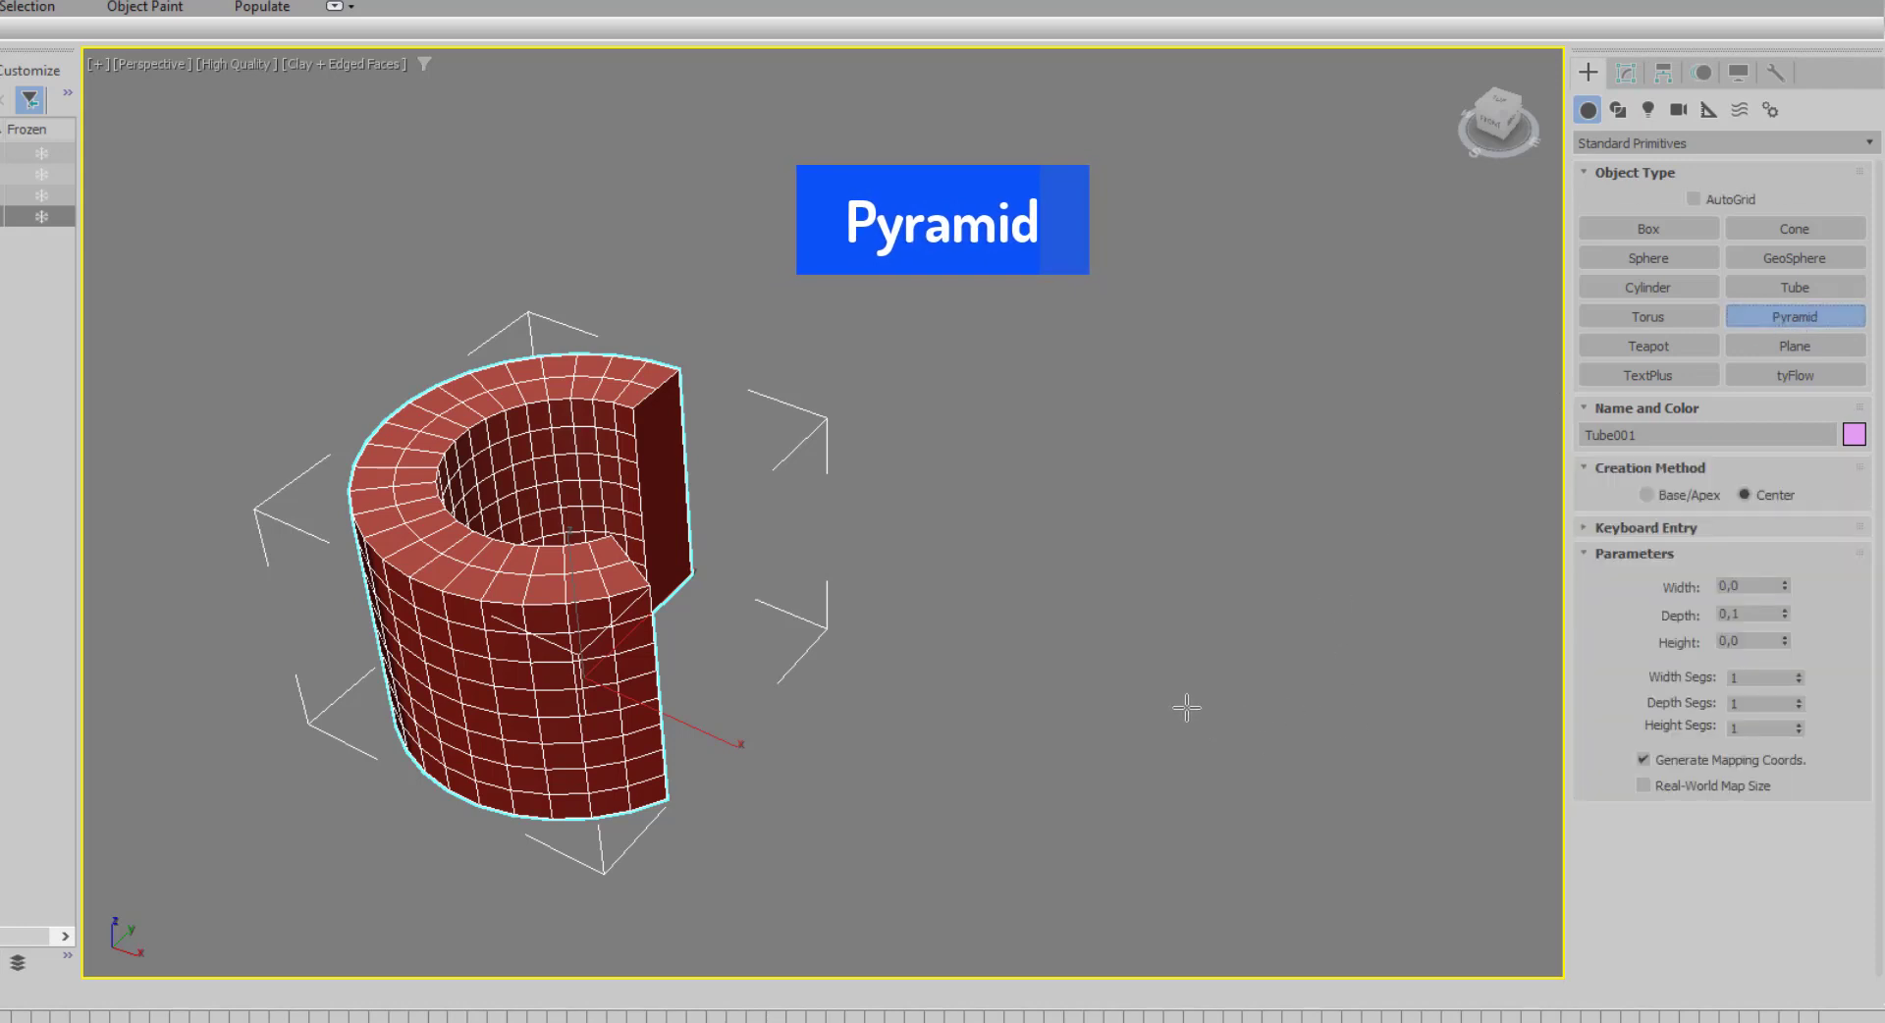
left_click_drag(1186, 707, 1267, 939)
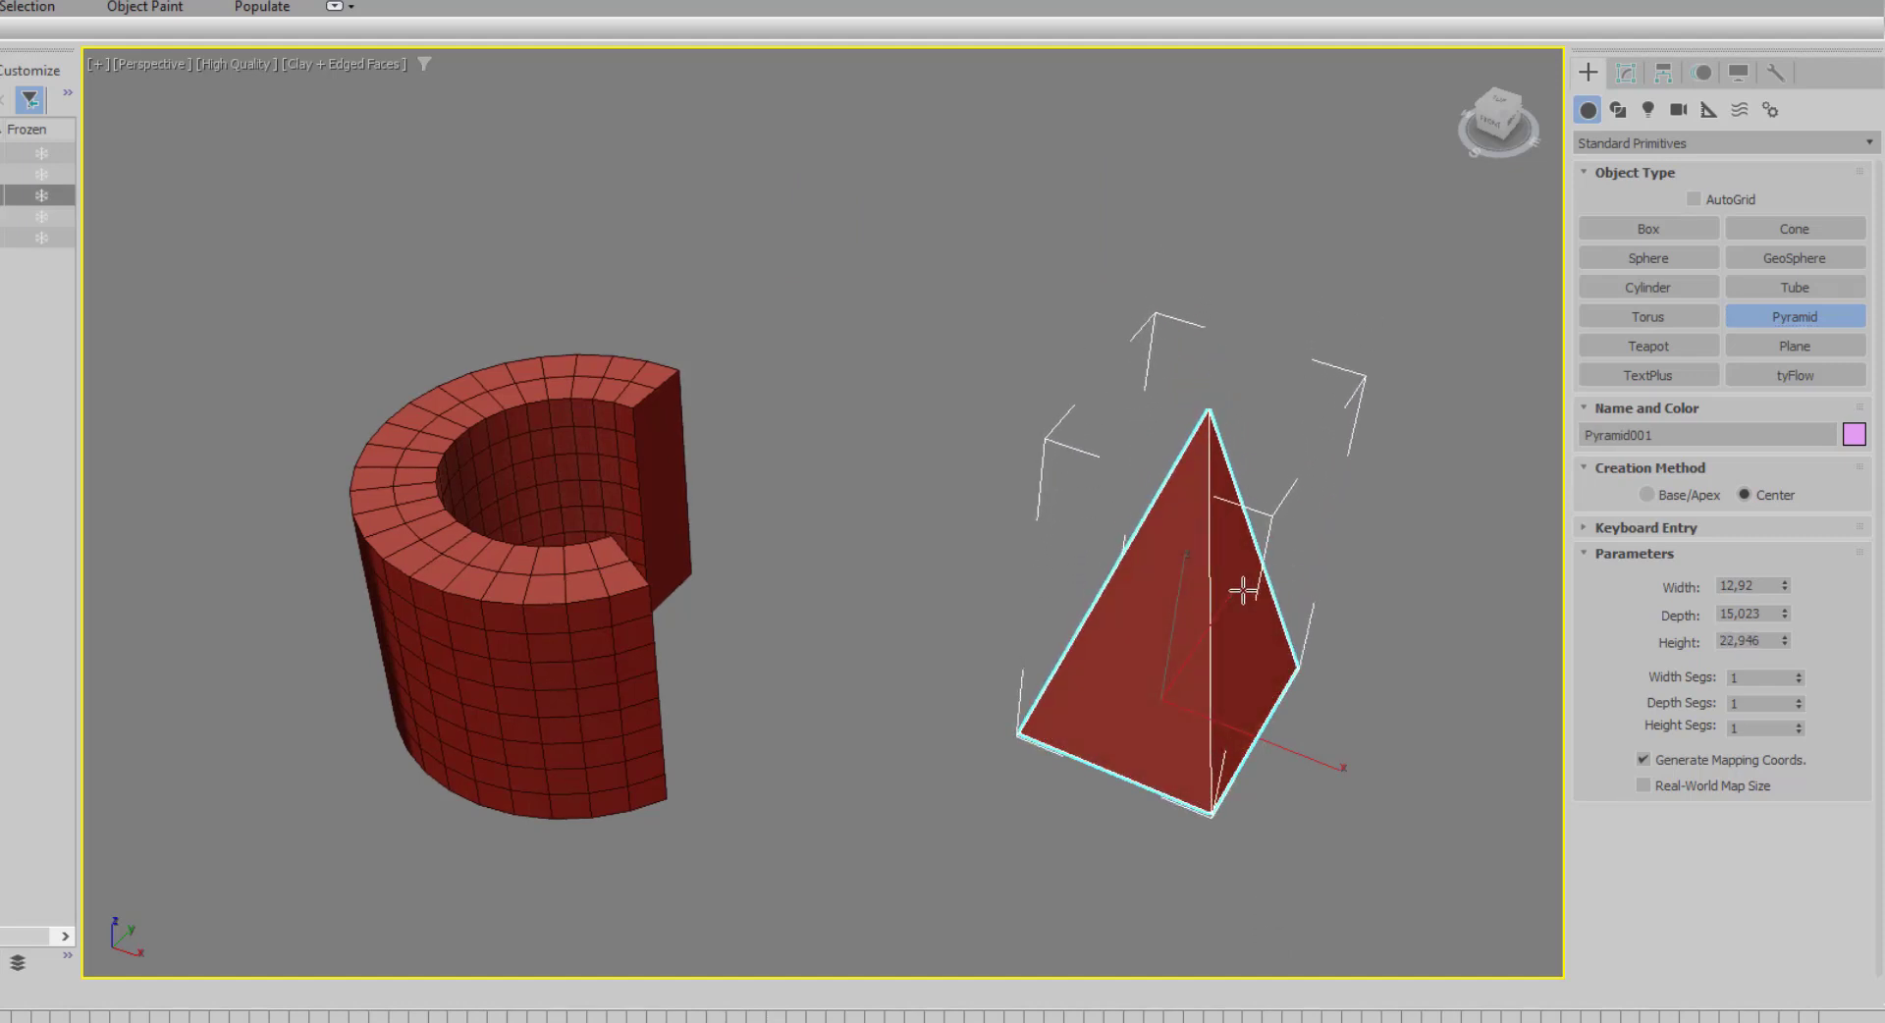
left_click(1243, 589)
right_click(1388, 526)
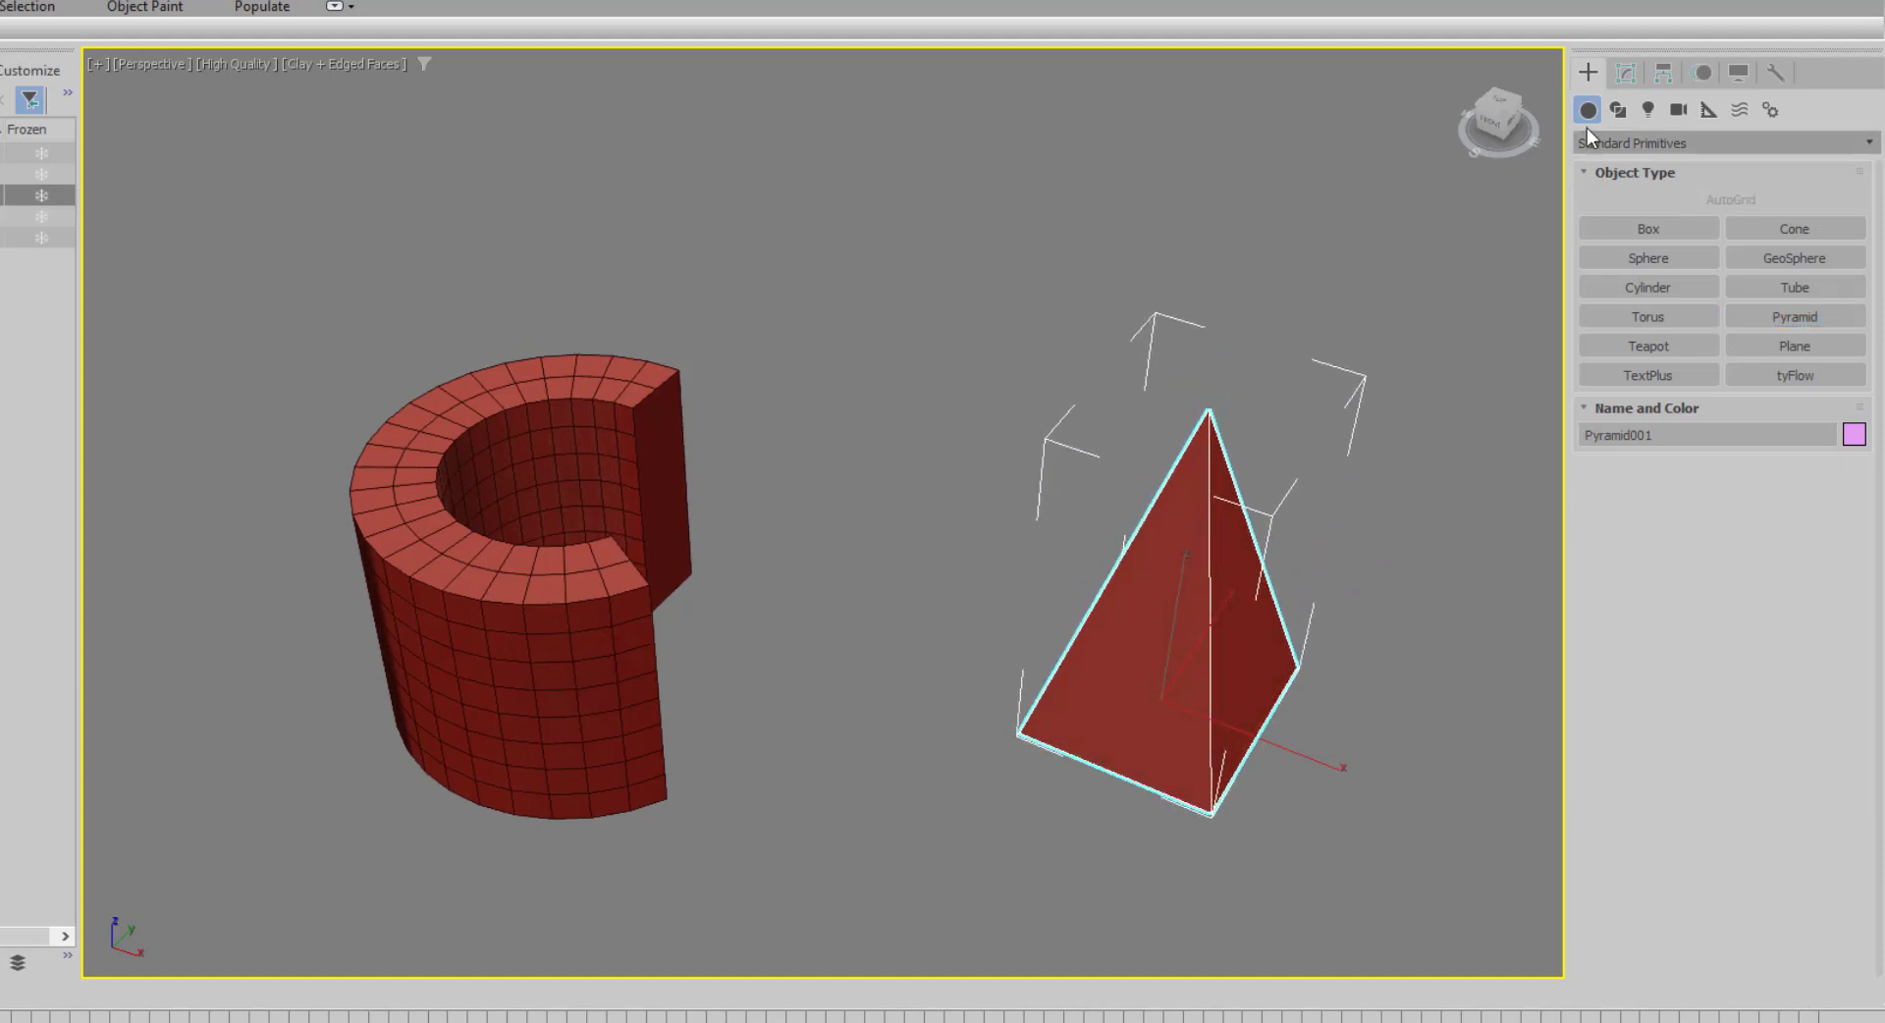
left_click(1626, 72)
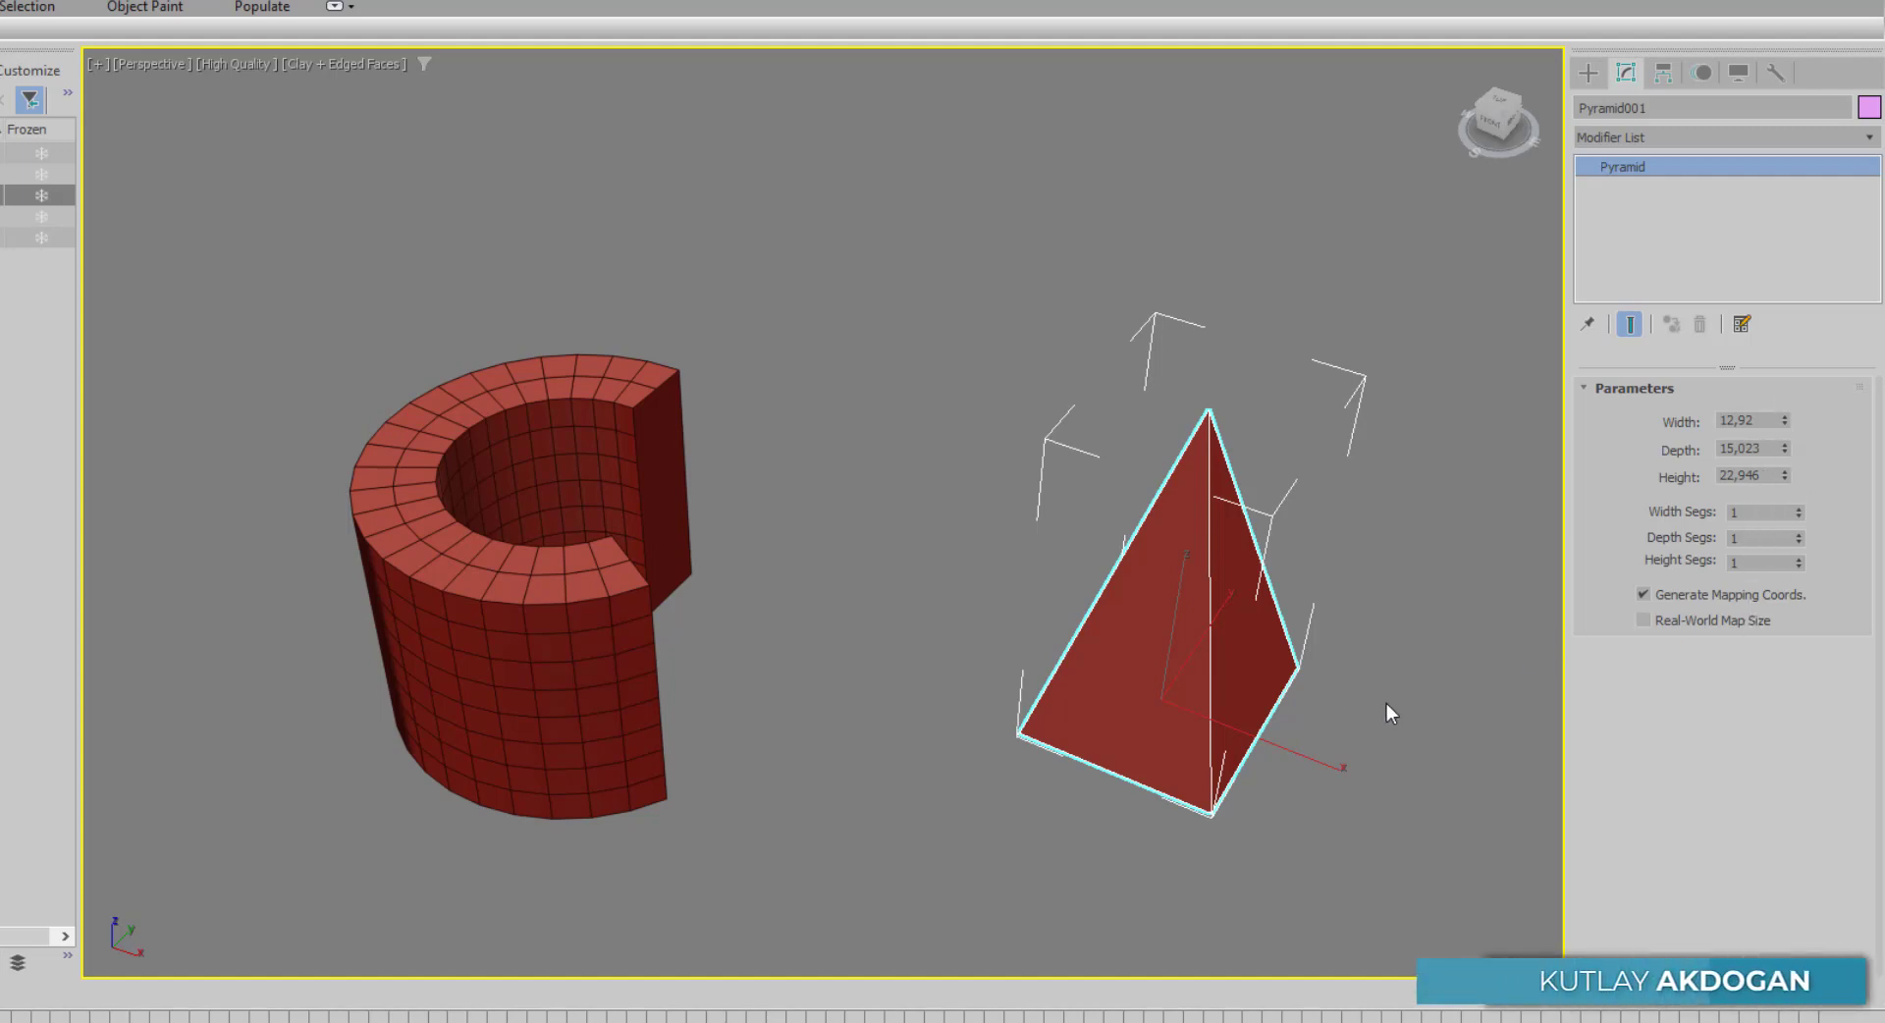
middle_click_drag(1387, 703, 928, 651)
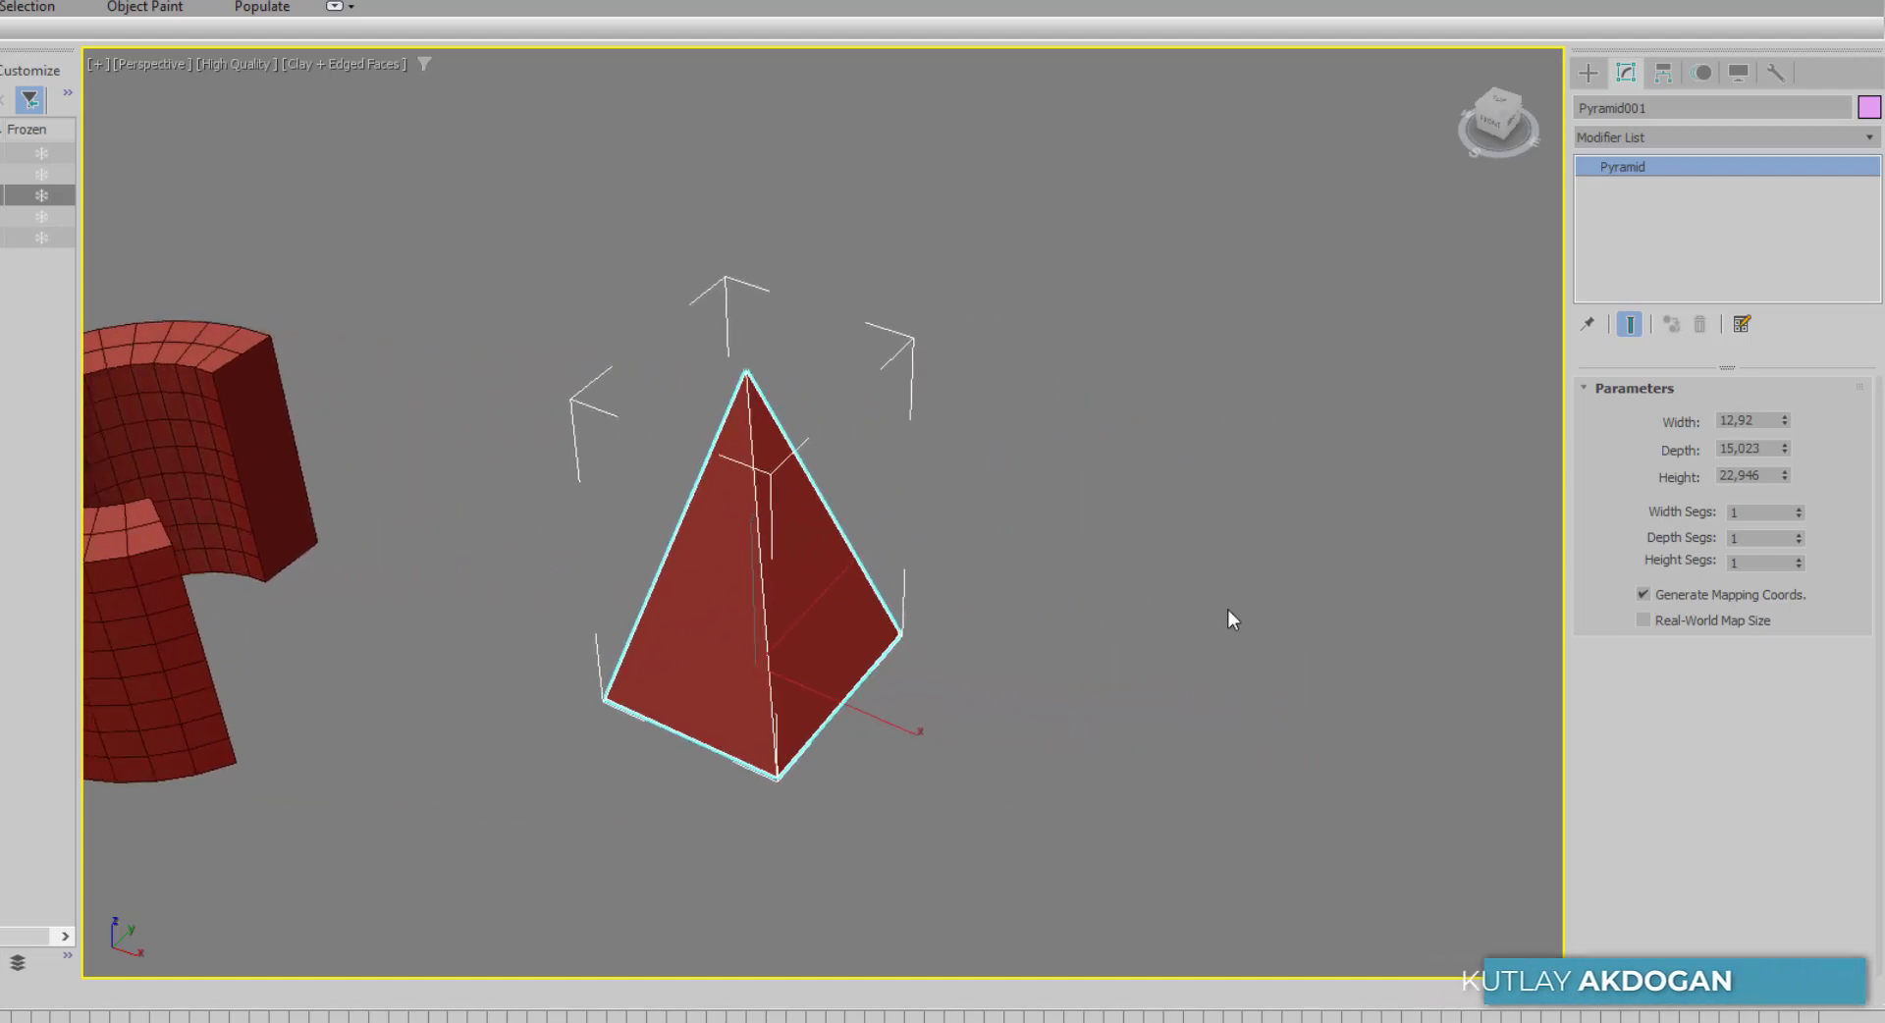
Draw a 17,55 by 15,322 plane with 4×4 segments beside the pyramid and zoom toward it.
left_click(1587, 86)
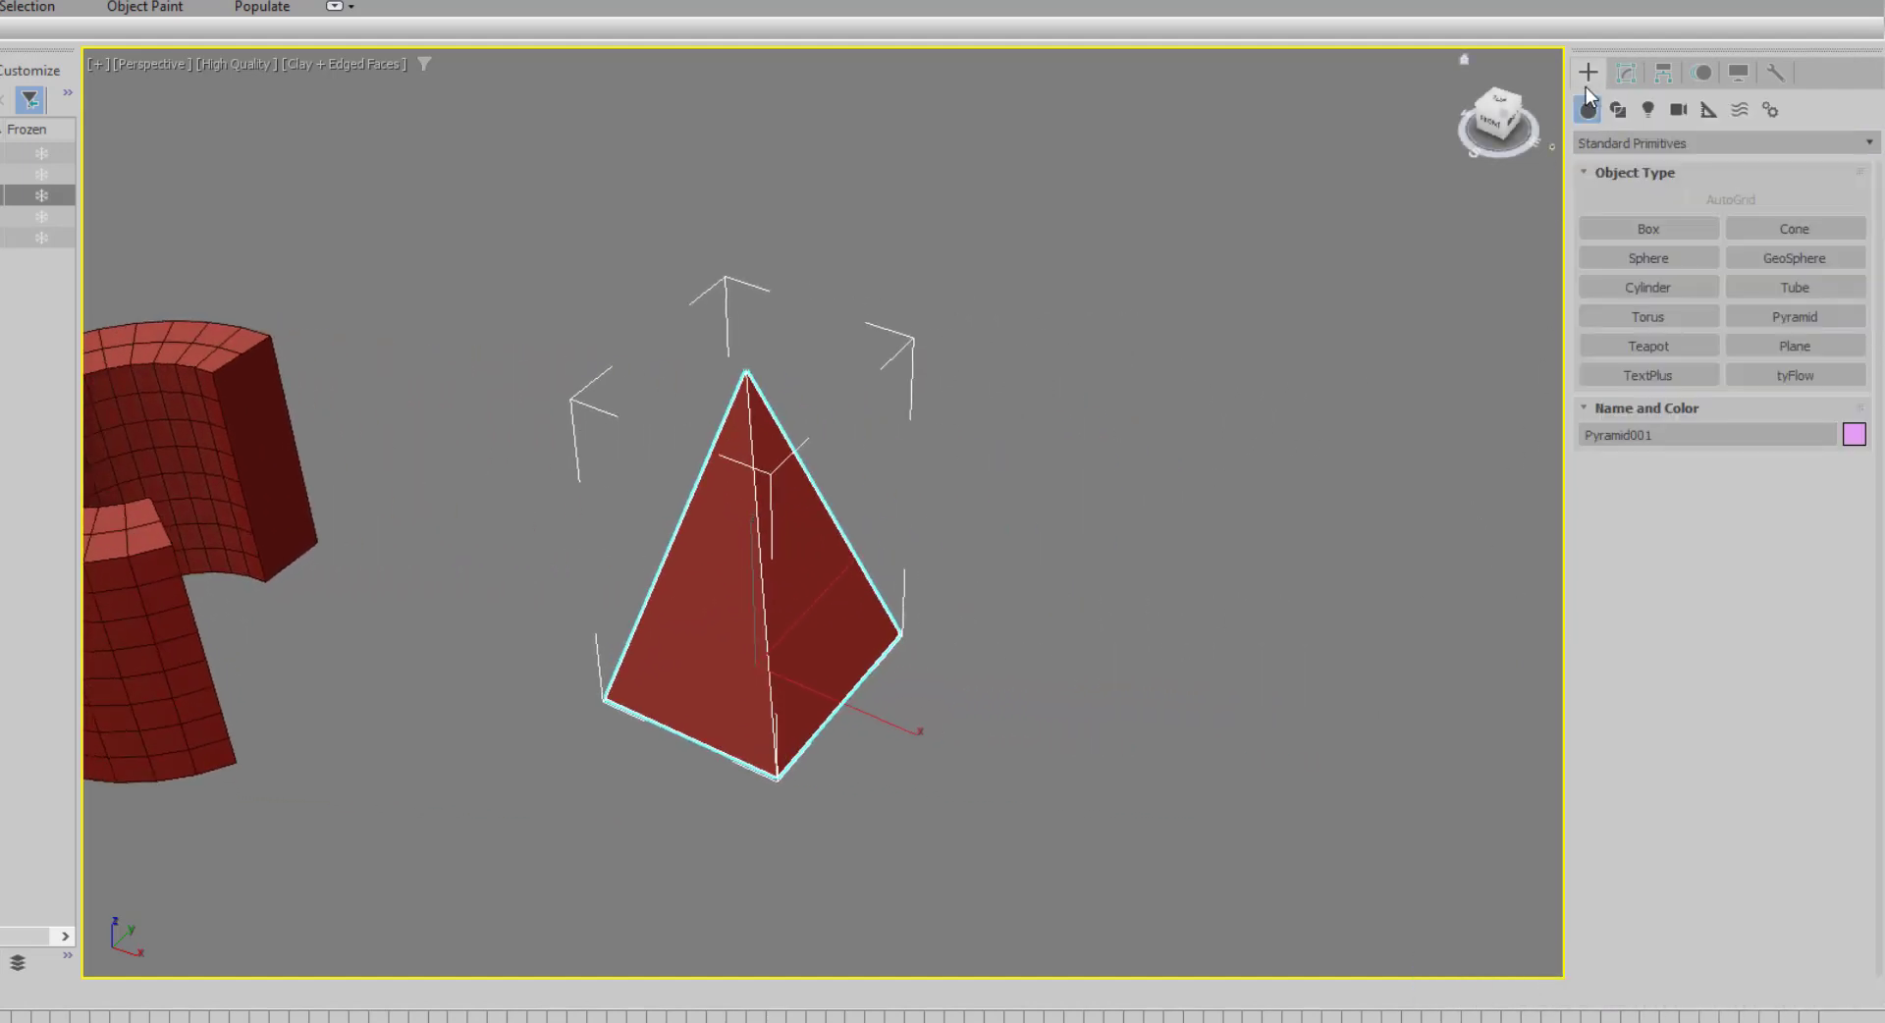
left_click(1805, 347)
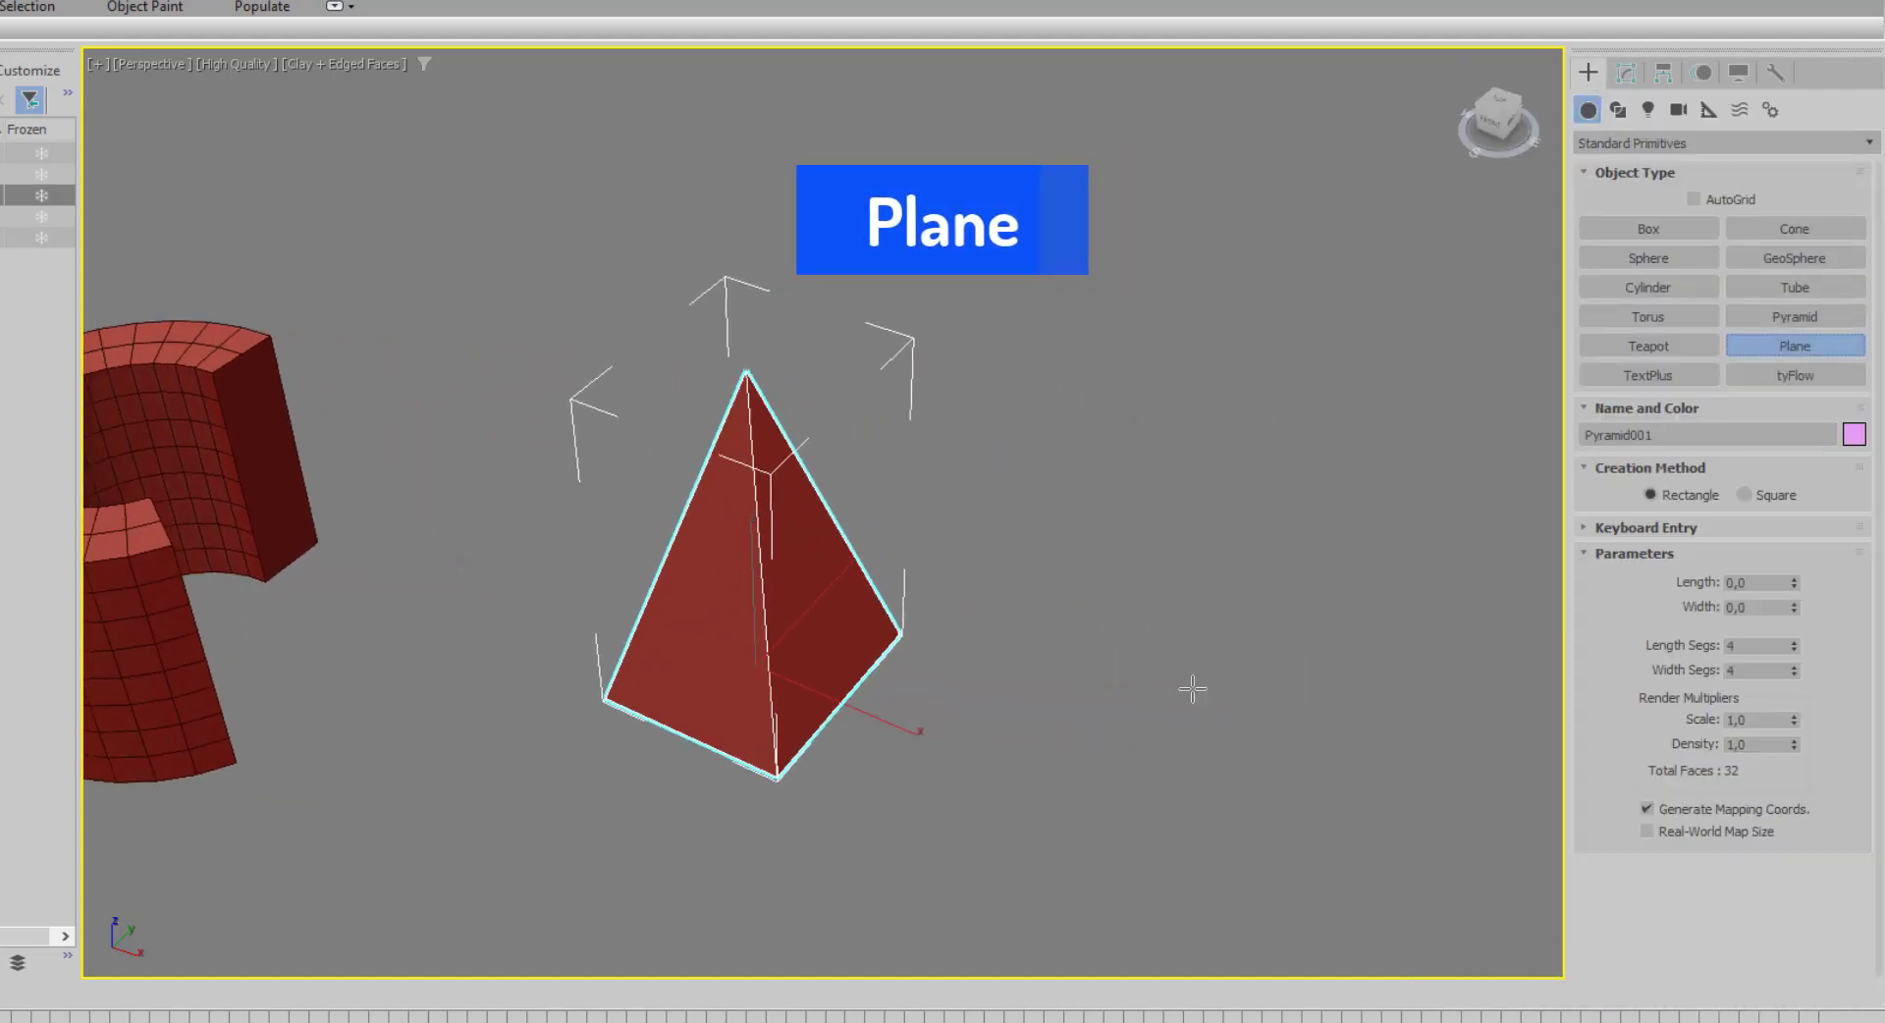
mouse_move(1041, 647)
left_mouse_down()
mouse_move(1068, 994)
mouse_move(1147, 927)
left_mouse_up()
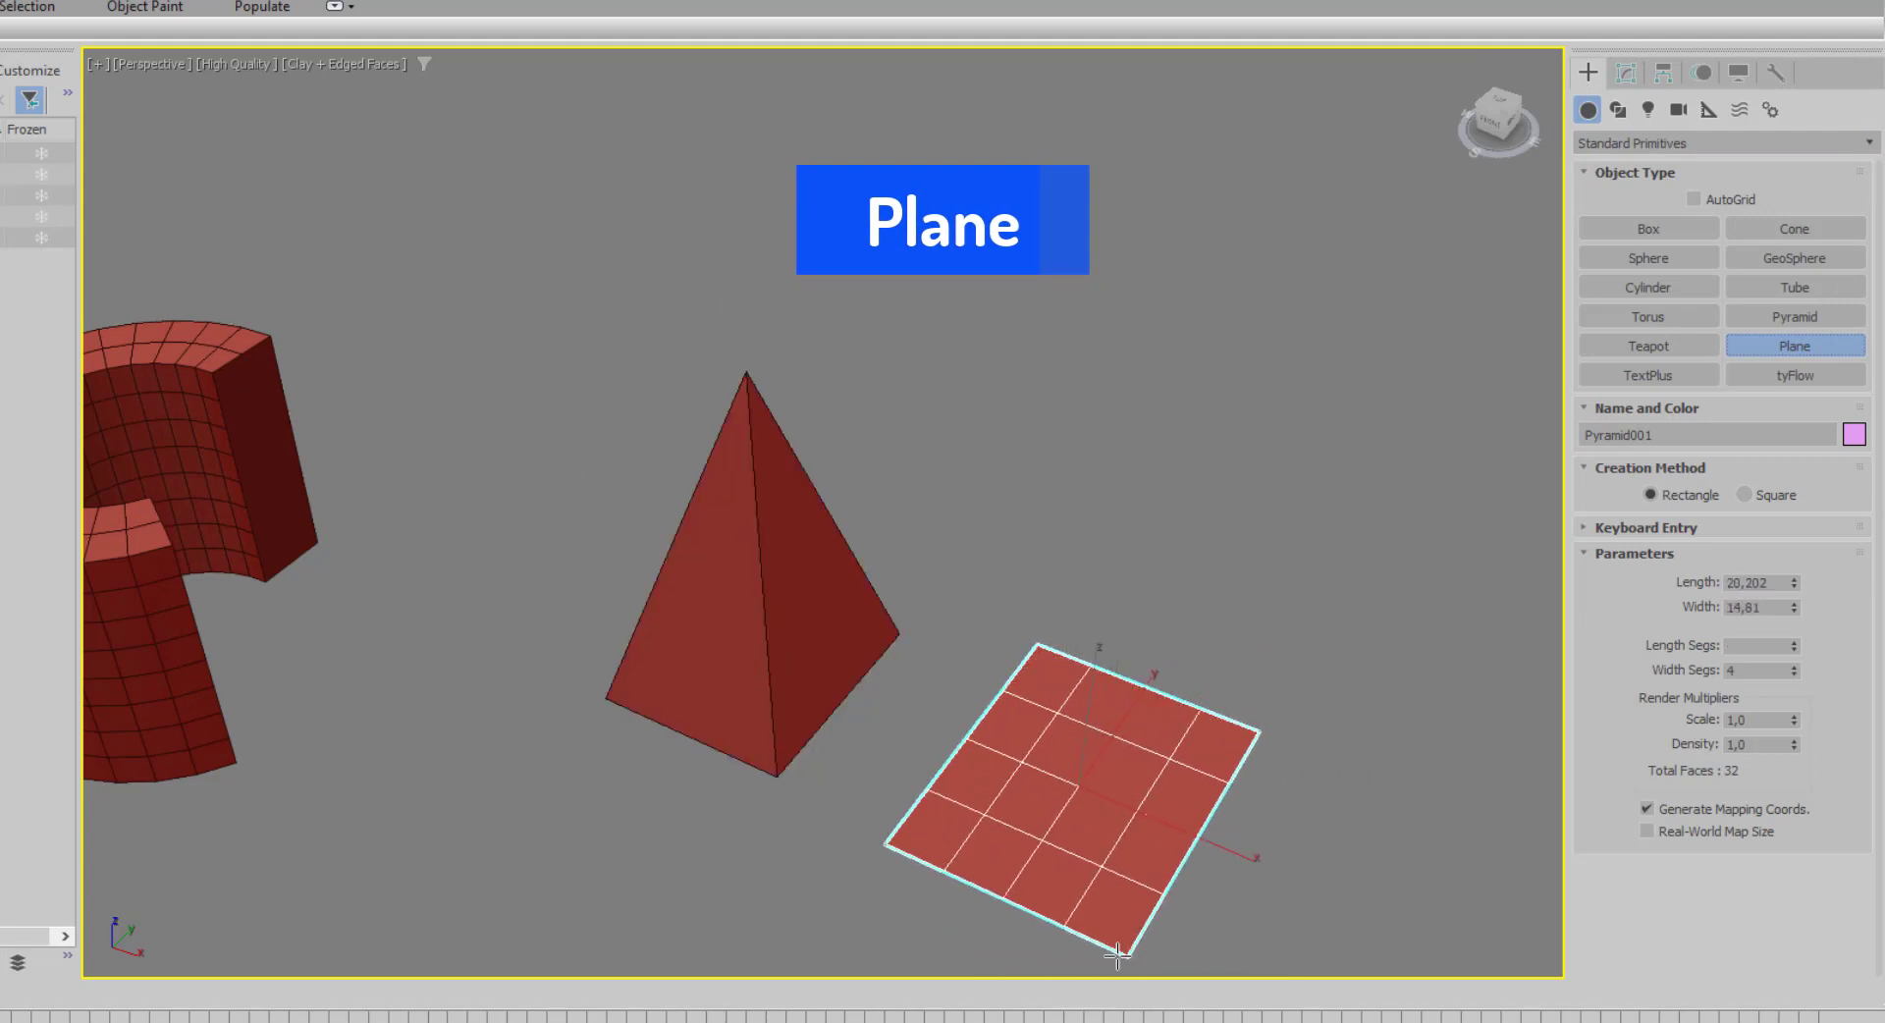
middle_click_drag(1378, 799, 1402, 623)
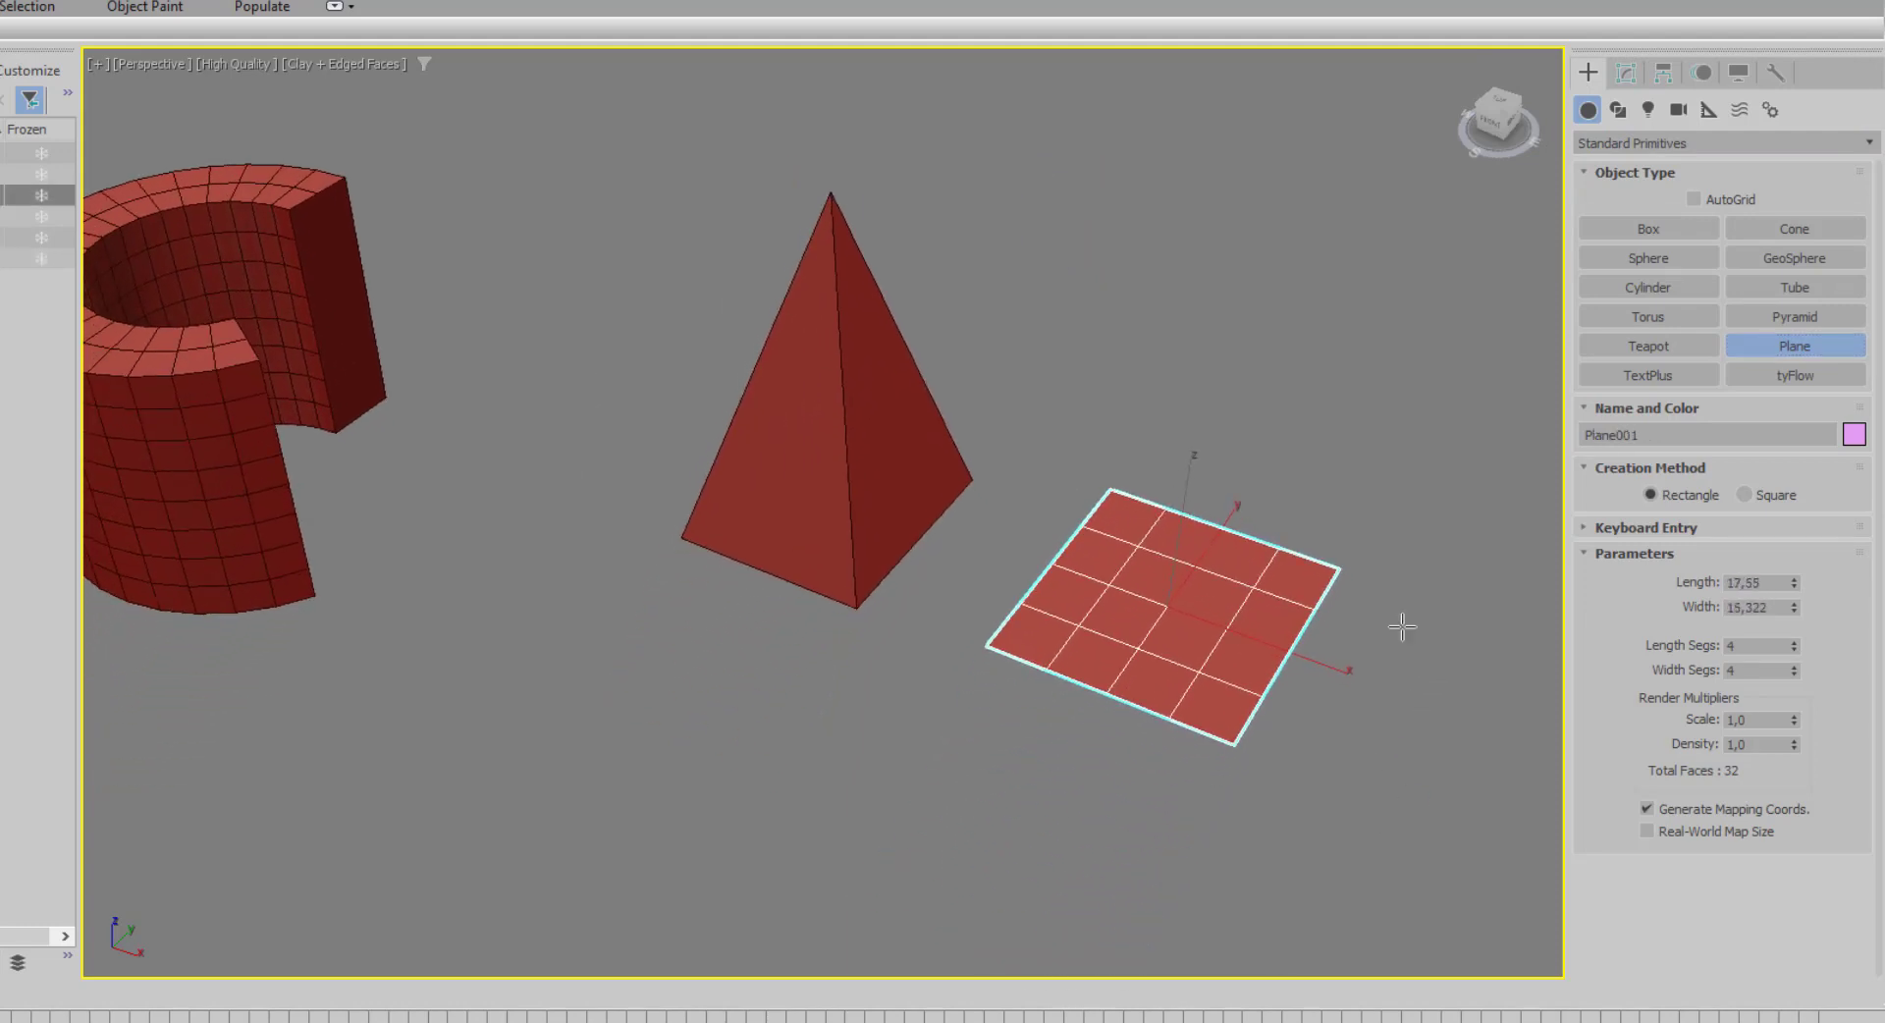
scroll(1188, 687, "up", 3)
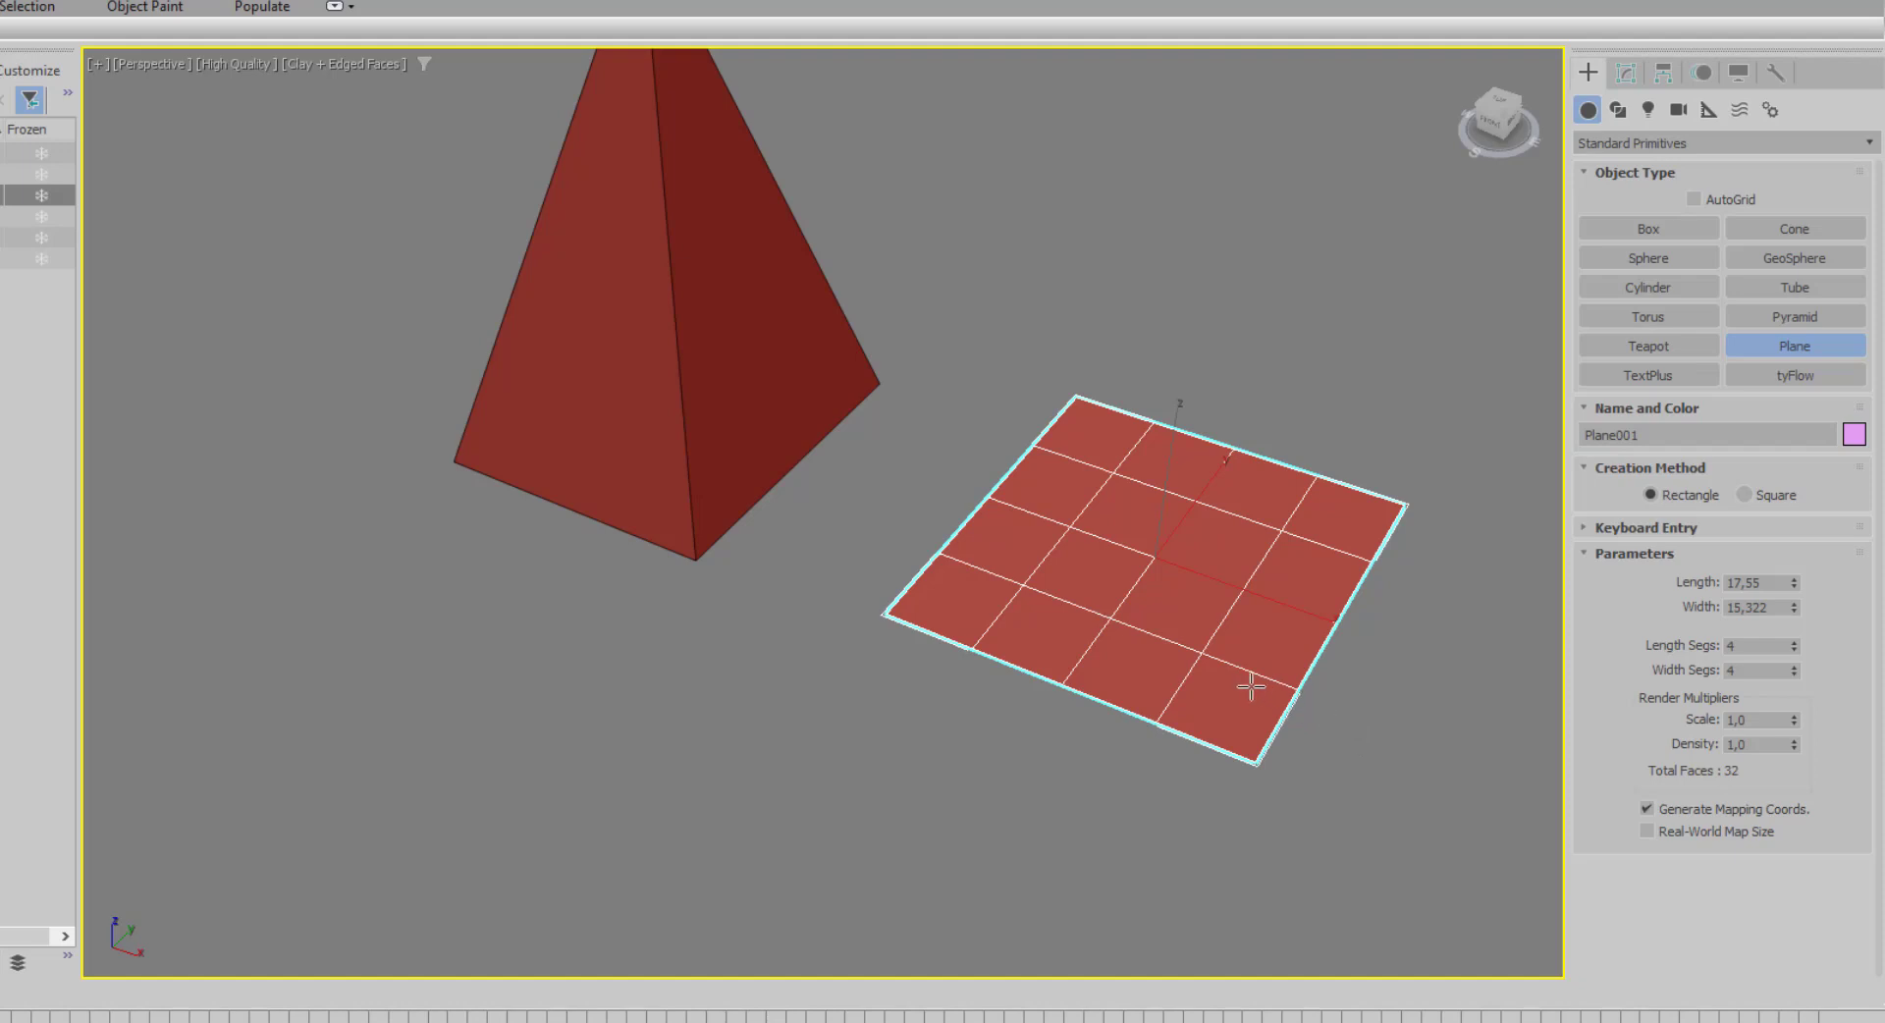
scroll(1249, 686, "up", 2)
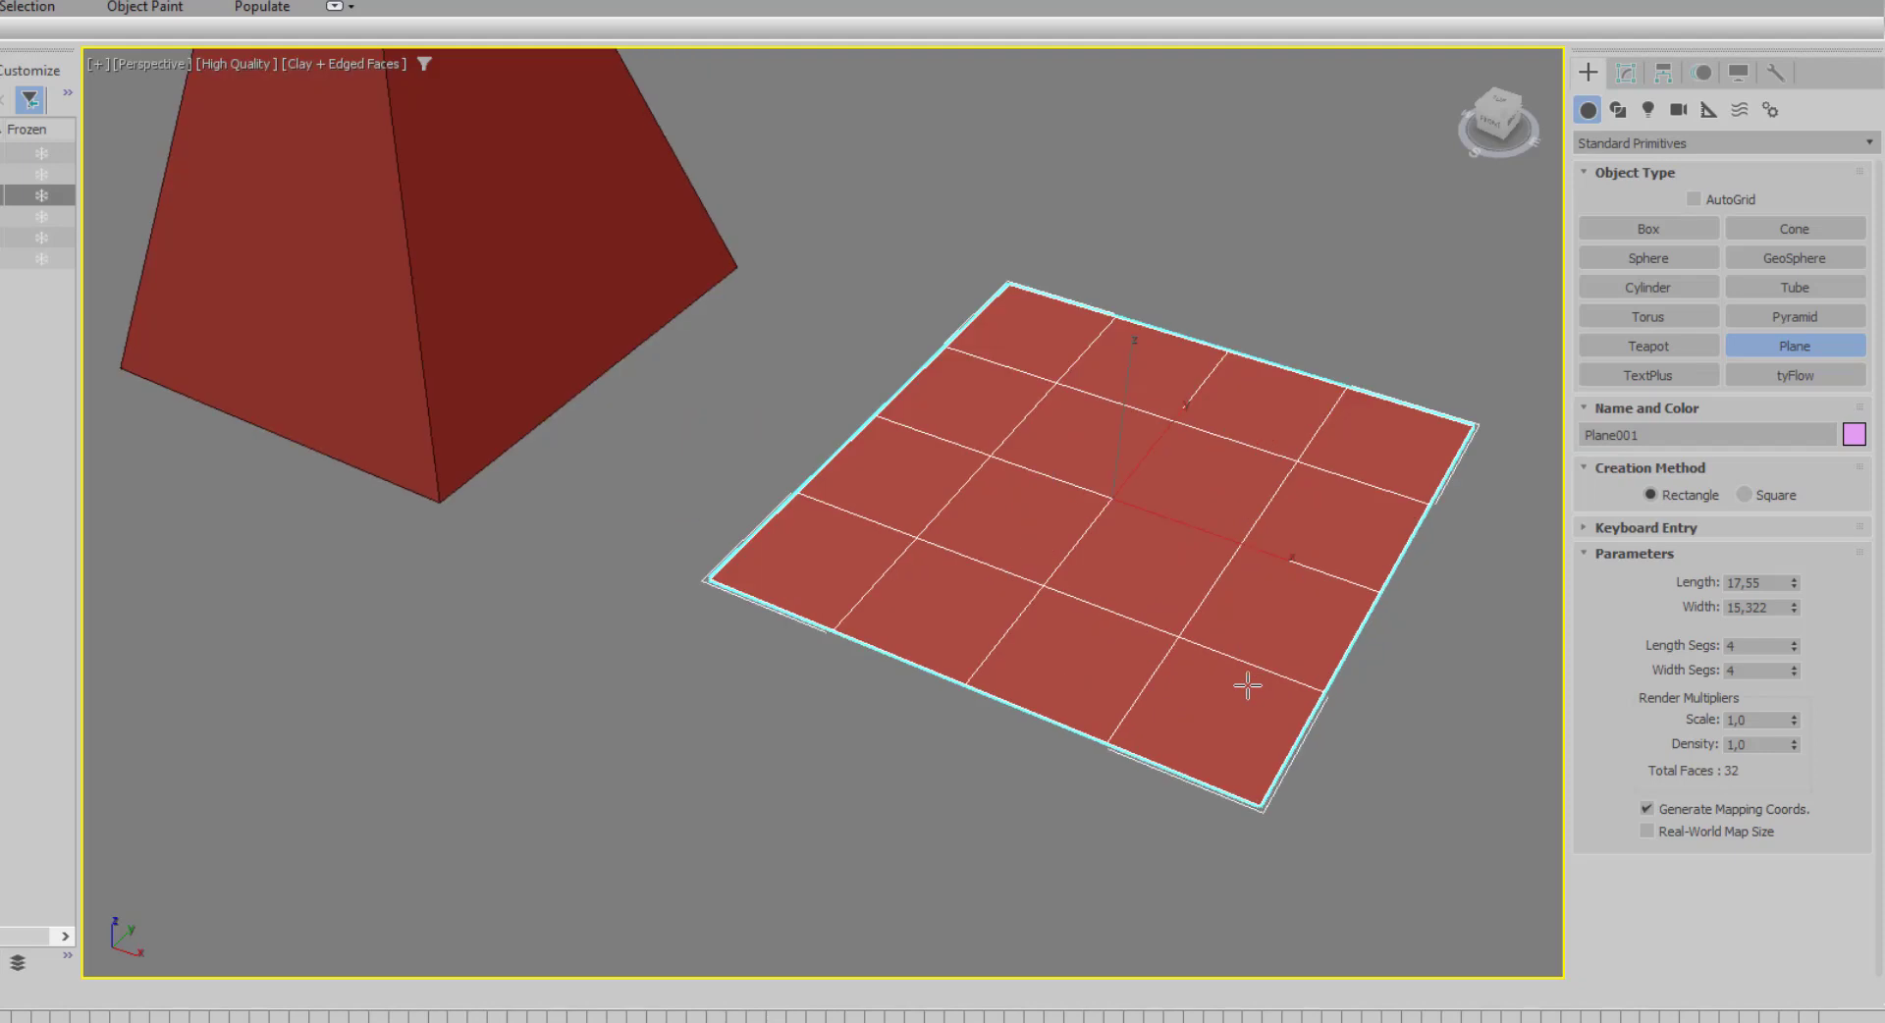
Set Plane001's width to 14,096 with 13 length and 17 width segments, giving 442 faces.
left_click(1640, 70)
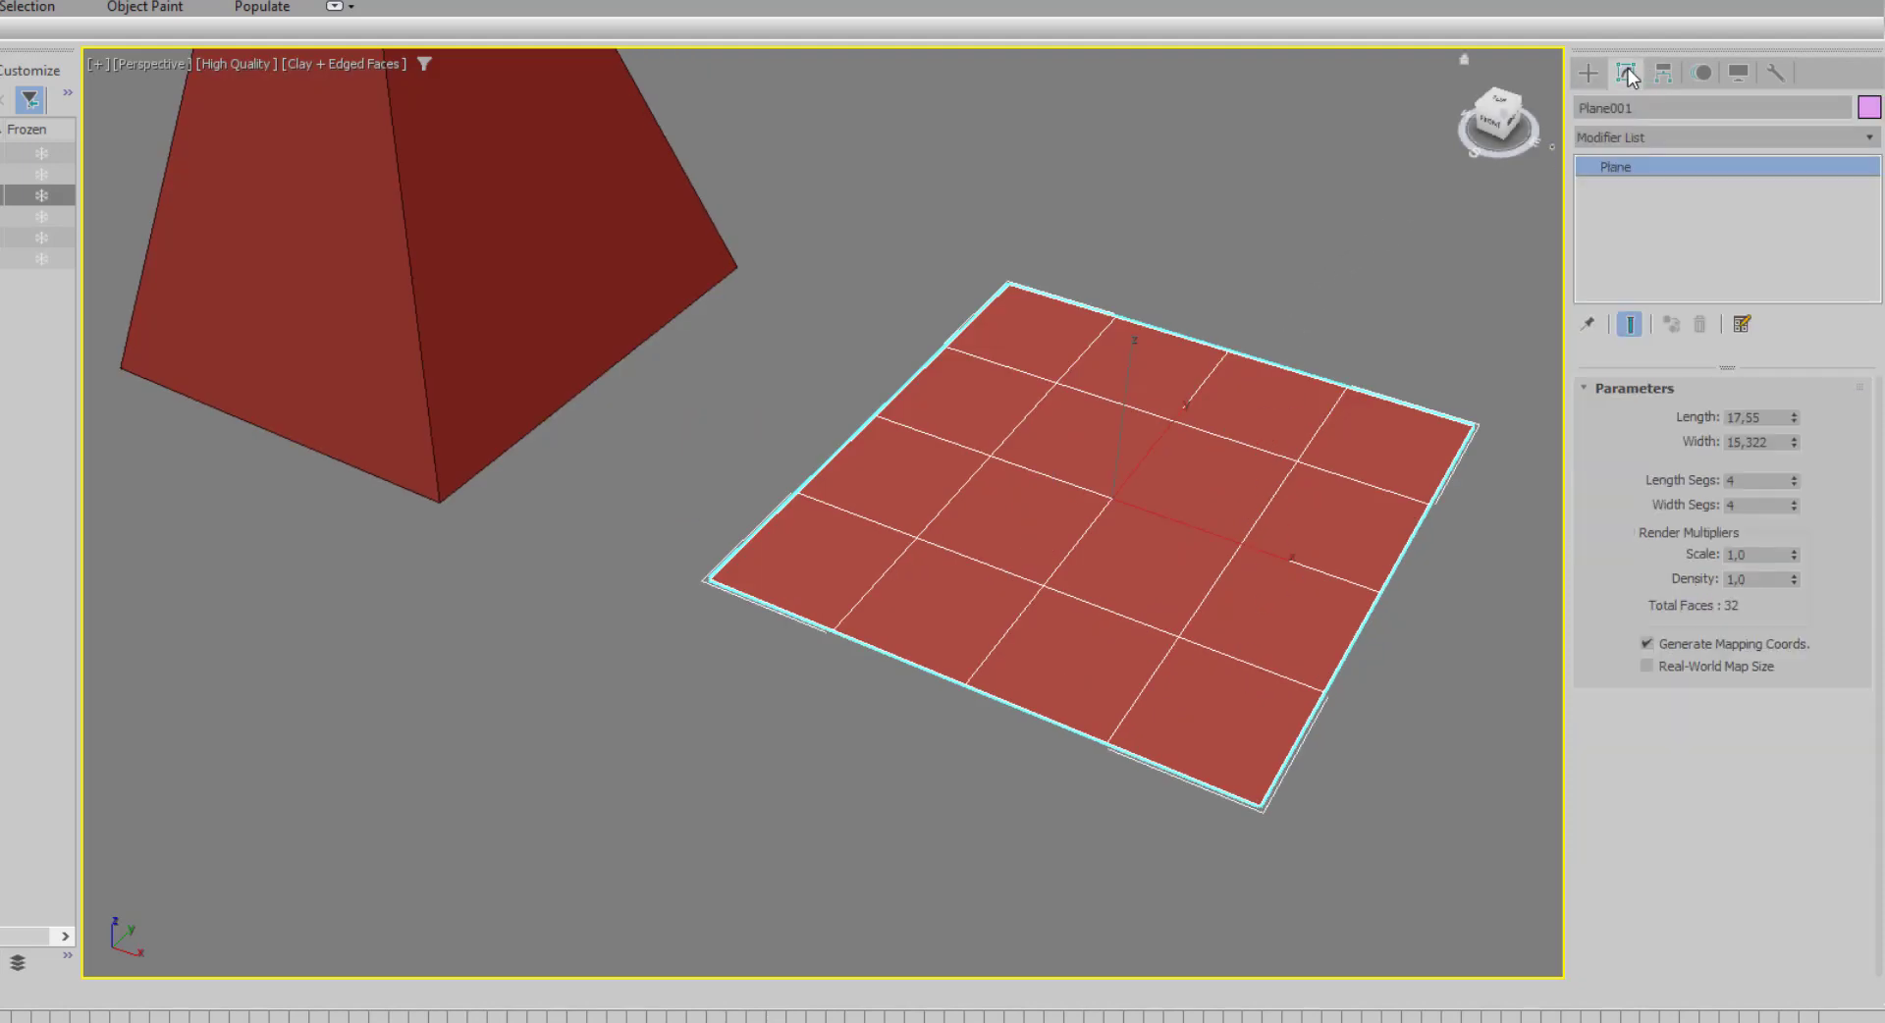
left_click(1795, 417)
mouse_move(1793, 442)
left_mouse_down()
mouse_move(1813, 516)
mouse_move(1794, 491)
left_mouse_up()
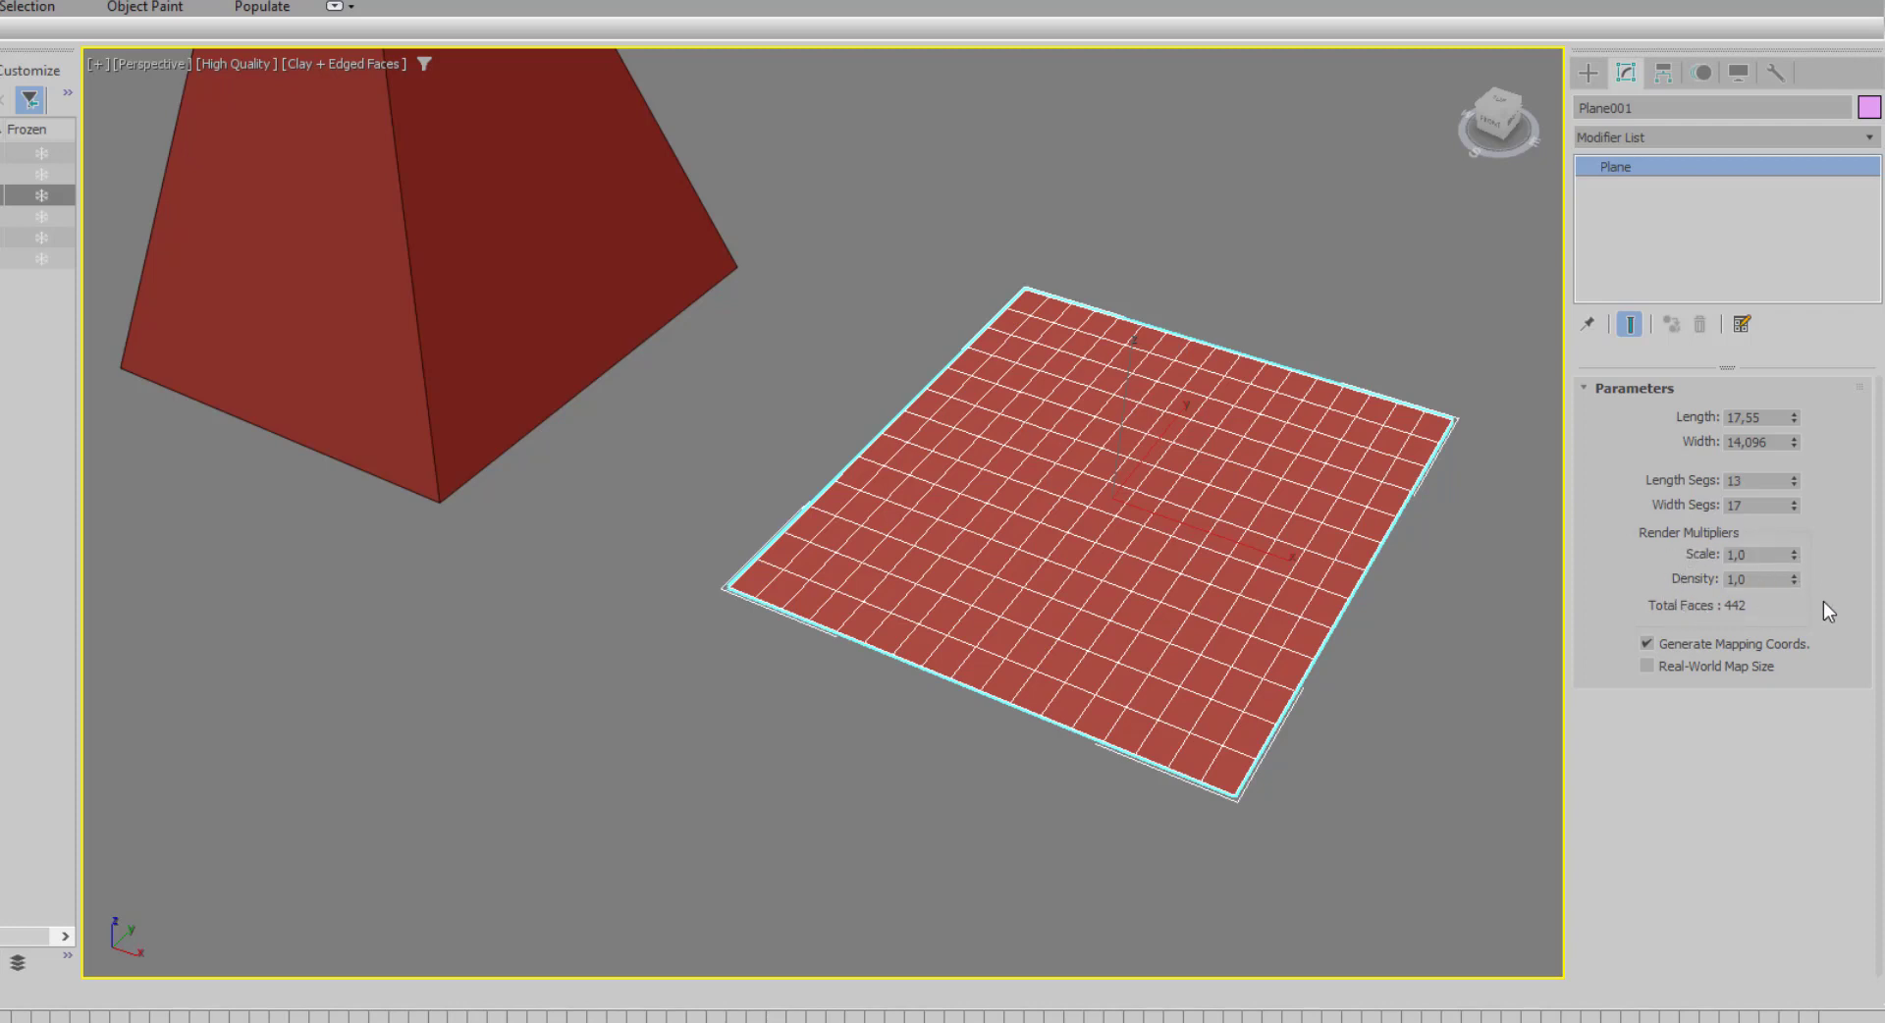
middle_click_drag(1424, 664, 1246, 665)
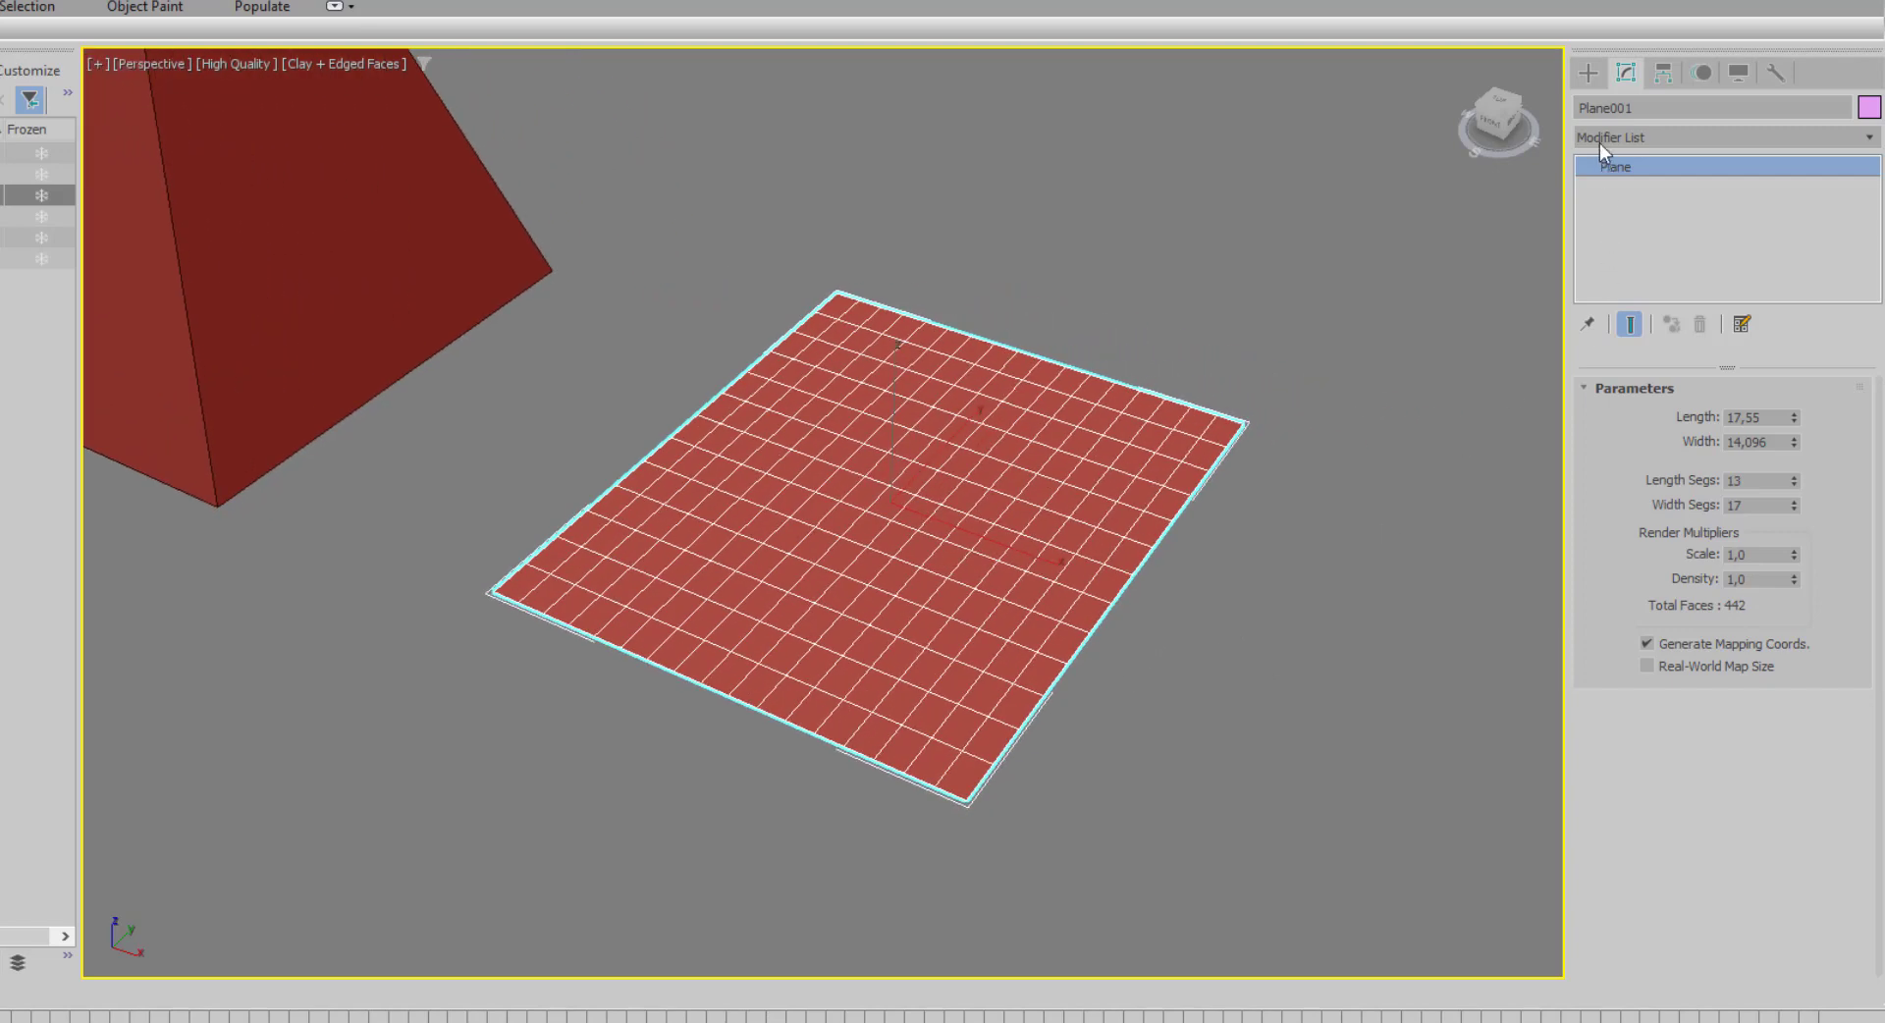
left_click(1588, 72)
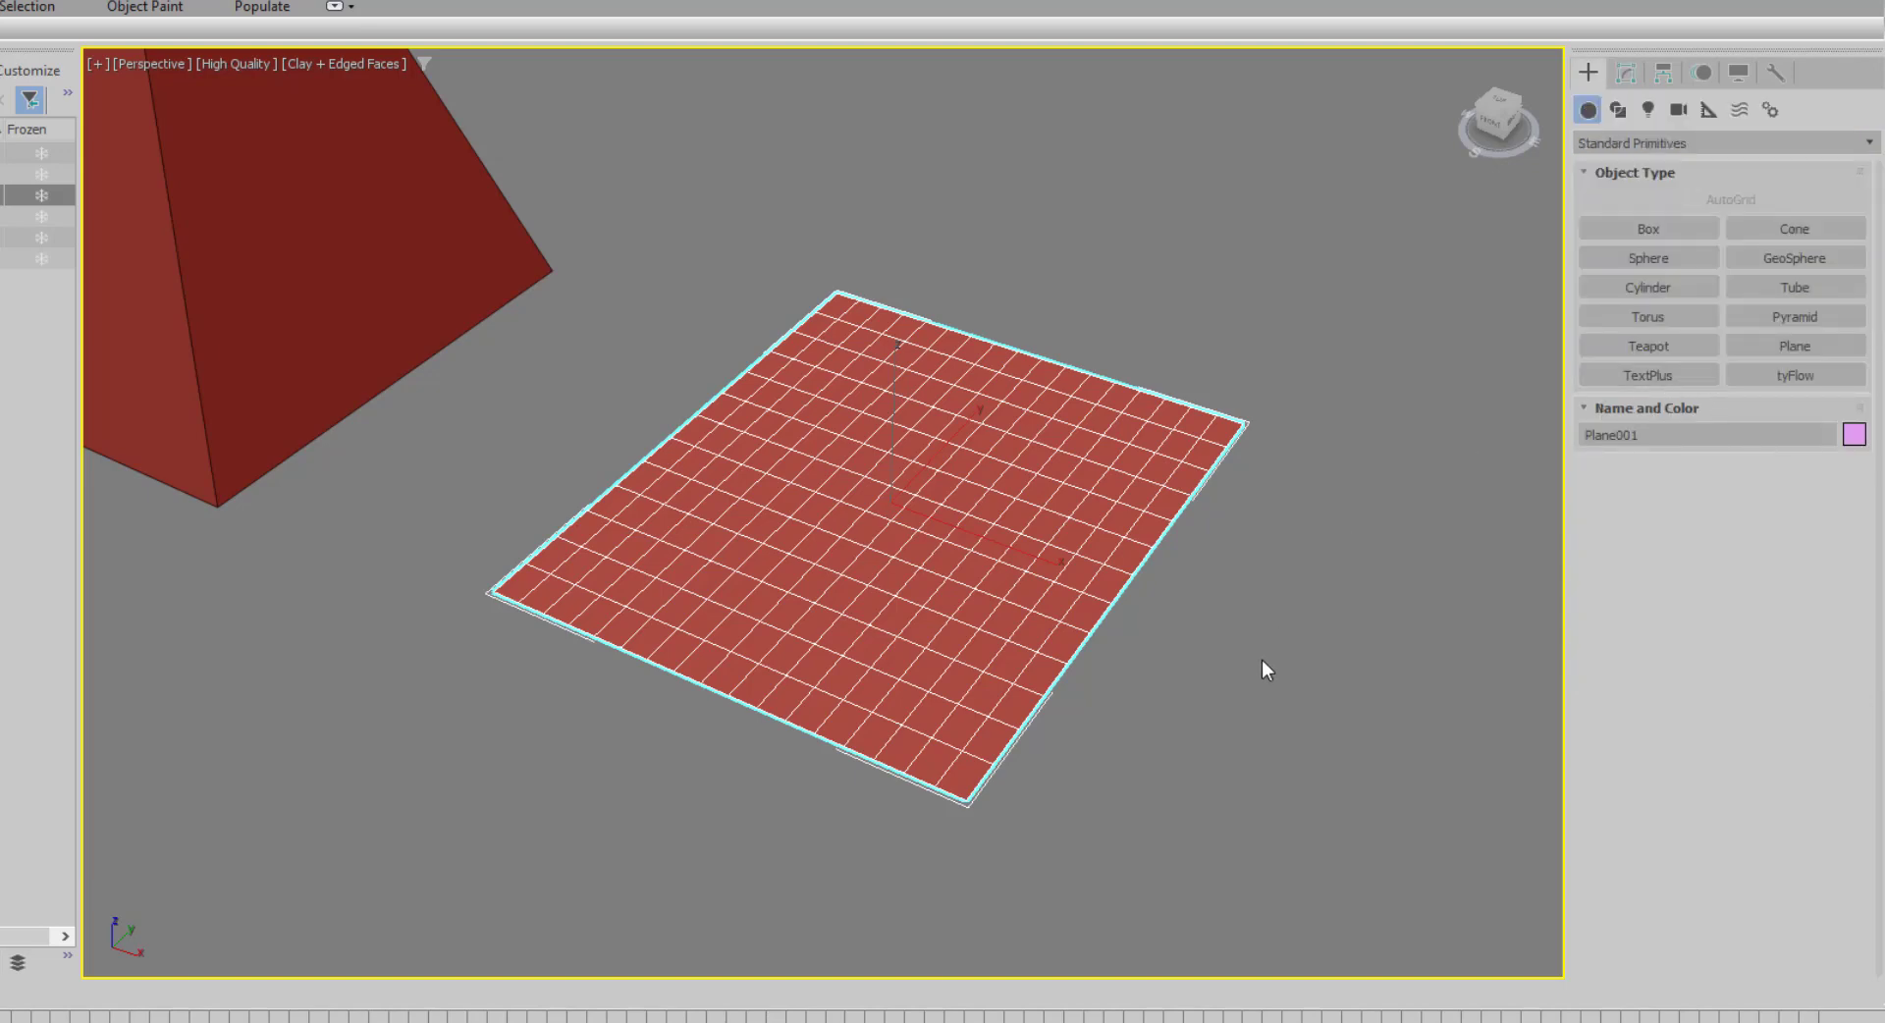
Box-select the teapot, cone, geosphere, tube, pyramid and plane, delete them, and reset the view home.
scroll(1262, 658, "down", 10)
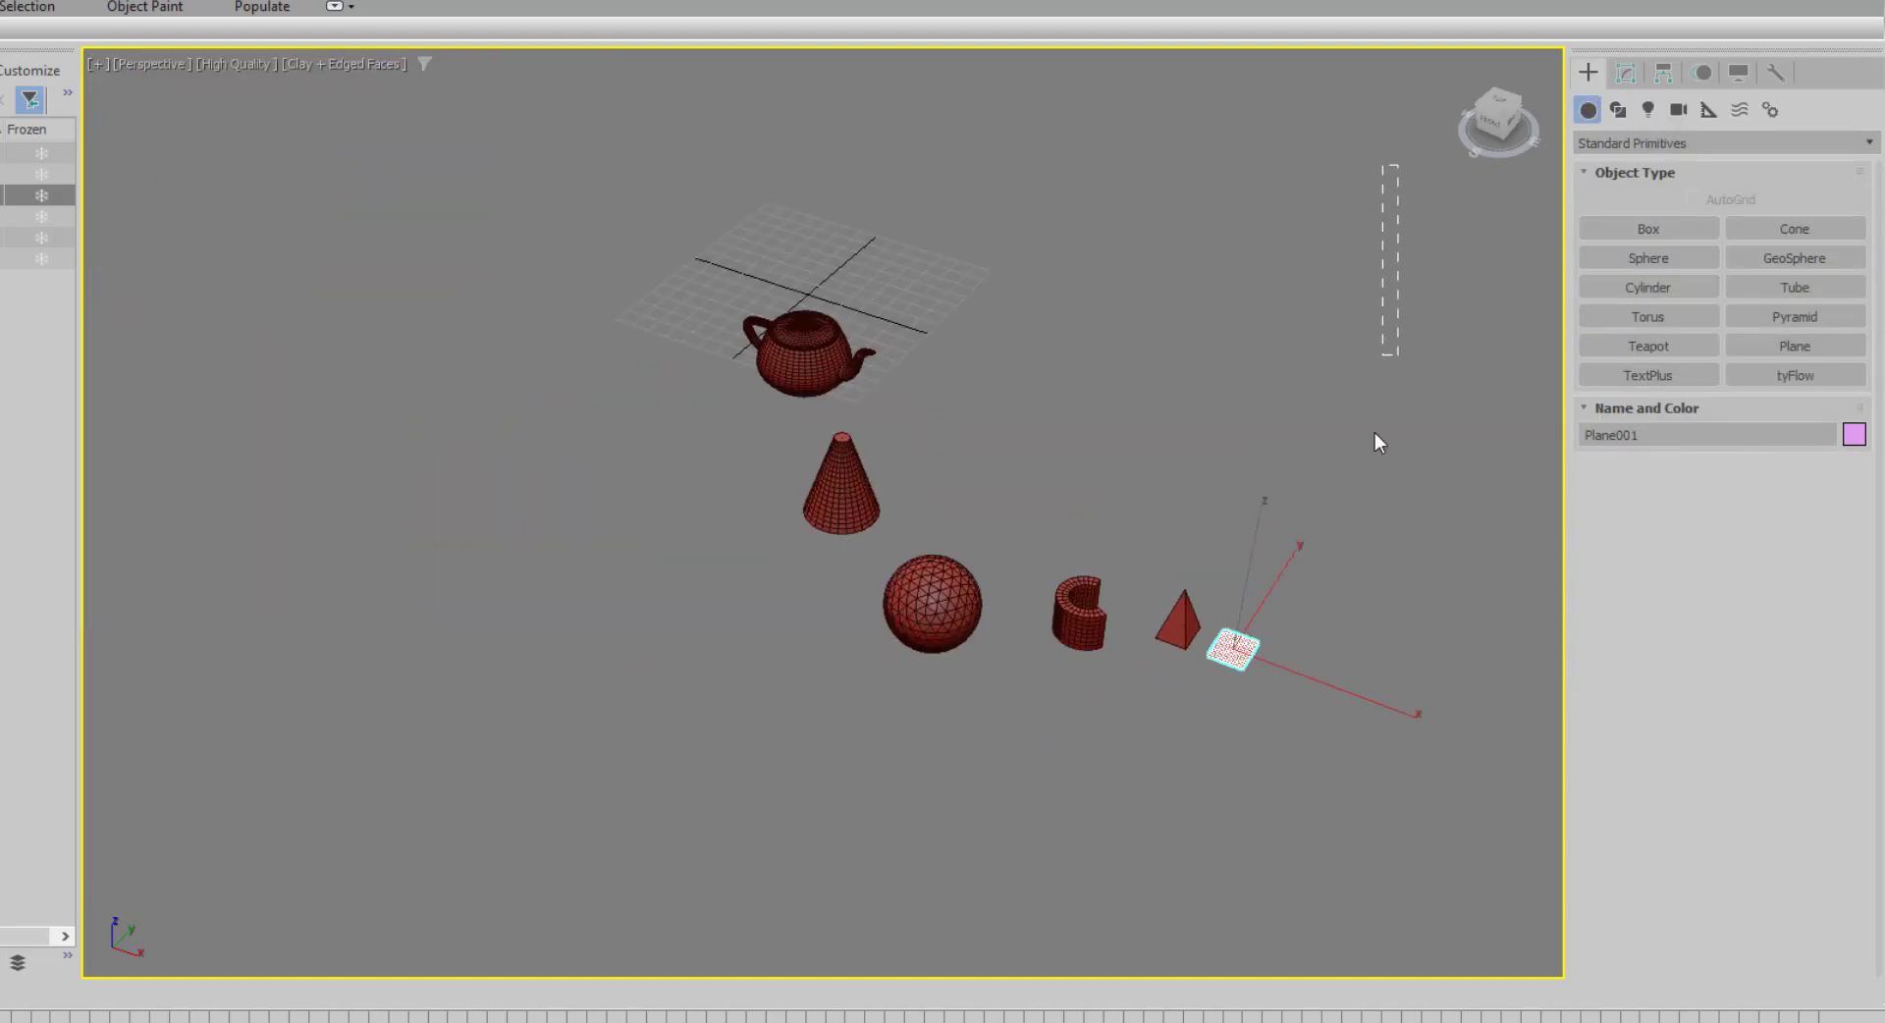
left_click_drag(1375, 434, 615, 803)
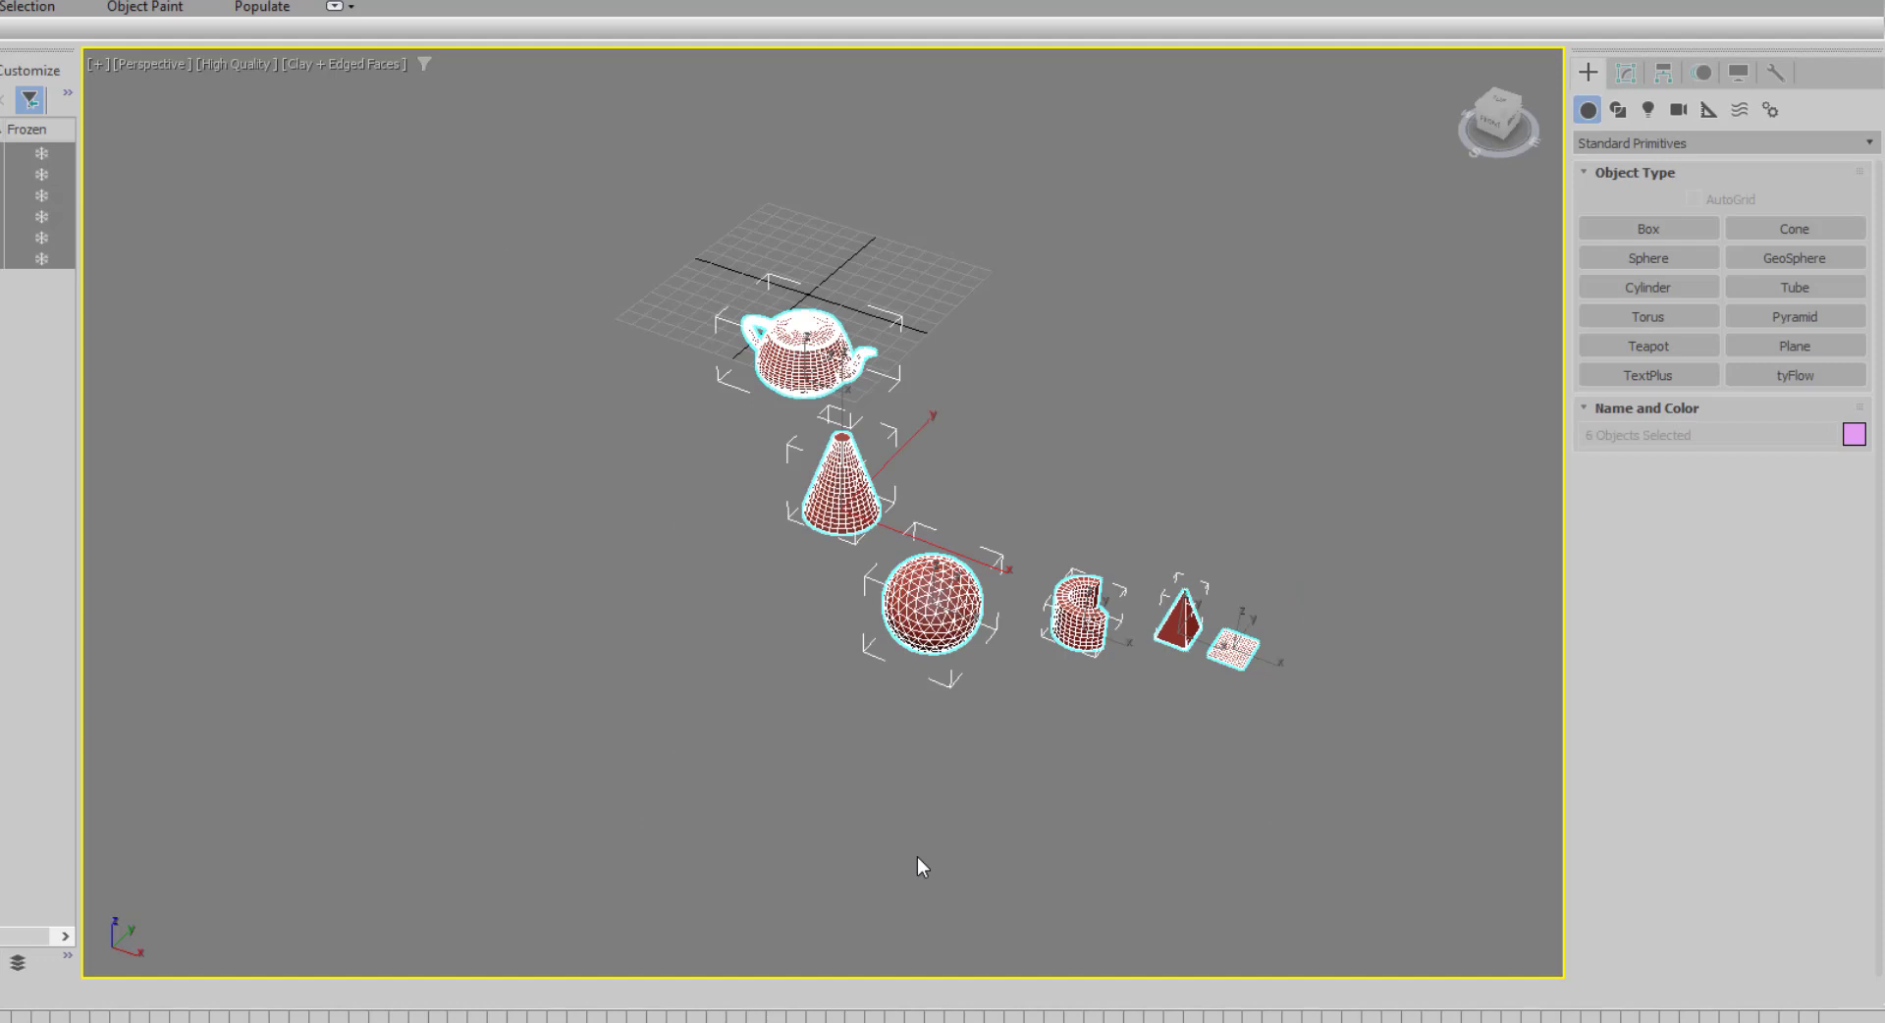
key("Delete")
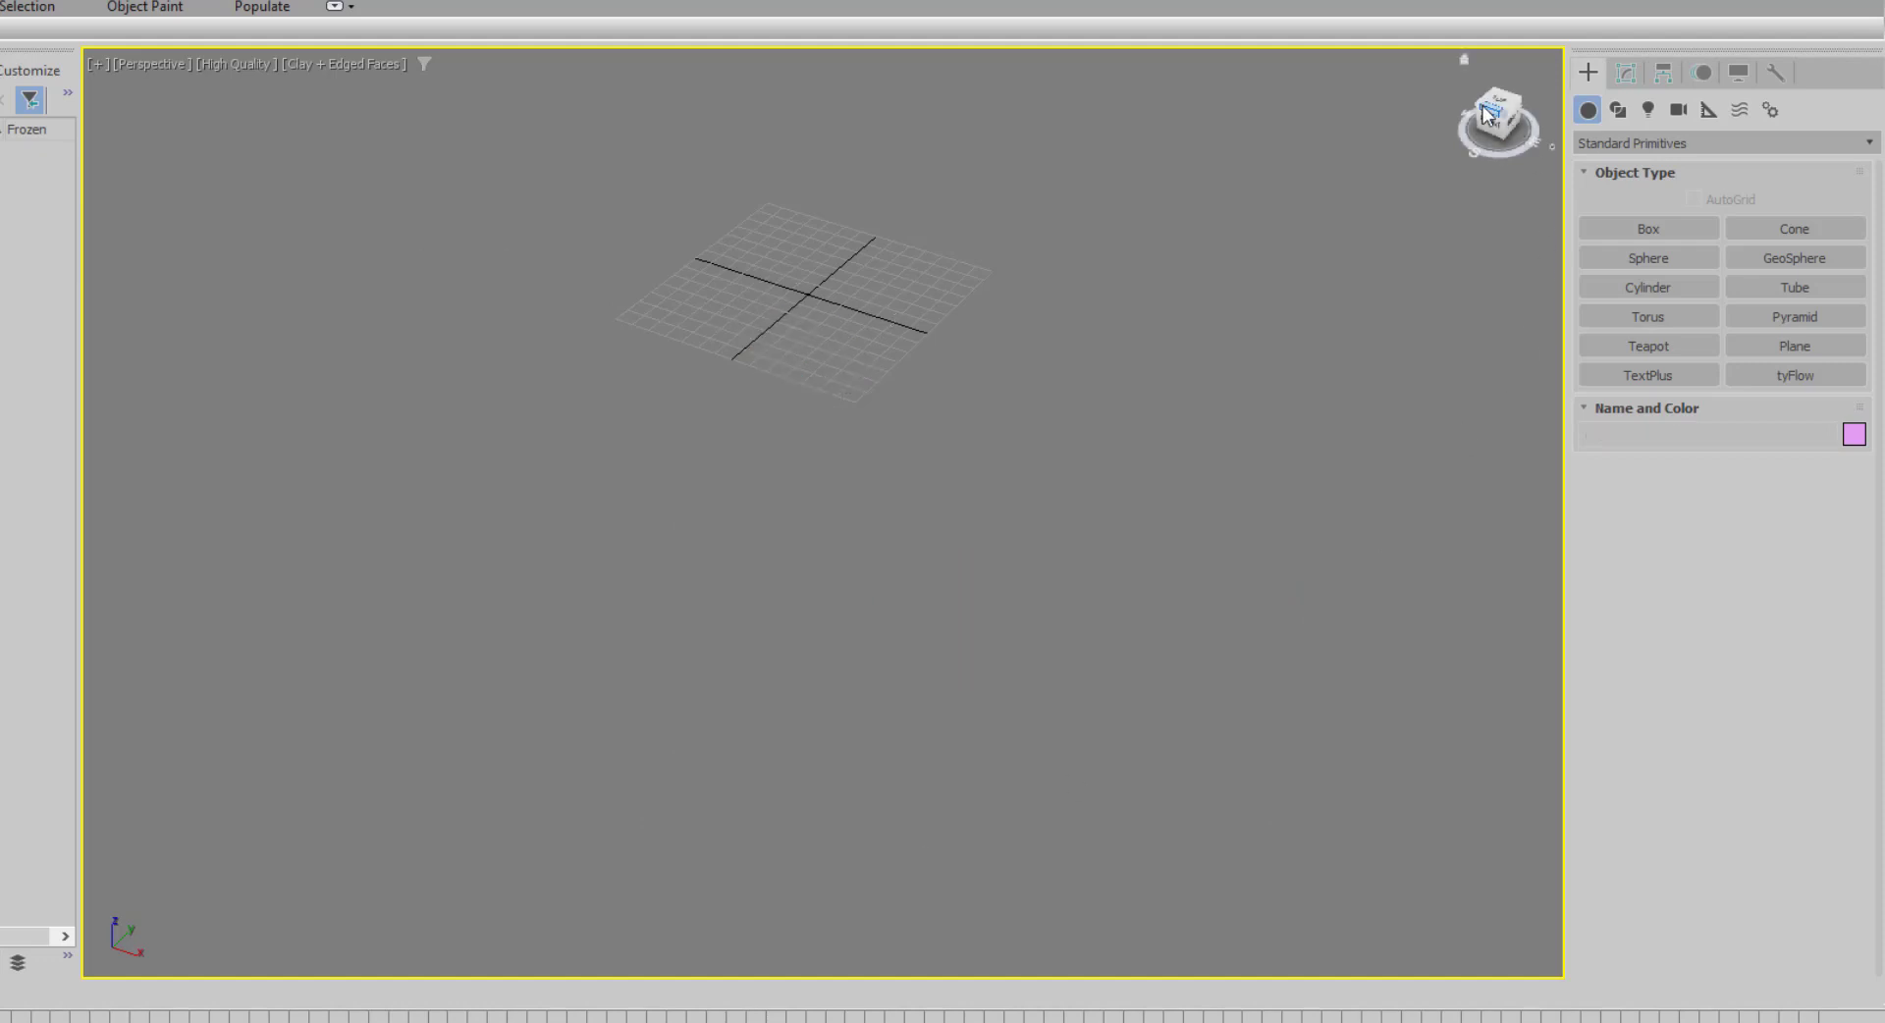
left_click(1464, 59)
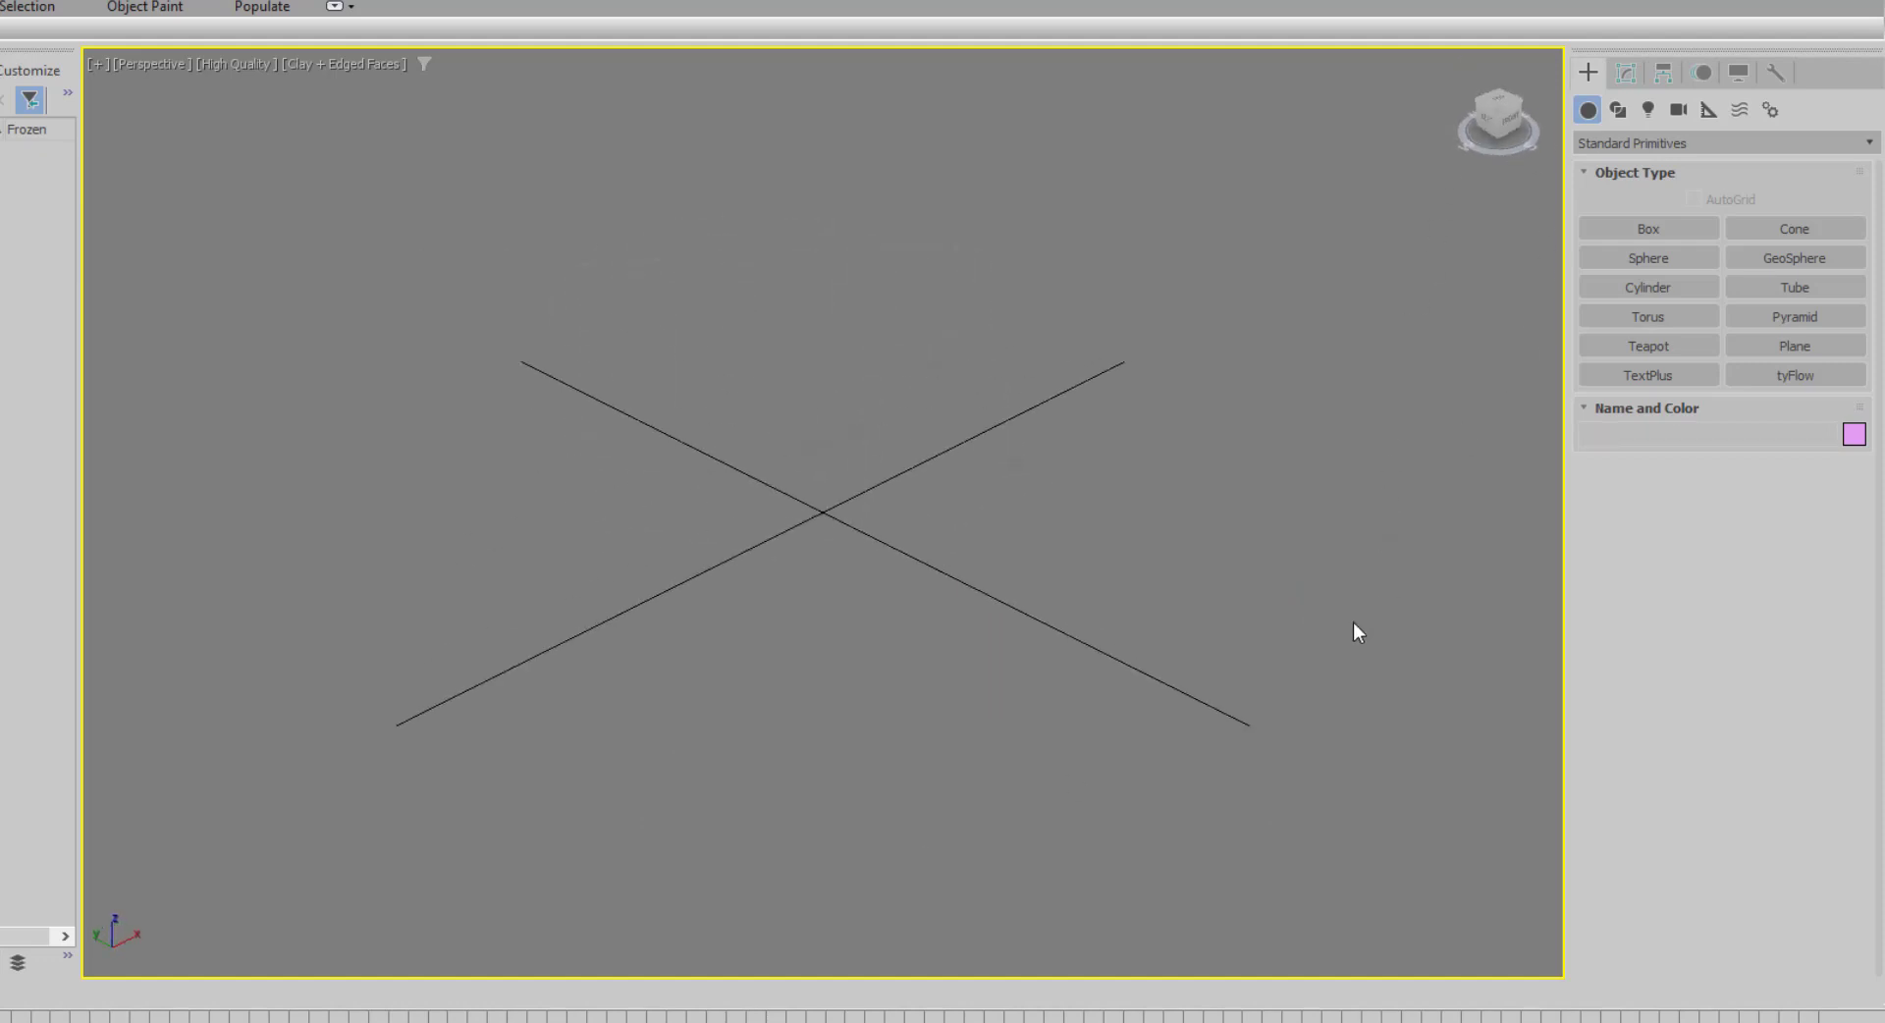
middle_click_drag(1240, 673, 1267, 661)
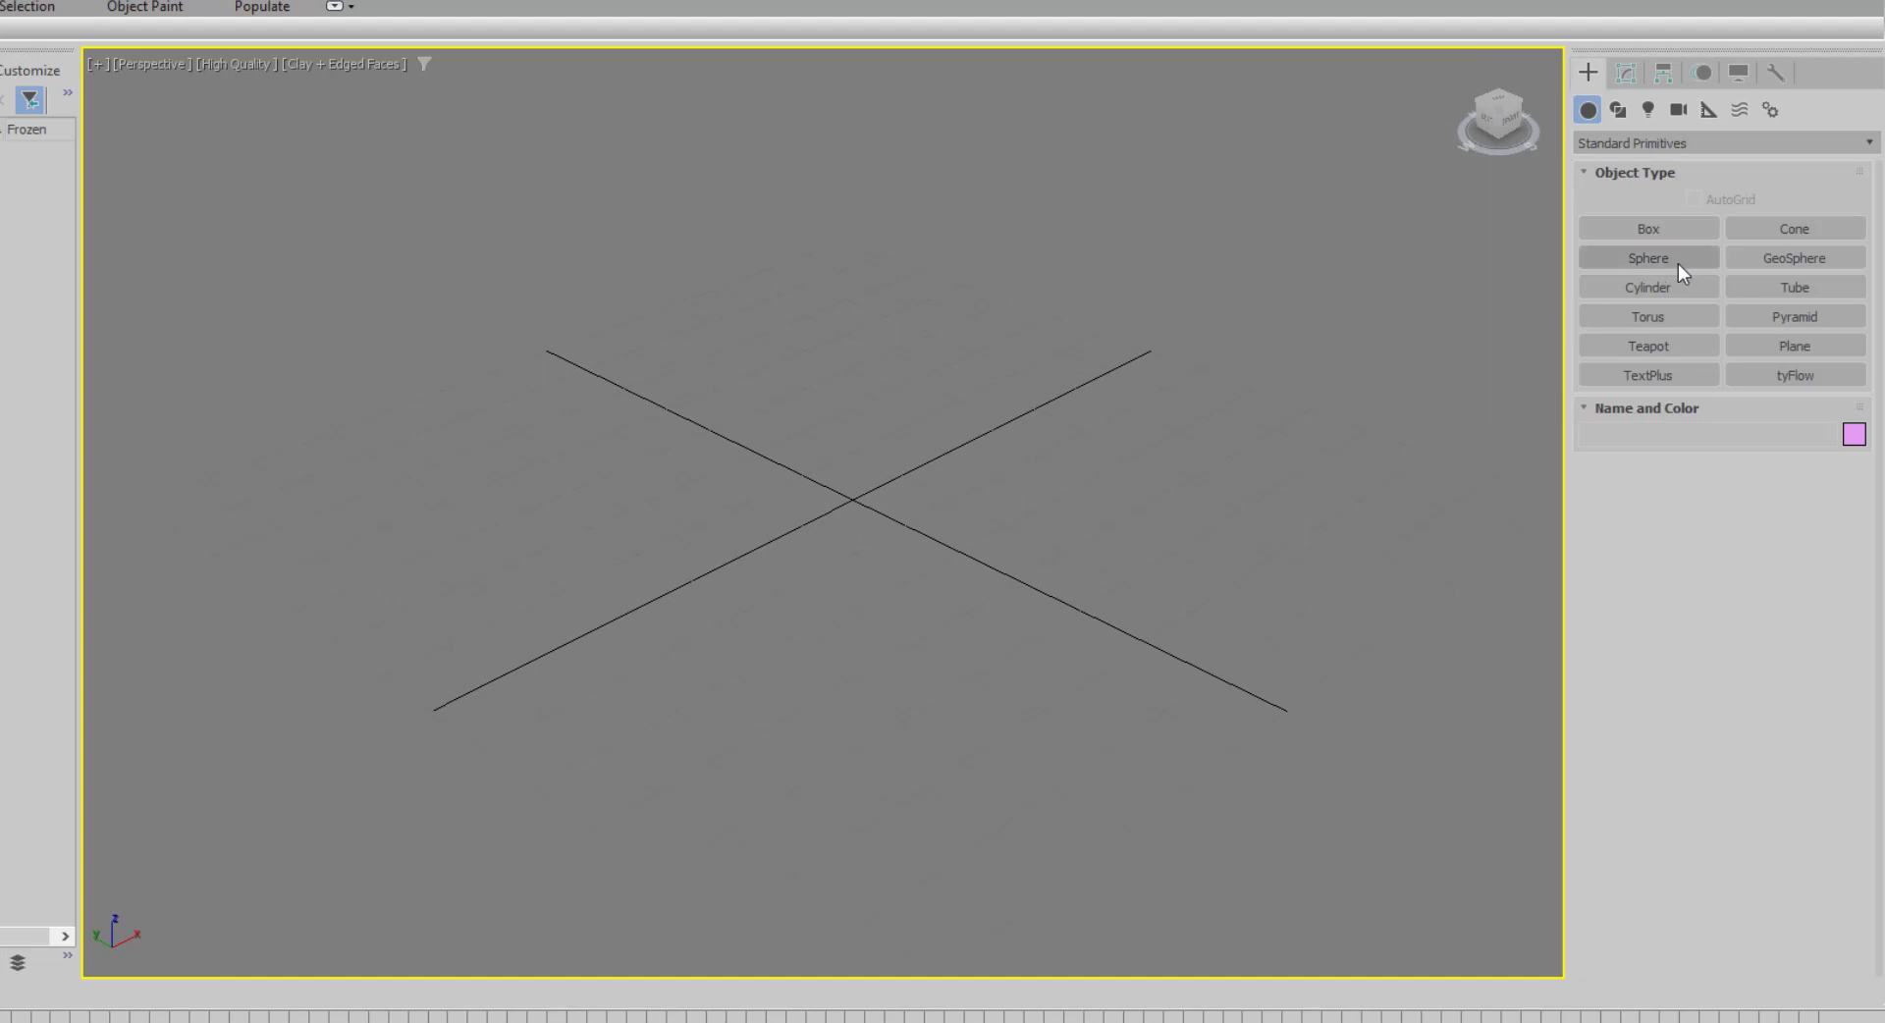
Place a TextPlus object reading 'TextPlus' in Arial, size 25,0, near the grid origin.
left_click(1646, 379)
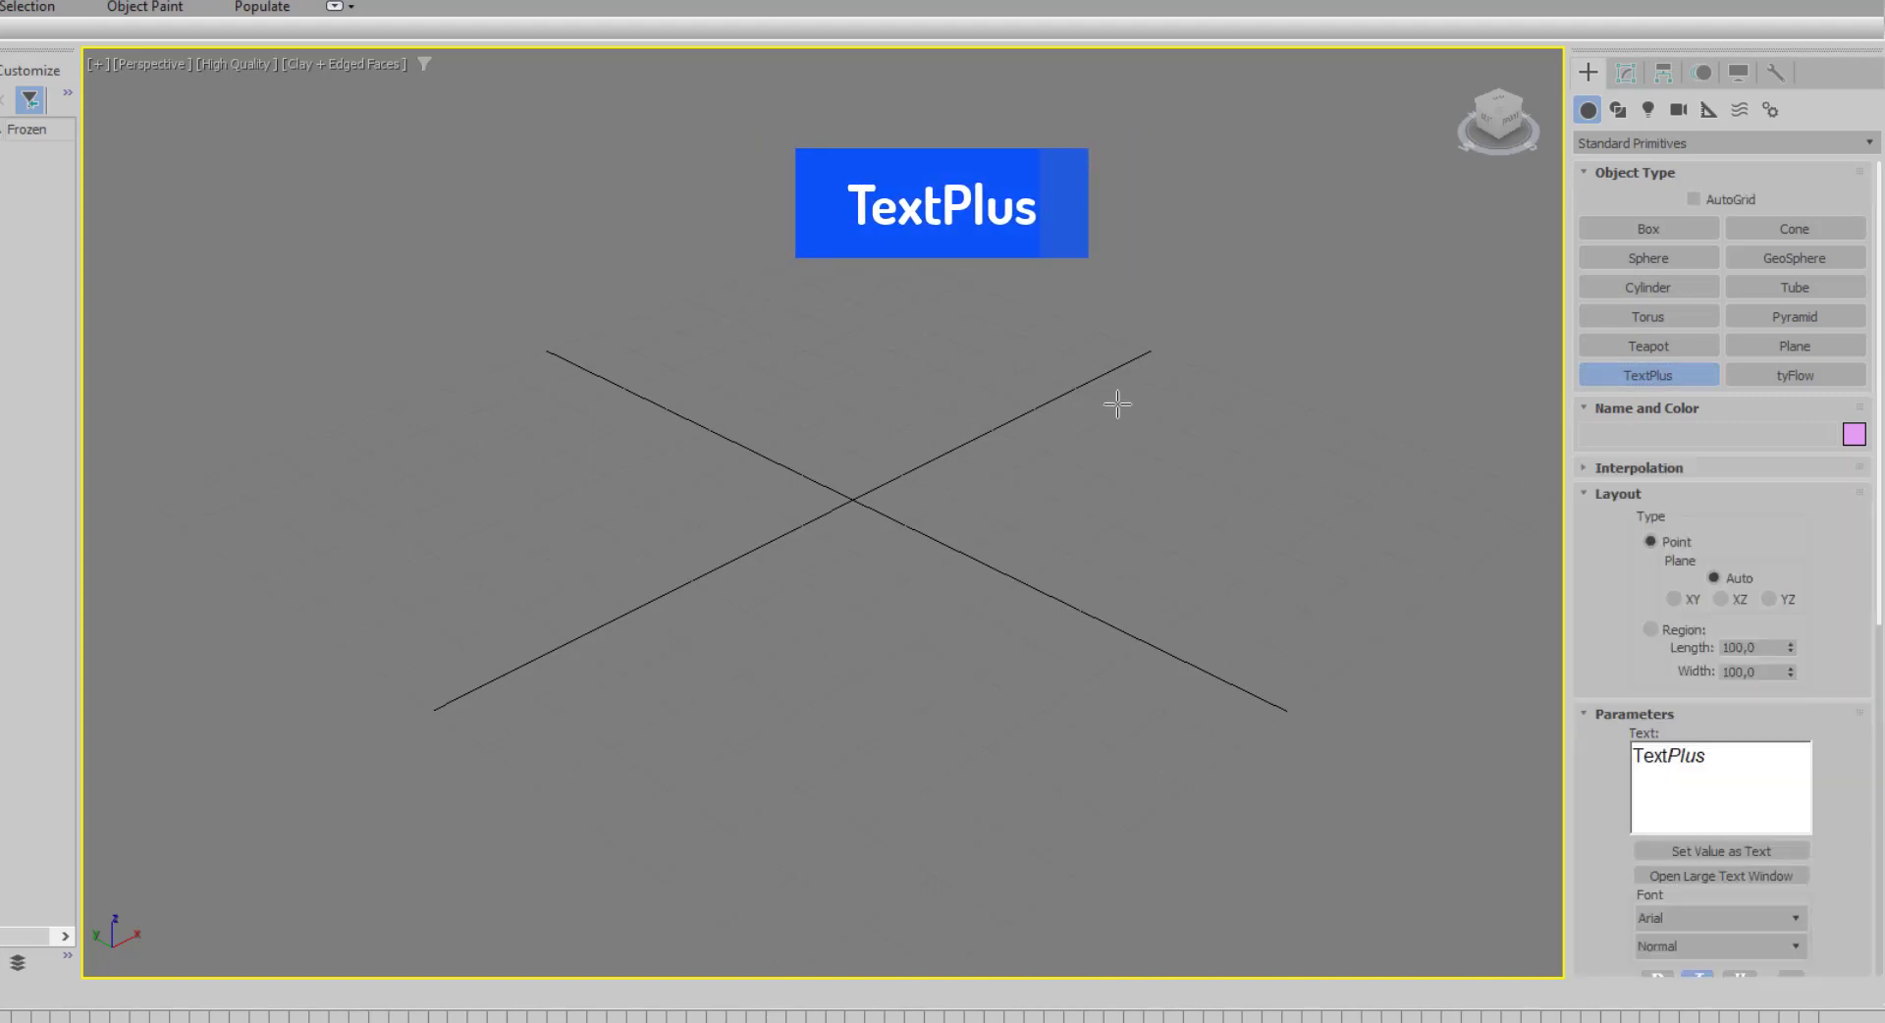
left_click(853, 609)
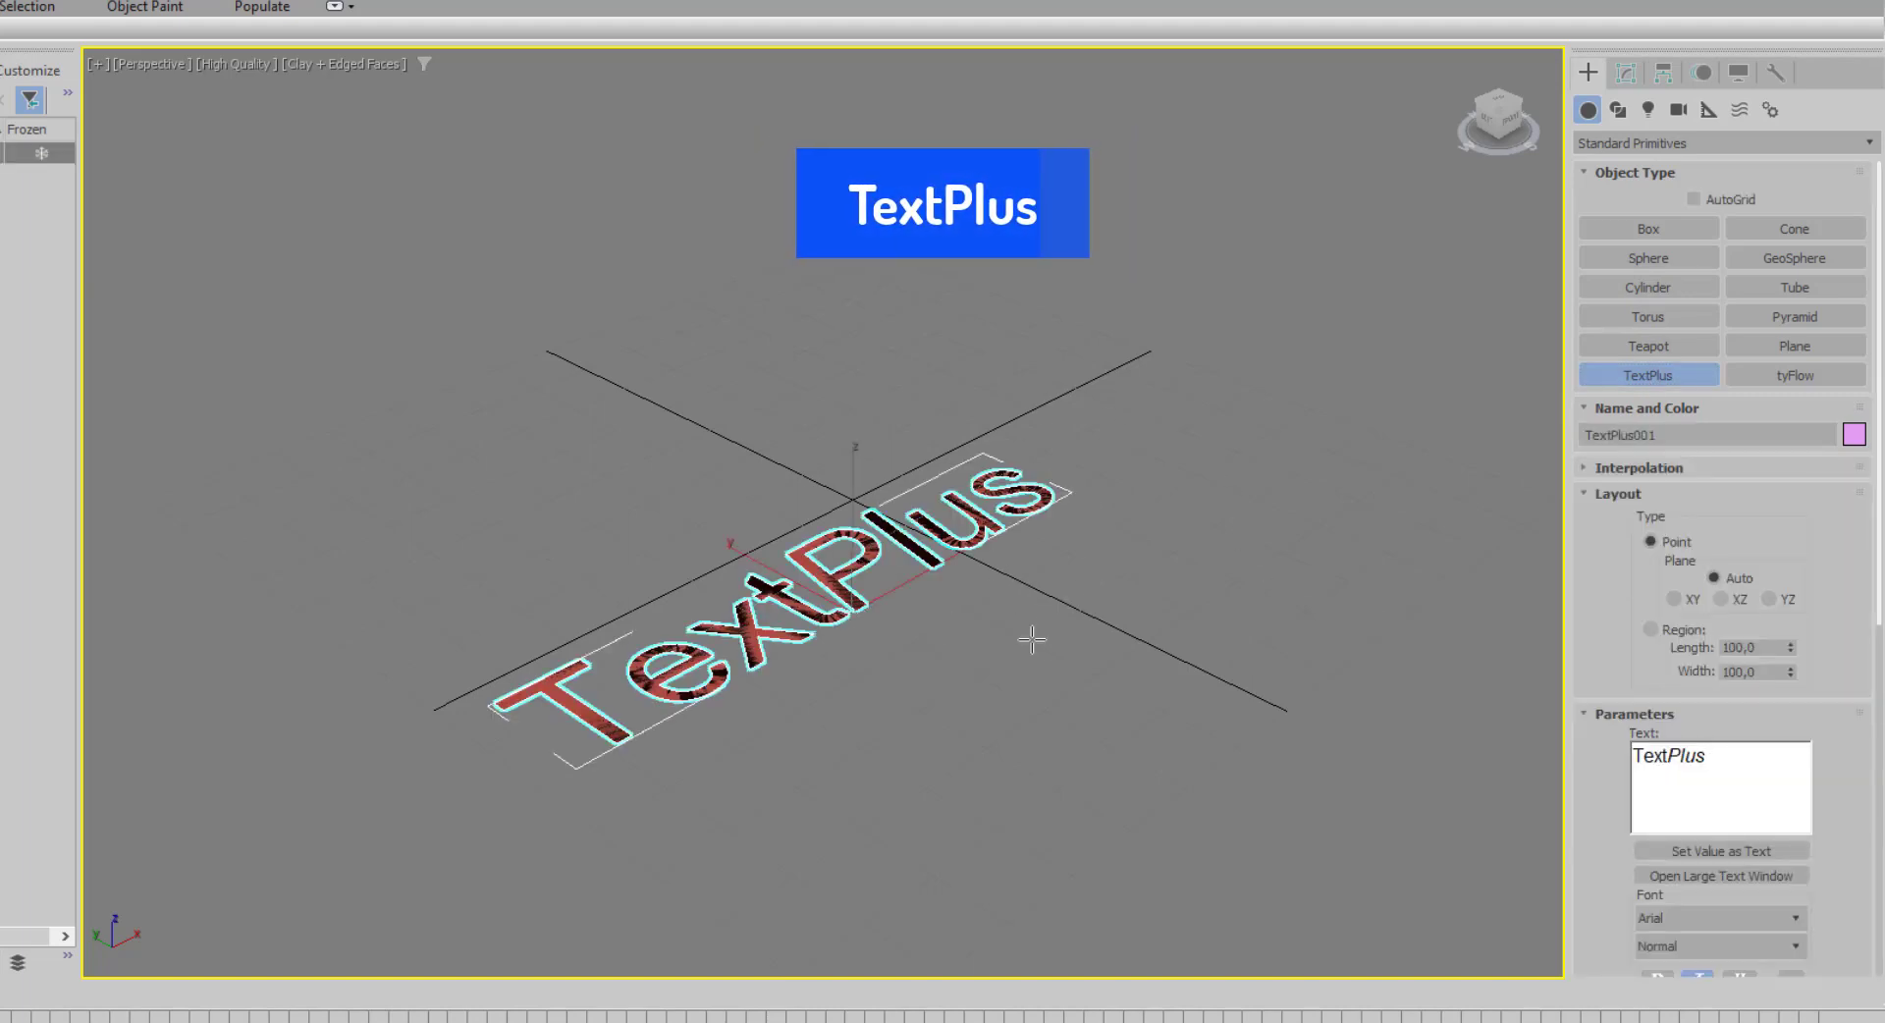
middle_click_drag(1044, 644, 1035, 543)
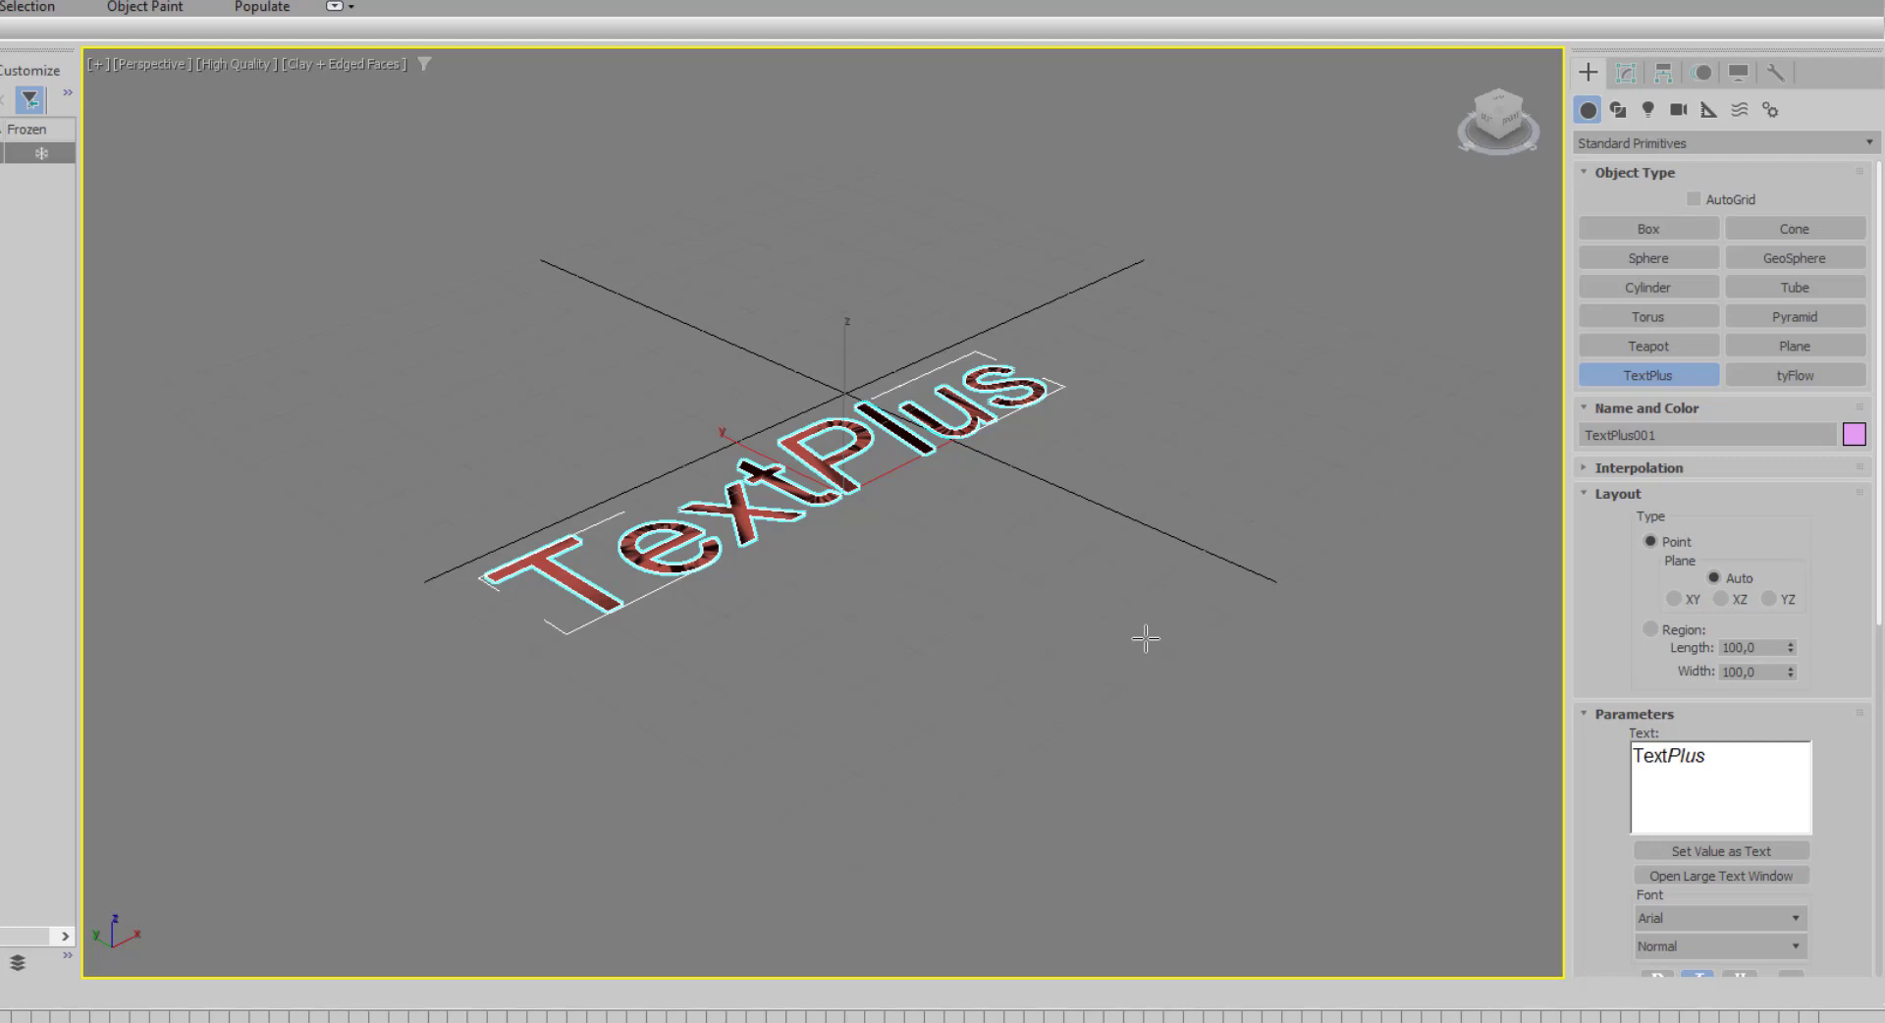
left_click(1660, 143)
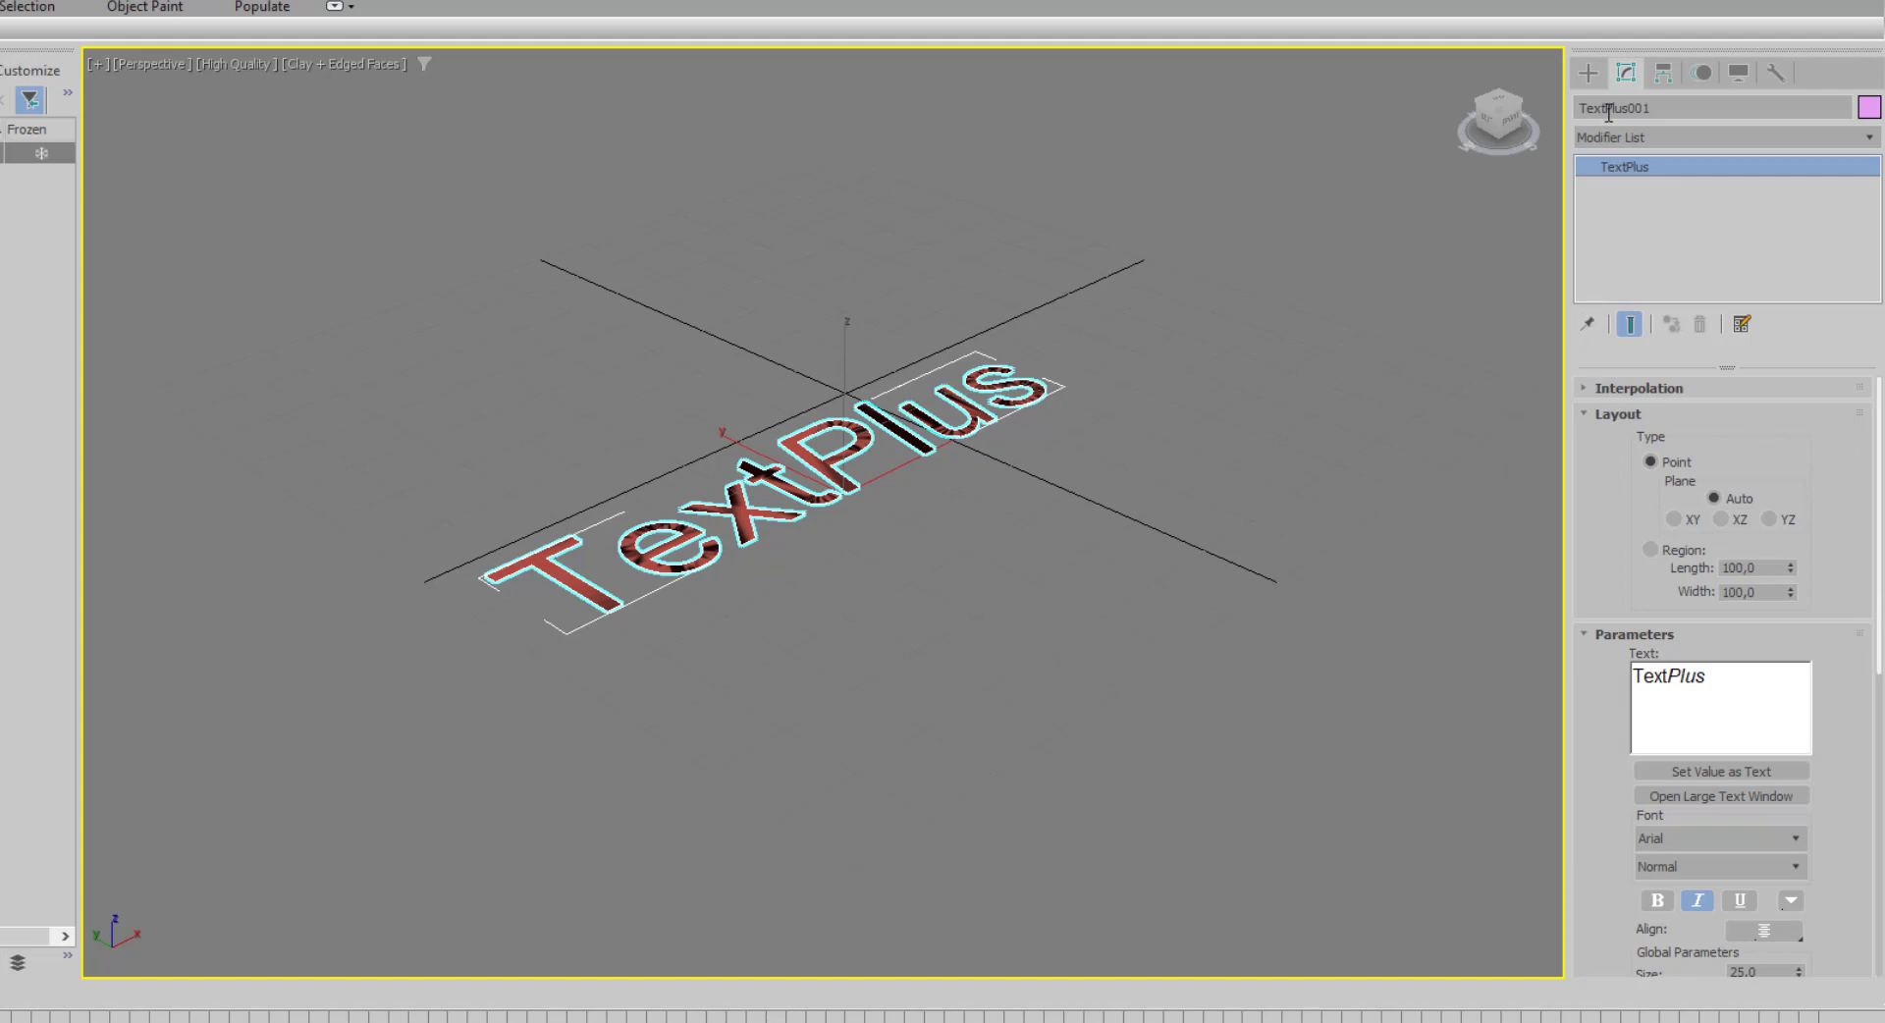
left_click(1588, 73)
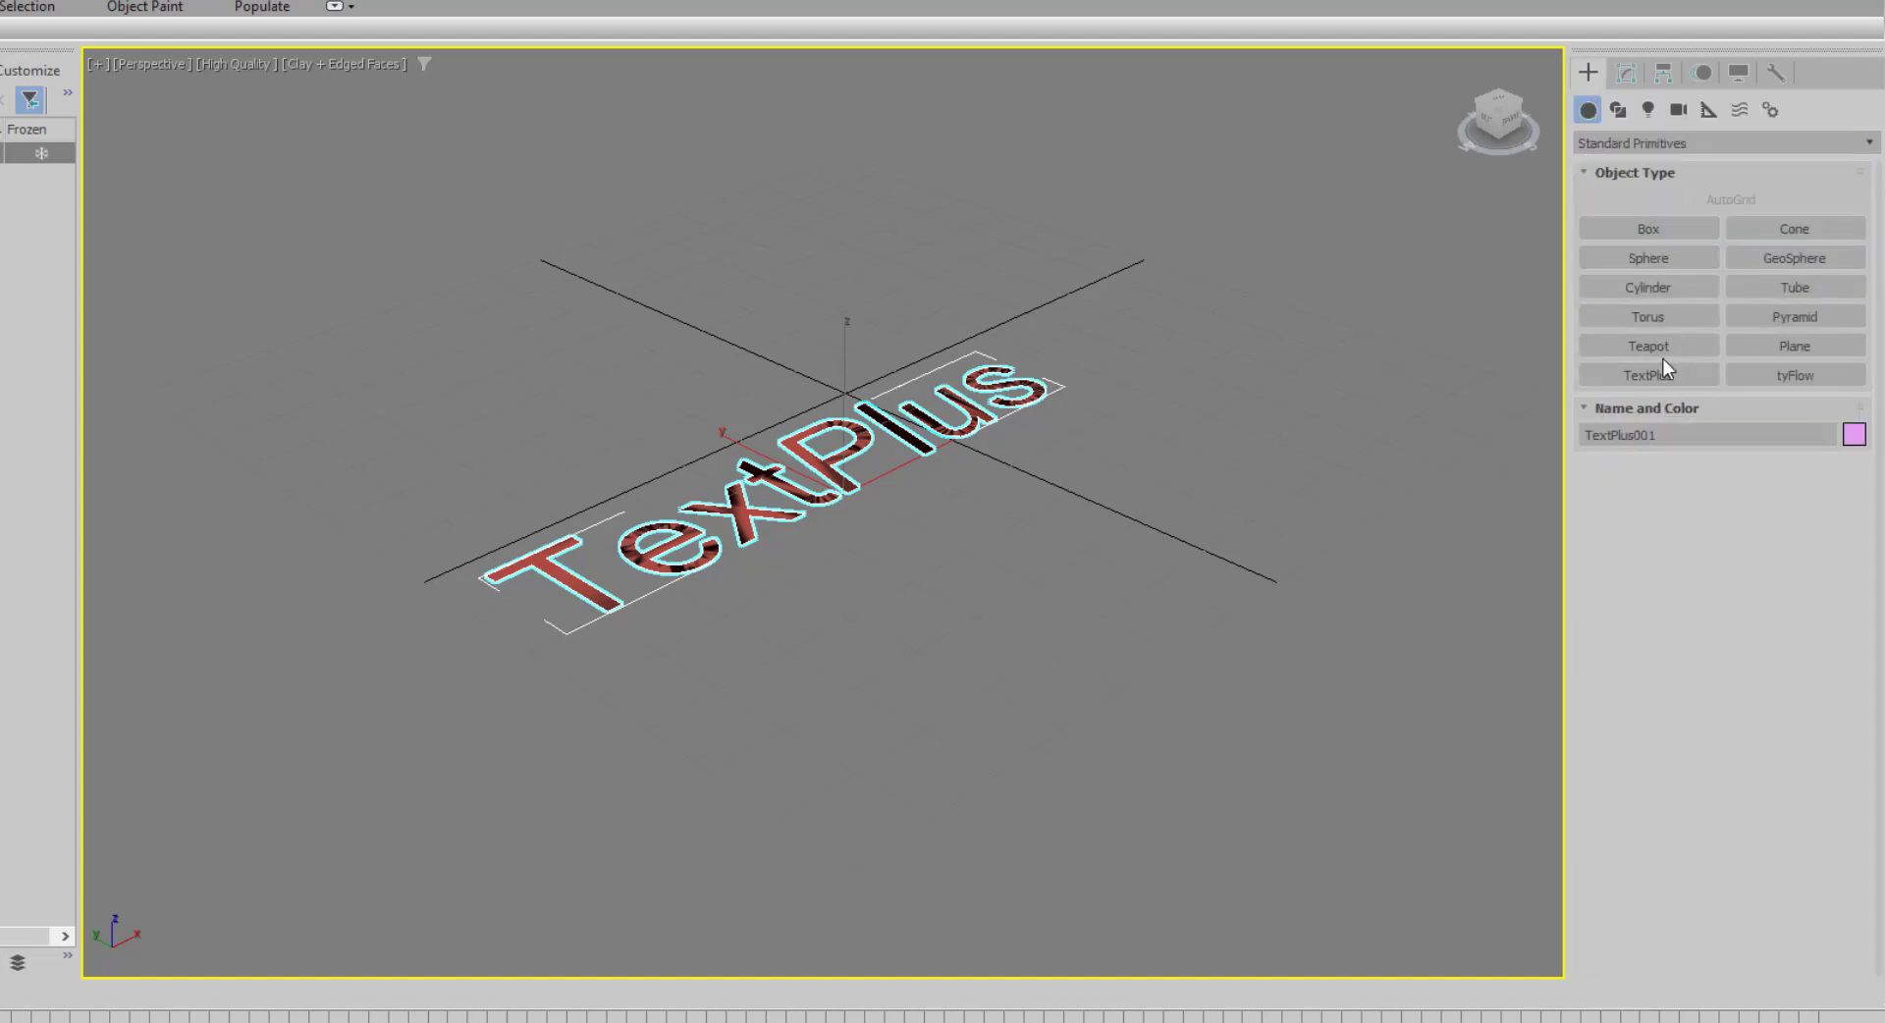
Place a second TextPlus object, undo it, and bring up TextPlus001's parameters in Modify.
left_click(1647, 377)
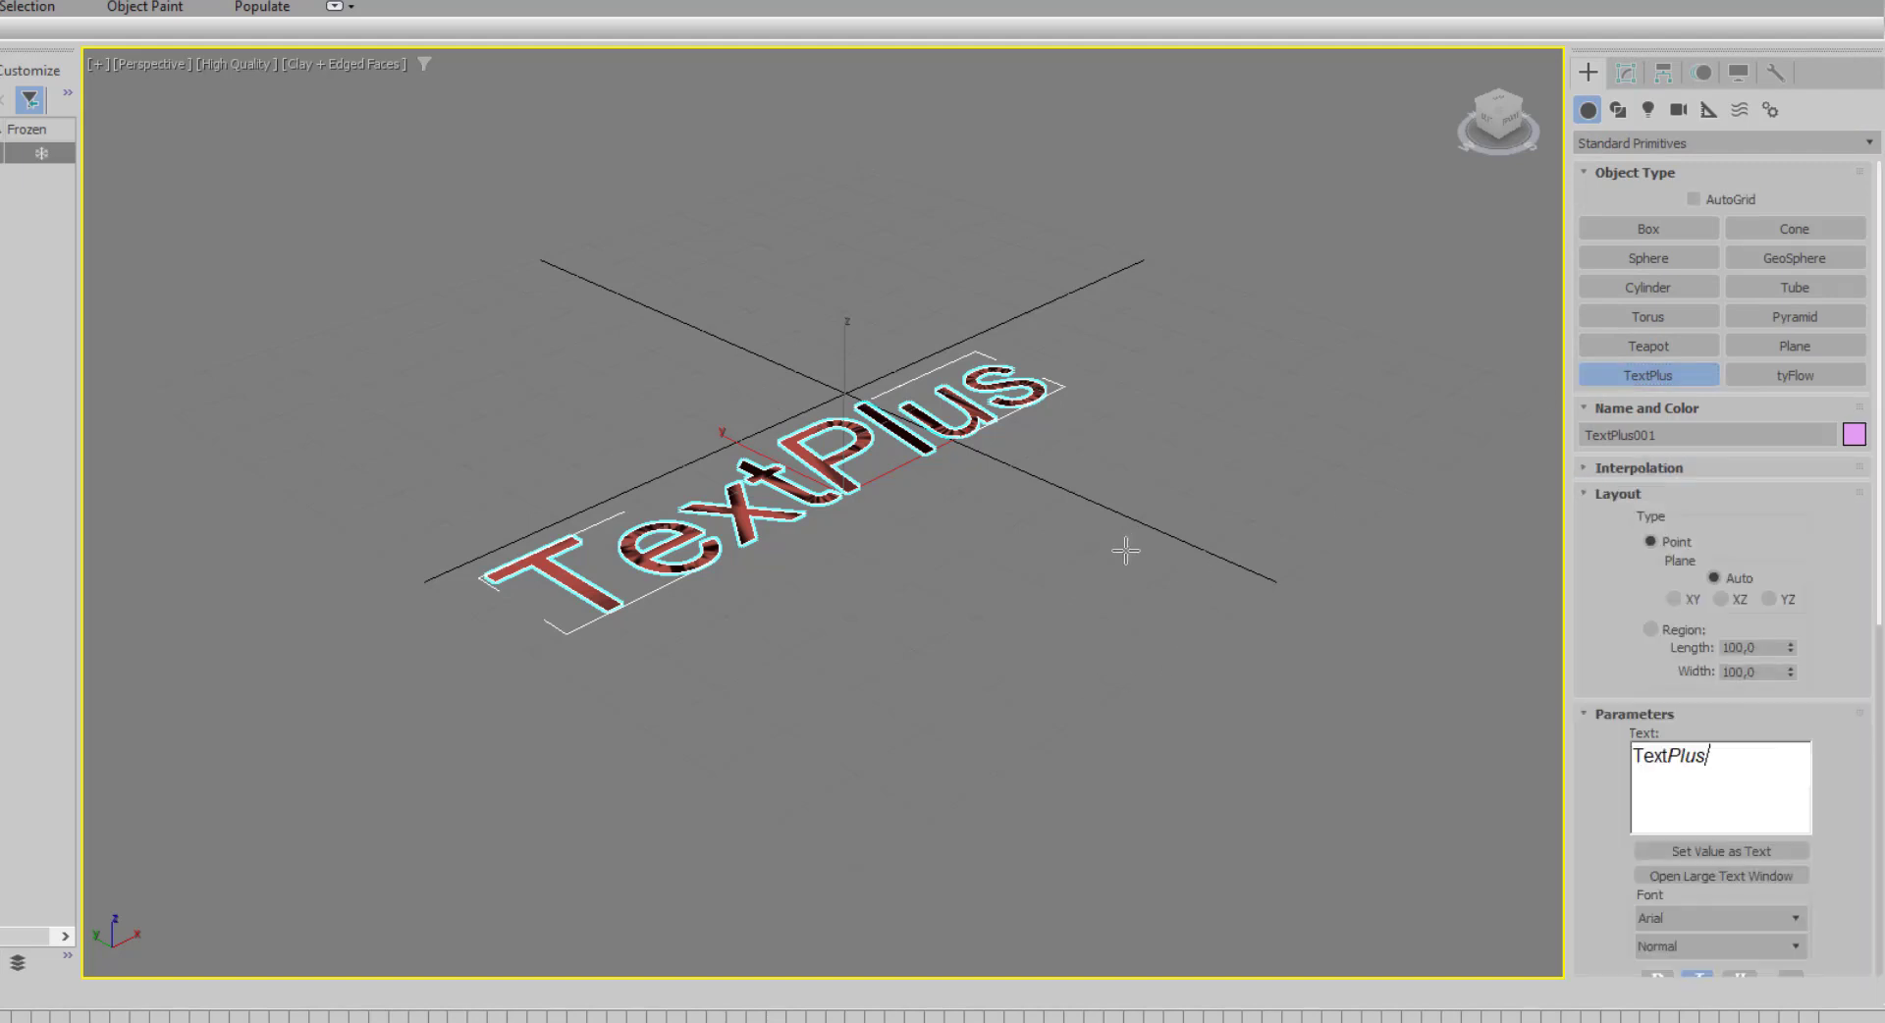
left_click(1100, 702)
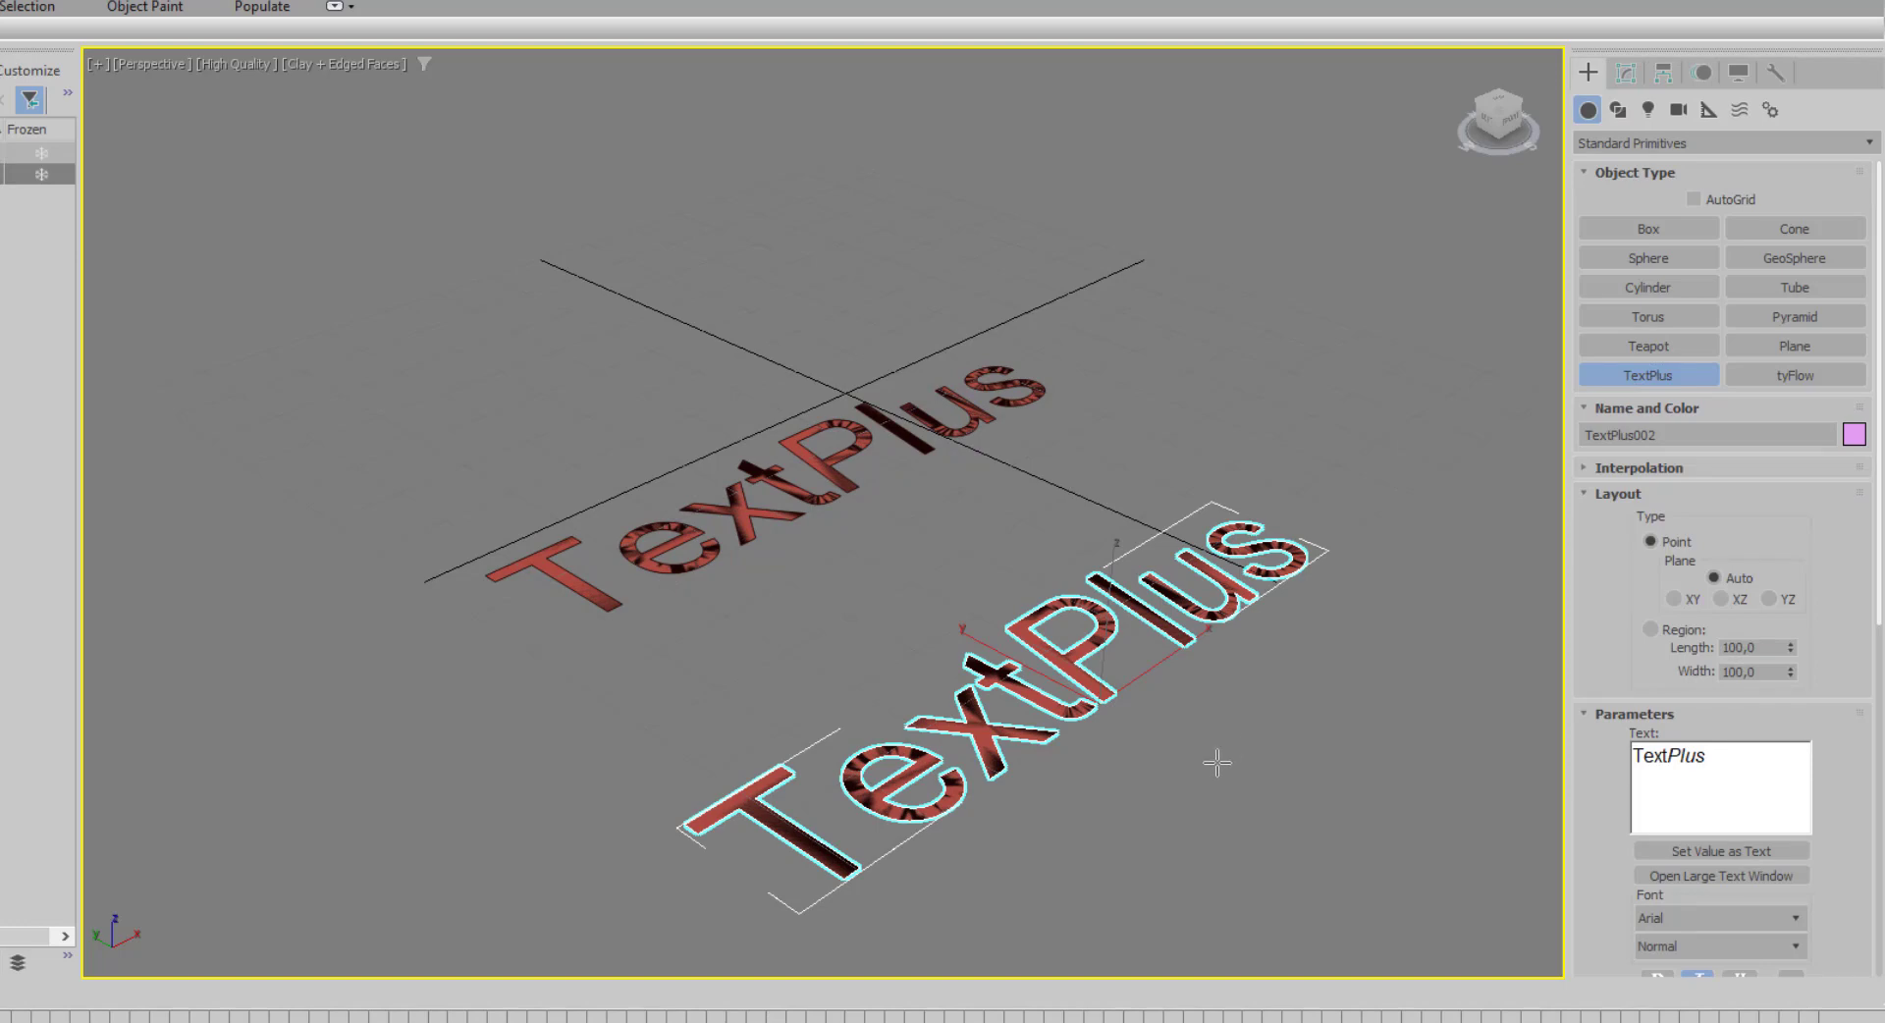
right_click(1216, 762)
key("ctrl+z")
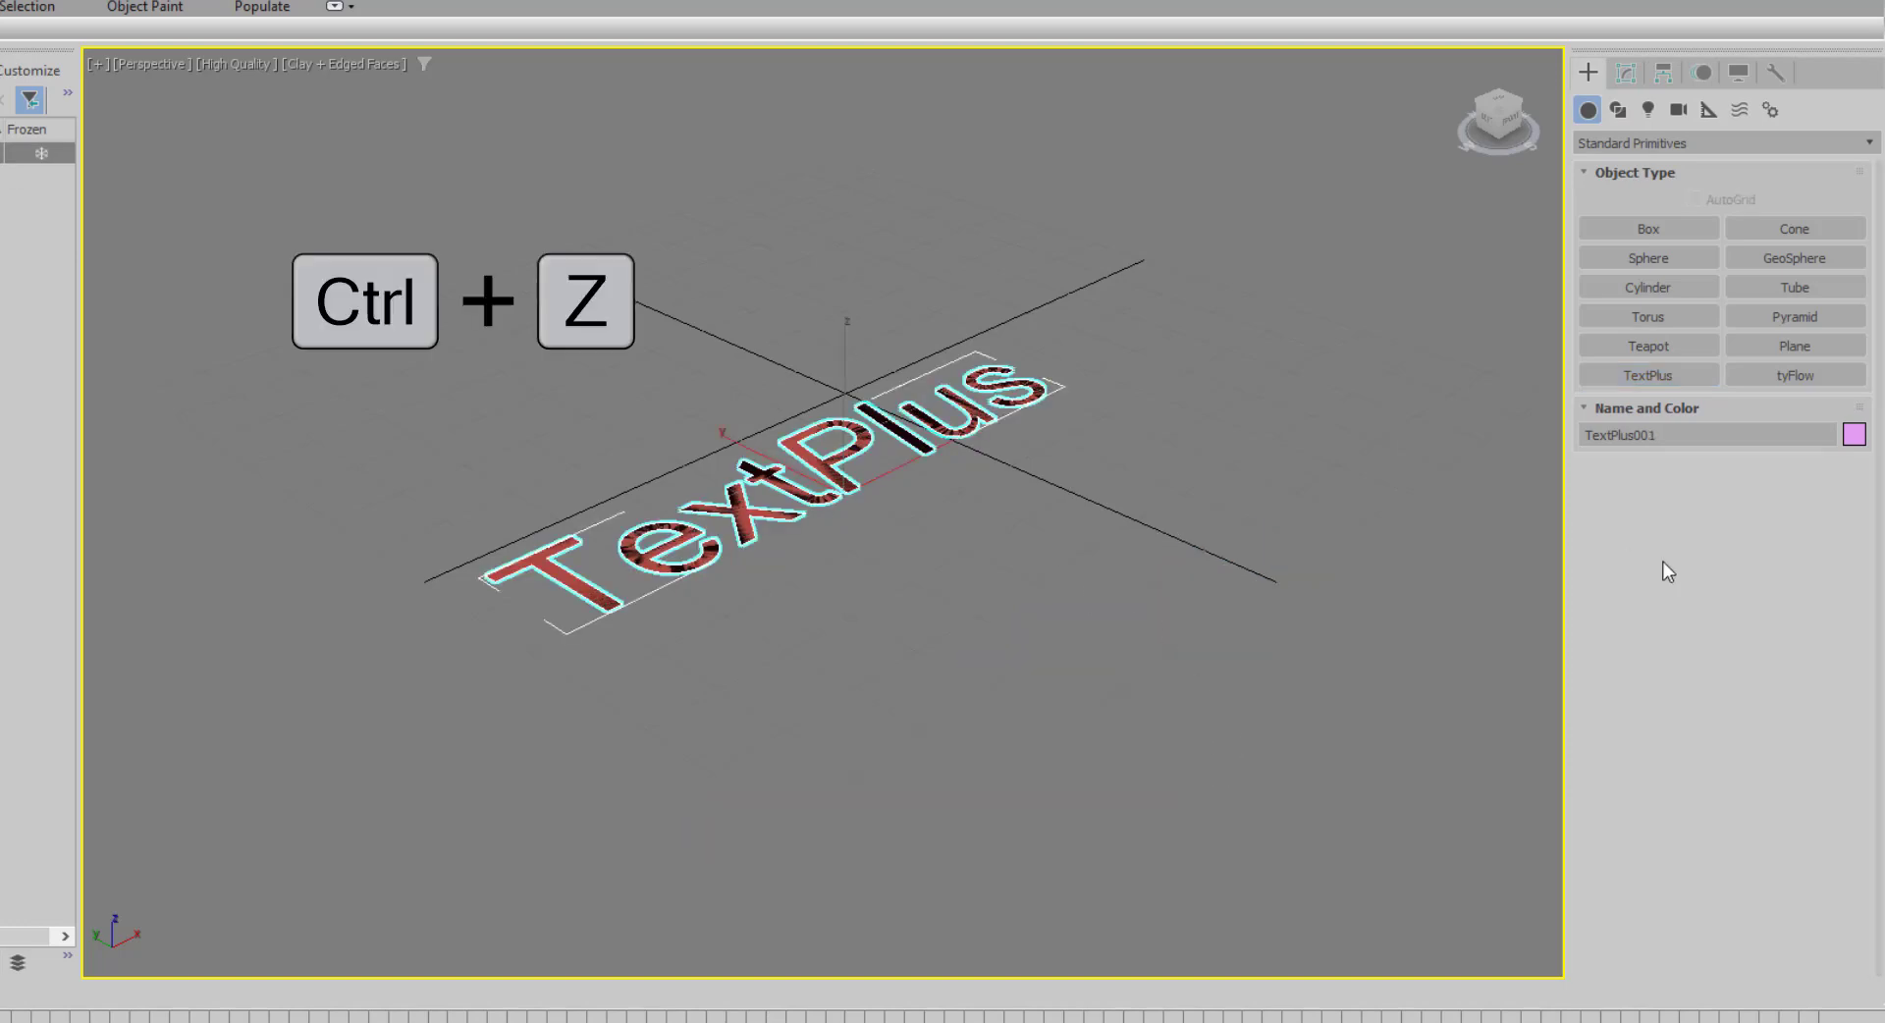
left_click(1633, 73)
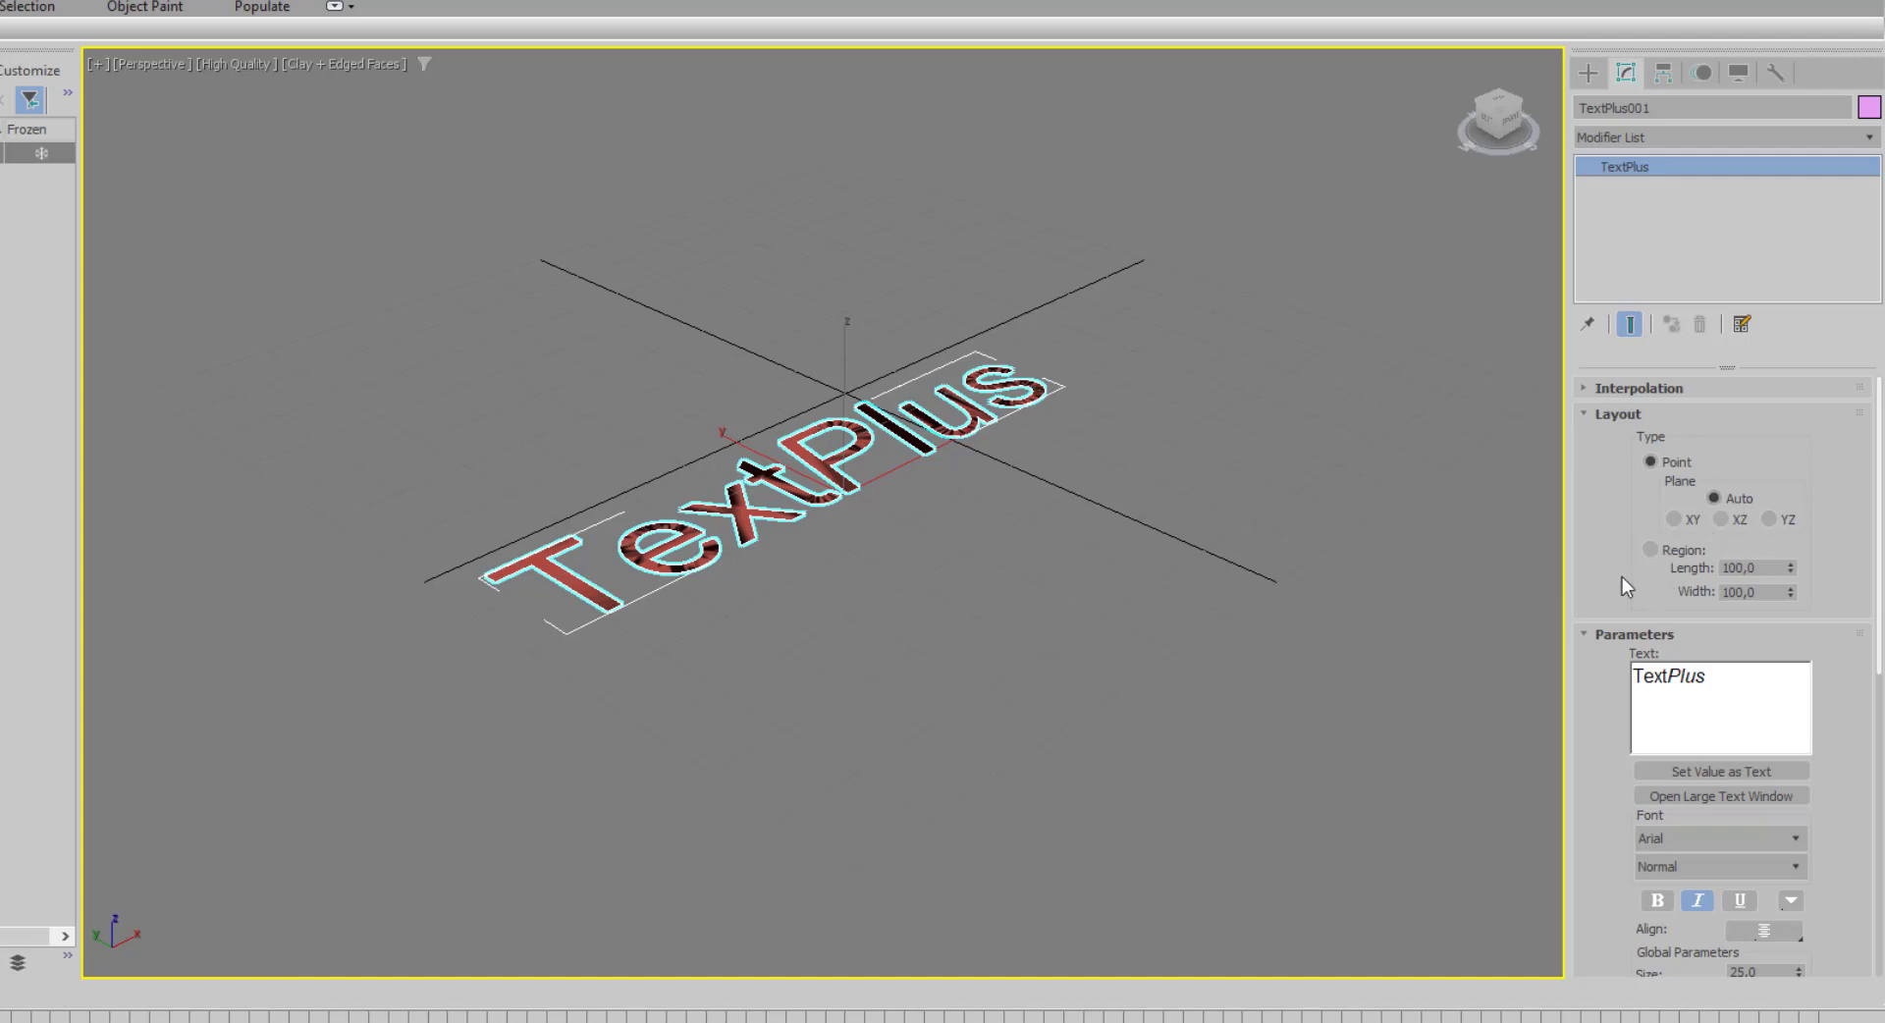
middle_click_drag(1334, 606, 1282, 604)
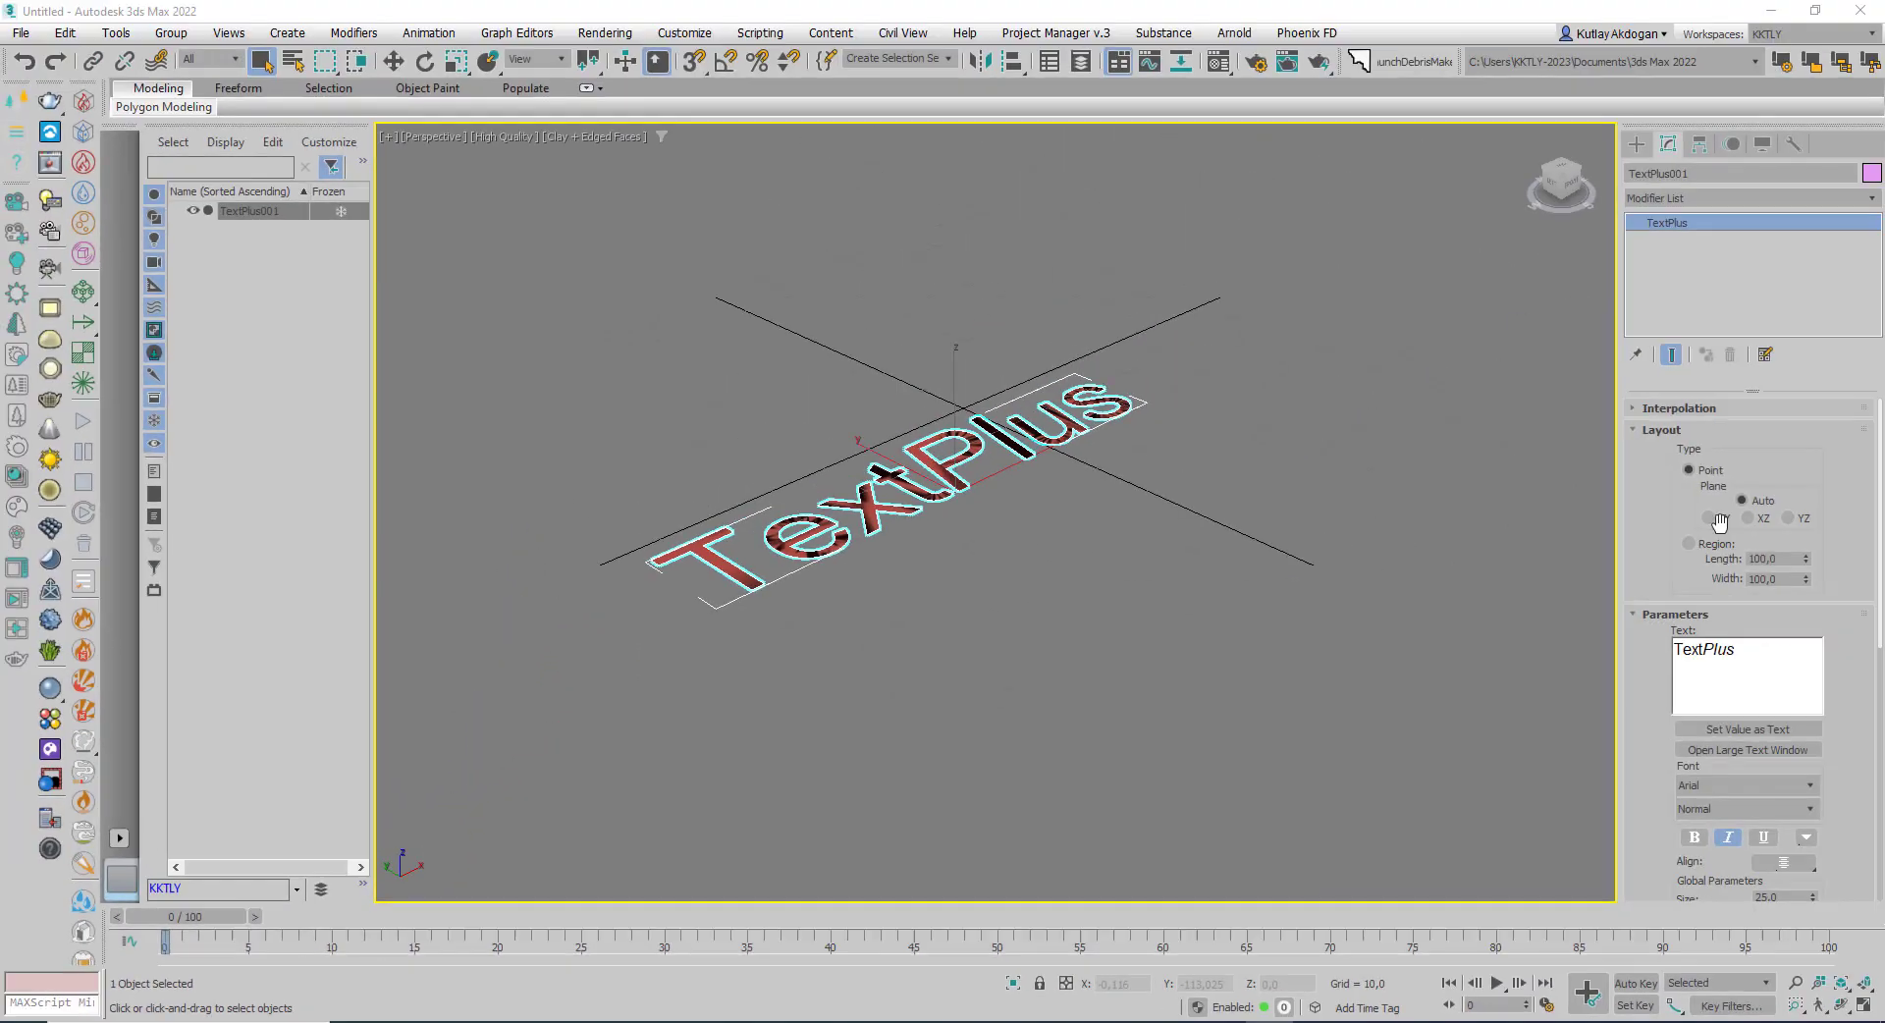
Set the layout plane to XY, place a flat second text, then undo it.
left_click(1710, 518)
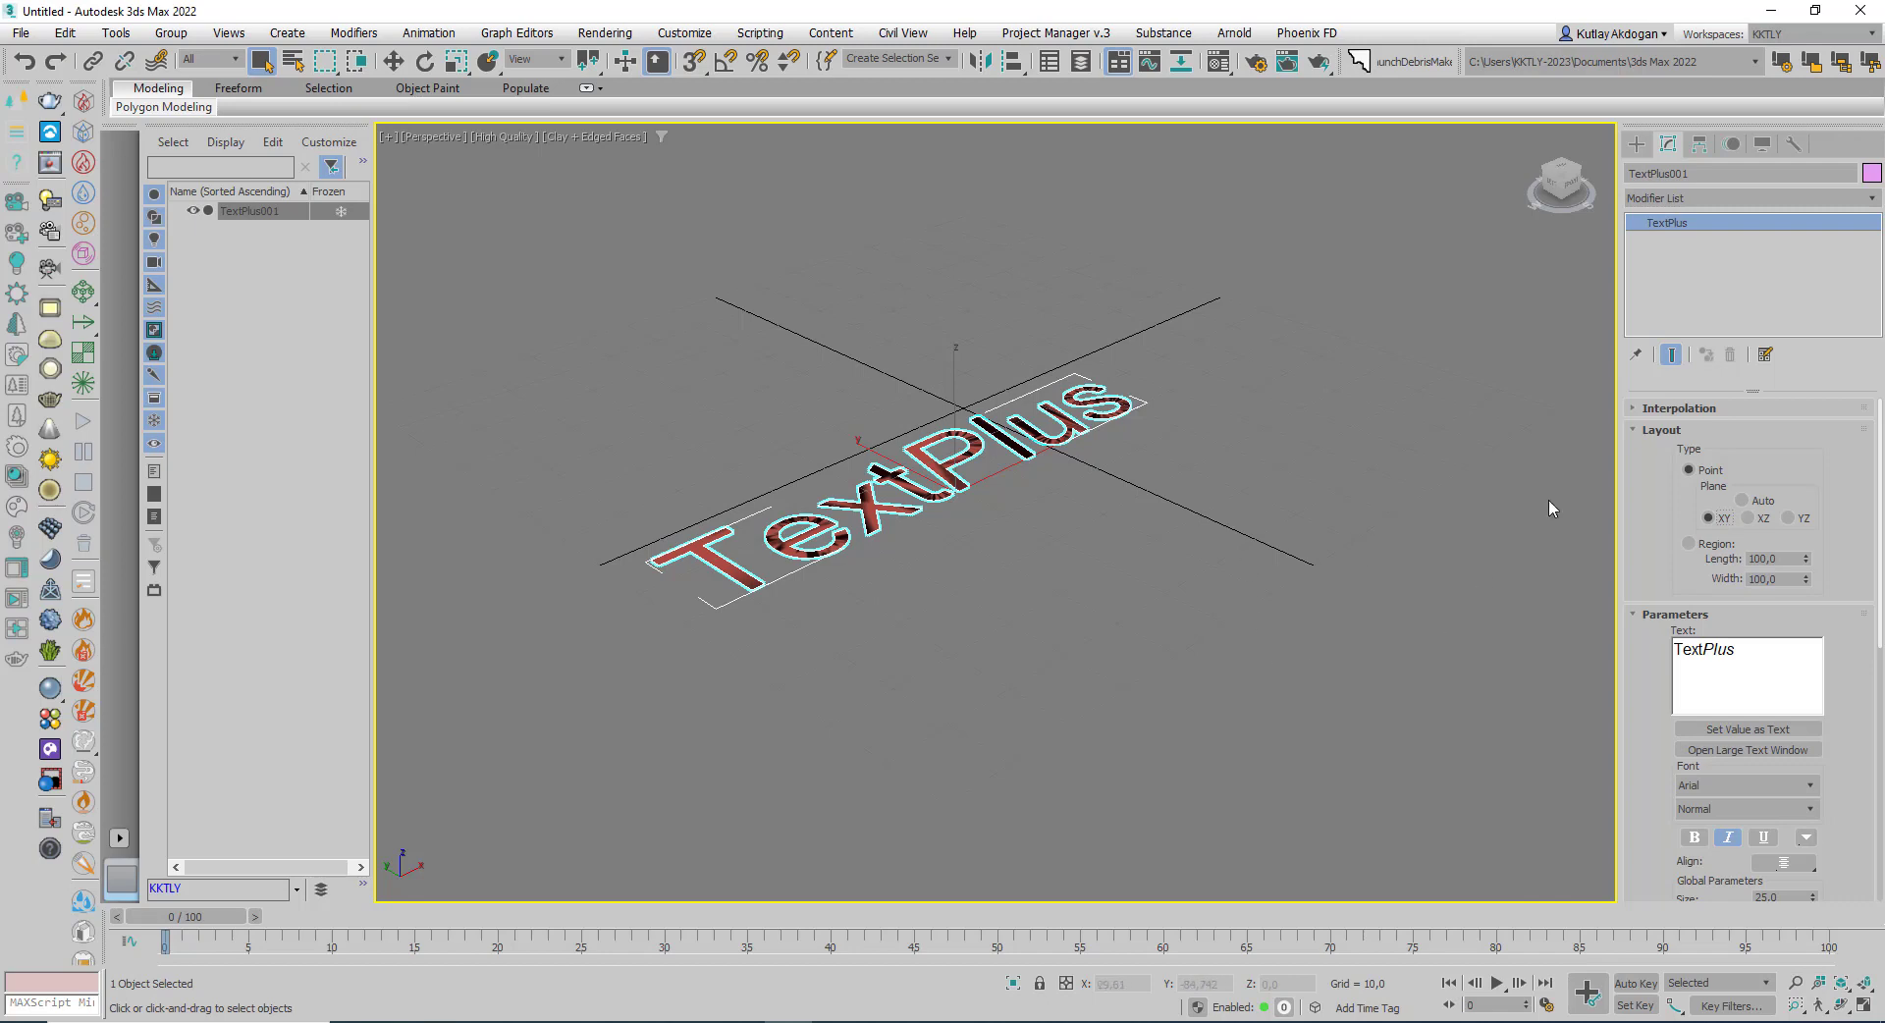
left_click(1636, 143)
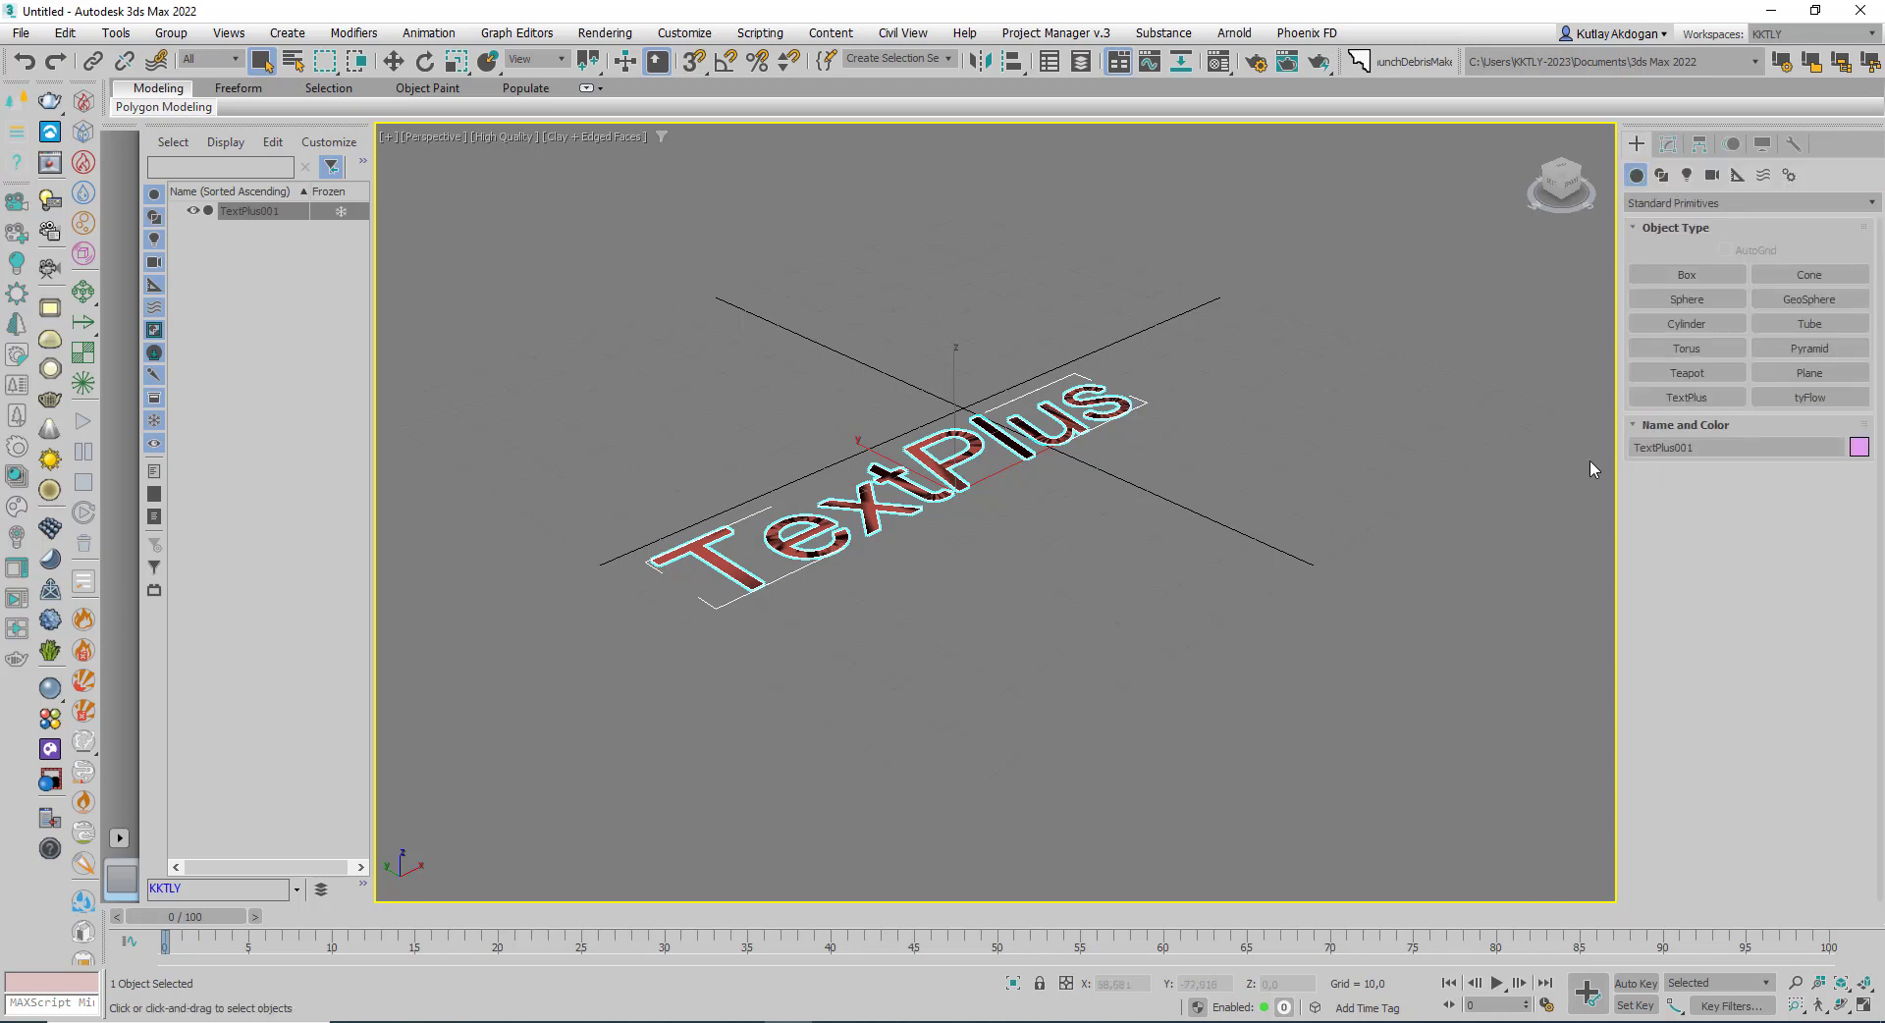
left_click(1683, 399)
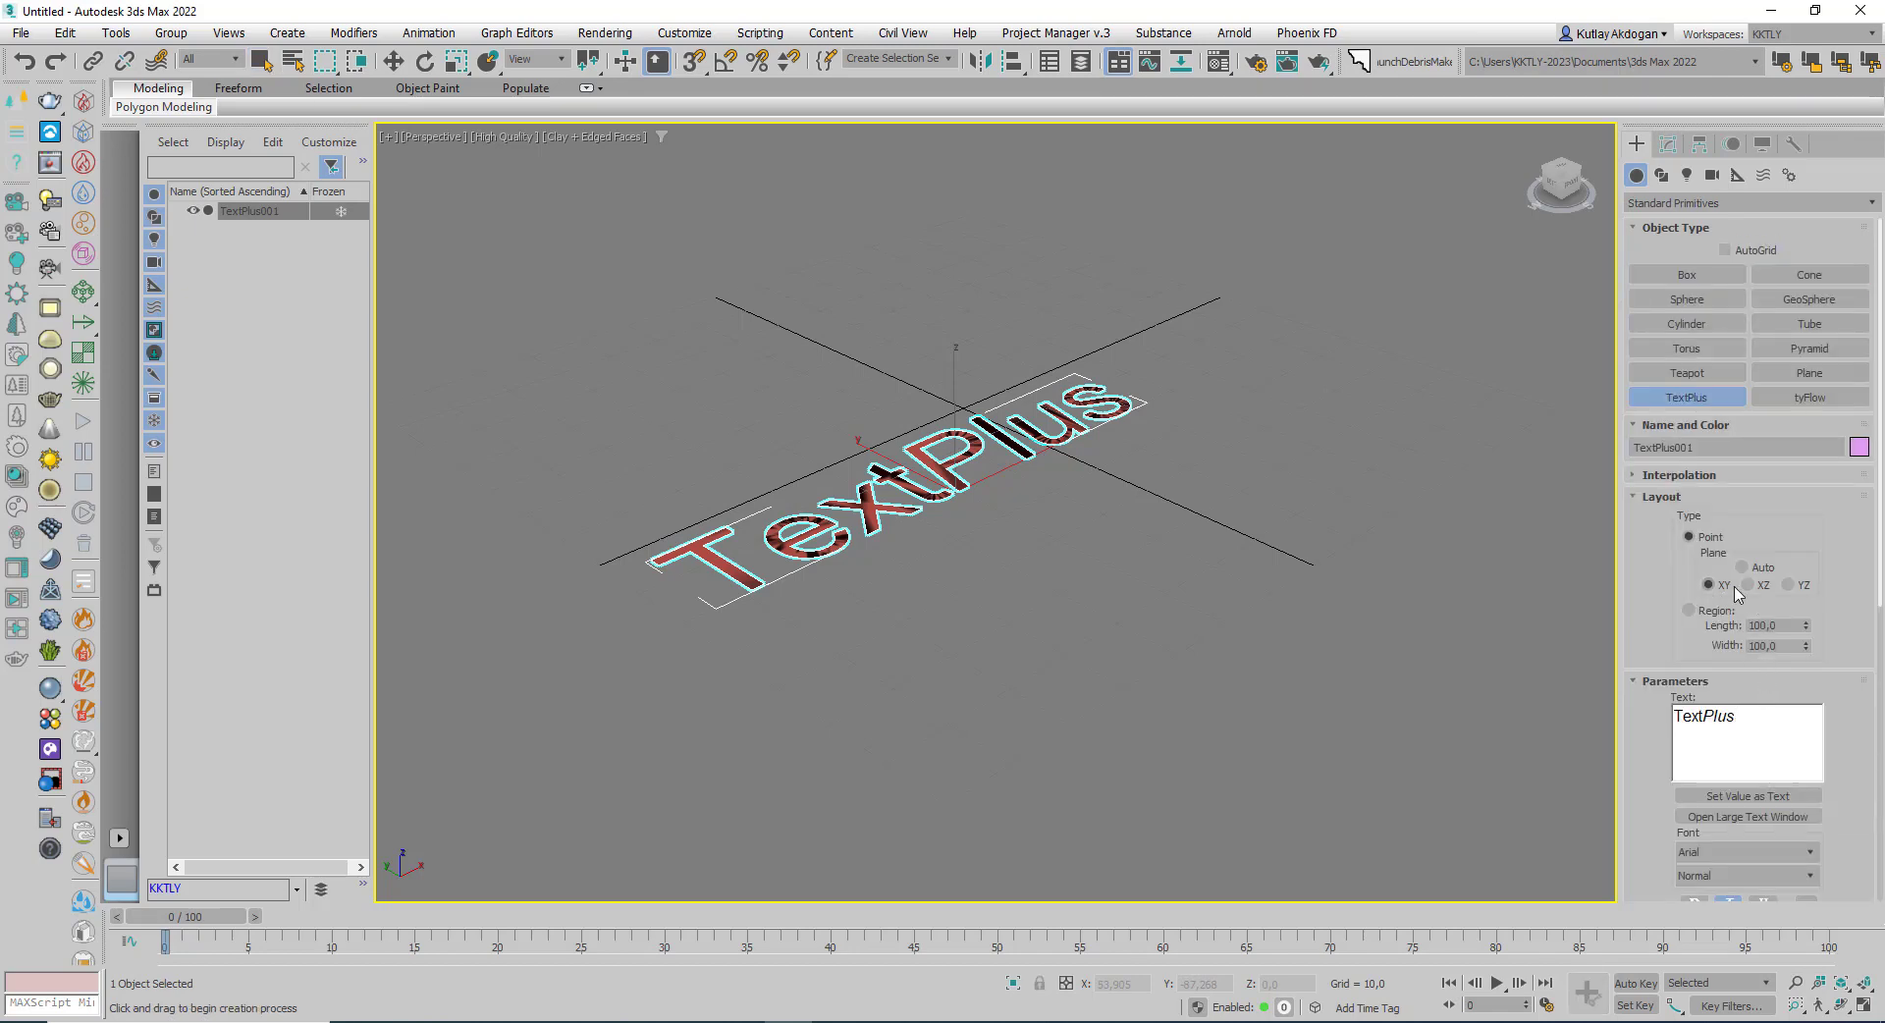
left_click(1102, 709)
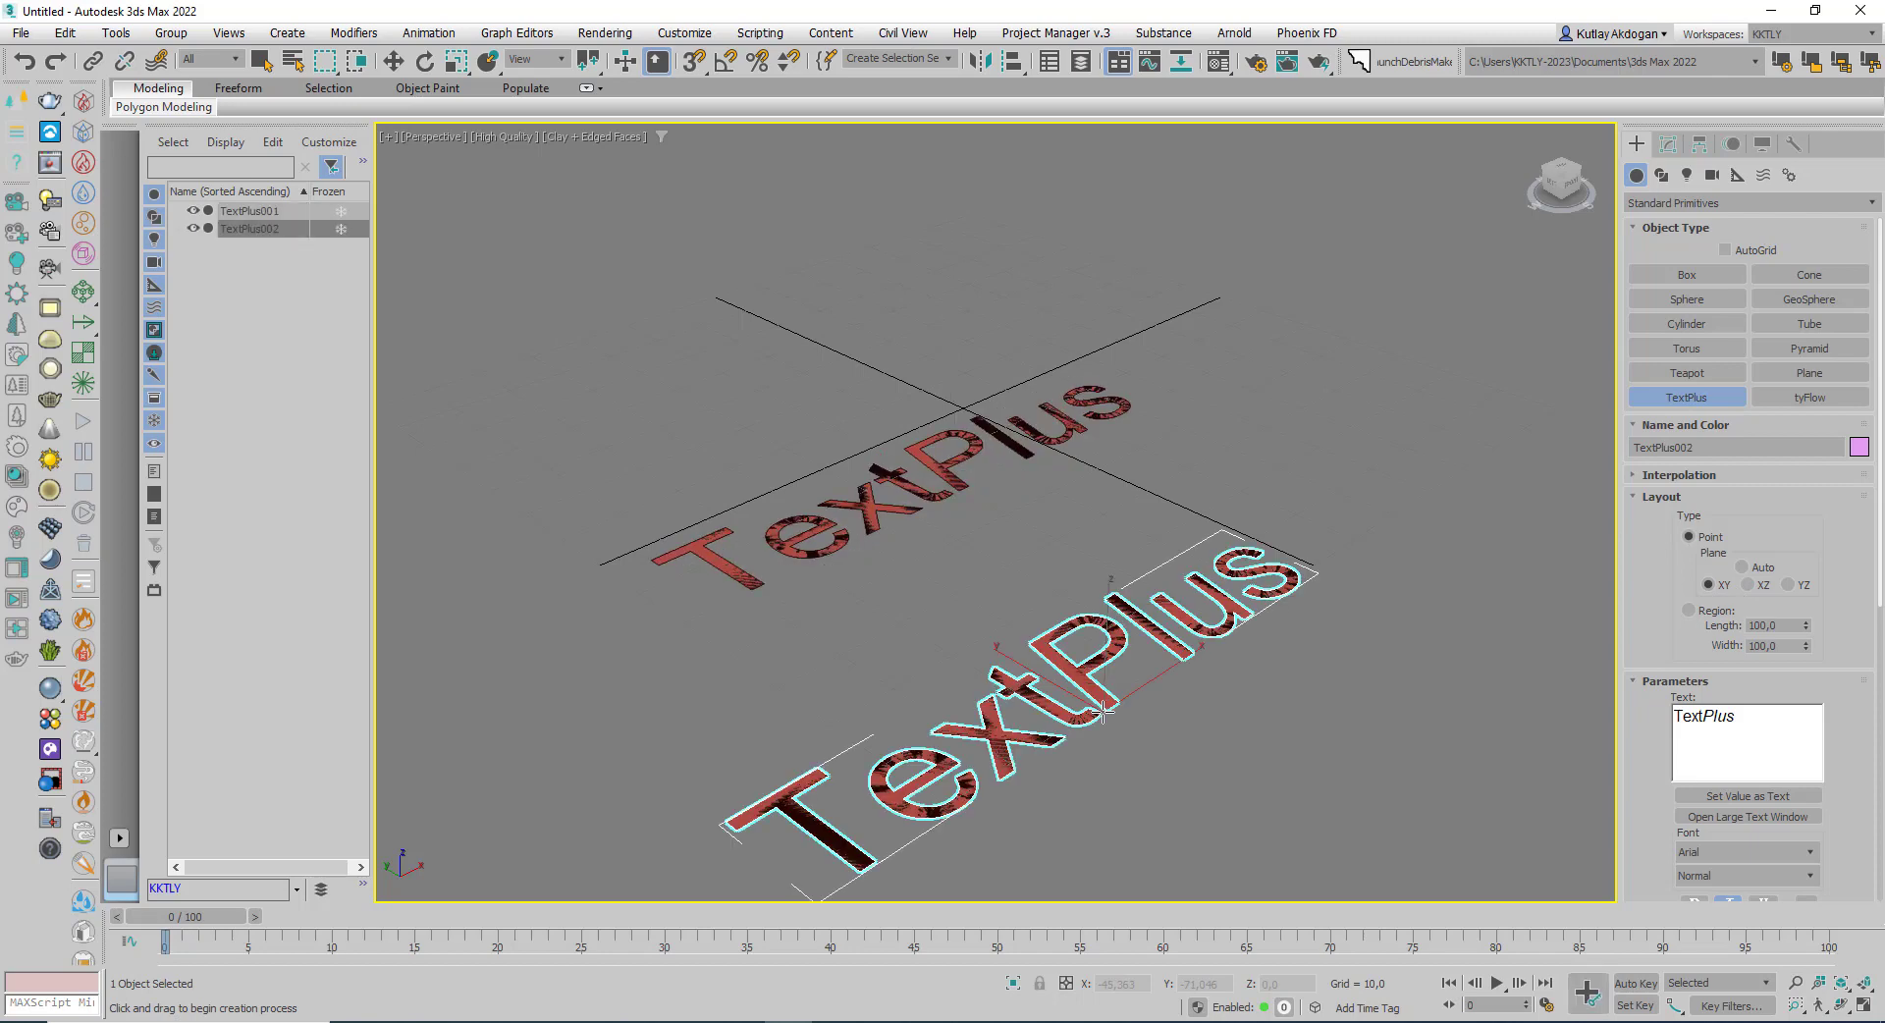
middle_click_drag(1200, 719, 1218, 623)
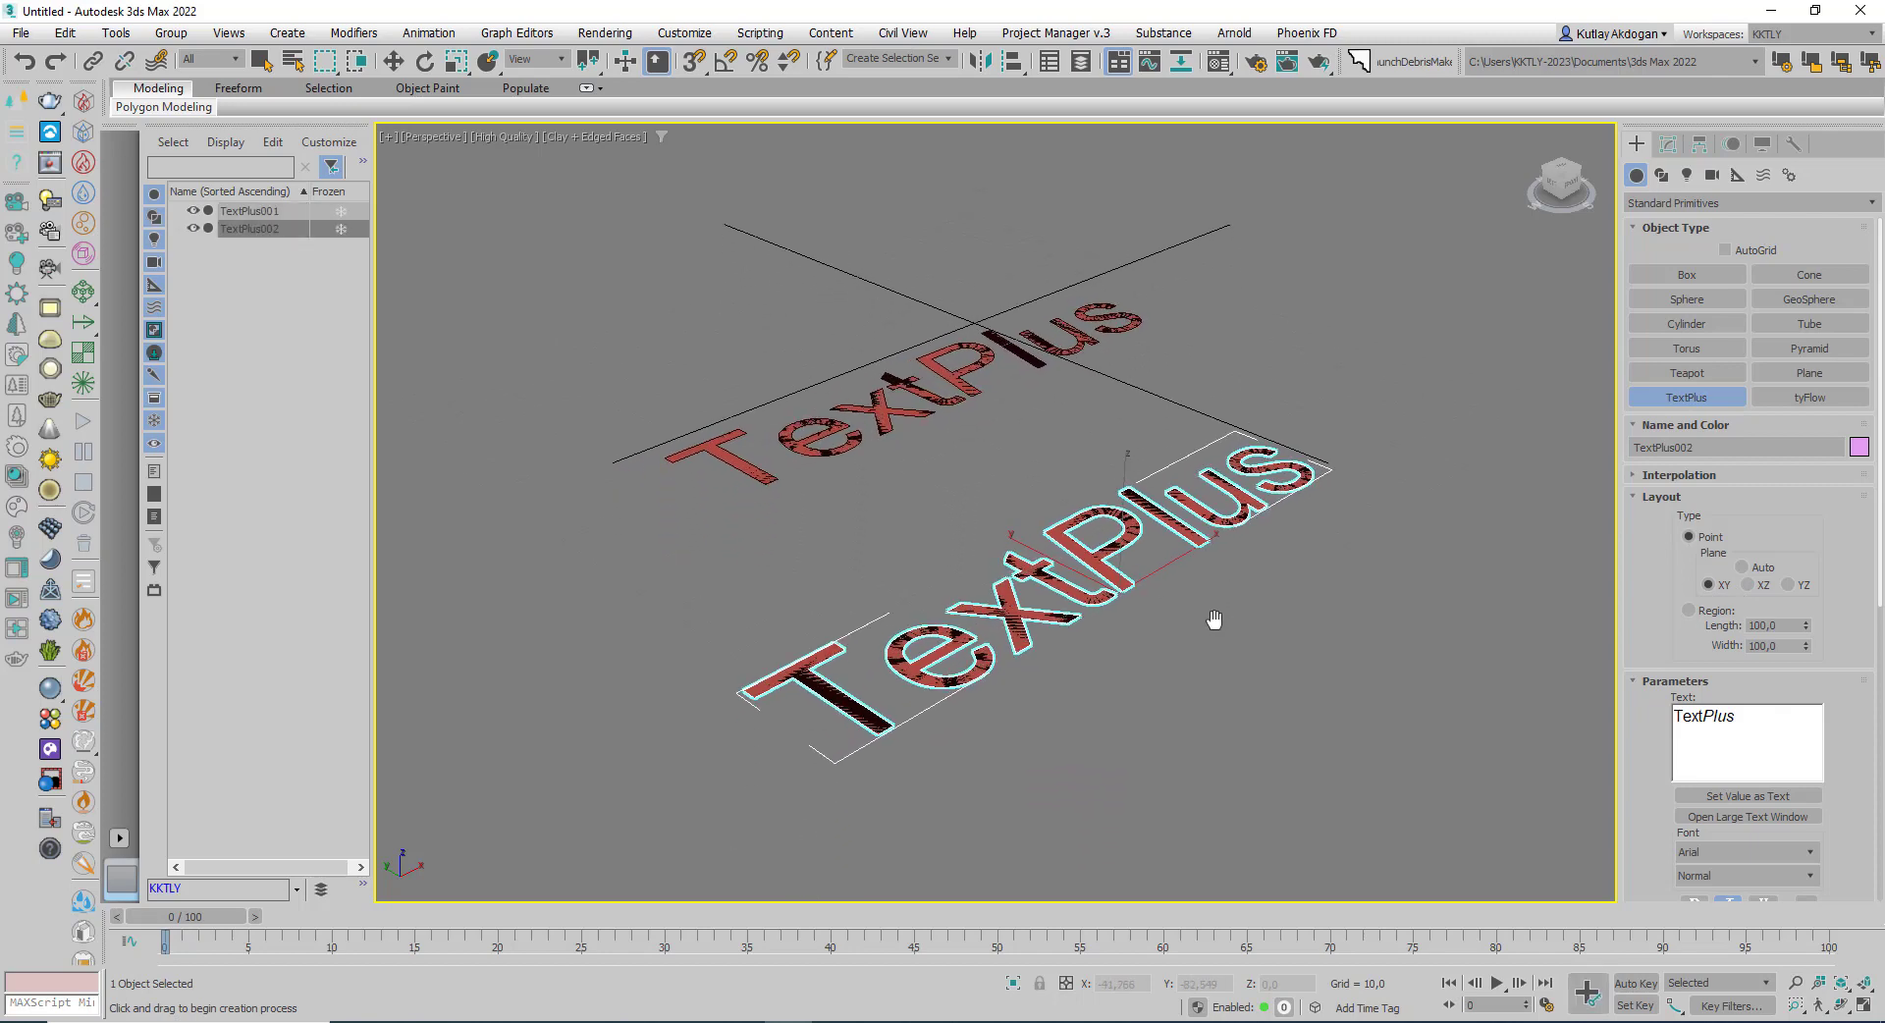
key("ctrl+z")
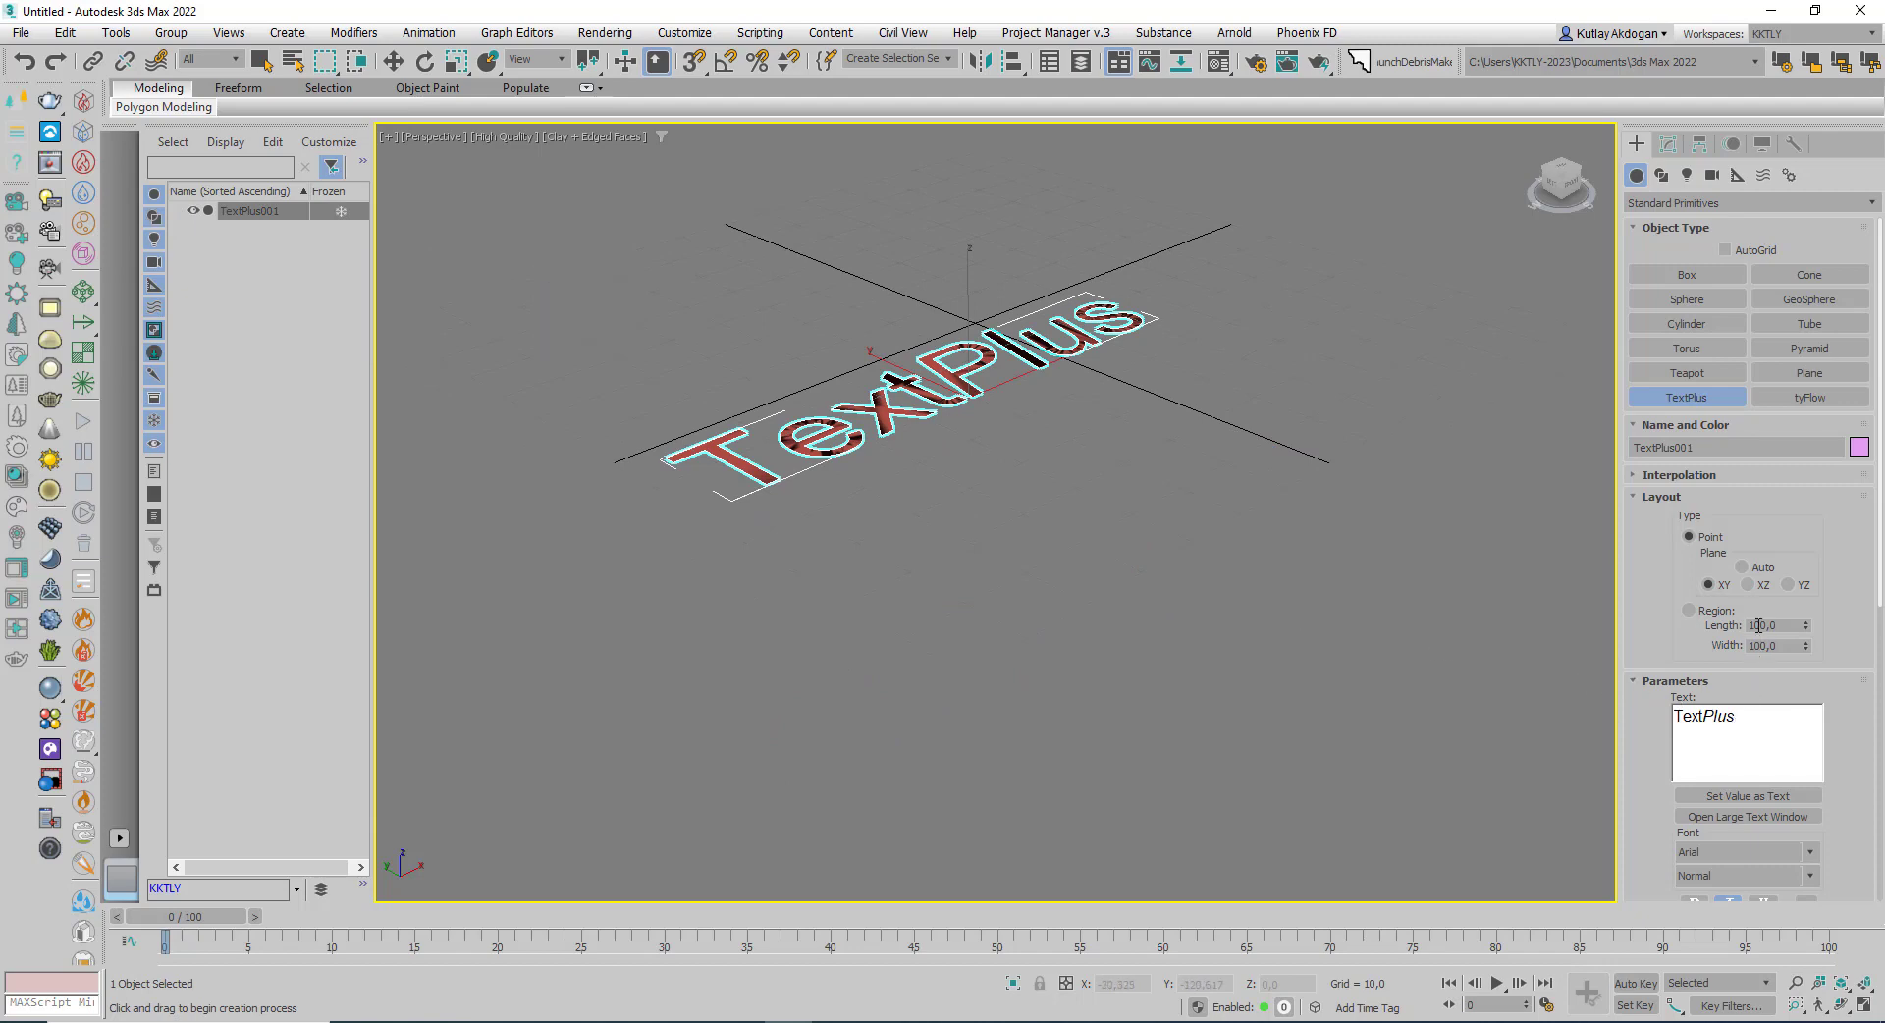
Switch the layout plane to XZ and place upright TextPlus002 in front of TextPlus001.
left_click(1749, 585)
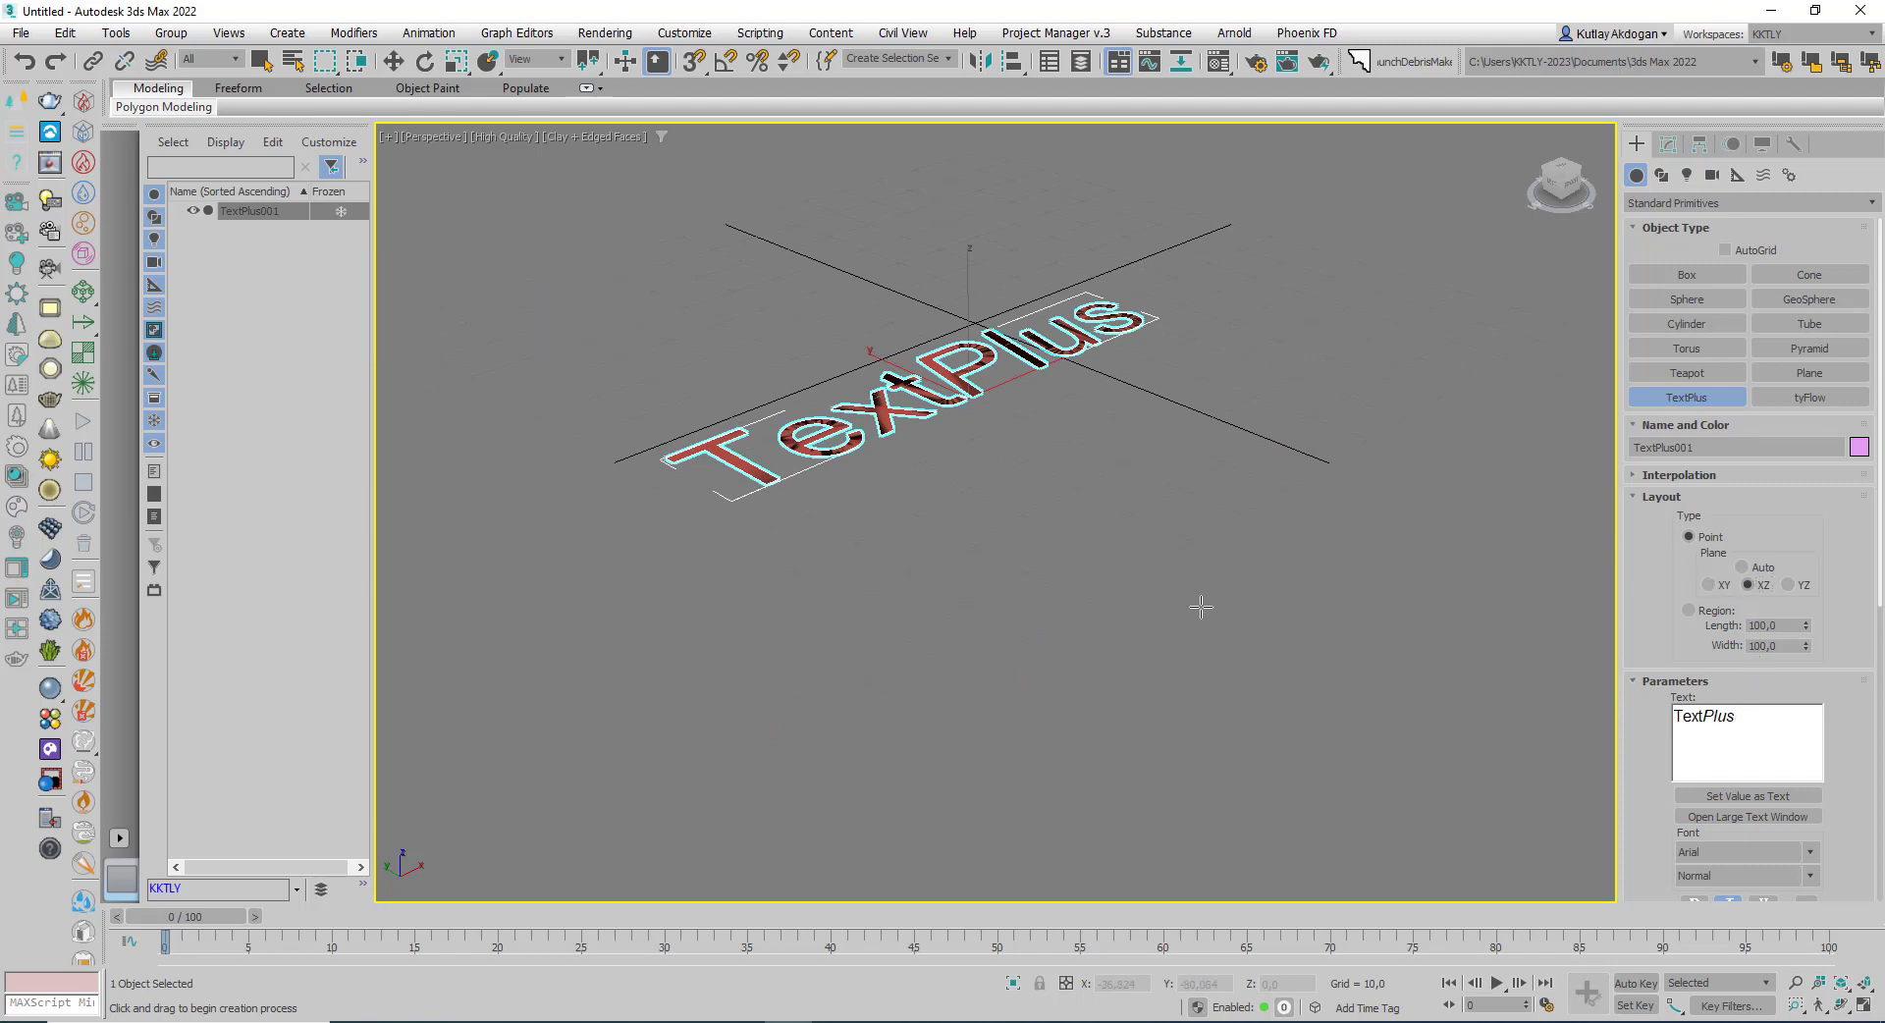
left_click(1164, 570)
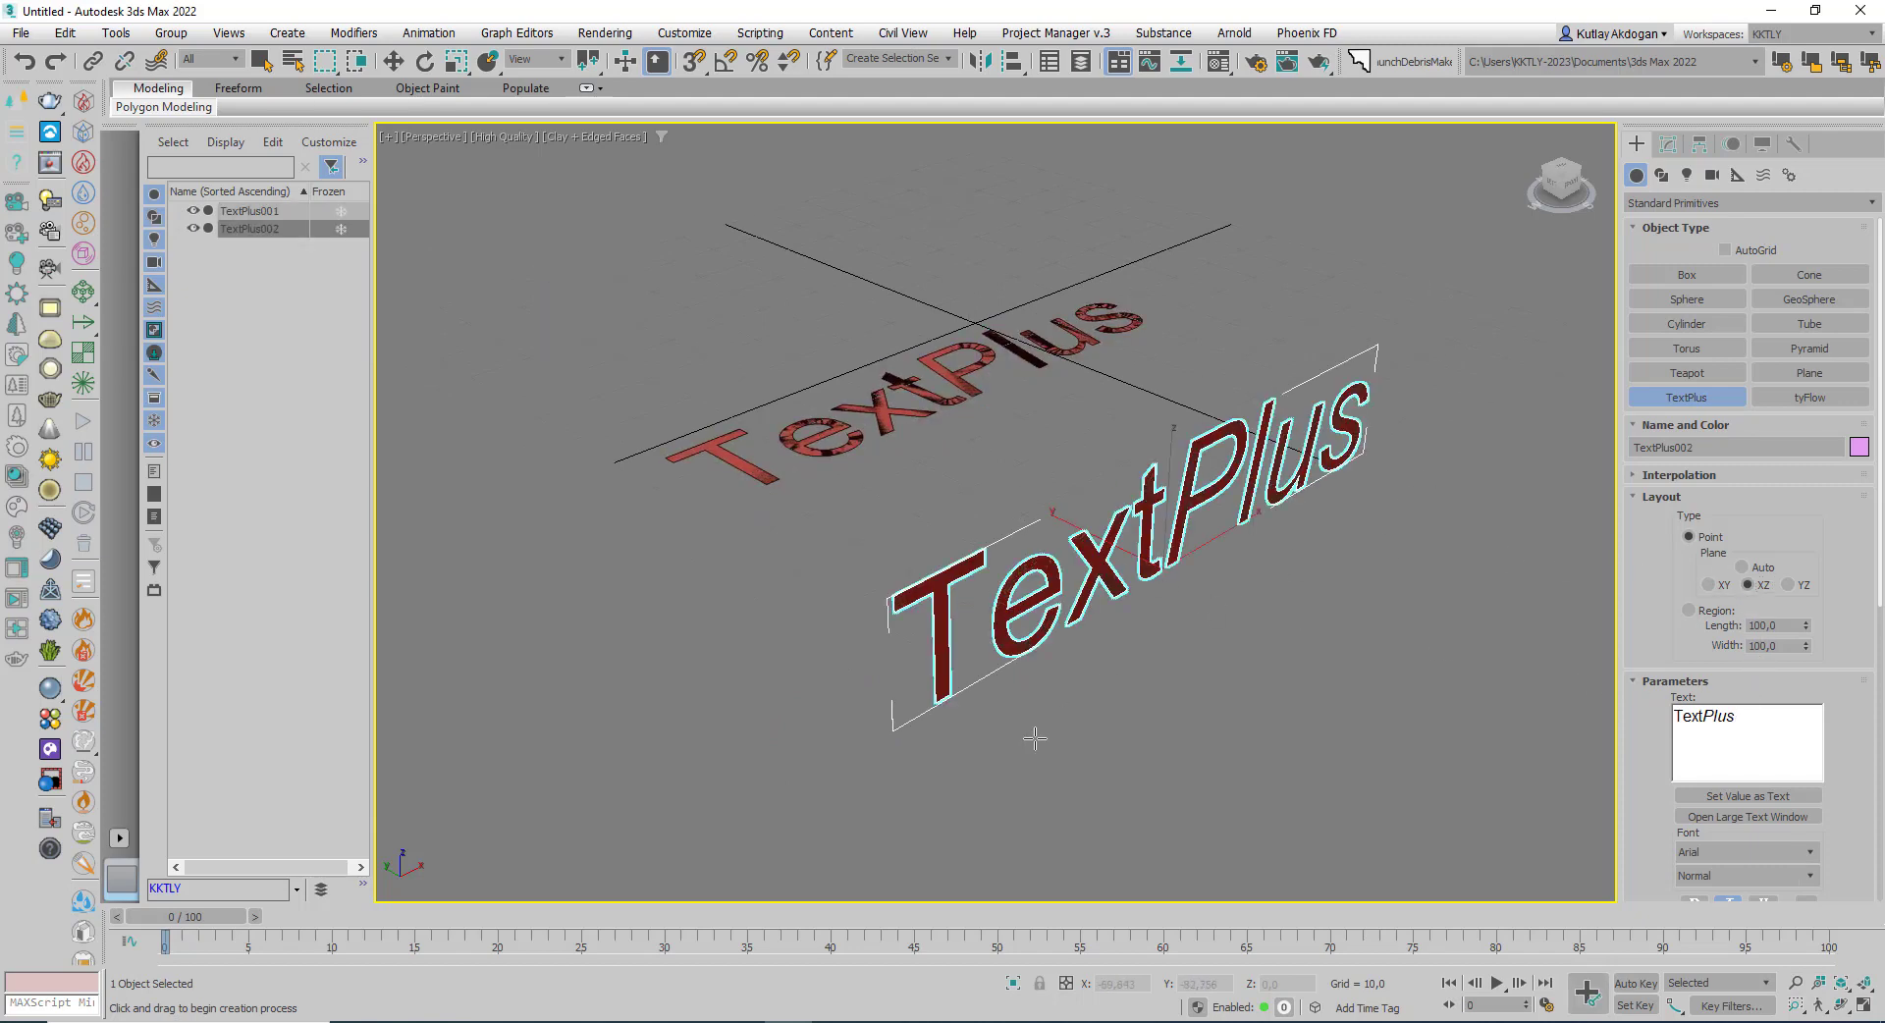
right_click(1340, 540)
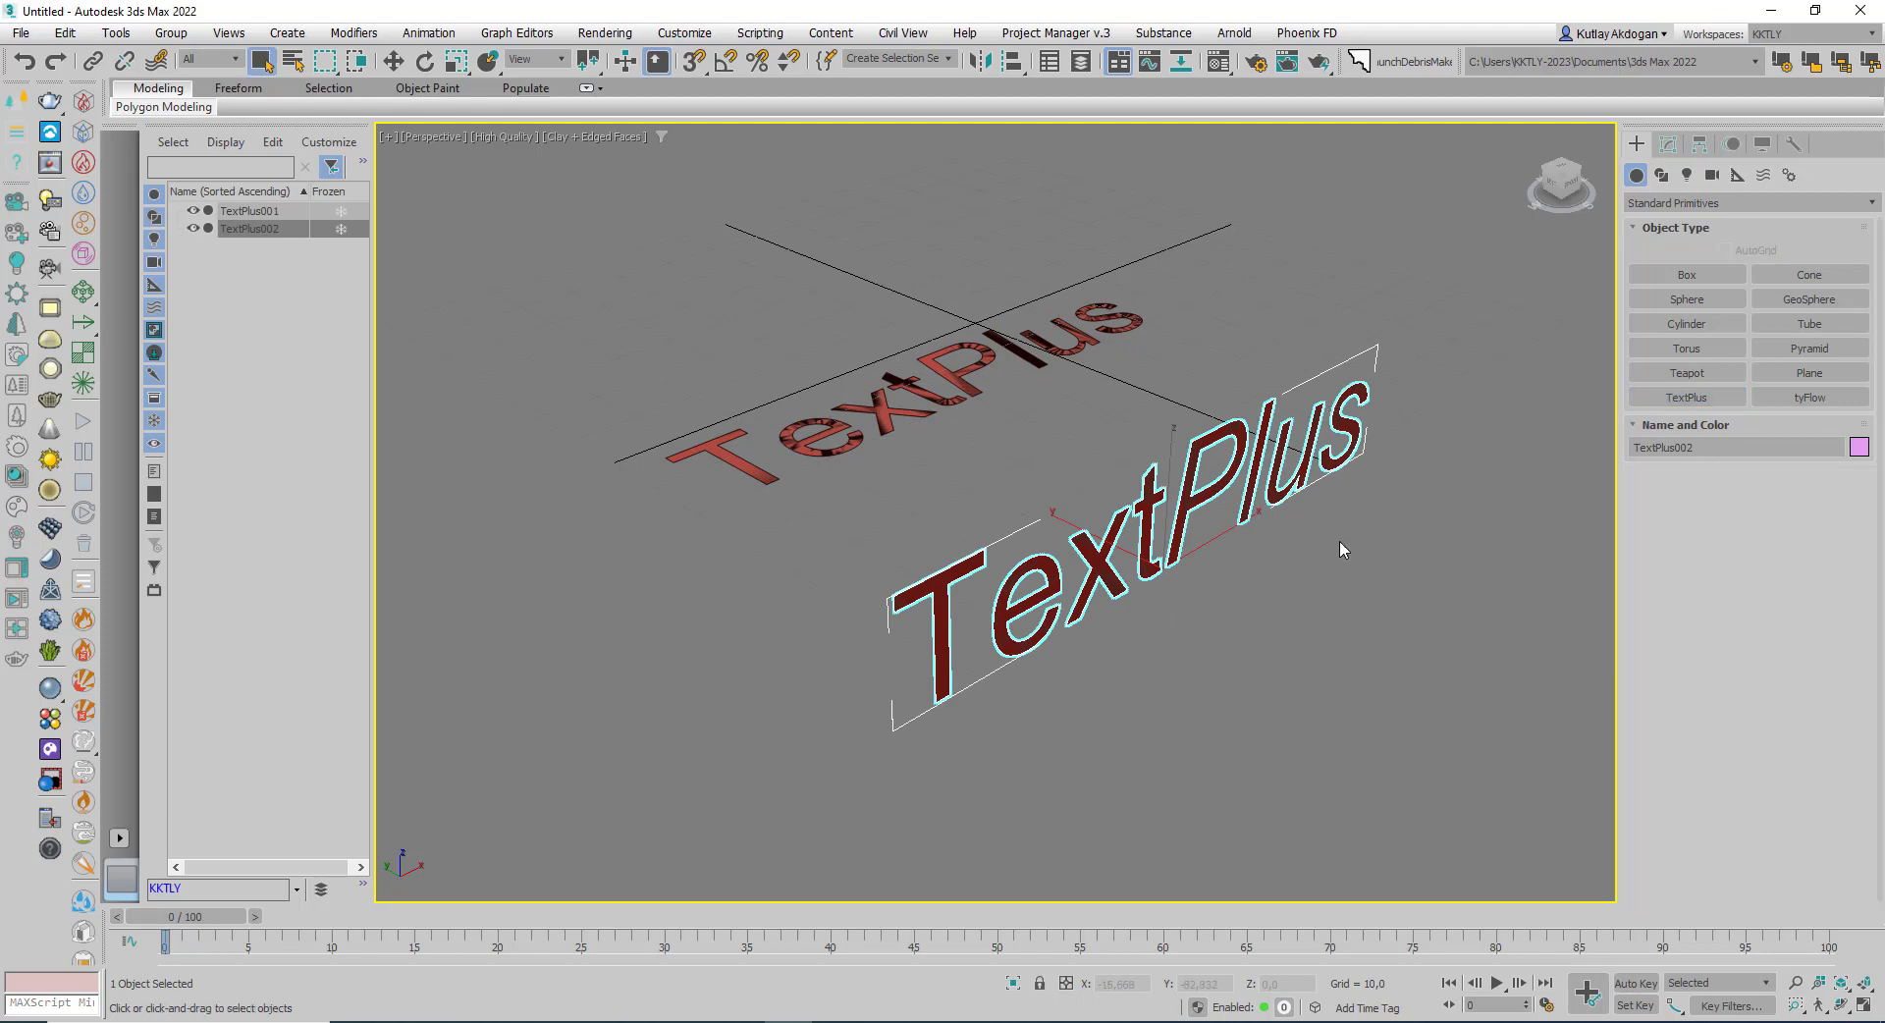
key("ctrl+z")
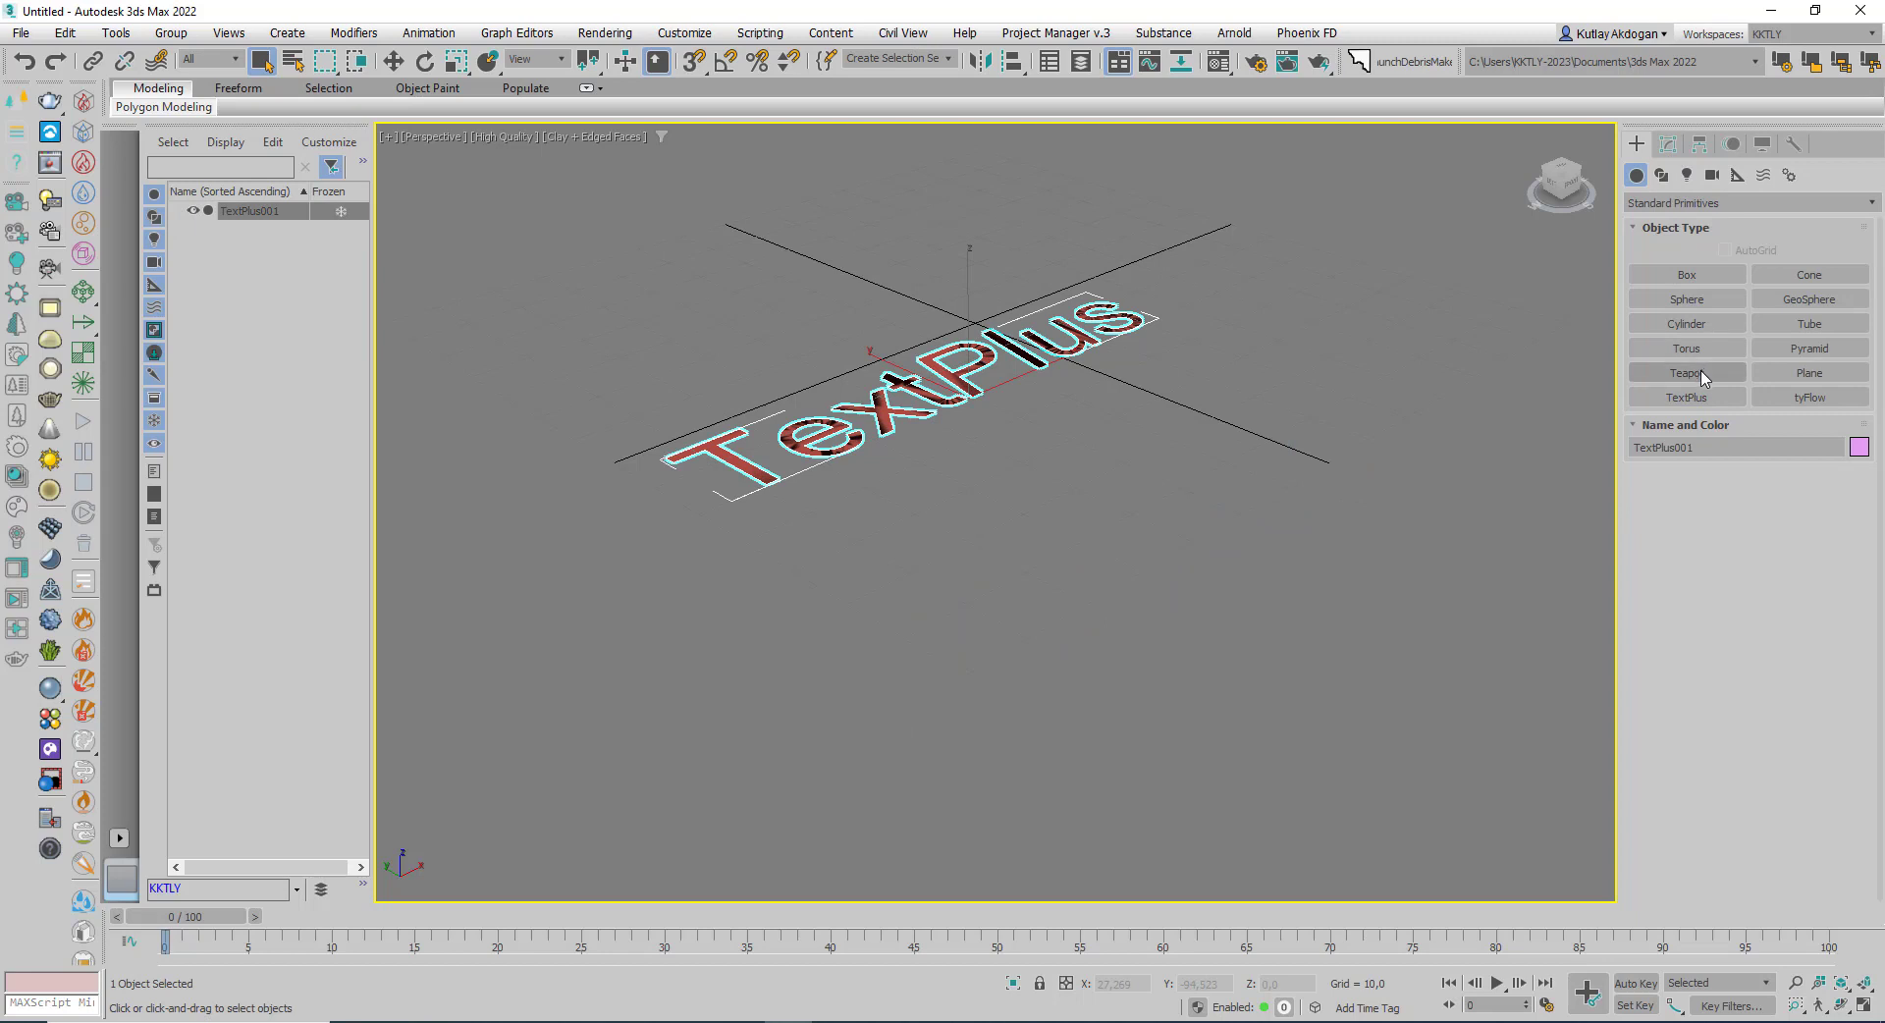
left_click(1687, 399)
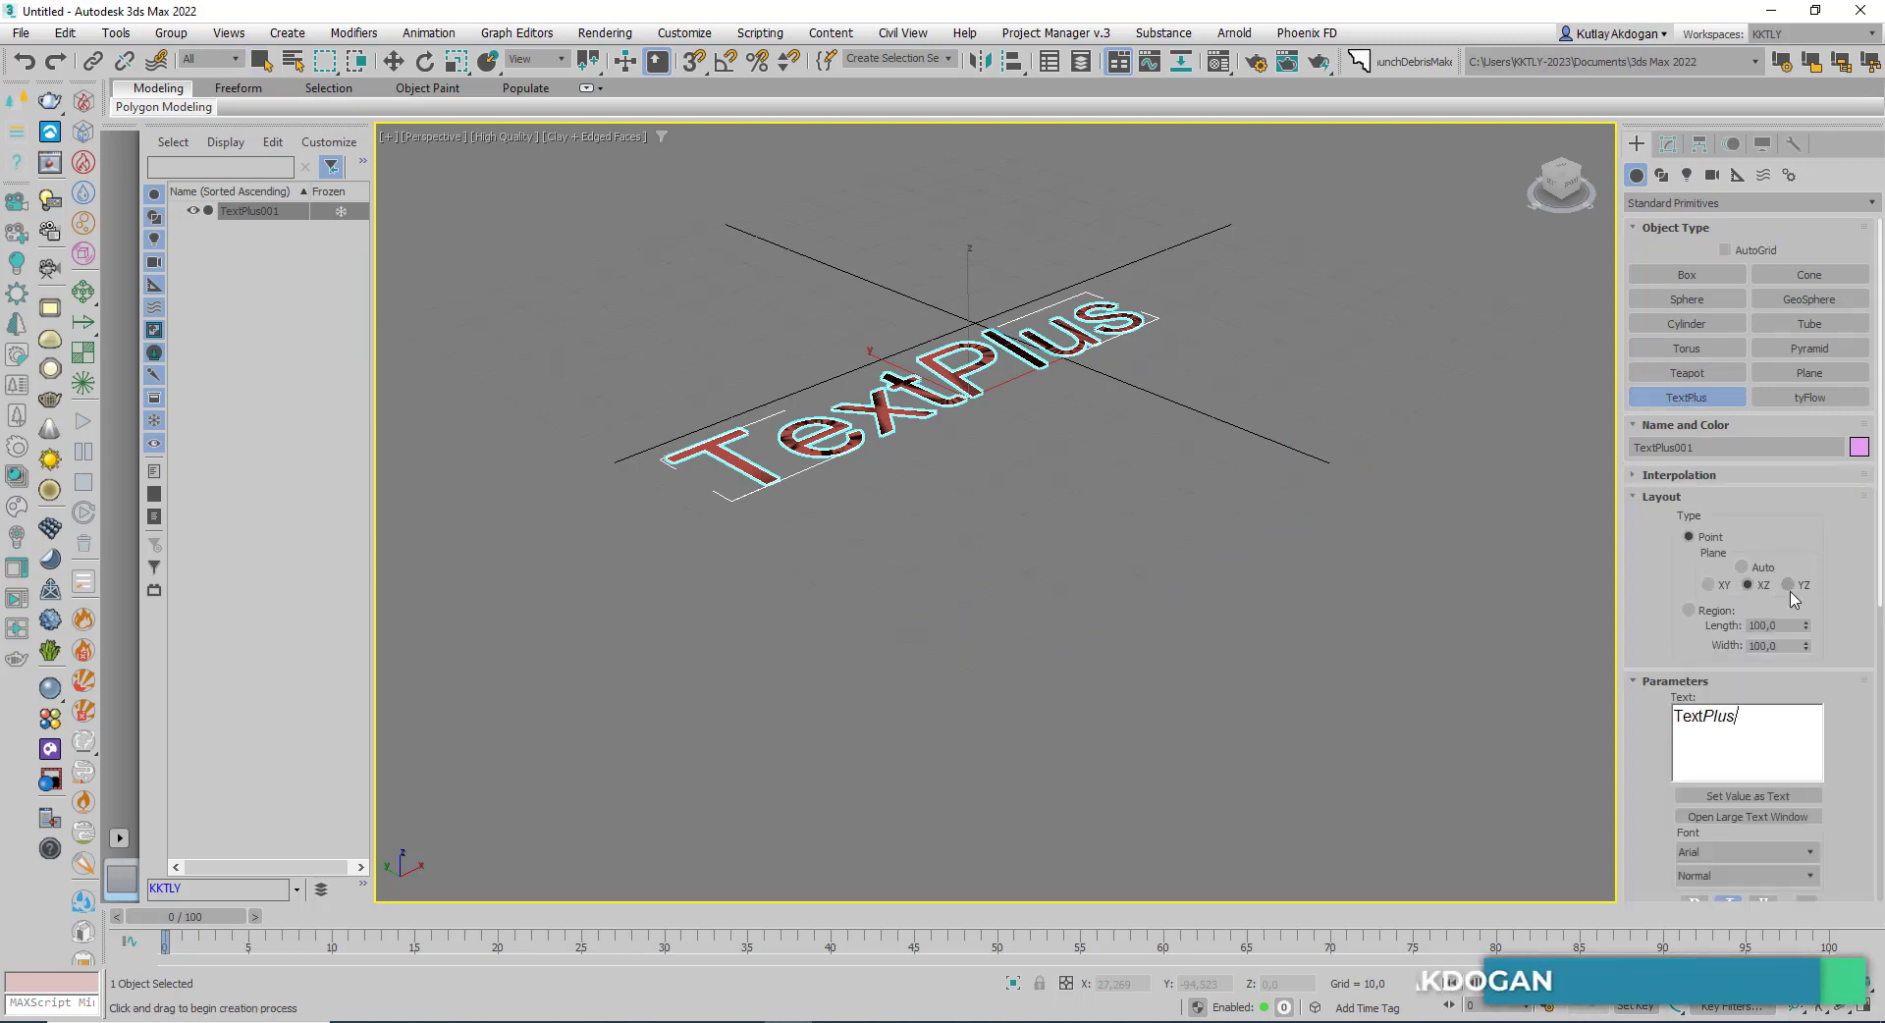
left_click(1789, 585)
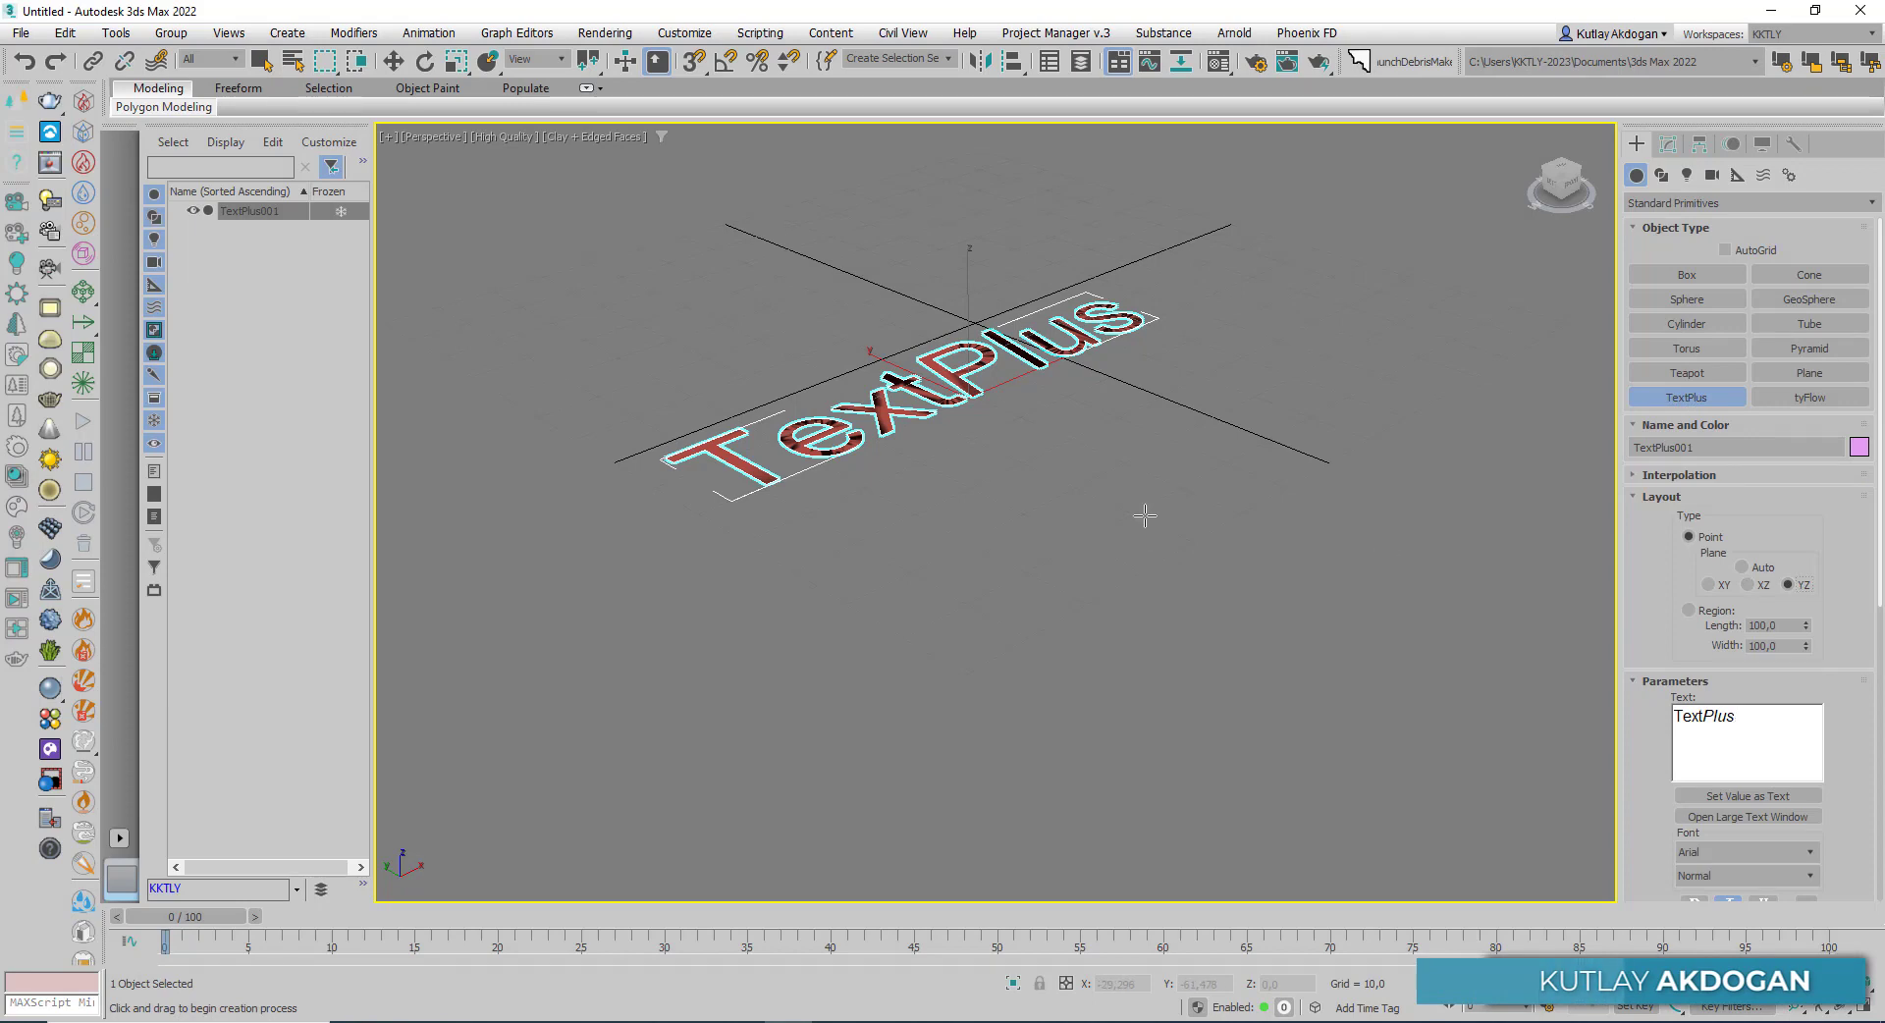
left_click_drag(1178, 491, 1043, 356)
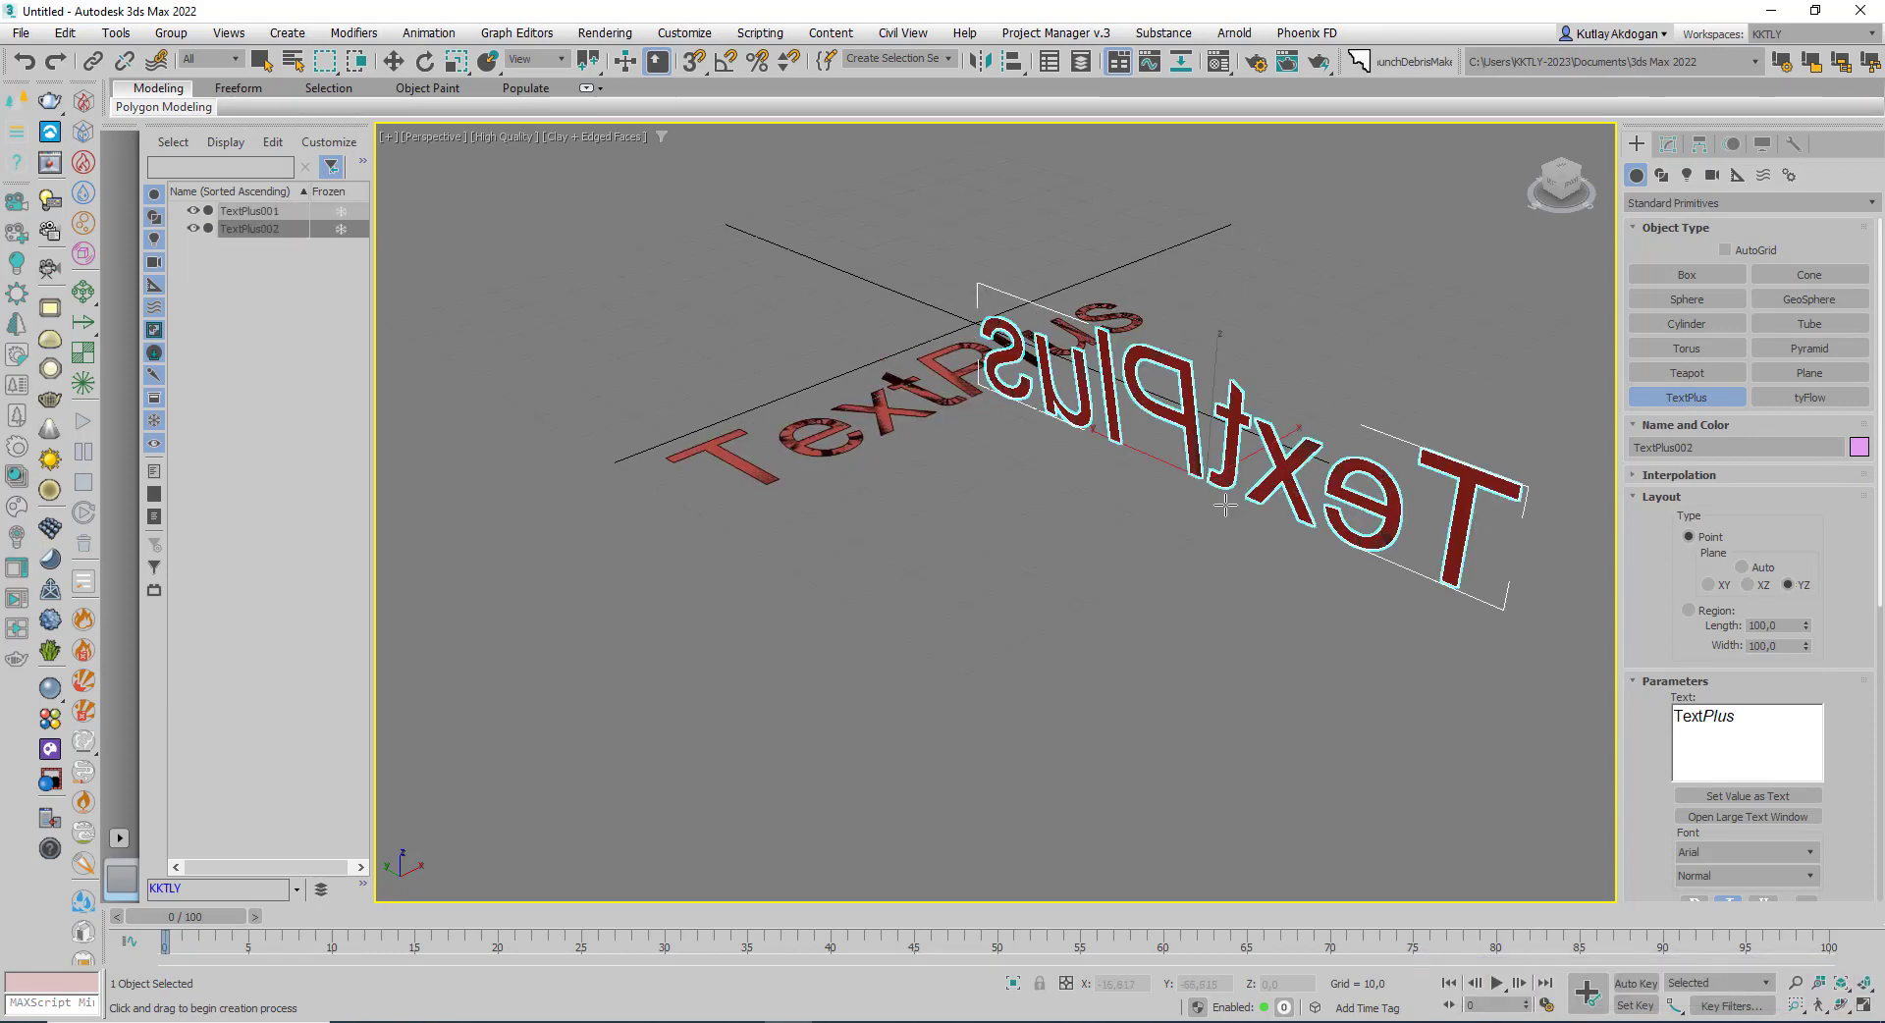
right_click(1196, 545)
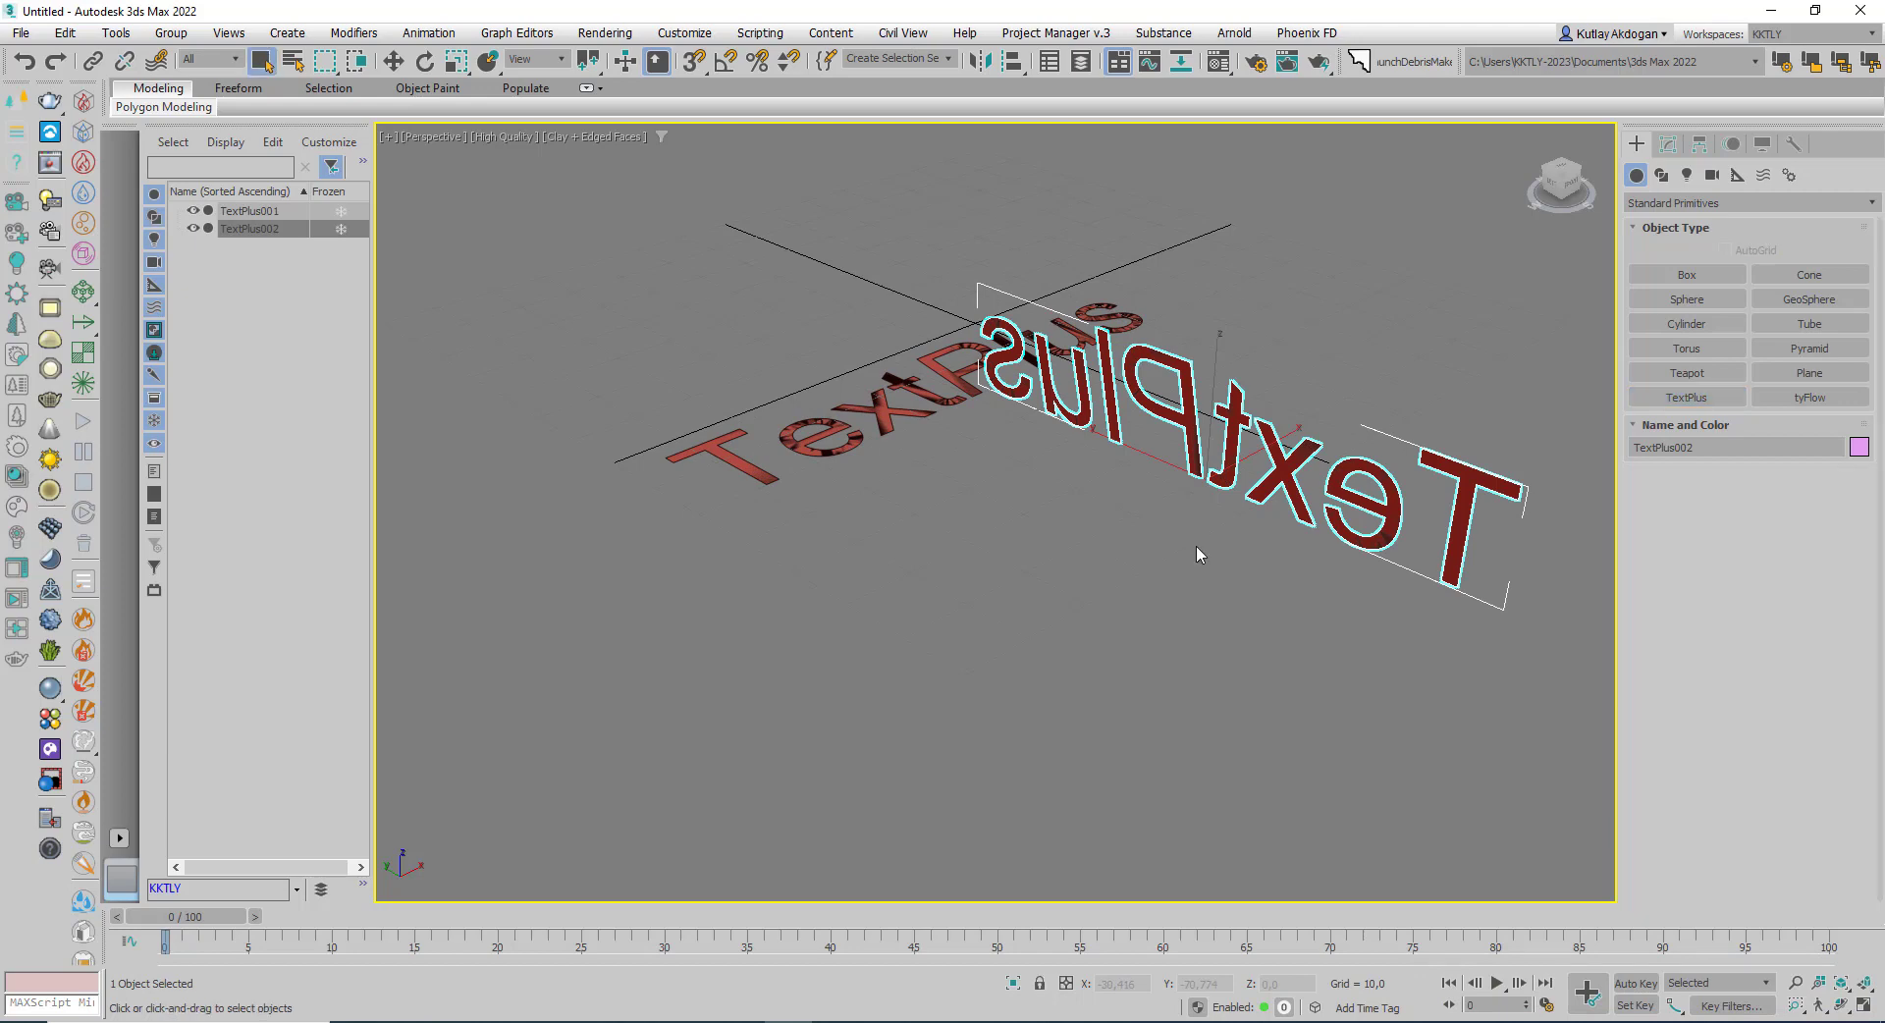
key("ctrl+z")
middle_click_drag(1104, 505, 1232, 594)
key("ctrl+z")
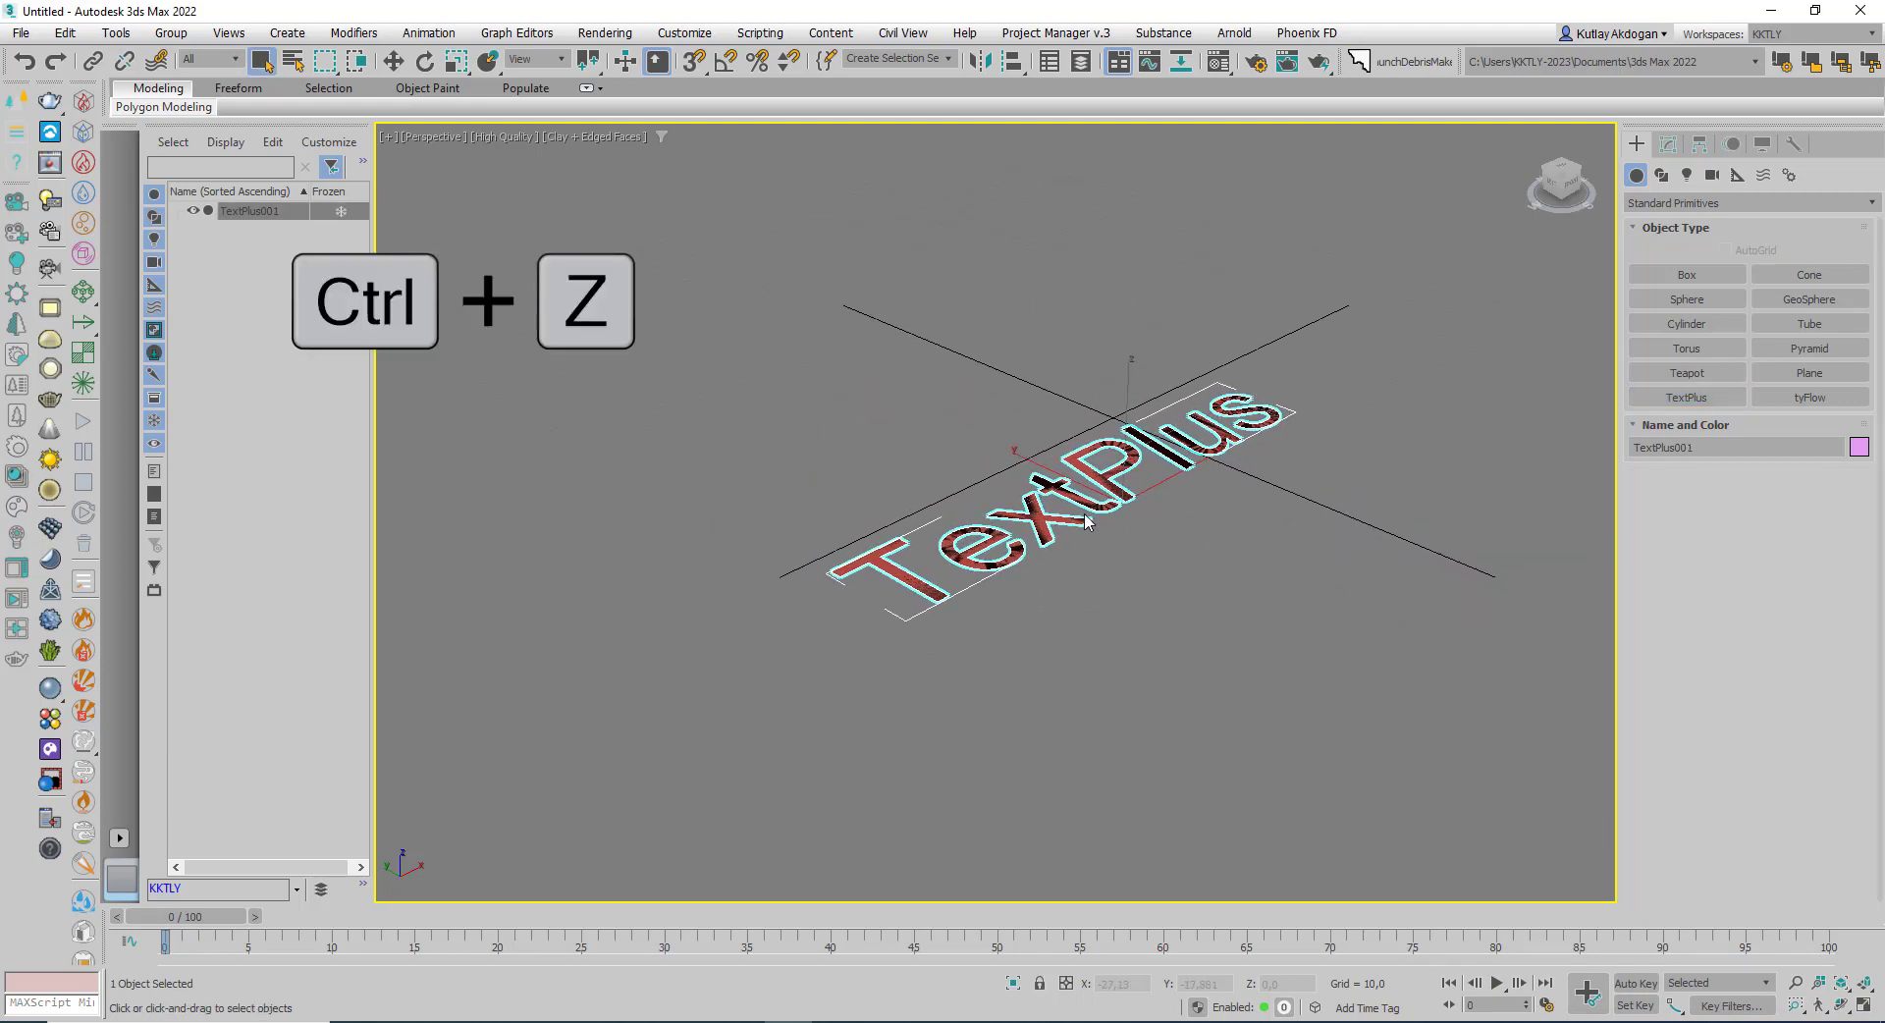
Show TextPlus001's Modify parameters, zoom in, and select the Layout Length and Width fields.
left_click(1669, 146)
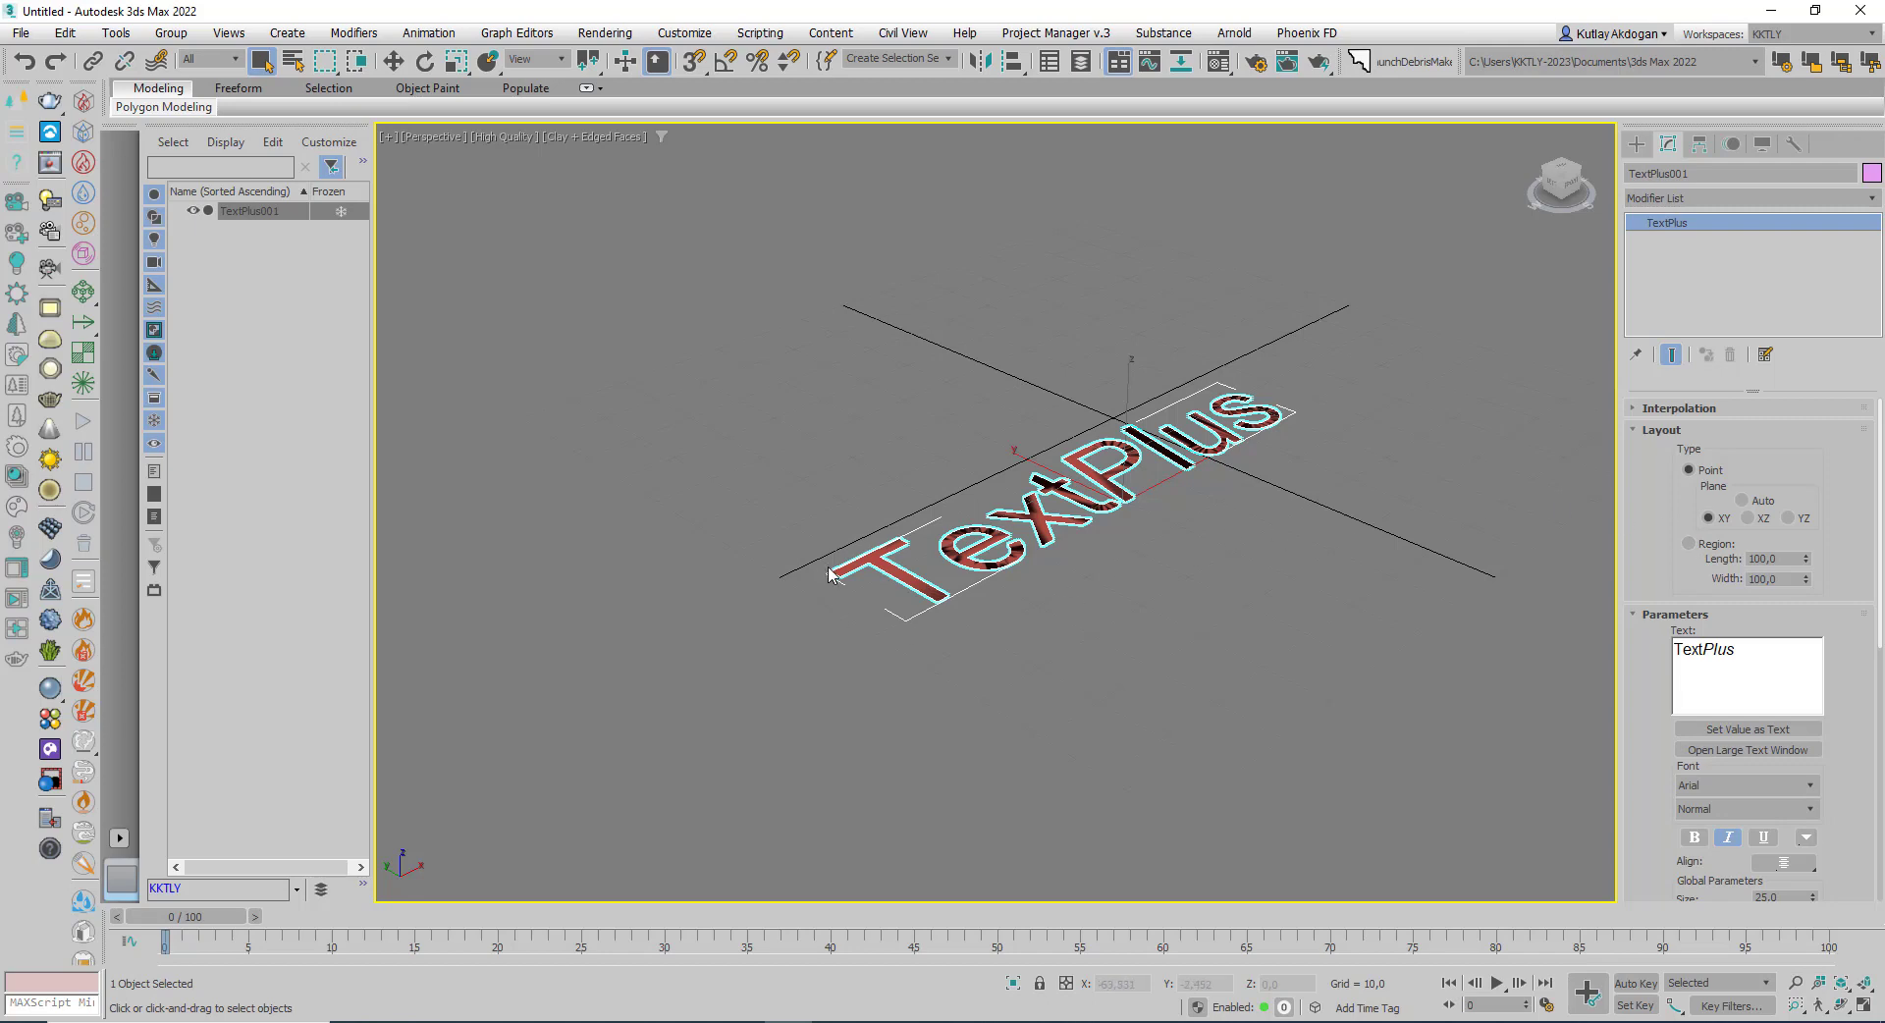
scroll(943, 589, "up", 3)
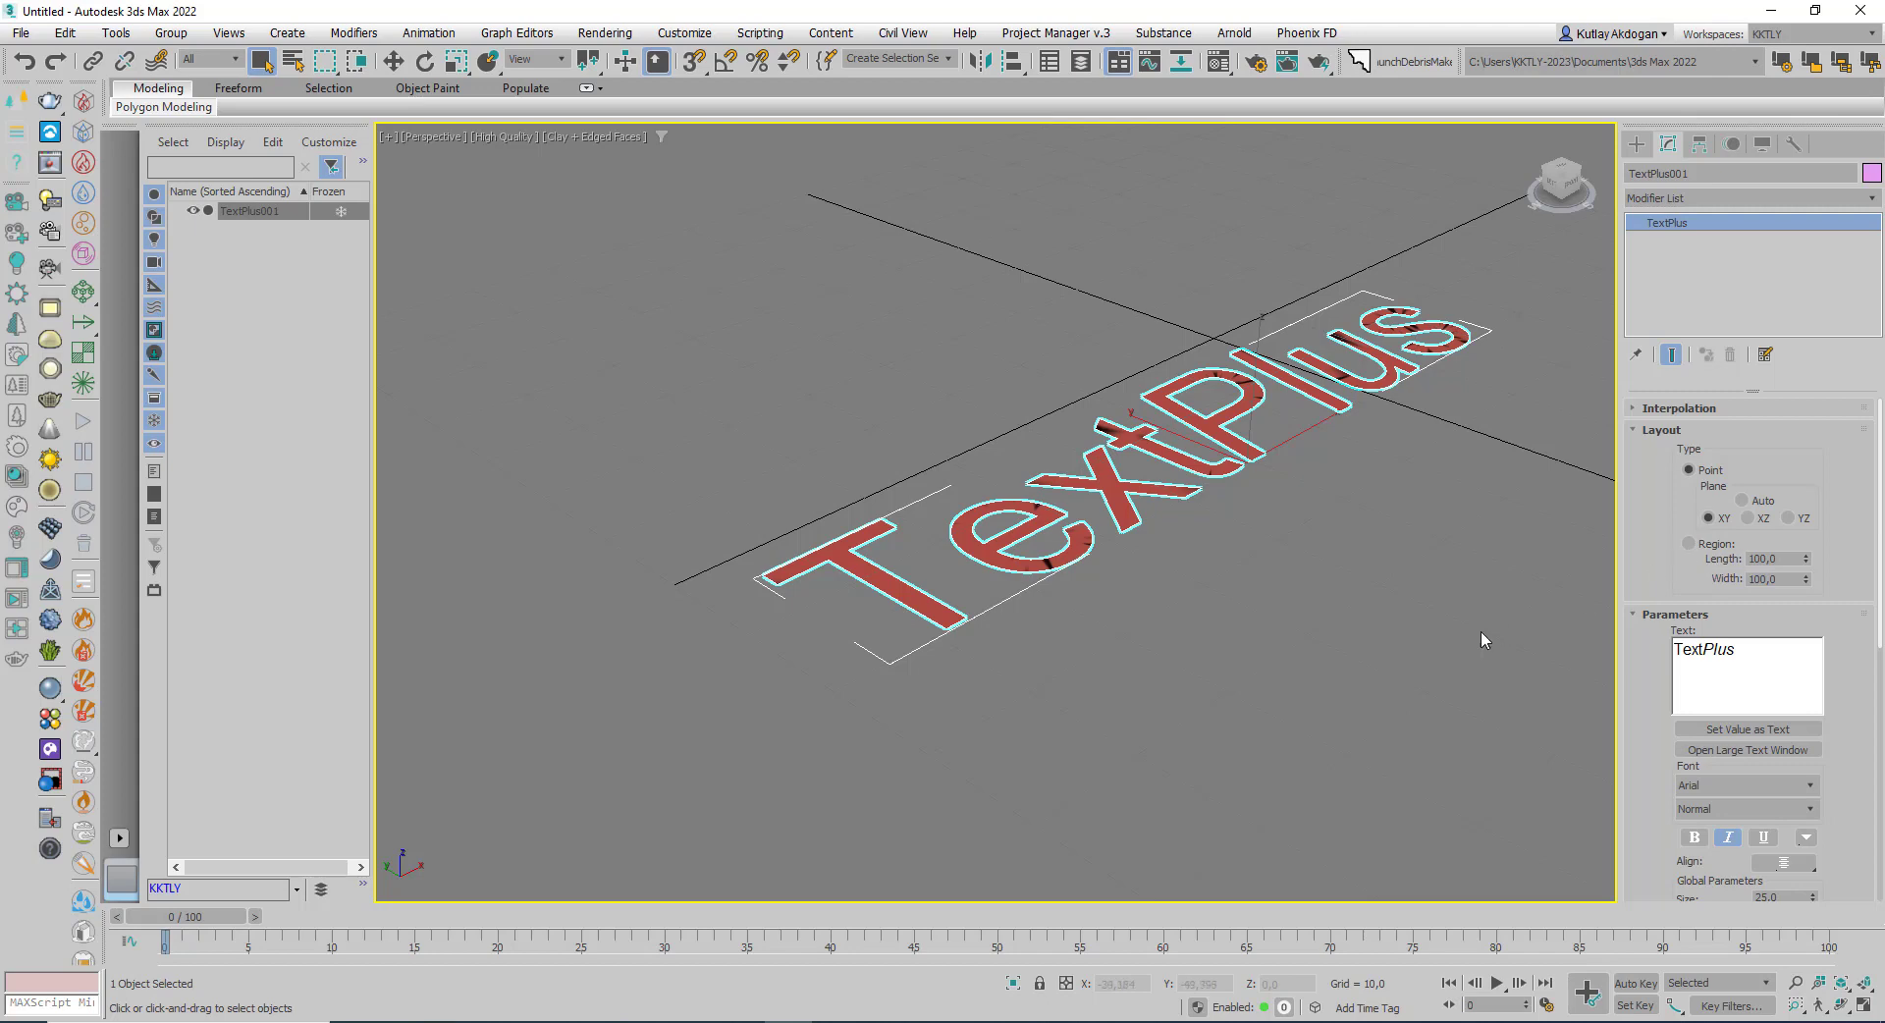
left_click(1768, 559)
left_click(1782, 579)
Replace the text with '3DS Max', switch its layout to Region, and recentre the view.
double_click(1762, 654)
type("3D")
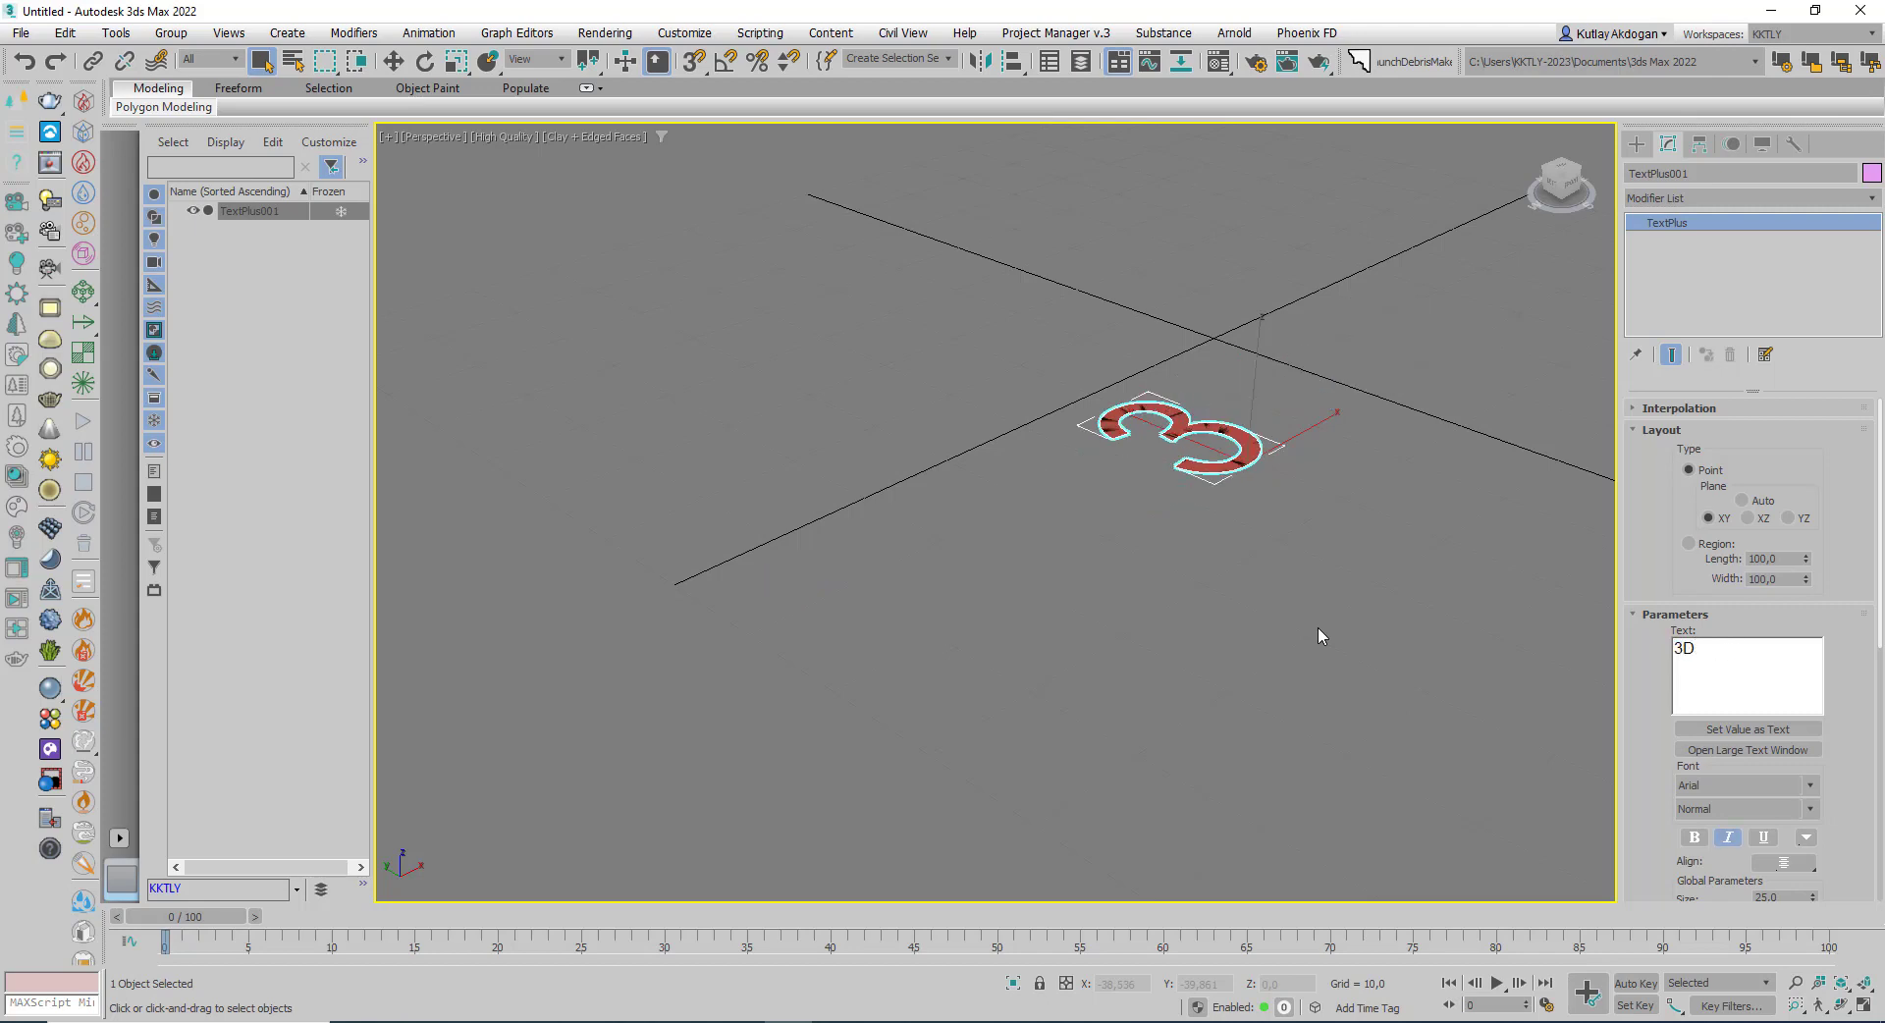
type("S ")
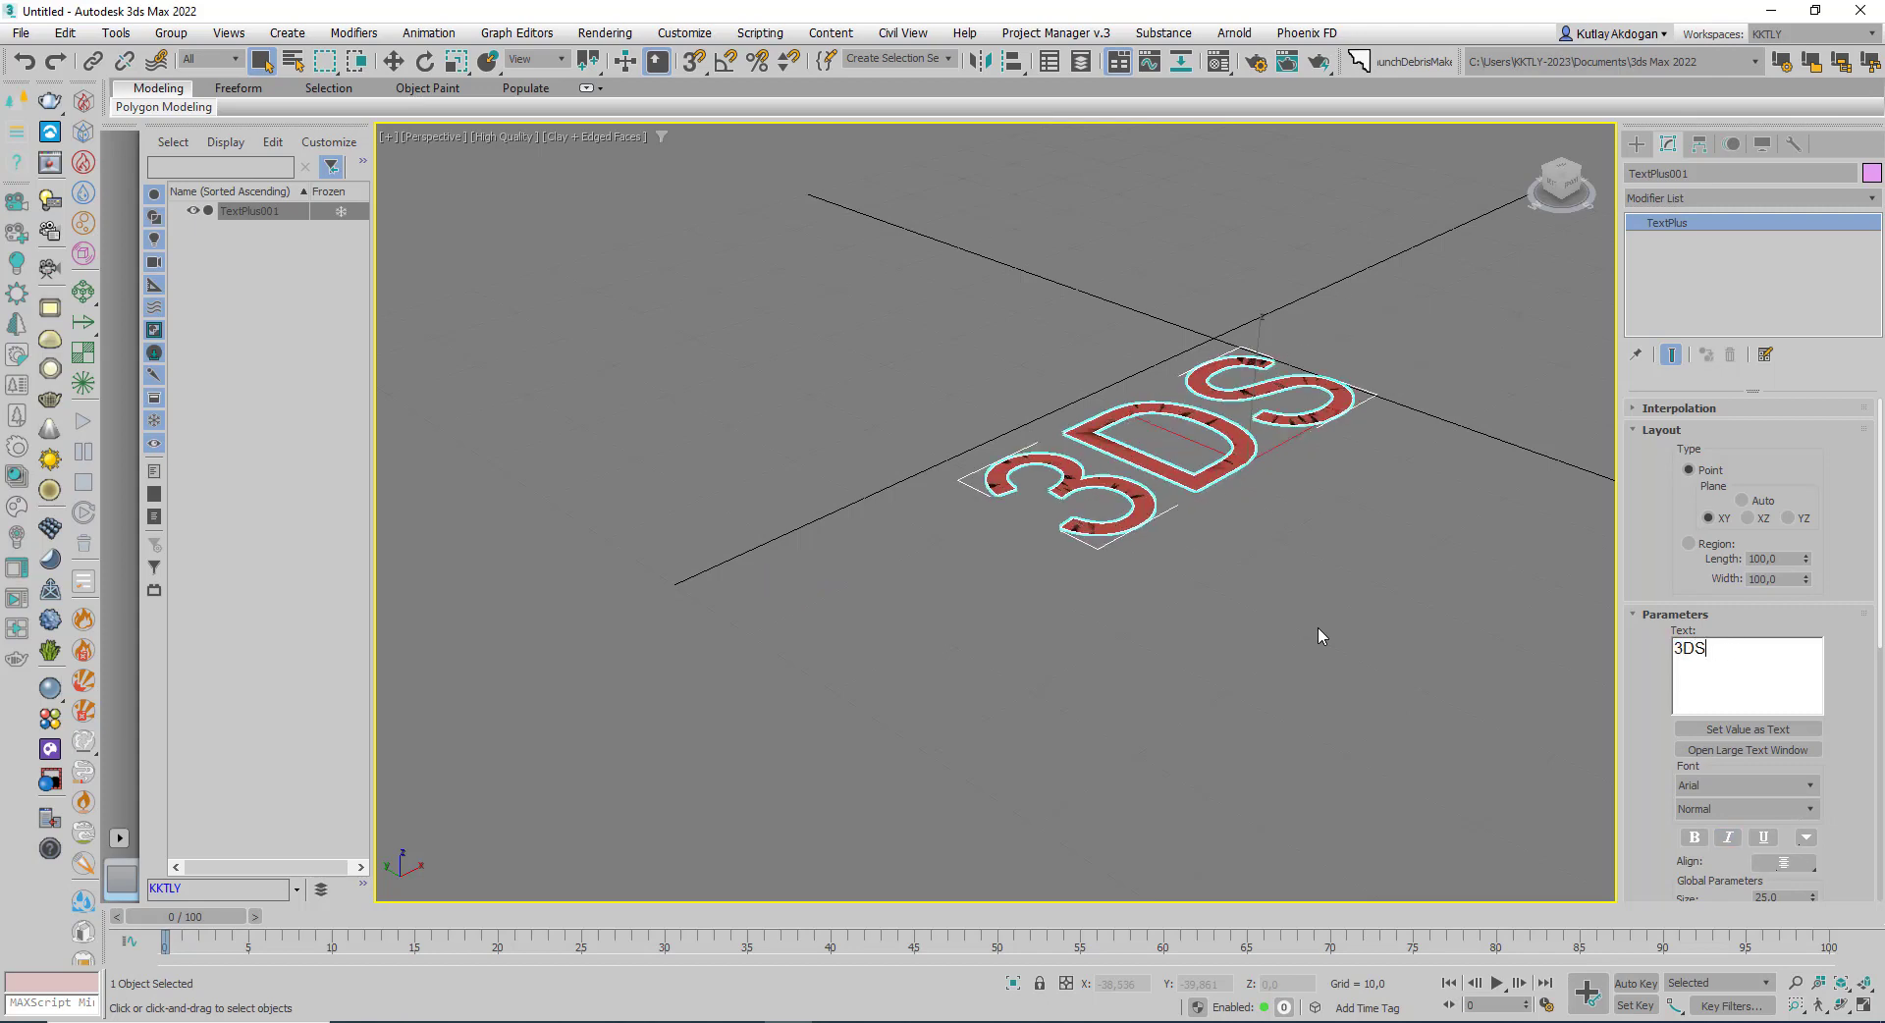
type("Max")
left_click(1689, 543)
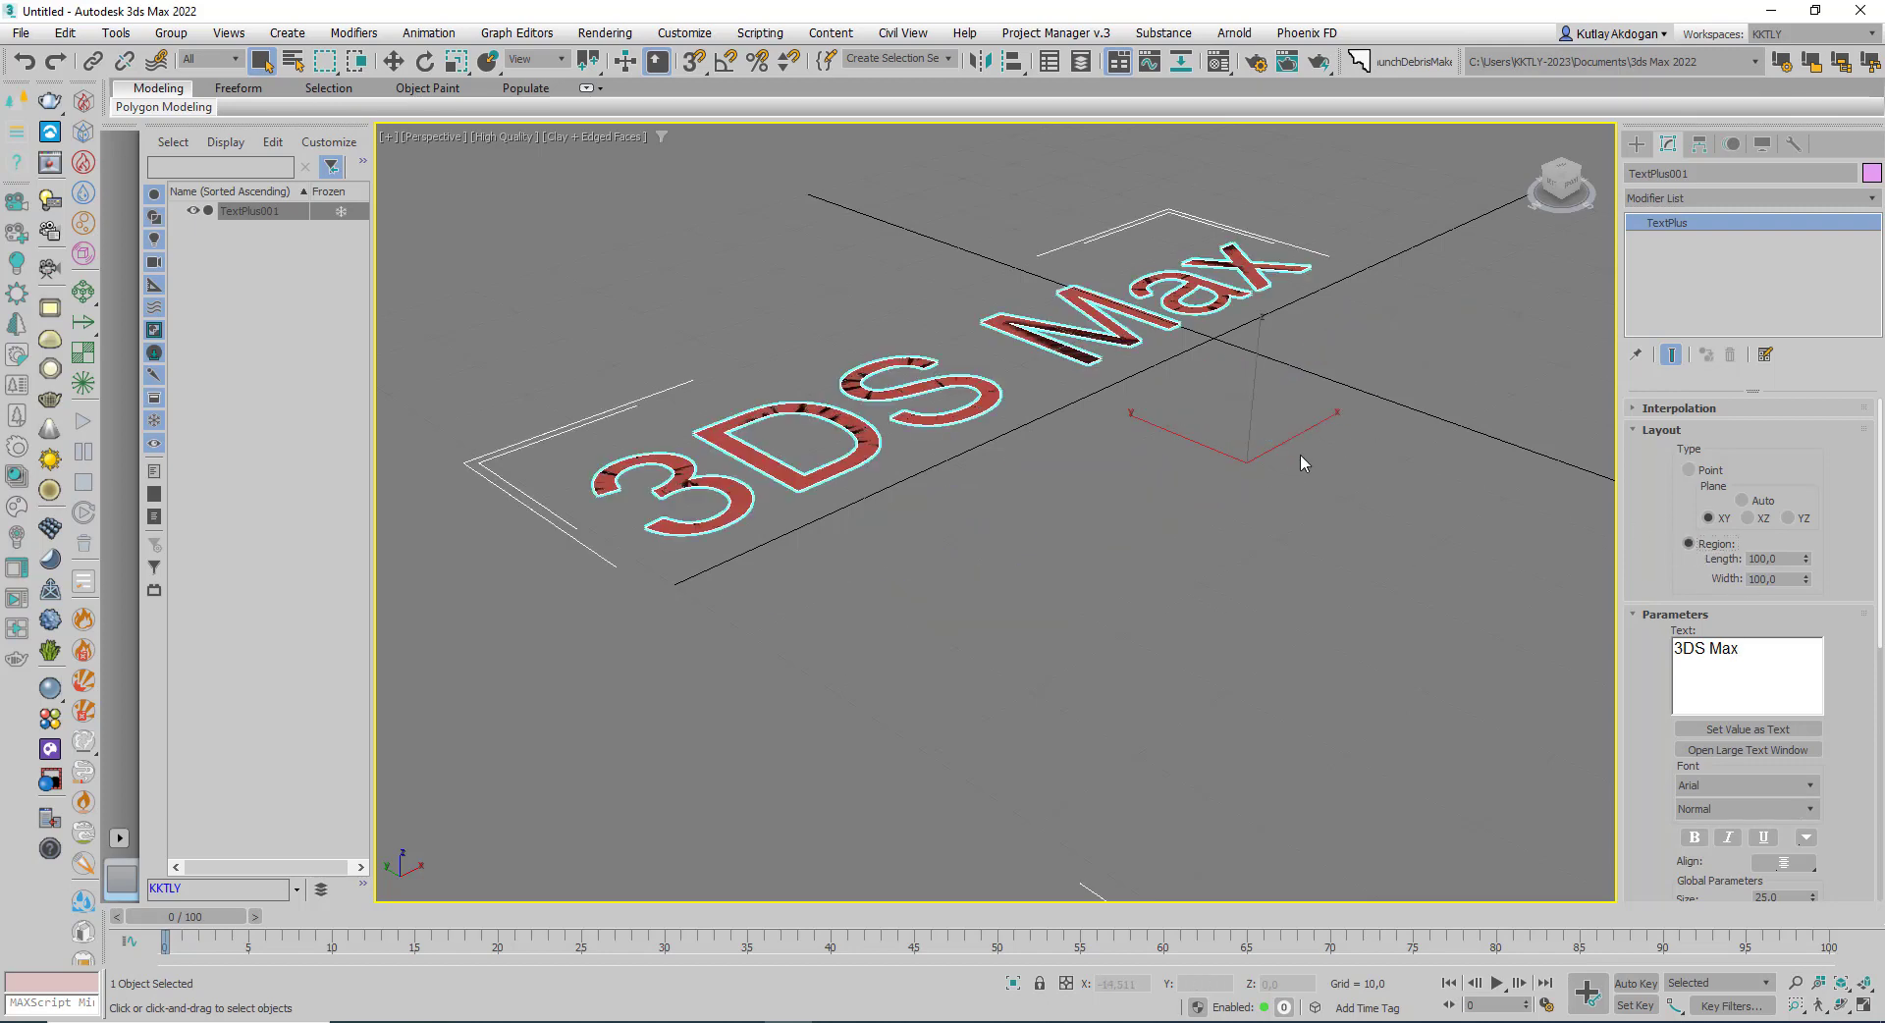
scroll(1286, 463, "down", 3)
middle_click_drag(1274, 519, 1141, 516)
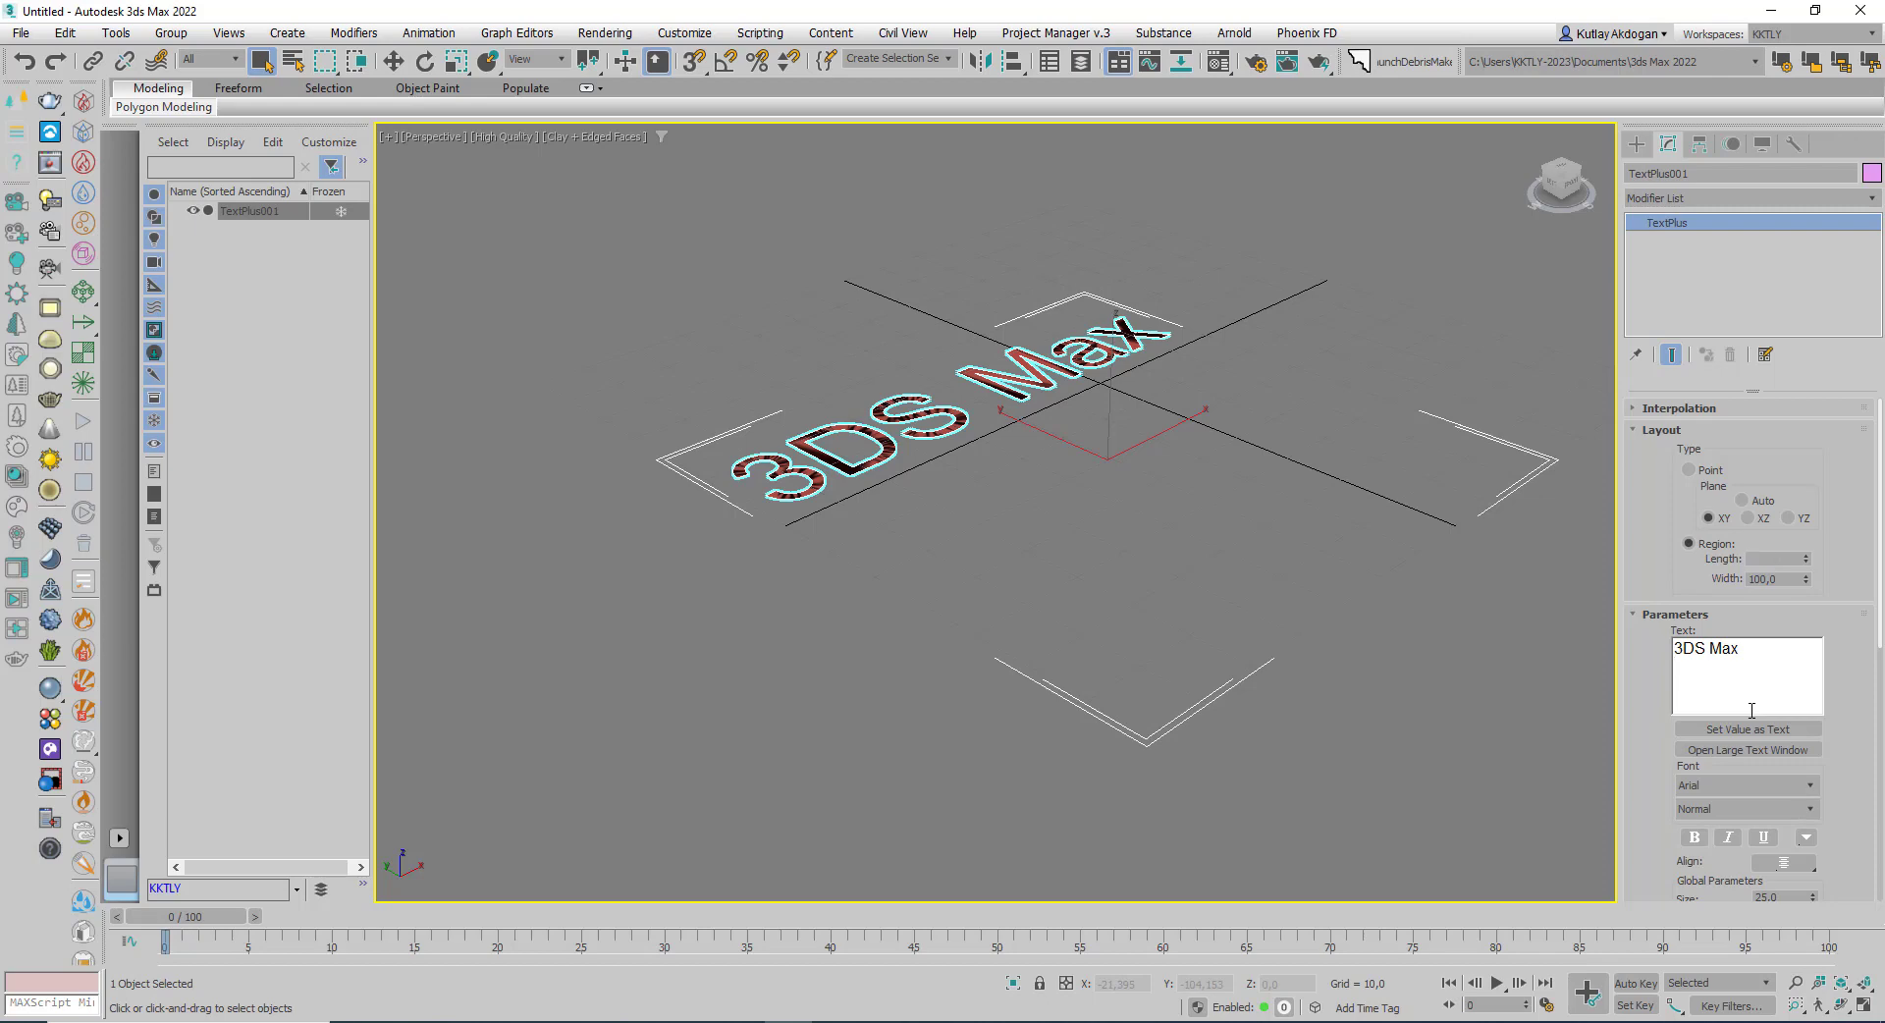
Add the lines 'Dersleri' and 'Videoları' below '3DS Max'.
type("Ders")
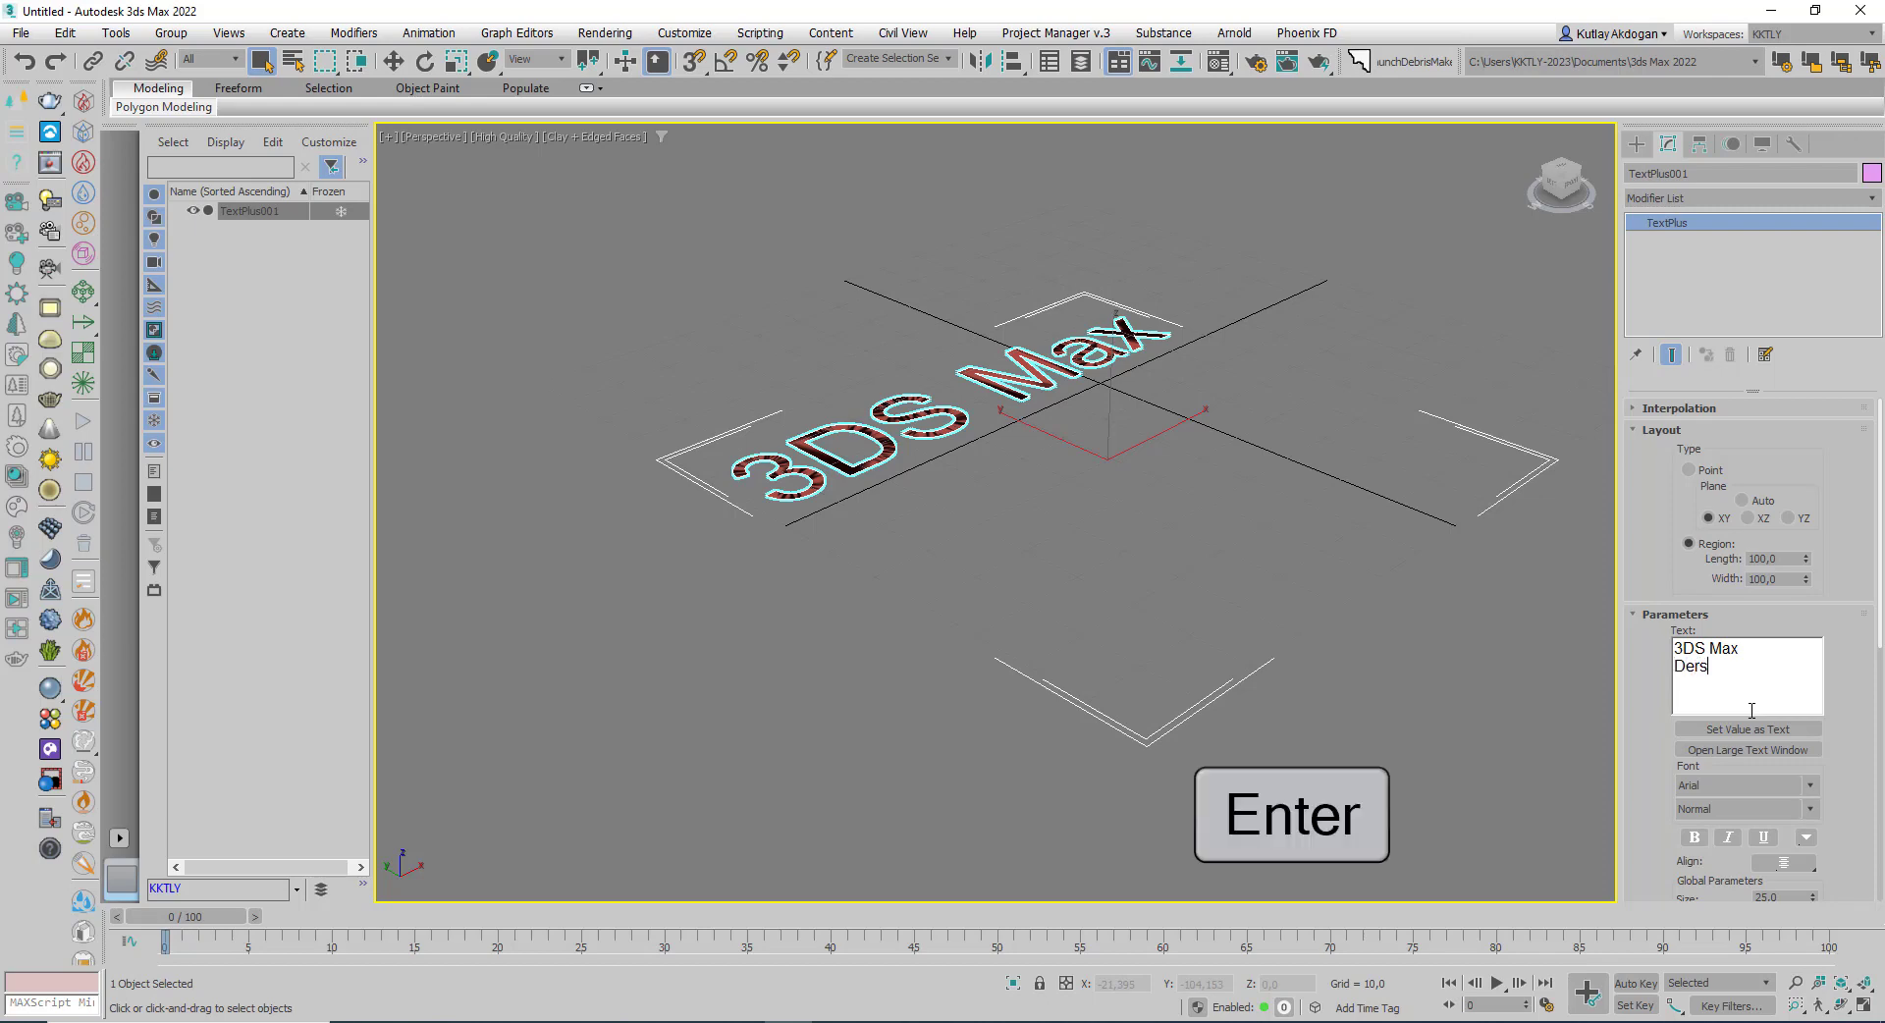
type("leri")
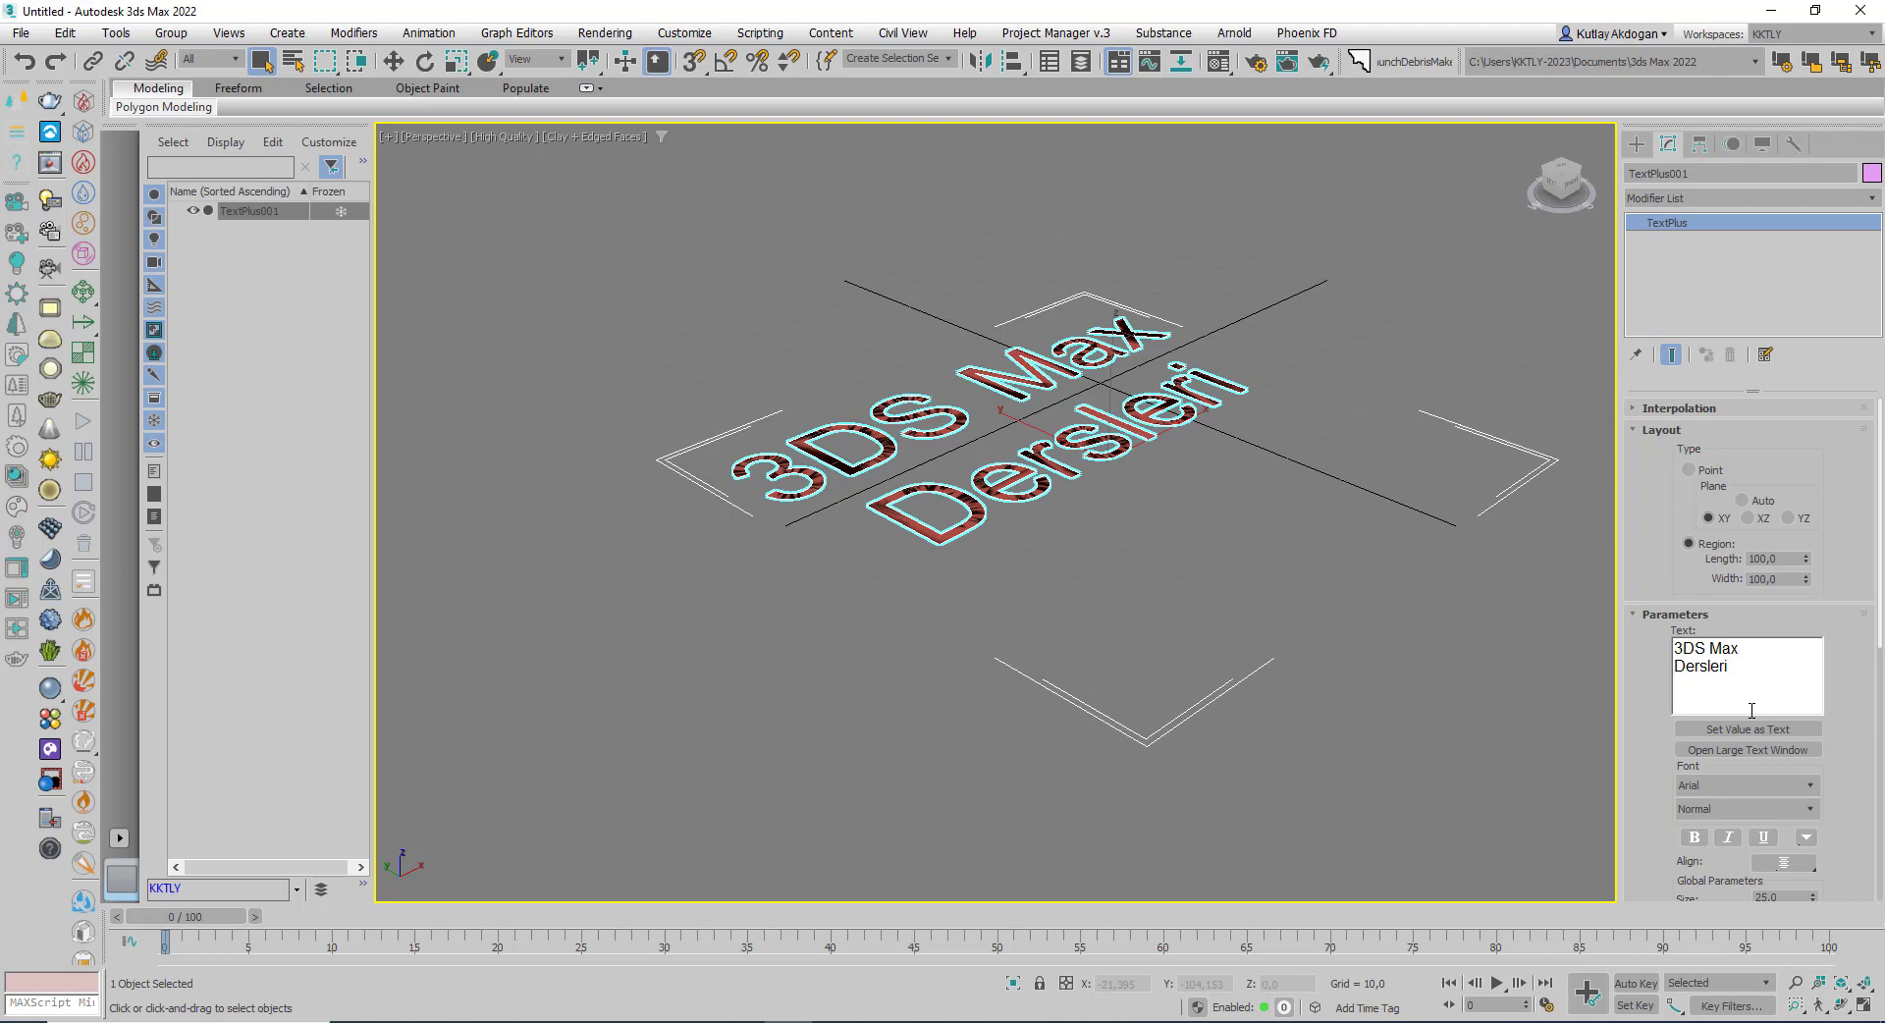
key("Return")
type("Videoları")
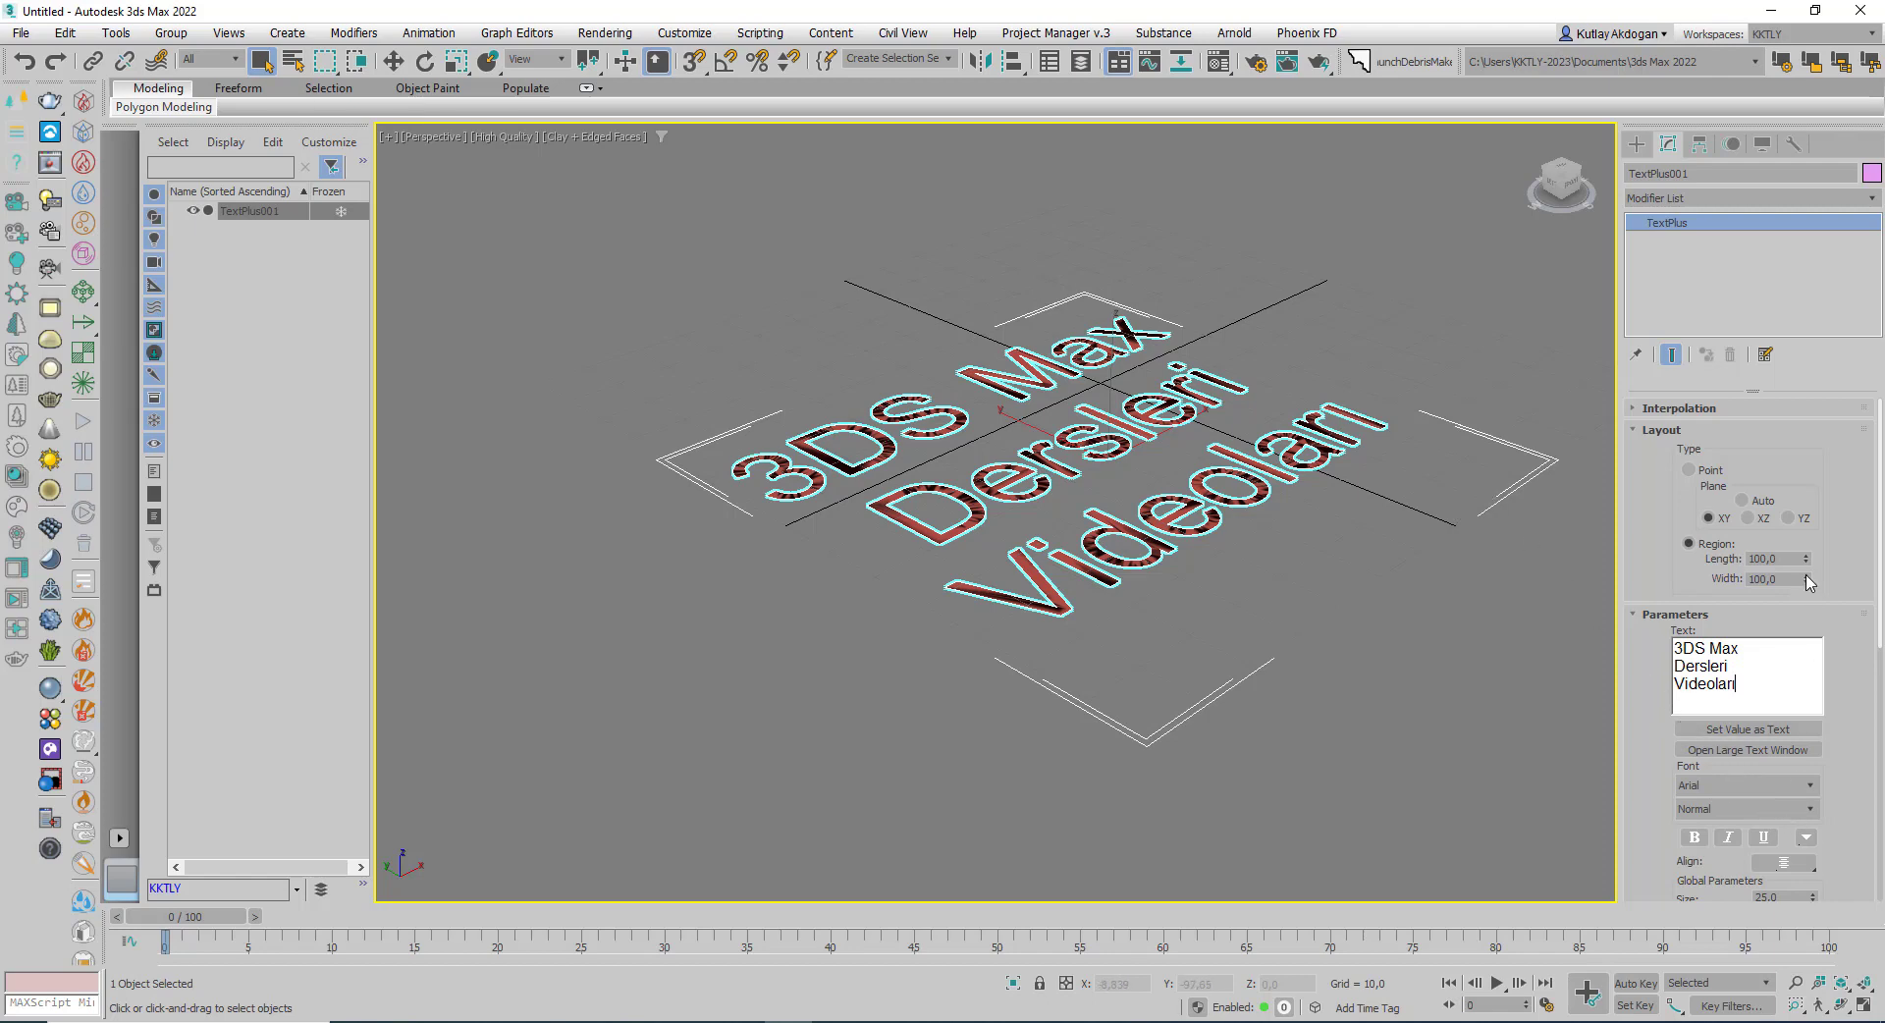
Widen the region slightly, return to Point layout, and open the large text window.
left_click_drag(1806, 579, 1799, 567)
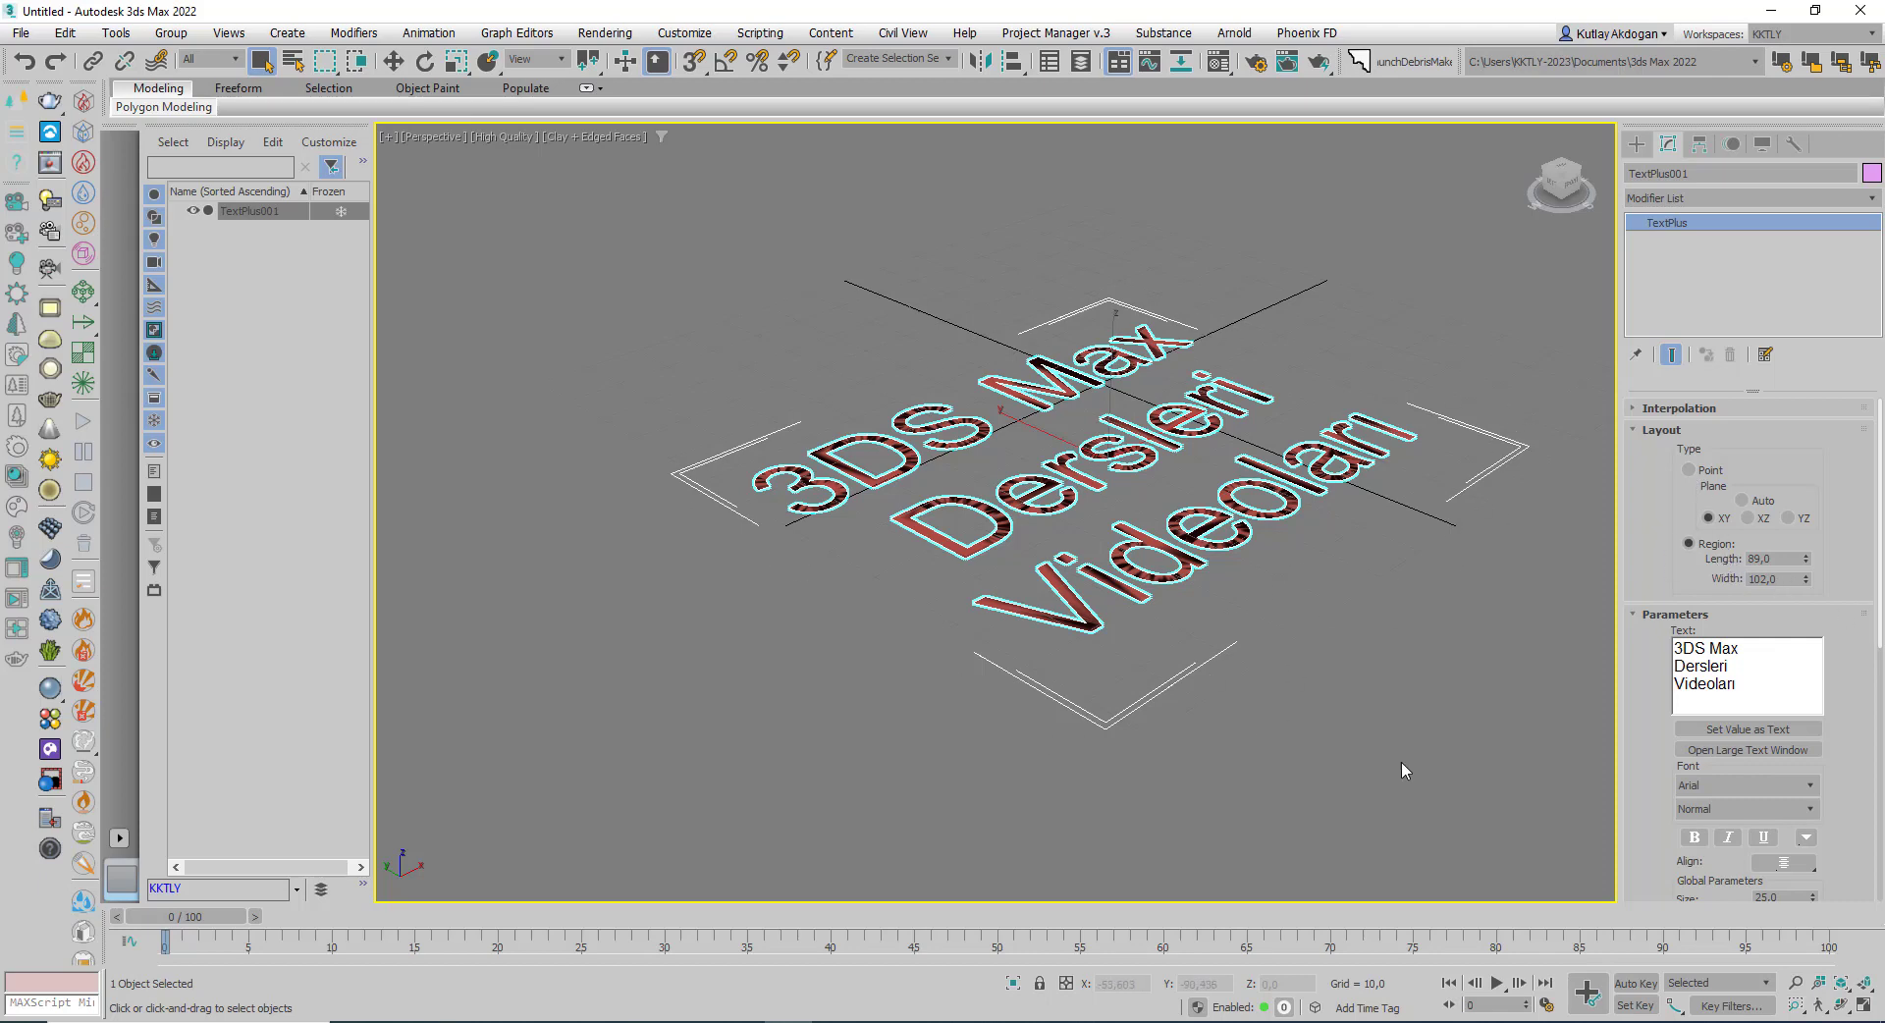
left_click(1689, 470)
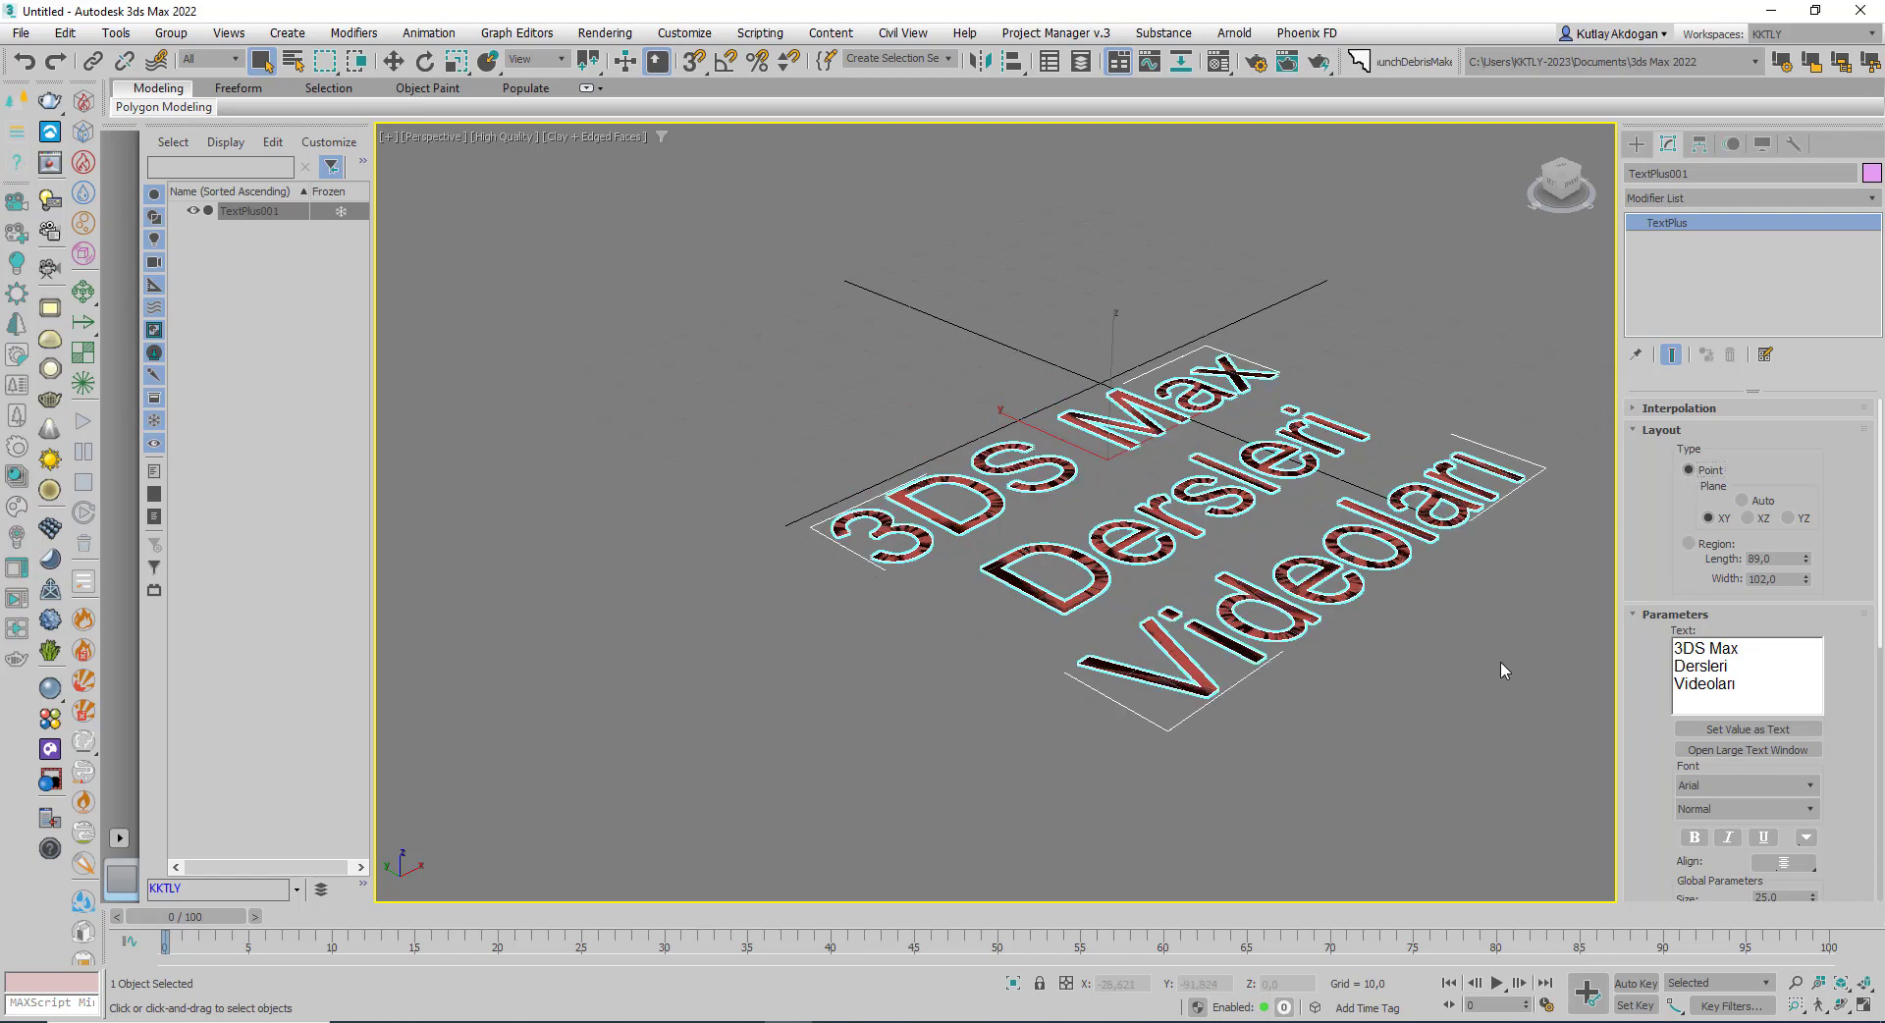
middle_click_drag(1501, 662, 1385, 644)
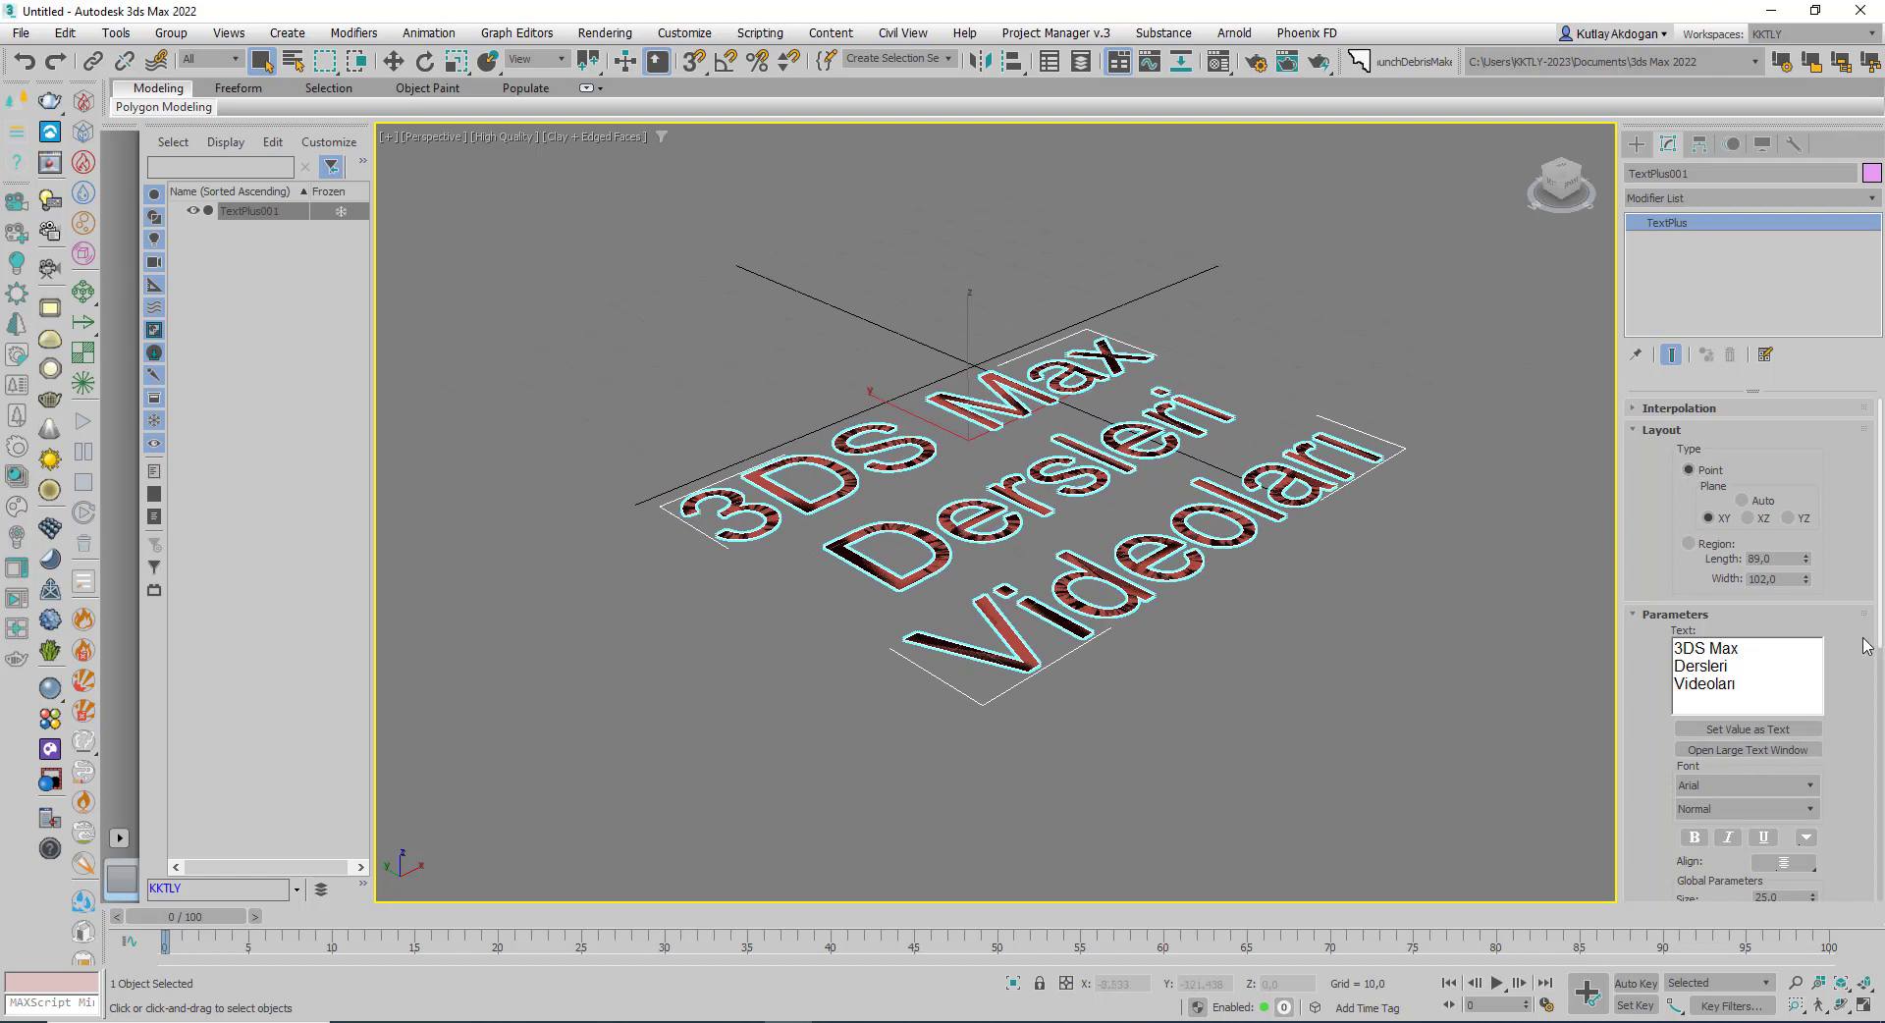
left_click_drag(1879, 628, 1875, 726)
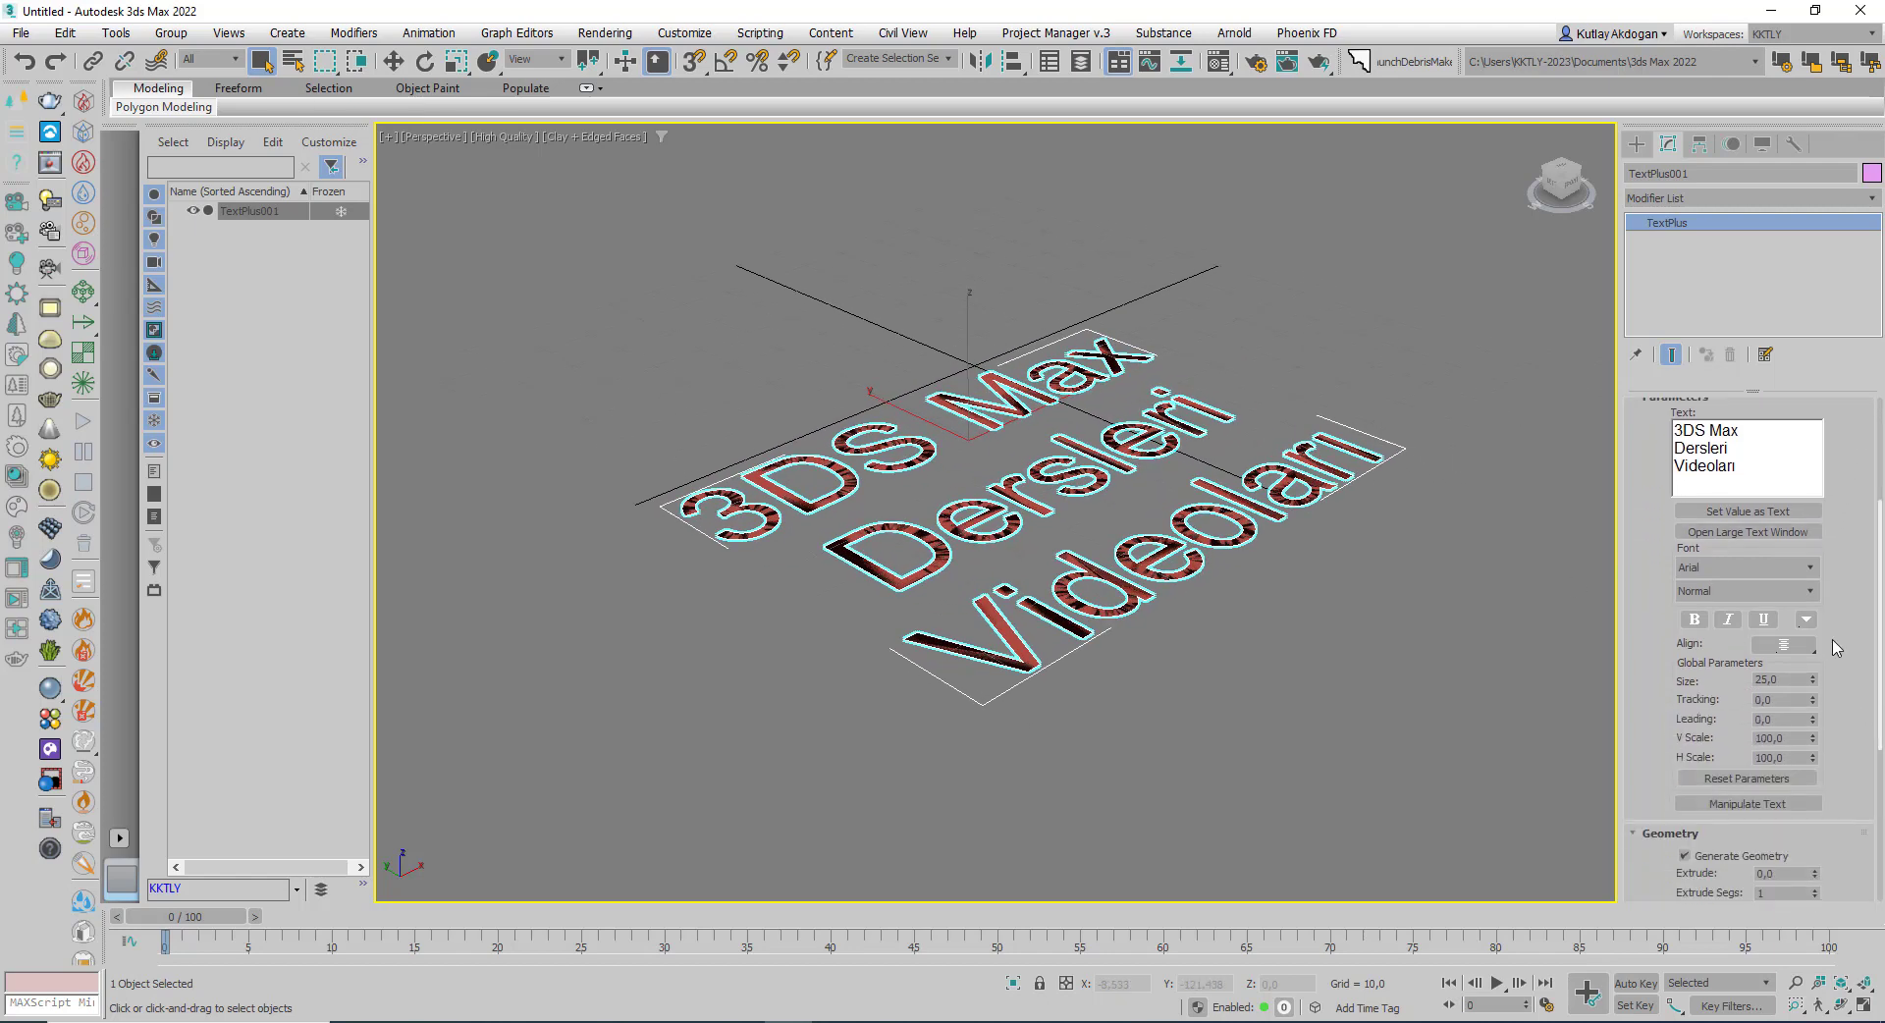
left_click(1755, 535)
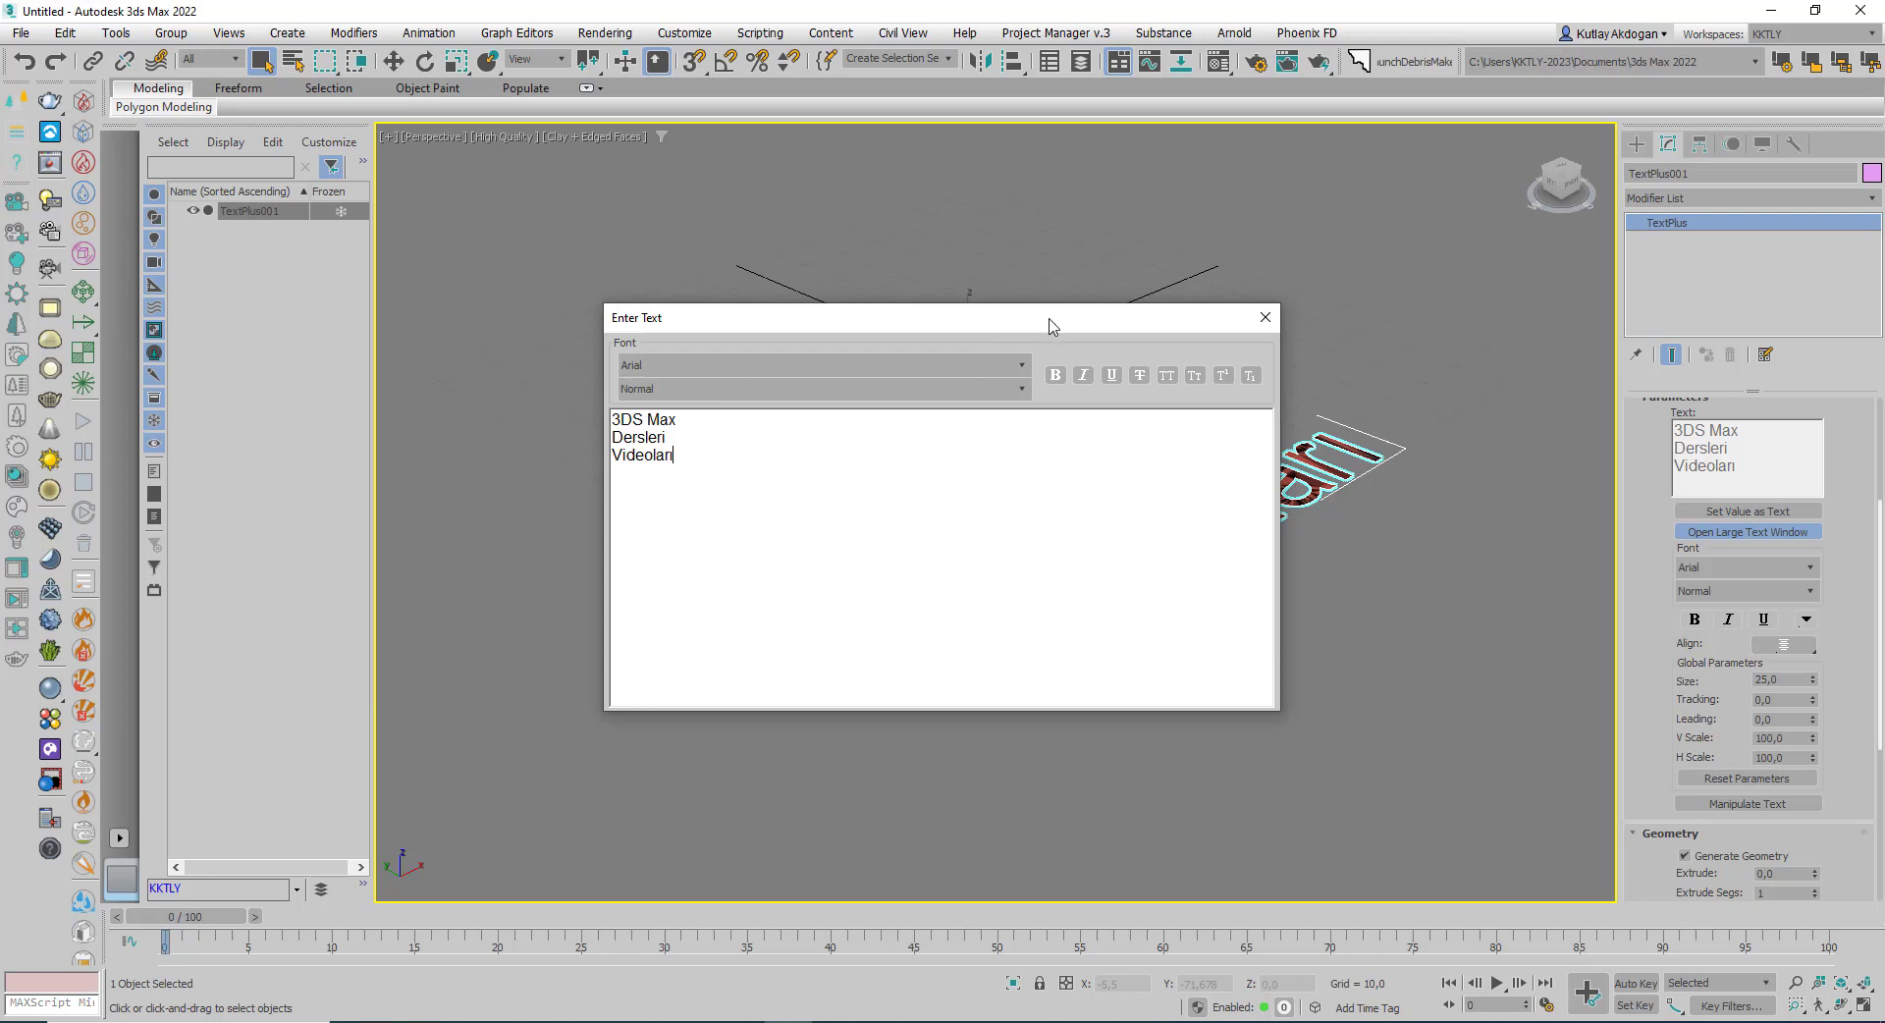
Replace the three lines with '30m2', setting the 2 as superscript.
left_click_drag(1051, 324, 1053, 298)
left_click_drag(696, 436, 517, 359)
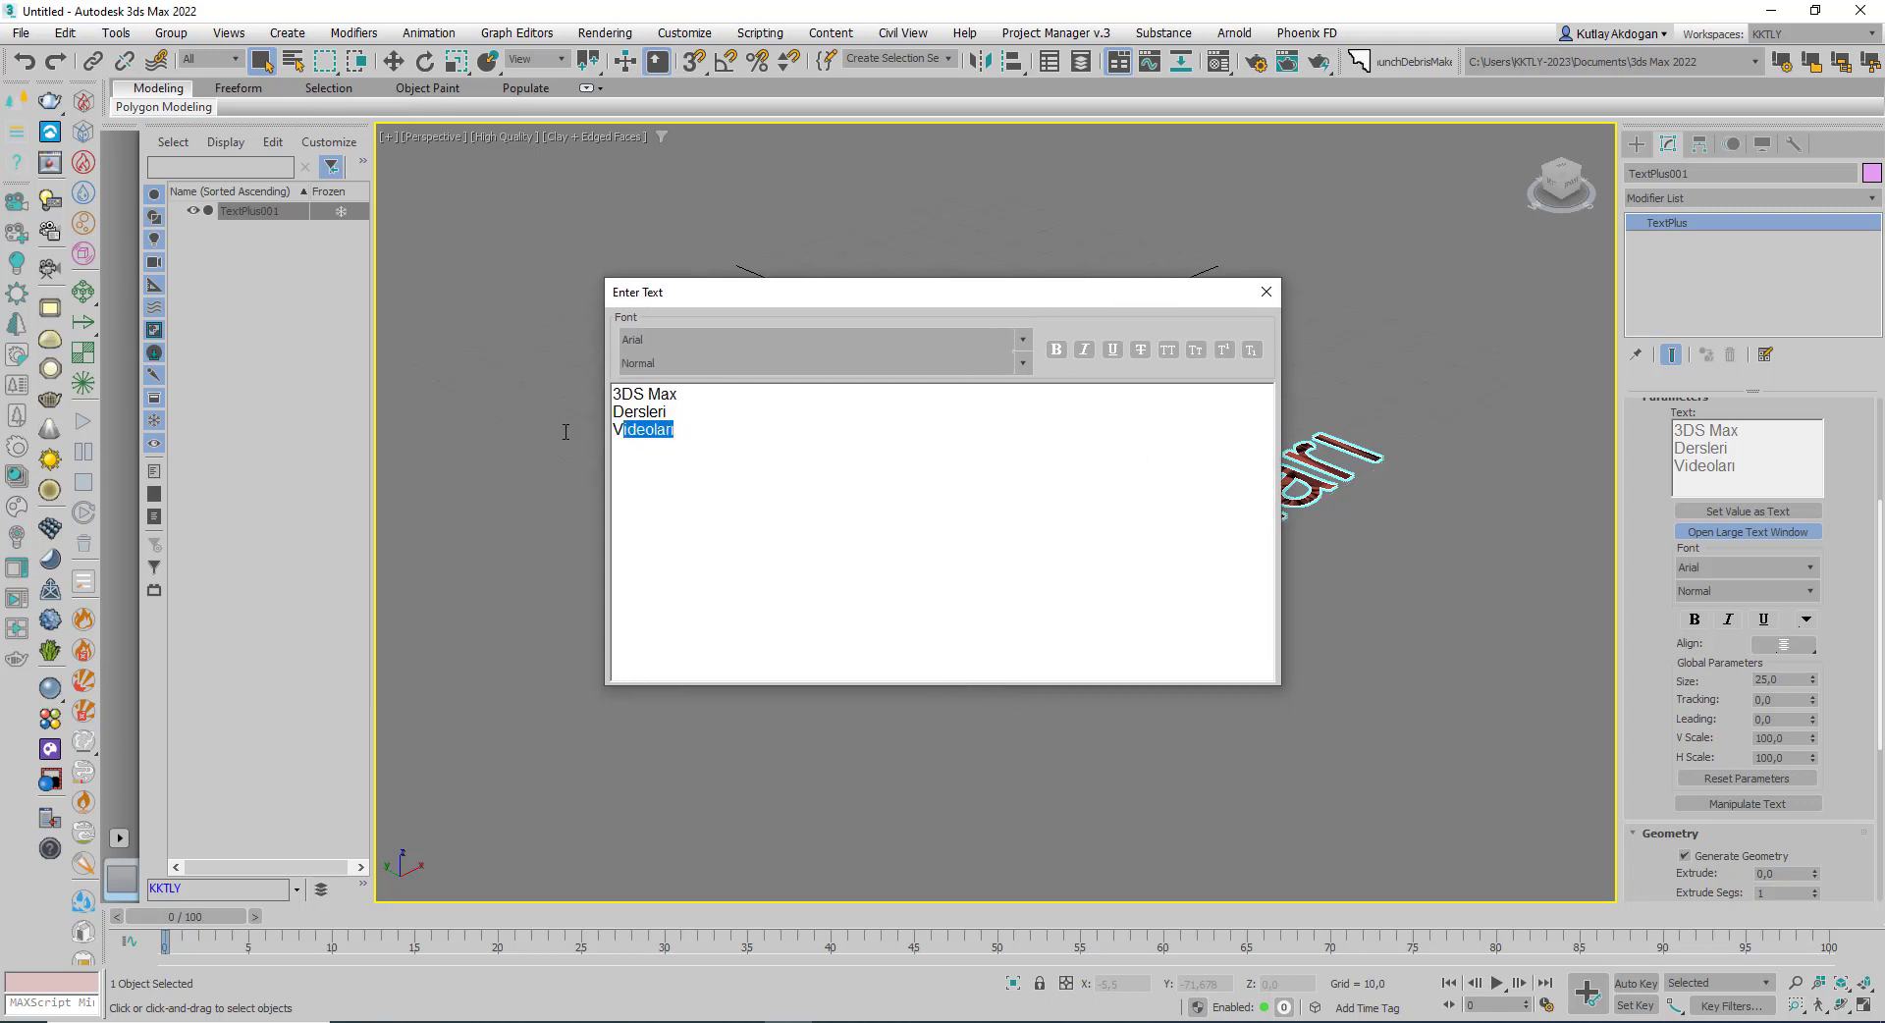
key("Delete")
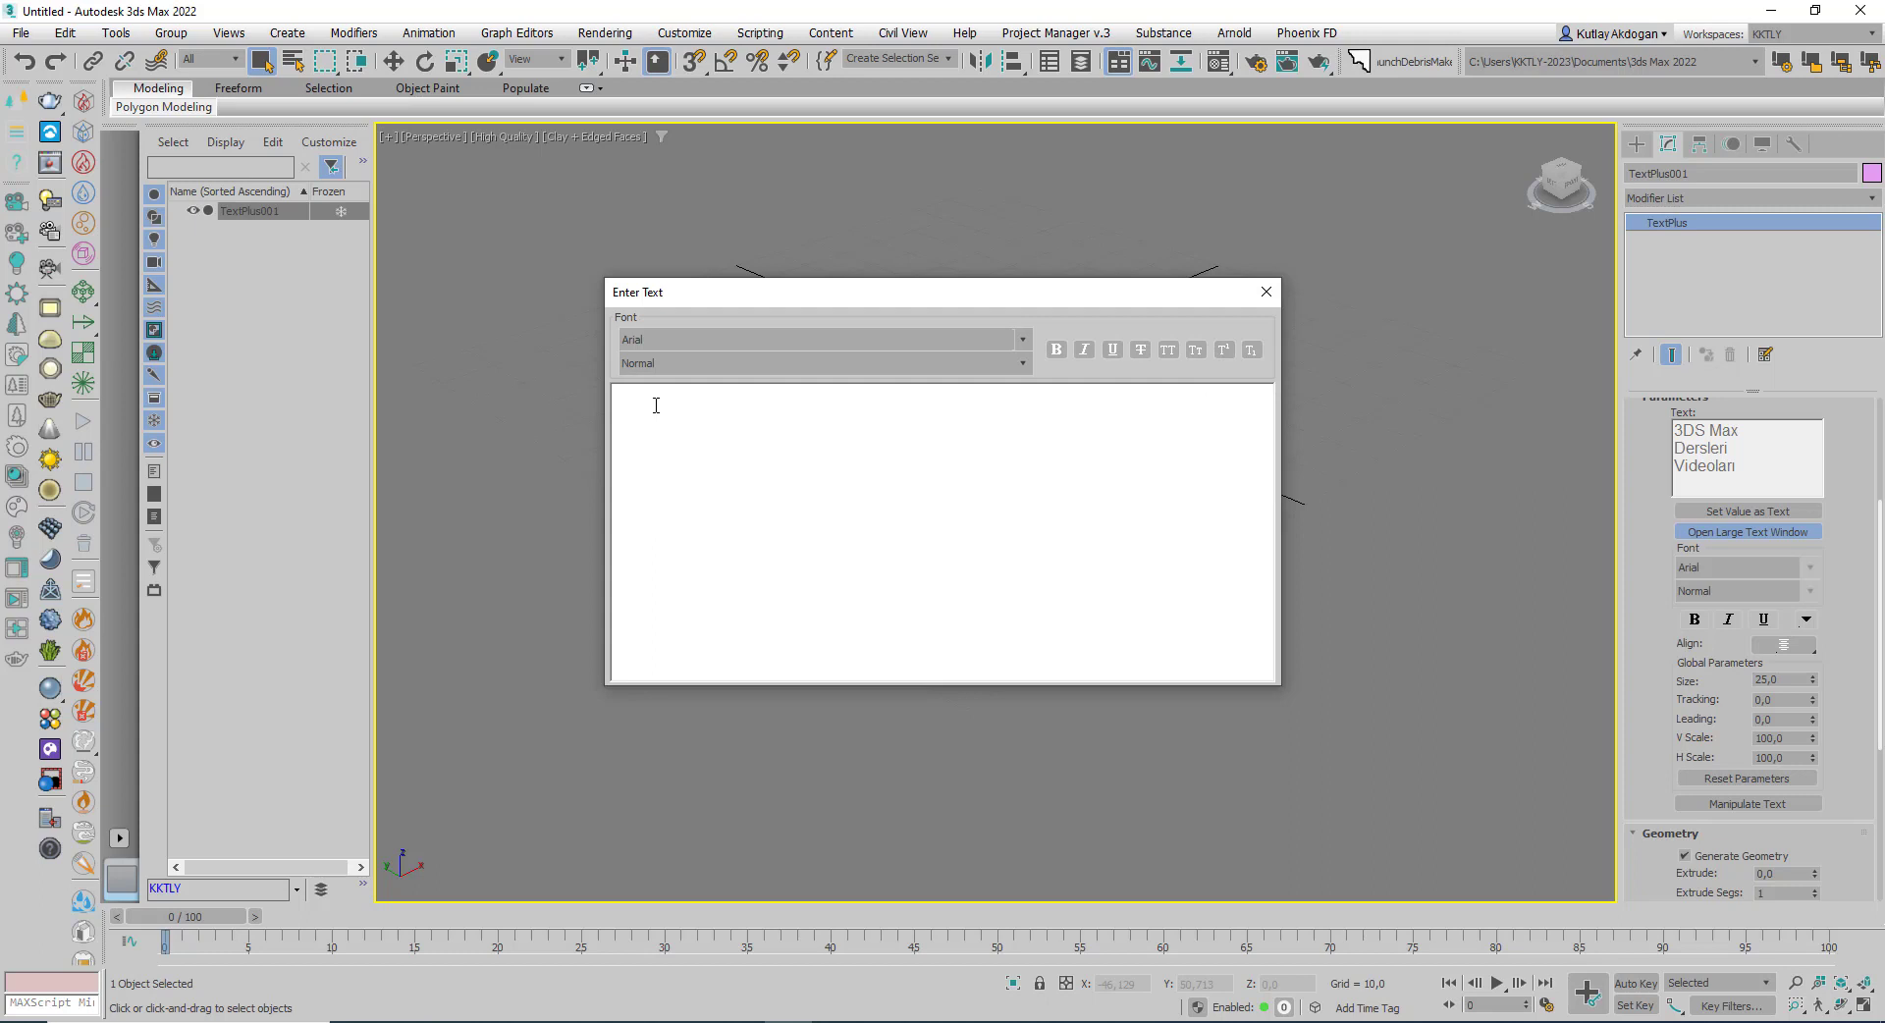
type("30")
type("m2")
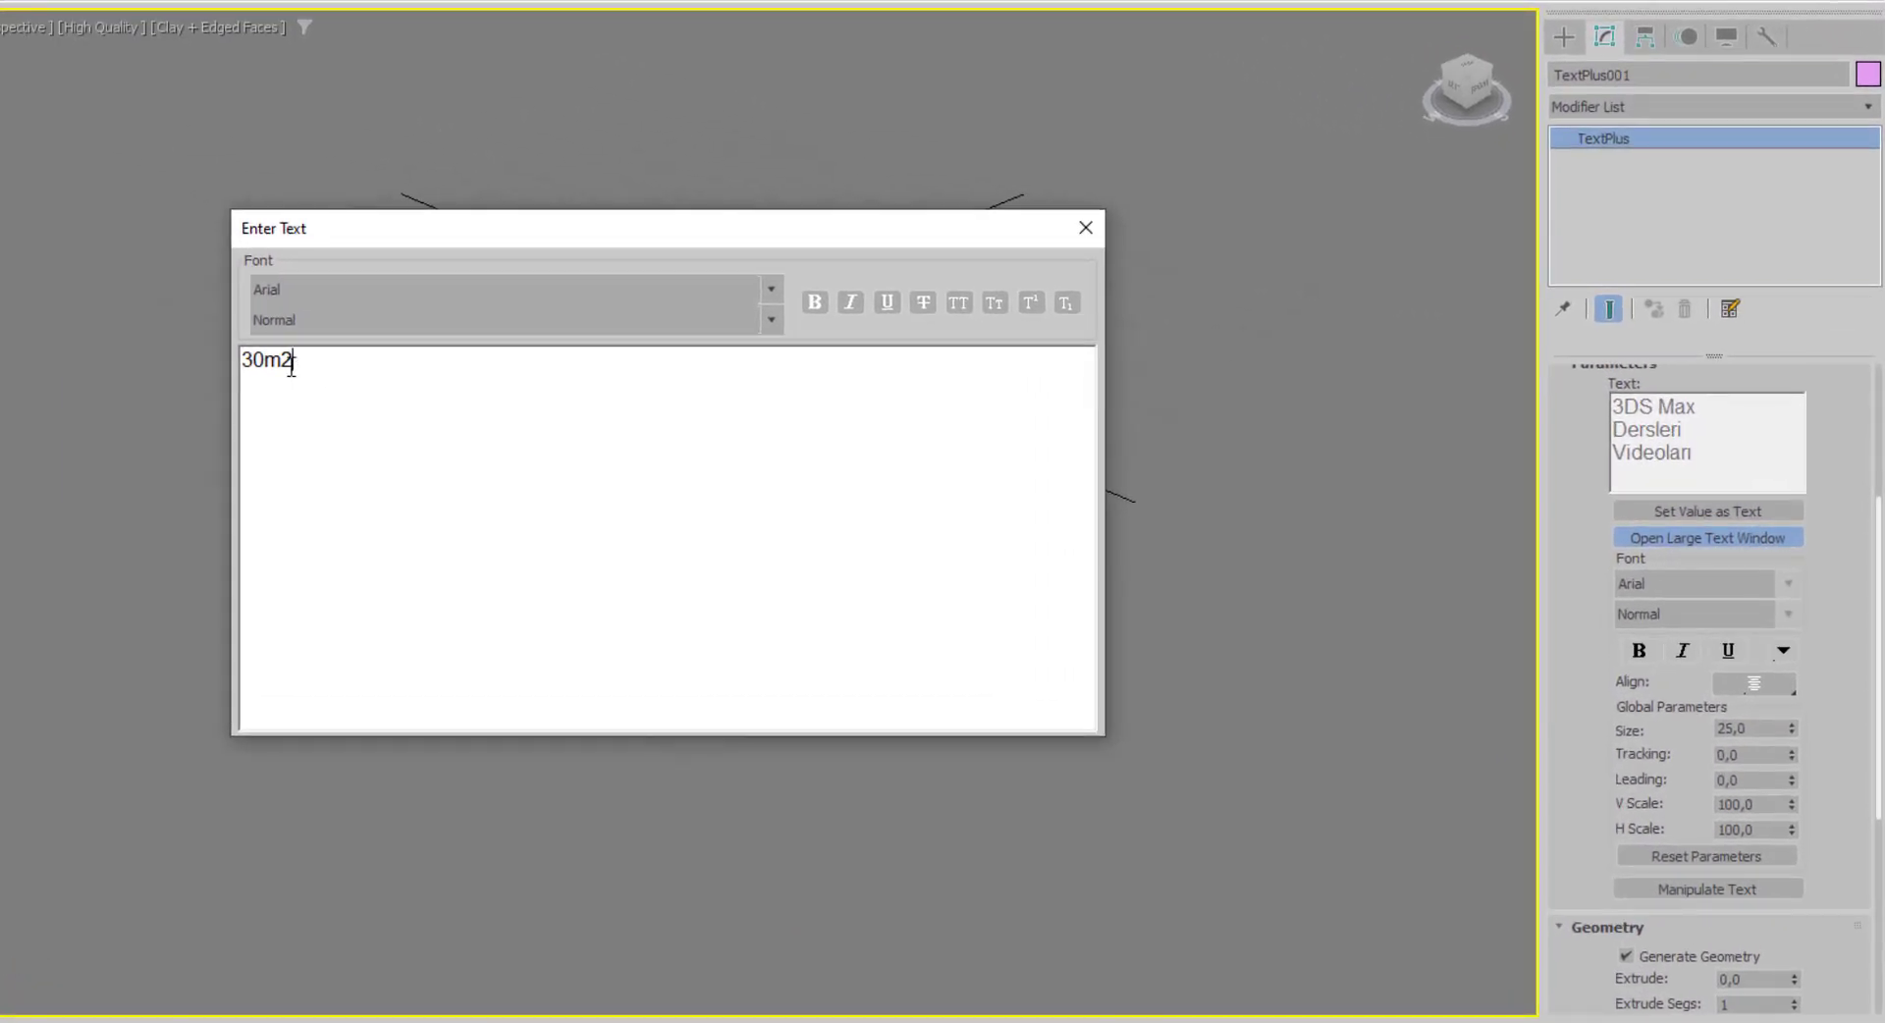
left_click_drag(296, 368, 281, 368)
left_click(1033, 306)
left_click(1086, 228)
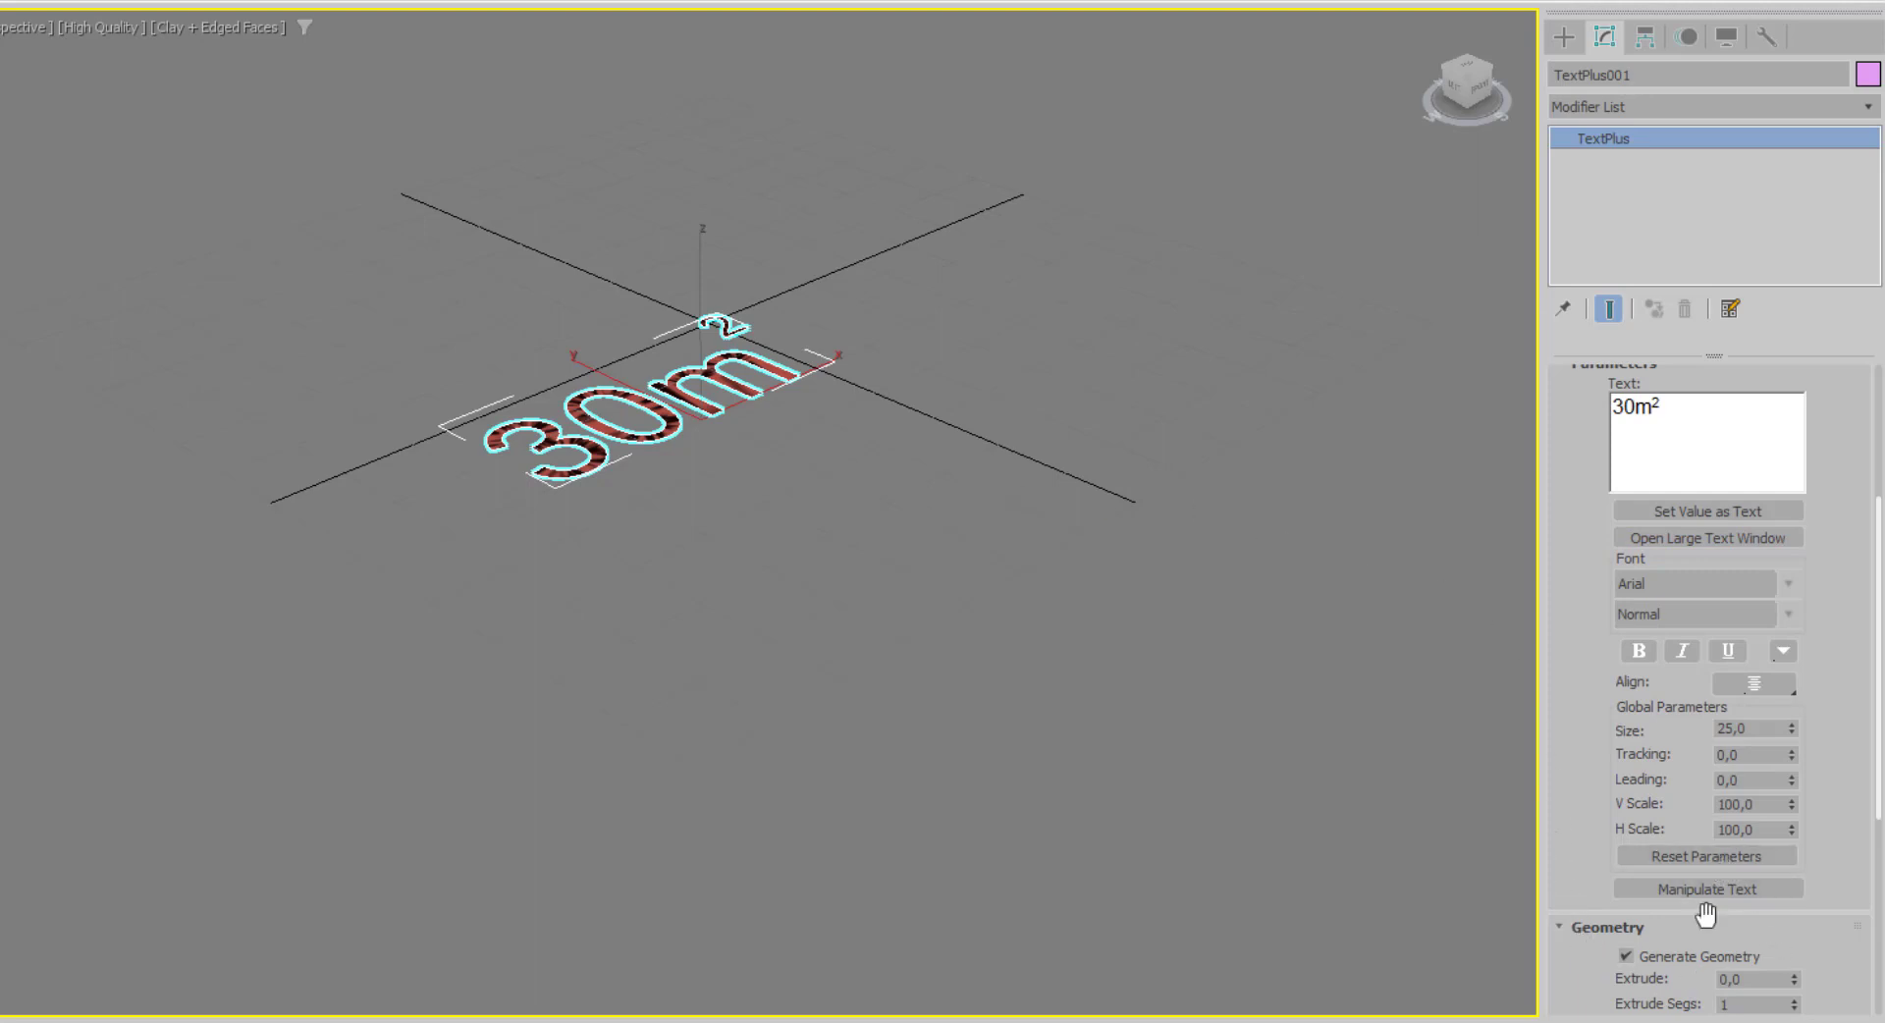
Replace the text with 'H2O' and make the 2 a subscript.
left_click(1719, 540)
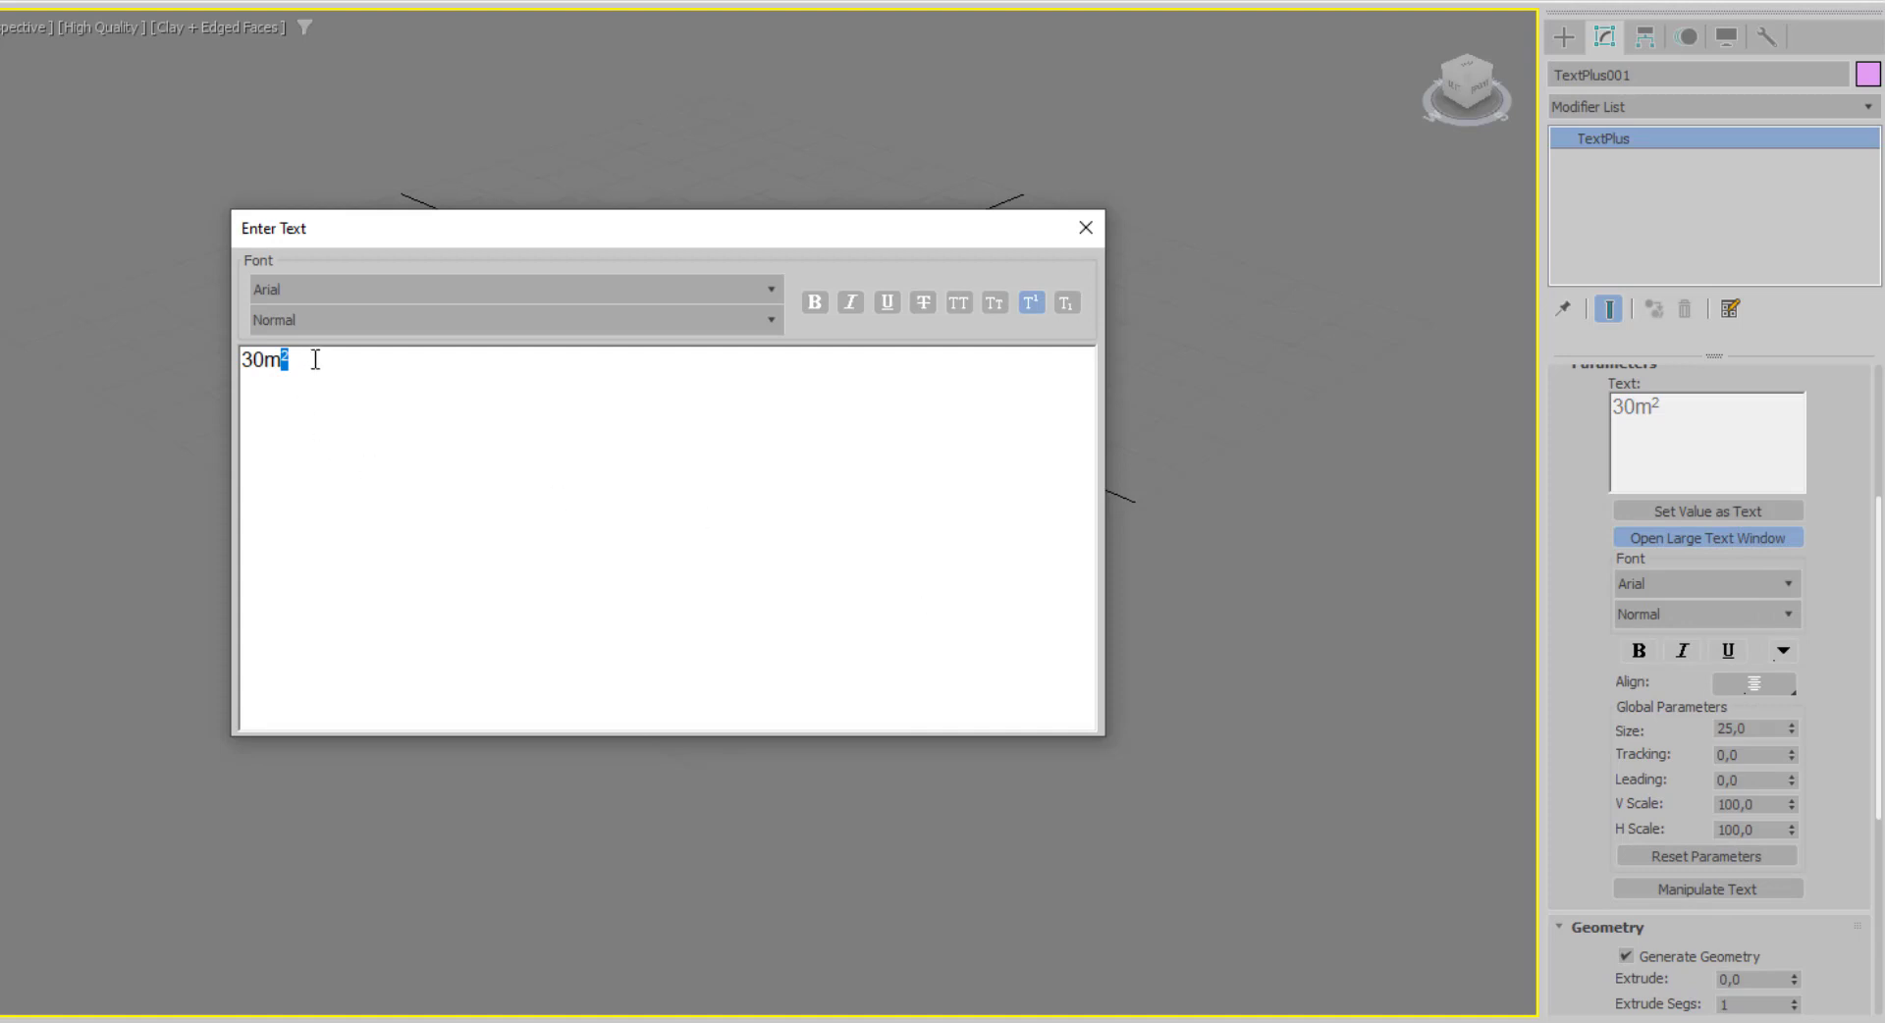
left_click_drag(311, 363, 111, 355)
key("BackSpace")
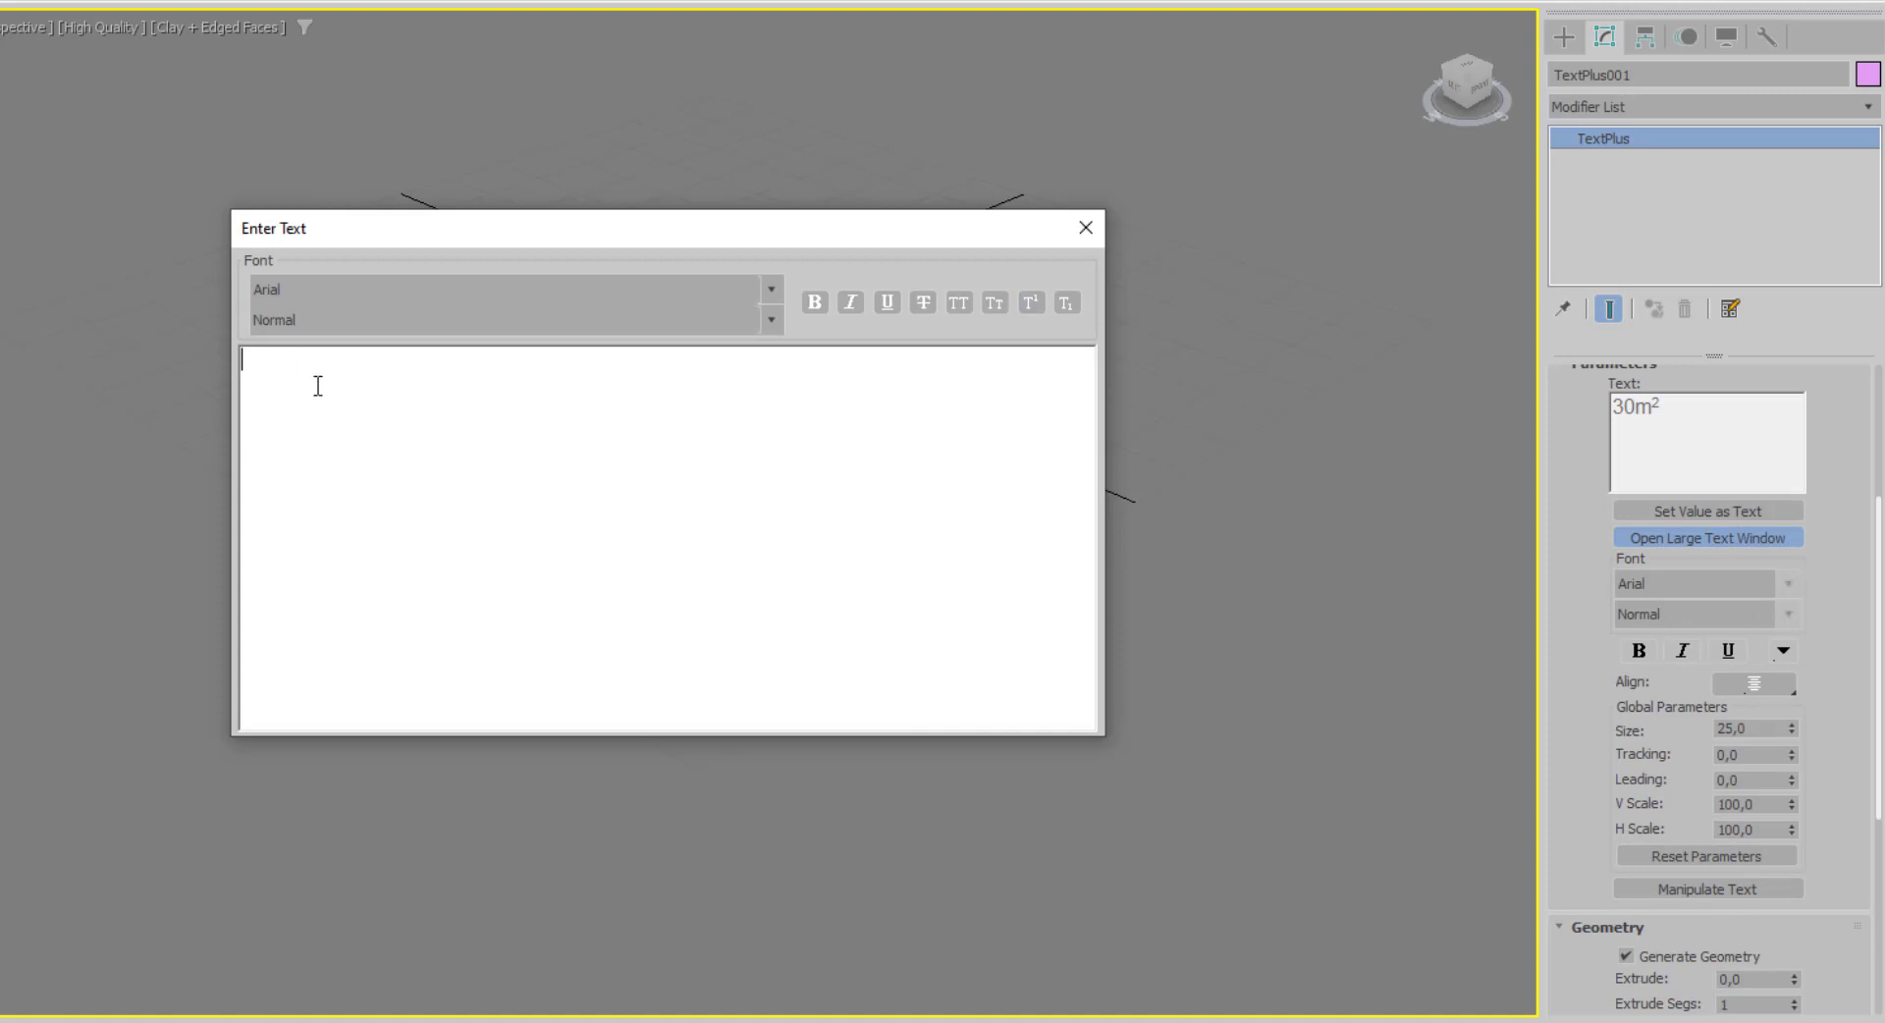
type("H2")
type("O")
left_click_drag(269, 361, 260, 361)
left_click(1067, 302)
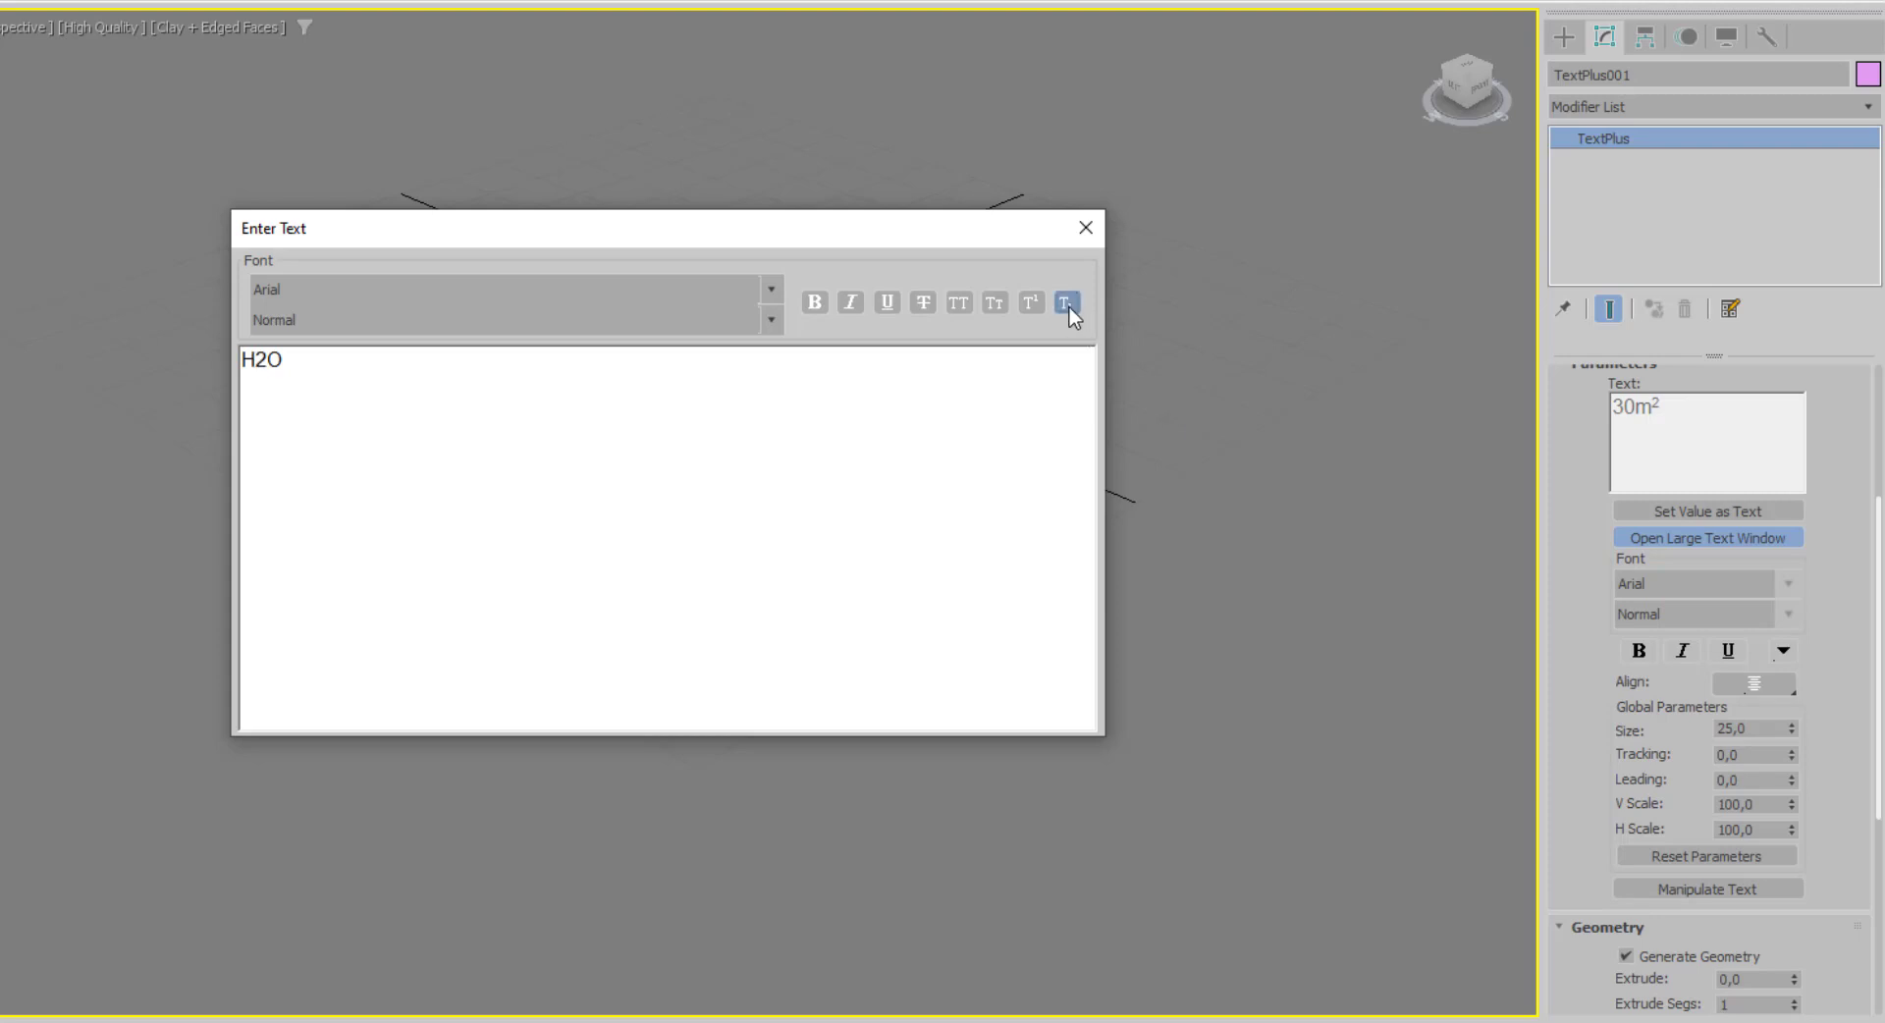
left_click(1085, 229)
Set the text font to Arial Rounded MT Bold.
scroll(788, 422, "up", 2)
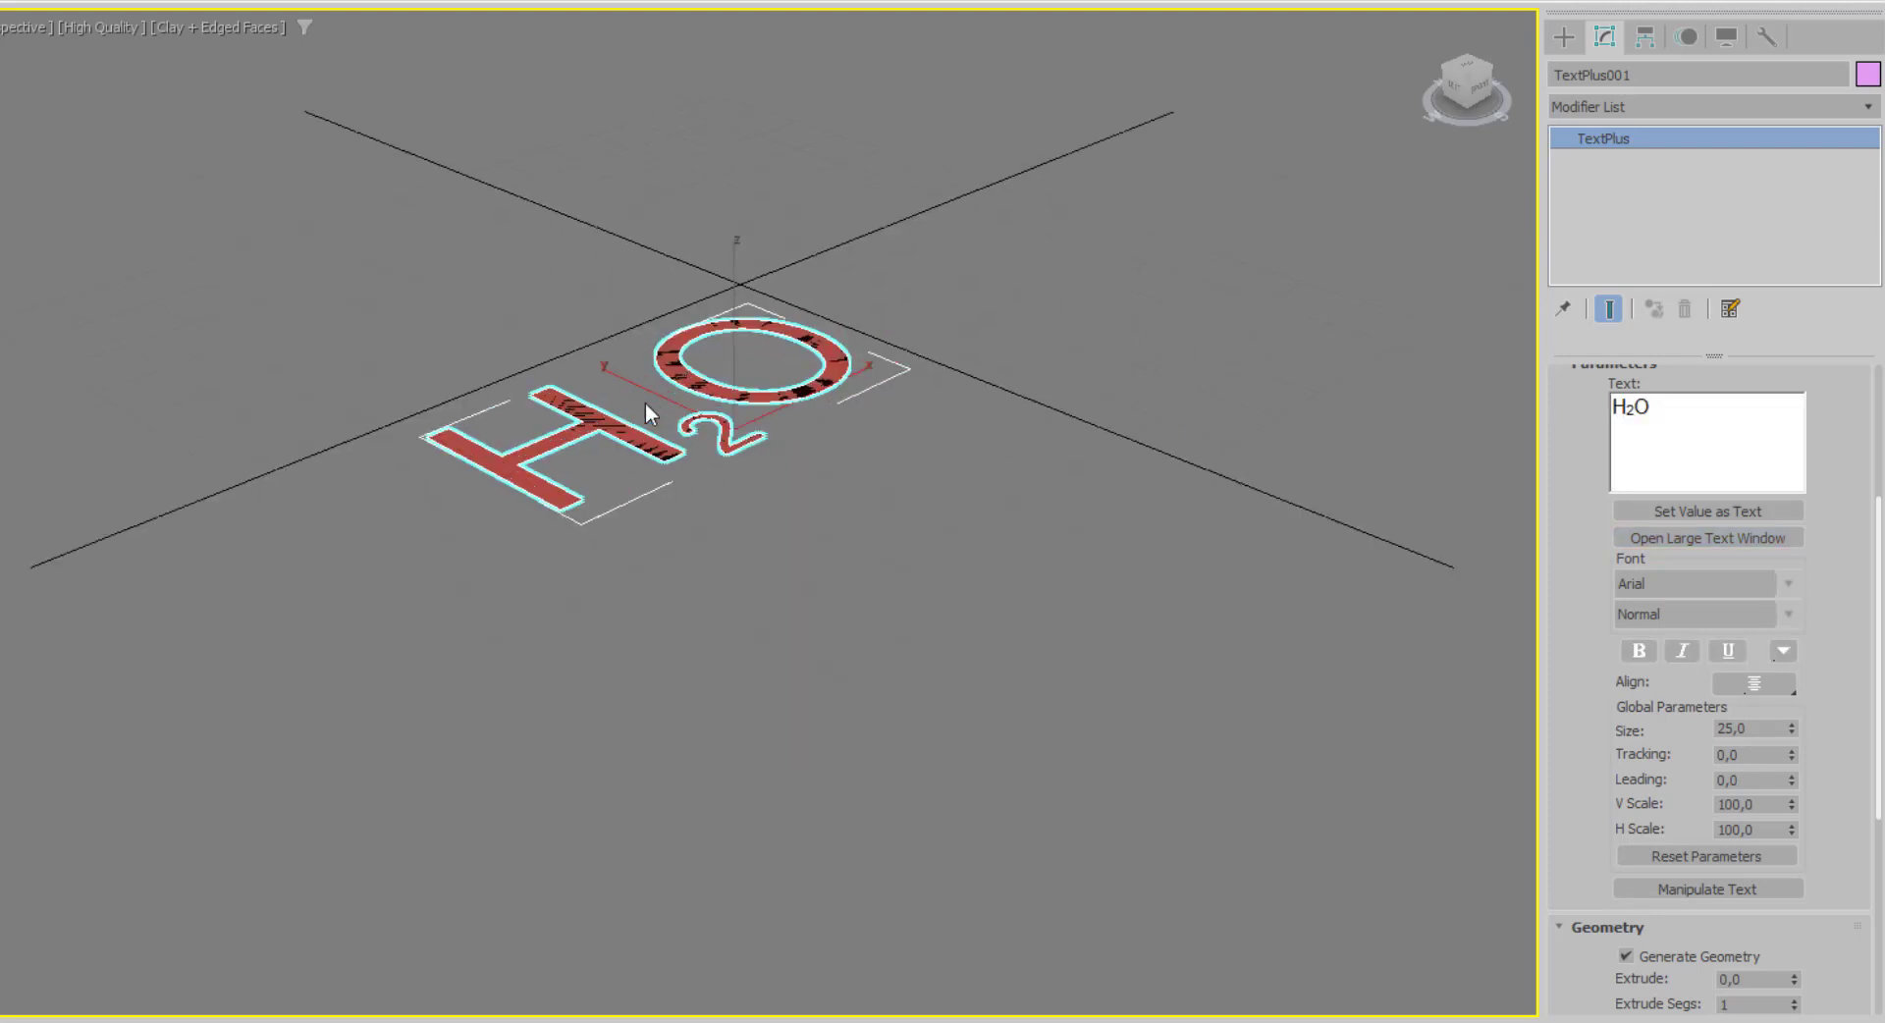
scroll(645, 403, "up", 2)
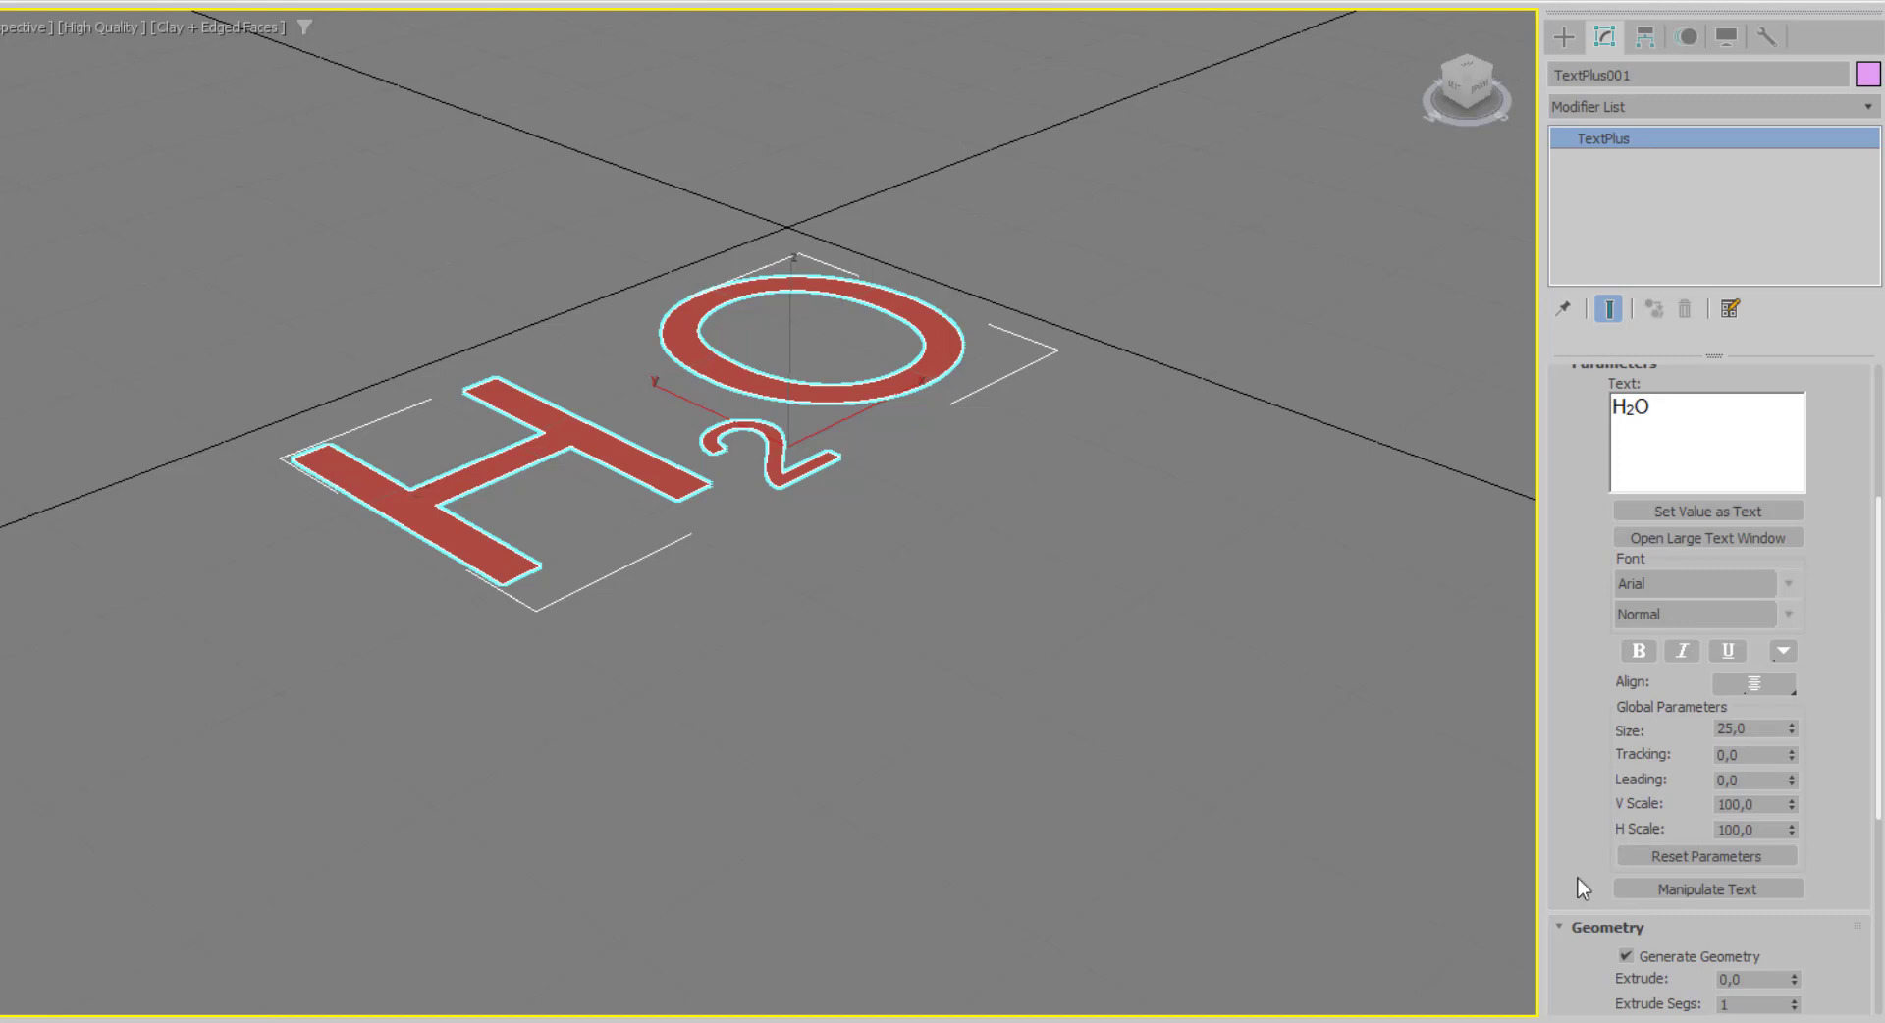
left_click(1781, 585)
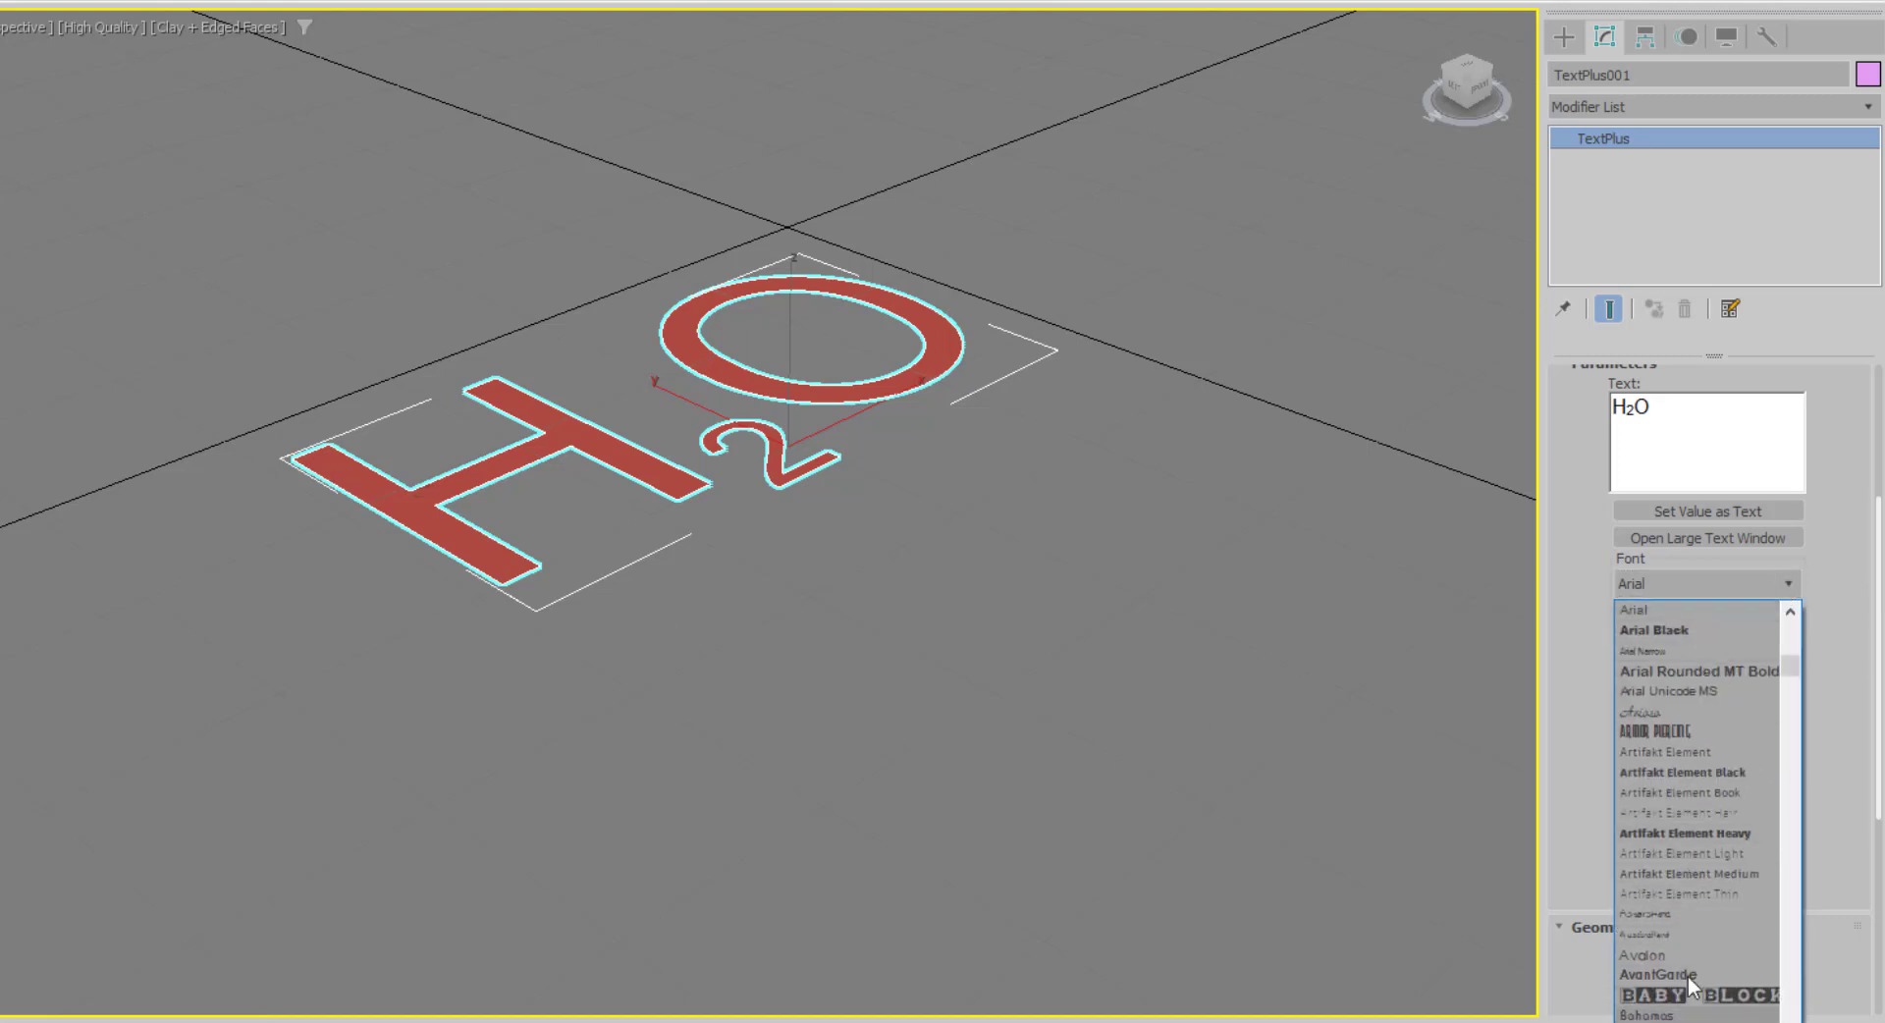
left_click(1844, 574)
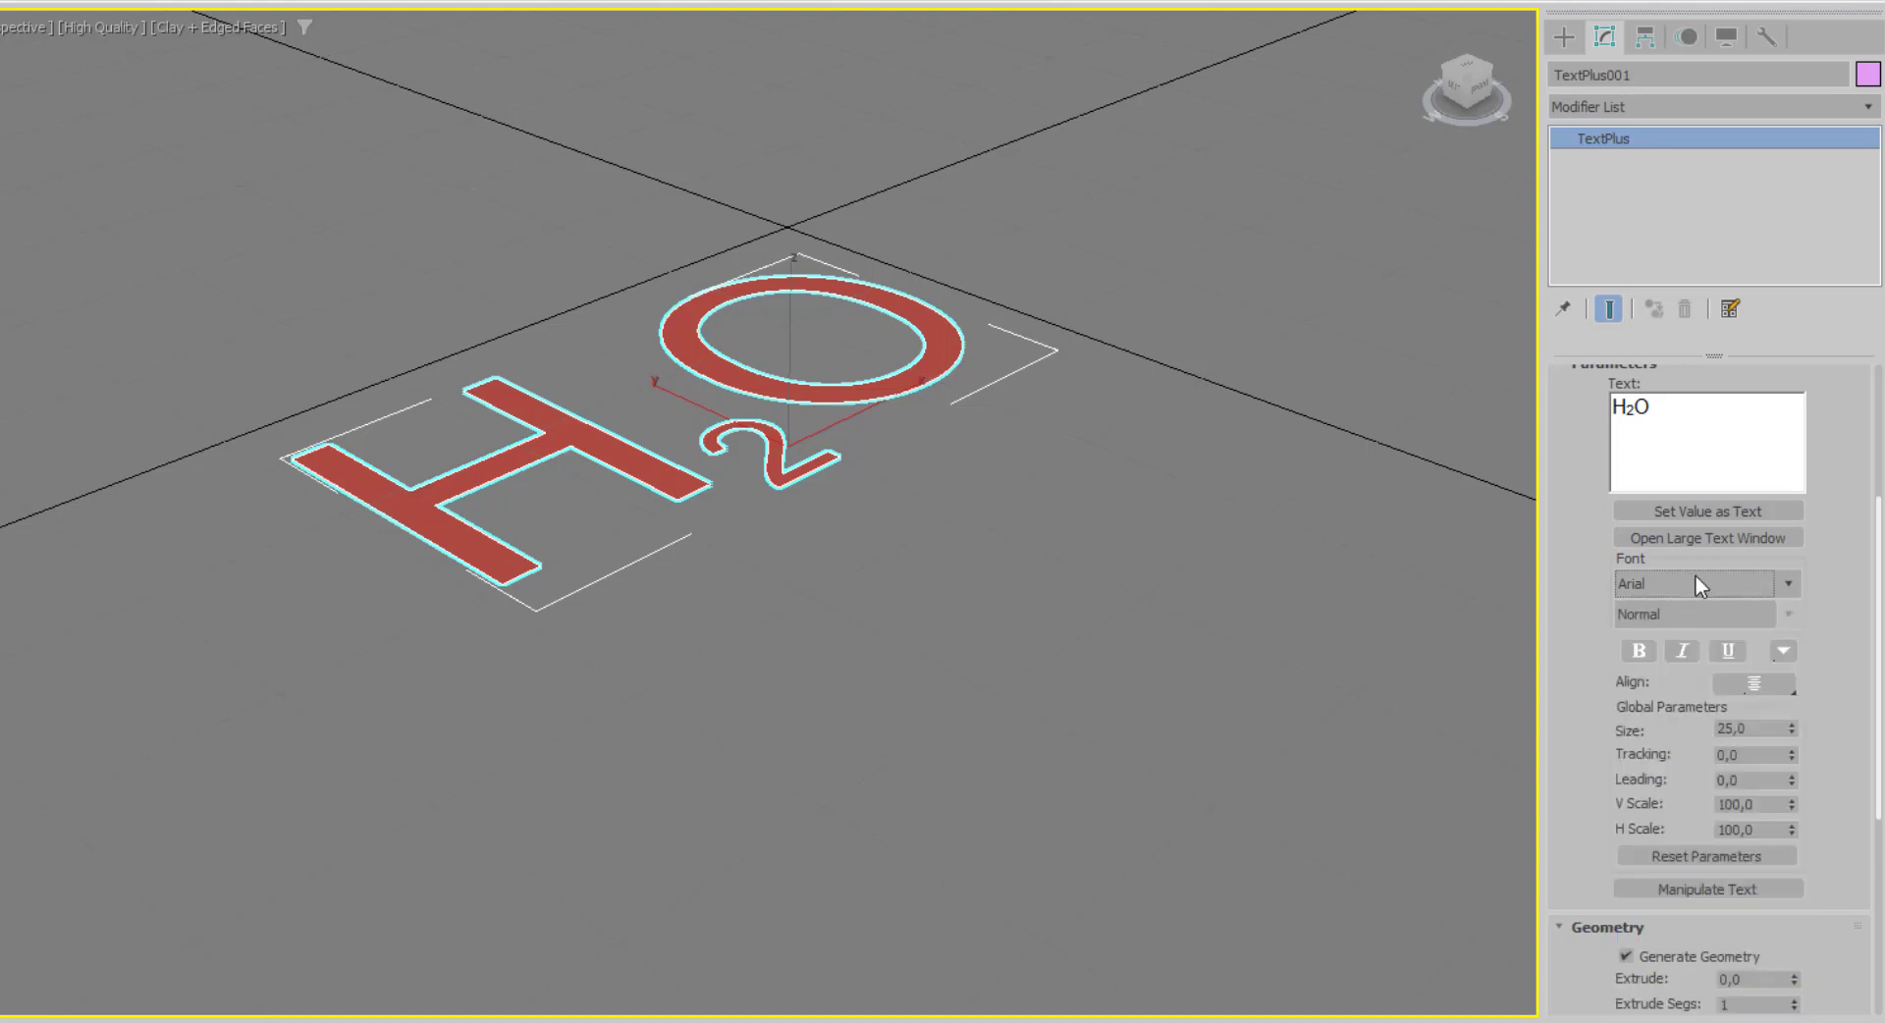
scroll(1647, 582, "down", 1)
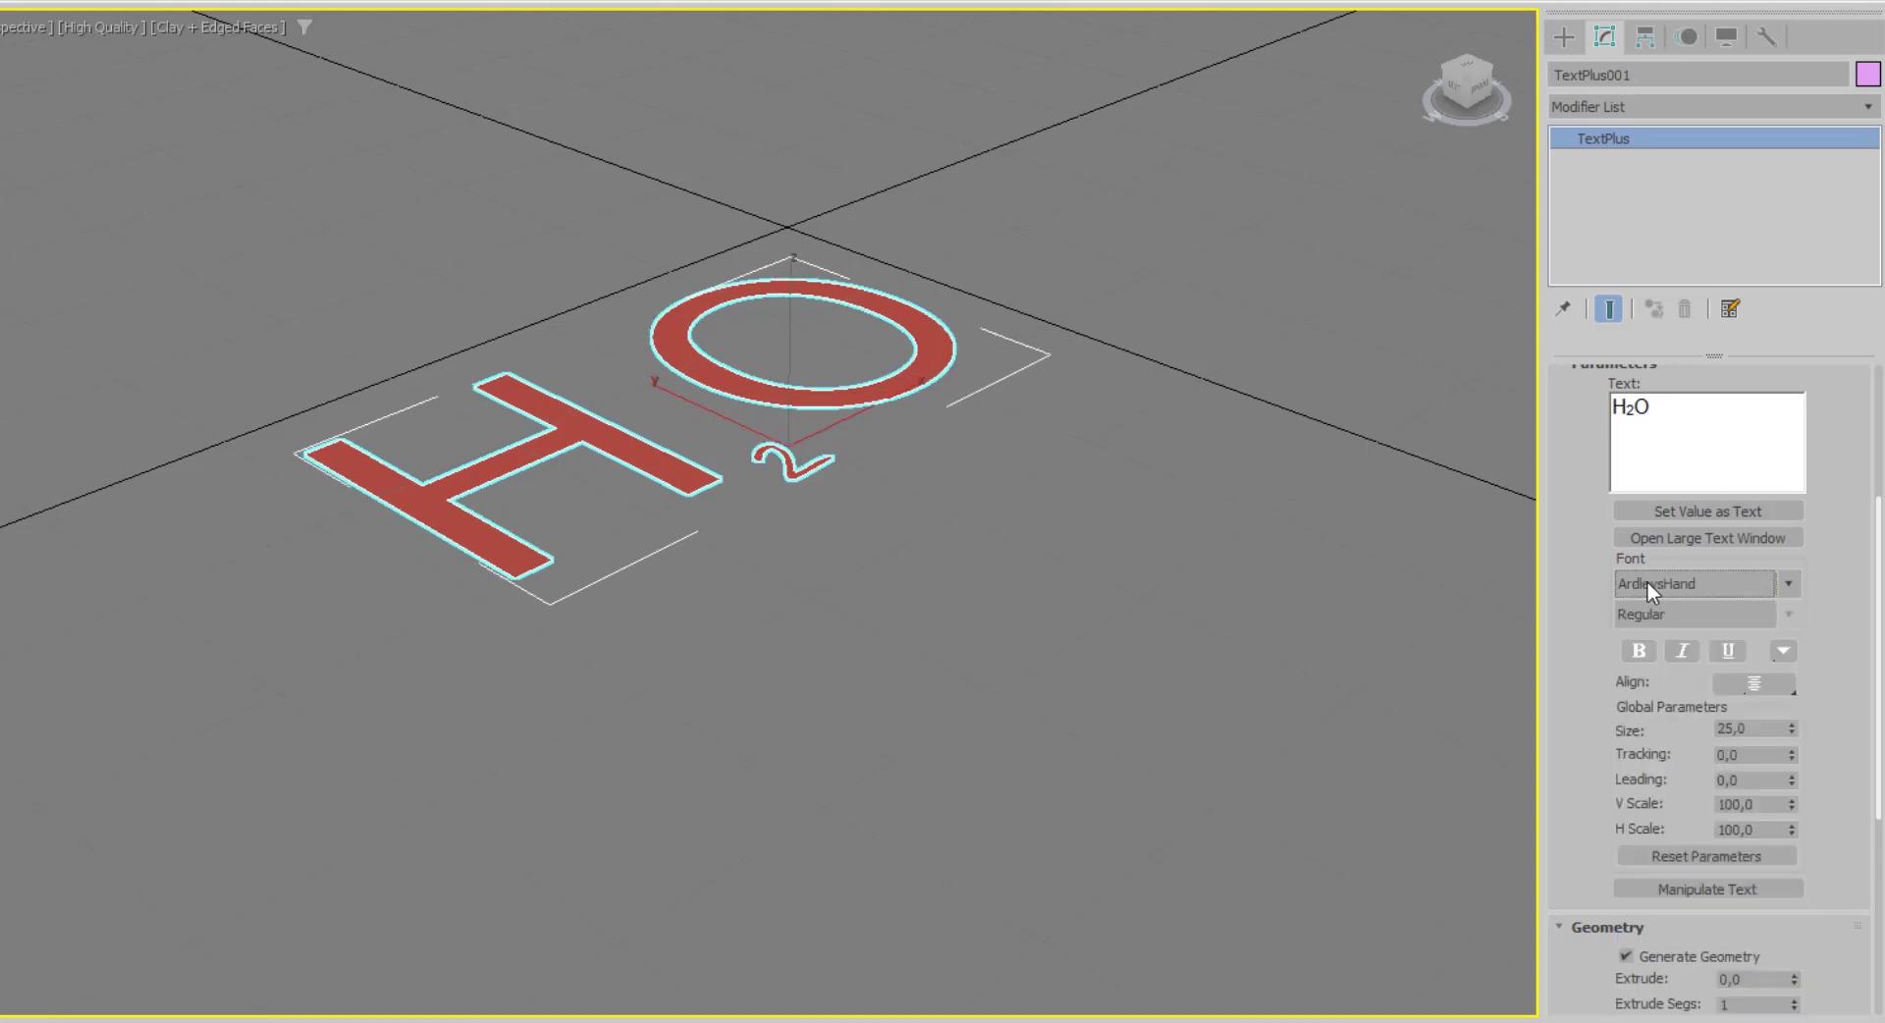
scroll(1647, 581, "down", 1)
scroll(1646, 581, "up", 1)
scroll(1647, 582, "up", 1)
scroll(1645, 582, "down", 1)
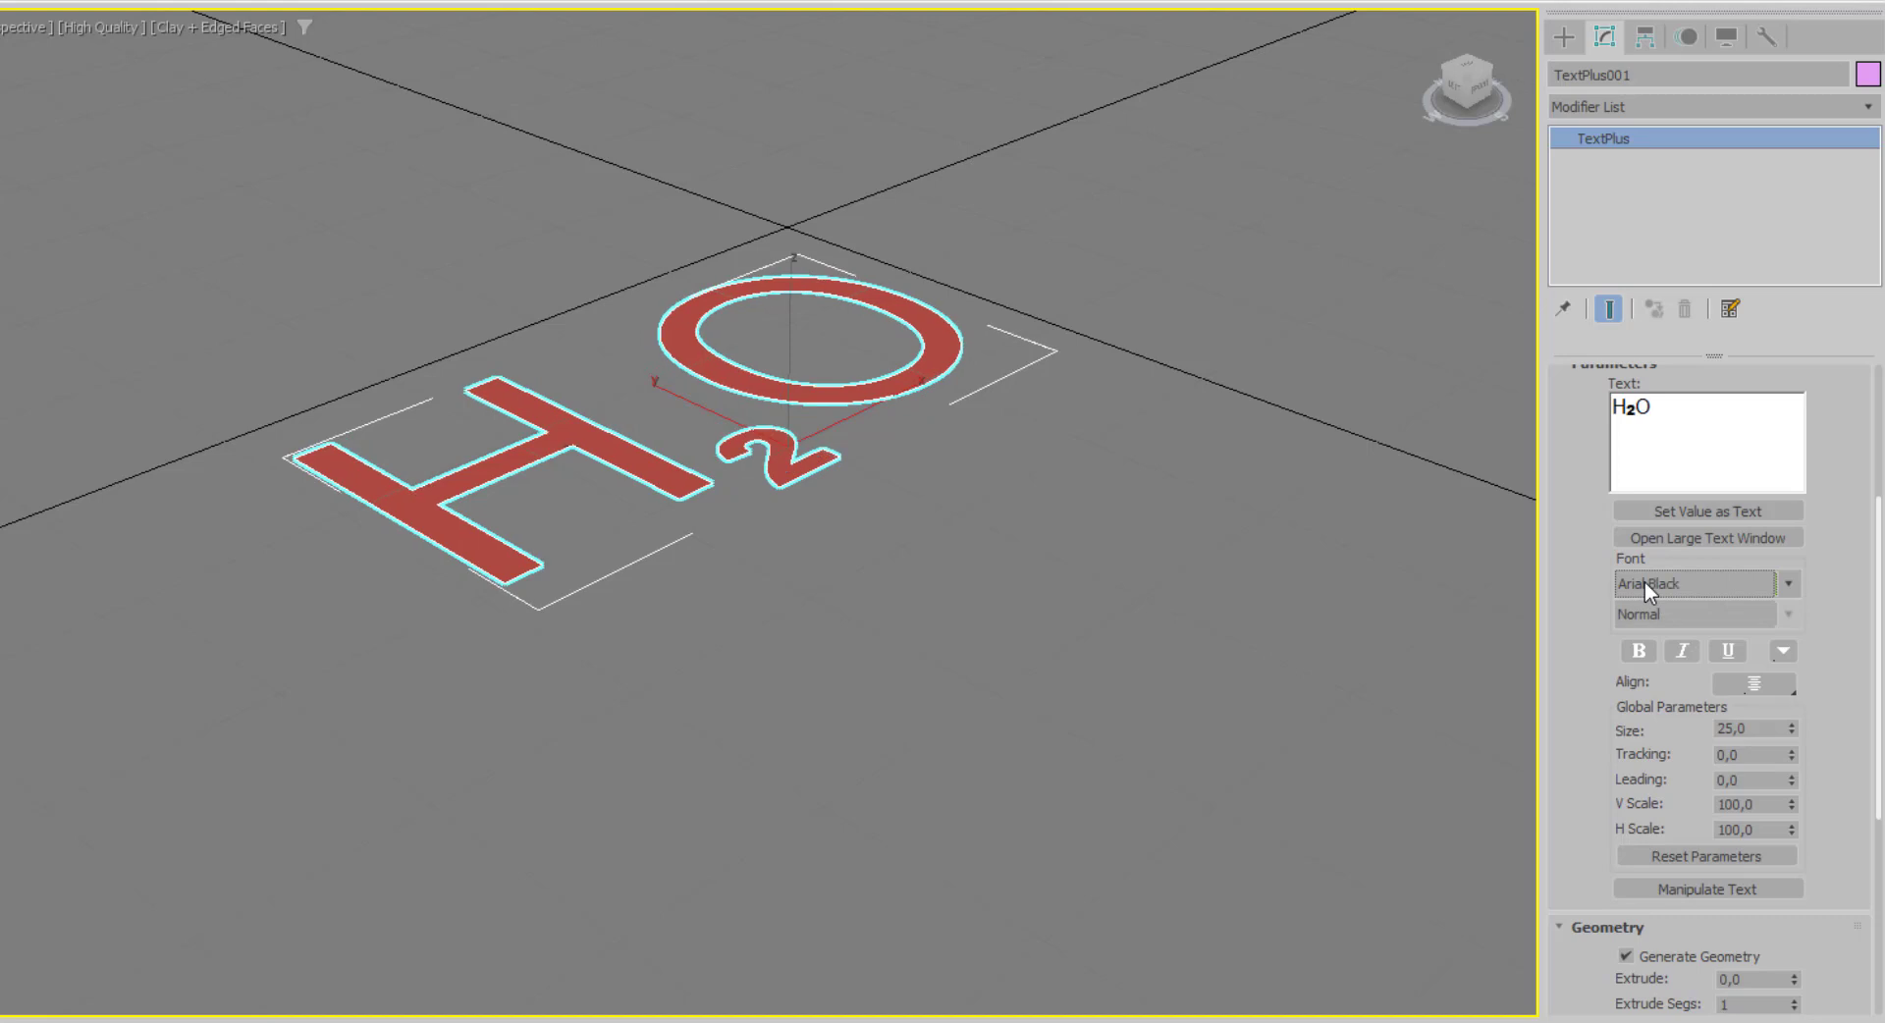
scroll(1646, 582, "down", 1)
scroll(1646, 581, "down", 2)
scroll(1642, 581, "down", 1)
scroll(1639, 582, "up", 1)
scroll(1640, 581, "up", 1)
scroll(1640, 582, "up", 1)
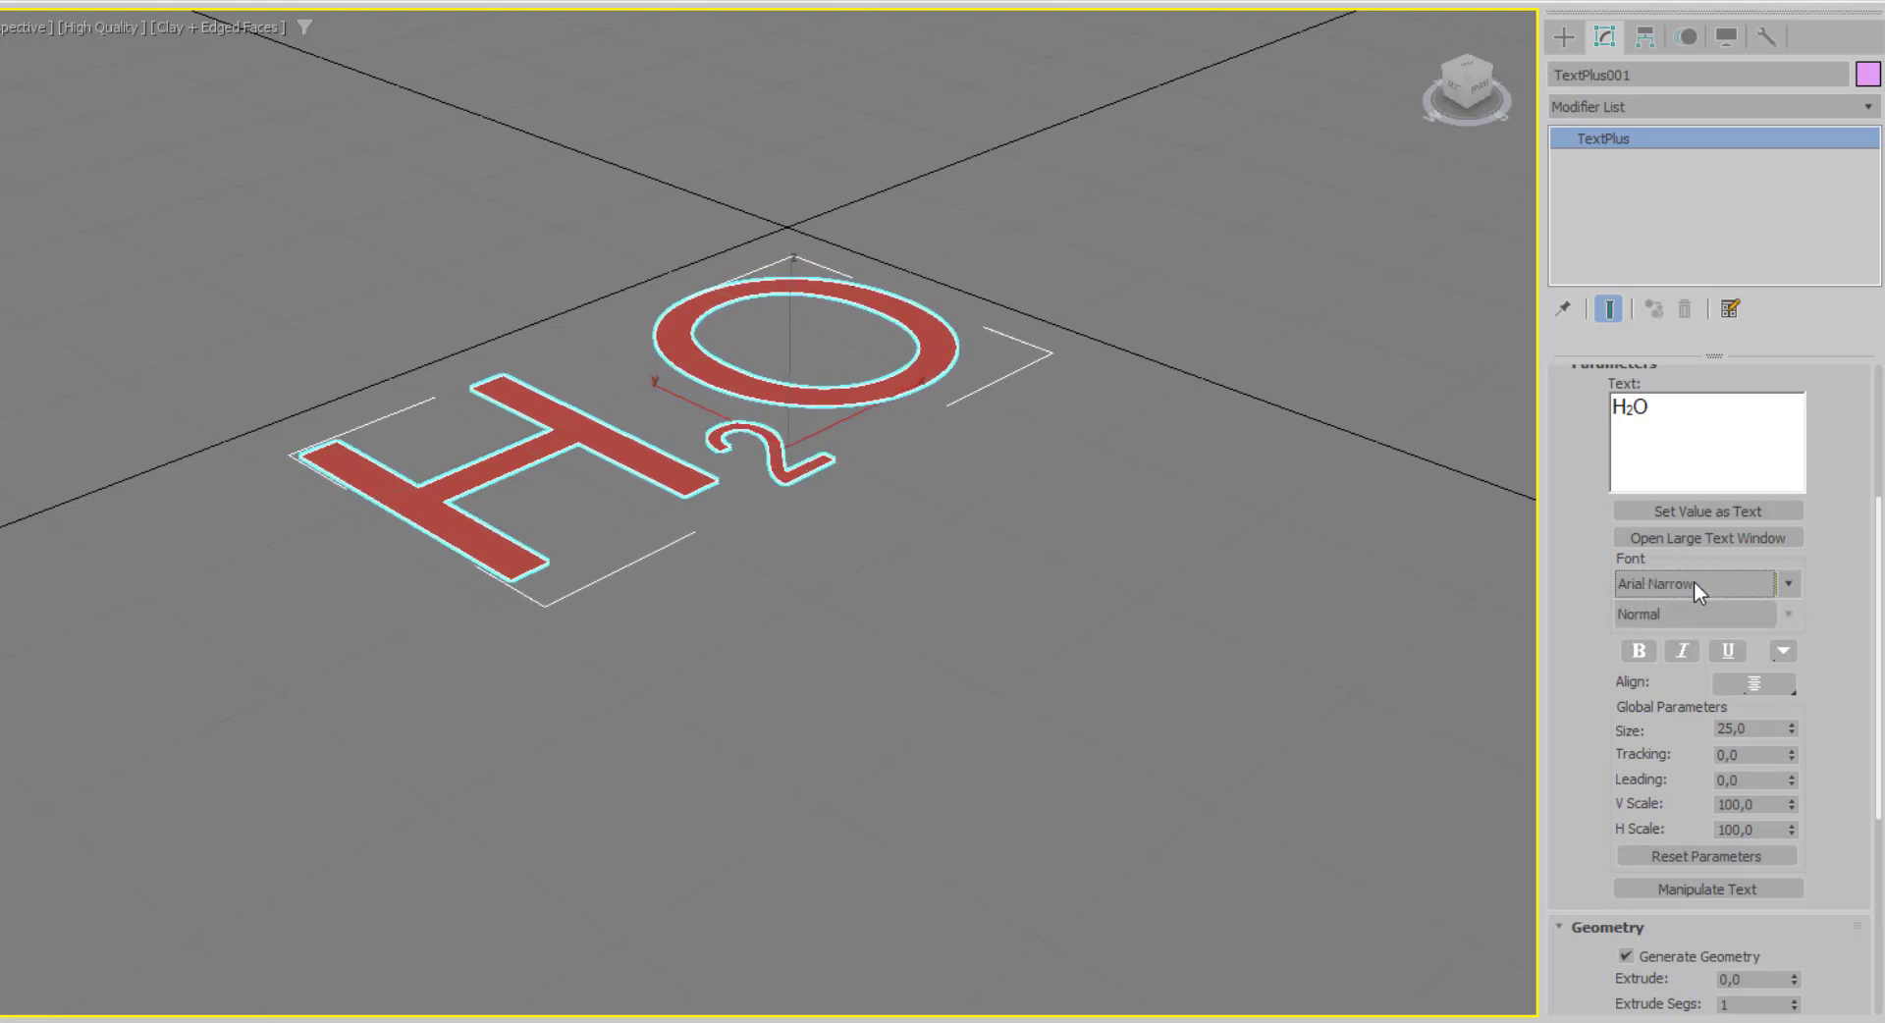
scroll(1694, 581, "down", 1)
scroll(1694, 582, "down", 1)
scroll(1694, 582, "down", 1)
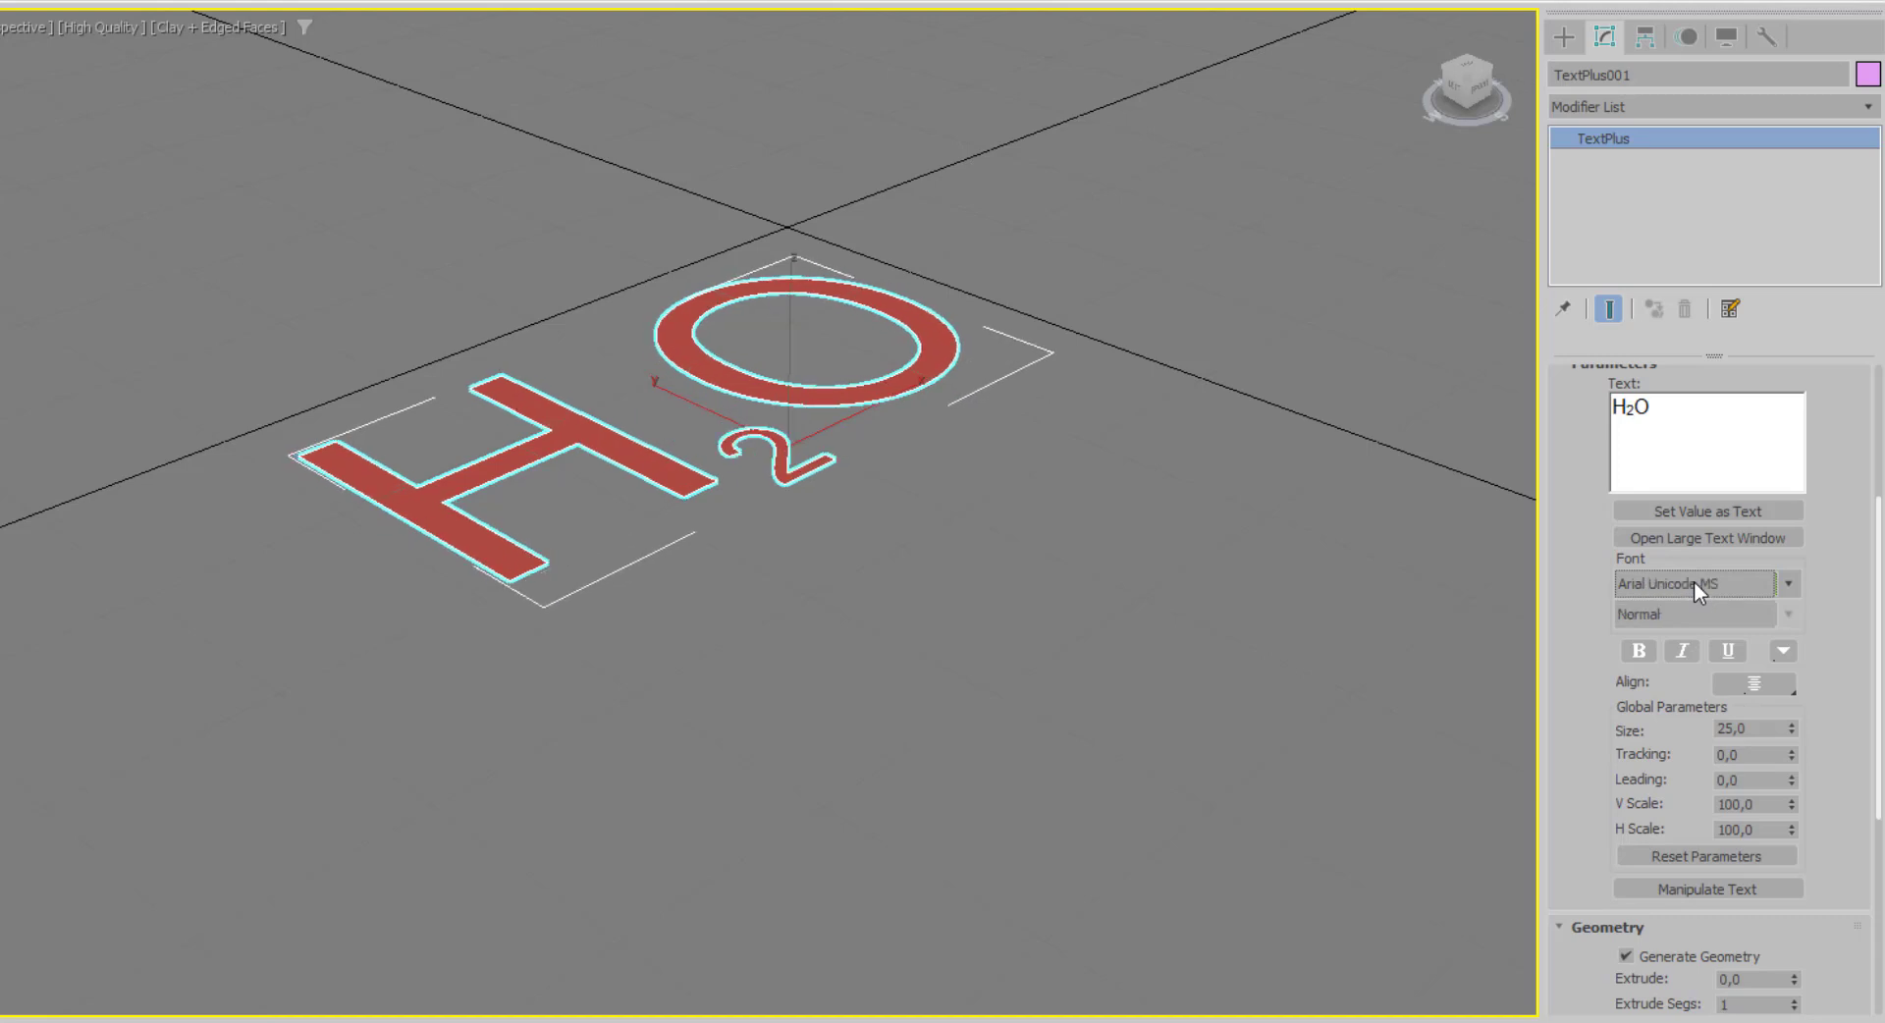
scroll(1694, 581, "up", 1)
Keep the Normal font style and reveal the extra text-style options.
left_click(1747, 614)
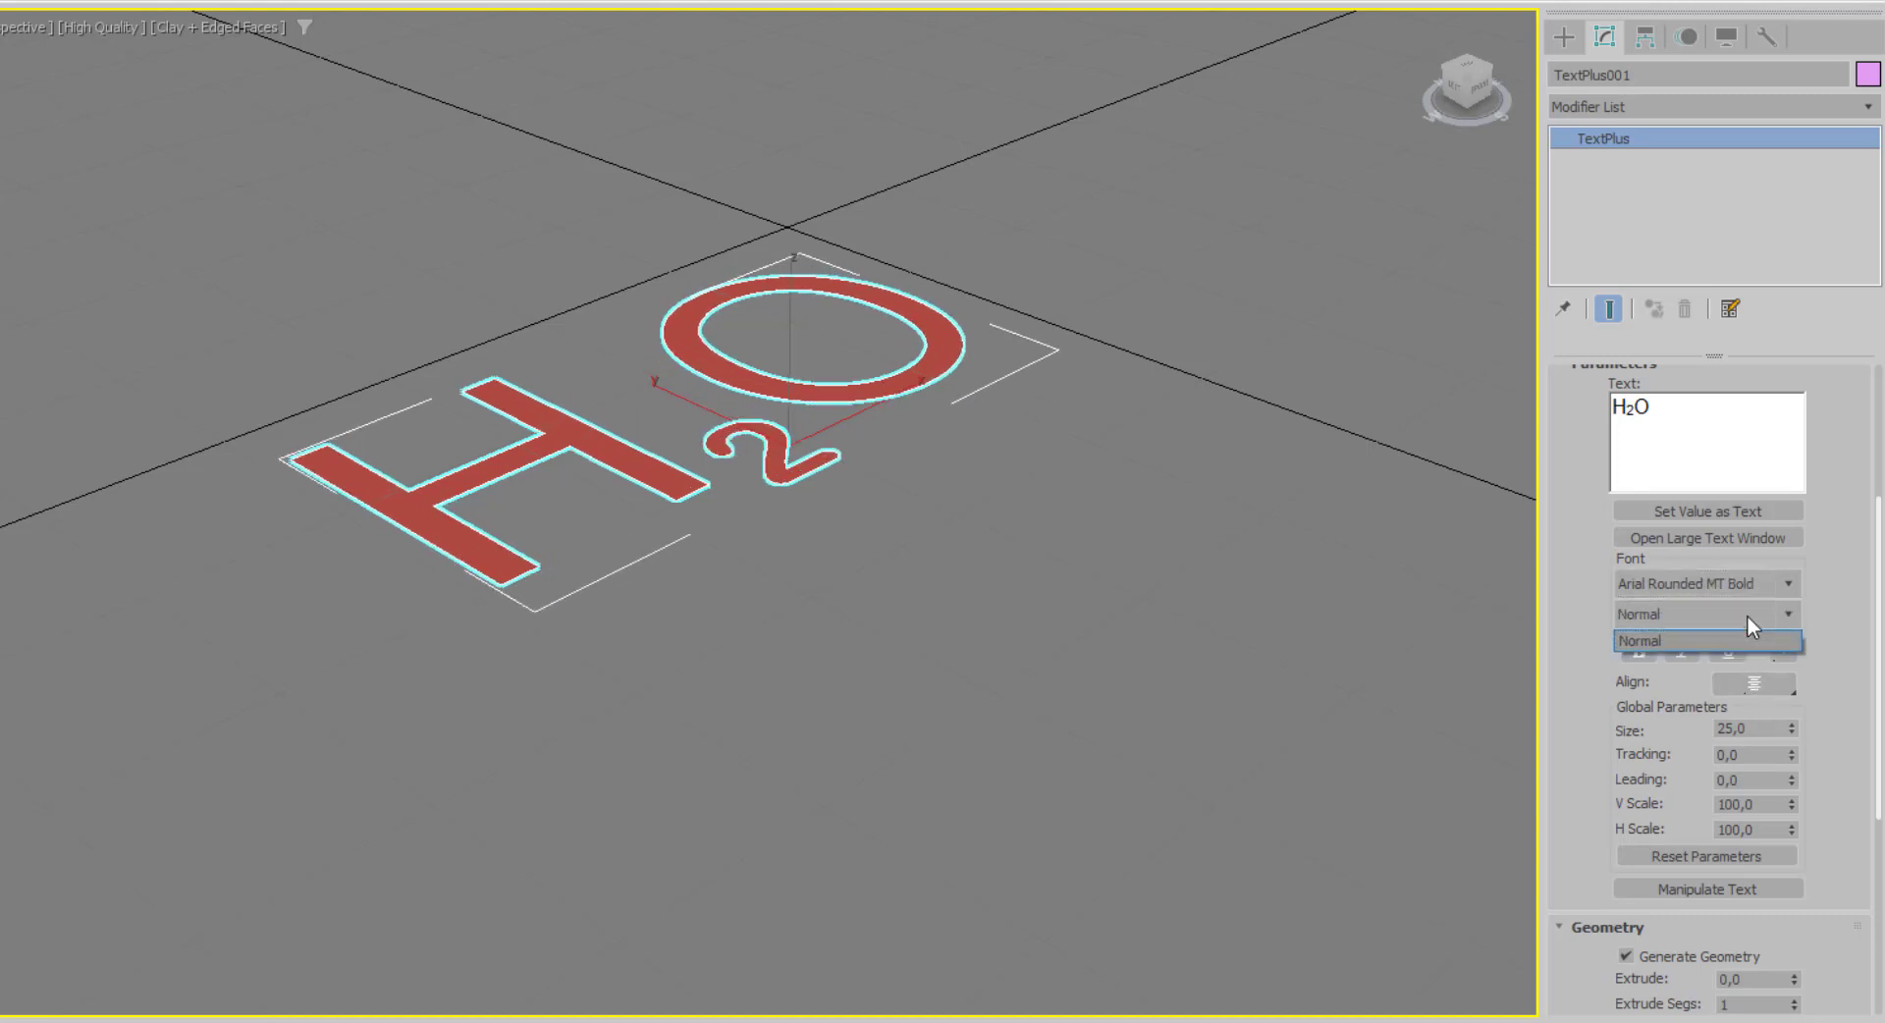
left_click(1747, 614)
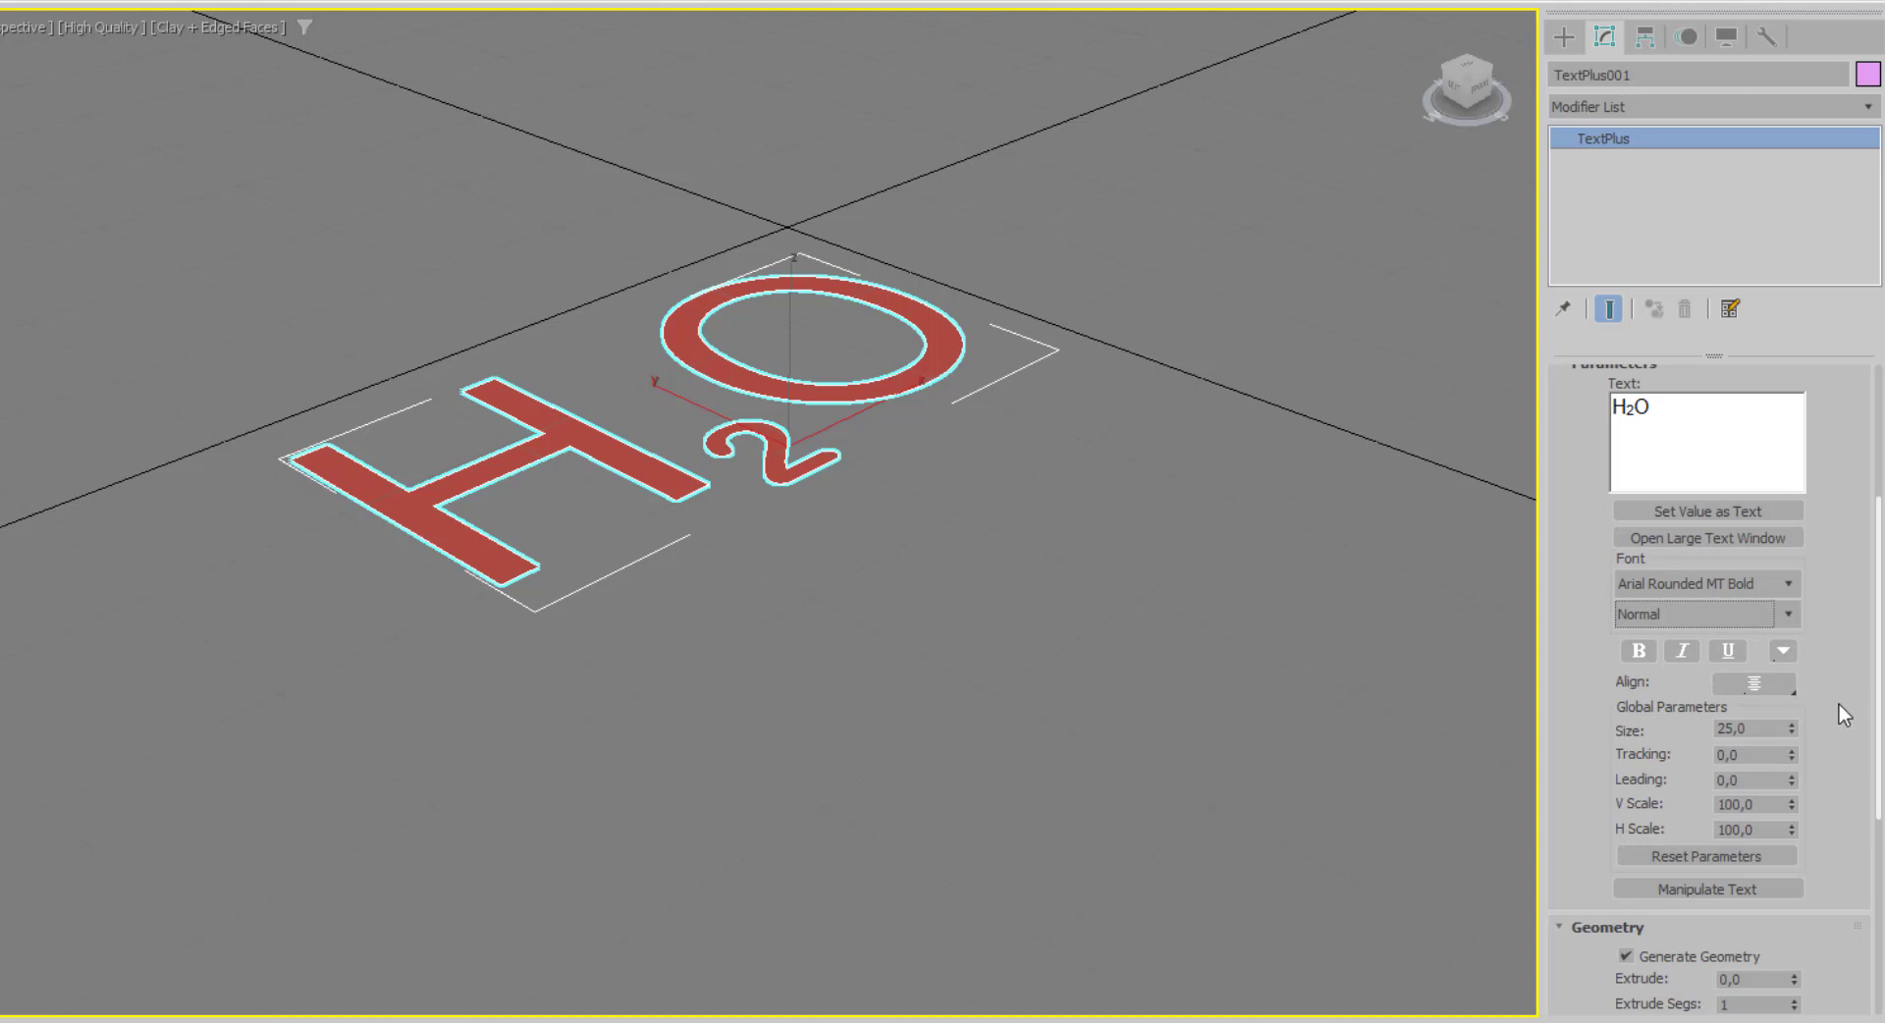
left_click(1783, 652)
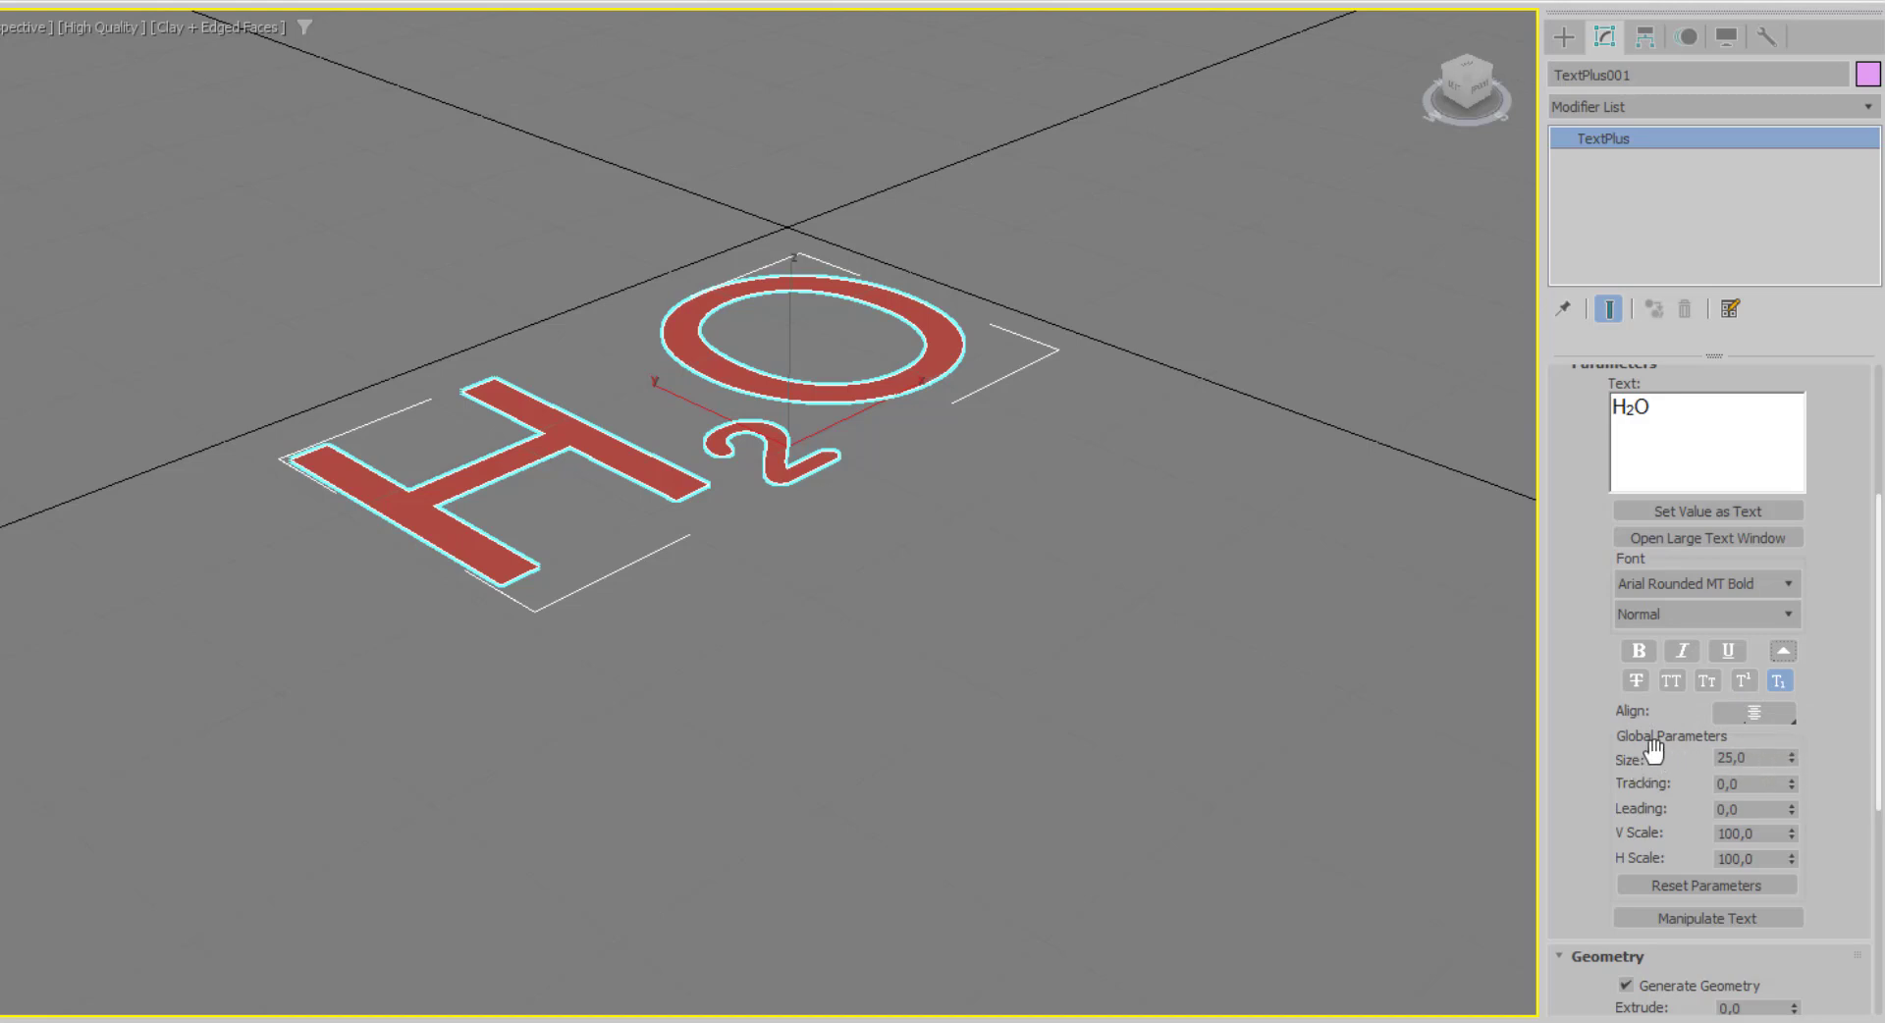
Set Size to 24,5 and Tracking to 0,27, trying out the scale spinners.
mouse_move(1793, 757)
left_mouse_down()
mouse_move(1770, 738)
mouse_move(1775, 861)
left_mouse_up()
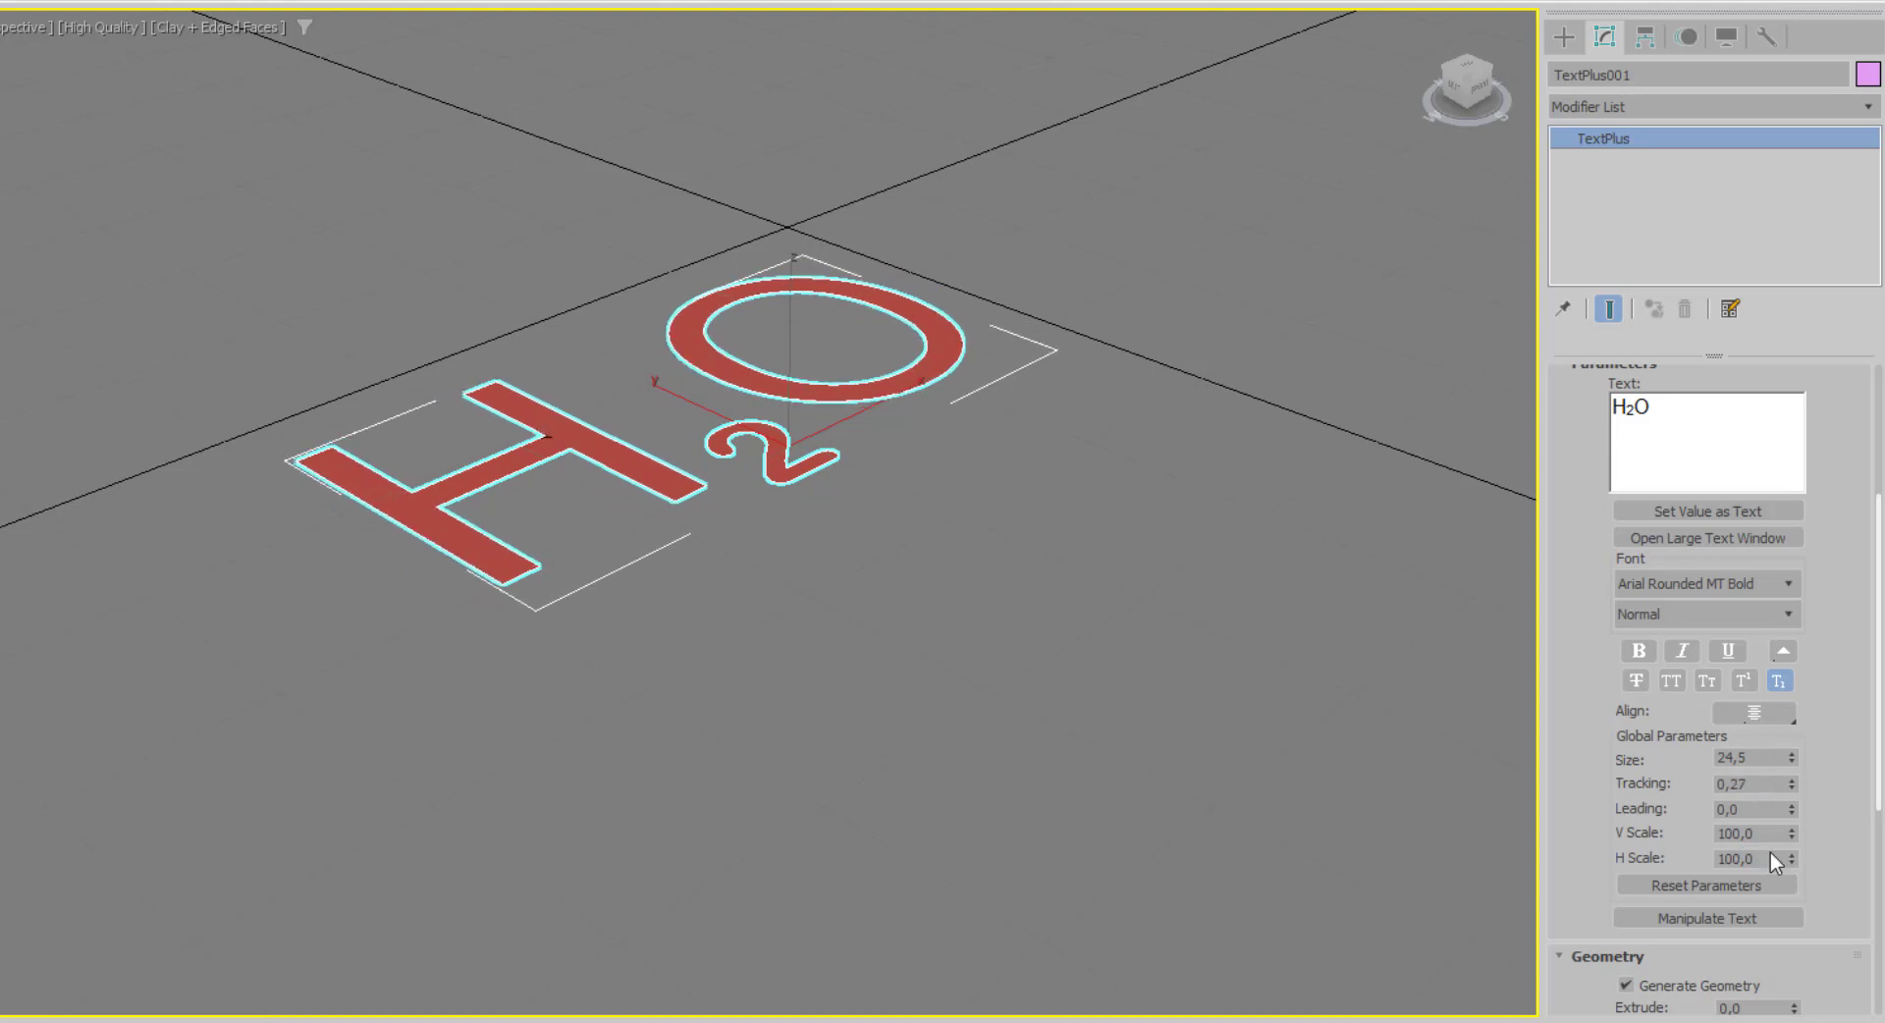
left_click(1758, 809)
mouse_move(1792, 834)
left_mouse_down()
mouse_move(1764, 908)
mouse_move(1771, 830)
left_mouse_up()
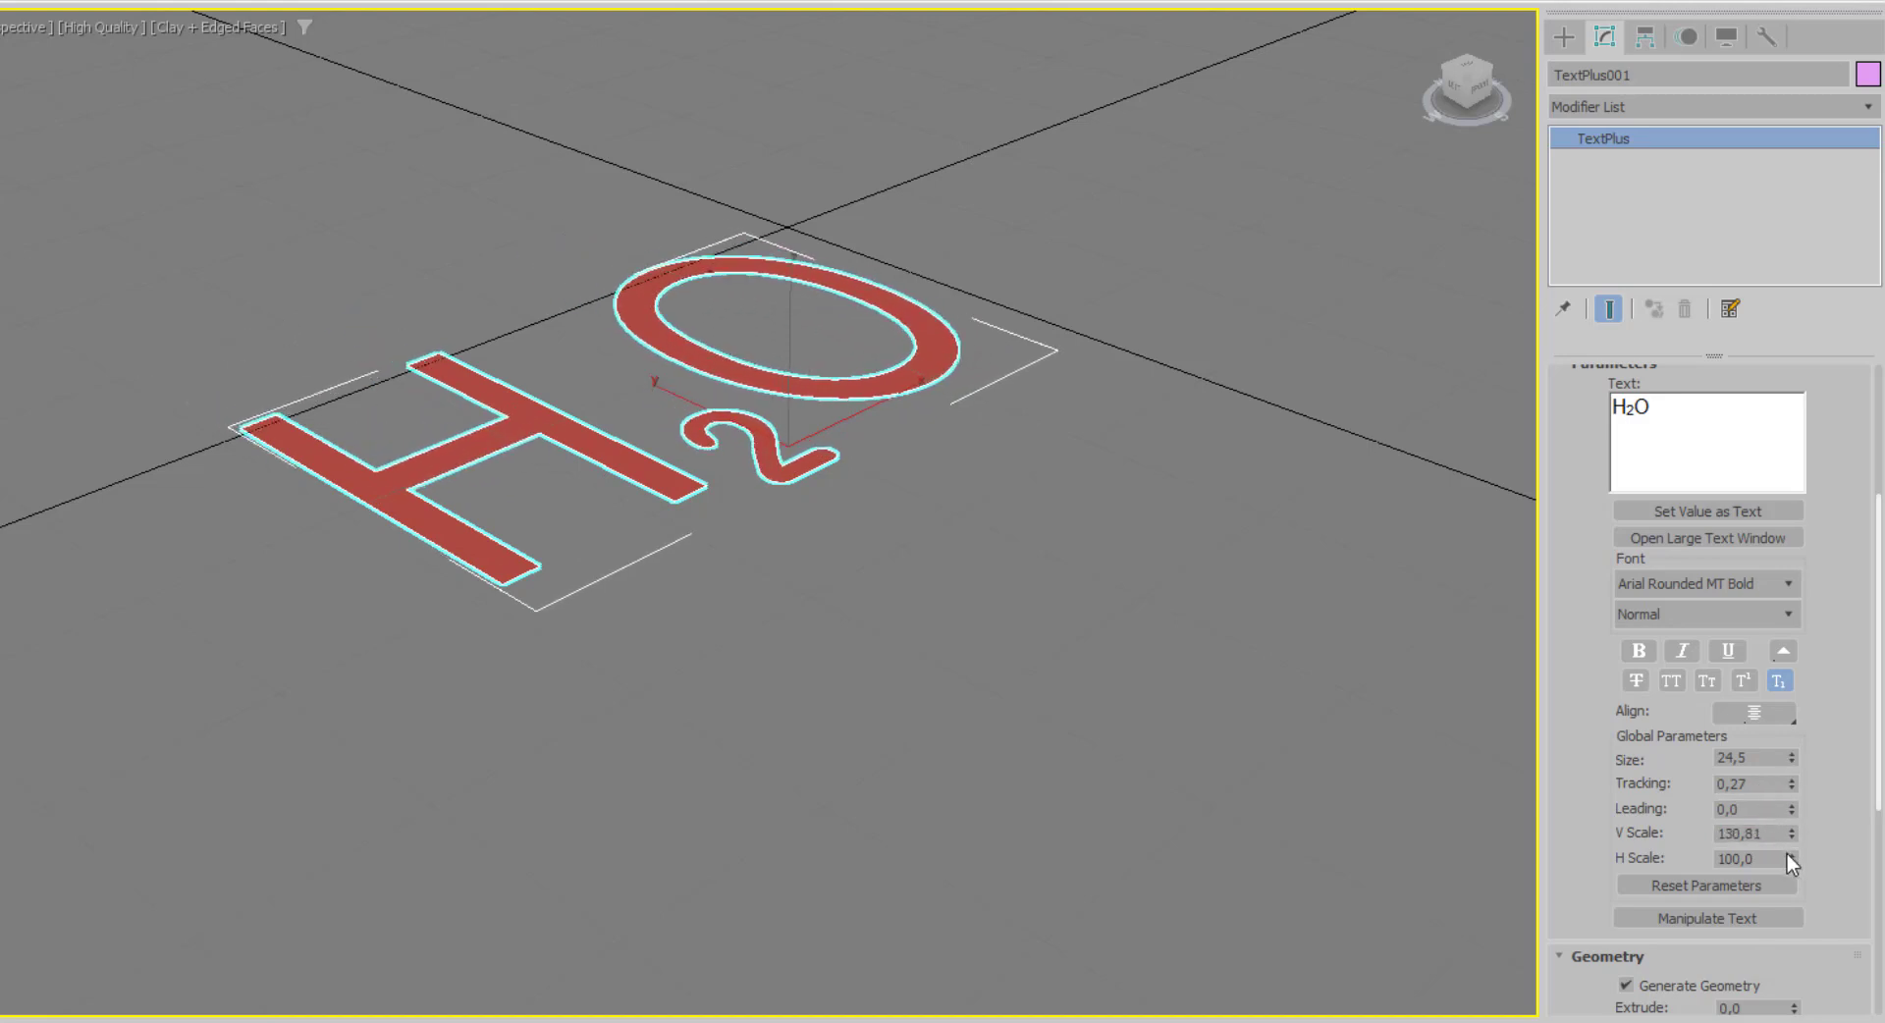
left_click(1792, 856)
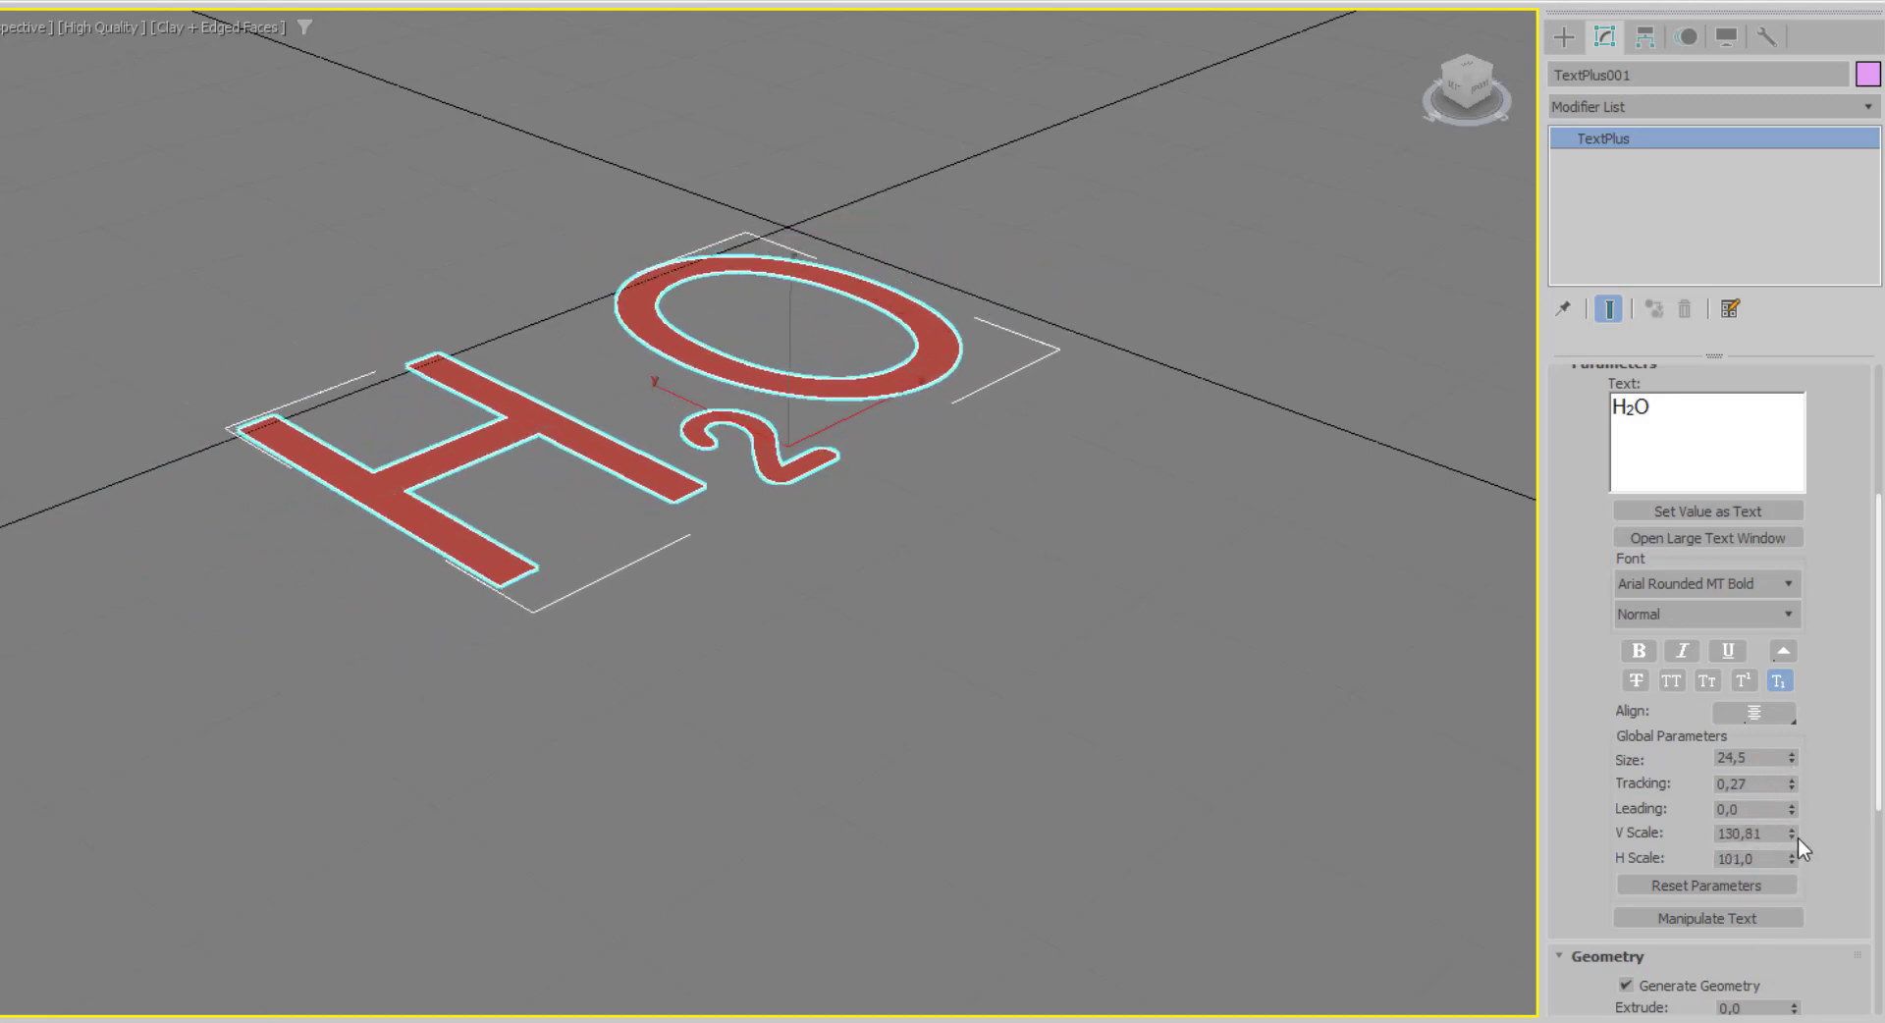
Reset both V Scale and H Scale to 100.
right_click(1793, 834)
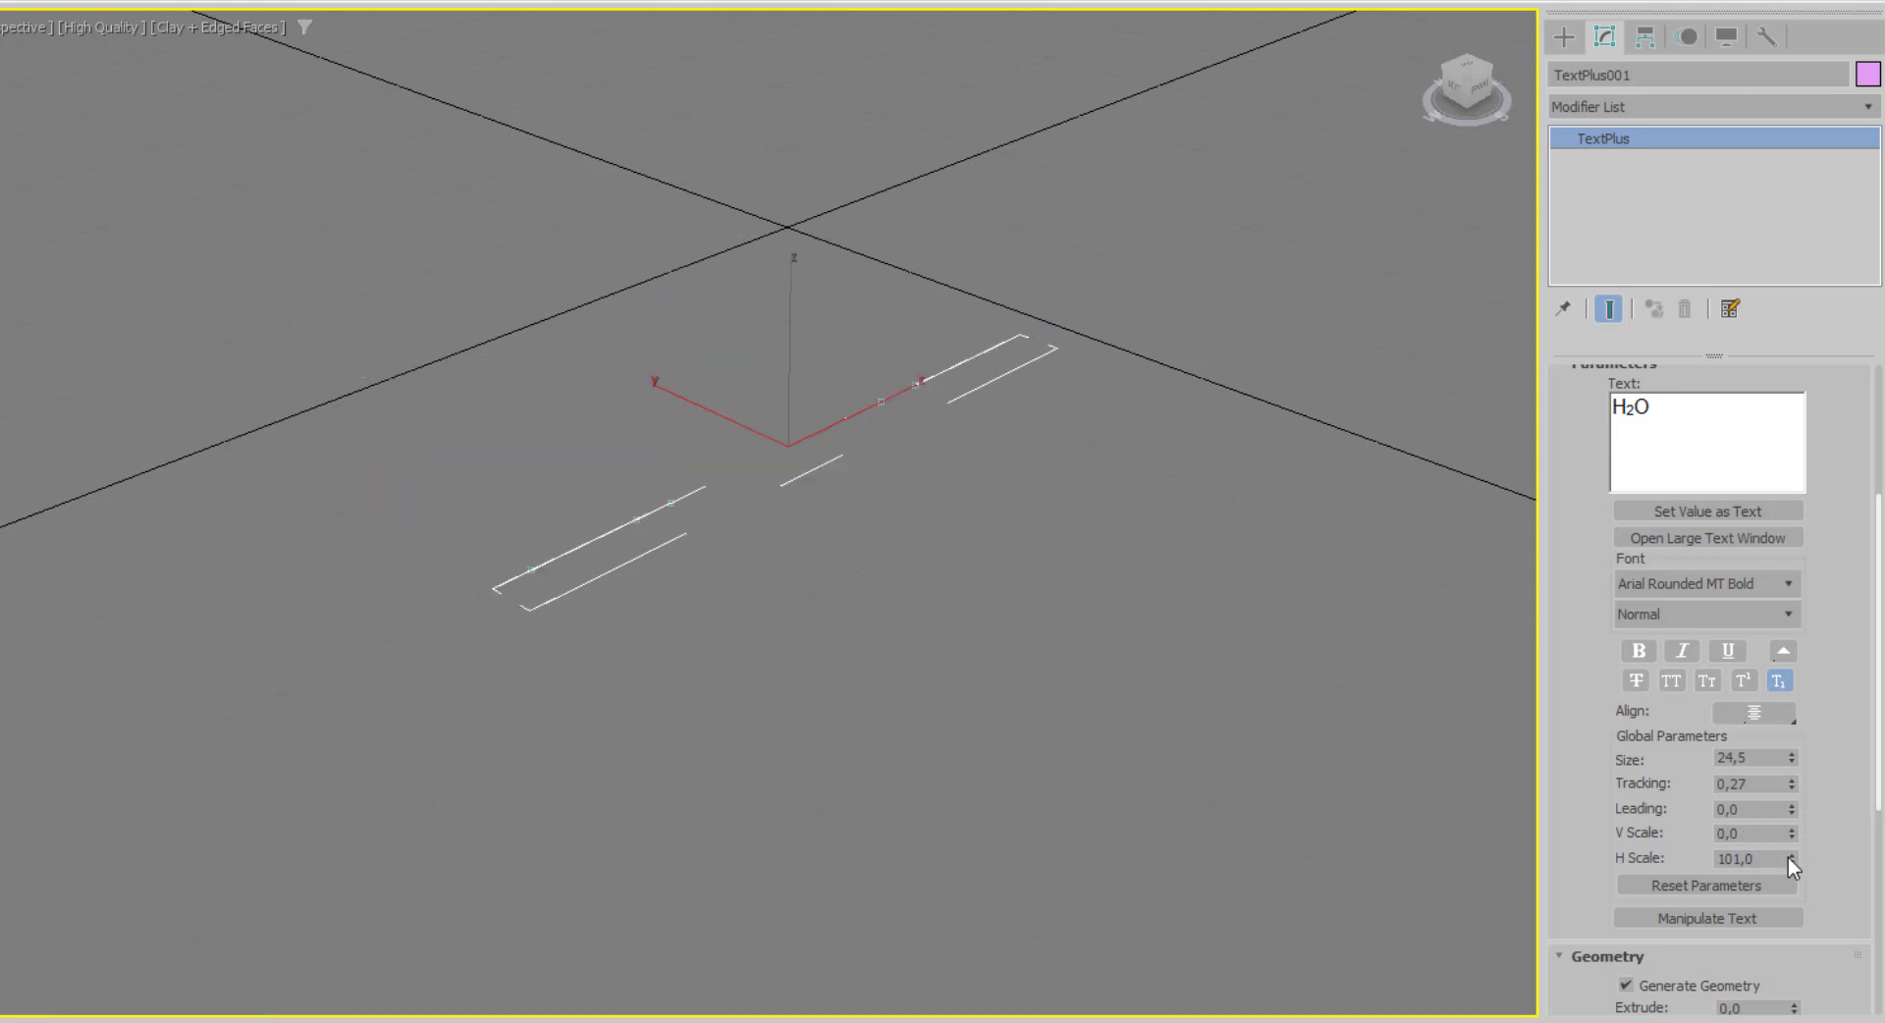
right_click(1789, 857)
double_click(1752, 834)
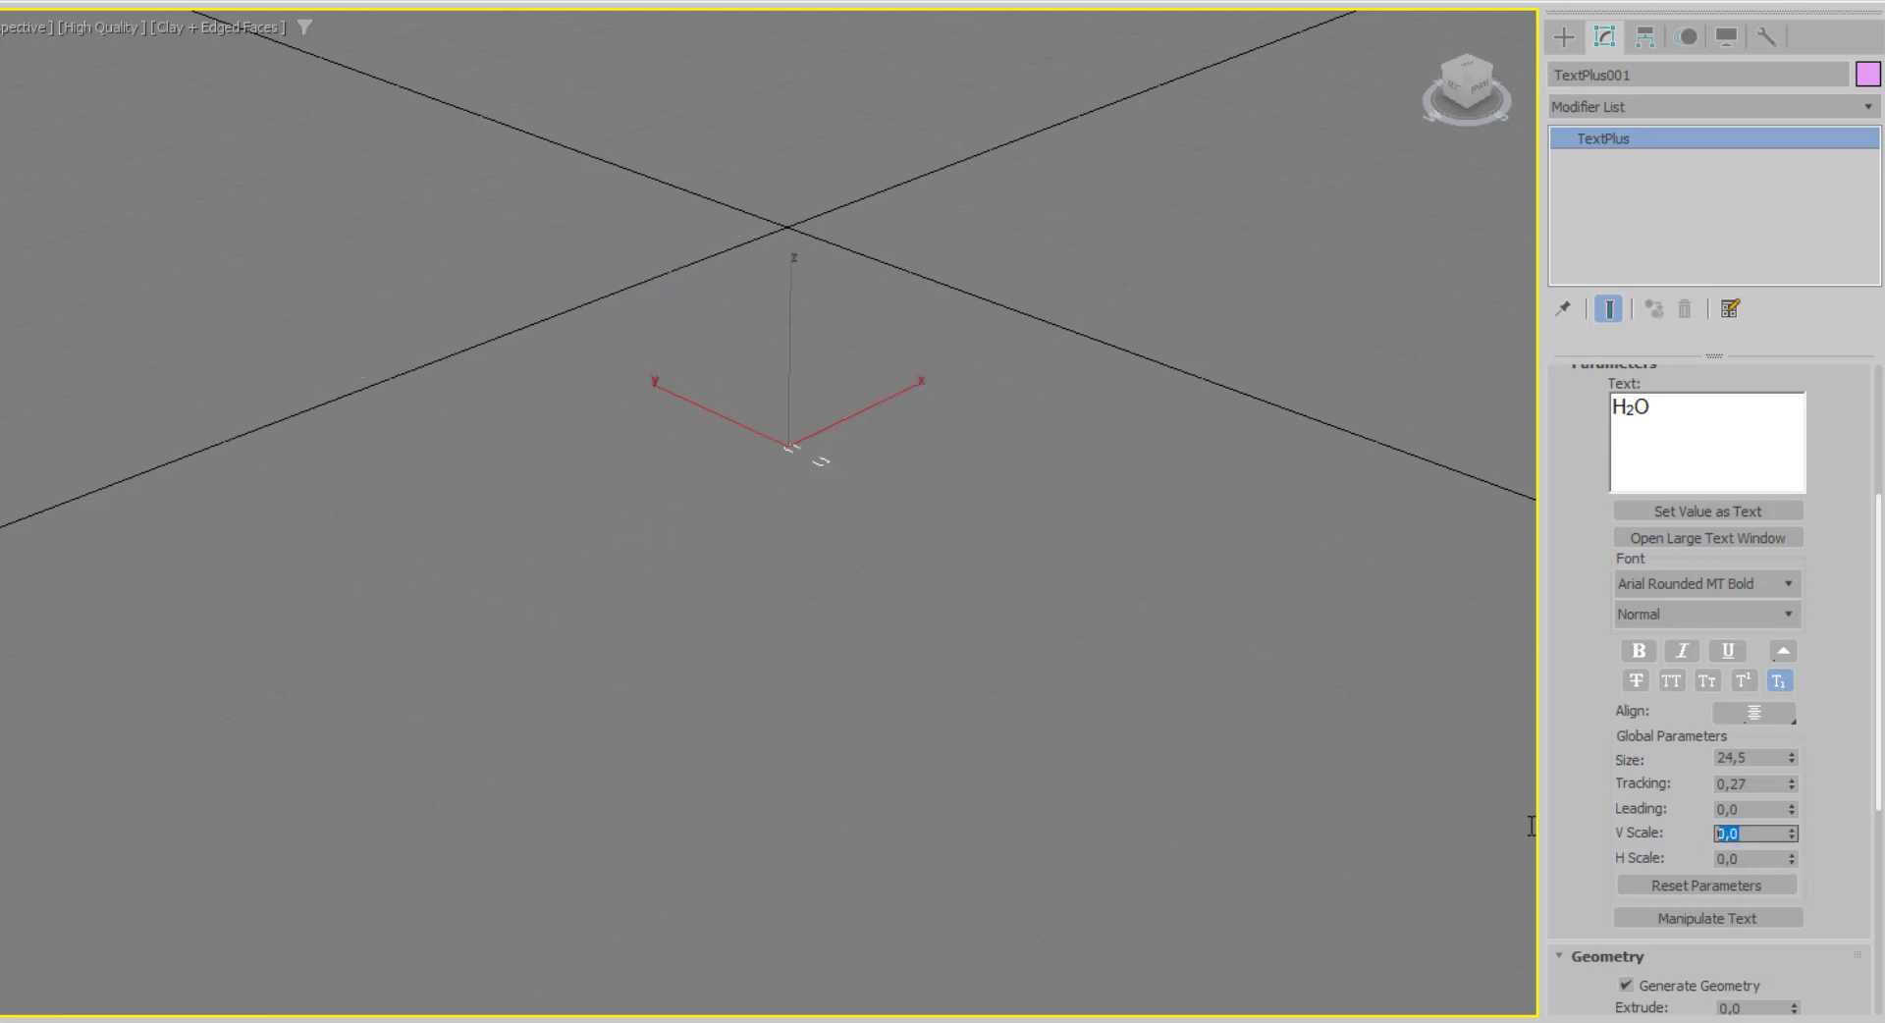
type("100")
key("Tab")
type("100")
key("Return")
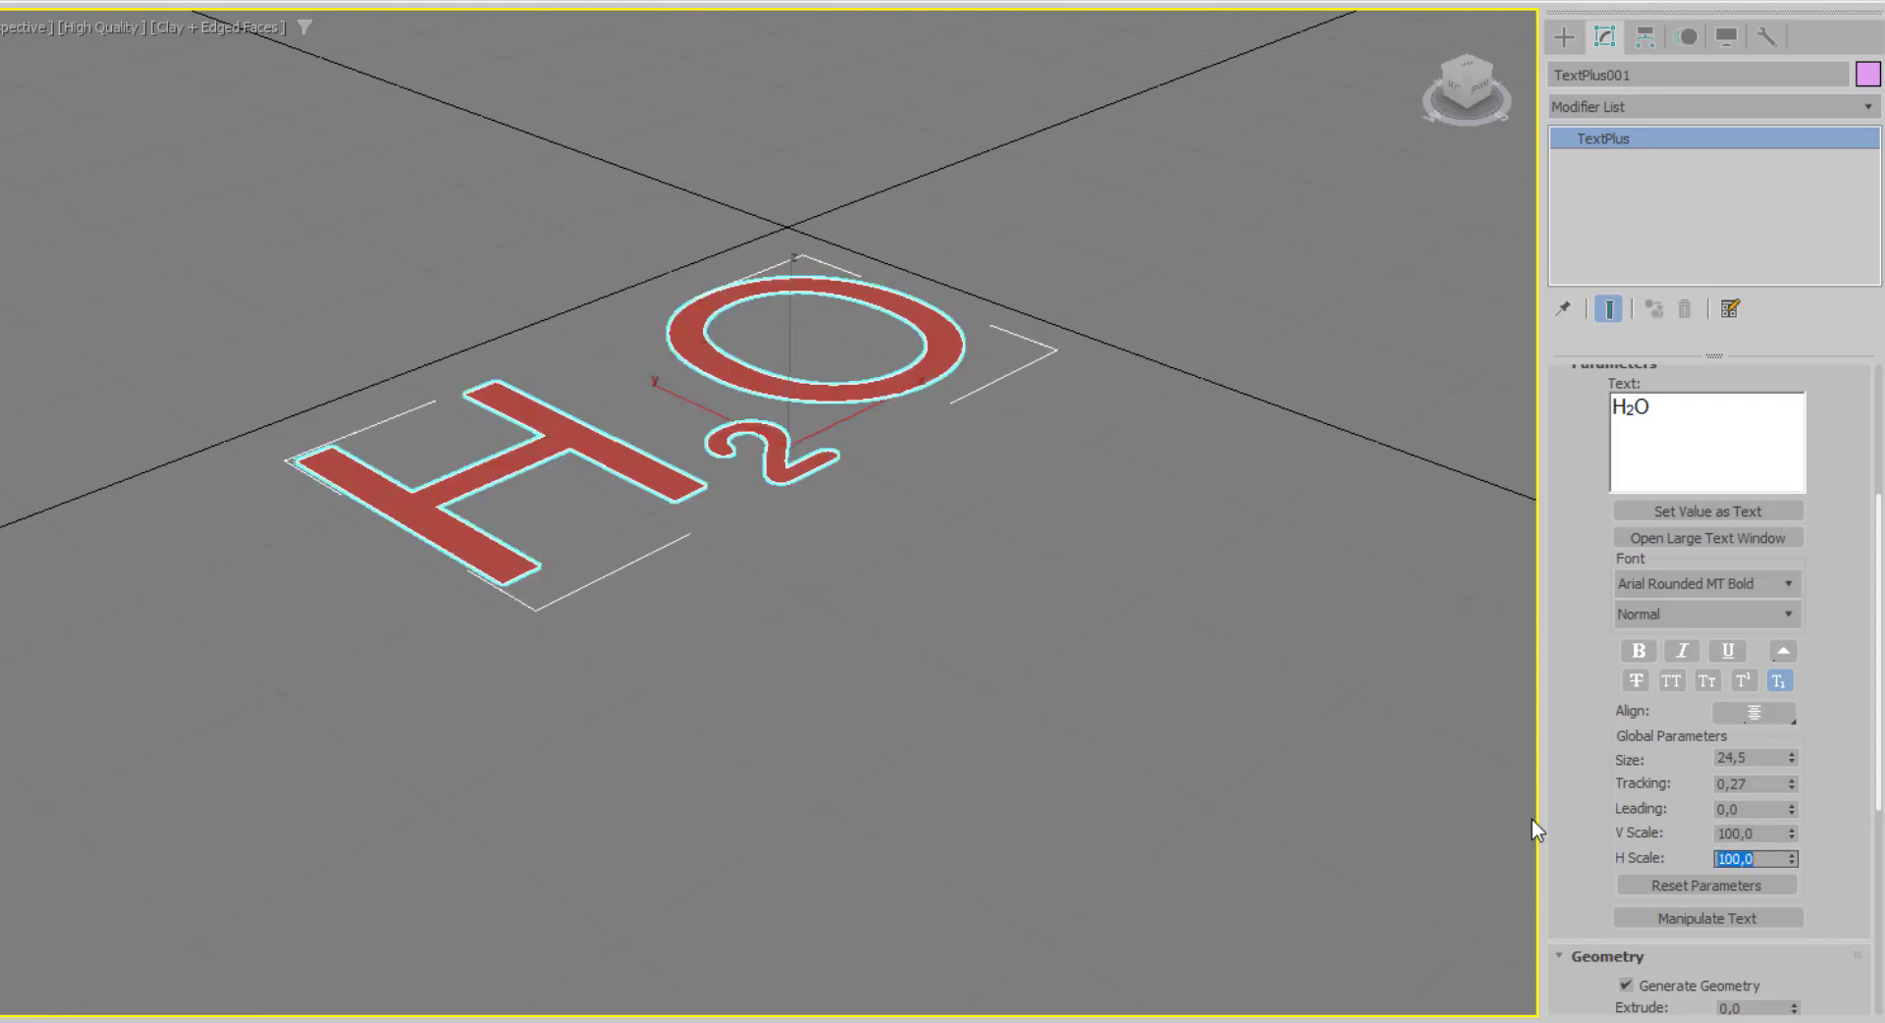
middle_click_drag(1531, 819, 1728, 957)
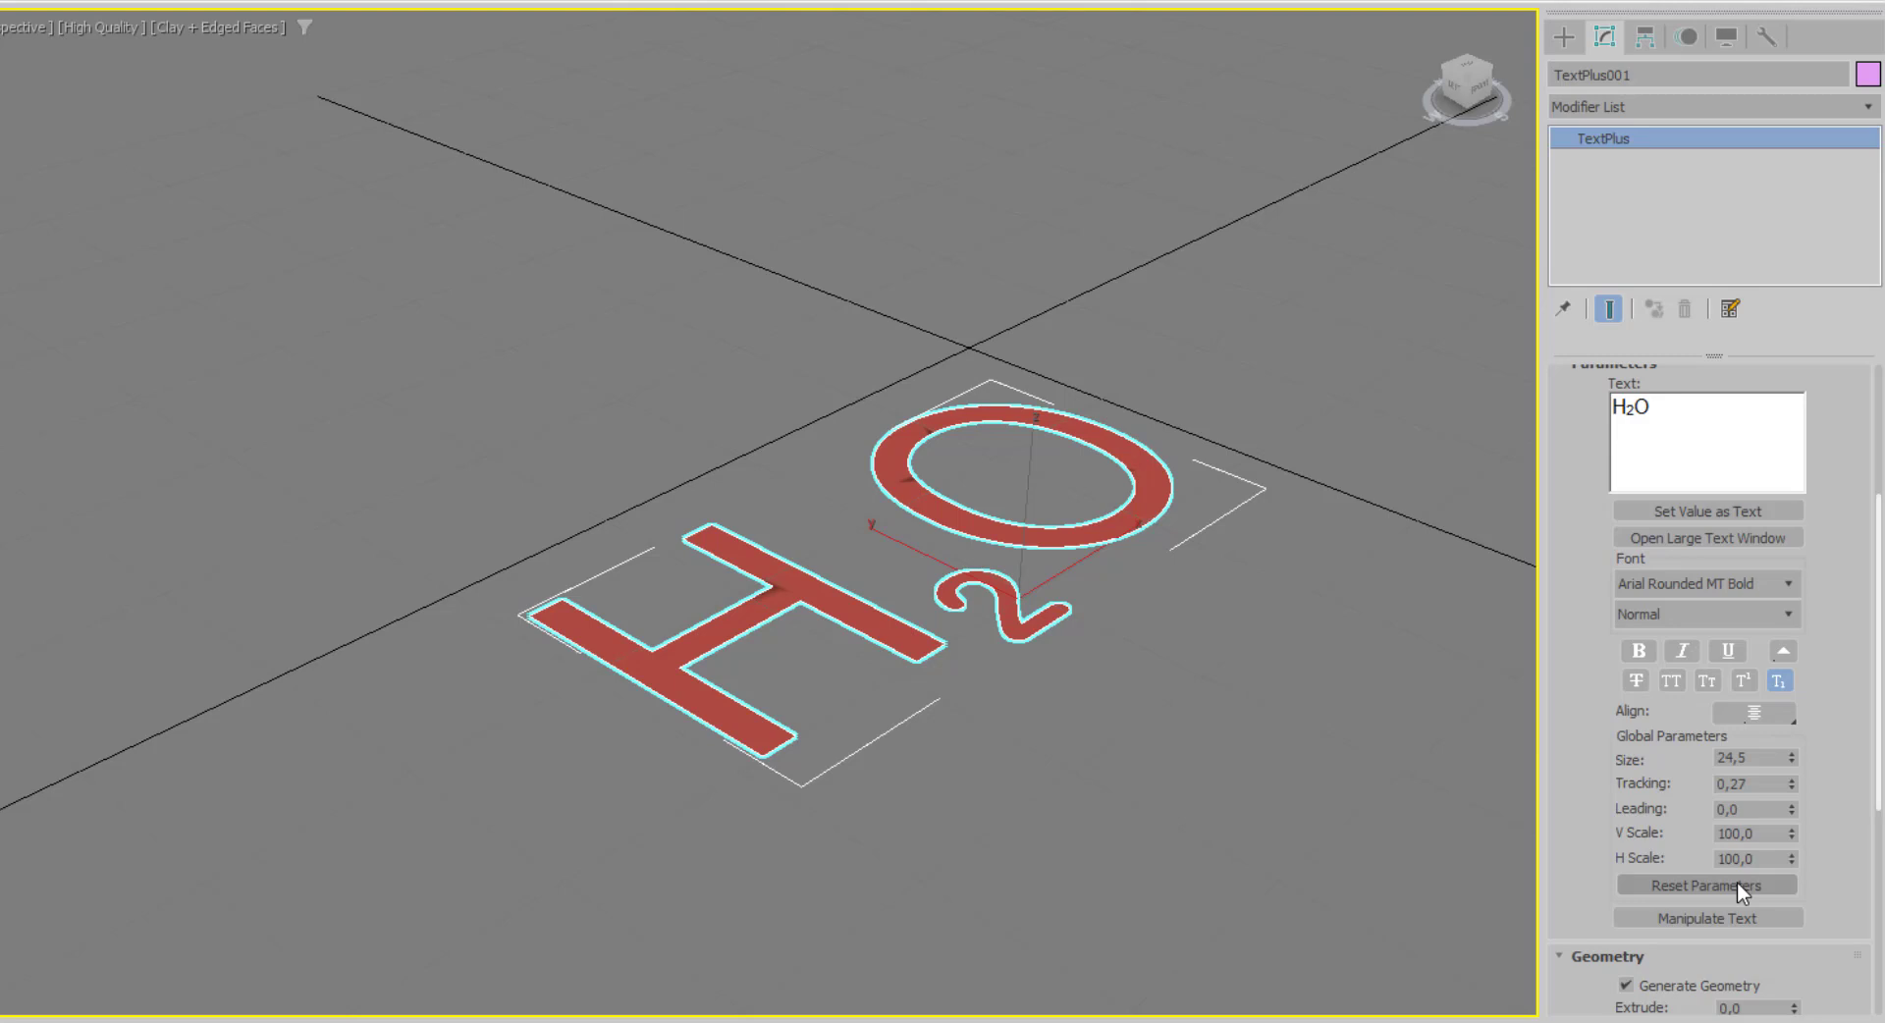
scroll(1828, 815, "down", 2)
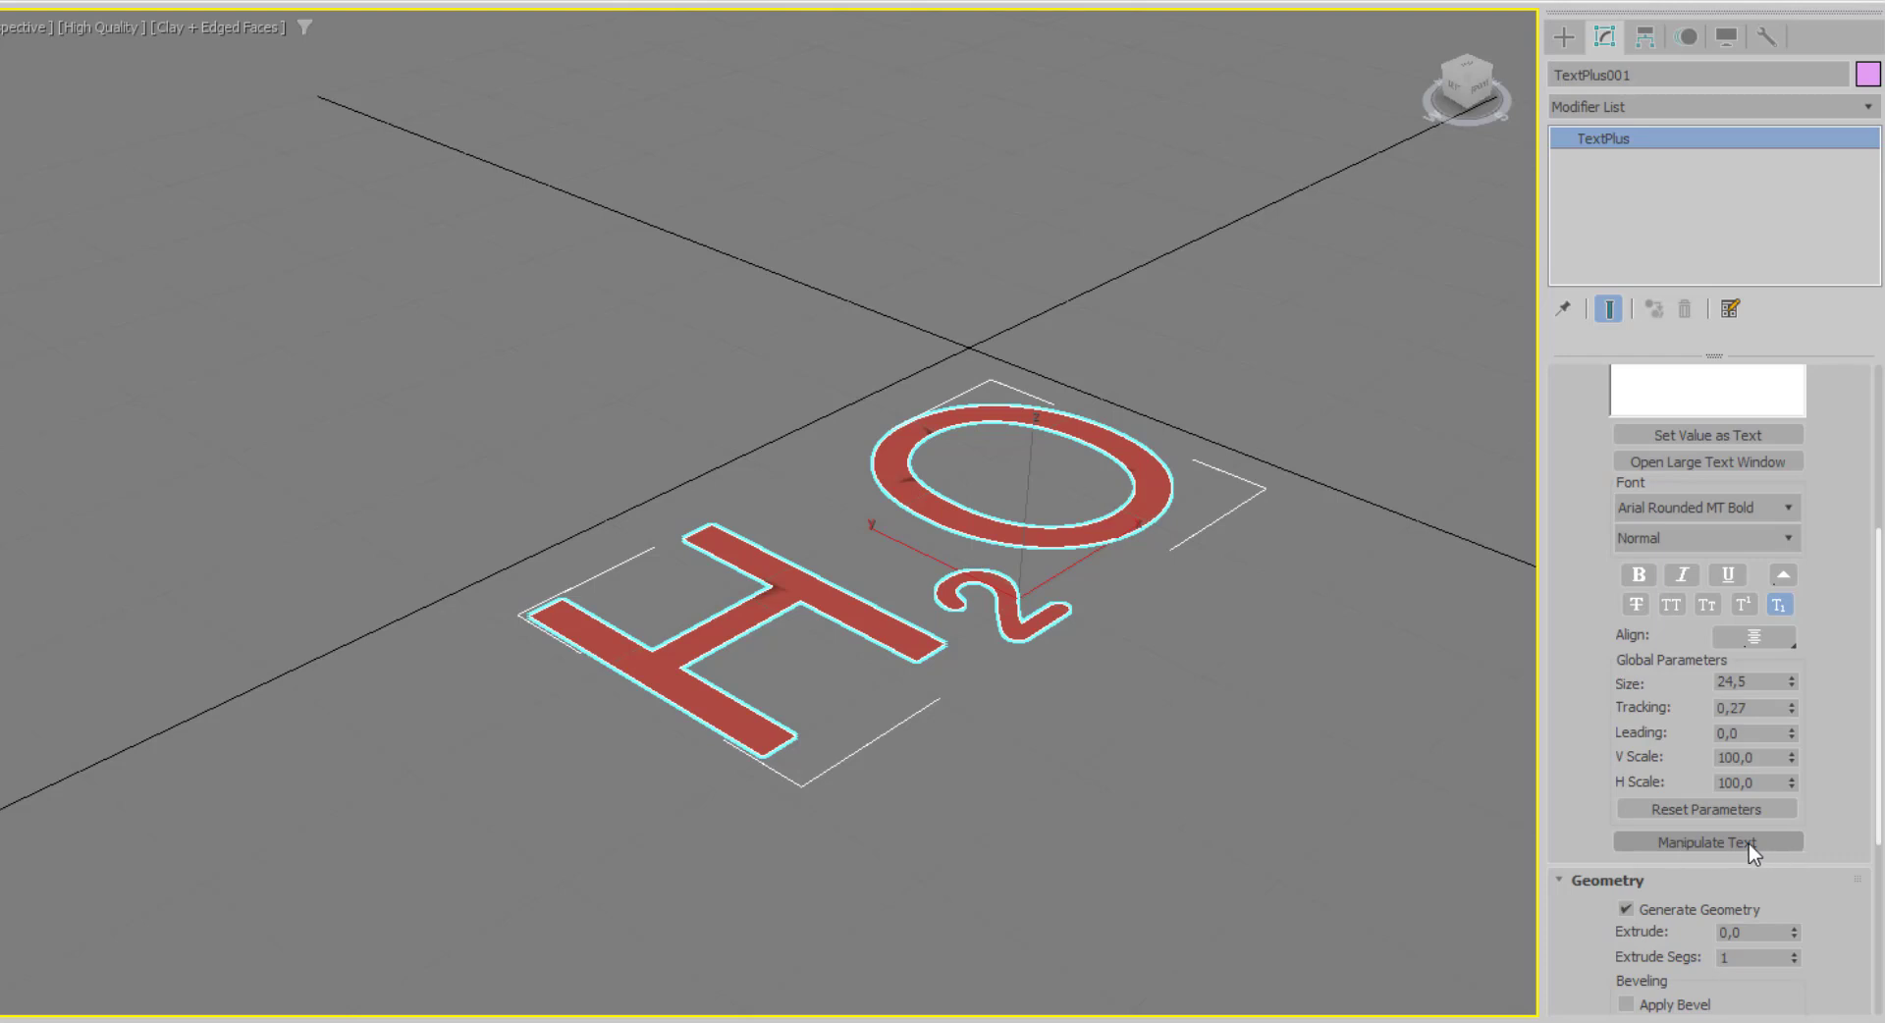
Turn on Manipulate Text and rescale and shift the baseline of the H glyph.
left_click(1706, 844)
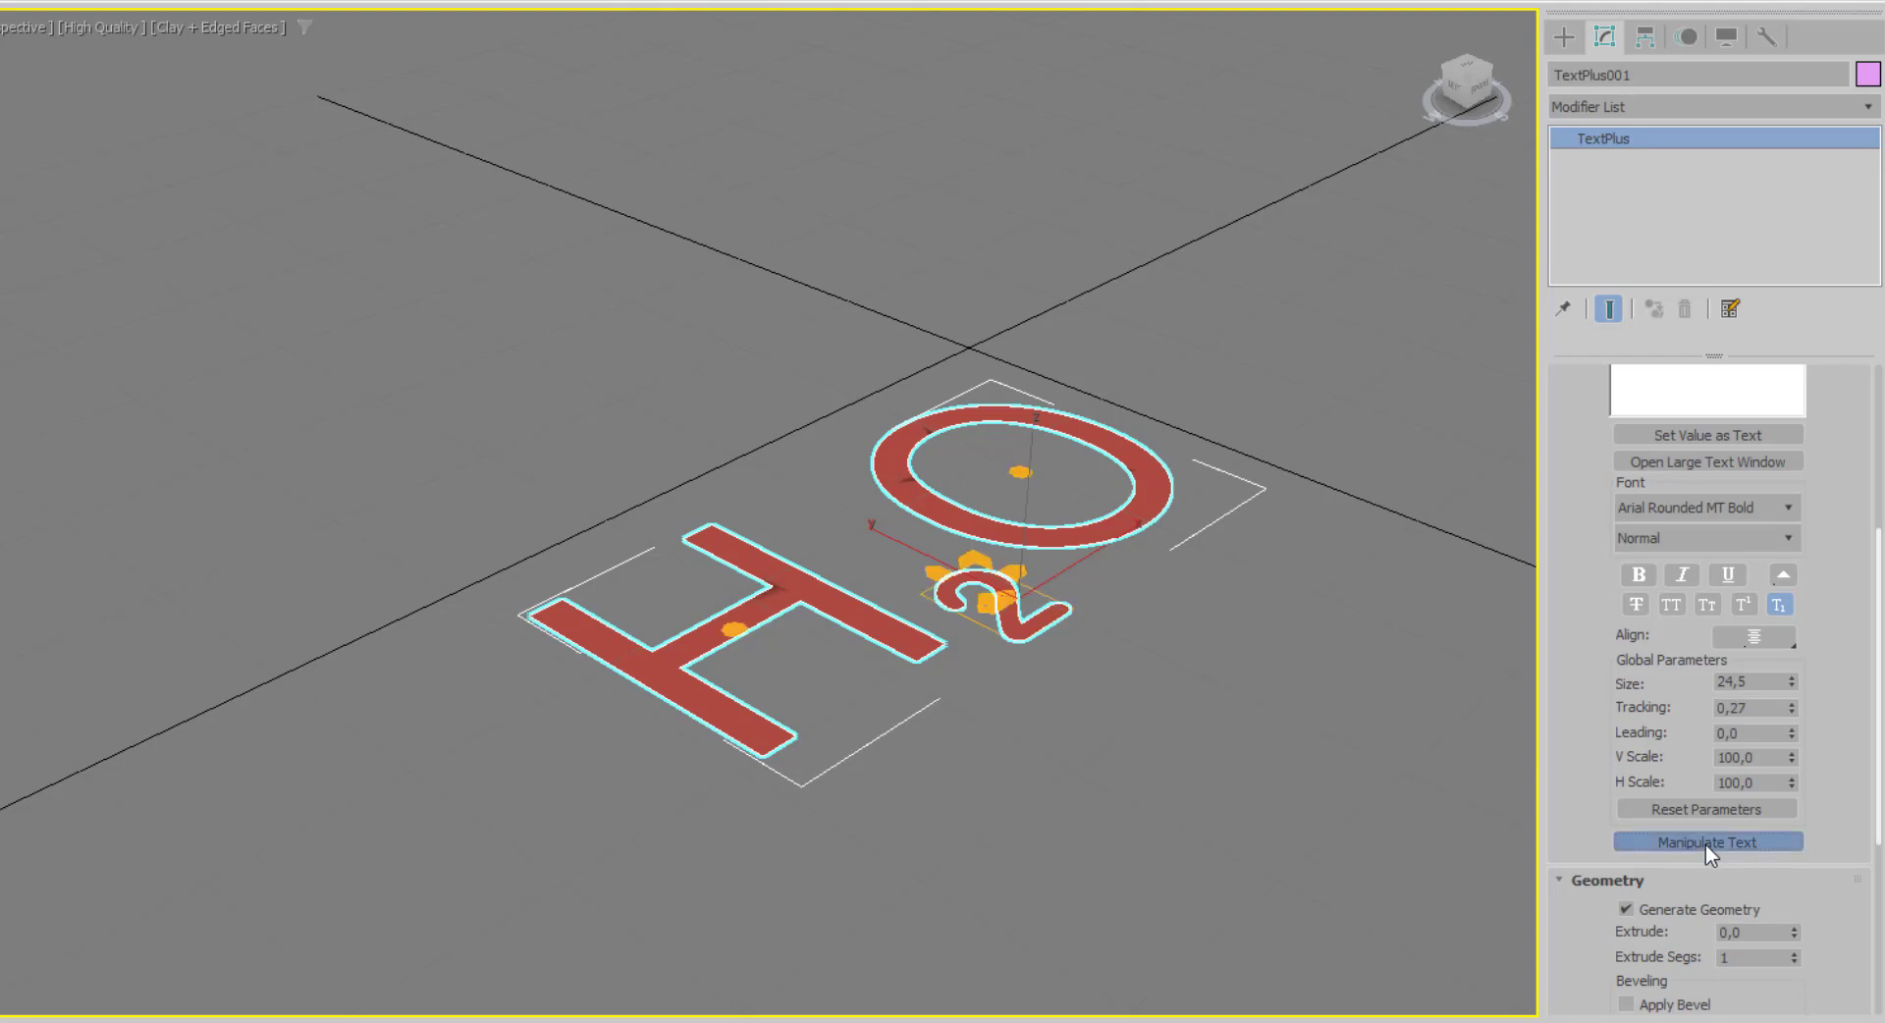
scroll(864, 639, "up", 3)
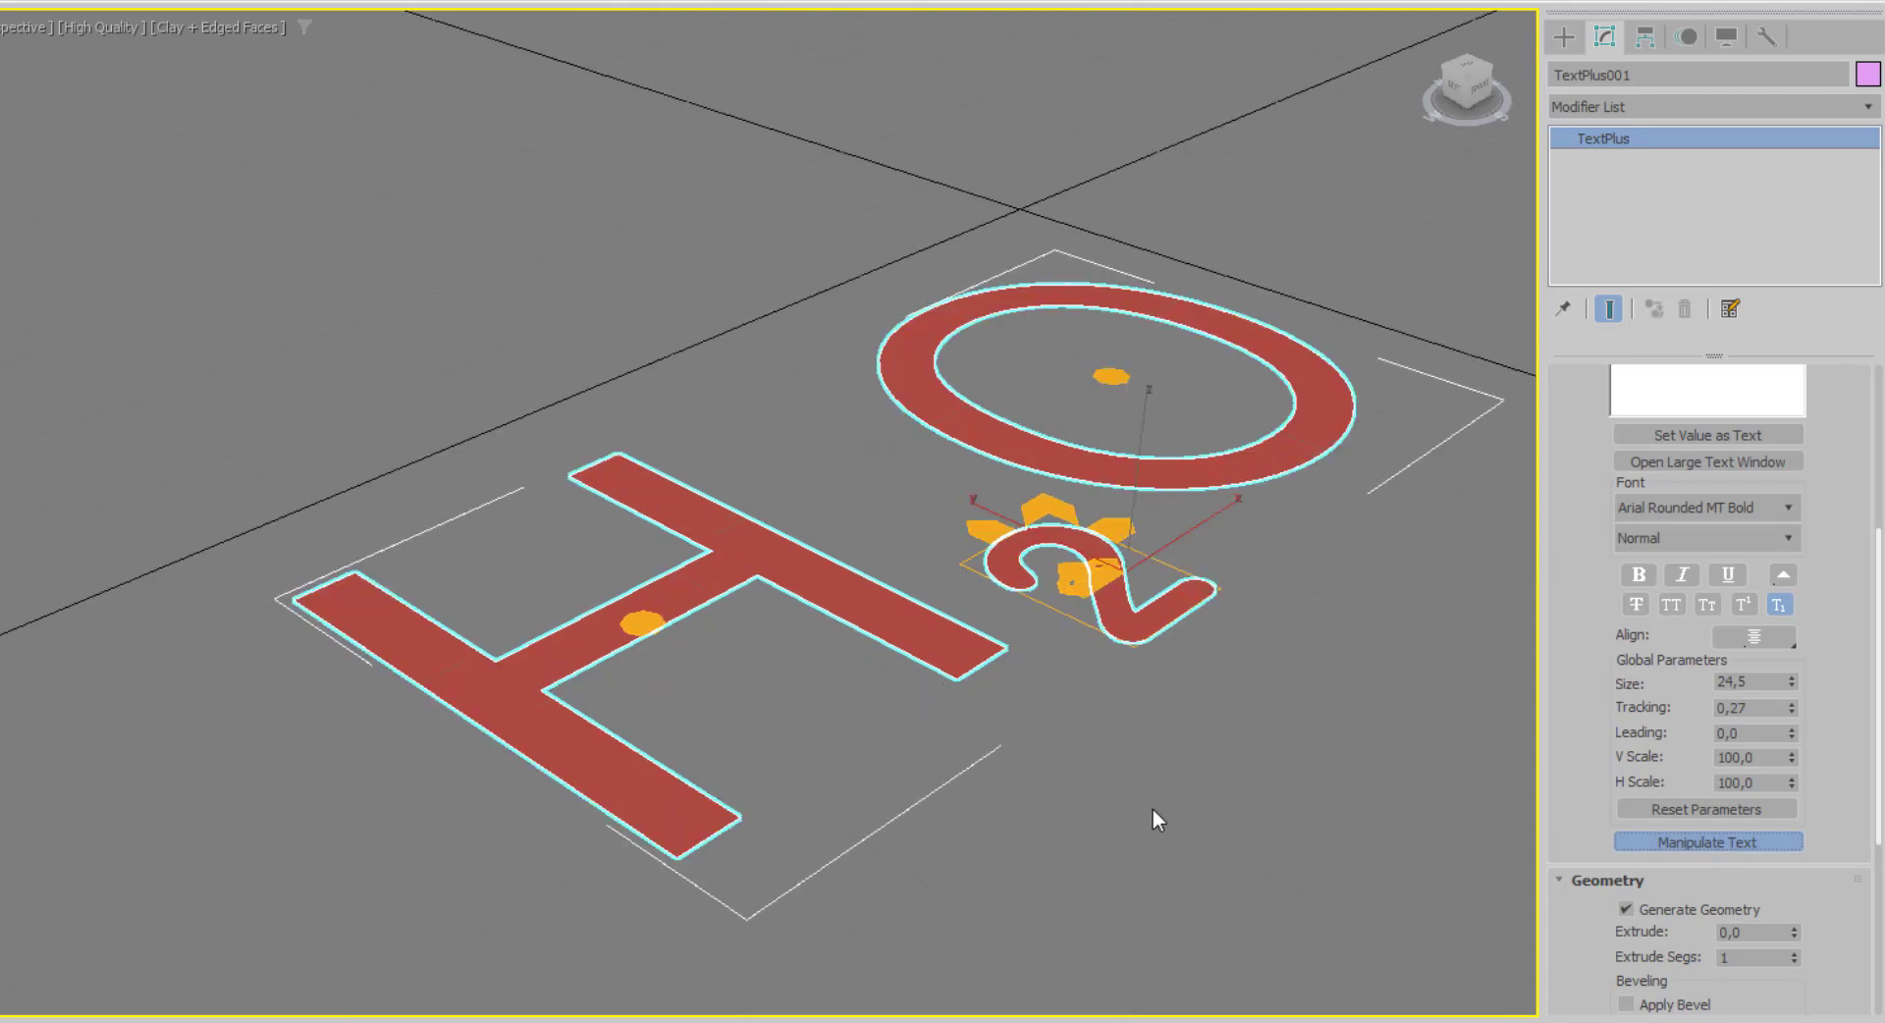
left_click(643, 621)
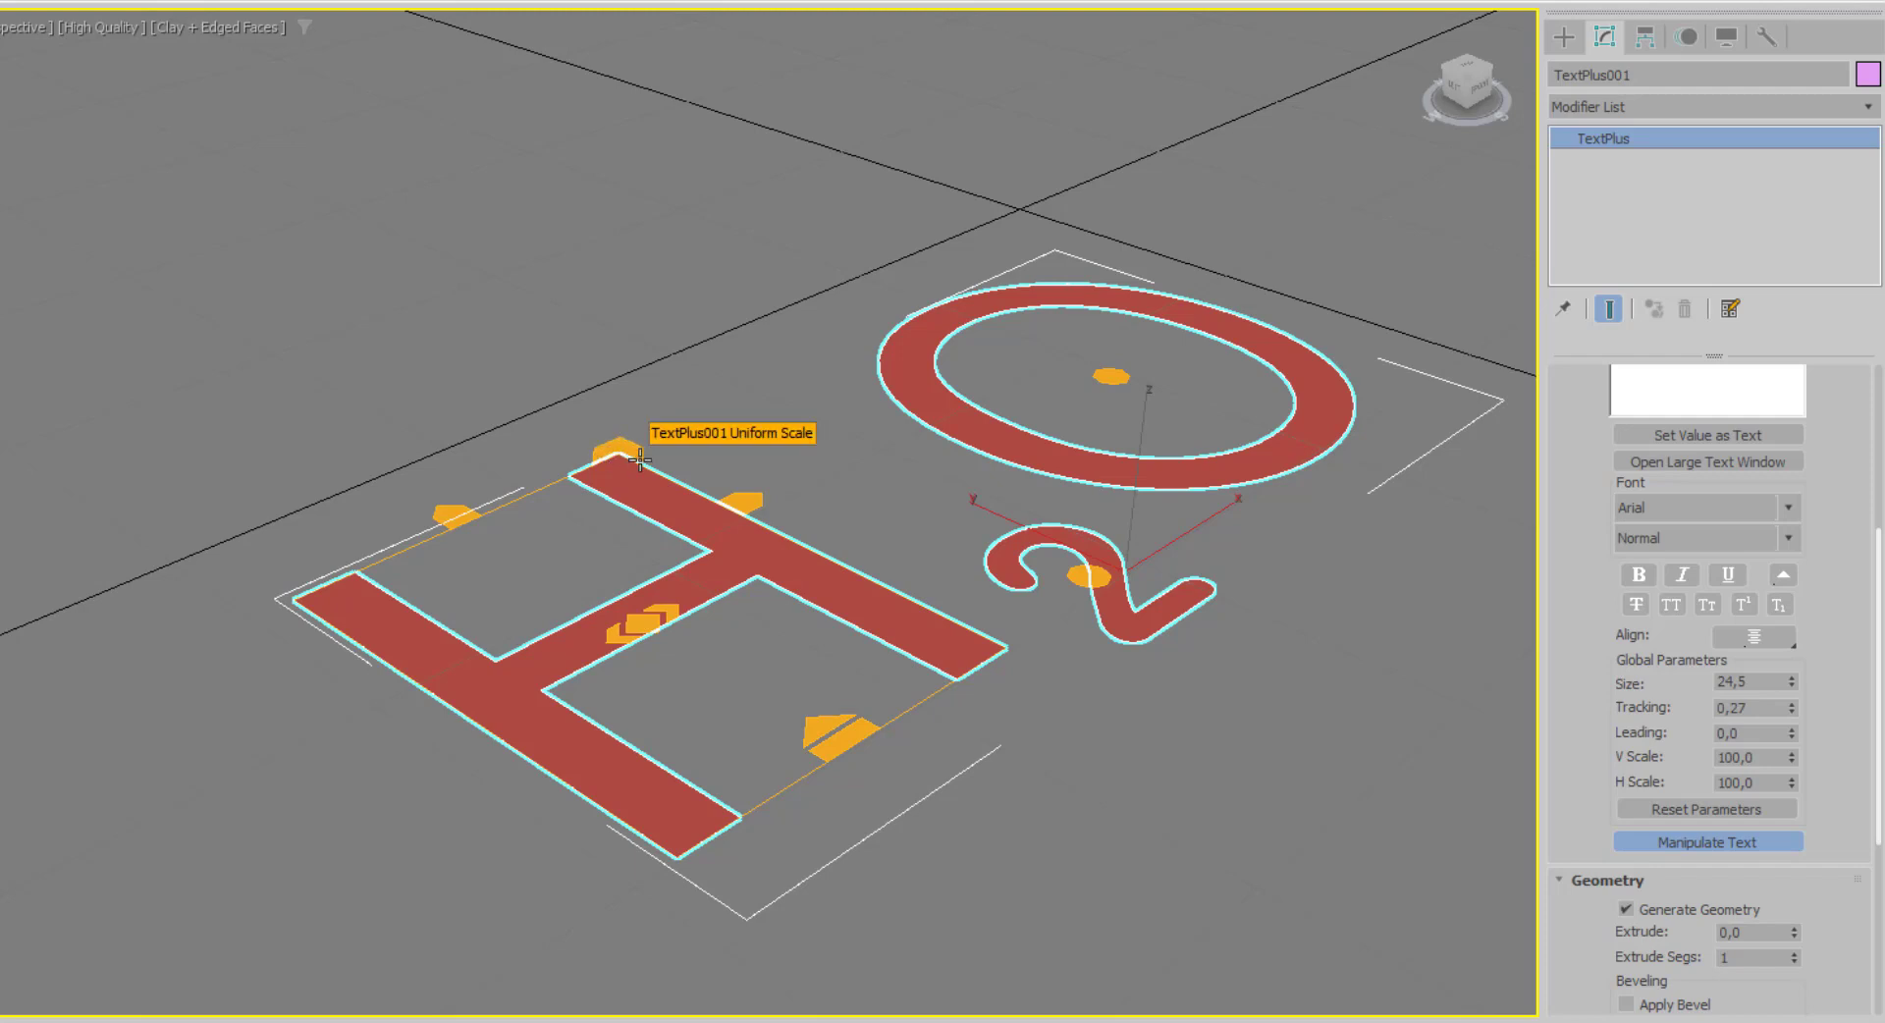
left_click_drag(639, 460, 631, 350)
mouse_move(631, 63)
left_mouse_down()
mouse_move(624, 451)
mouse_move(610, 433)
left_mouse_up()
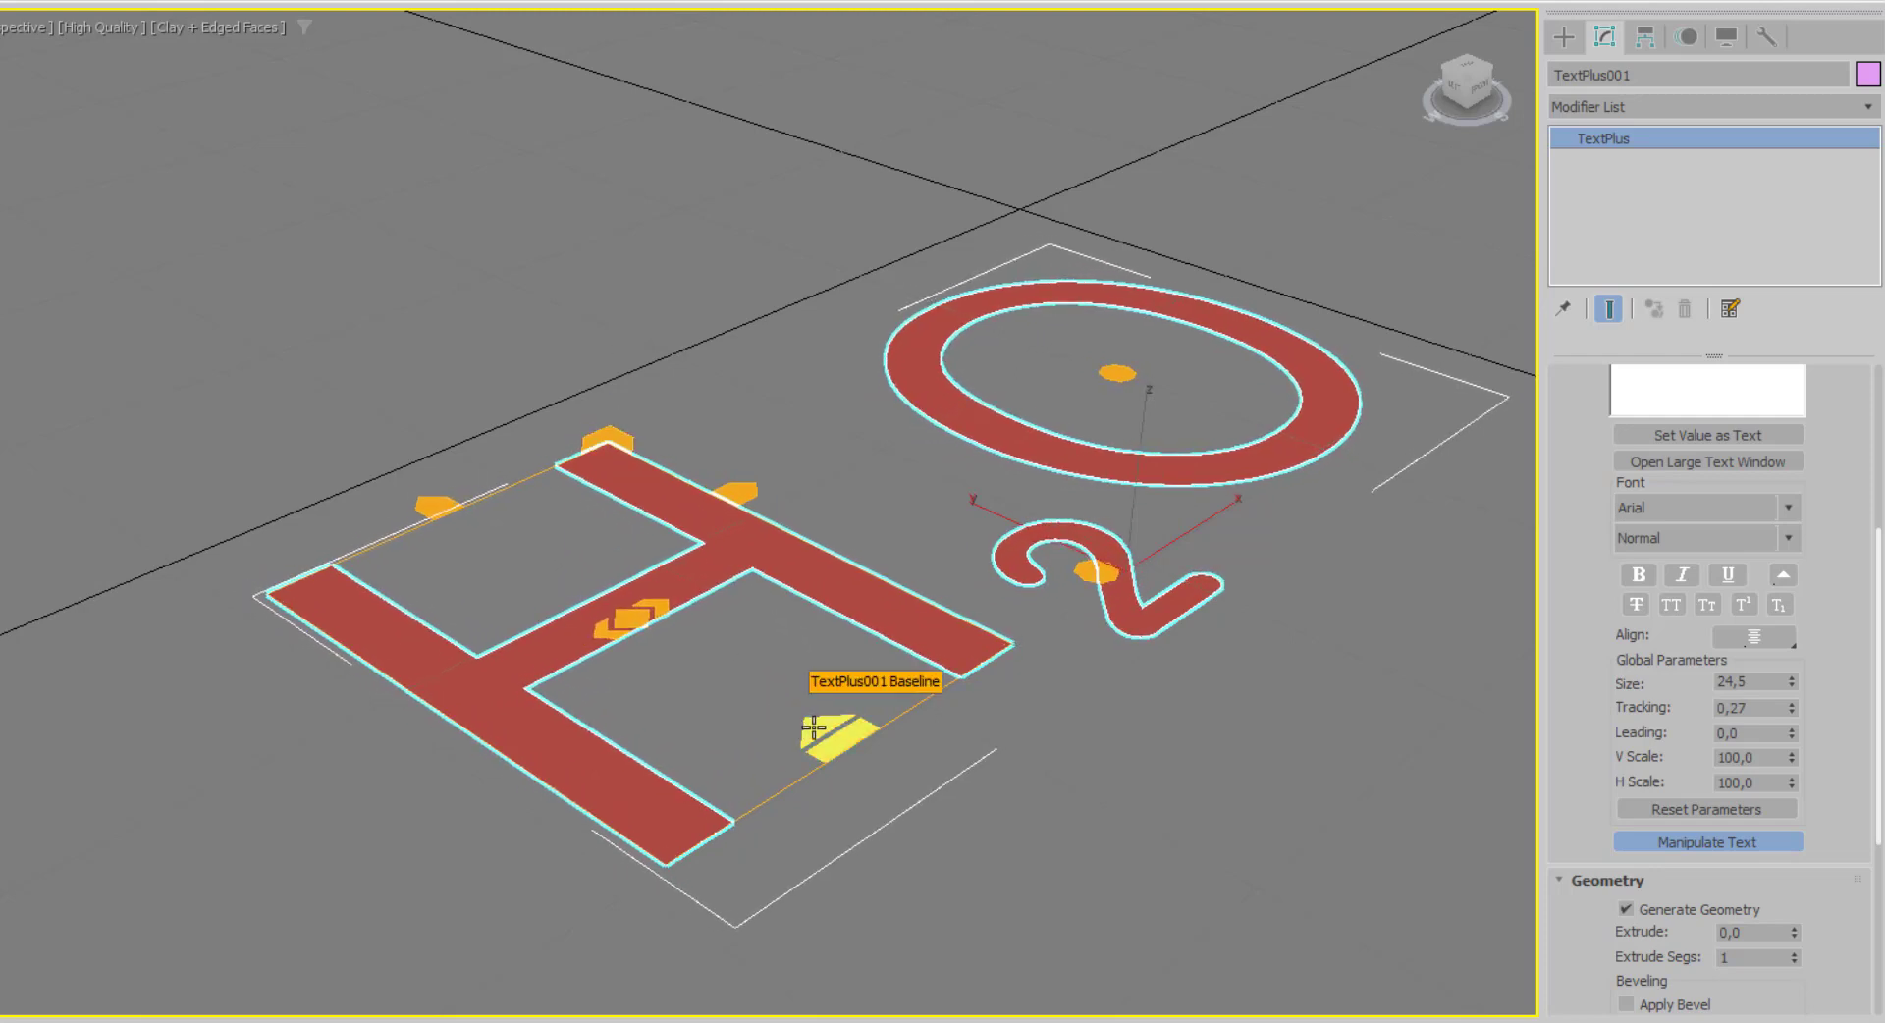
mouse_move(808, 728)
left_mouse_down()
mouse_move(628, 552)
mouse_move(930, 911)
mouse_move(735, 749)
mouse_move(797, 819)
left_mouse_up()
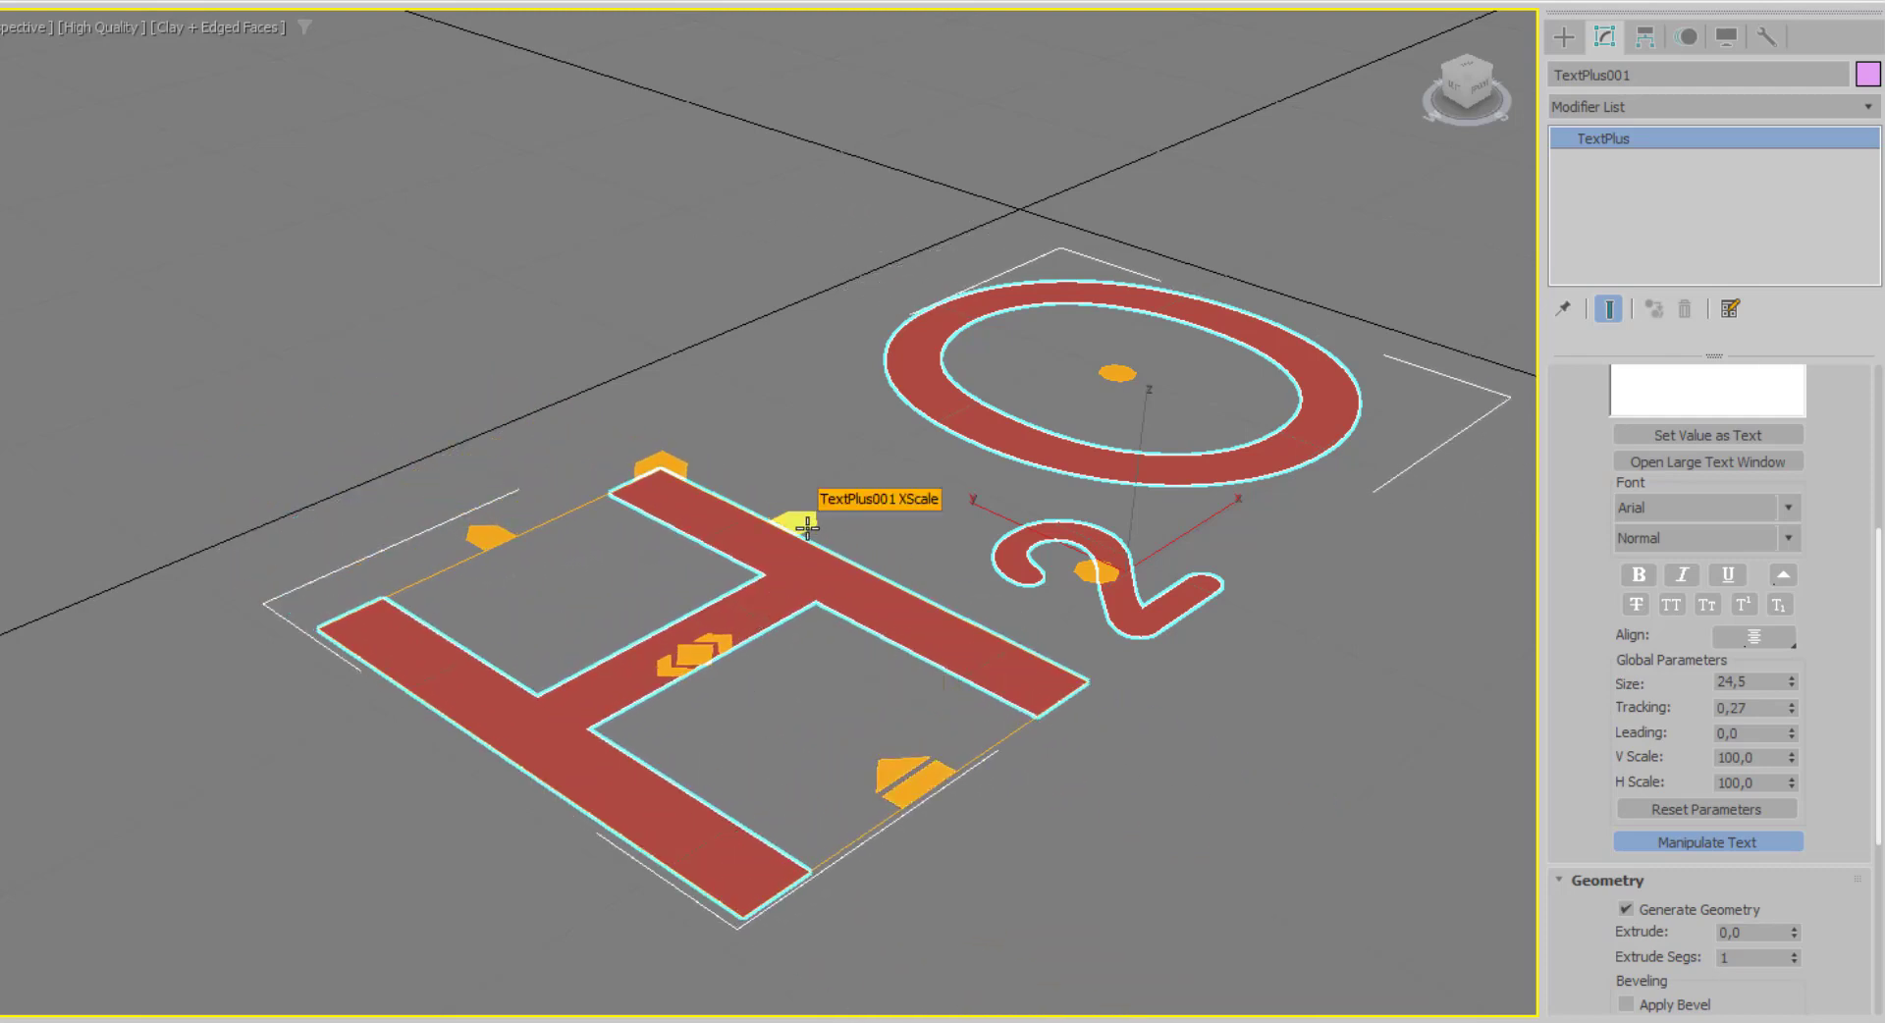
left_click_drag(808, 527, 730, 589)
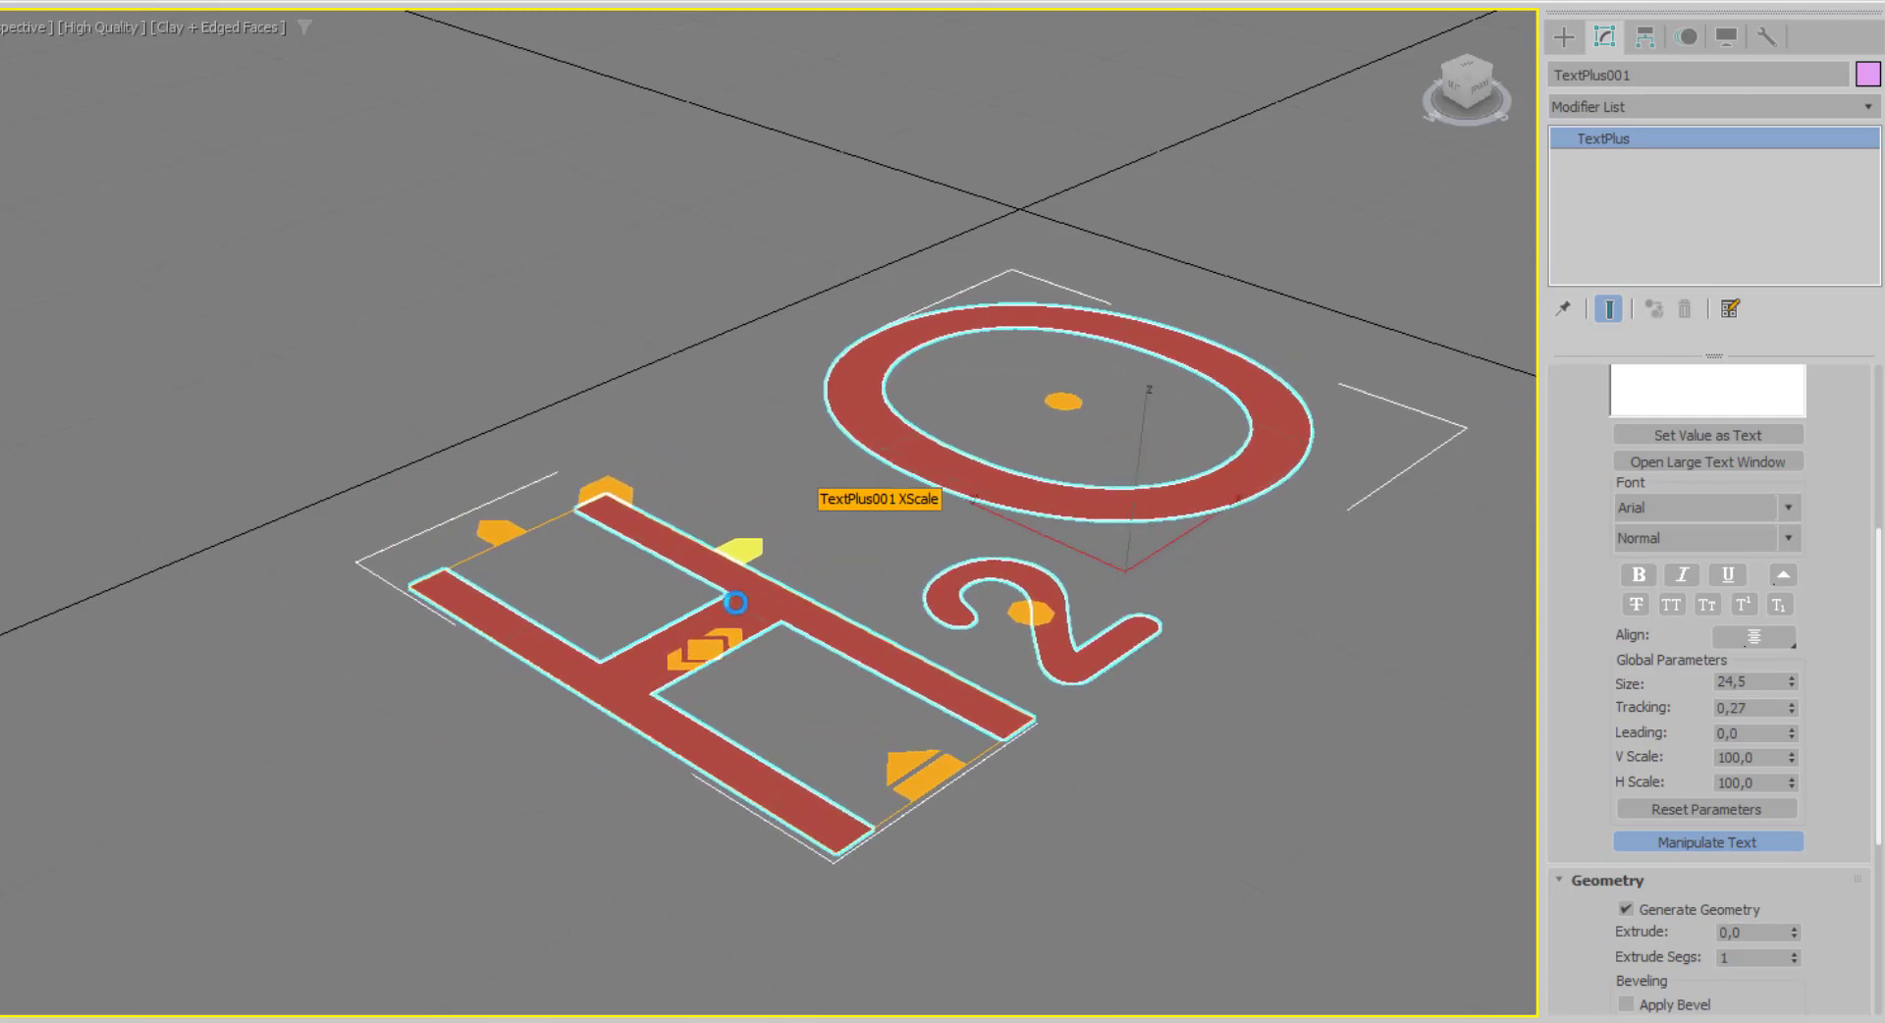
left_click_drag(730, 589, 724, 596)
left_click_drag(498, 530, 513, 570)
middle_click_drag(1051, 817, 948, 830)
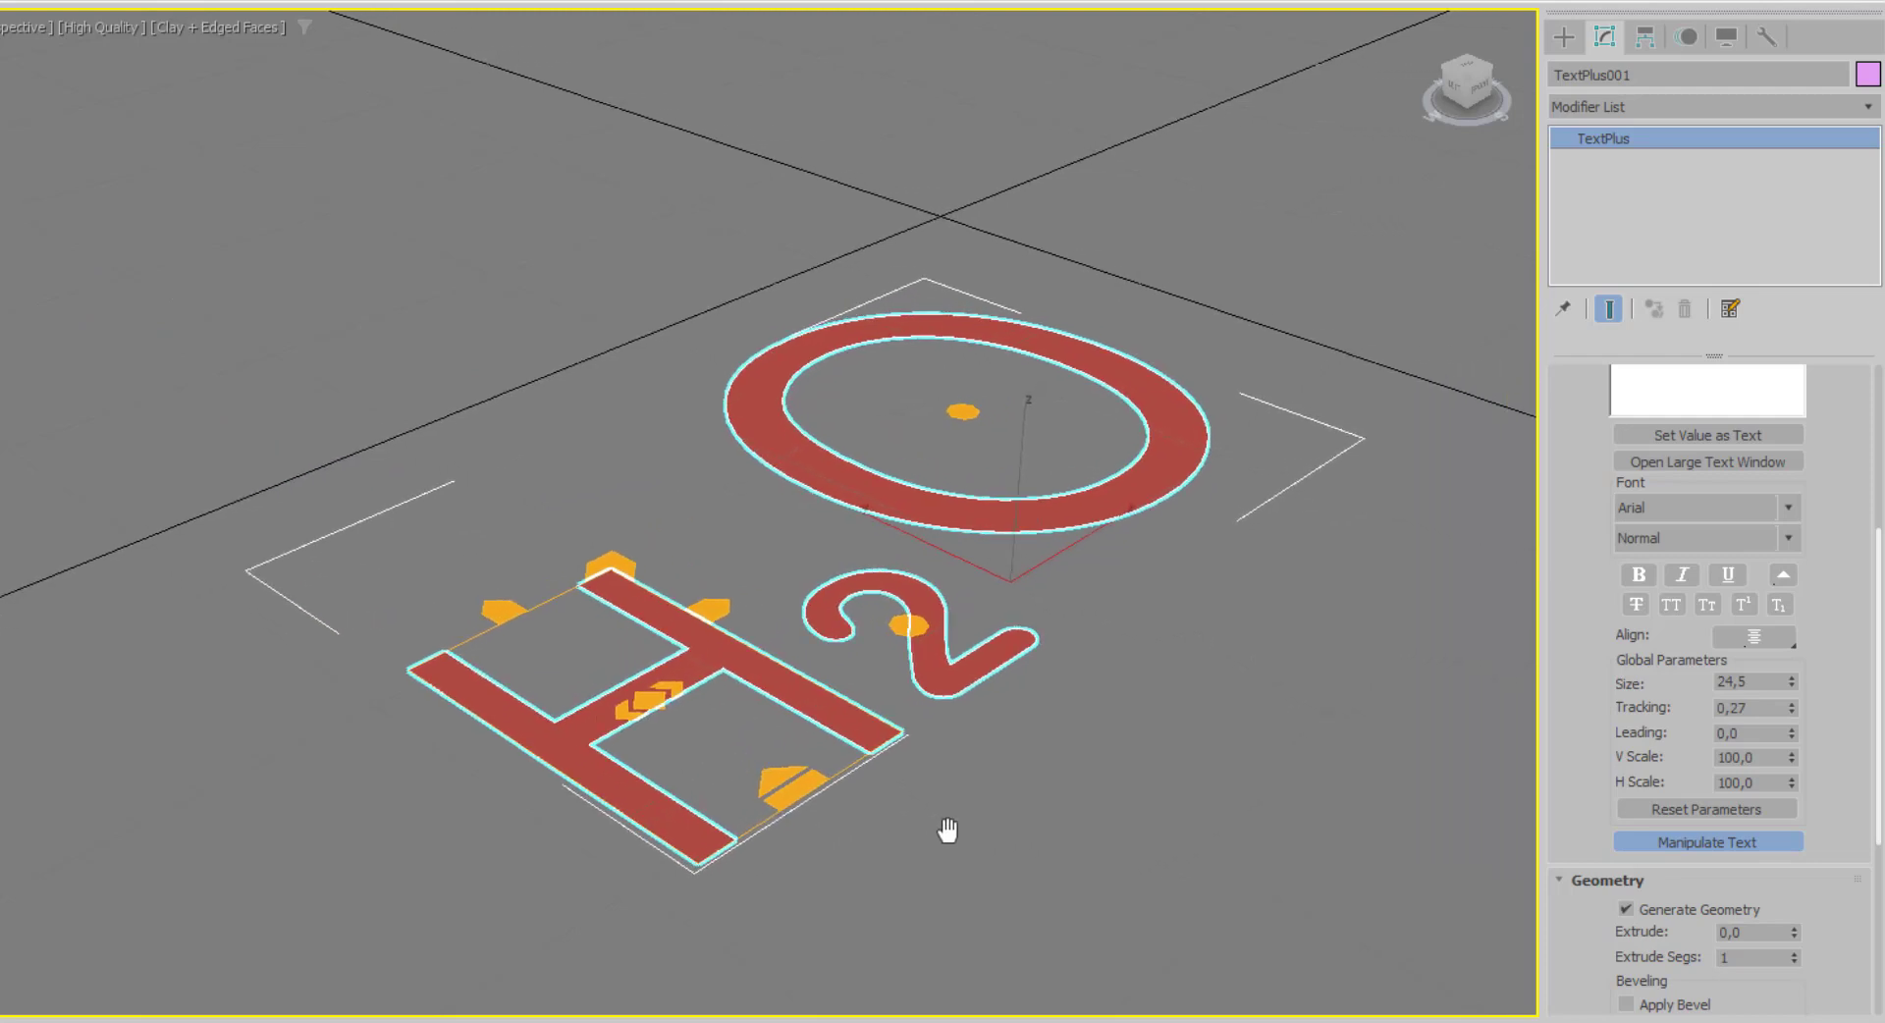
Move the O glyph up and away from the H₂ and stretch it wider.
left_click(923, 425)
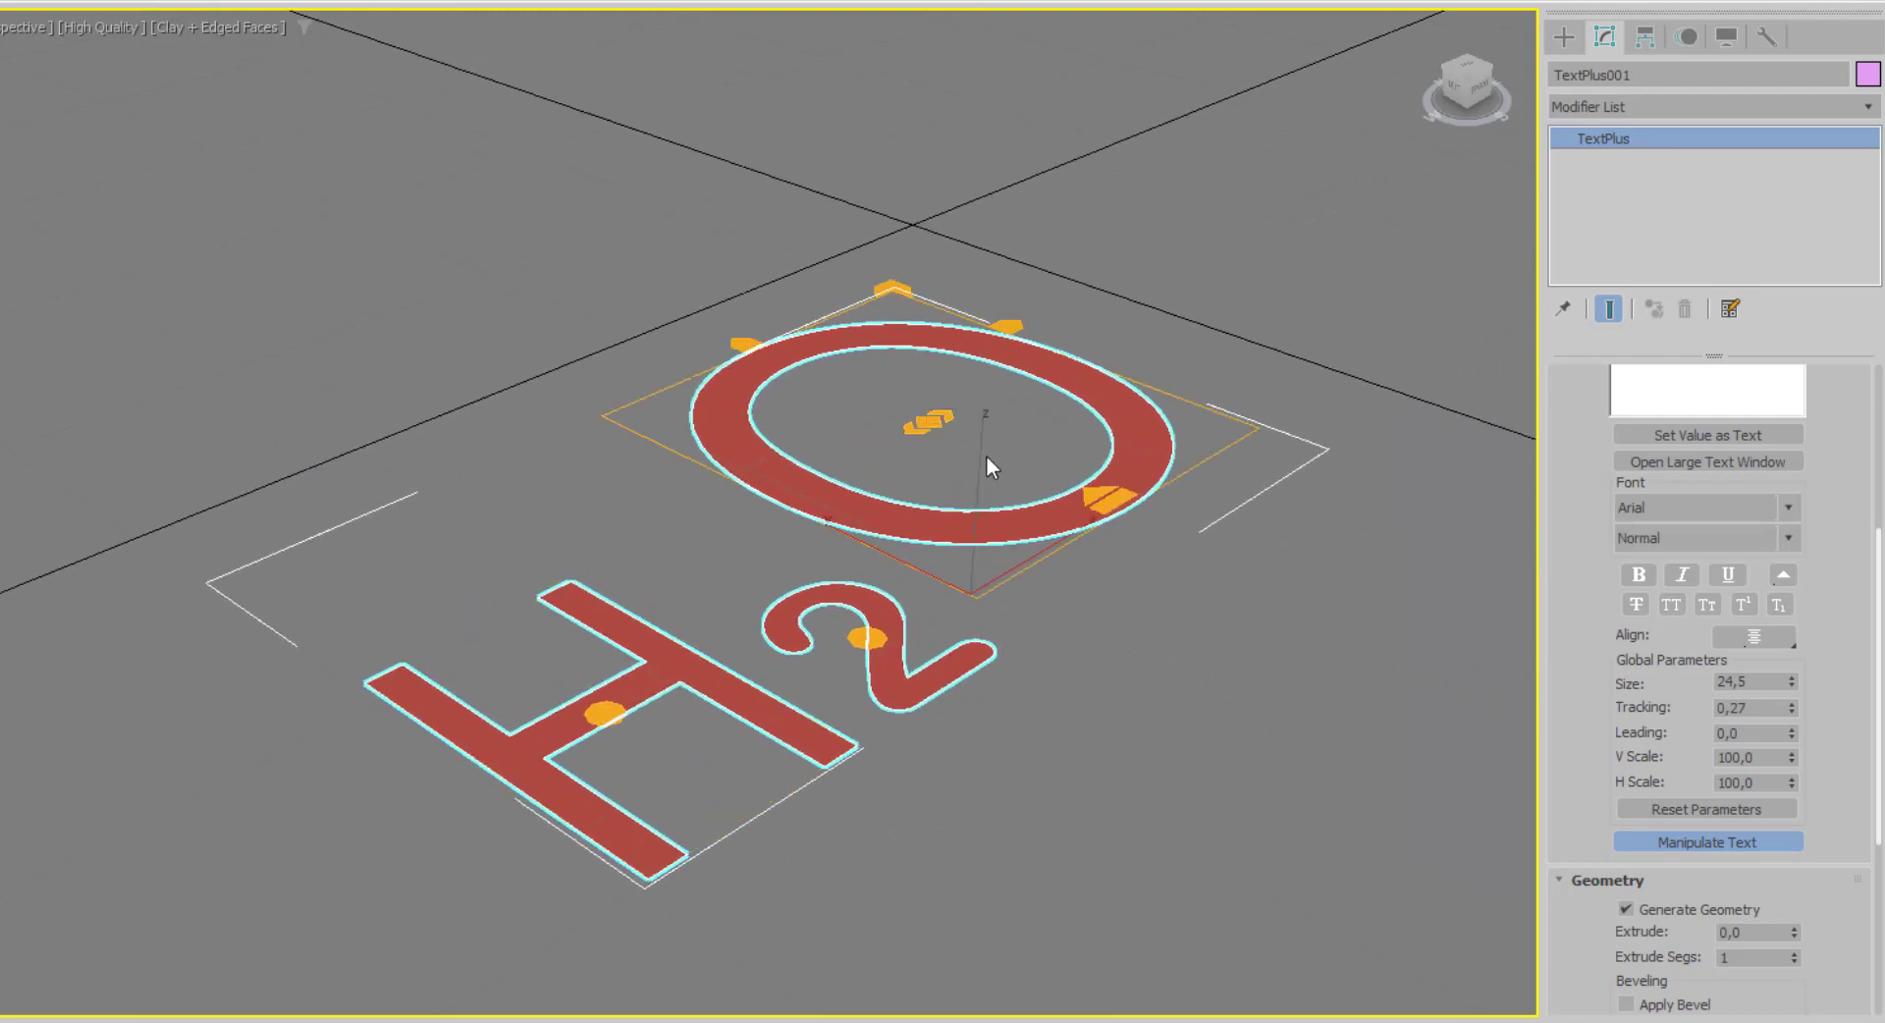
mouse_move(1110, 500)
left_mouse_down()
mouse_move(771, 331)
mouse_move(860, 395)
left_mouse_up()
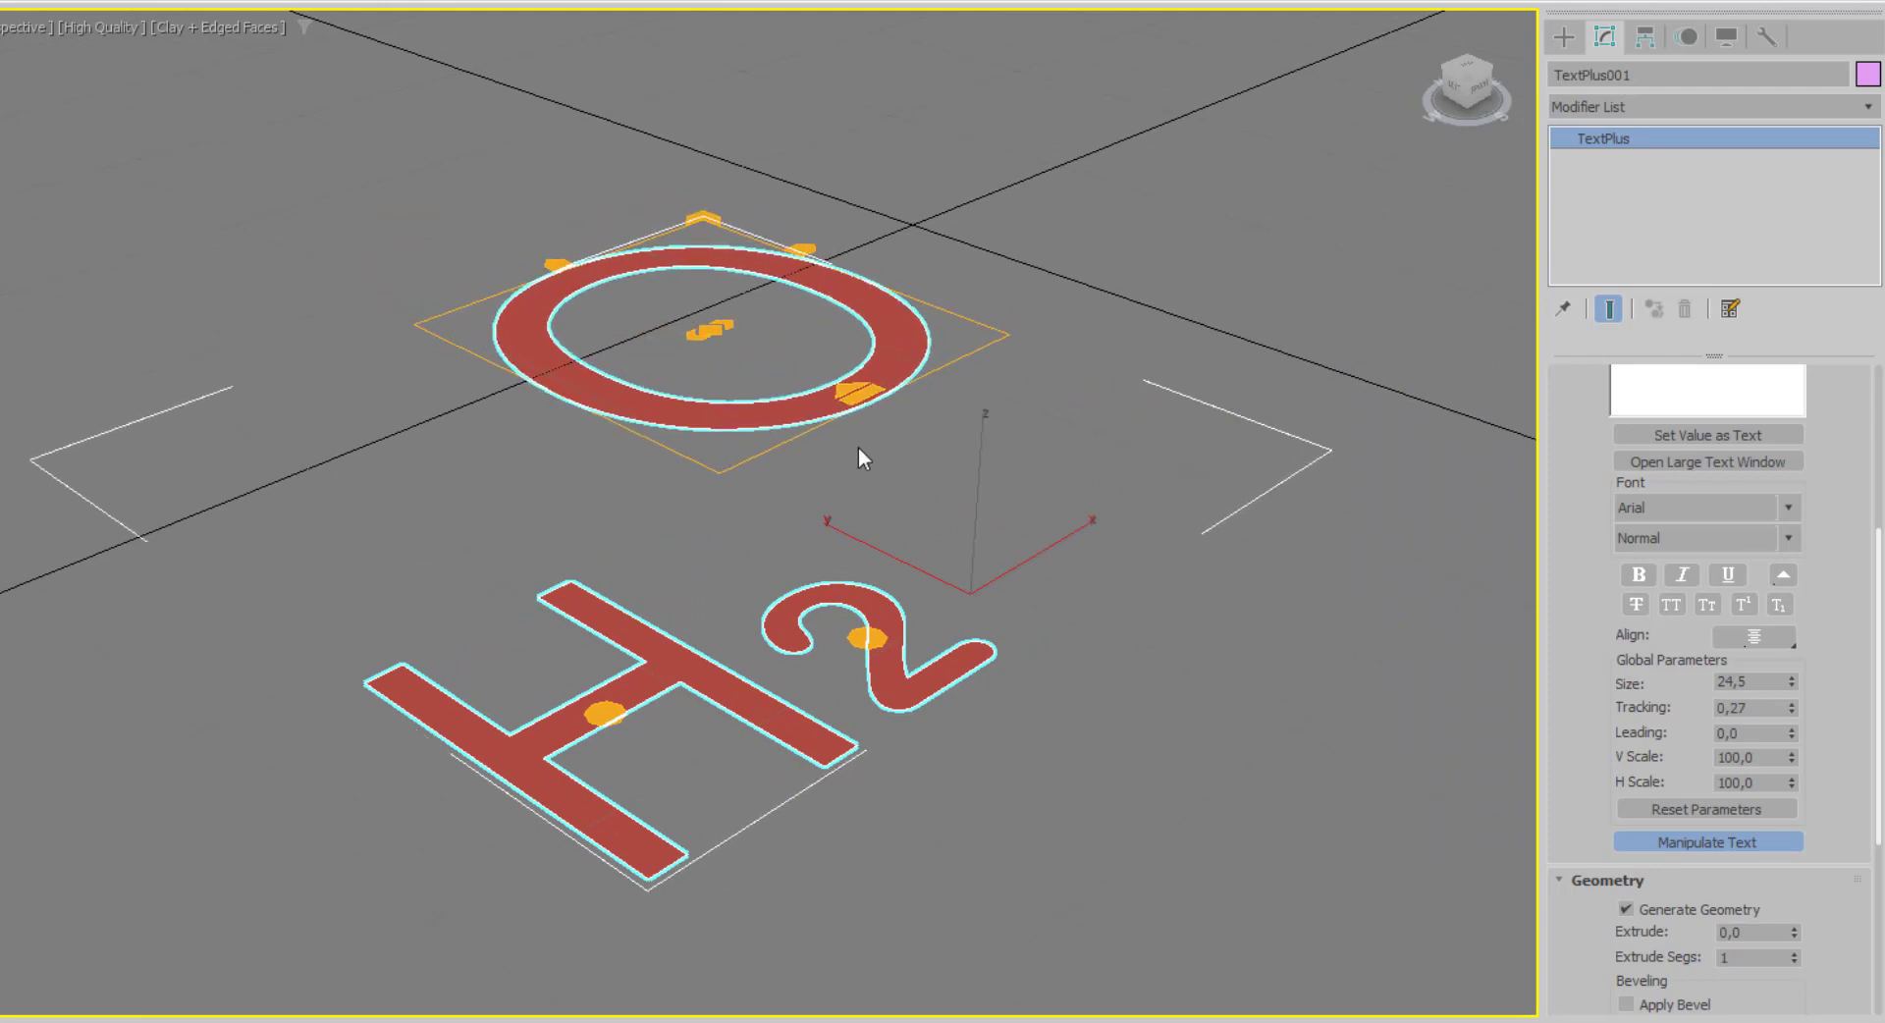
left_click_drag(807, 241, 816, 266)
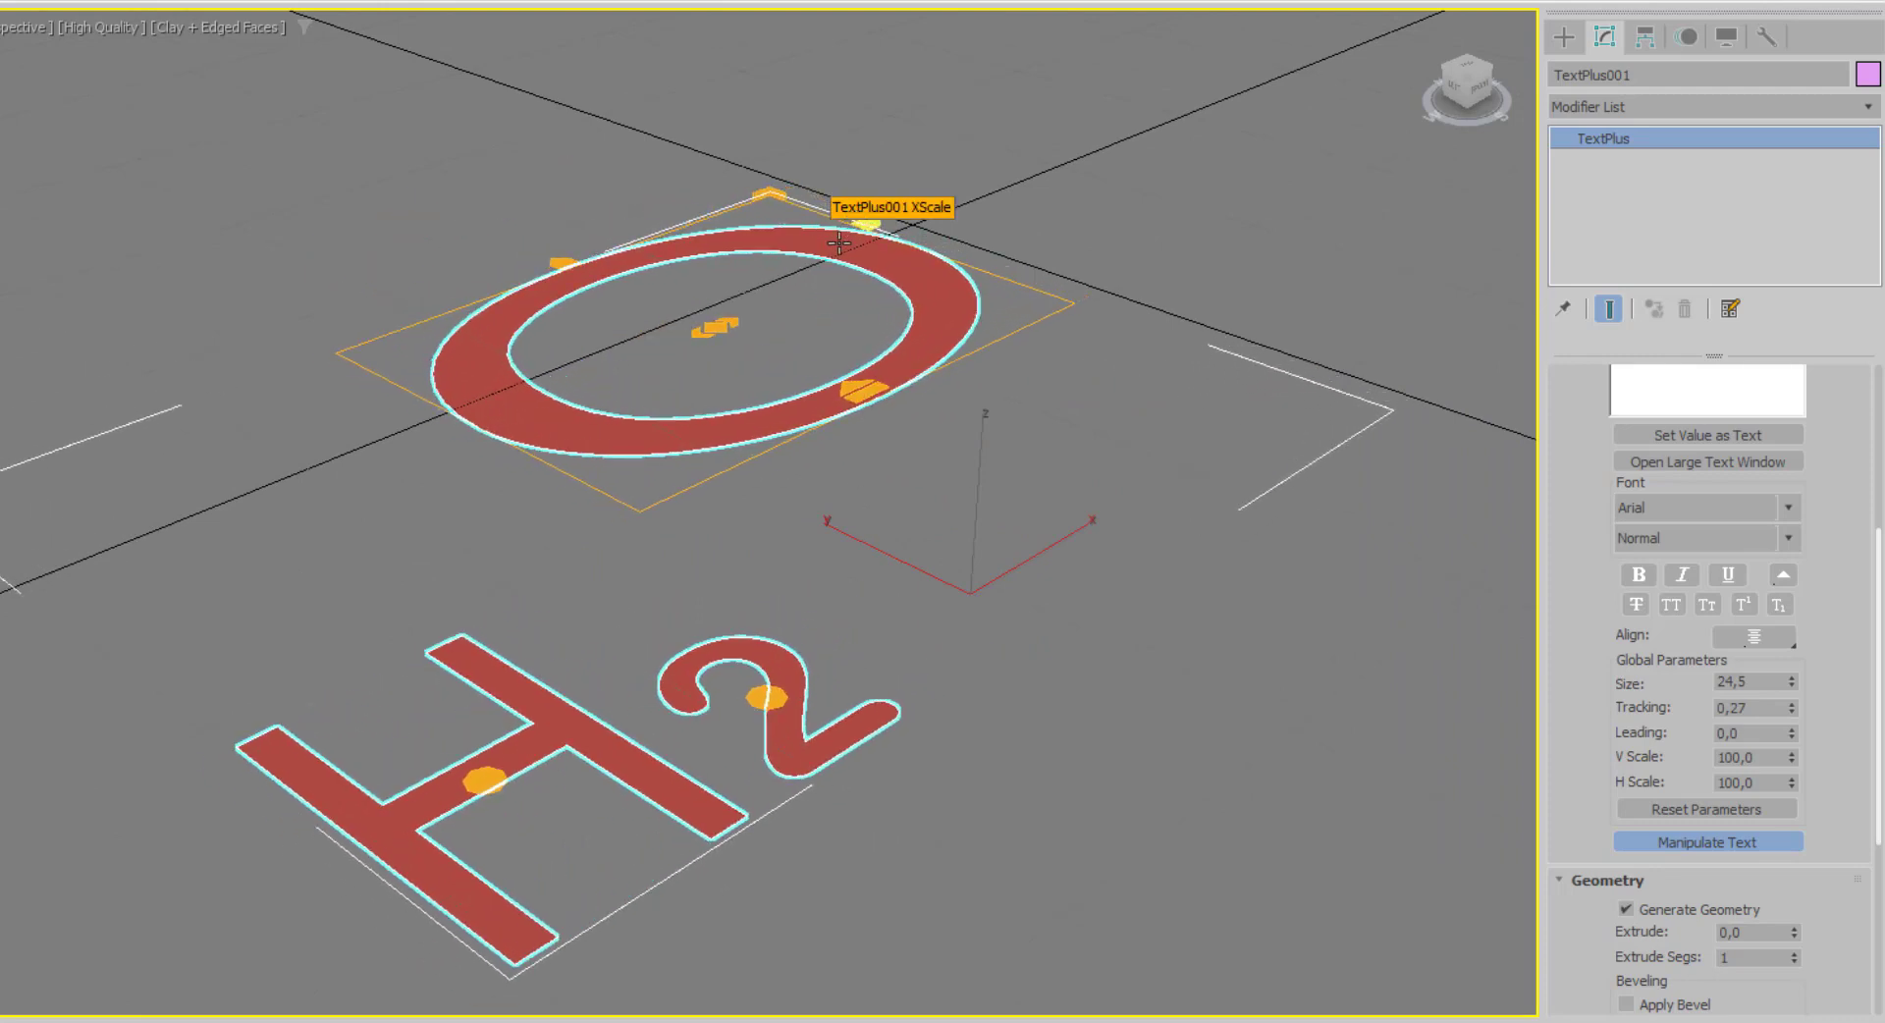
middle_click_drag(1003, 552, 1011, 503)
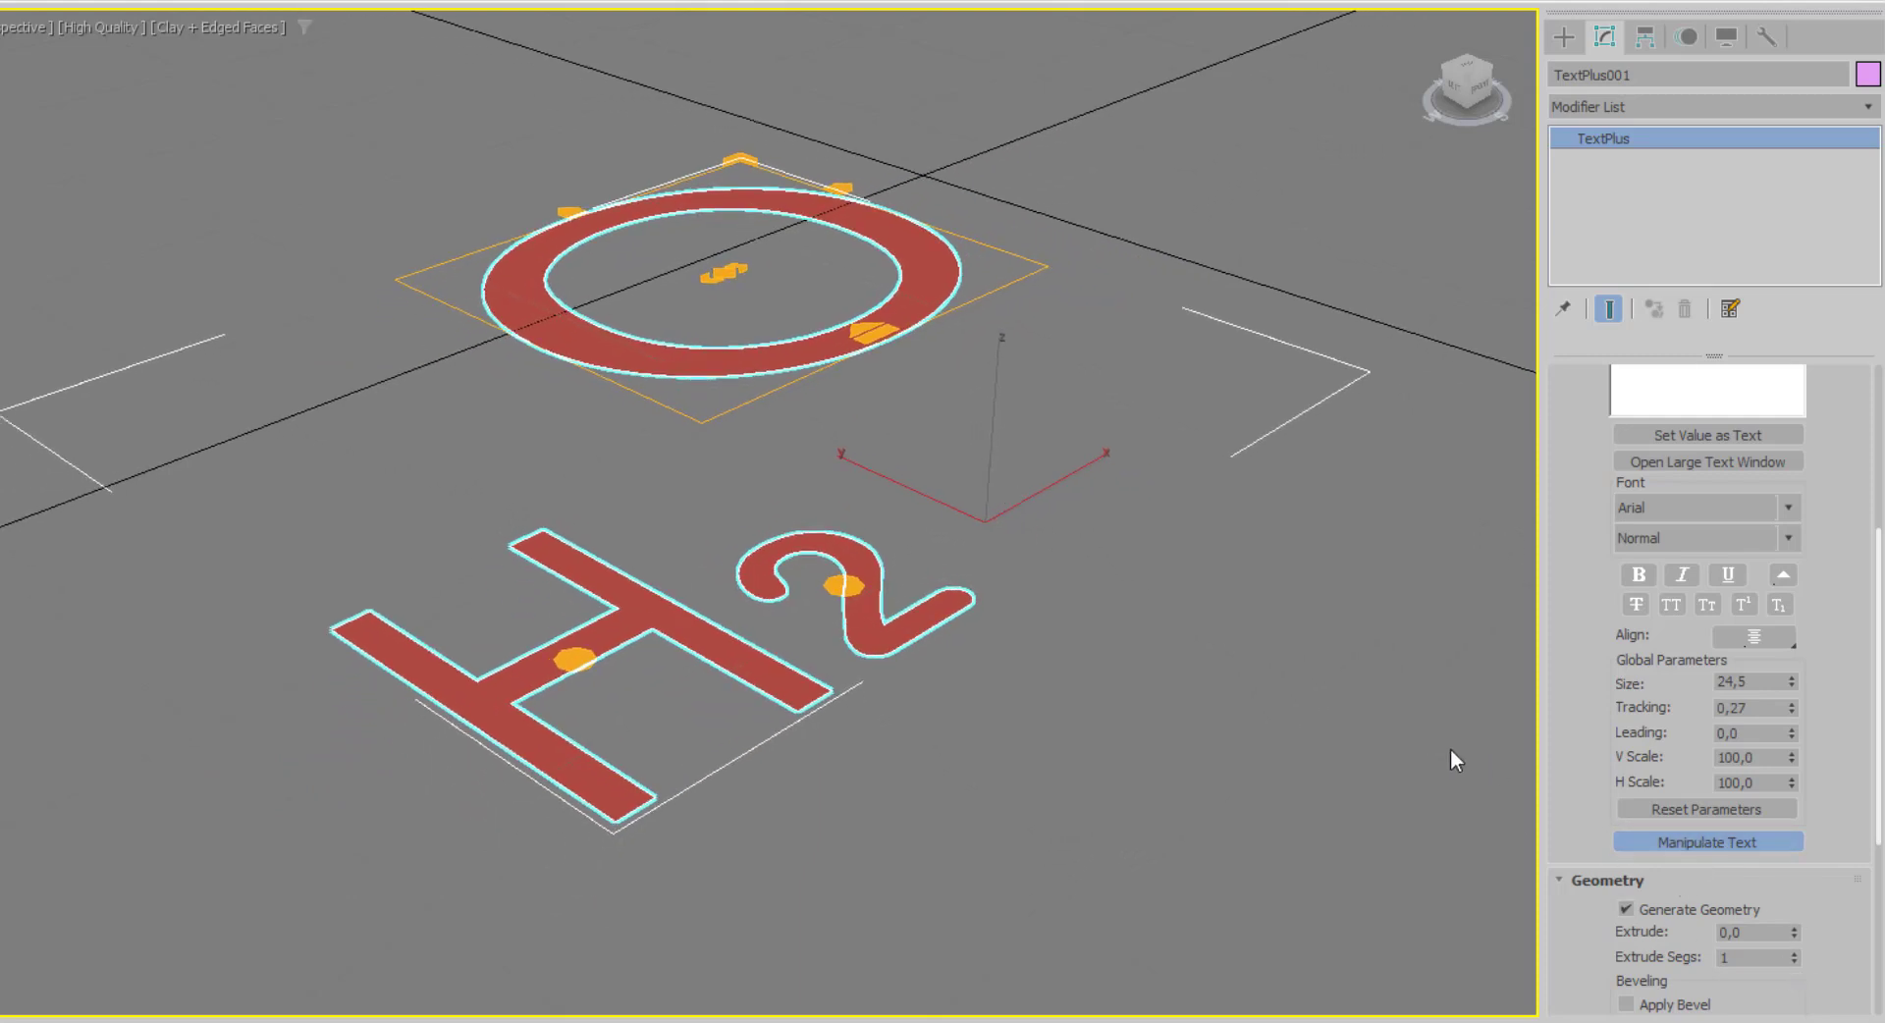
scroll(1381, 713, "down", 4)
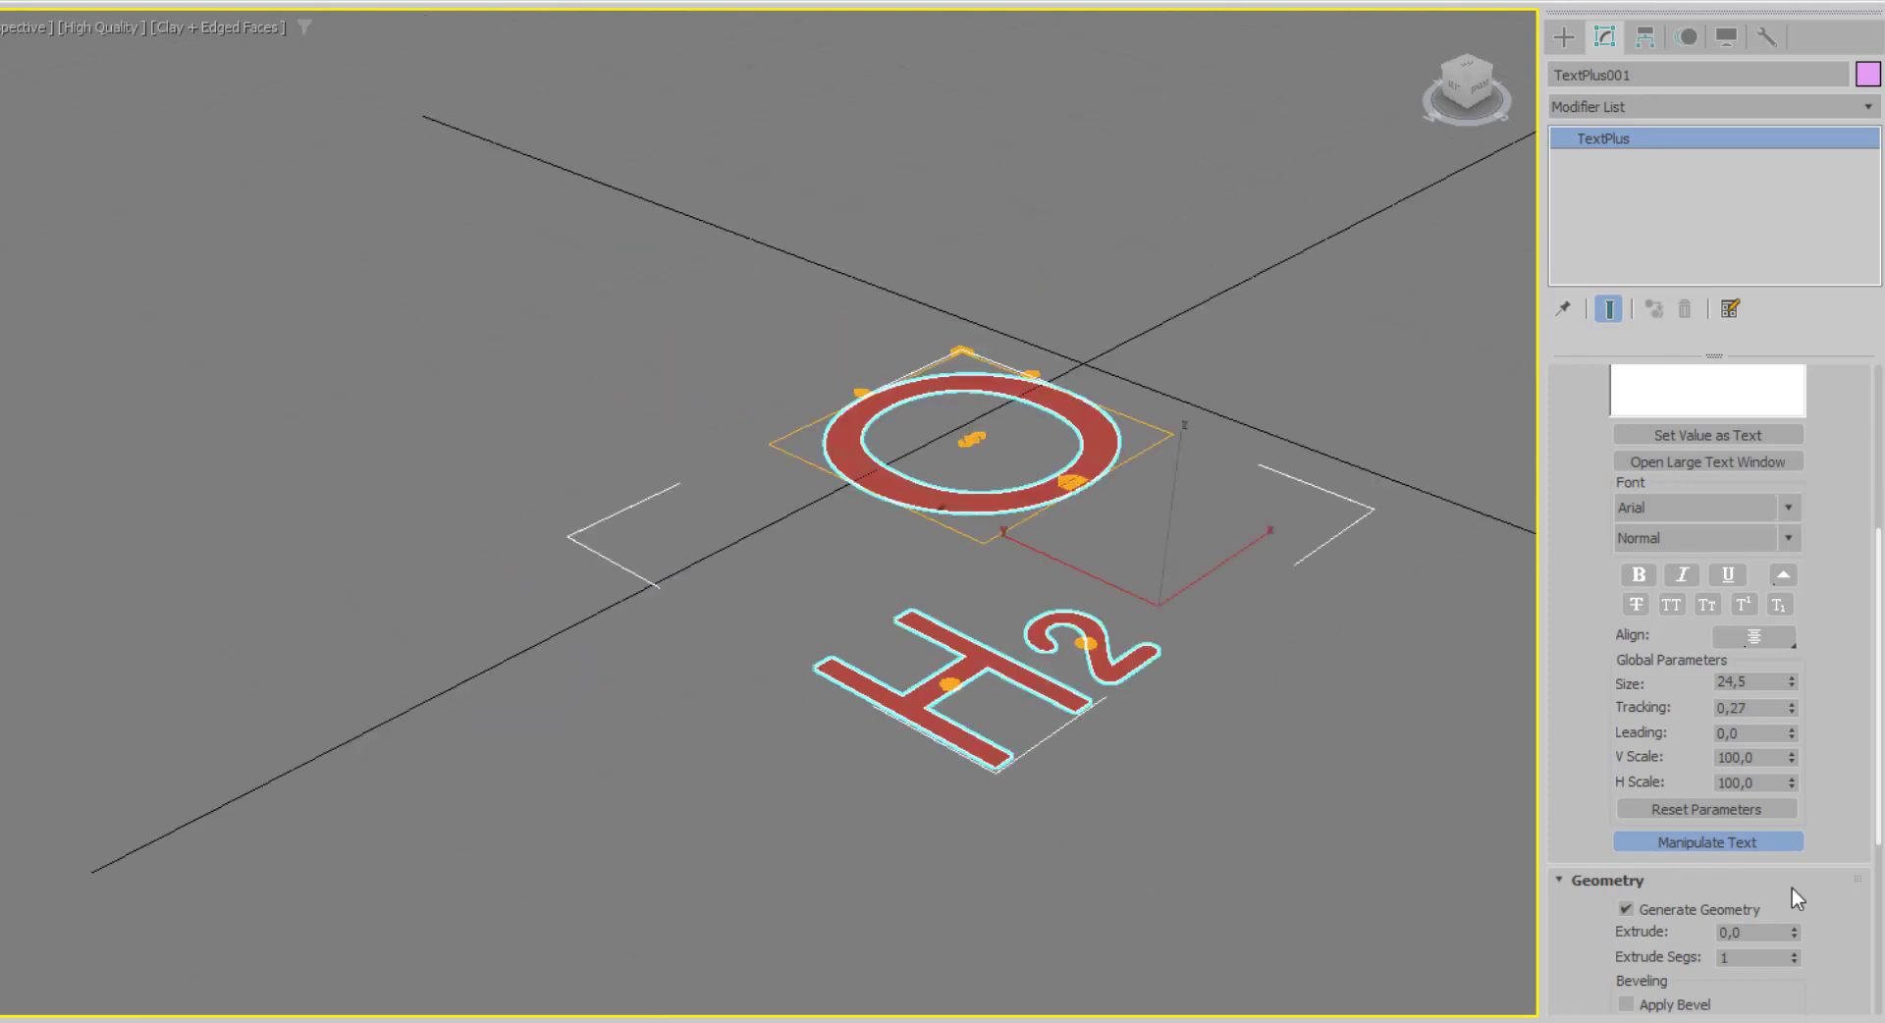
Turn off Manipulate Text, then set Extrude to 10 and Extrude Segs to 6.
left_click(1669, 845)
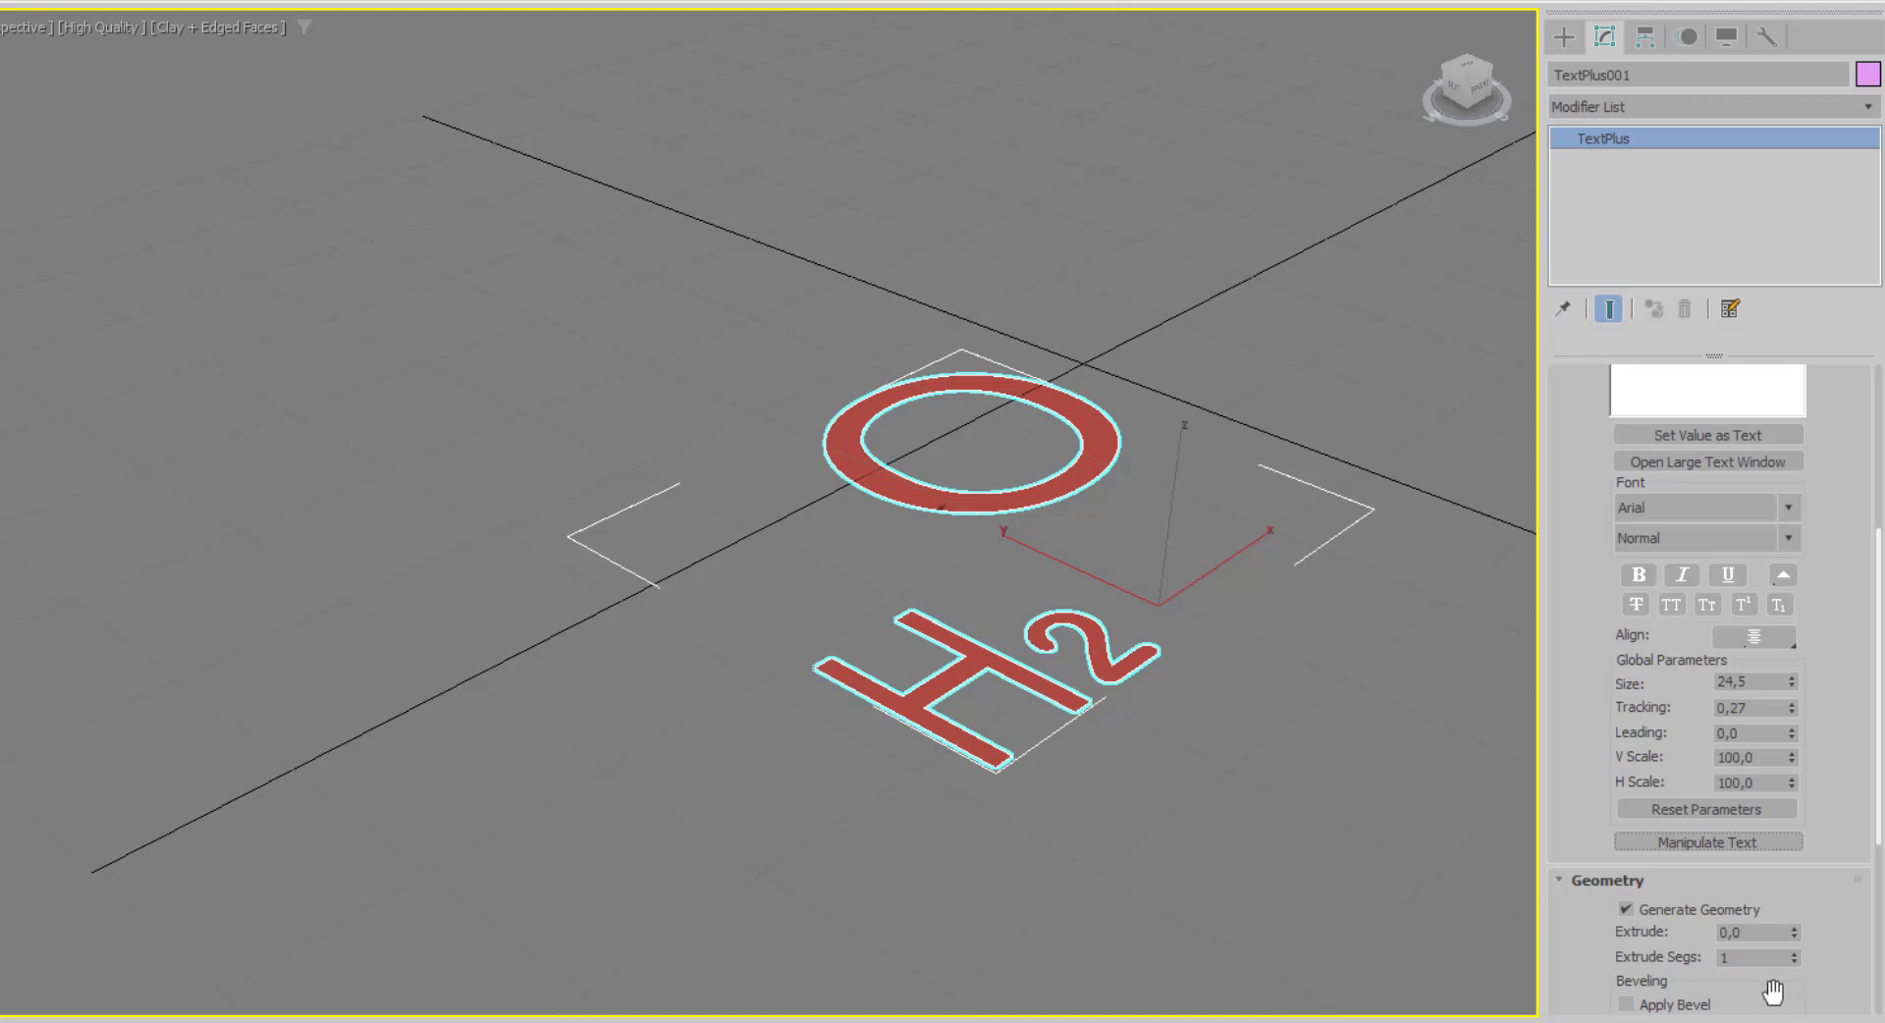
scroll(1771, 1002, "down", 1)
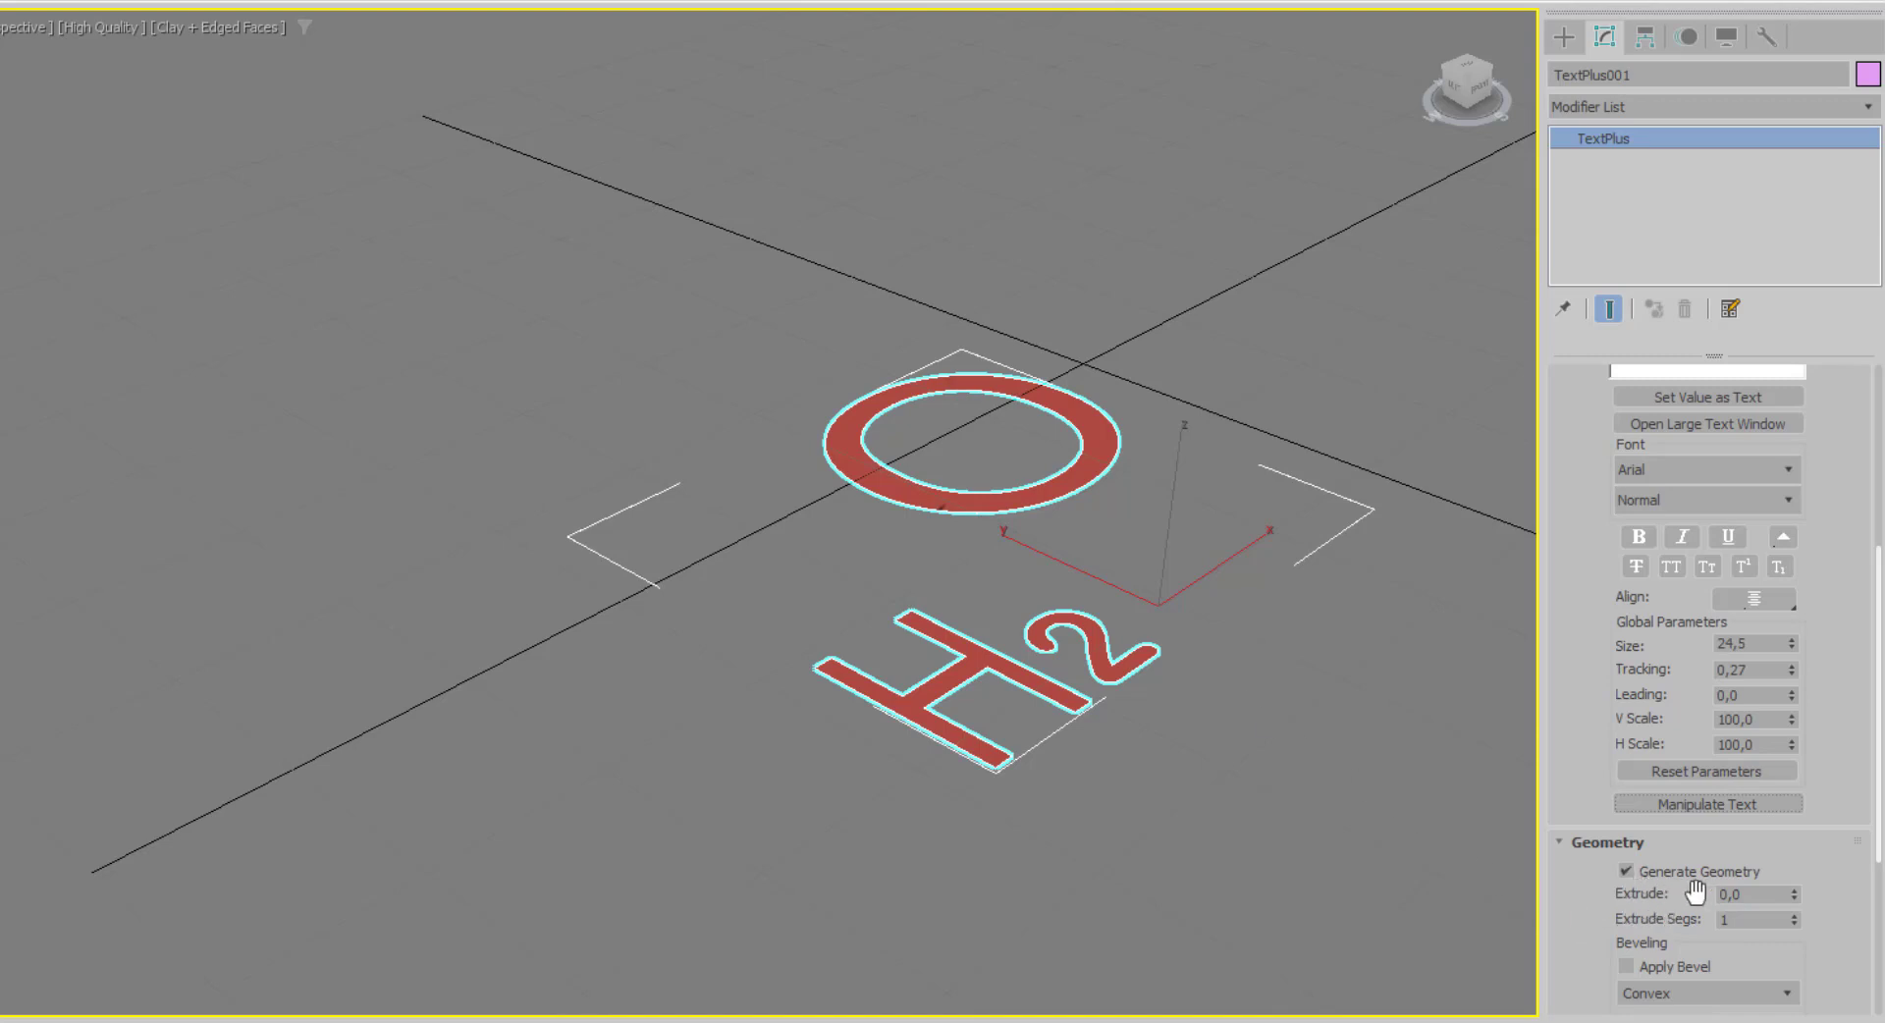
left_click_drag(1794, 892, 1794, 805)
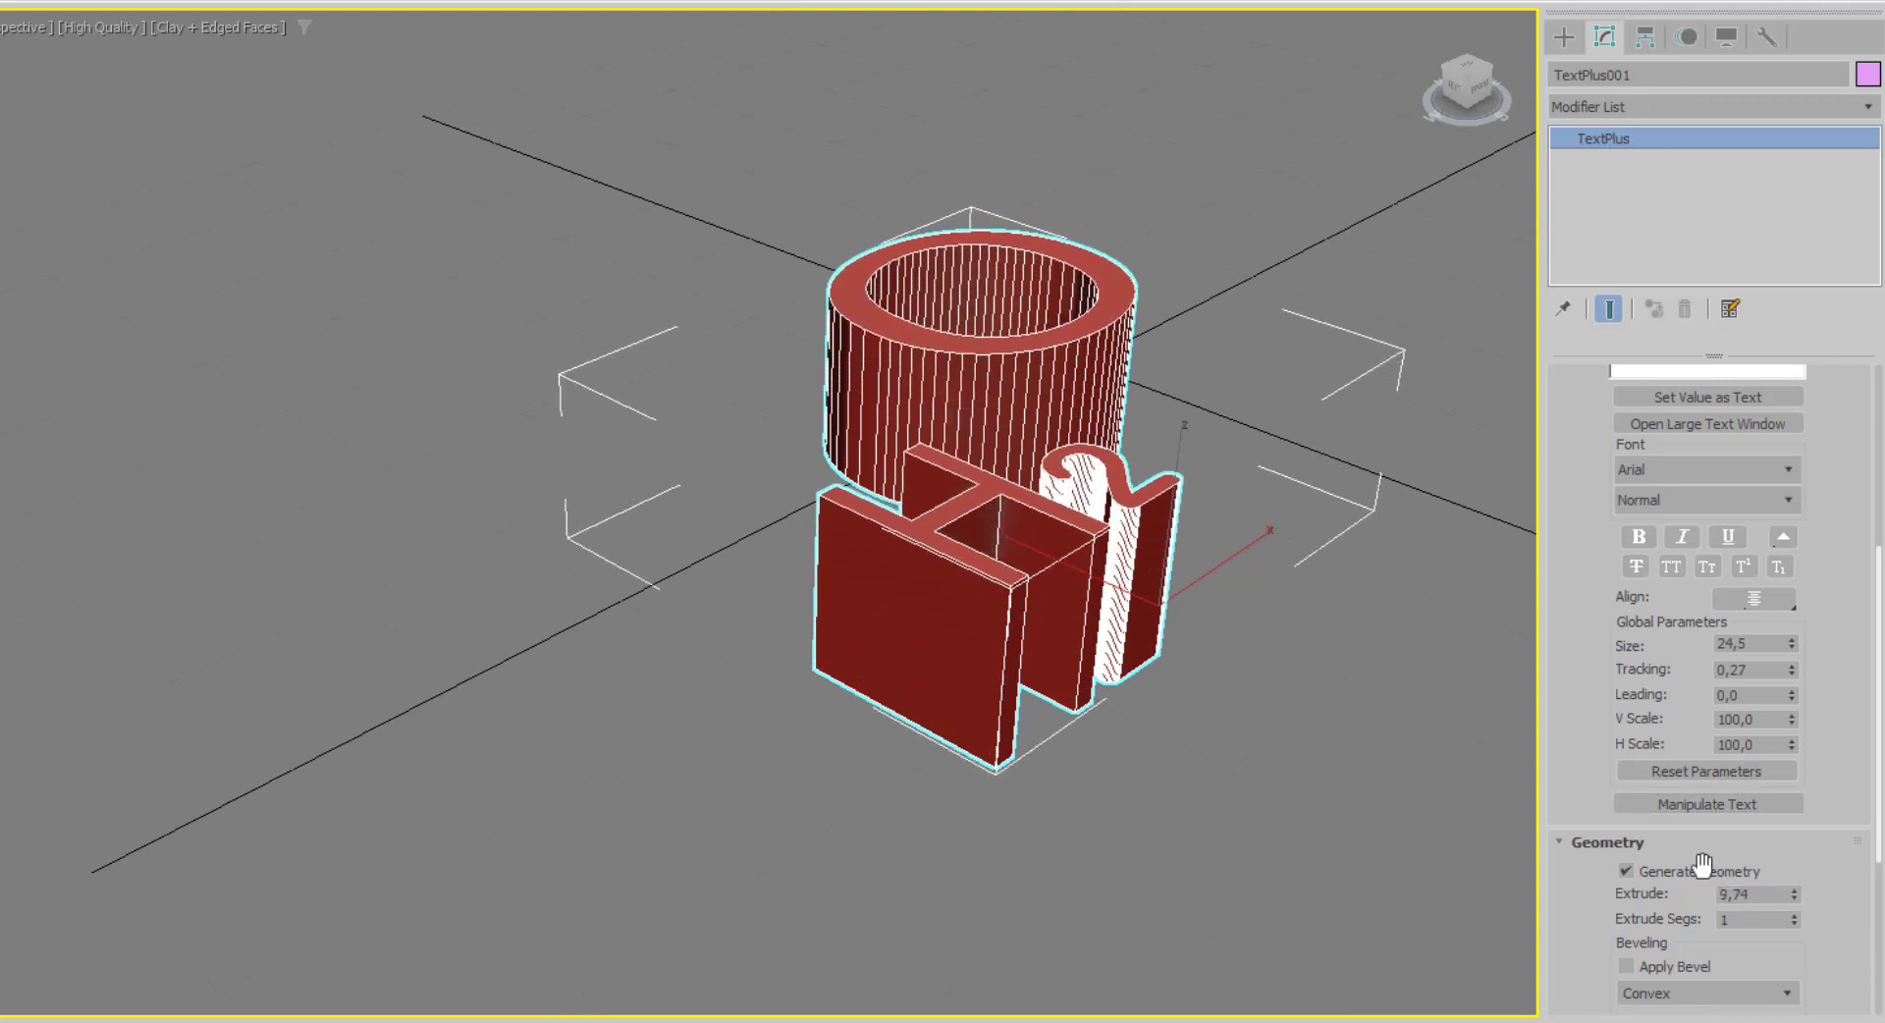
double_click(1757, 891)
type("10")
key("Return")
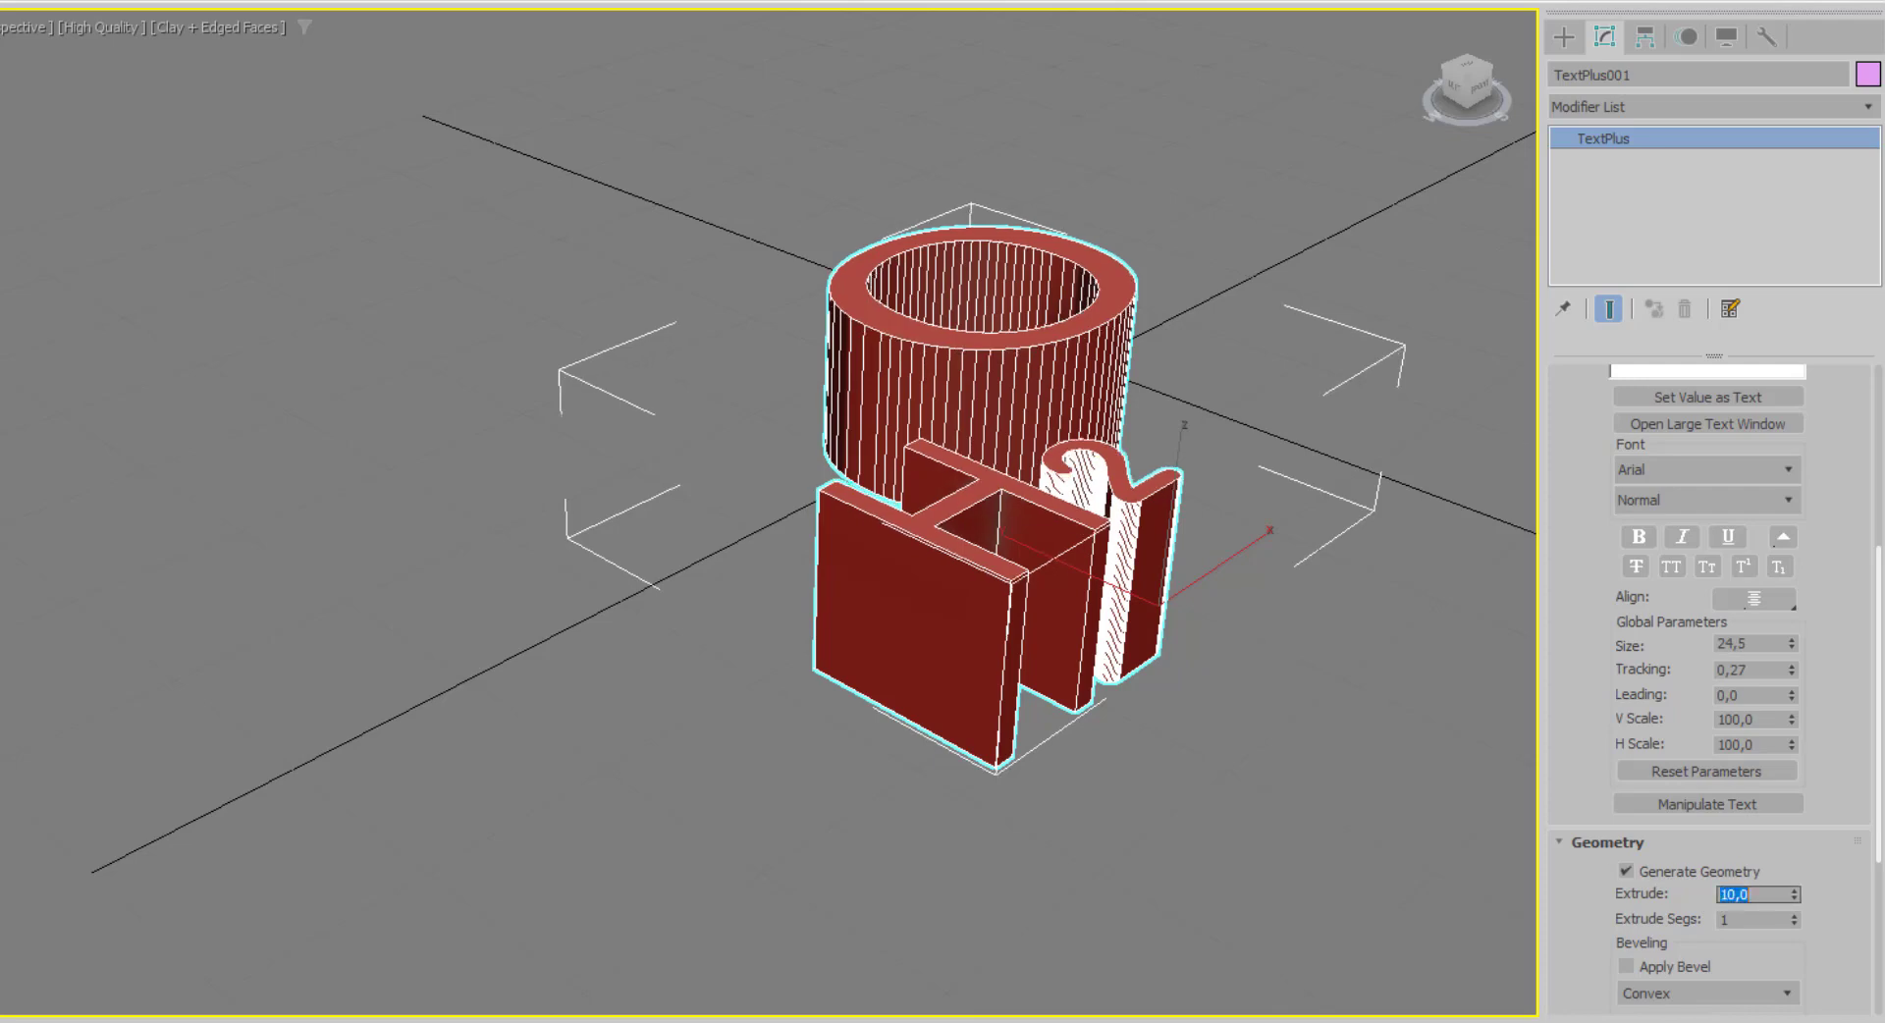
scroll(965, 641, "up", 2)
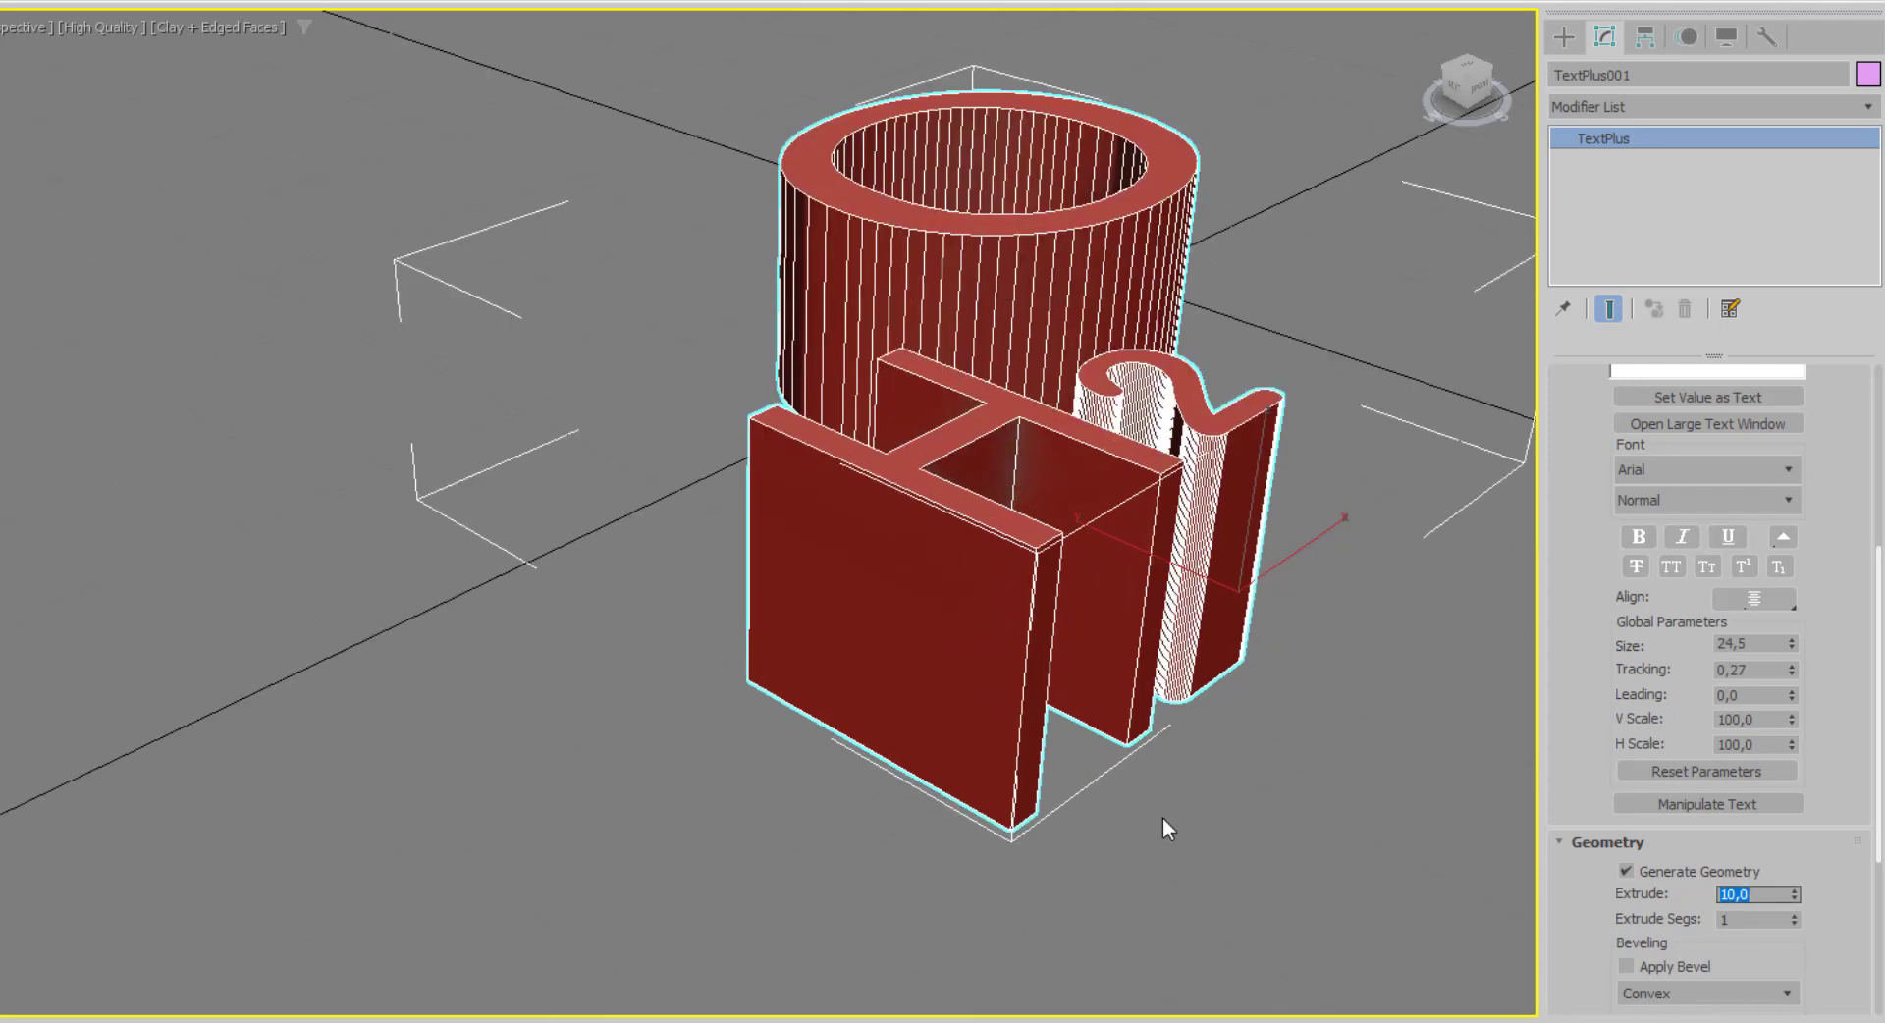
left_click(1796, 915)
left_click(1796, 915)
left_click(1796, 915)
left_click(1796, 915)
left_click(1796, 915)
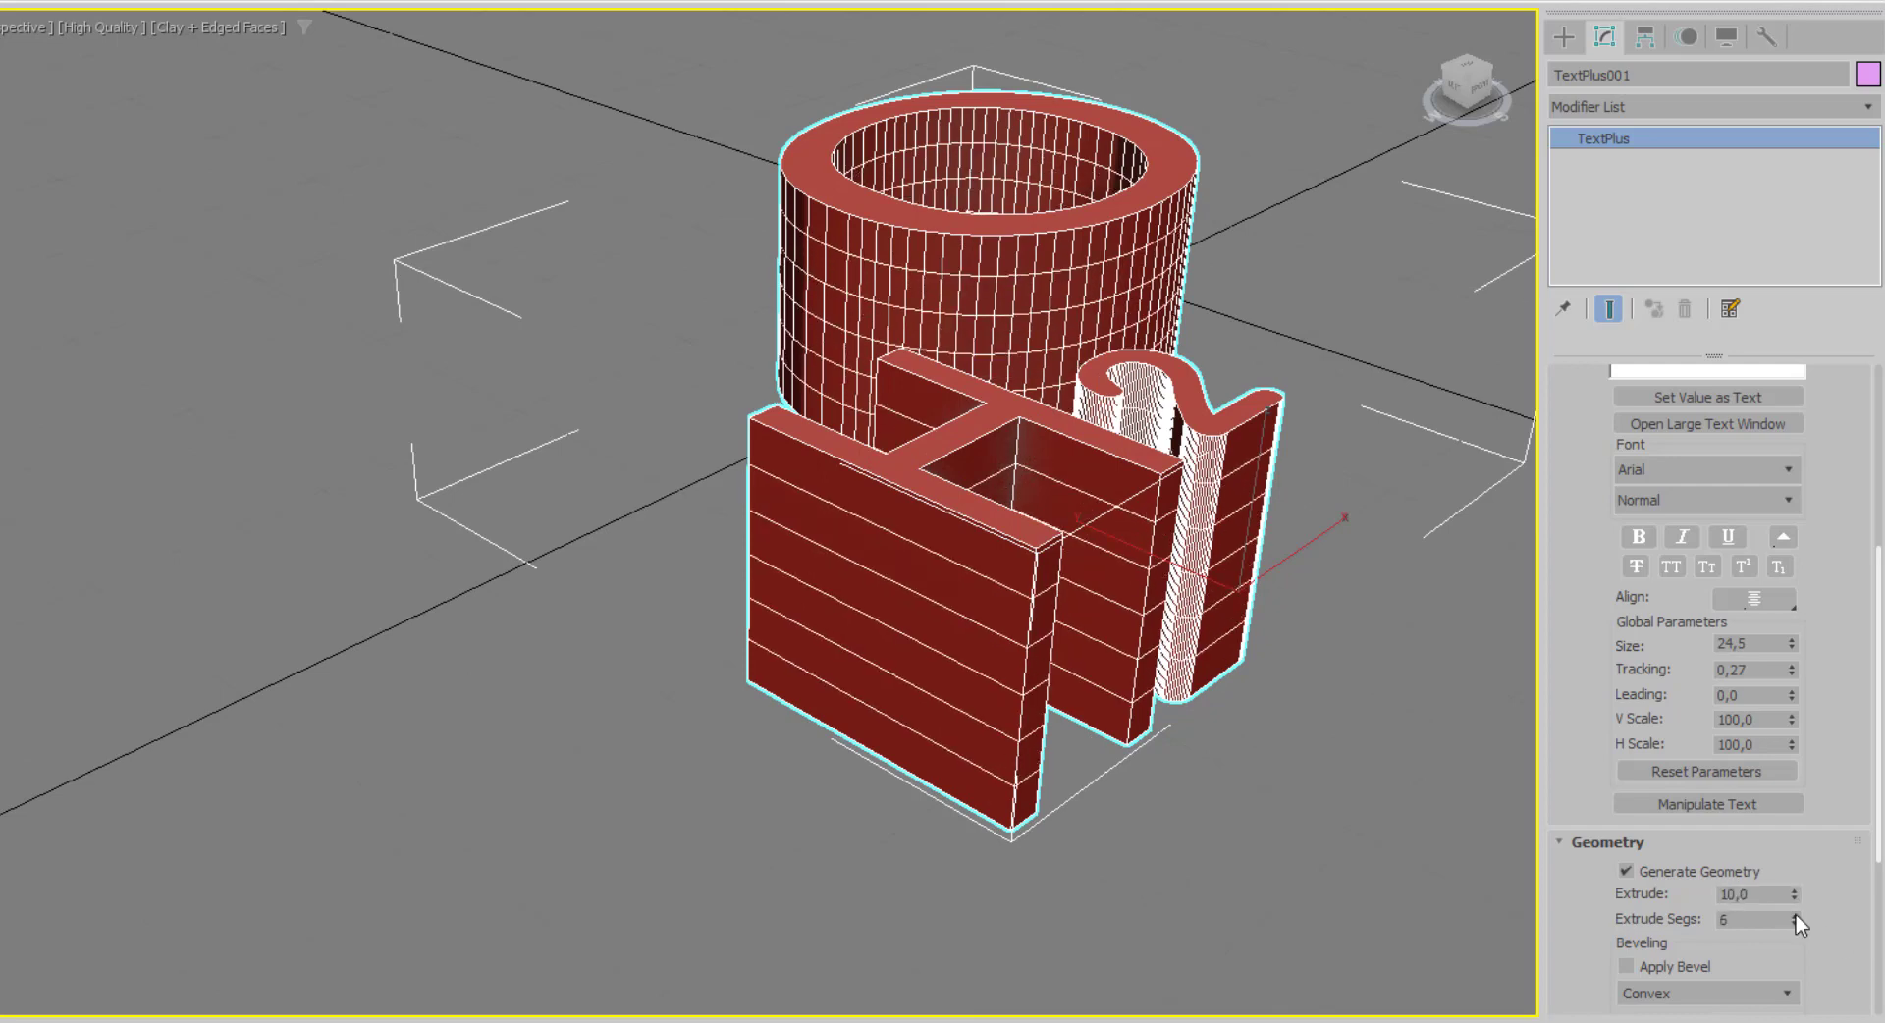
mouse_move(1170, 892)
middle_mouse_down()
mouse_move(1145, 893)
mouse_move(1129, 958)
middle_mouse_up()
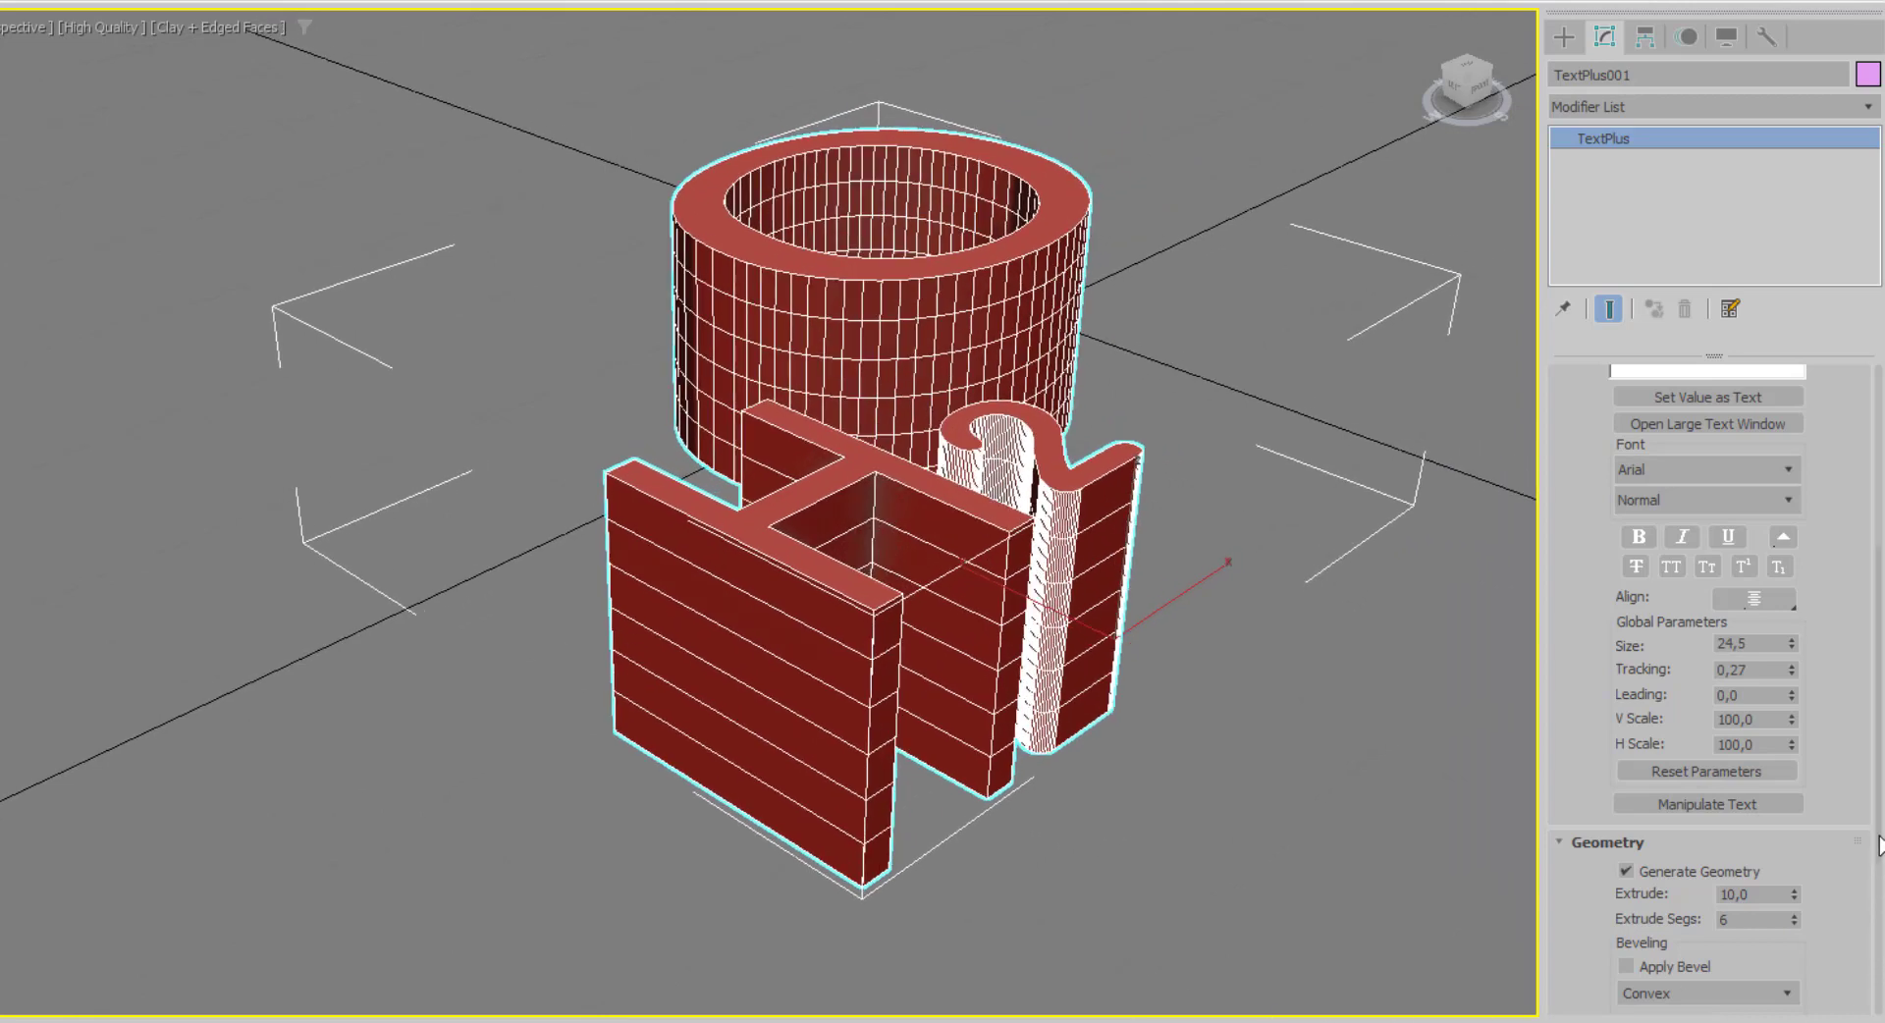
Enable beveling and, after trying Engrave and Half Circle, choose the Ogee shape.
scroll(1881, 850, "down", 5)
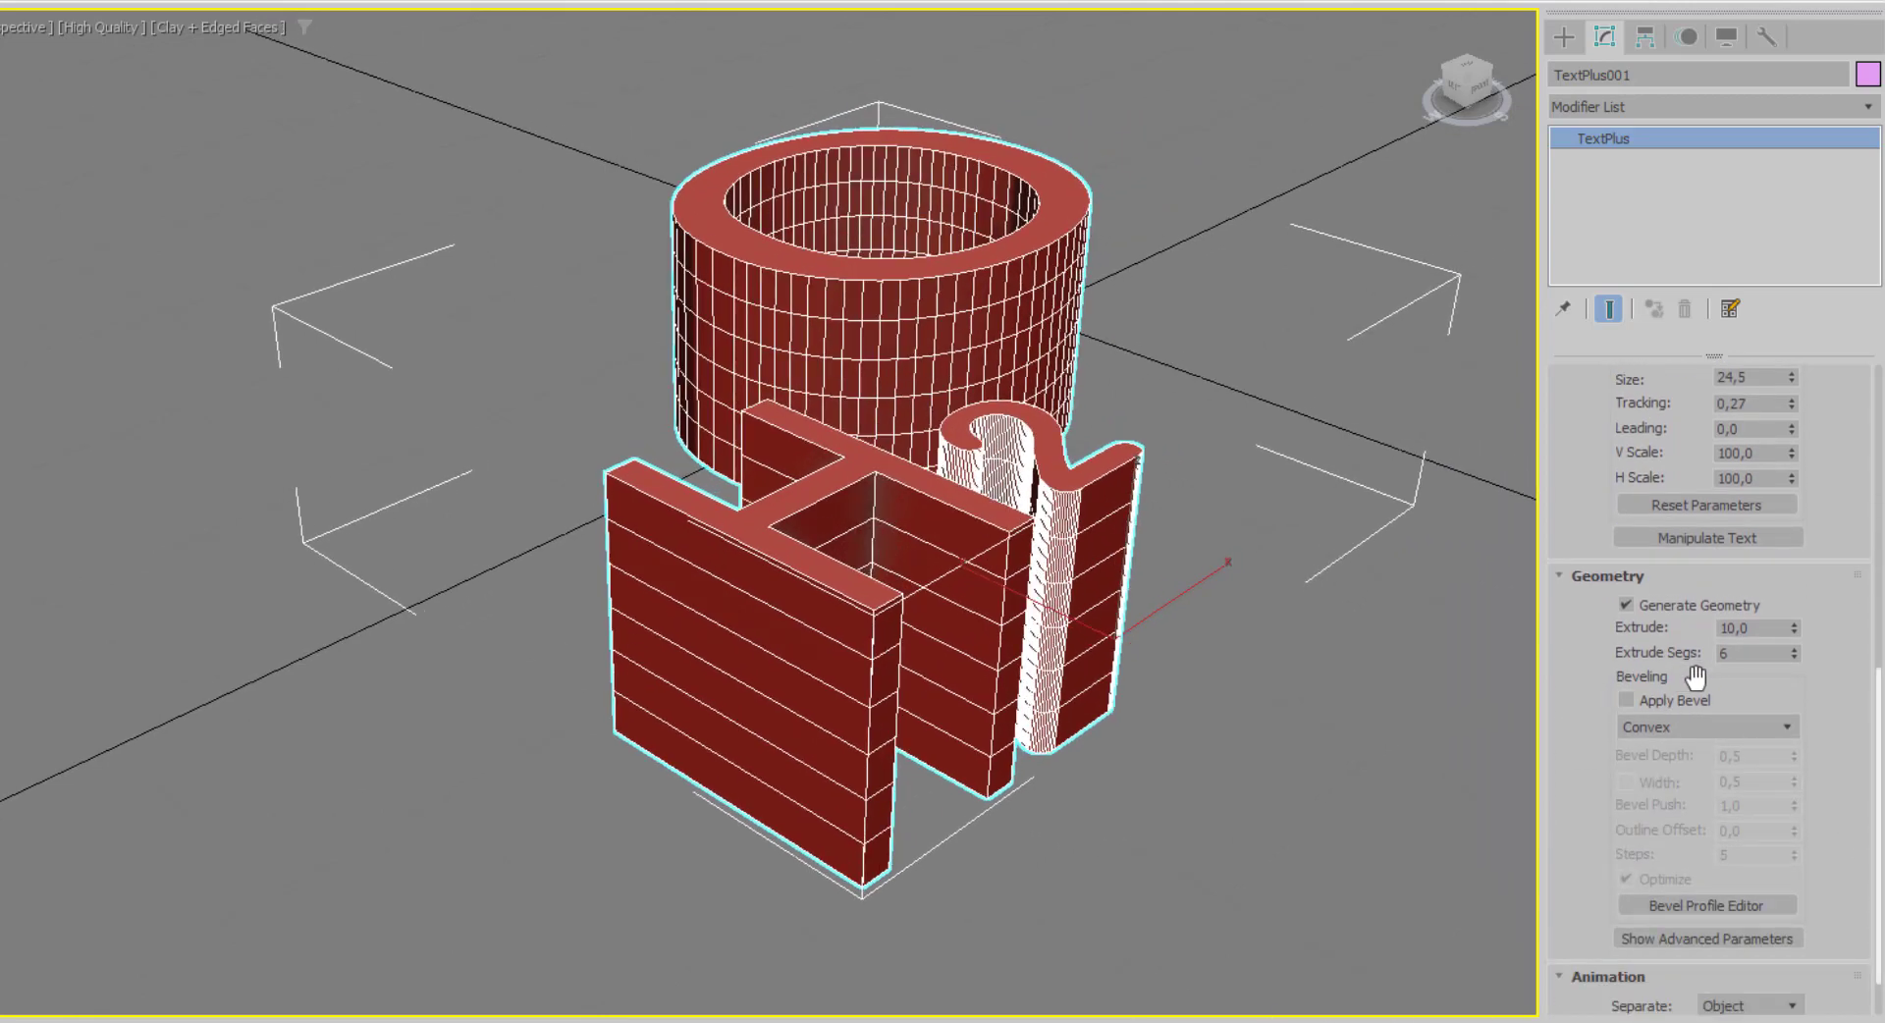
left_click(1628, 700)
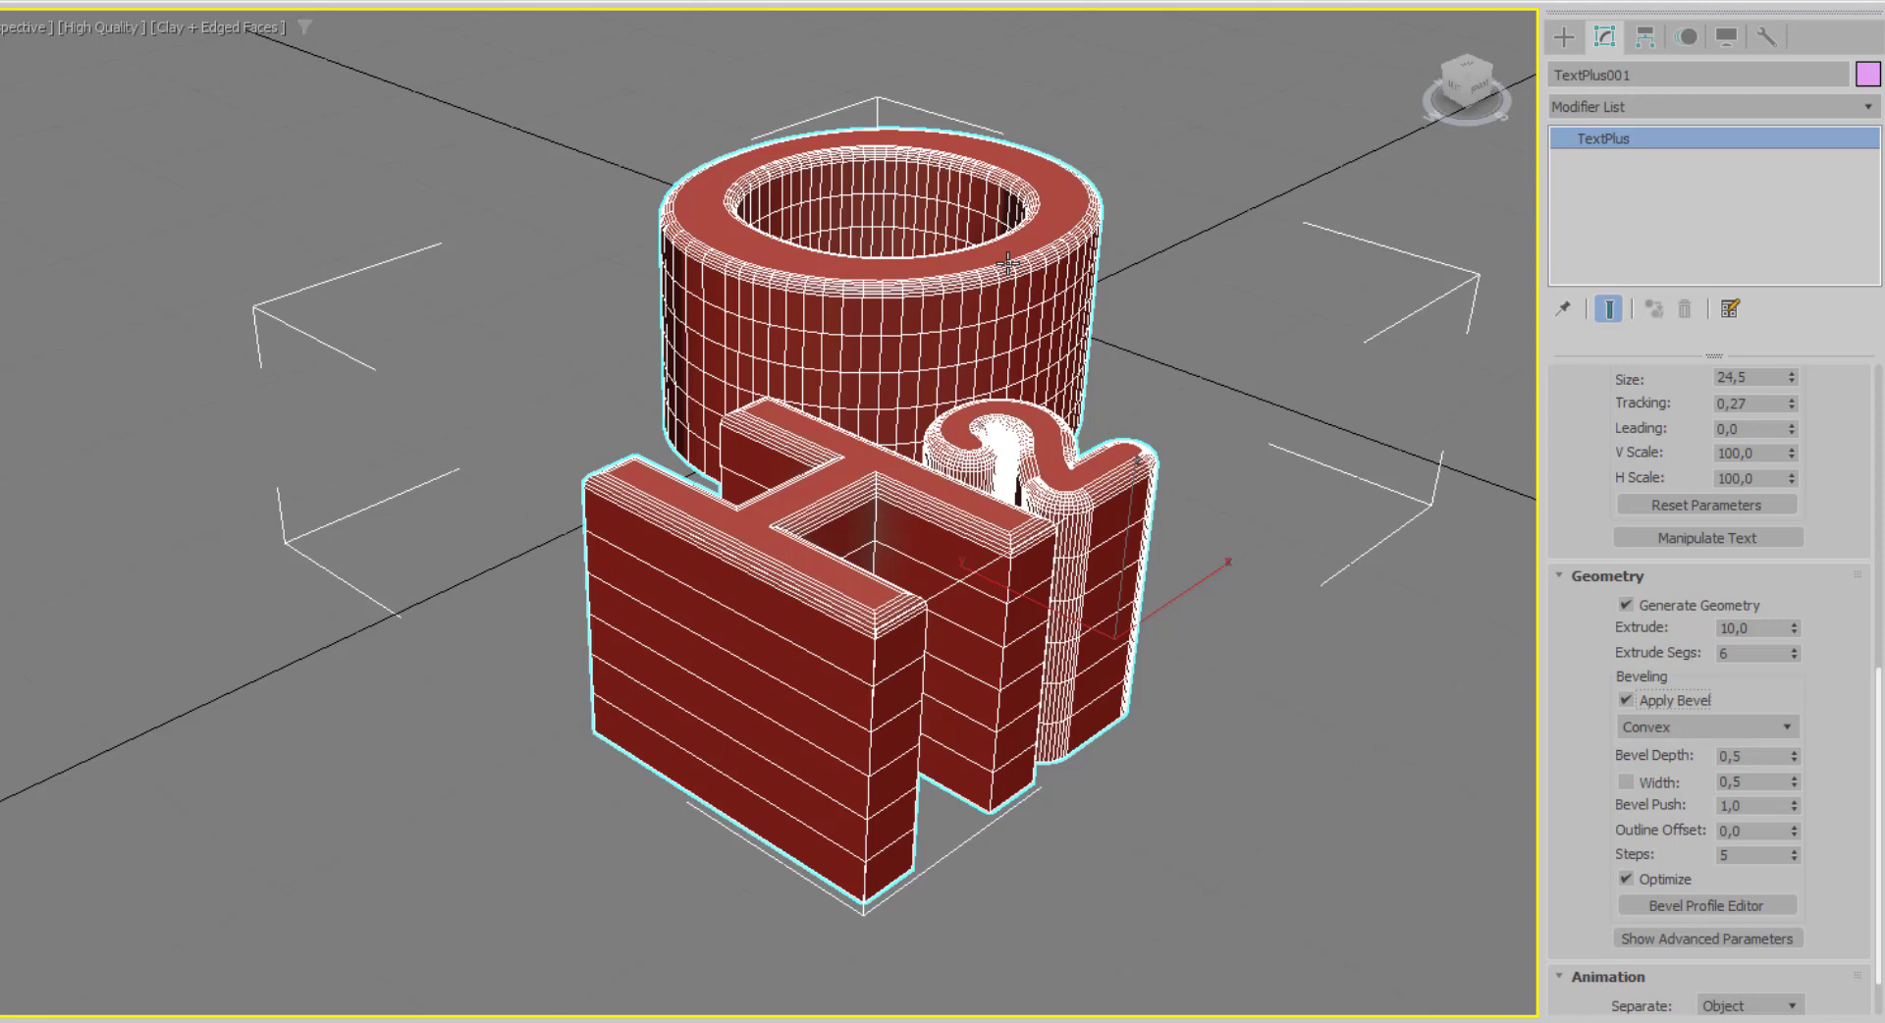
left_click(1728, 727)
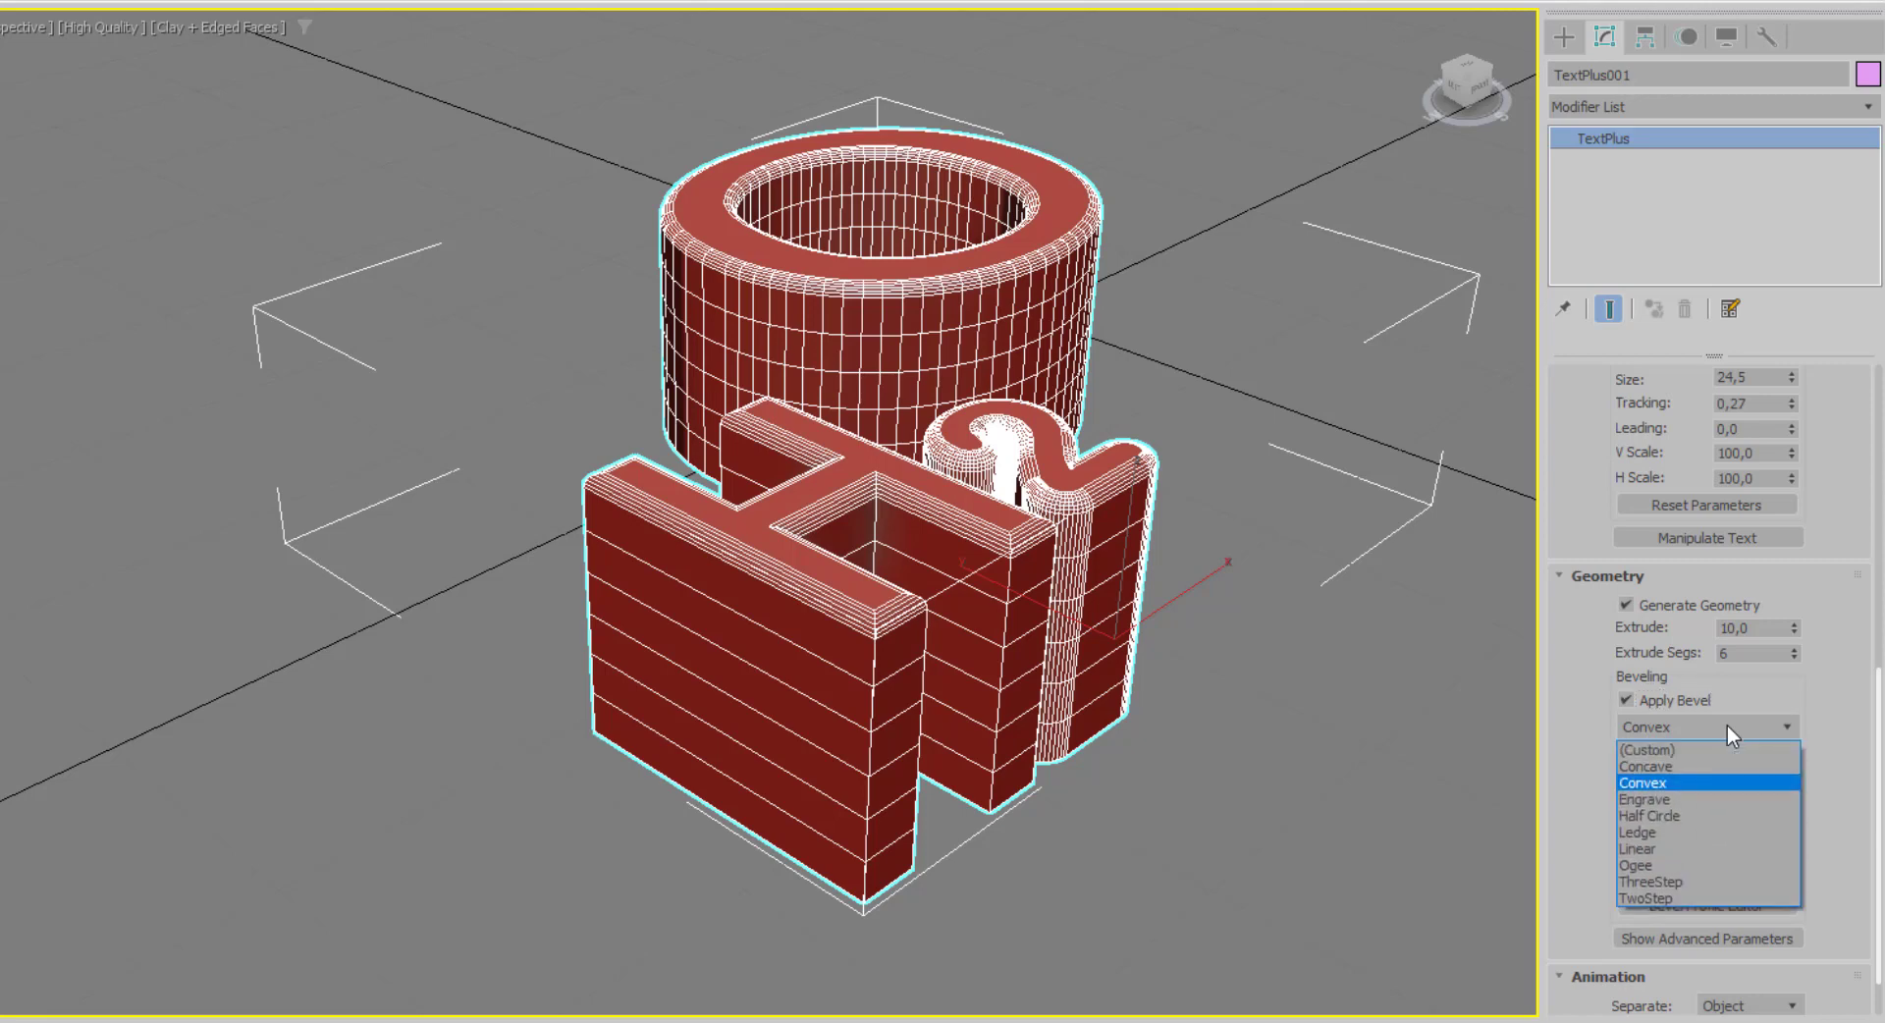
left_click(1636, 798)
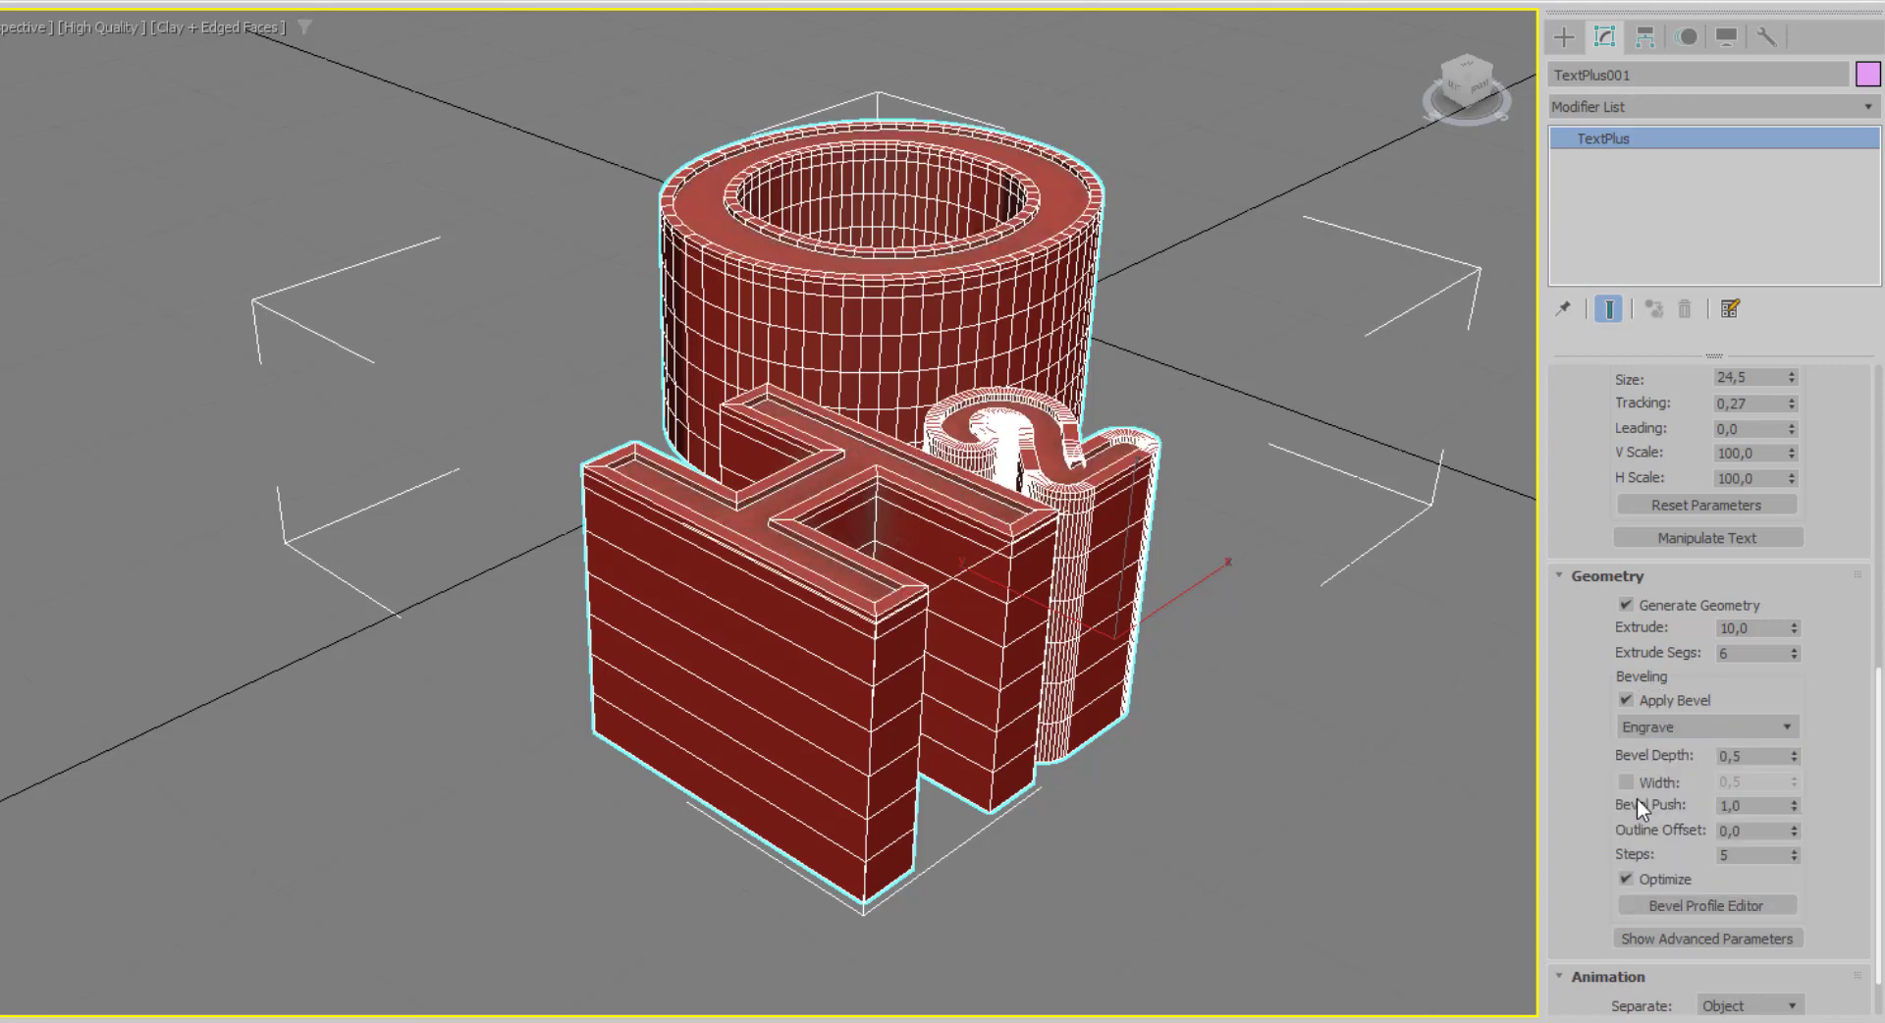
left_click(1714, 727)
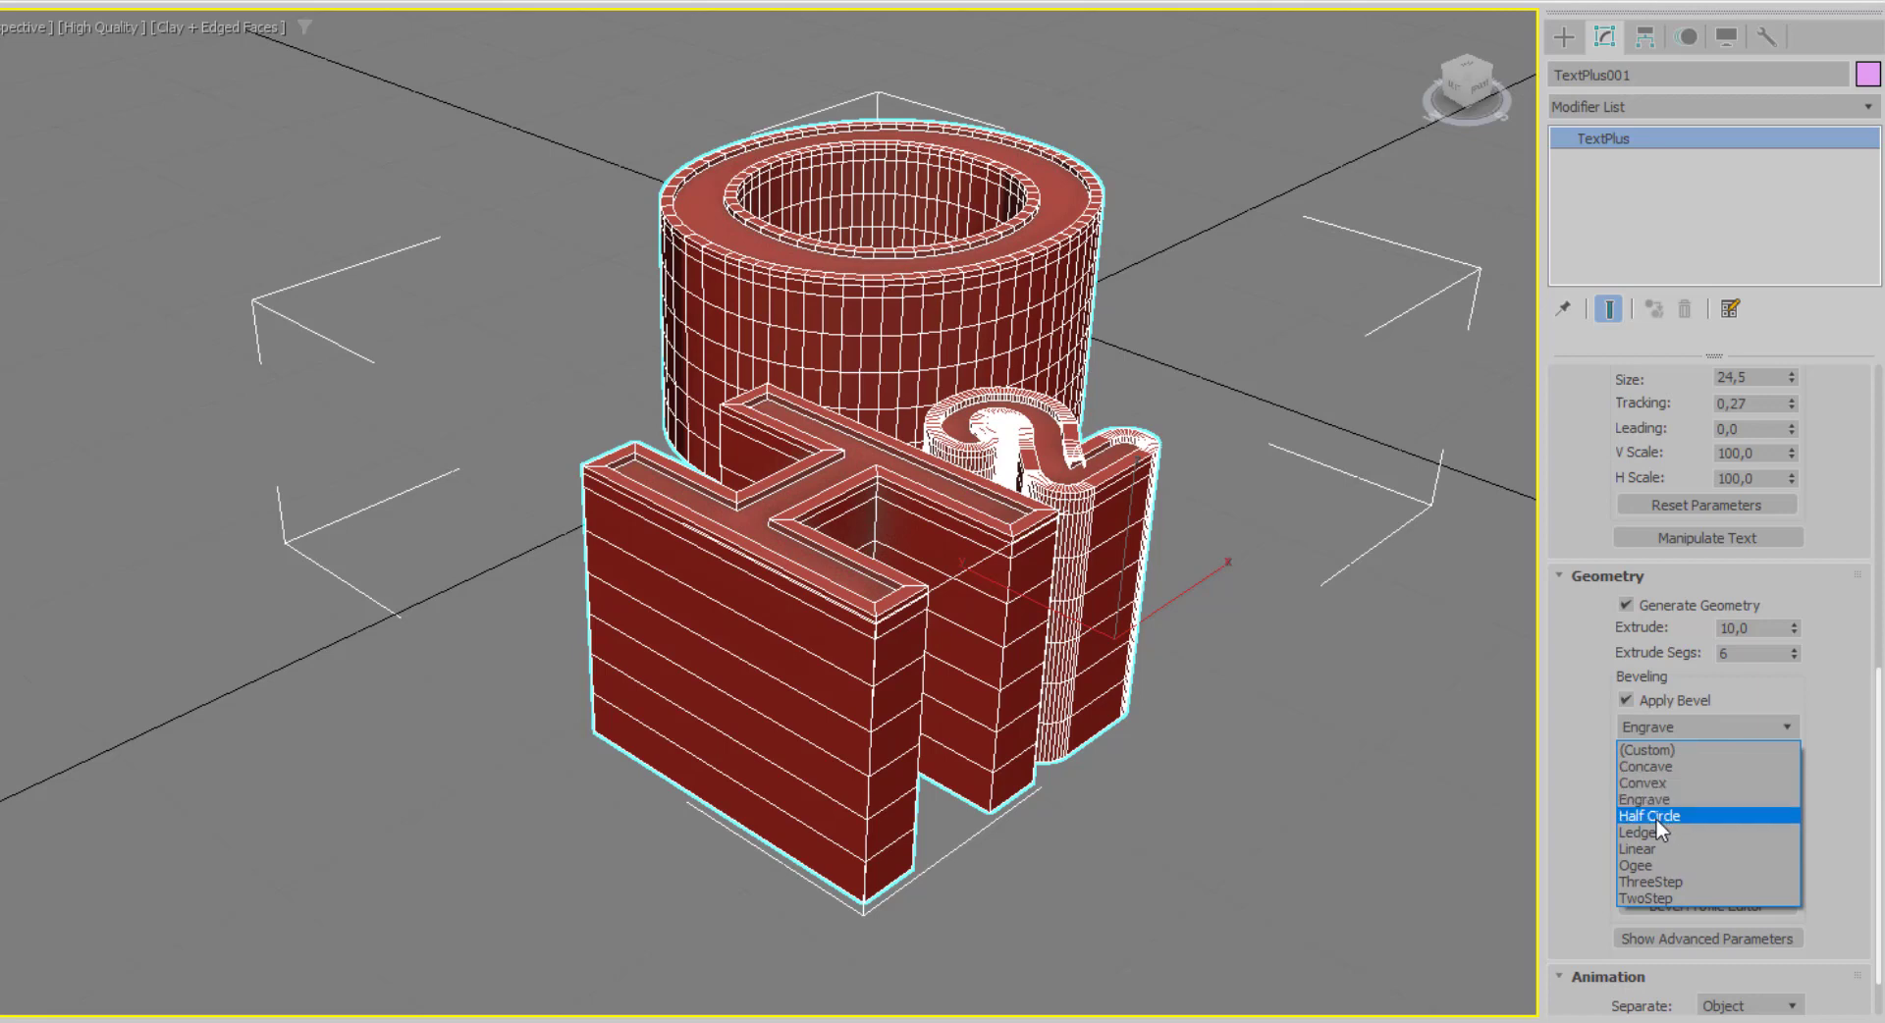
left_click(1655, 815)
left_click(1701, 728)
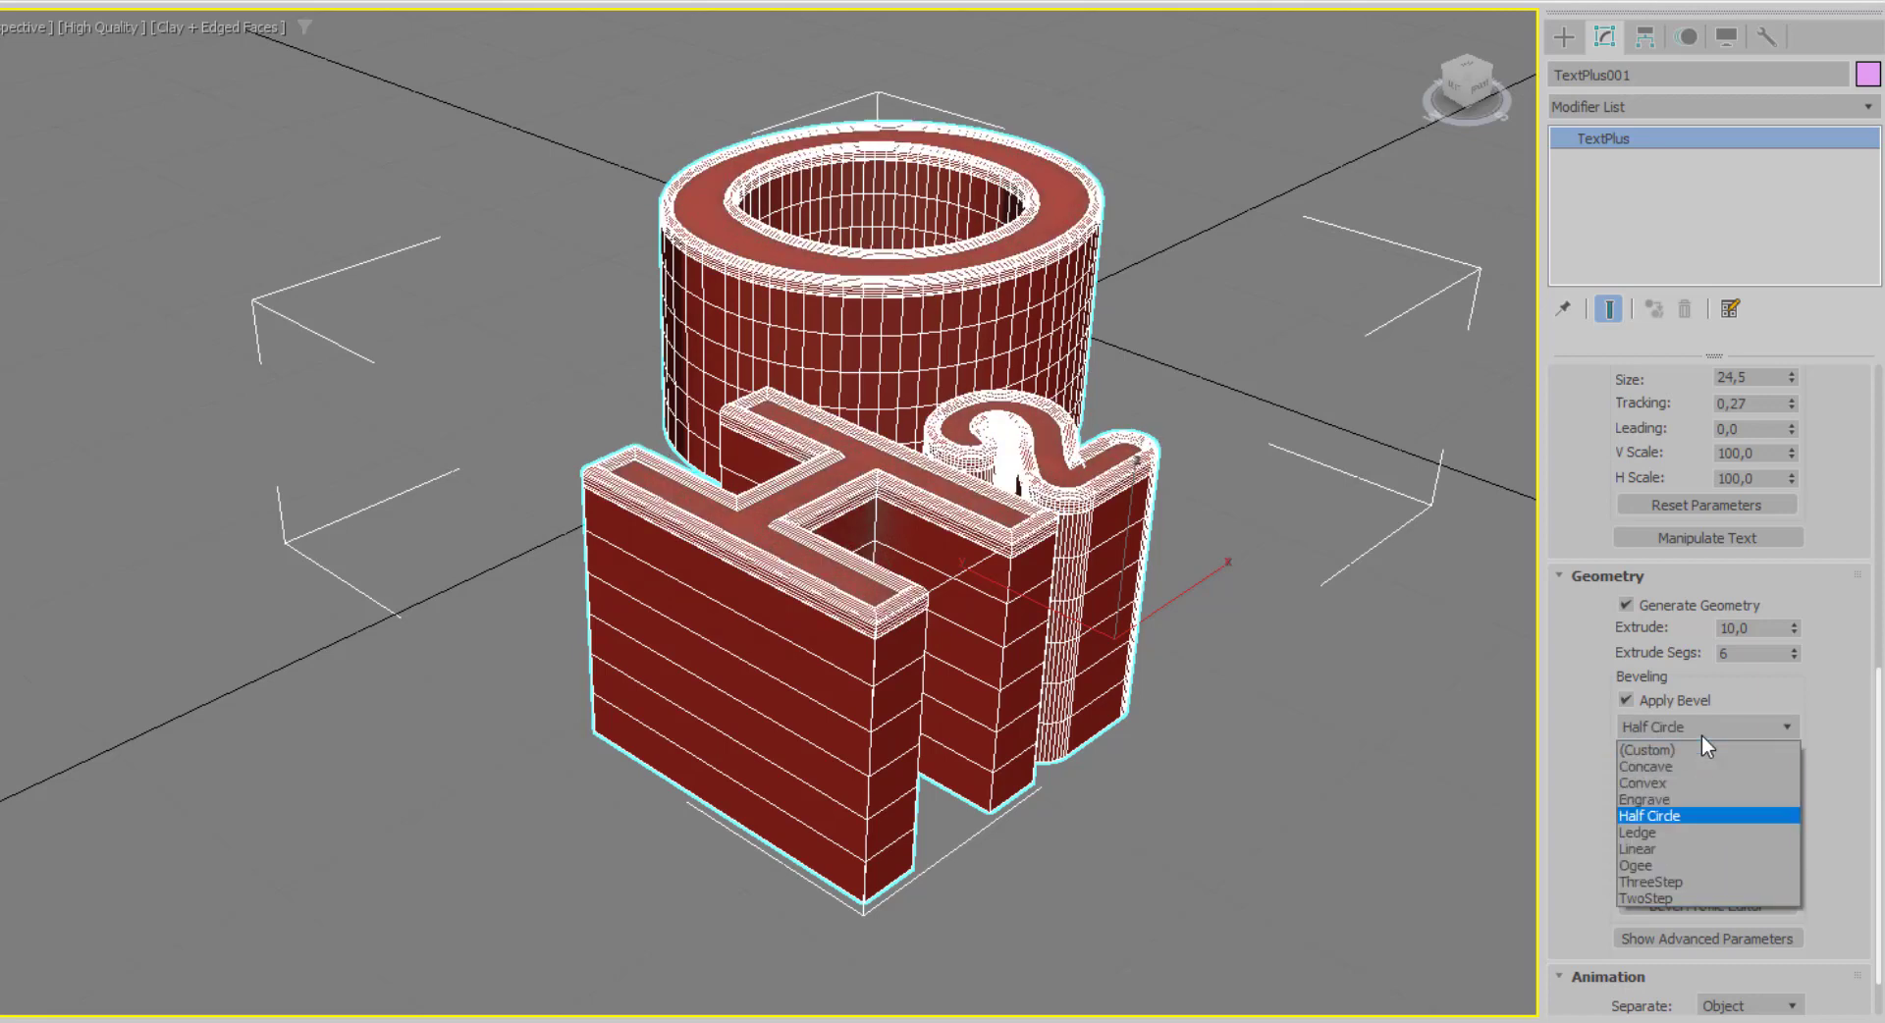
left_click(1660, 864)
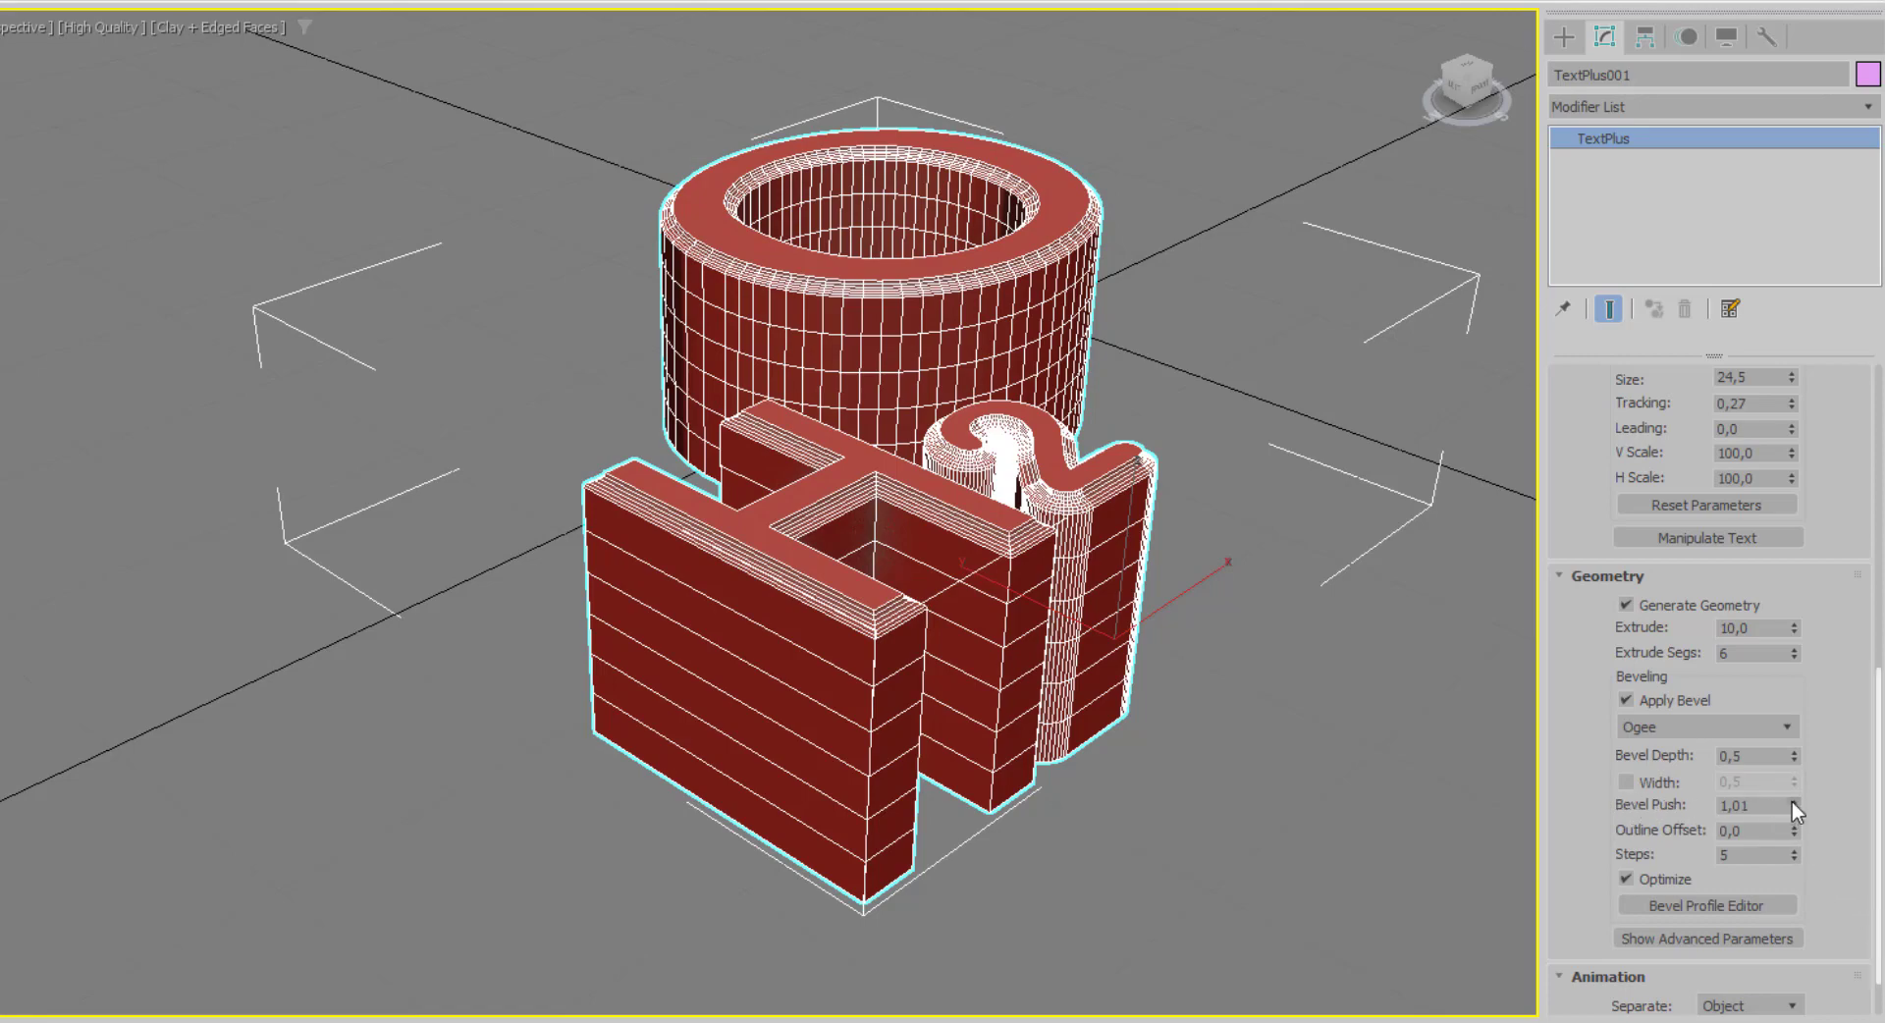
Raise Bevel Depth to 1,18 and Bevel Push to 2,152.
left_click_drag(1793, 801, 1793, 766)
scroll(890, 306, "up", 8)
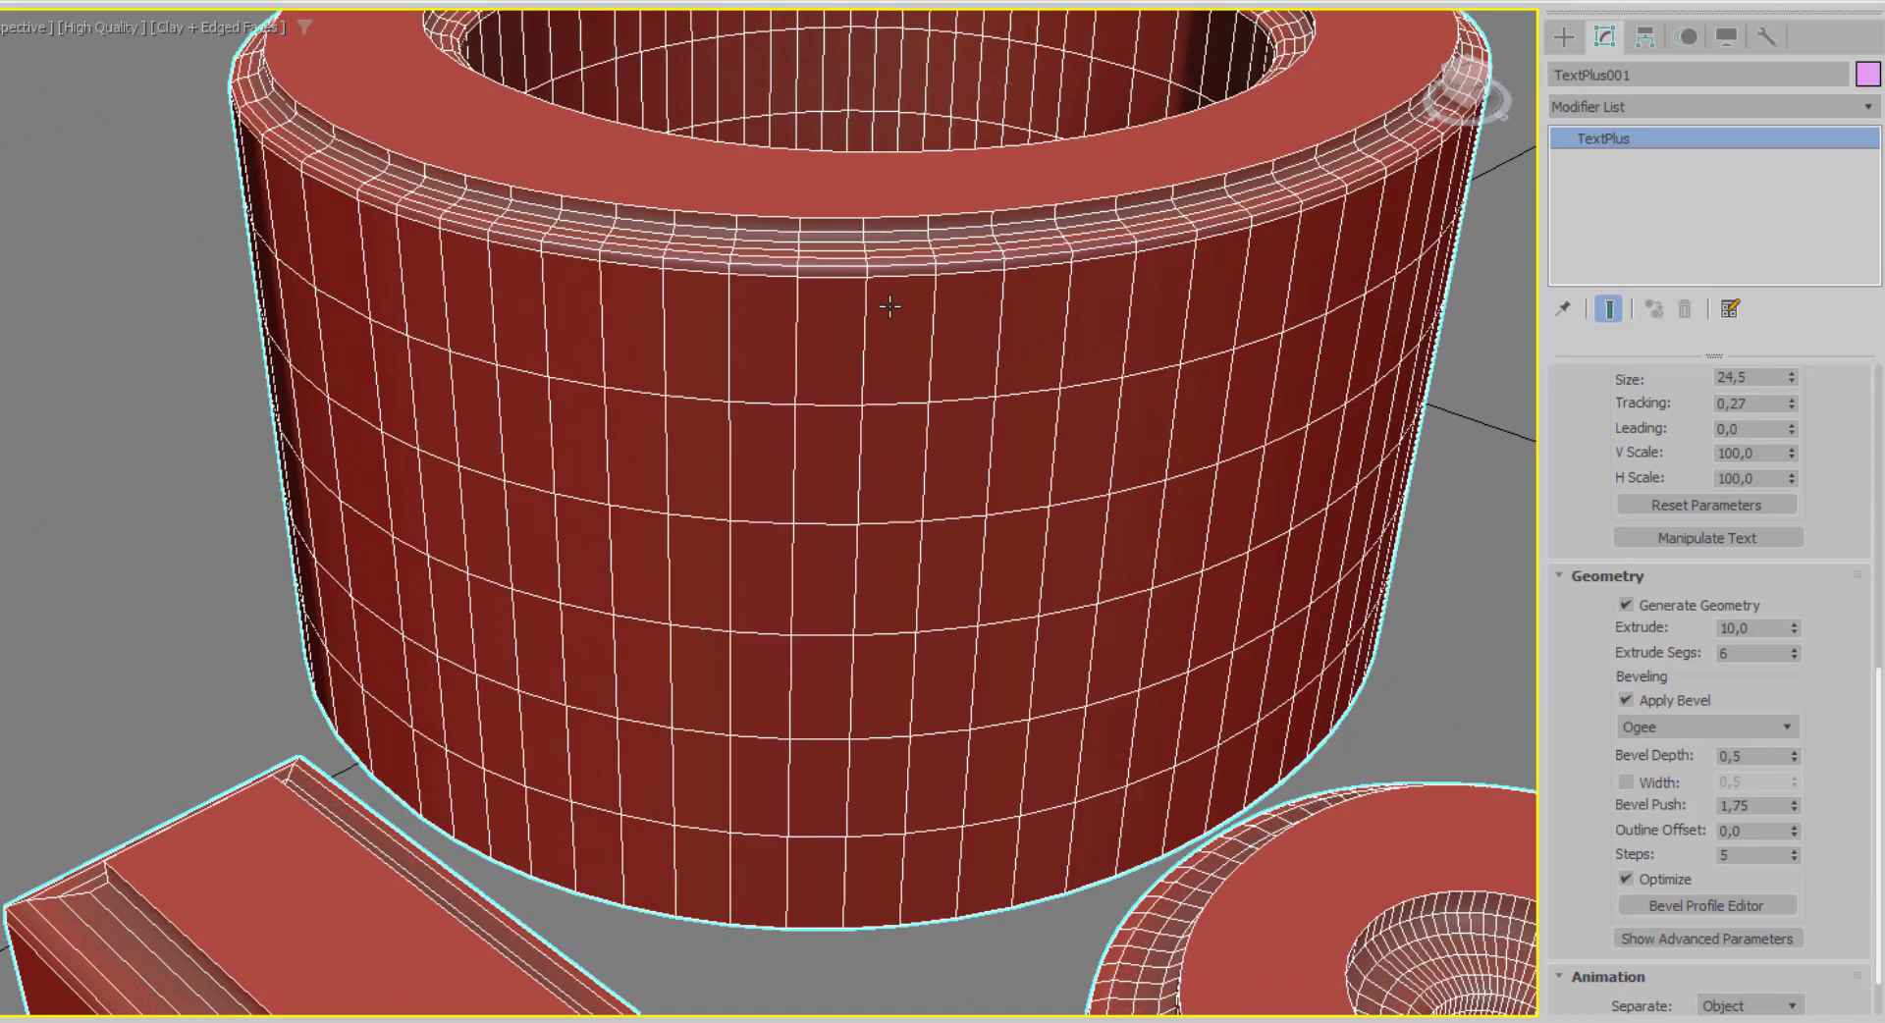
scroll(890, 306, "up", 5)
scroll(889, 306, "up", 4)
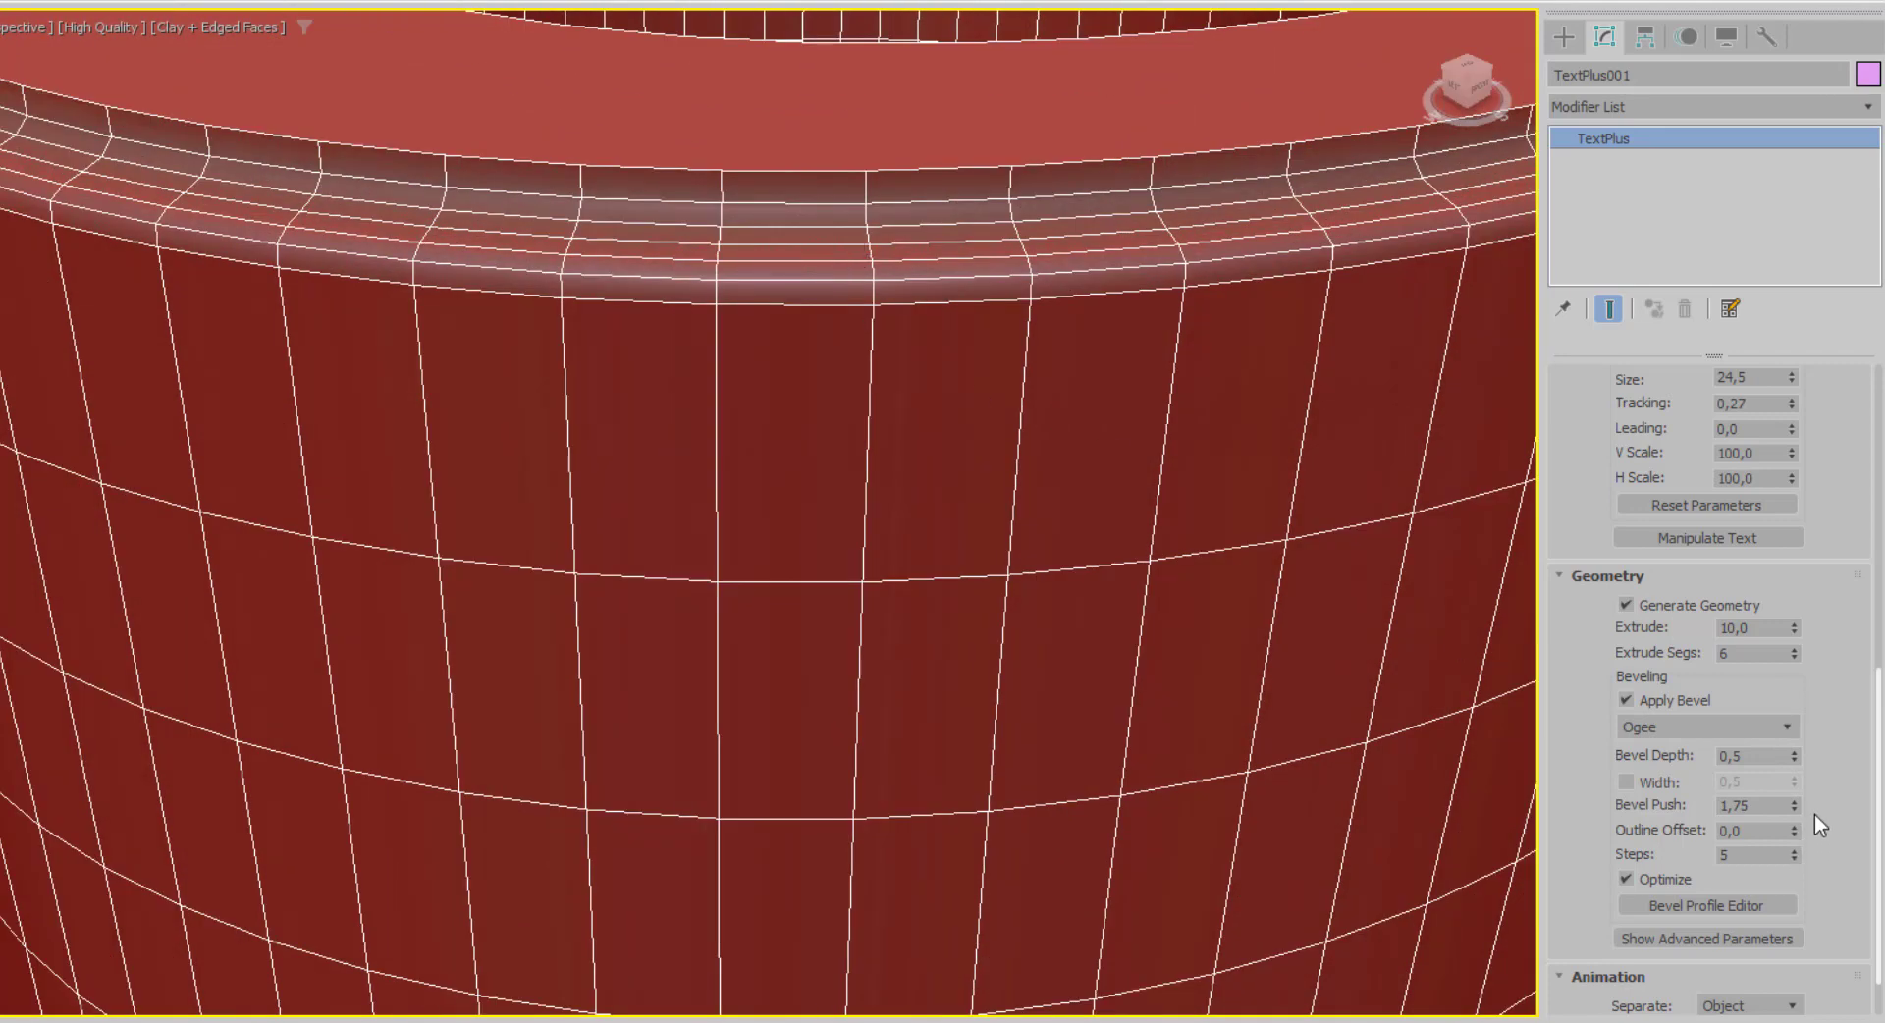
mouse_move(1793, 752)
left_mouse_down()
mouse_move(1808, 652)
mouse_move(1803, 707)
left_mouse_up()
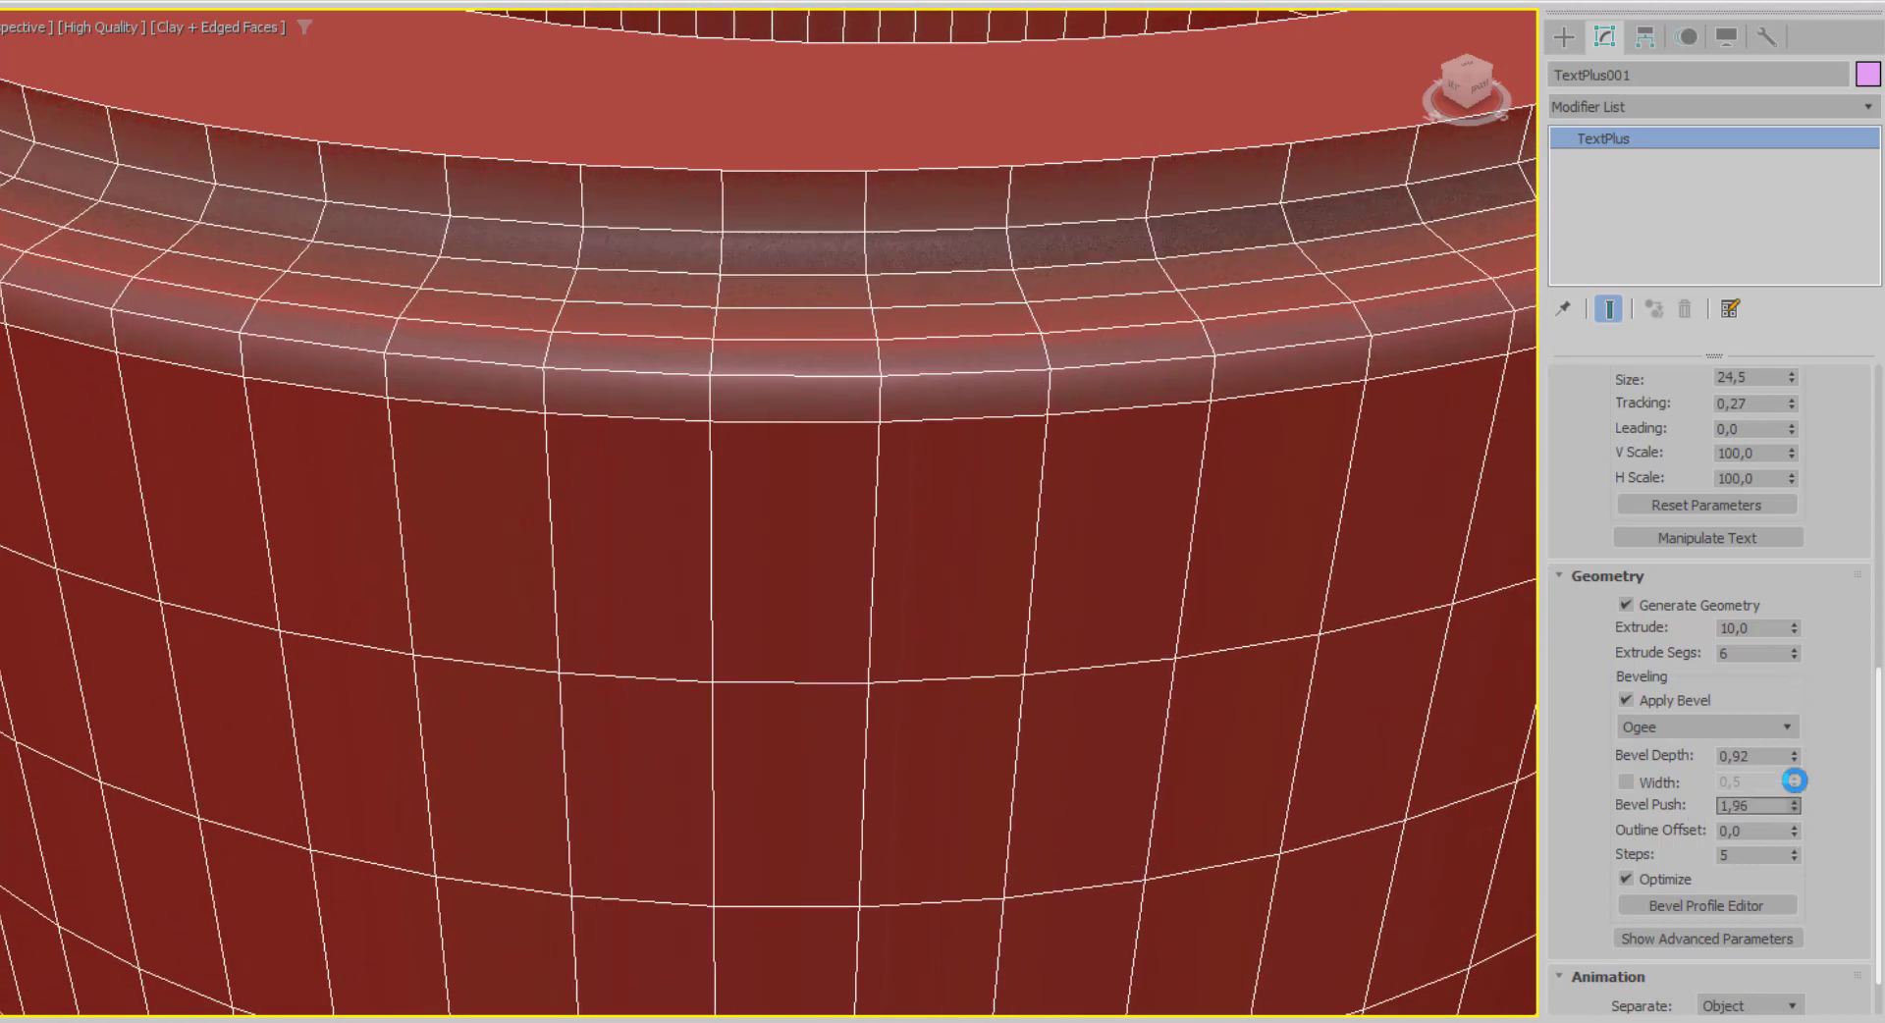
mouse_move(1794, 806)
left_mouse_down()
mouse_move(1794, 759)
mouse_move(1789, 836)
mouse_move(1817, 602)
mouse_move(1804, 888)
mouse_move(1798, 742)
left_mouse_up()
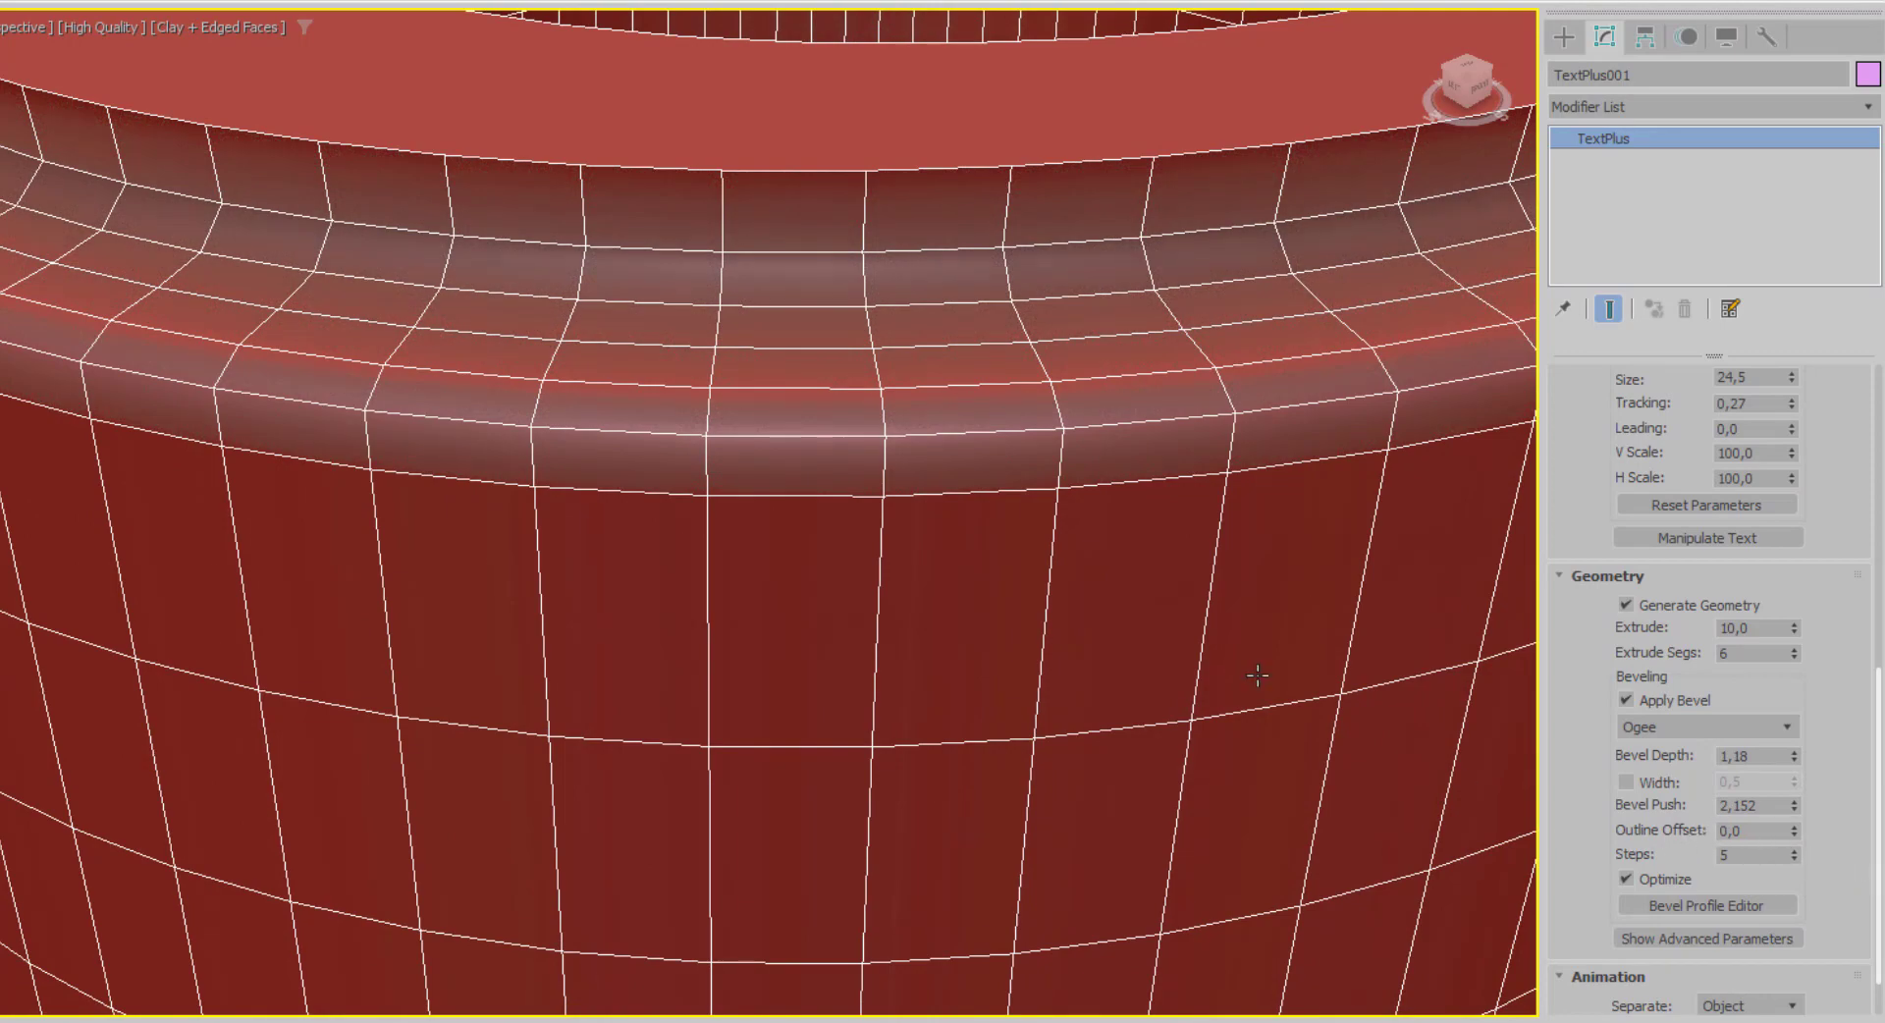
scroll(1081, 665, "down", 5)
scroll(1172, 798, "up", 1)
scroll(1169, 792, "up", 2)
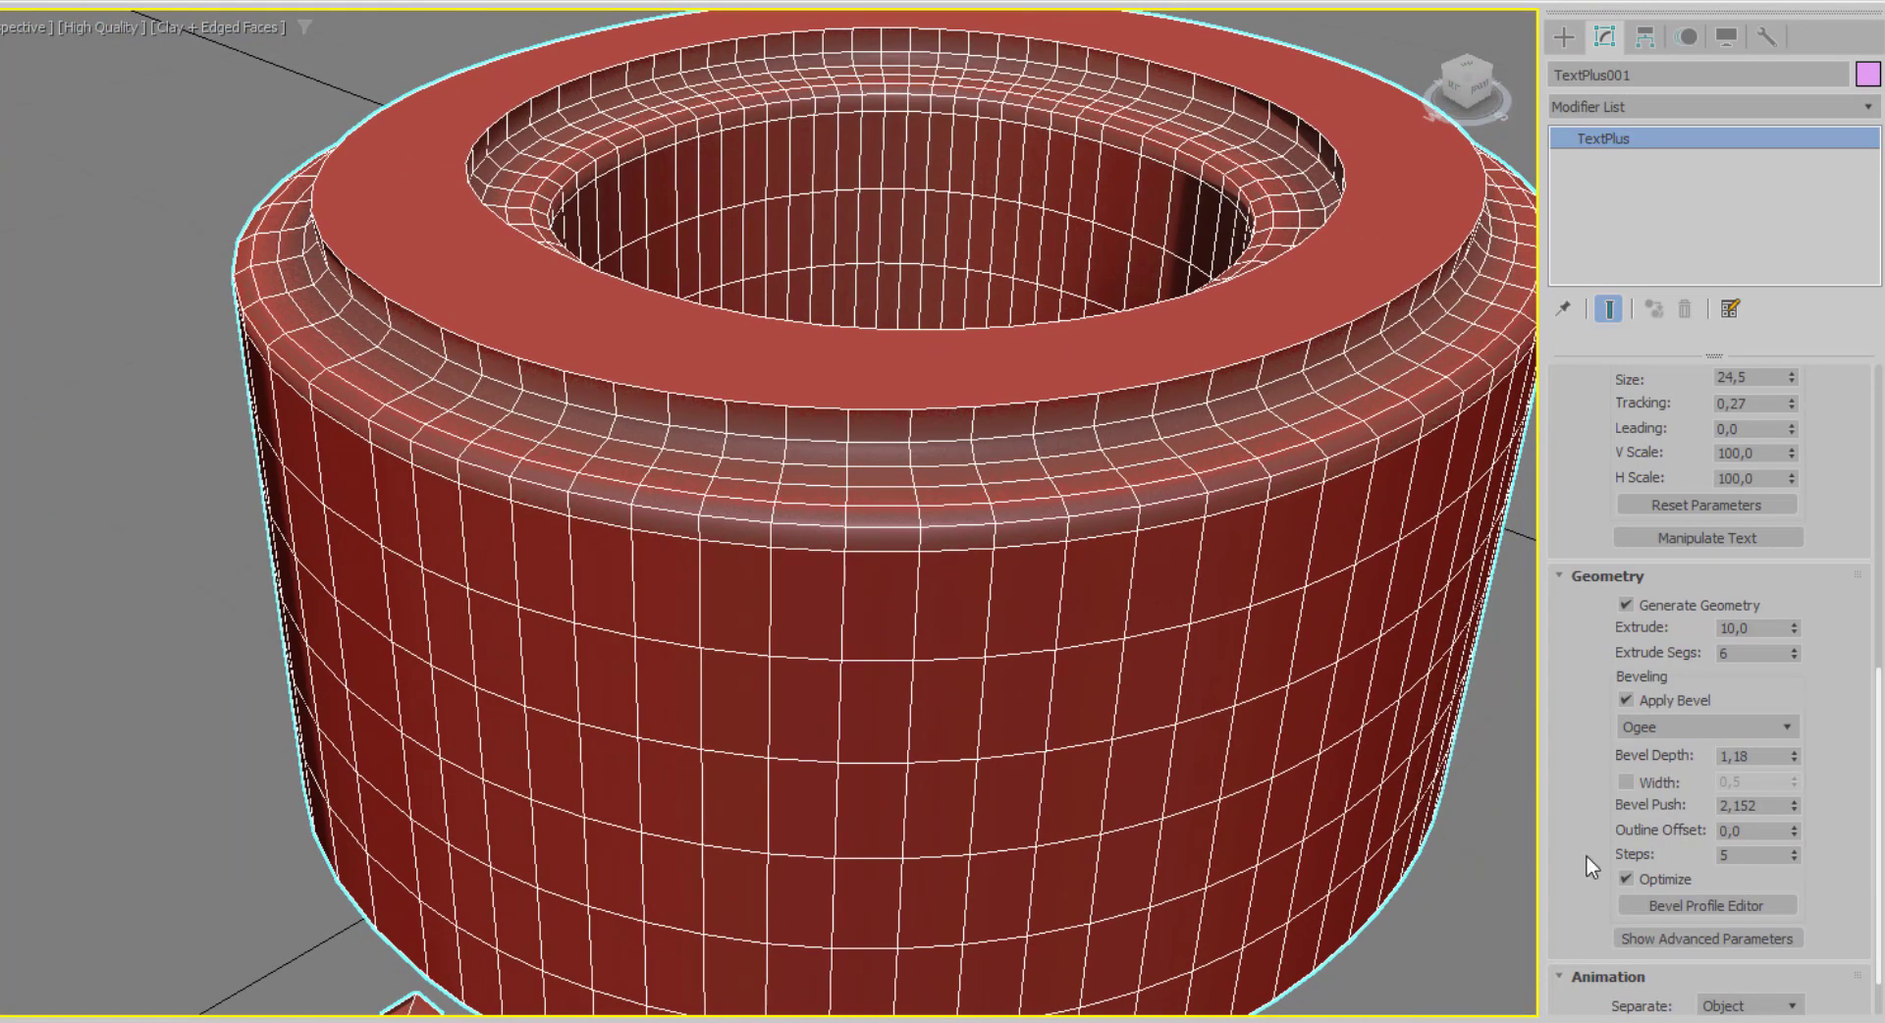
scroll(1221, 598, "down", 3)
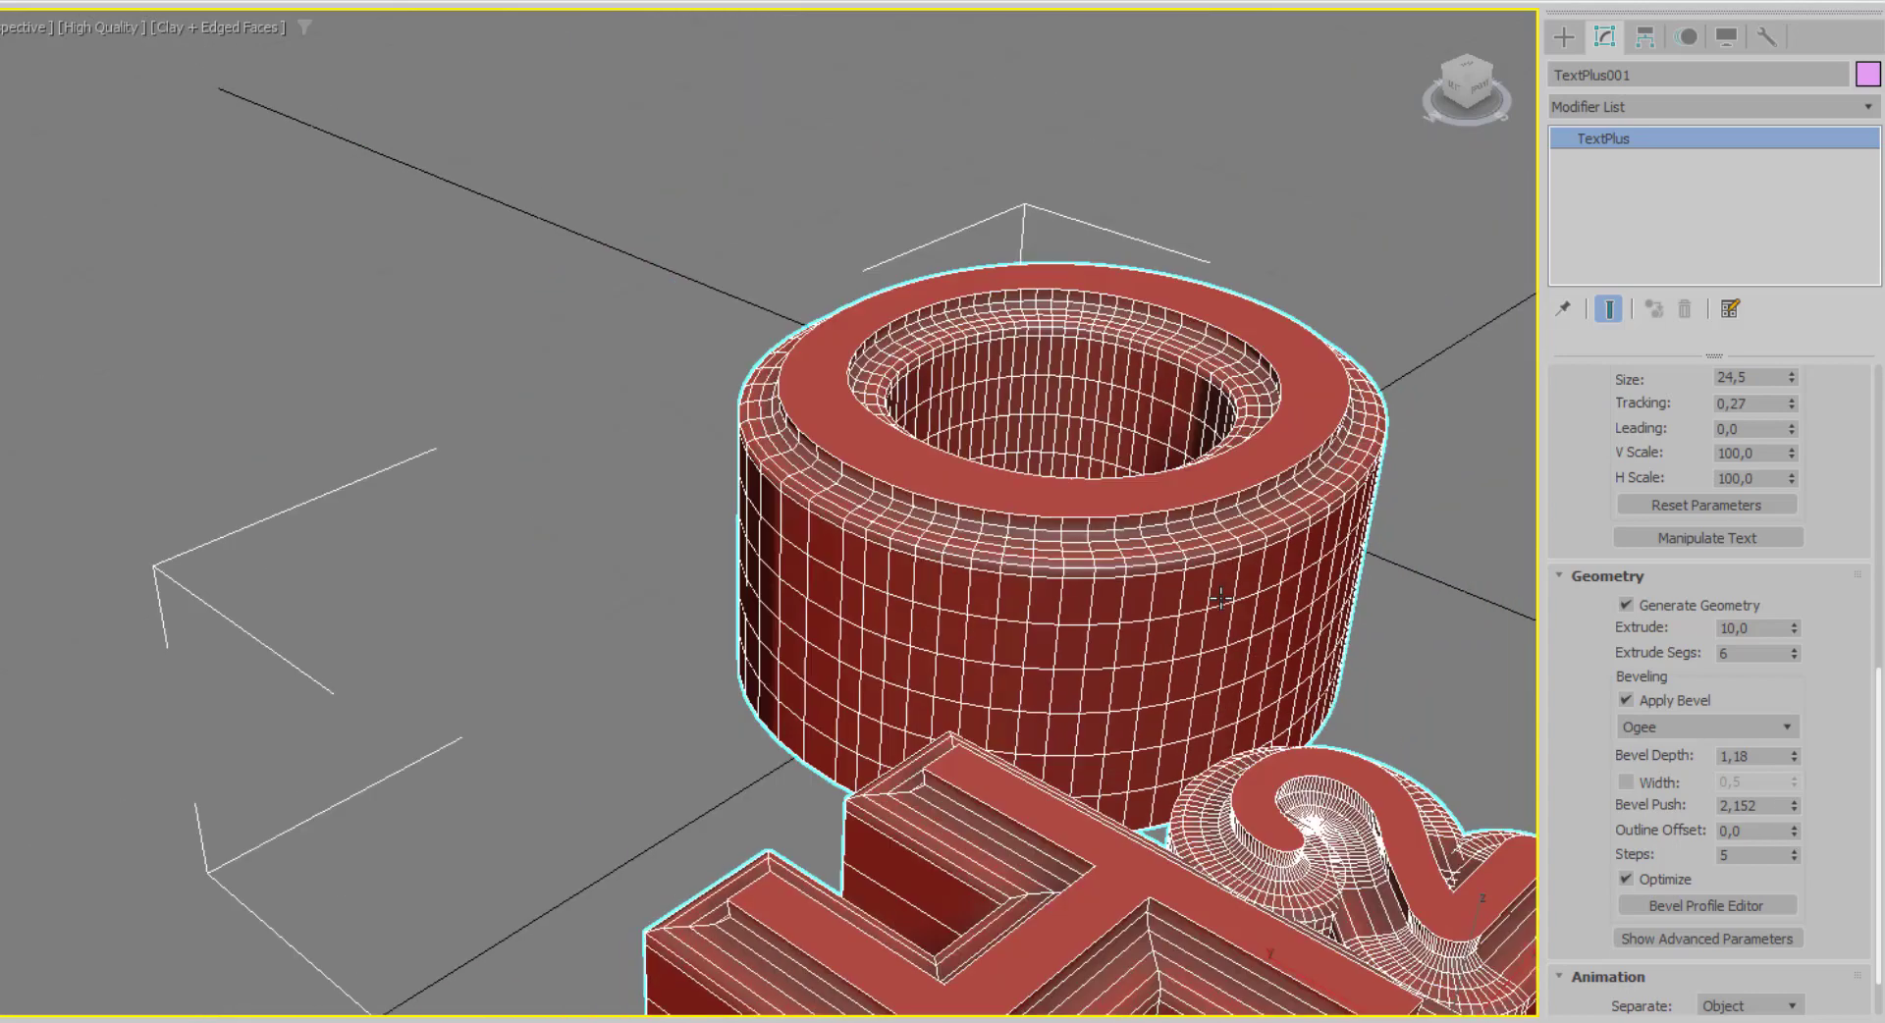
middle_click_drag(1283, 711, 1159, 526)
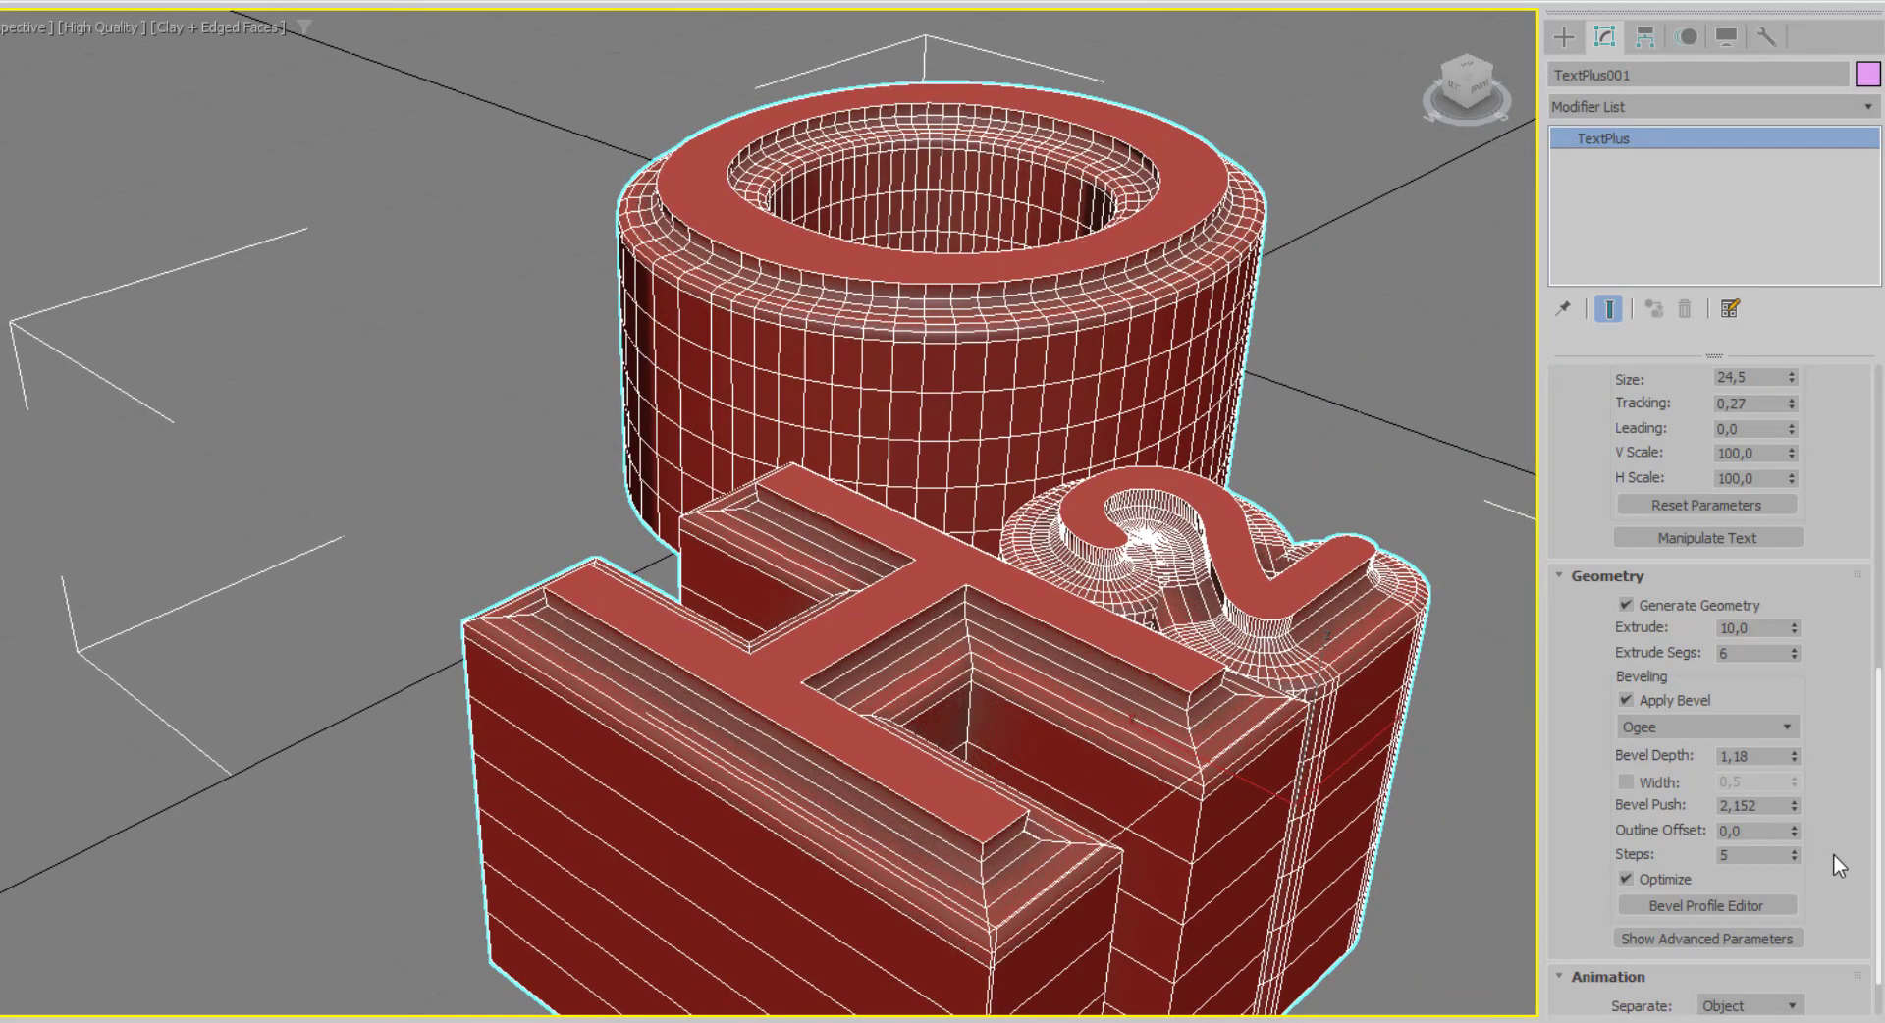
Set Outline Offset to 0,92 and bevel Steps to 11.
mouse_move(1794, 835)
left_mouse_down()
mouse_move(1796, 894)
mouse_move(1761, 731)
left_mouse_up()
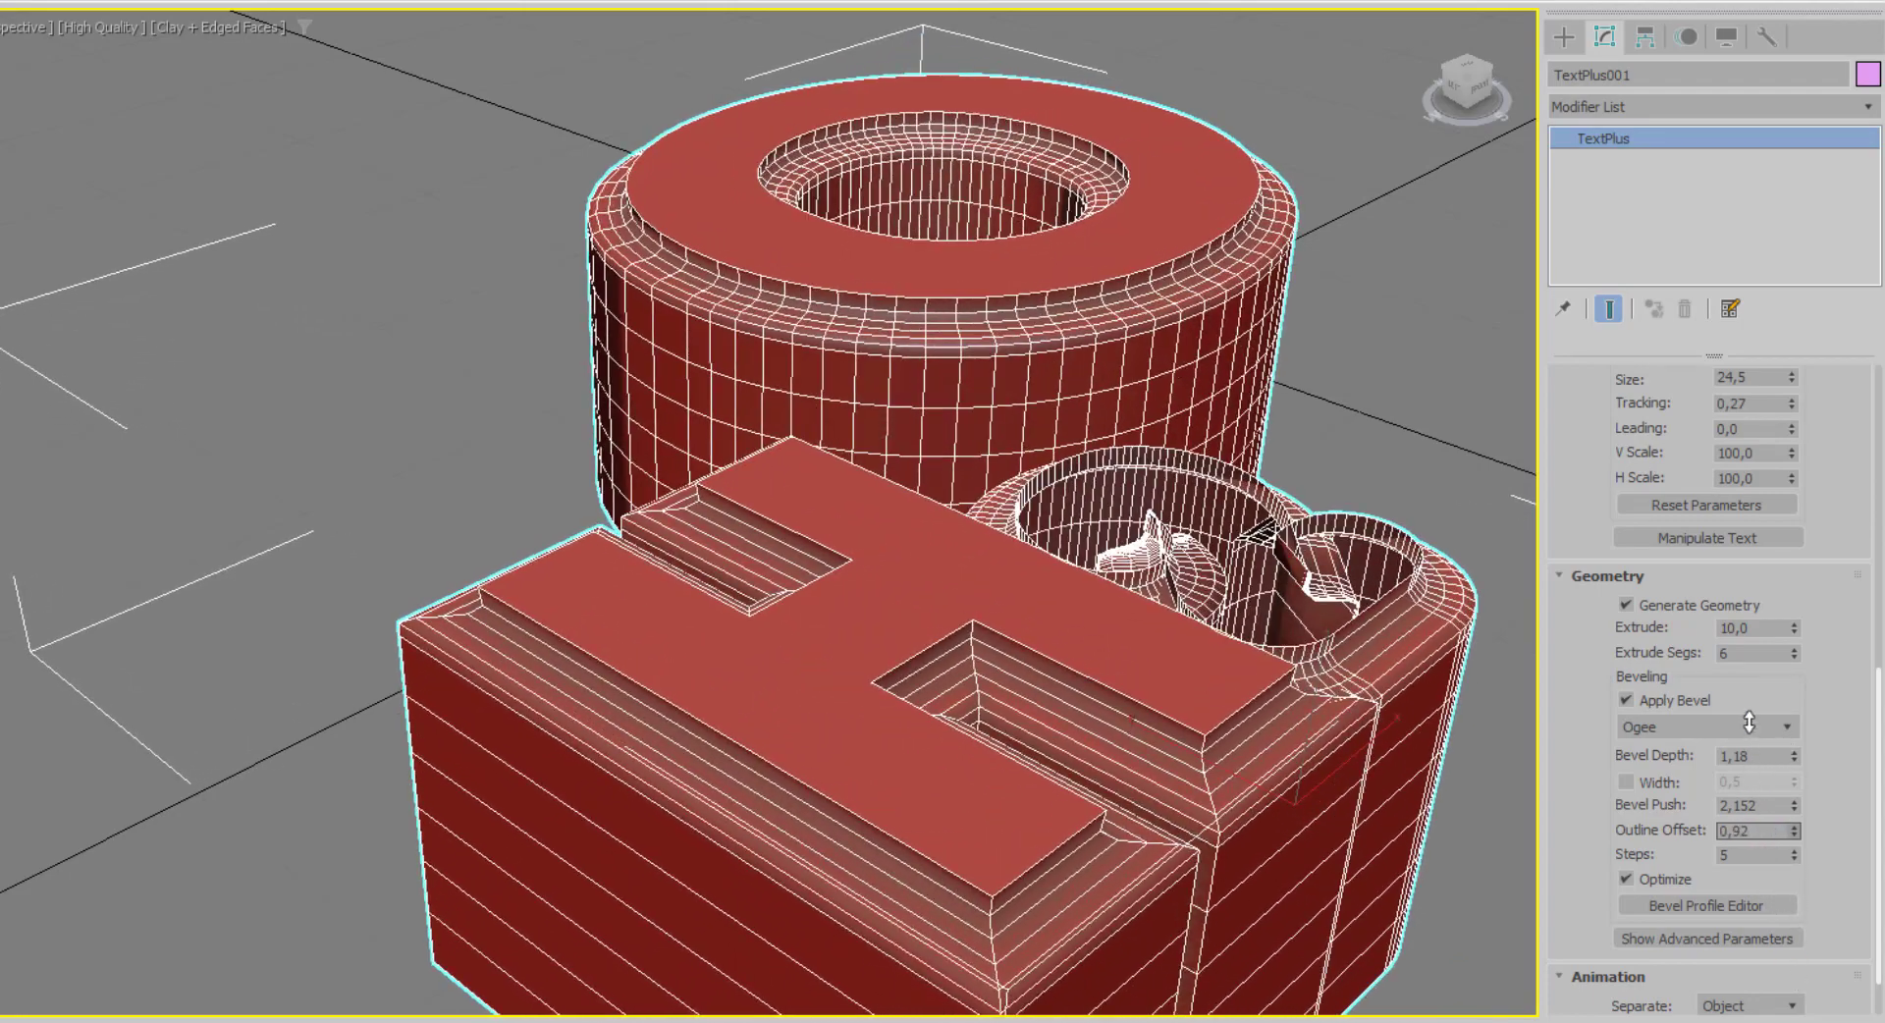
left_click(1793, 858)
left_click_drag(1794, 857, 1790, 836)
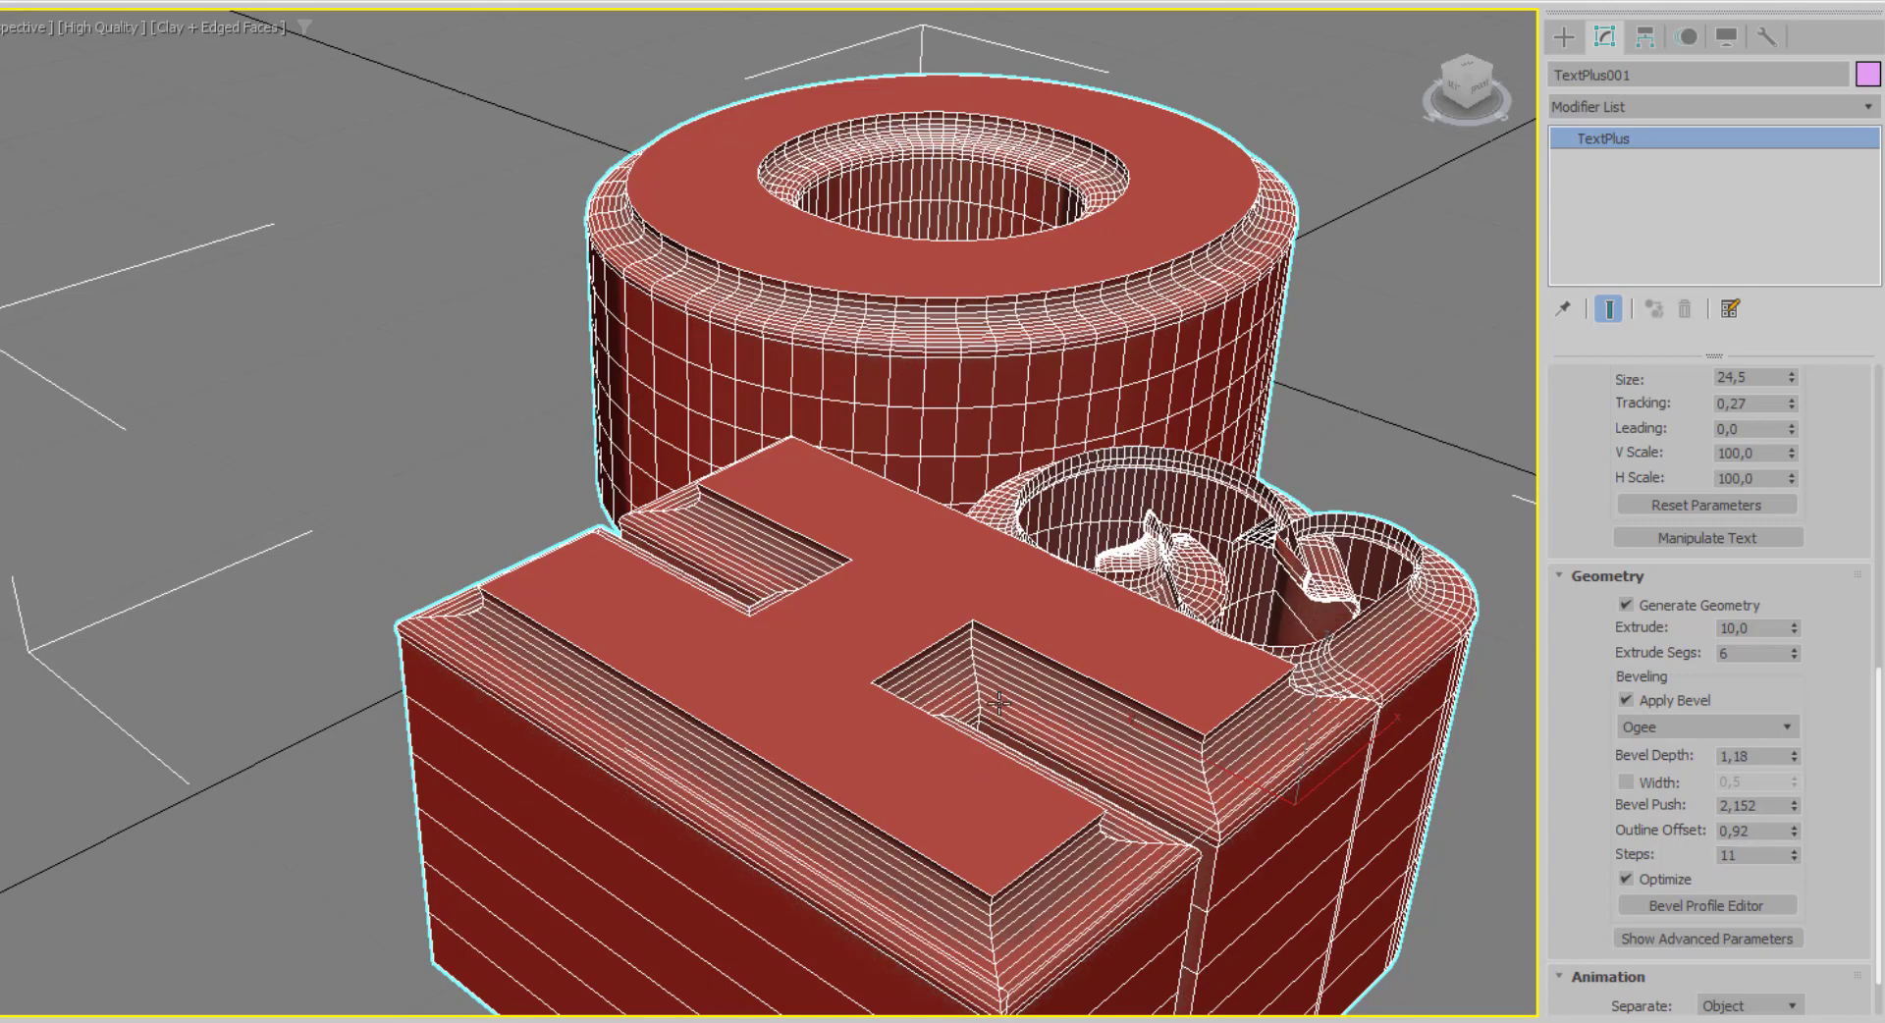
middle_click_drag(1141, 823, 1006, 728)
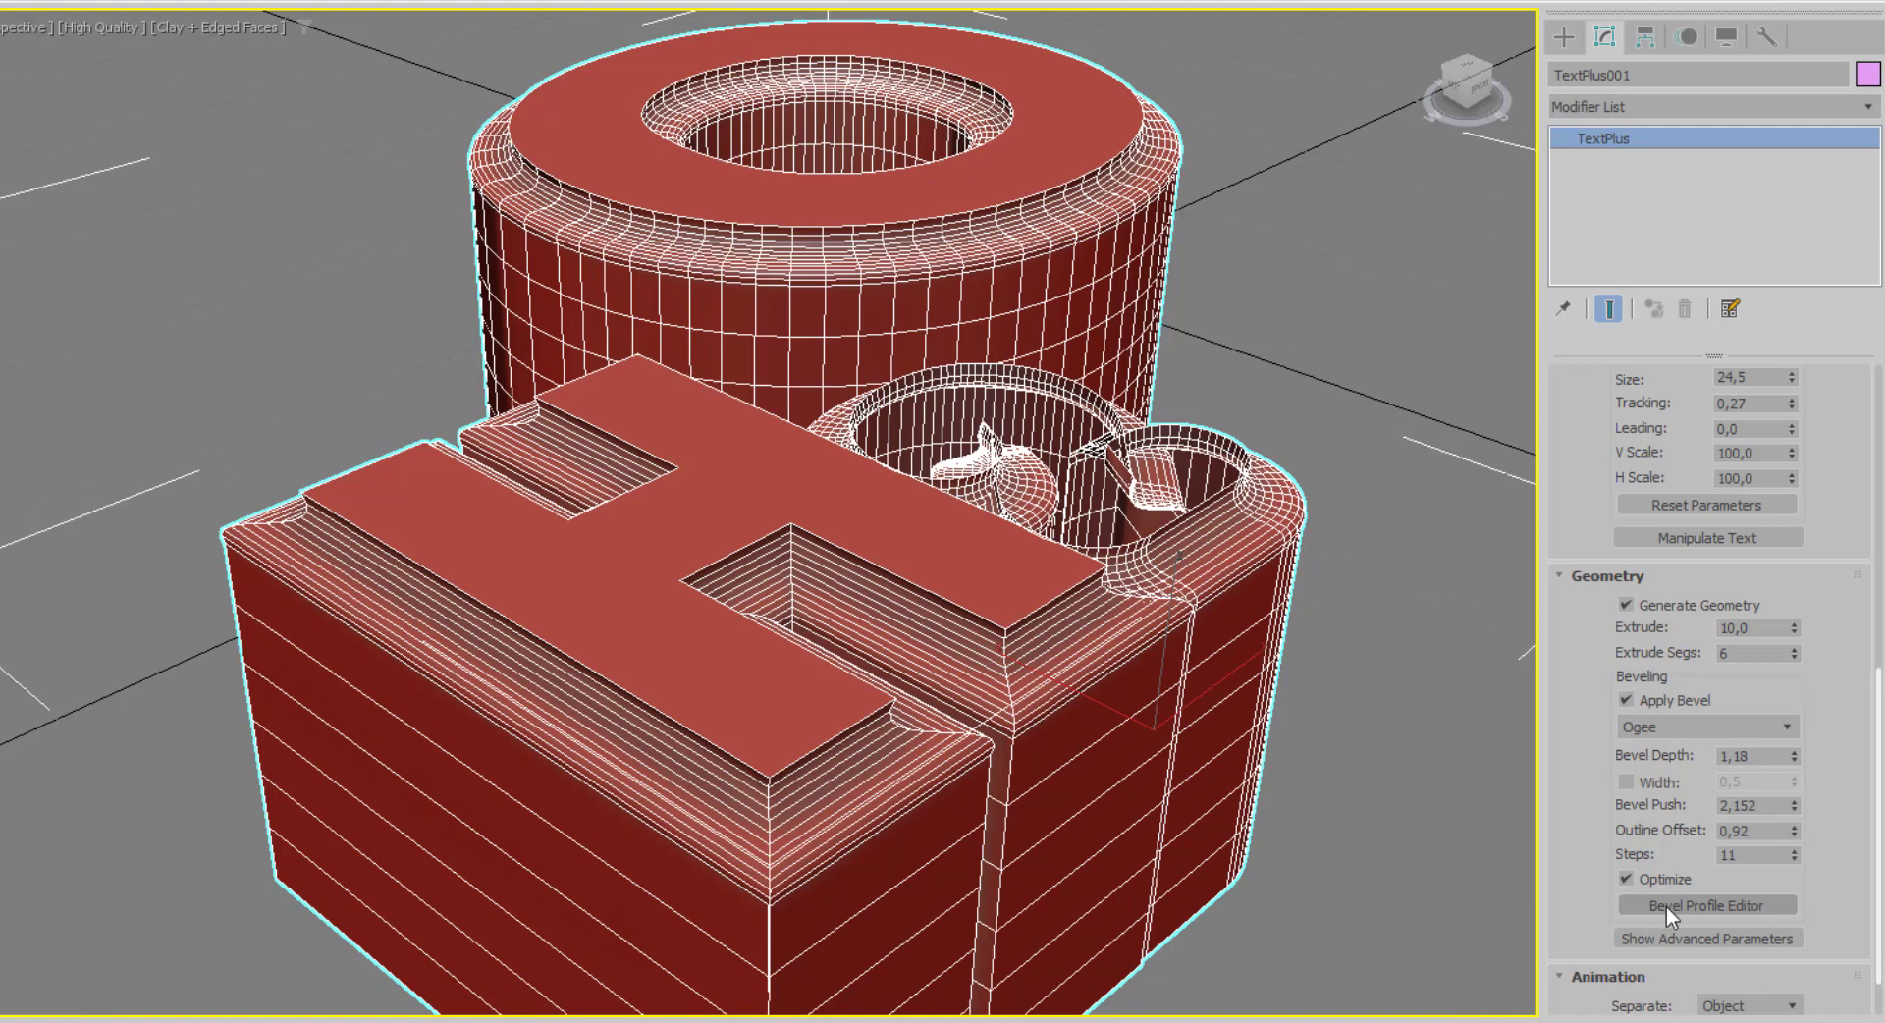
Open the Bevel Profile Editor and apply the Concave preset profile.
left_click(1719, 905)
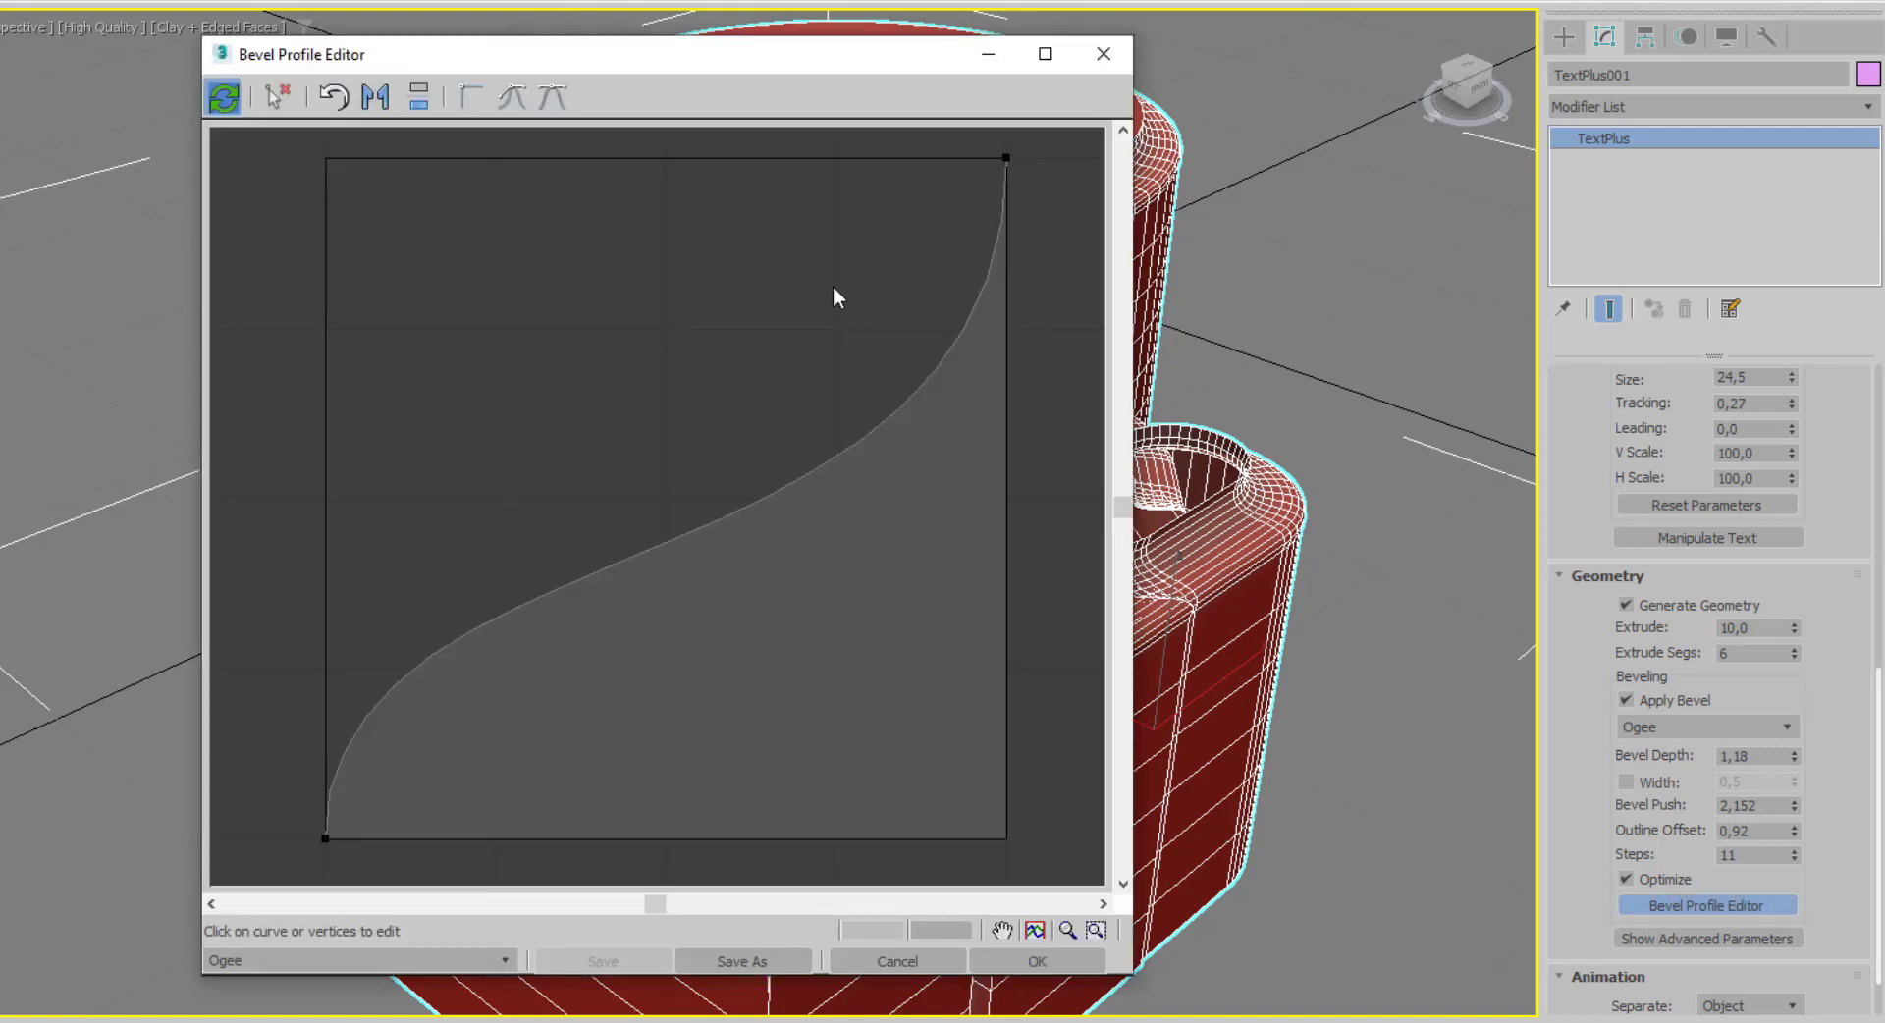
mouse_move(861, 63)
left_mouse_down()
mouse_move(761, 124)
mouse_move(431, 148)
left_mouse_up()
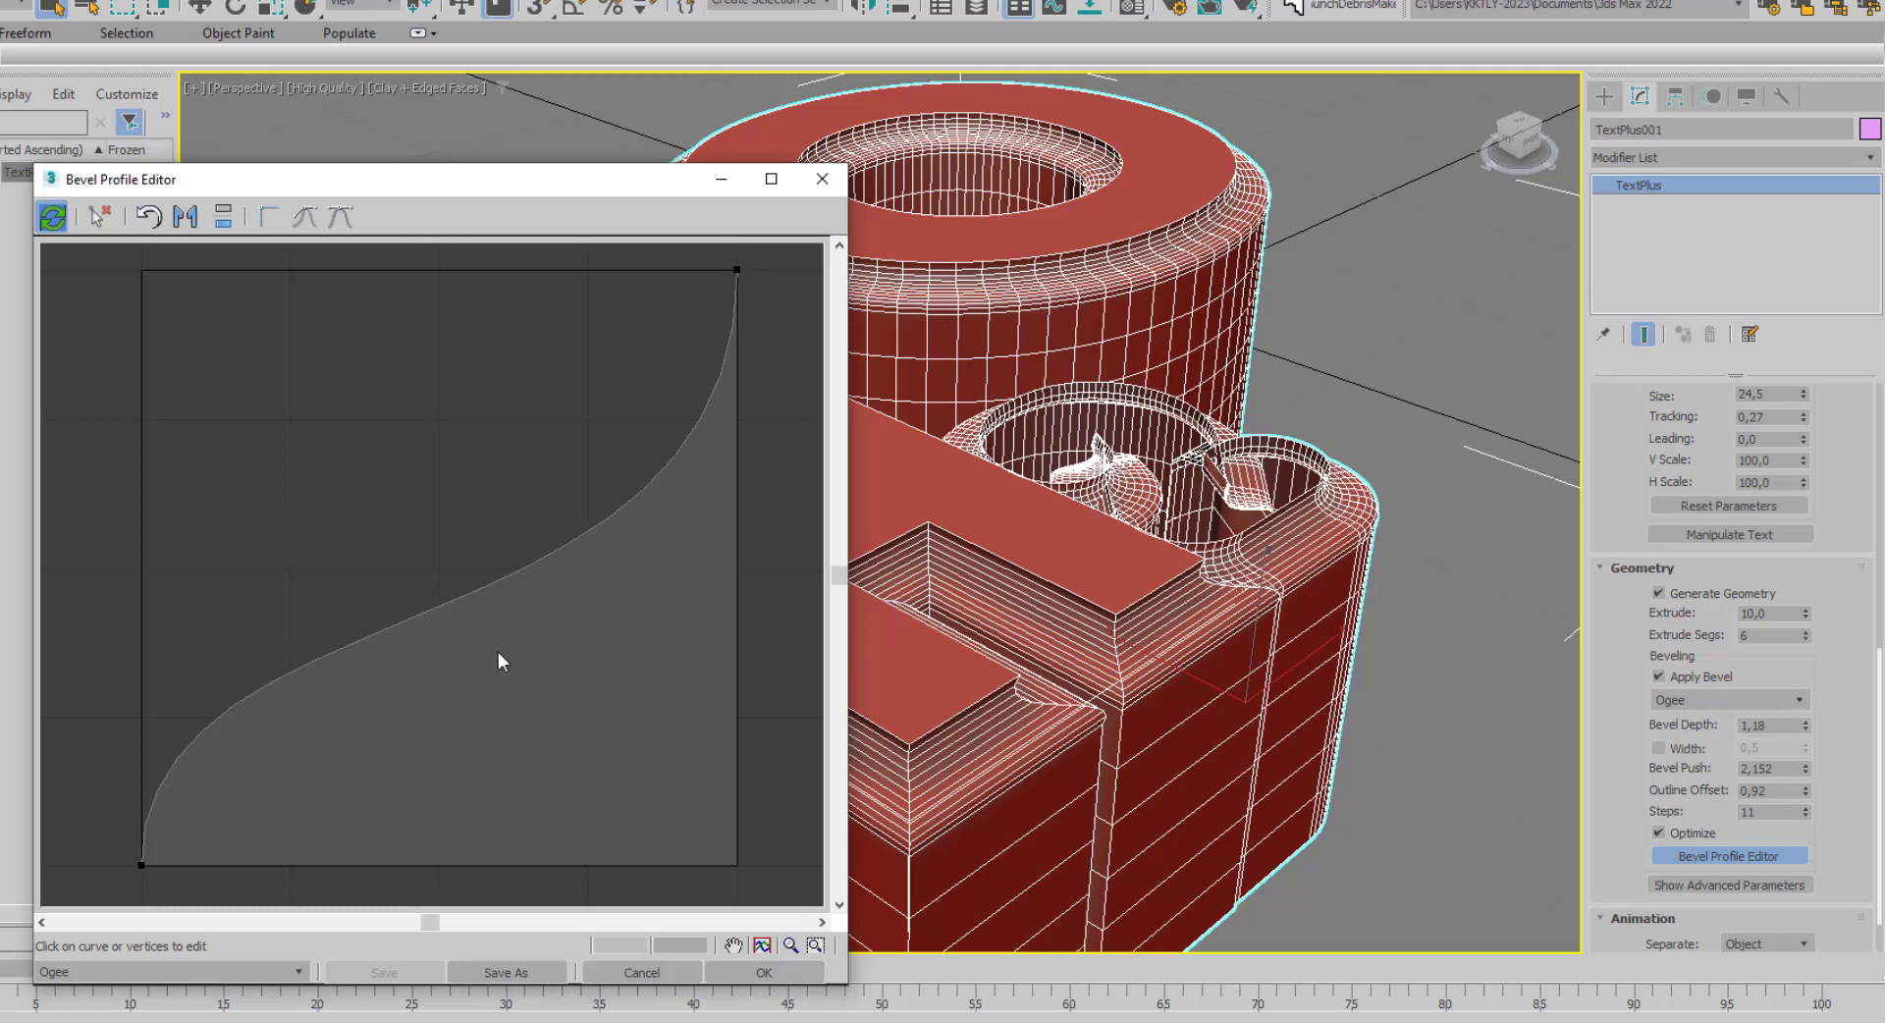
left_click(1730, 703)
left_click(1694, 735)
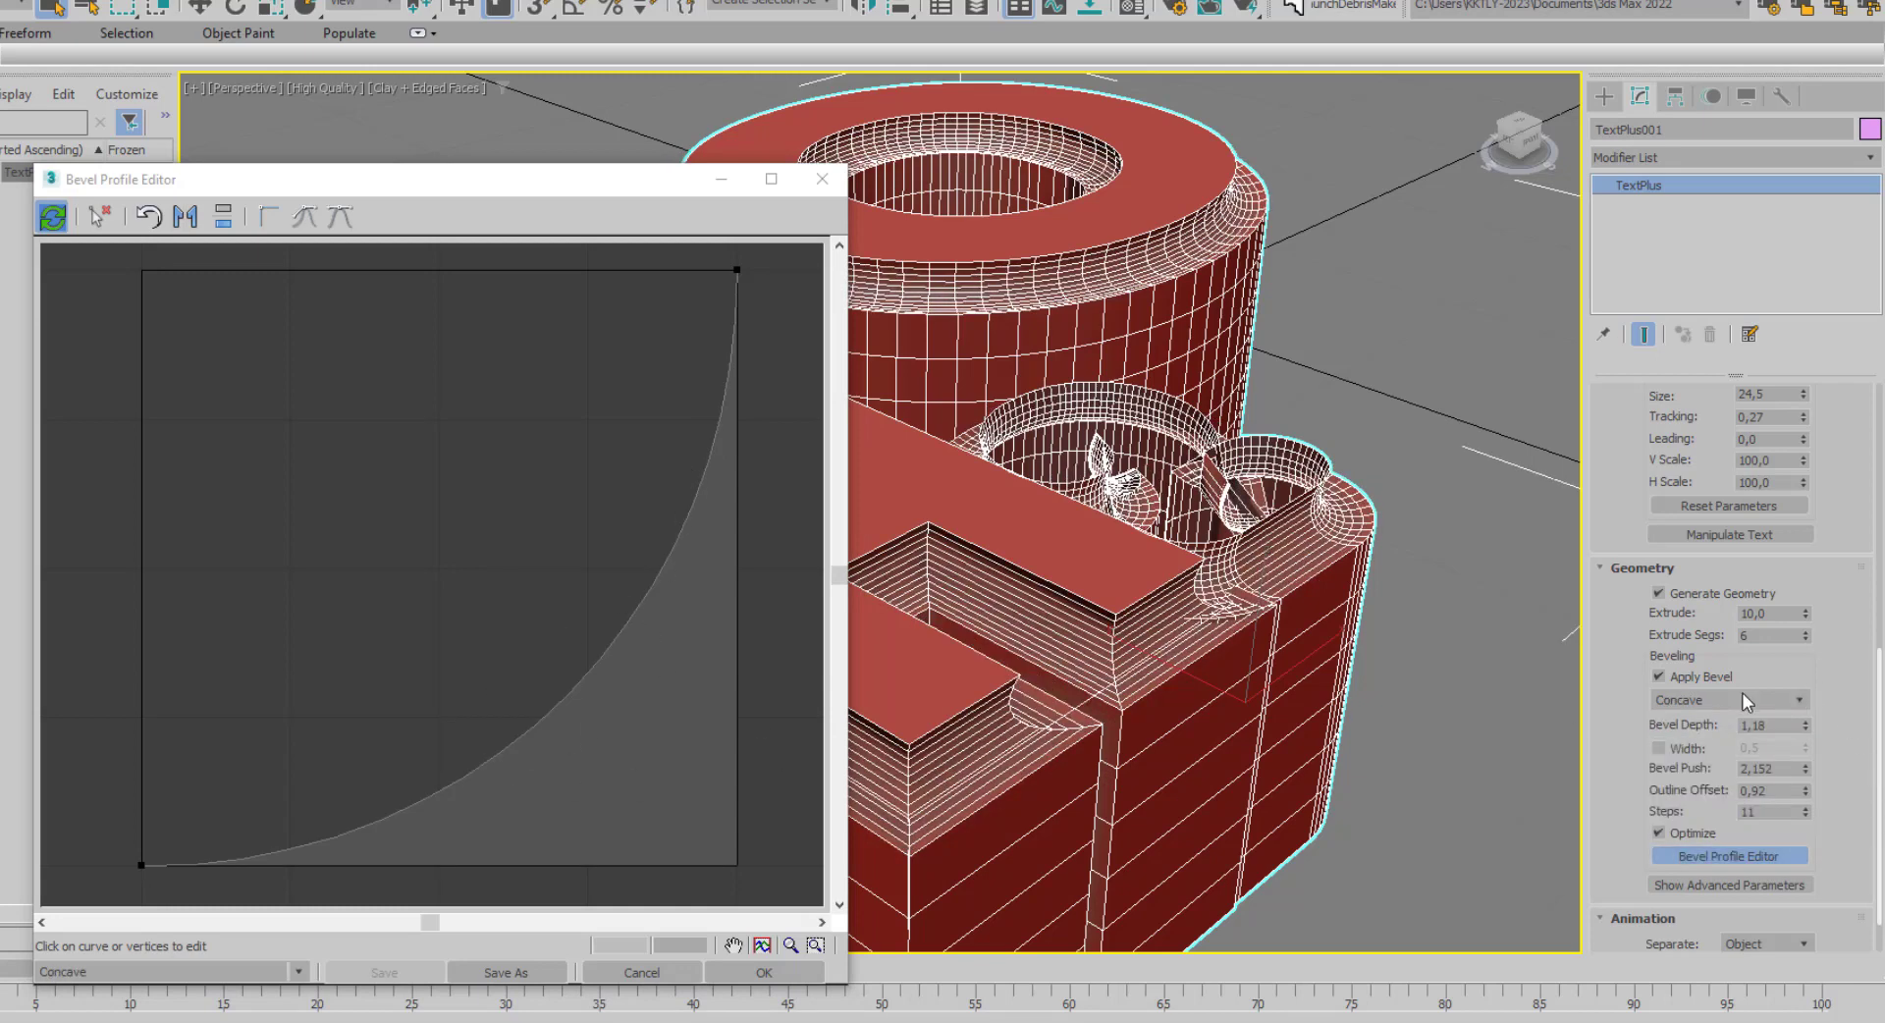
Add a smooth Bezier point mid-curve and shape its handles into an S-curve.
left_click(266, 222)
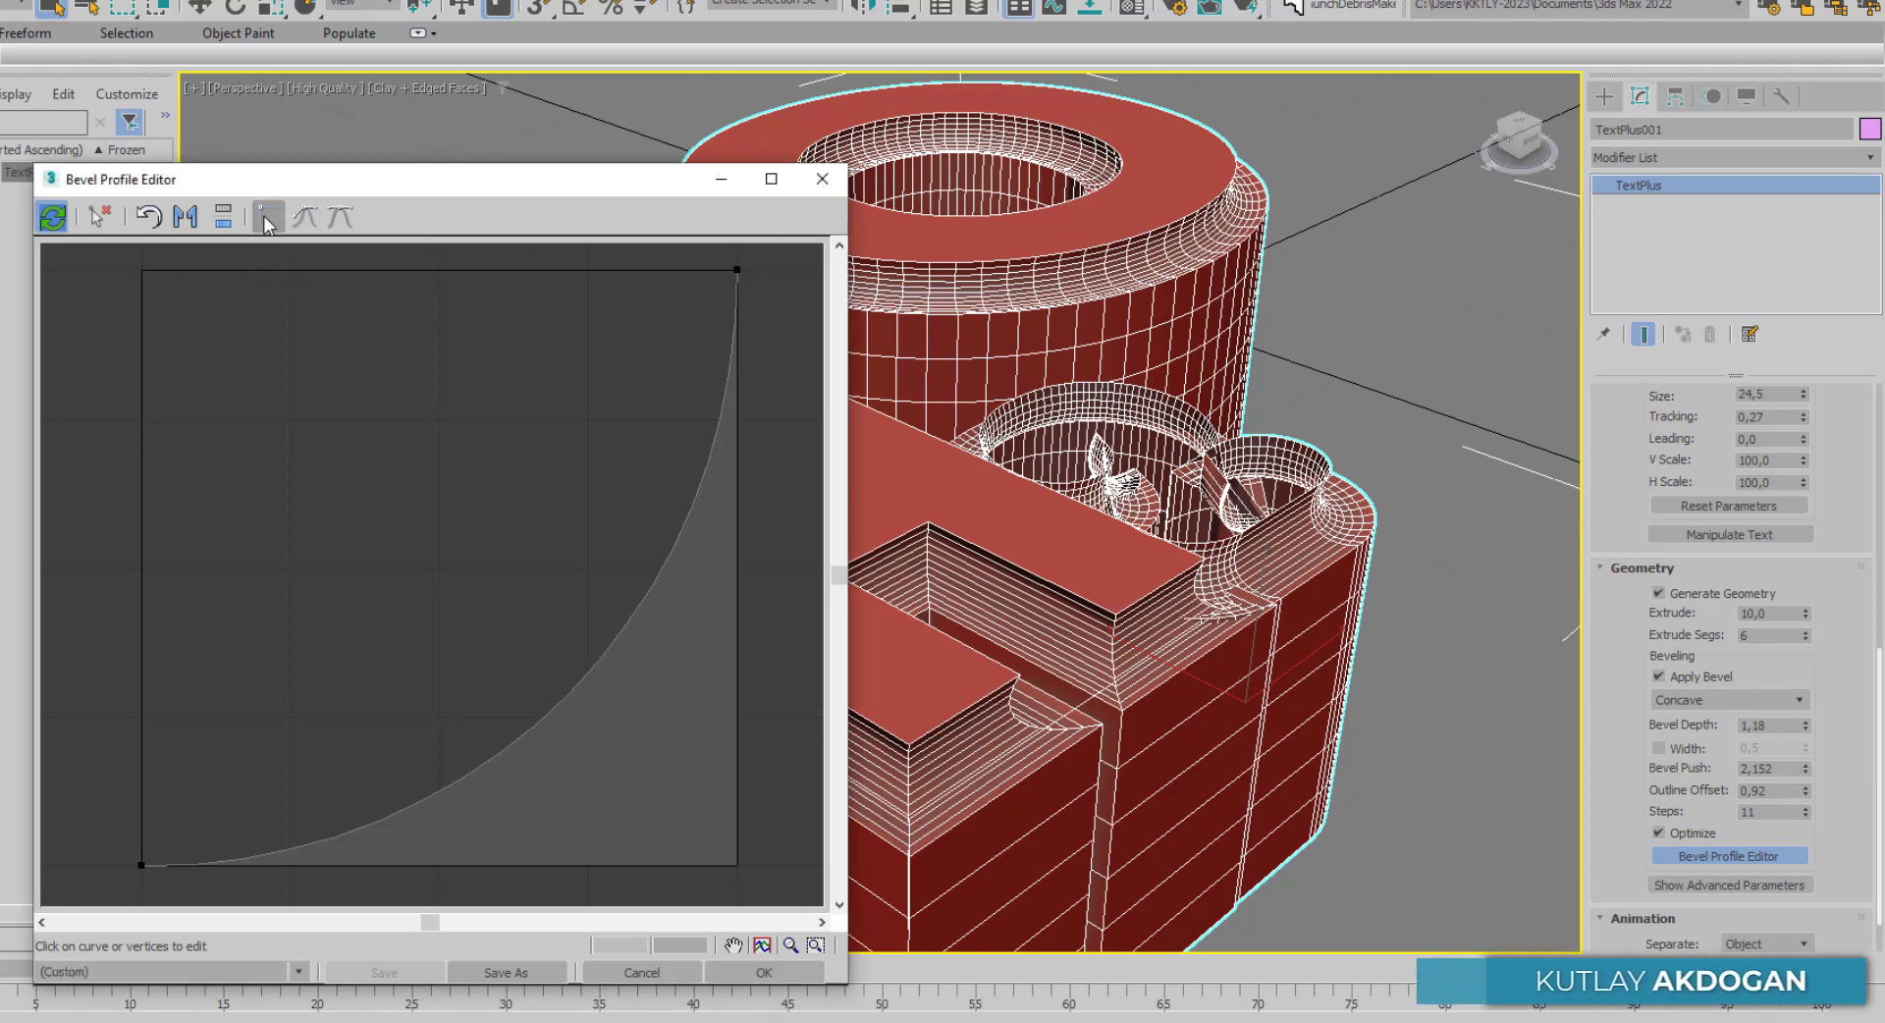
left_click(595, 662)
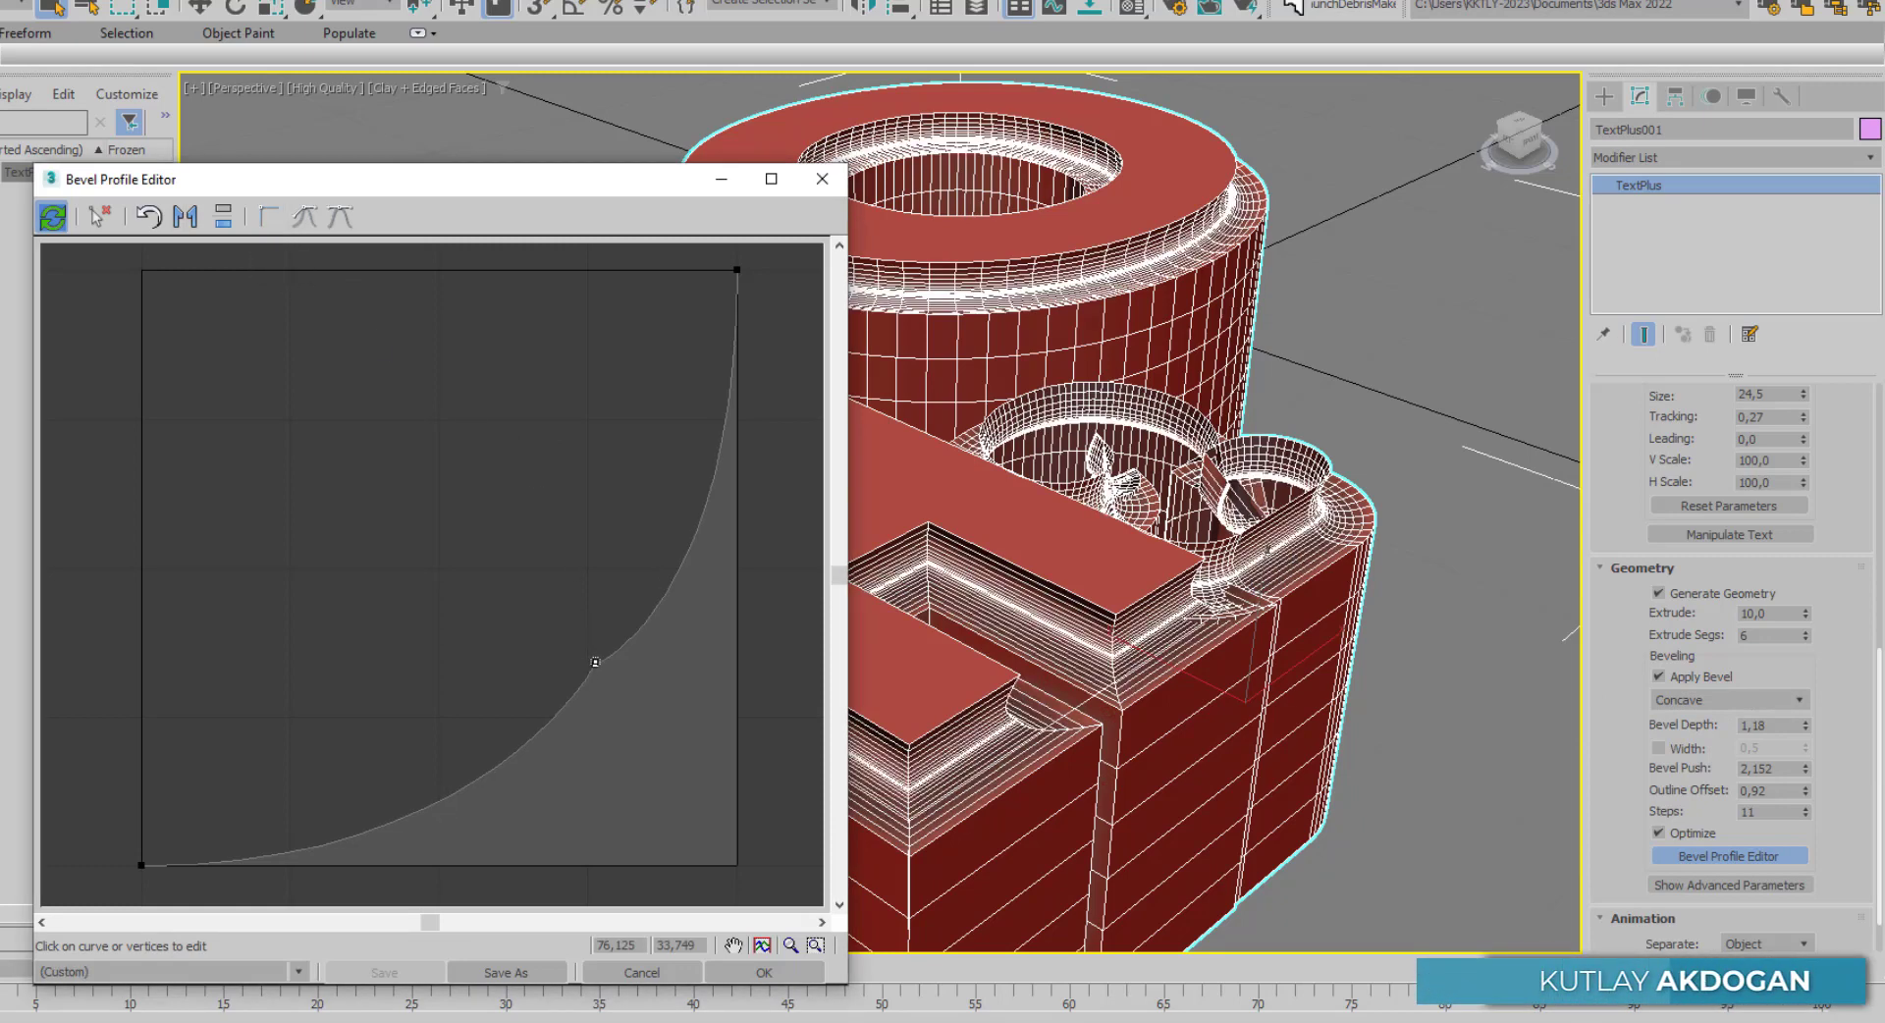
left_click_drag(595, 663, 523, 626)
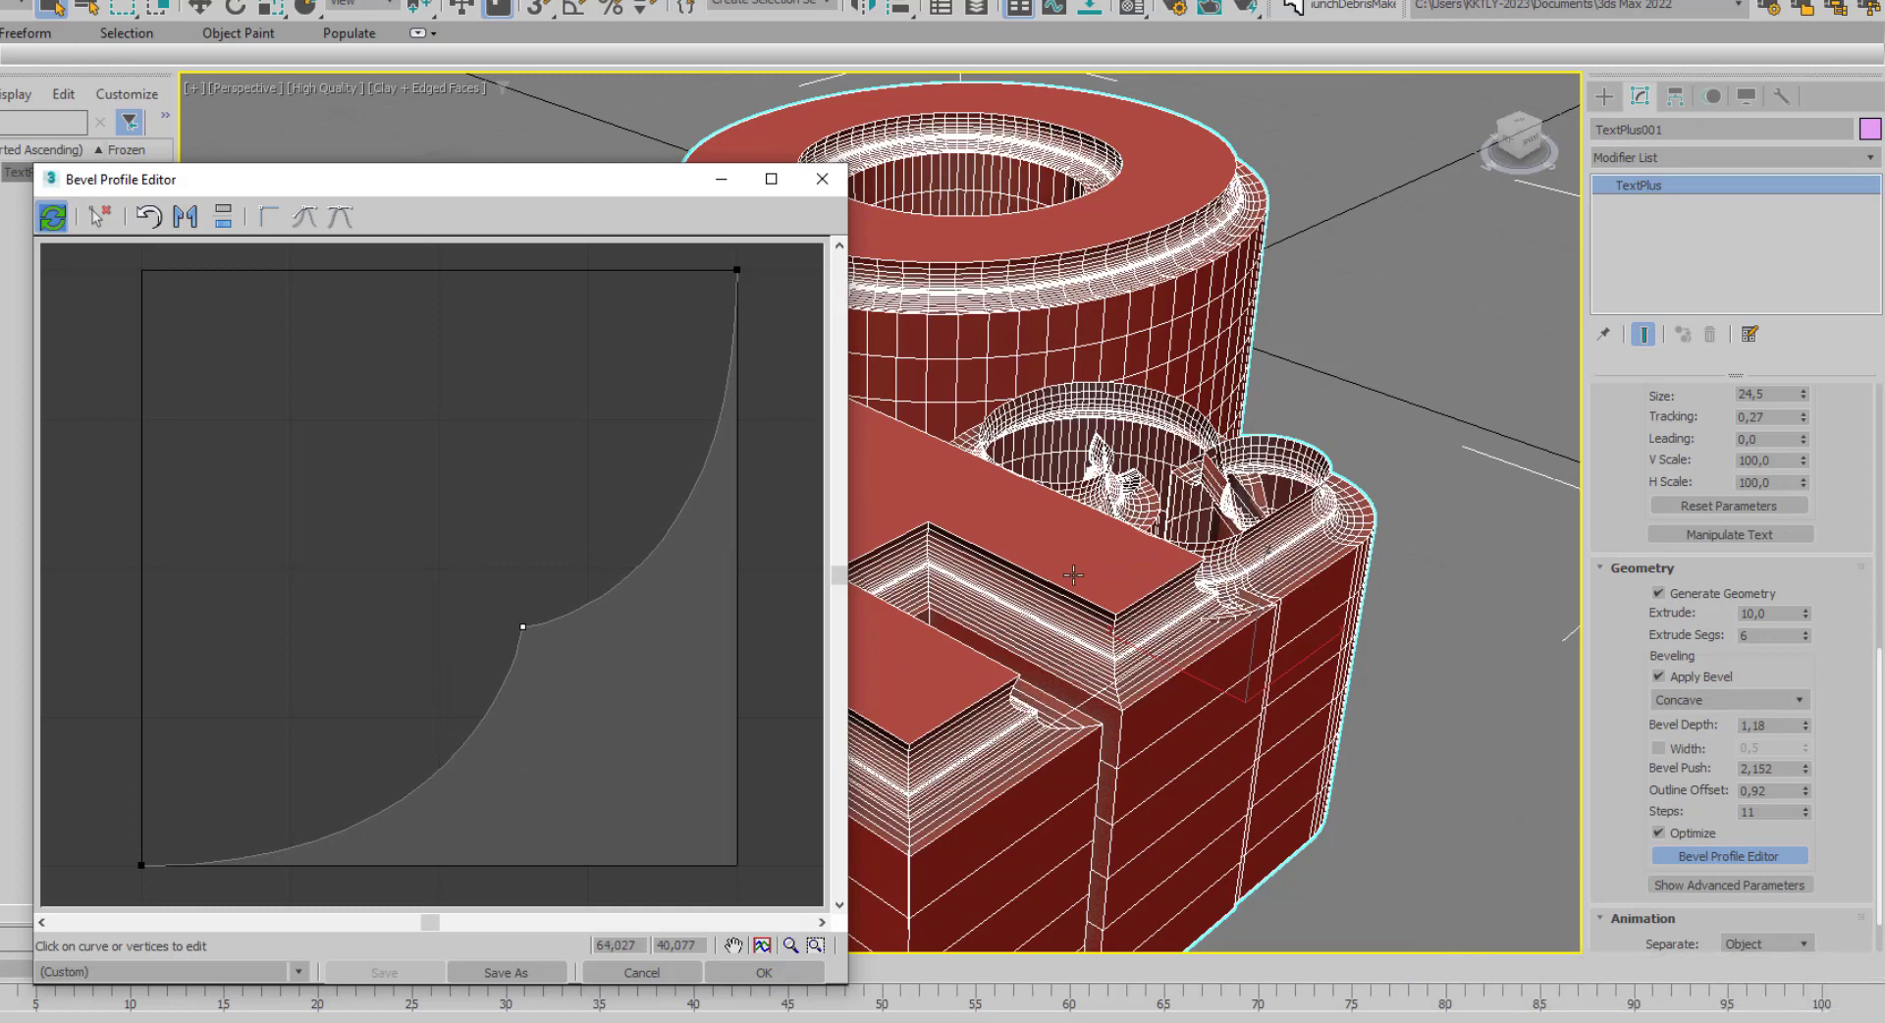
left_click(307, 218)
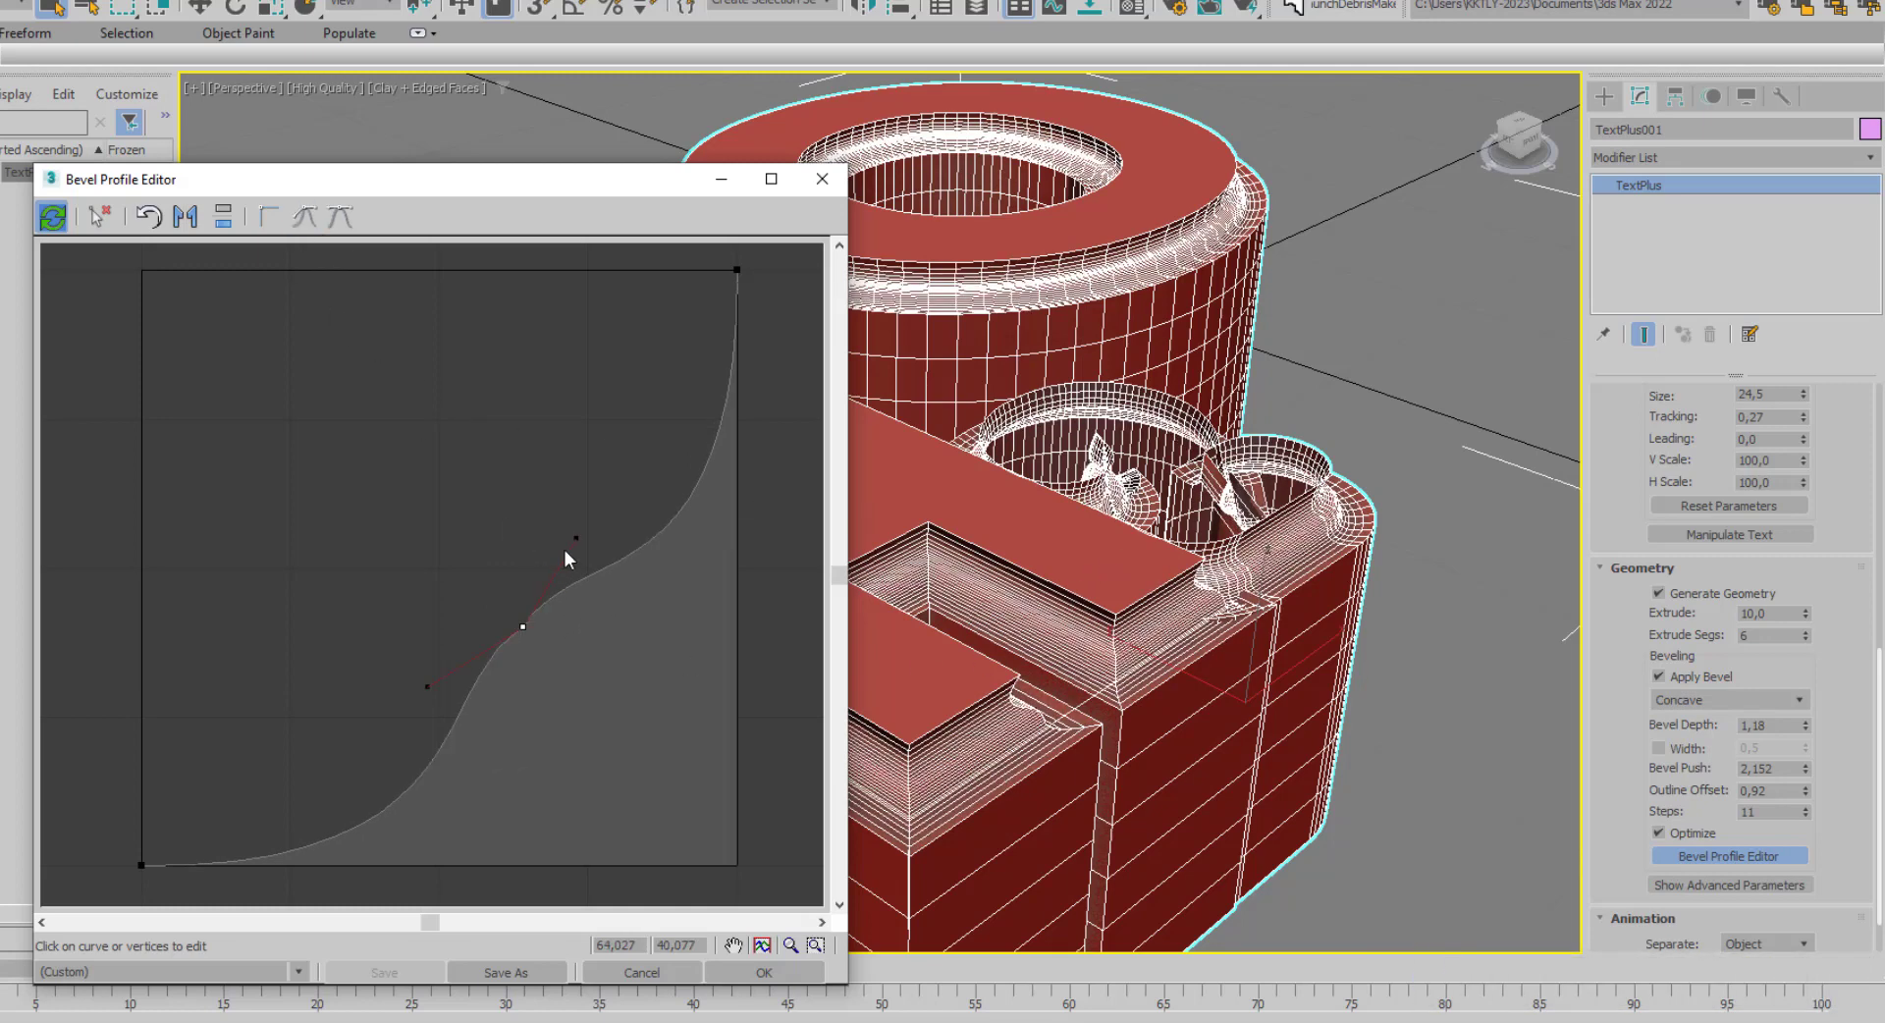
left_click_drag(576, 538, 657, 556)
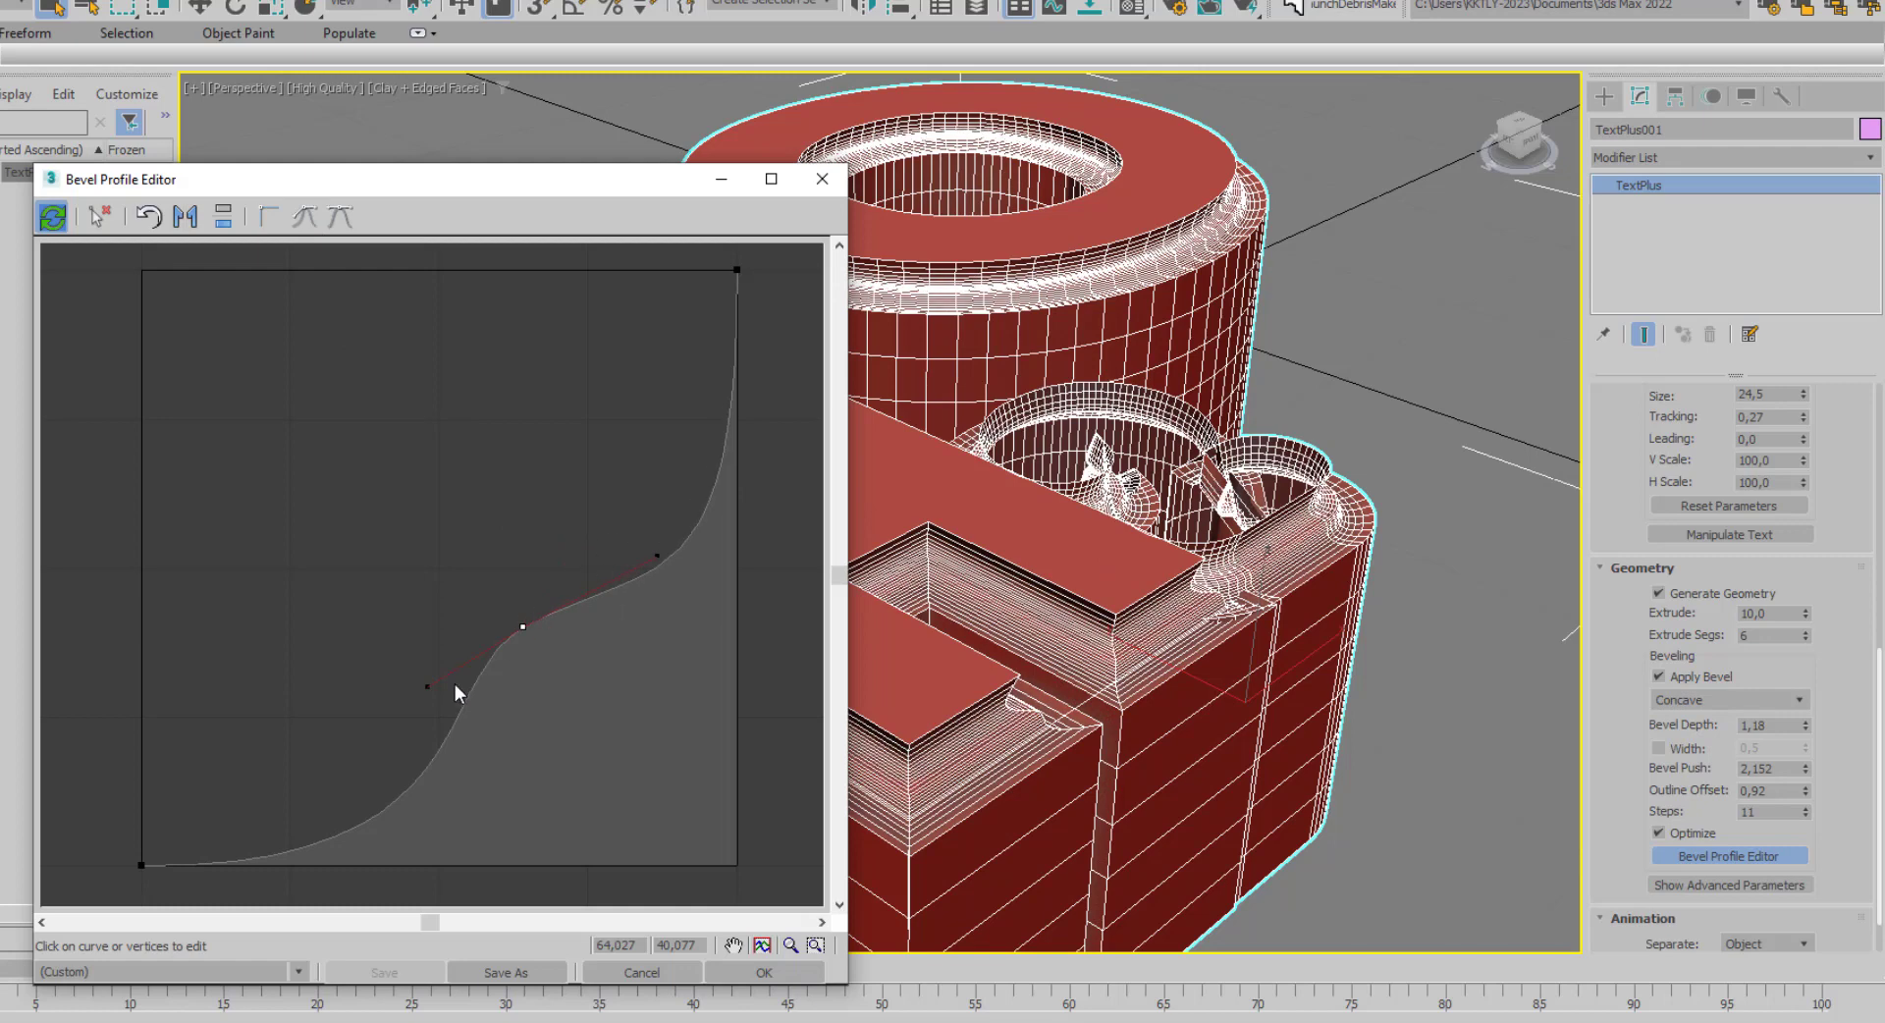
left_click_drag(432, 683, 427, 759)
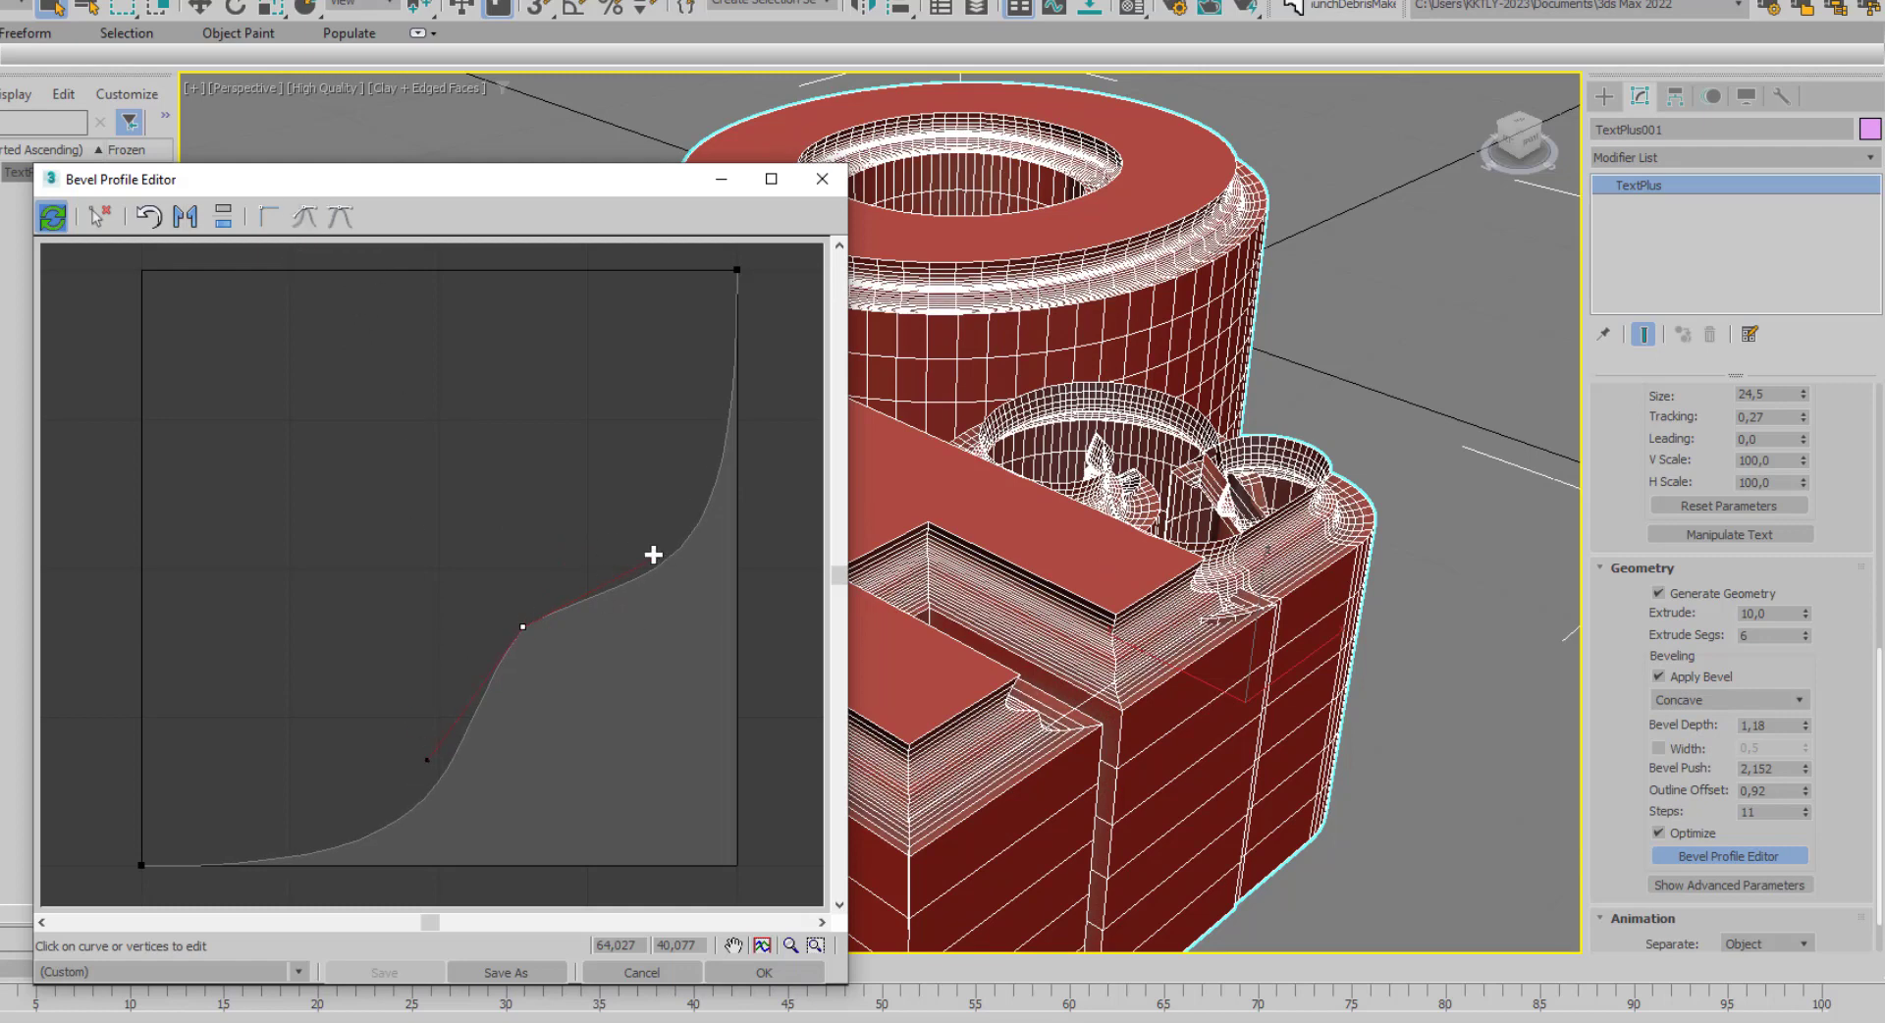
left_click_drag(657, 556, 633, 494)
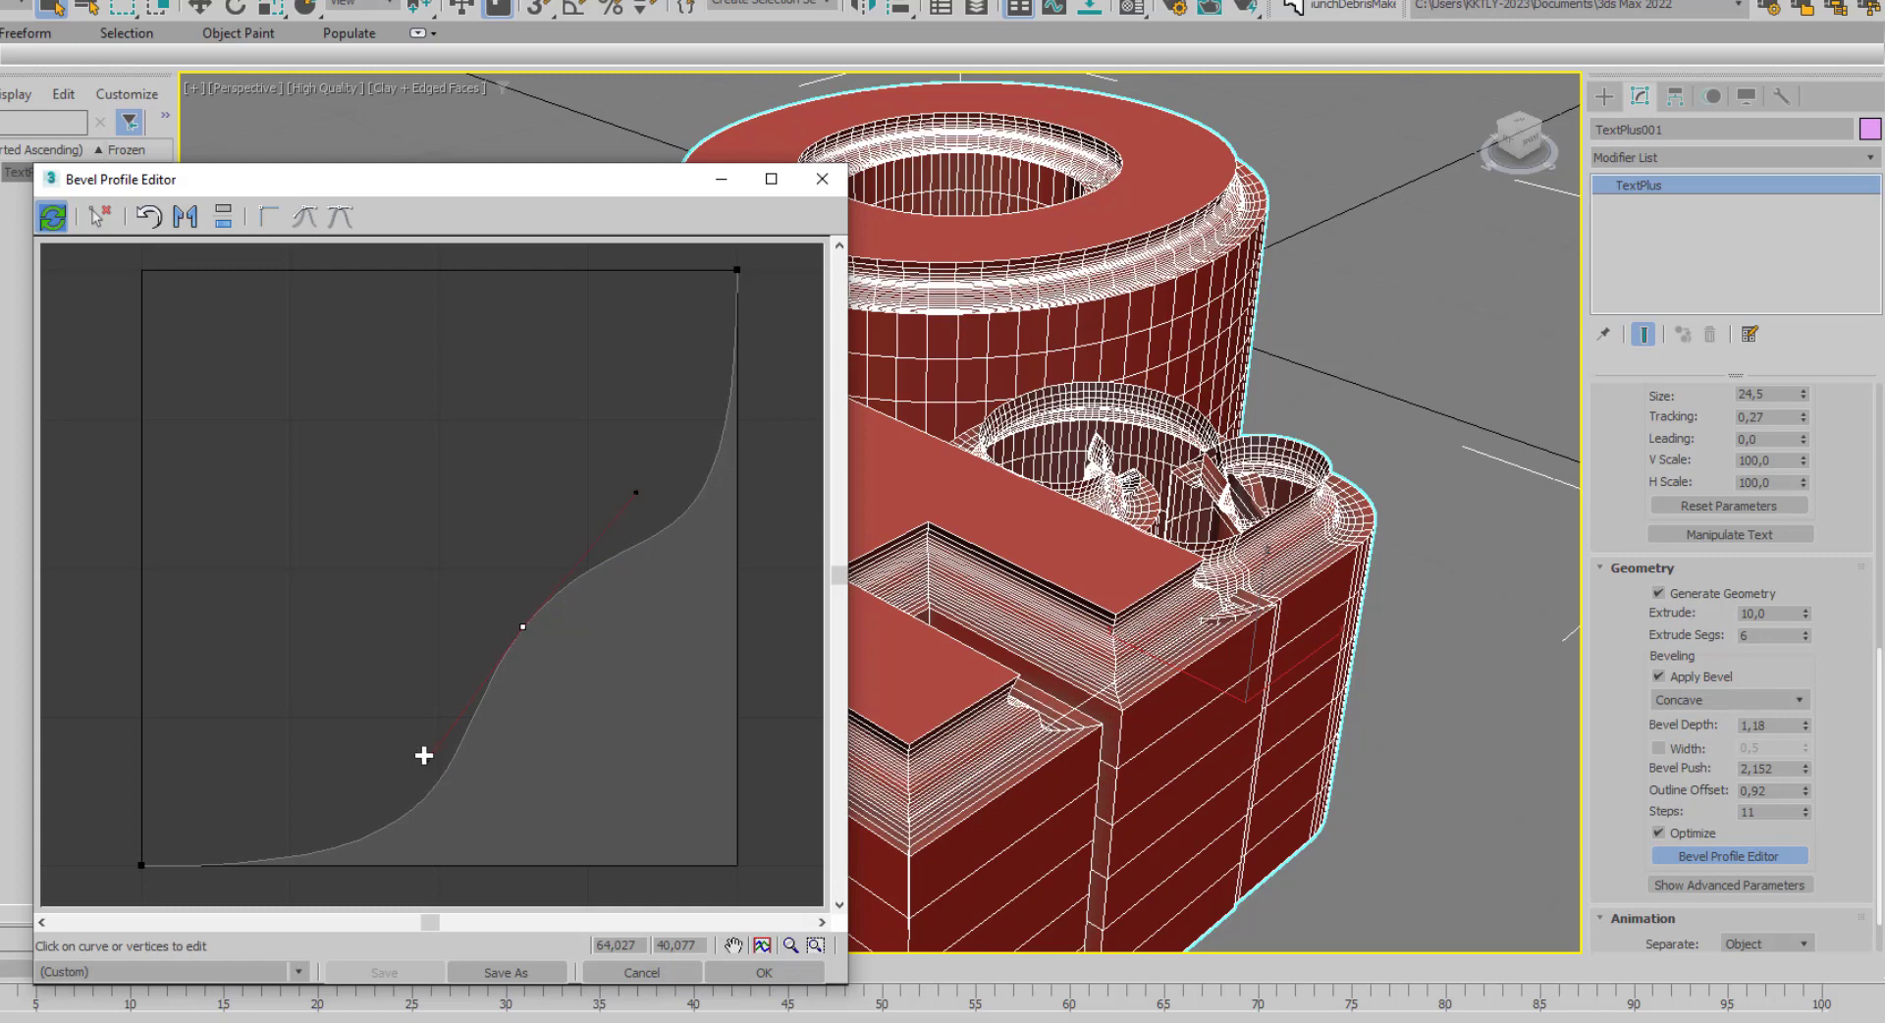
mouse_move(428, 759)
left_mouse_down()
mouse_move(354, 736)
mouse_move(369, 740)
left_mouse_up()
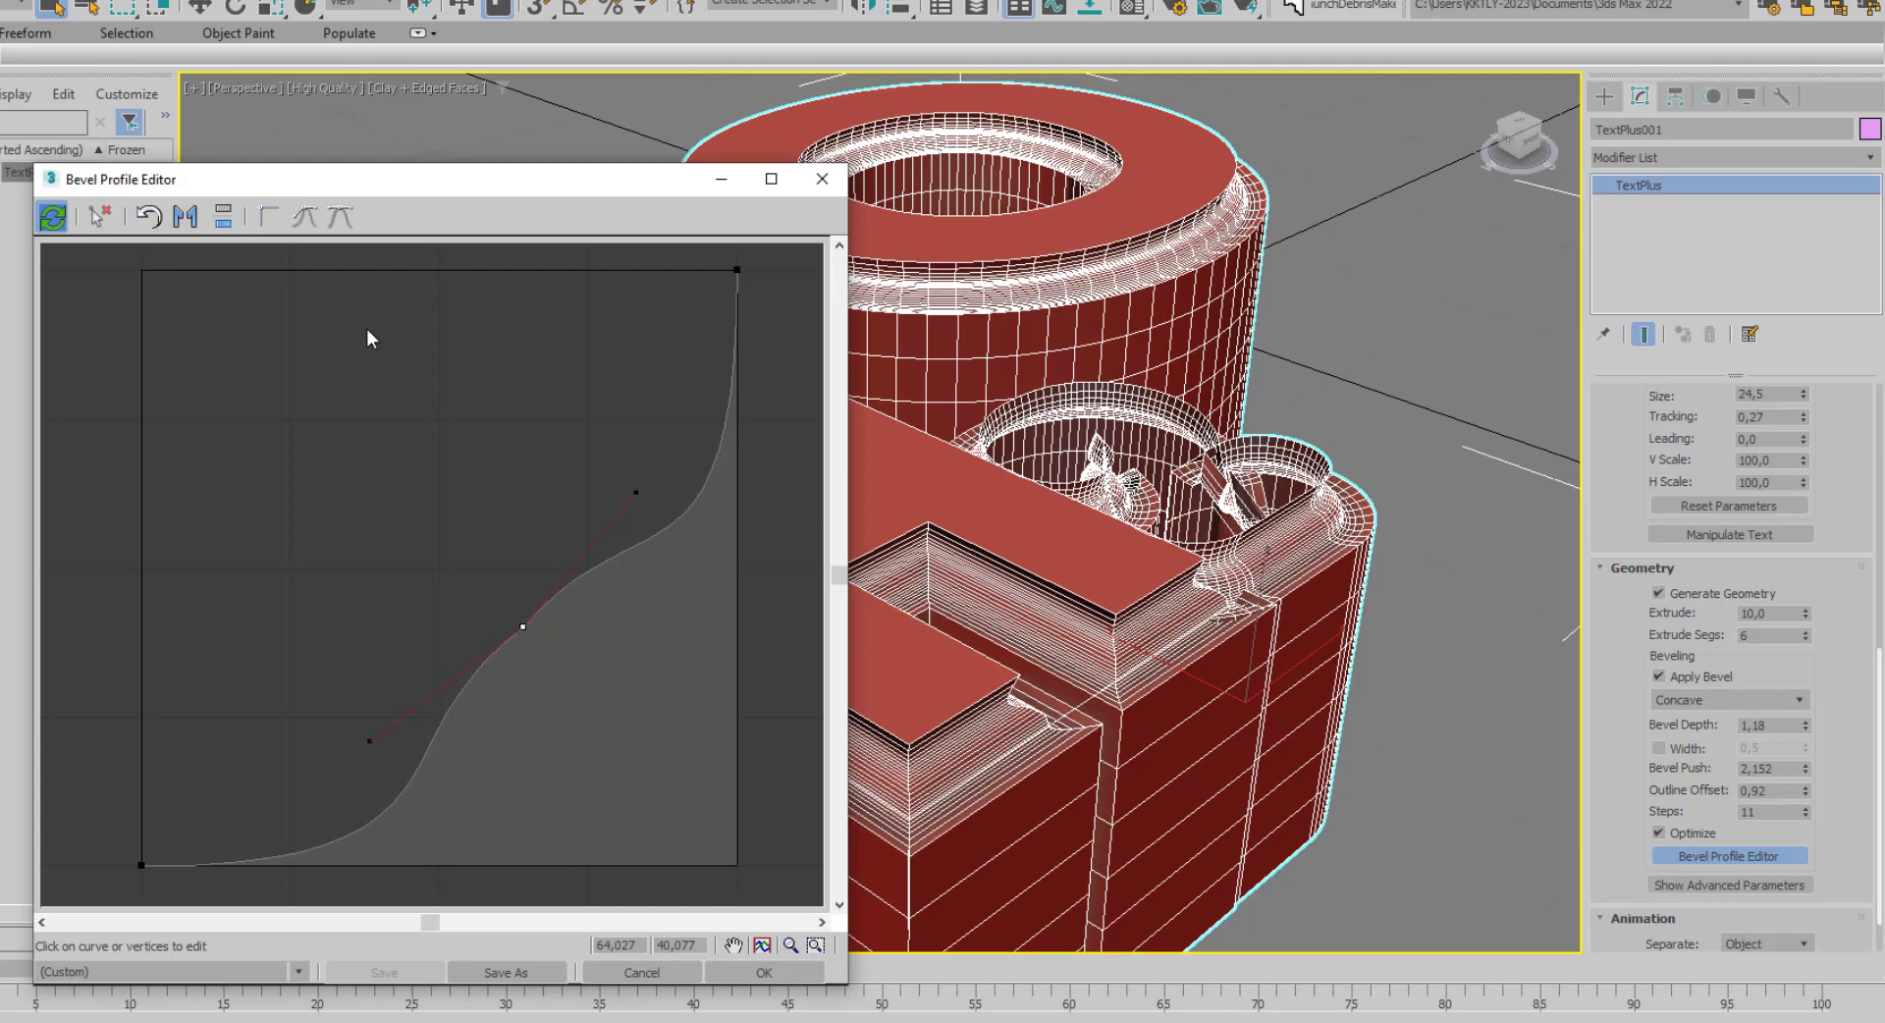
left_click(340, 218)
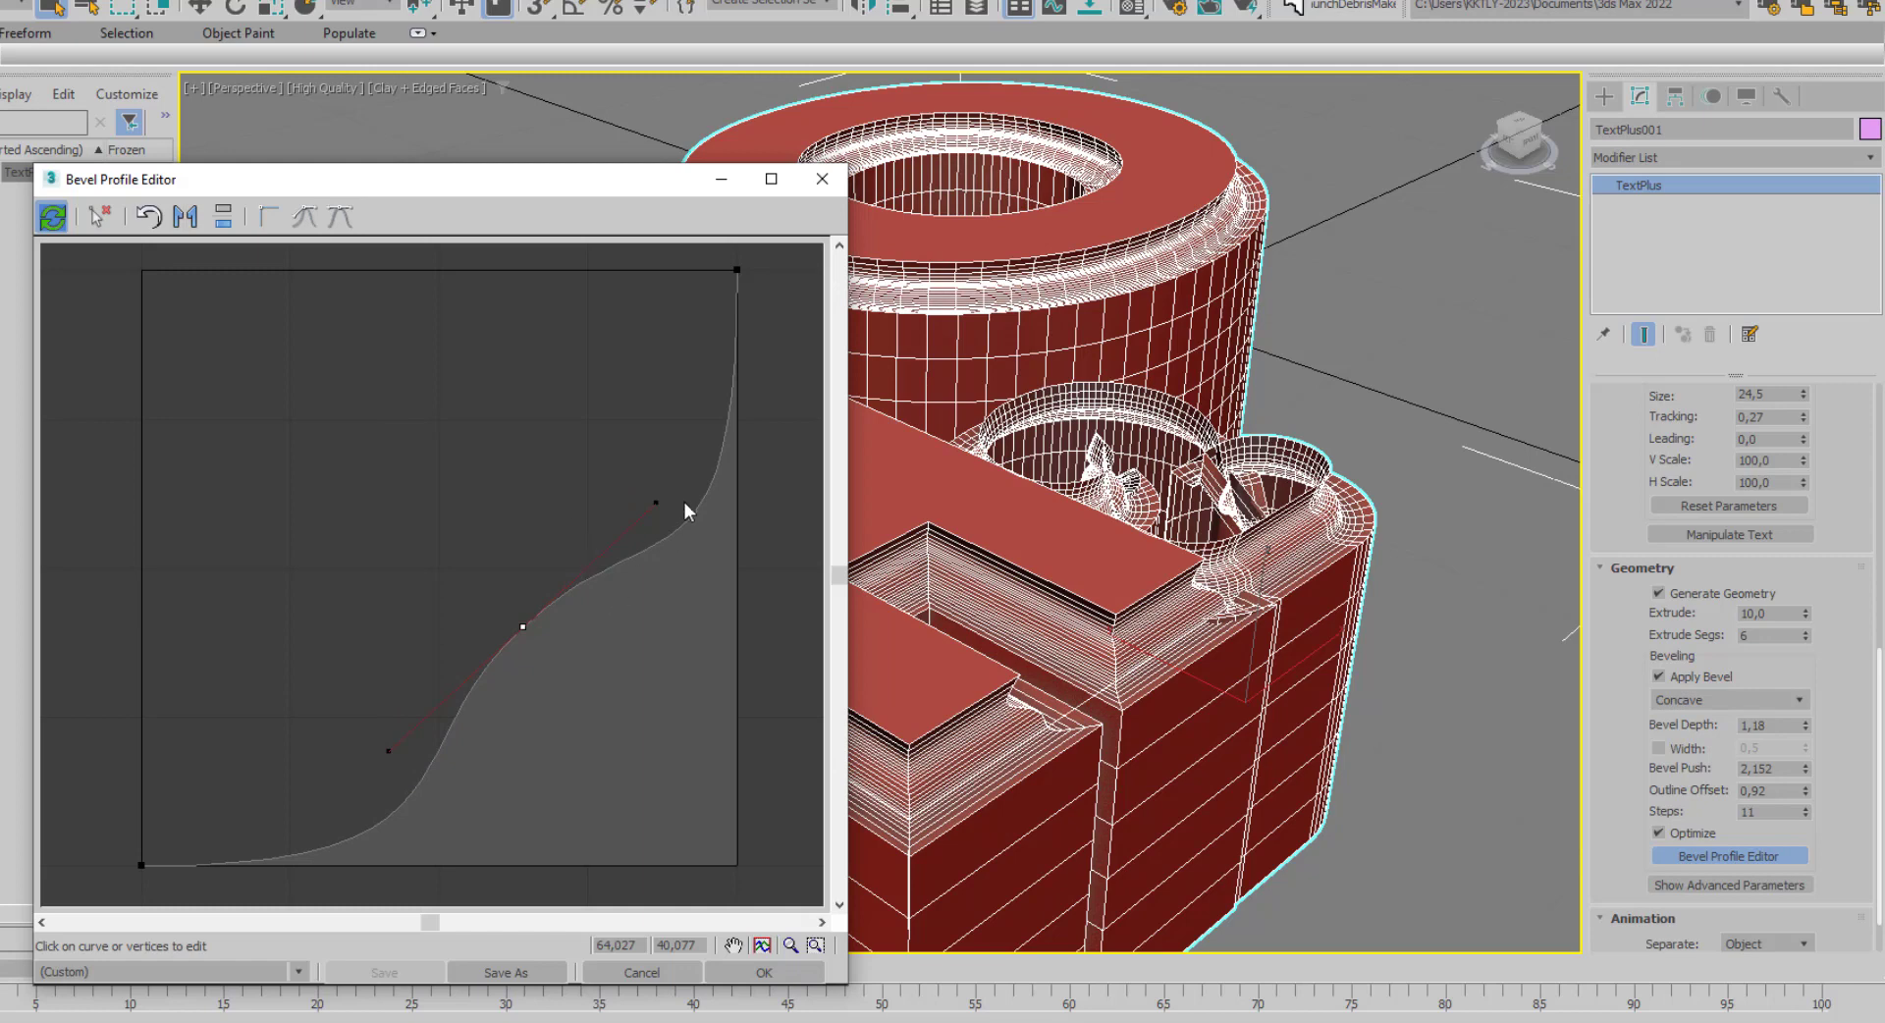
mouse_move(653, 503)
left_mouse_down()
mouse_move(652, 433)
mouse_move(677, 555)
mouse_move(657, 531)
mouse_move(652, 557)
left_mouse_up()
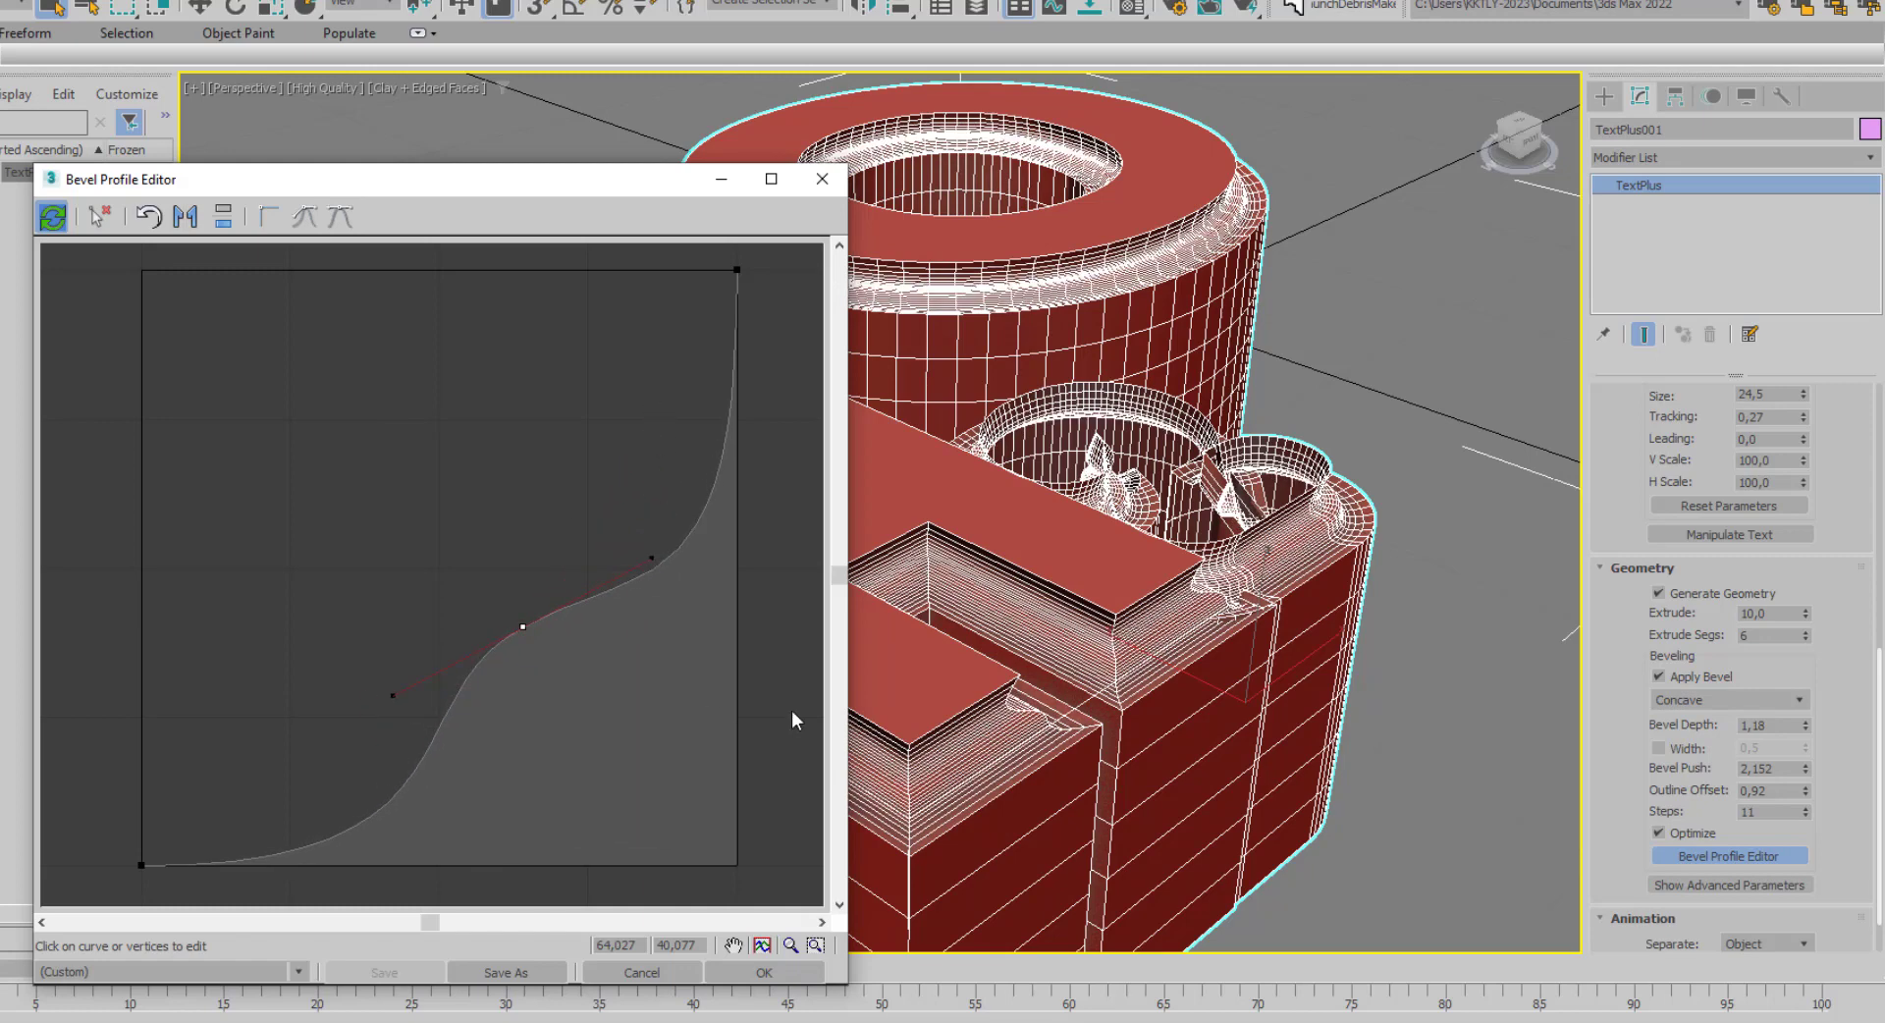
scroll(1793, 751, "down", 1)
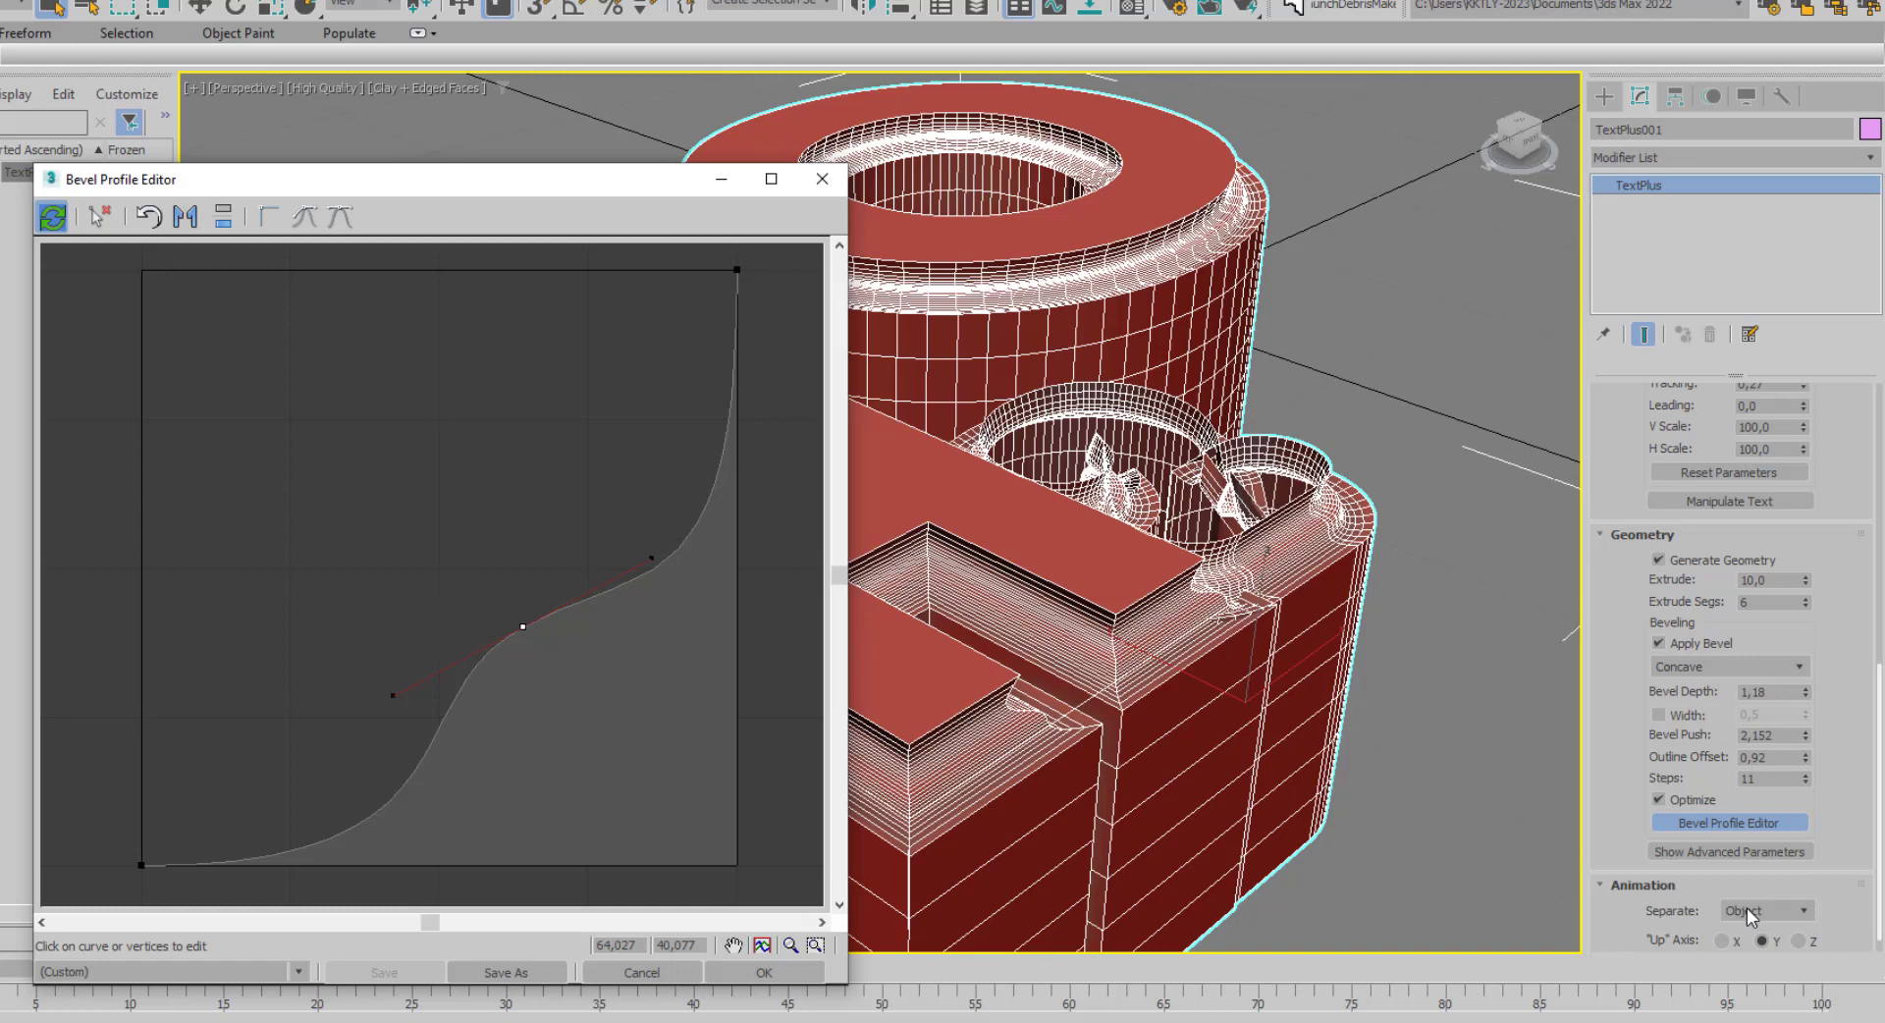
Switch the Command Panel to the Create tab to show Standard Primitives options.
left_click(1613, 100)
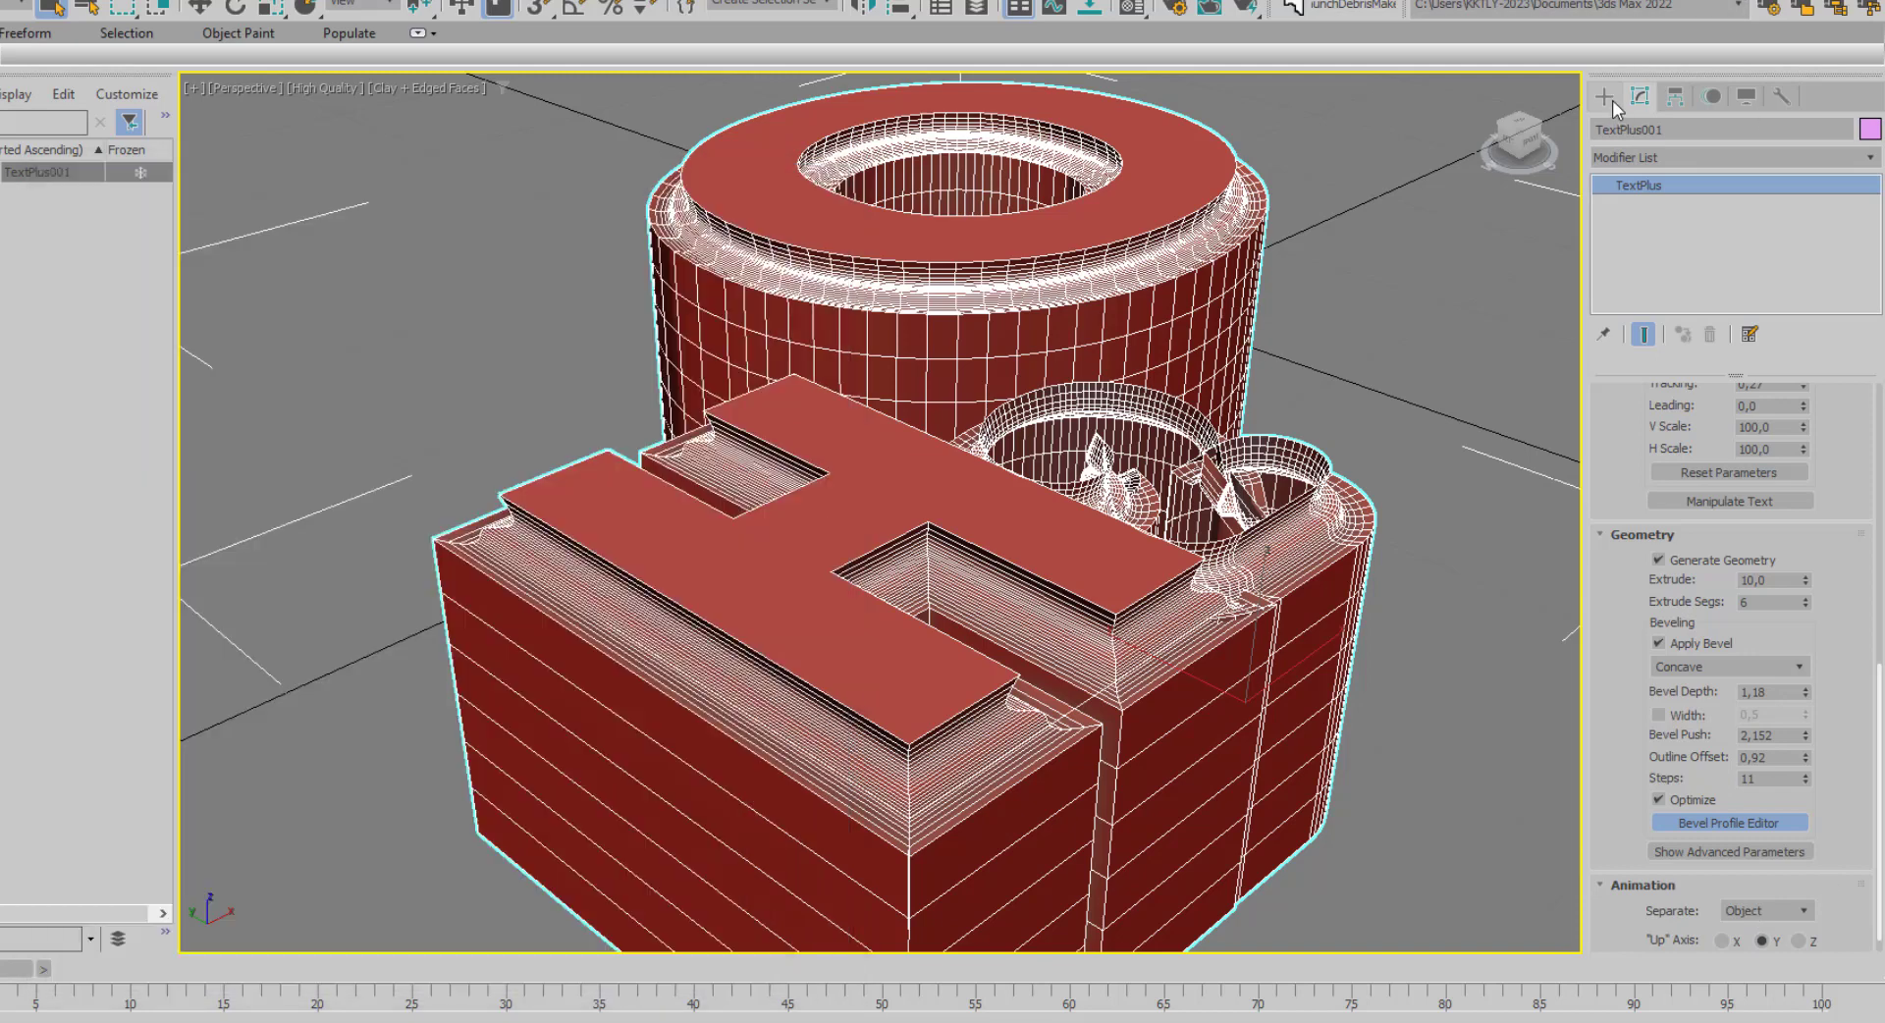